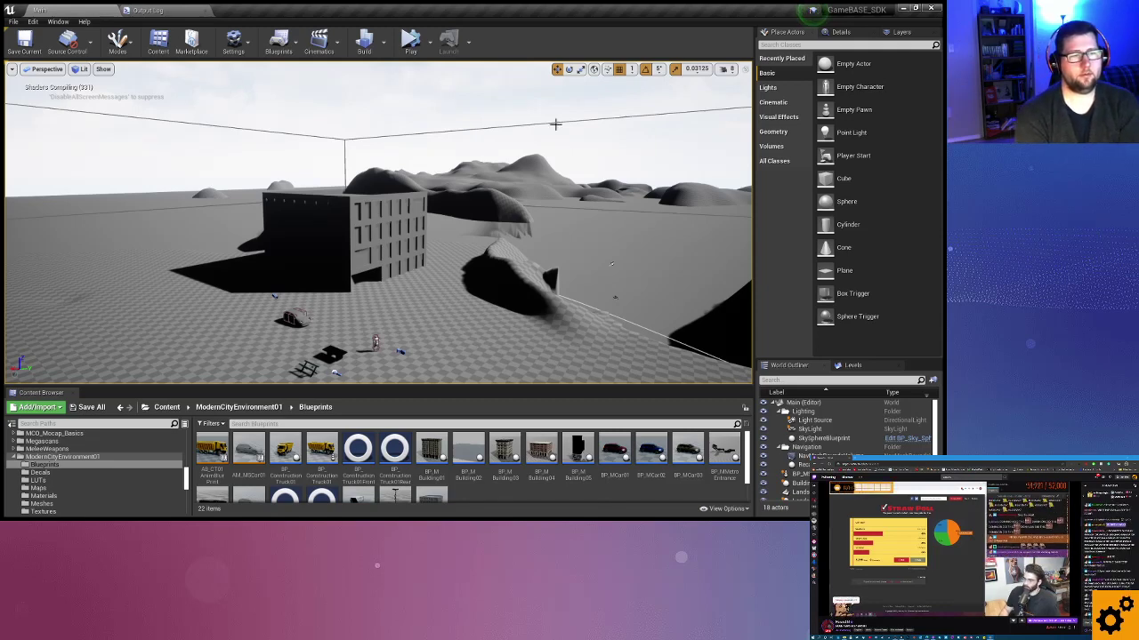
Fly the camera over the building and hills toward the ridge to survey the landscape.
{"action": "left_click_drag", "start_coordinate": [481, 271], "coordinate": [444, 240]}
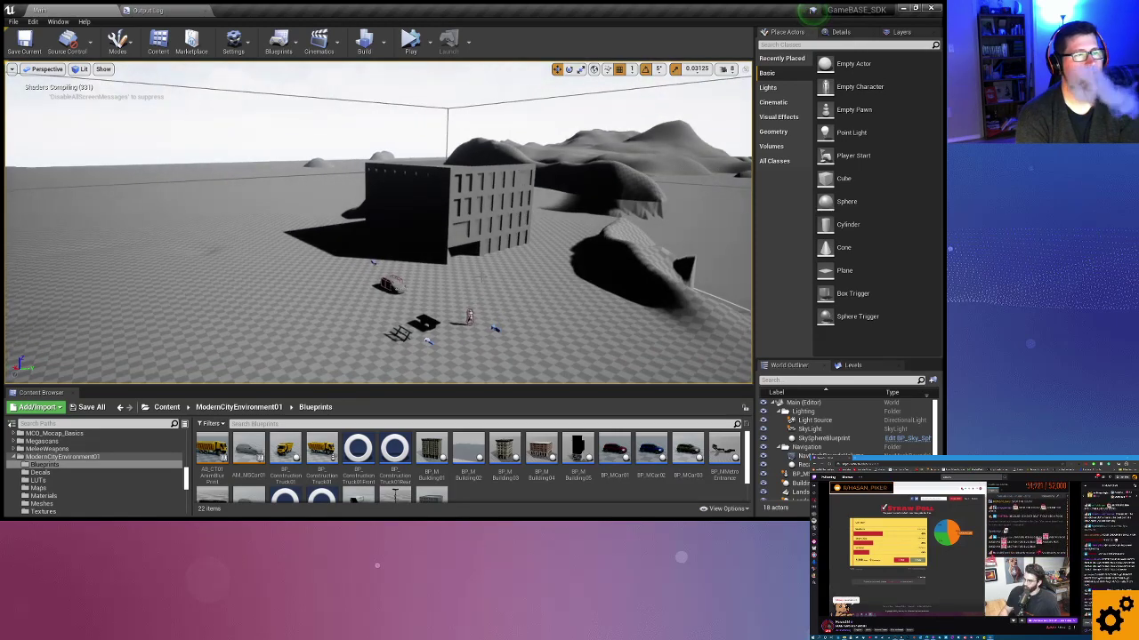
{"action": "left_click_drag", "start_coordinate": [478, 336], "coordinate": [534, 293]}
{"action": "left_click_drag", "start_coordinate": [478, 336], "coordinate": [551, 329]}
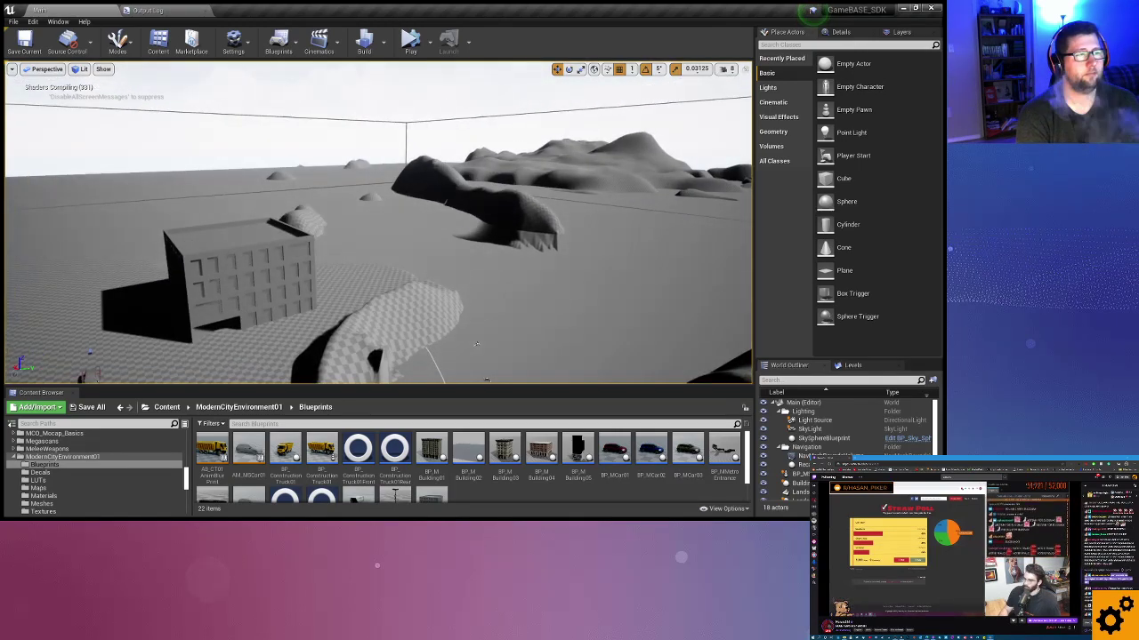
{"action": "mouse_move", "coordinate": [480, 293]}
{"action": "left_mouse_down"}
{"action": "mouse_move", "coordinate": [461, 278]}
{"action": "mouse_move", "coordinate": [549, 299]}
{"action": "left_mouse_up"}
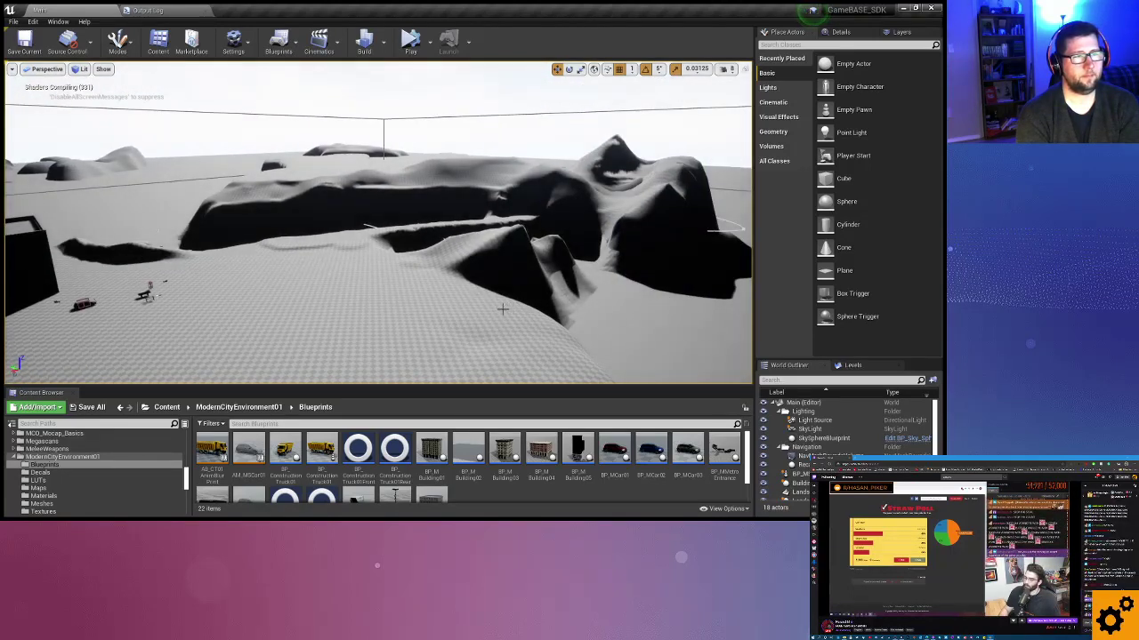
{"action": "left_click_drag", "start_coordinate": [386, 275], "coordinate": [374, 322]}
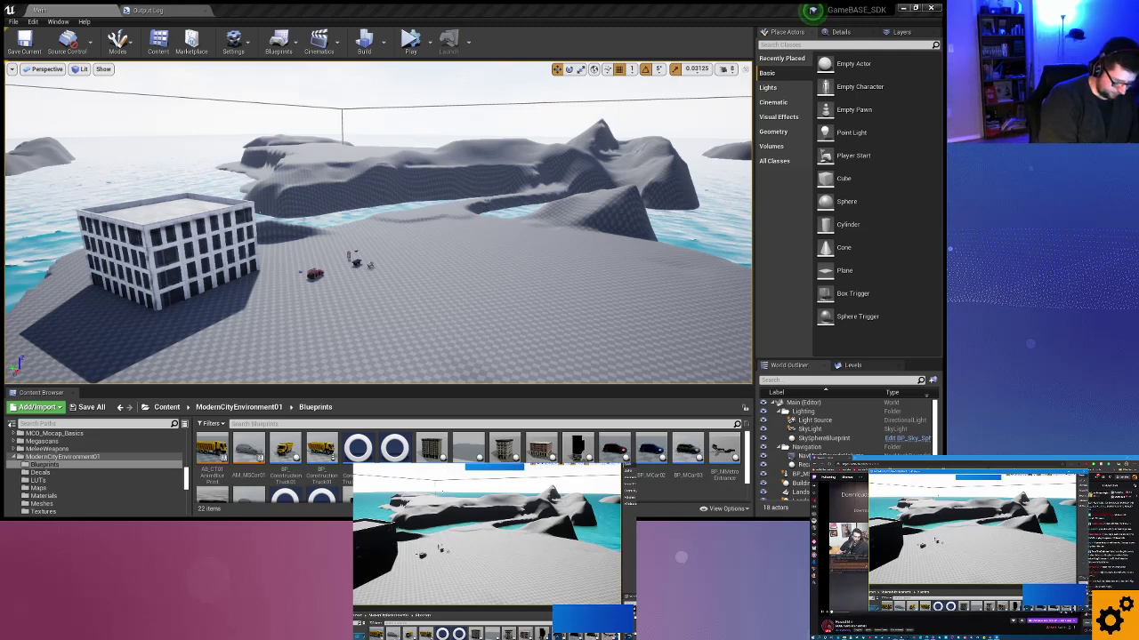
{"action": "key", "text": "super"}
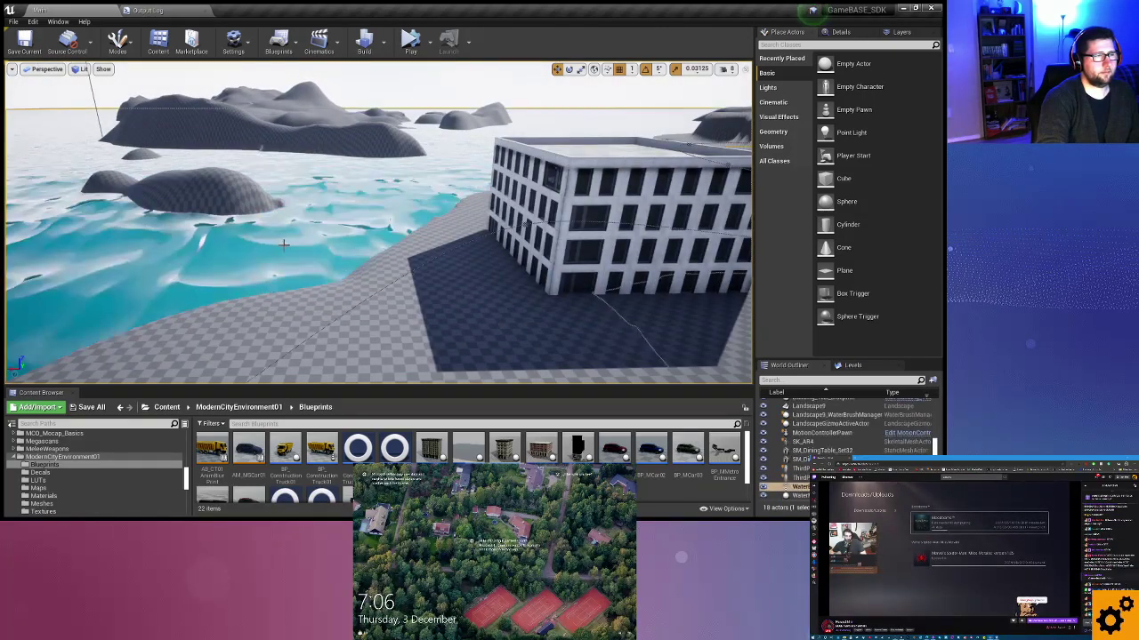
Show WaterBodyOcean's Details and browse its Terrain, Effects, Wave and Rendering sections.
{"action": "left_click", "coordinate": [840, 31]}
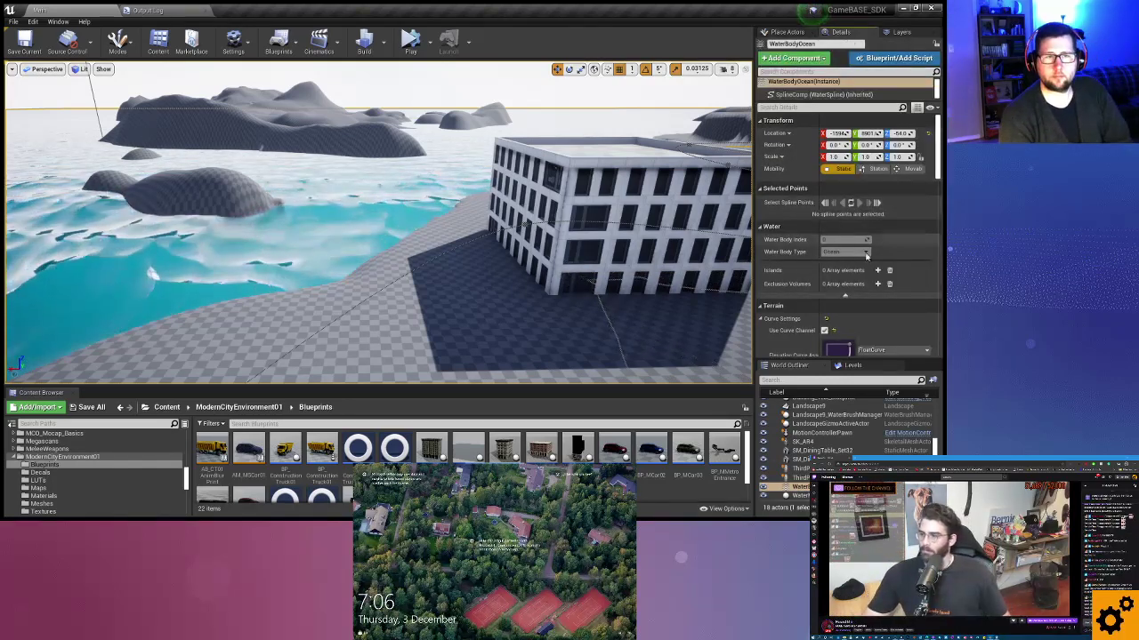
{"action": "scroll", "coordinate": [834, 270], "scroll_direction": "down", "scroll_amount": 1}
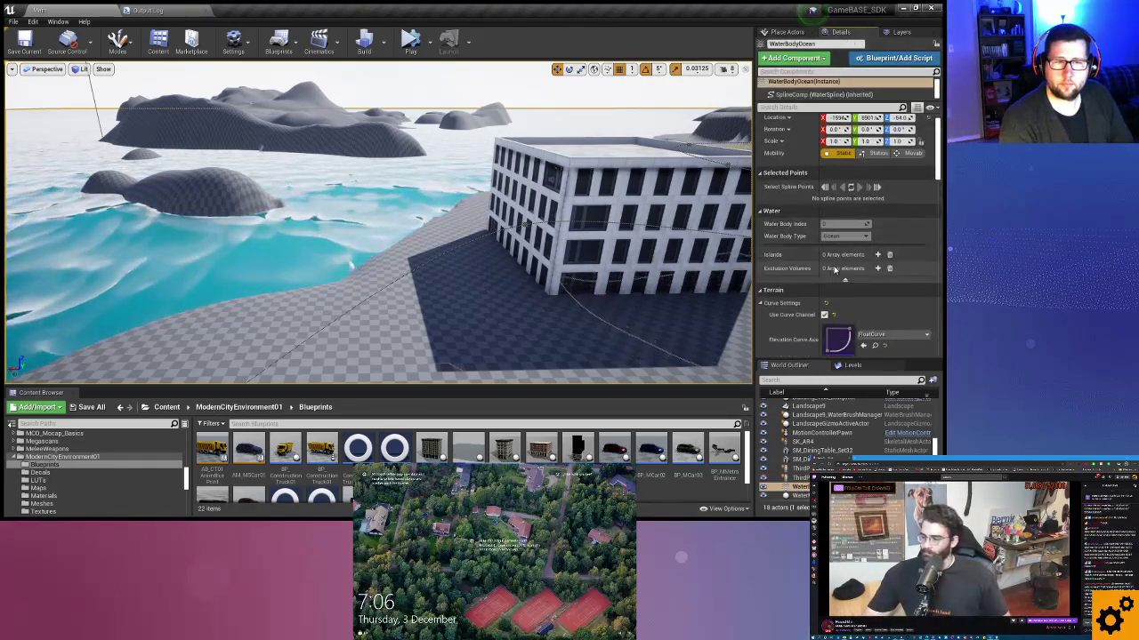
{"action": "scroll", "coordinate": [802, 254], "scroll_direction": "down", "scroll_amount": 3}
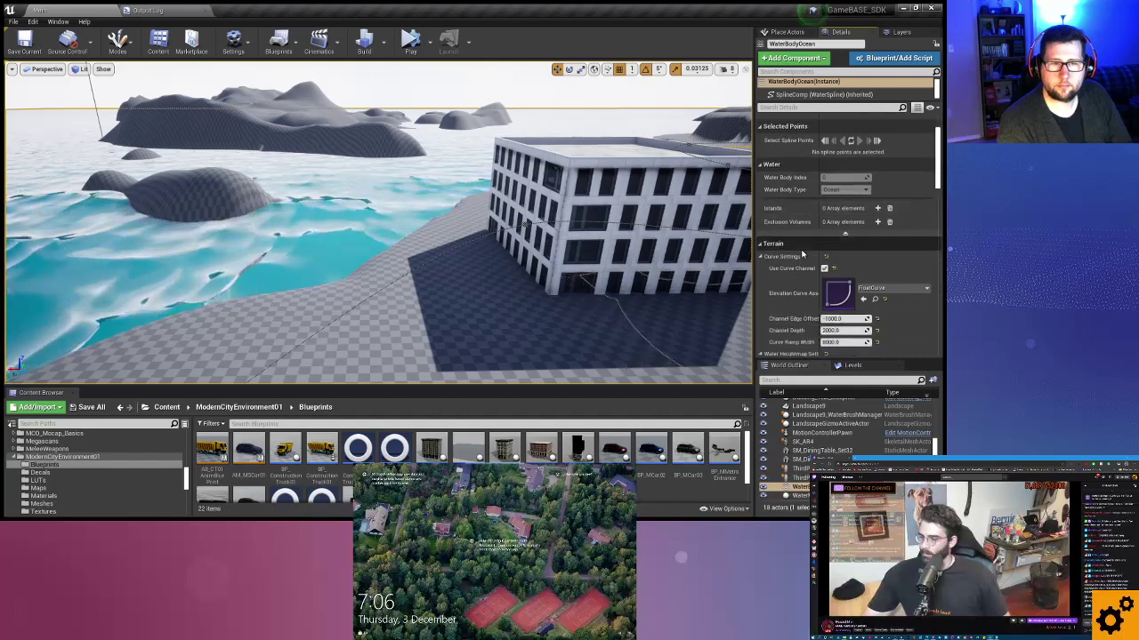
{"action": "scroll", "coordinate": [794, 271], "scroll_direction": "down", "scroll_amount": 3}
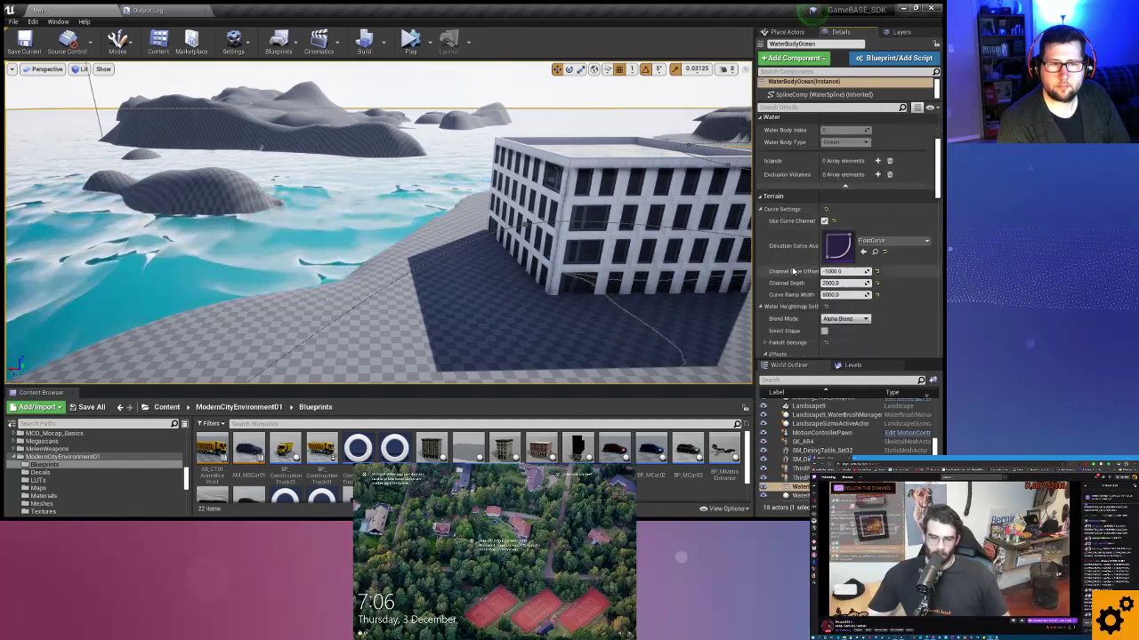
{"action": "scroll", "coordinate": [793, 271], "scroll_direction": "down", "scroll_amount": 2}
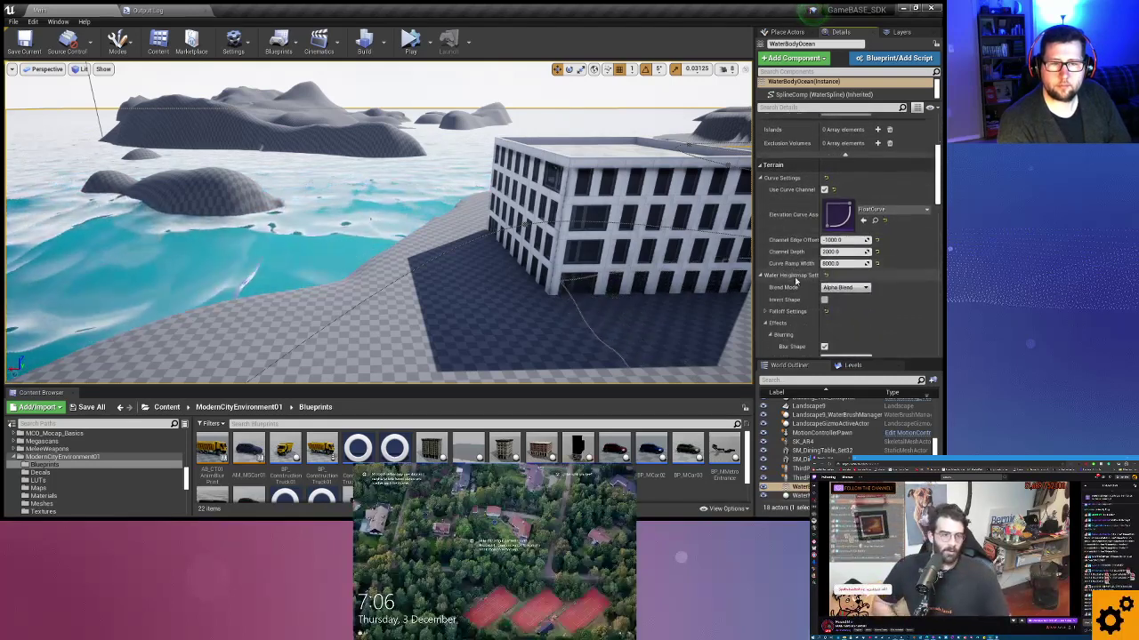
{"action": "scroll", "coordinate": [850, 314], "scroll_direction": "down", "scroll_amount": 2}
{"action": "scroll", "coordinate": [845, 316], "scroll_direction": "down", "scroll_amount": 2}
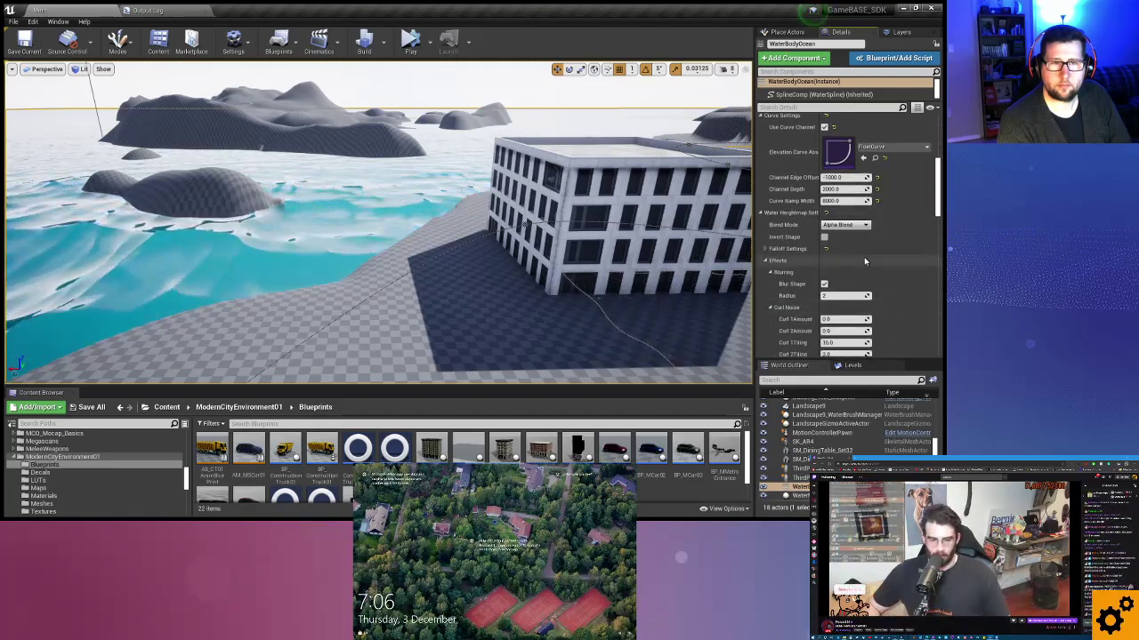
{"action": "scroll", "coordinate": [864, 257], "scroll_direction": "down", "scroll_amount": 4}
{"action": "scroll", "coordinate": [864, 257], "scroll_direction": "down", "scroll_amount": 2}
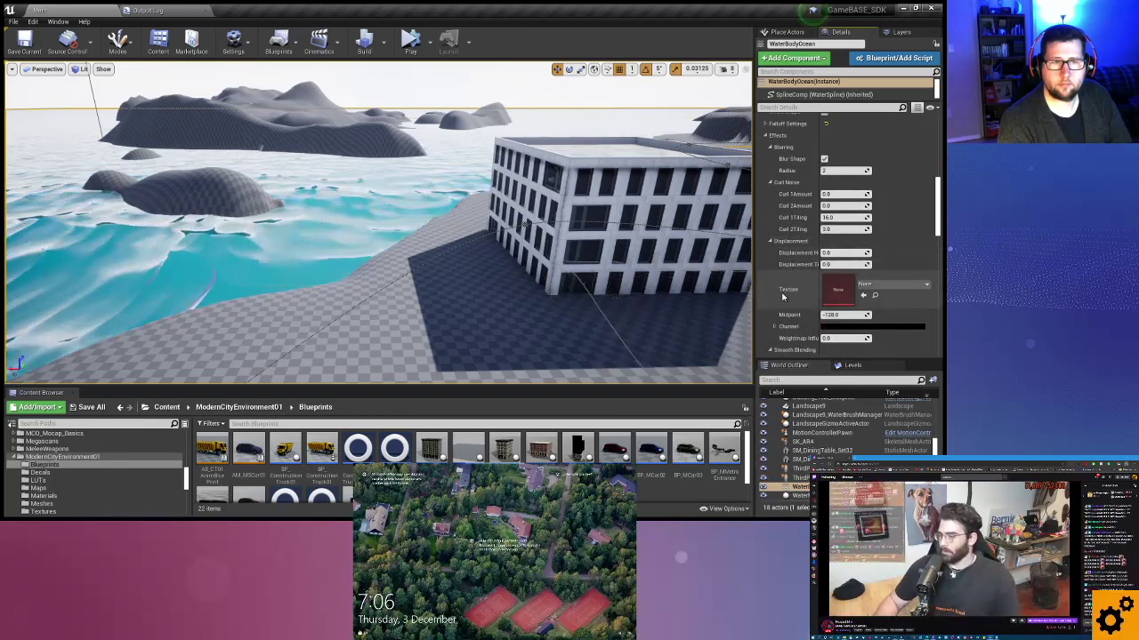
{"action": "scroll", "coordinate": [782, 297], "scroll_direction": "down", "scroll_amount": 2}
{"action": "scroll", "coordinate": [782, 297], "scroll_direction": "down", "scroll_amount": 2}
{"action": "scroll", "coordinate": [782, 297], "scroll_direction": "down", "scroll_amount": 2}
{"action": "scroll", "coordinate": [782, 297], "scroll_direction": "down", "scroll_amount": 3}
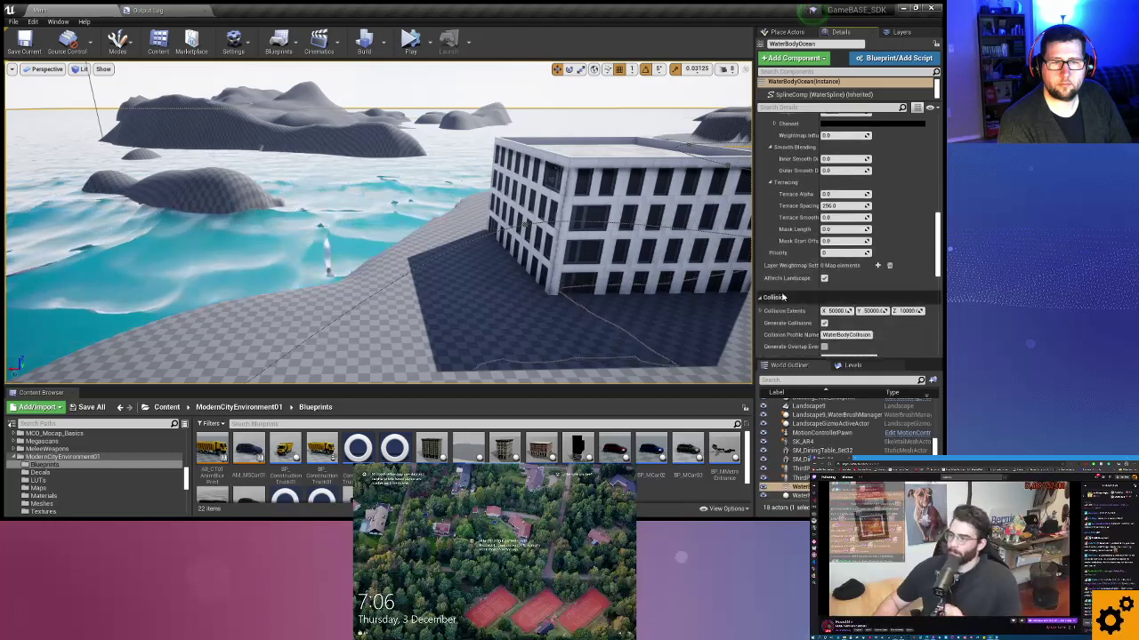
{"action": "scroll", "coordinate": [796, 289], "scroll_direction": "down", "scroll_amount": 2}
{"action": "scroll", "coordinate": [806, 280], "scroll_direction": "down", "scroll_amount": 2}
{"action": "scroll", "coordinate": [807, 280], "scroll_direction": "down", "scroll_amount": 2}
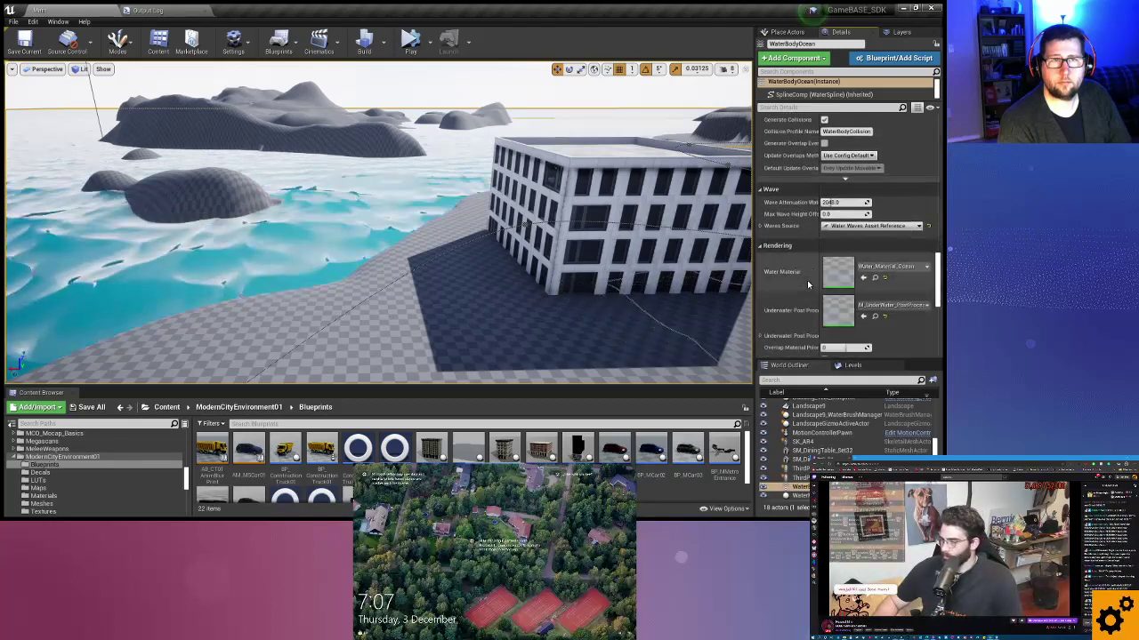
{"action": "scroll", "coordinate": [804, 283], "scroll_direction": "down", "scroll_amount": 1}
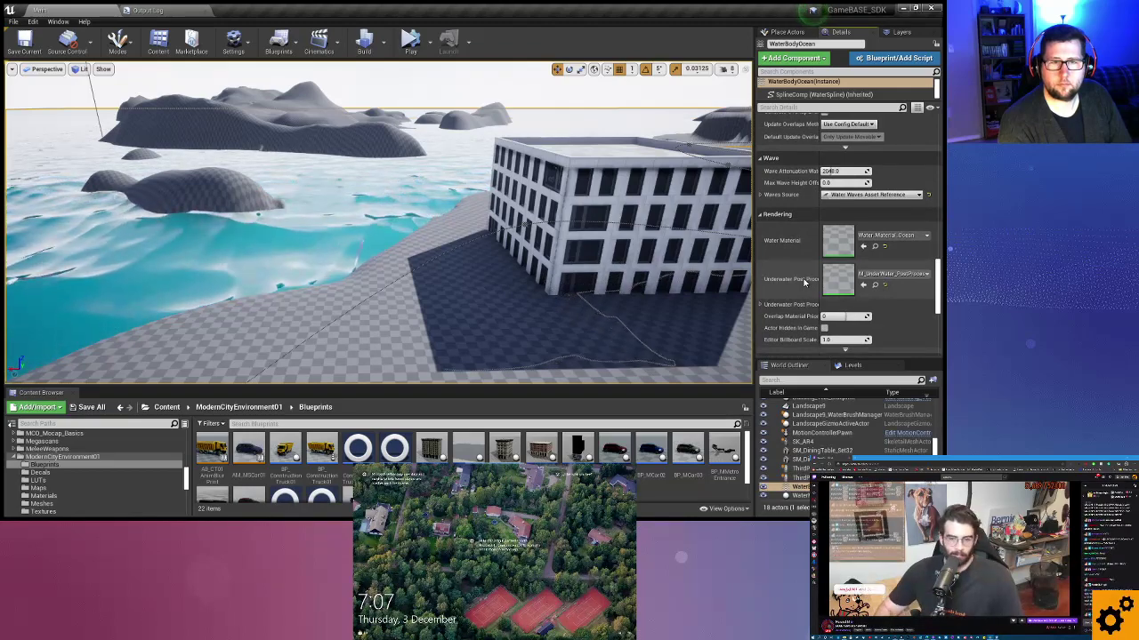
{"action": "scroll", "coordinate": [804, 283], "scroll_direction": "down", "scroll_amount": 1}
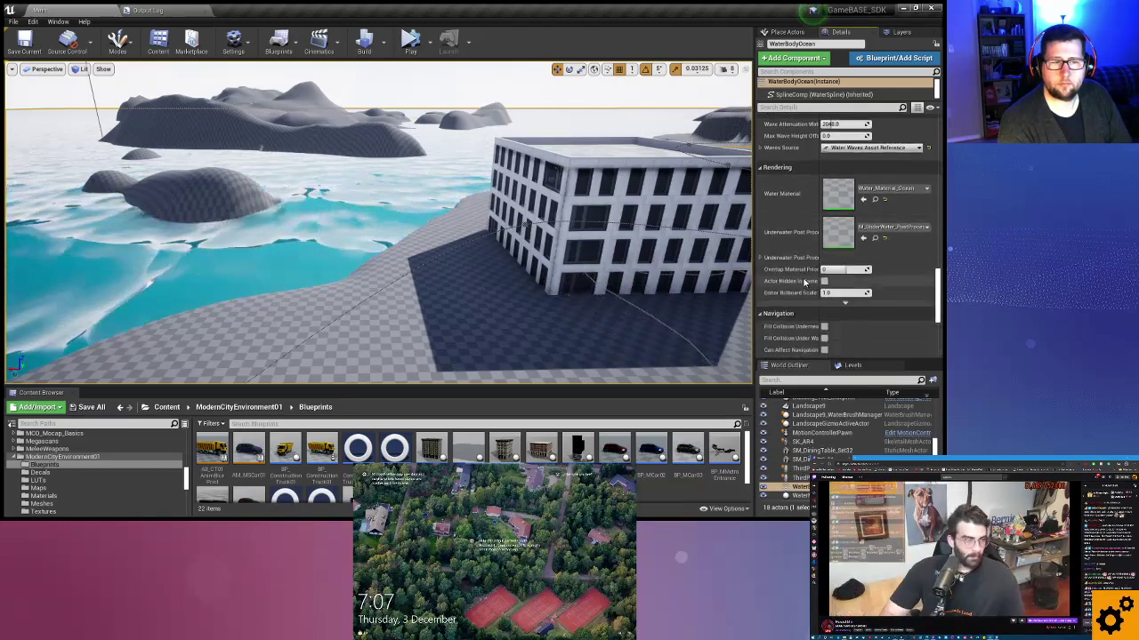
{"action": "scroll", "coordinate": [783, 283], "scroll_direction": "down", "scroll_amount": 1}
{"action": "right_click_drag", "start_coordinate": [433, 303], "coordinate": [433, 303]}
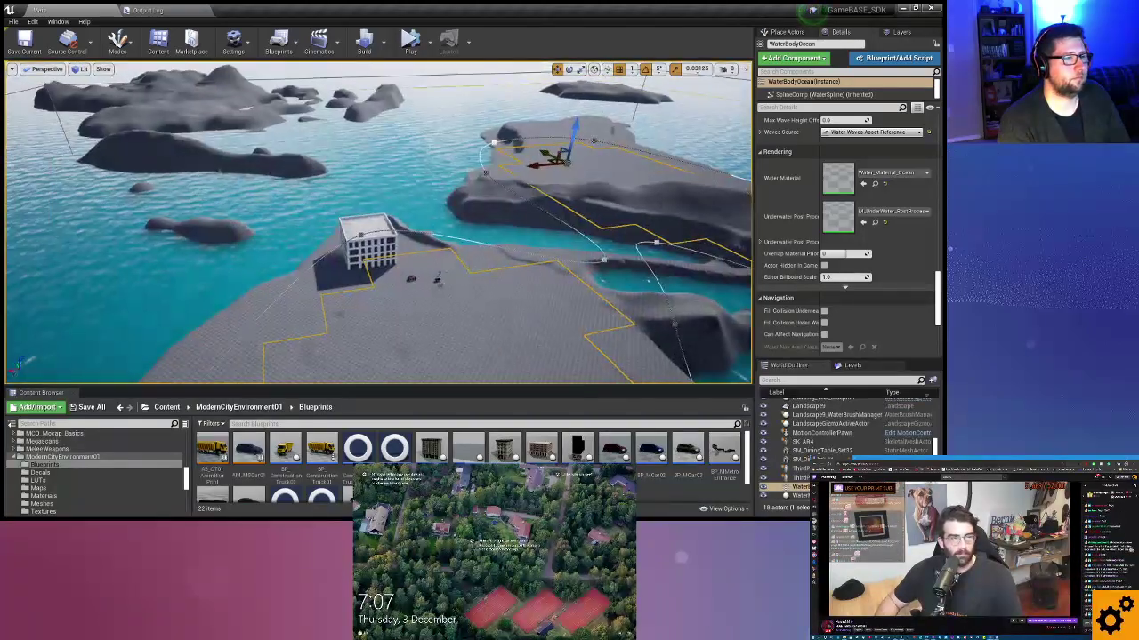
{"action": "right_click_drag", "start_coordinate": [460, 265], "coordinate": [442, 265]}
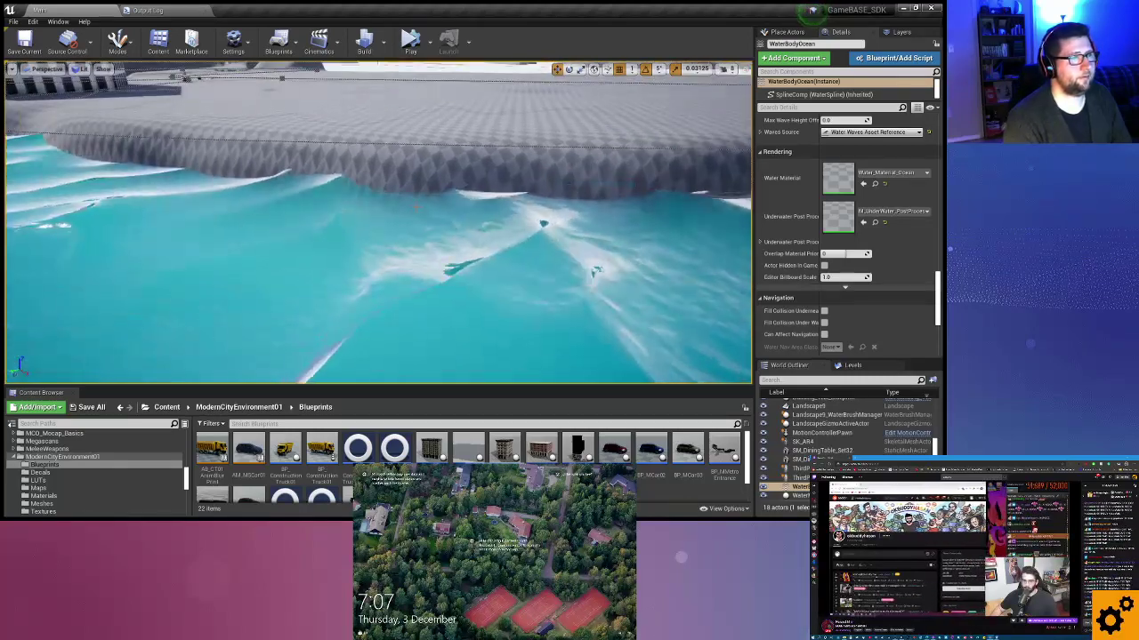
{"action": "right_click_drag", "start_coordinate": [414, 206], "coordinate": [382, 238]}
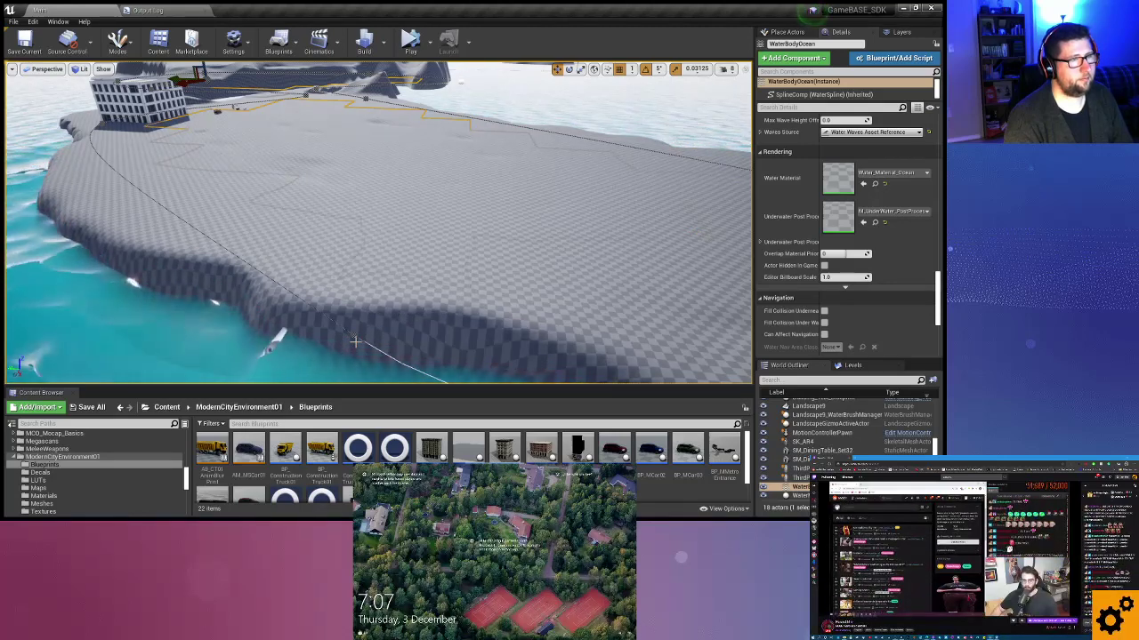
{"action": "mouse_move", "coordinate": [377, 316]}
{"action": "right_mouse_down"}
{"action": "mouse_move", "coordinate": [382, 303]}
{"action": "mouse_move", "coordinate": [366, 317]}
{"action": "right_mouse_up"}
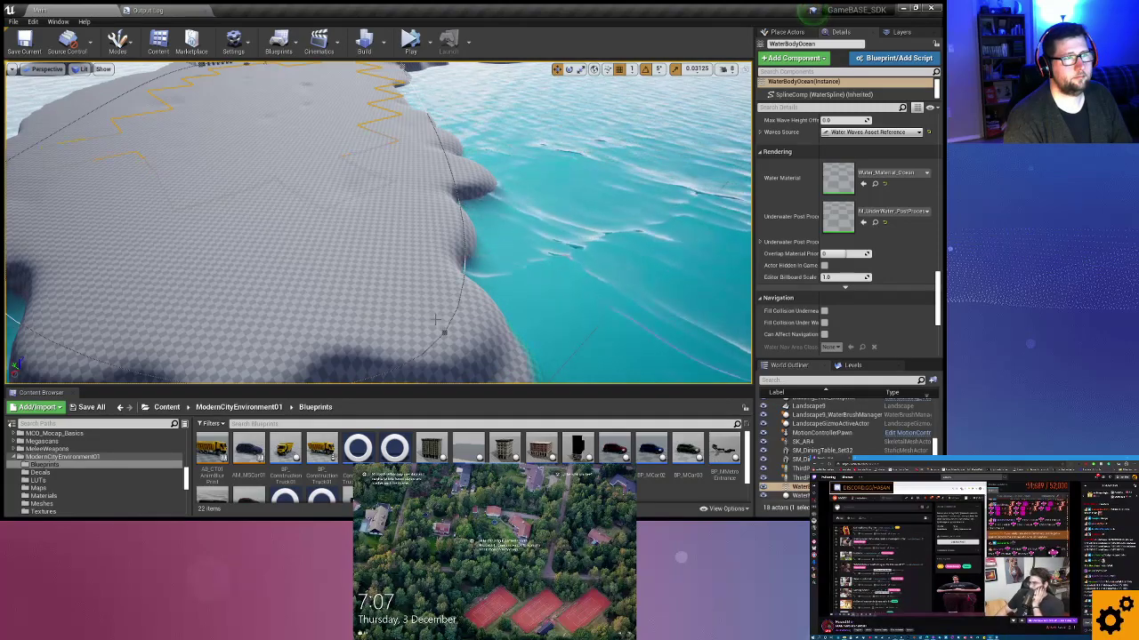
{"action": "right_click_drag", "start_coordinate": [436, 320], "coordinate": [377, 290]}
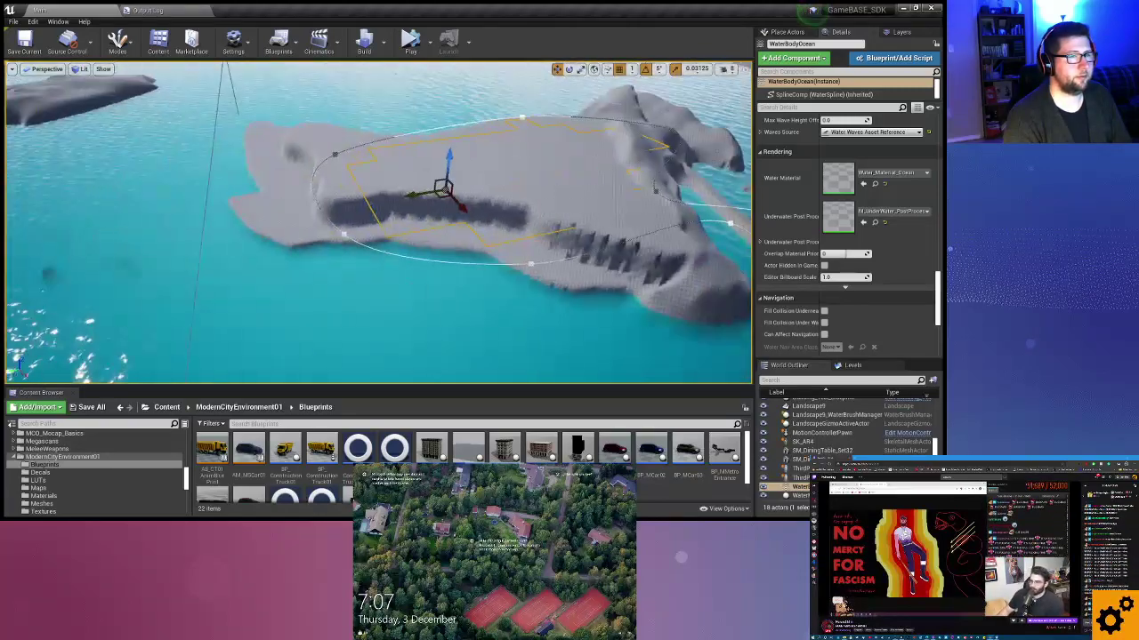
{"action": "right_click_drag", "start_coordinate": [345, 242], "coordinate": [345, 242]}
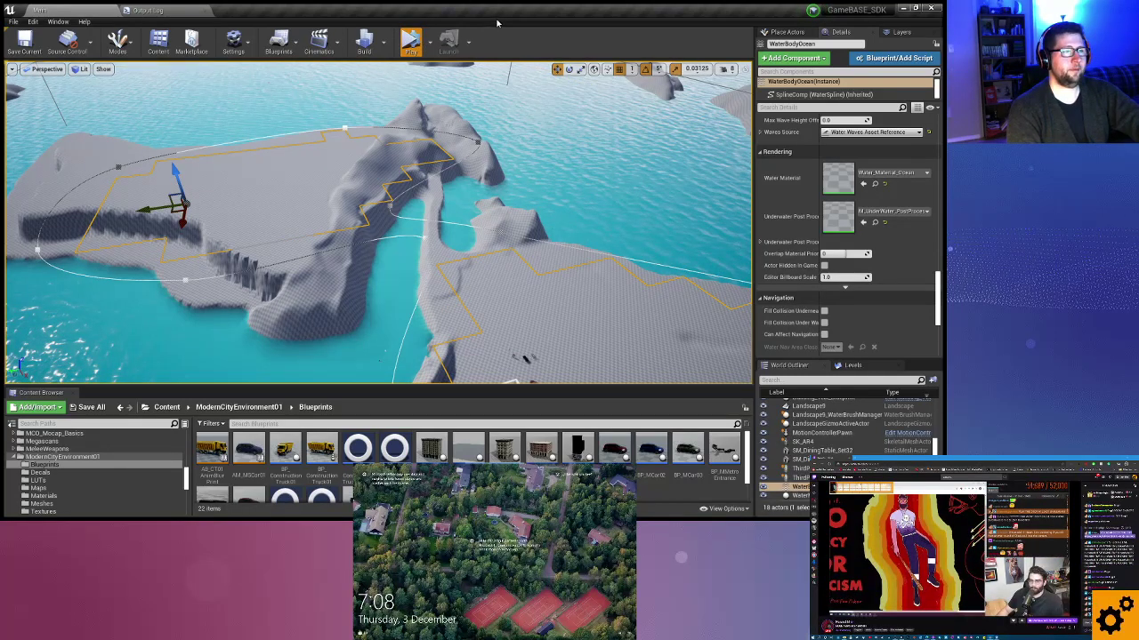
Play the level, stop and restart it, then capture the mouse in the game viewport.
{"action": "left_click", "coordinate": [410, 40]}
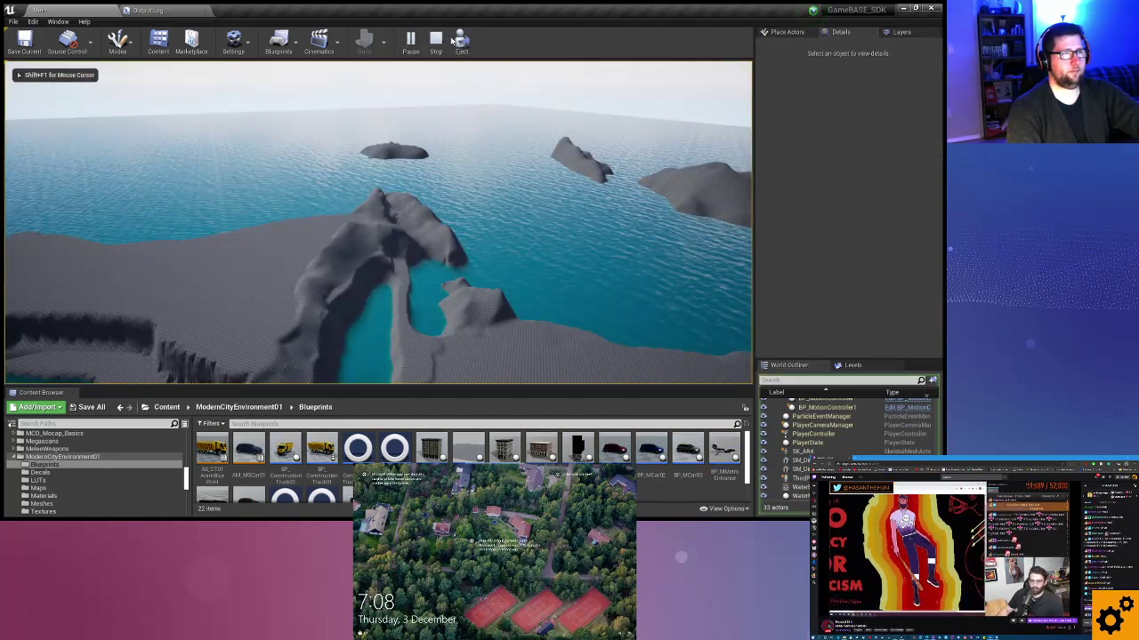
{"action": "key", "text": "Escape"}
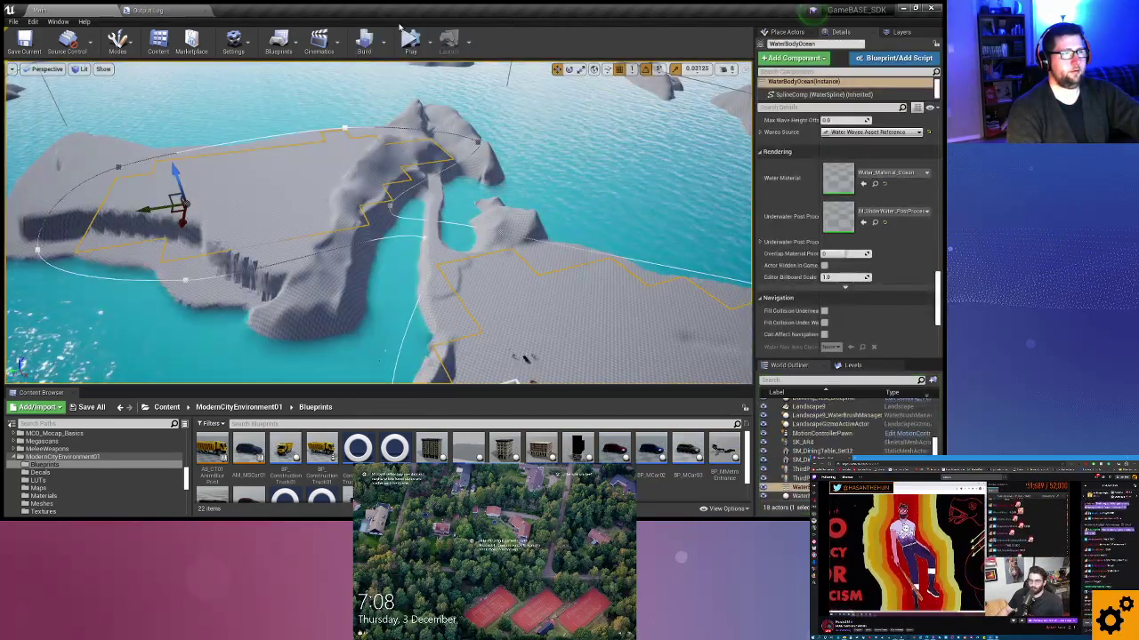
{"action": "left_click", "coordinate": [410, 40]}
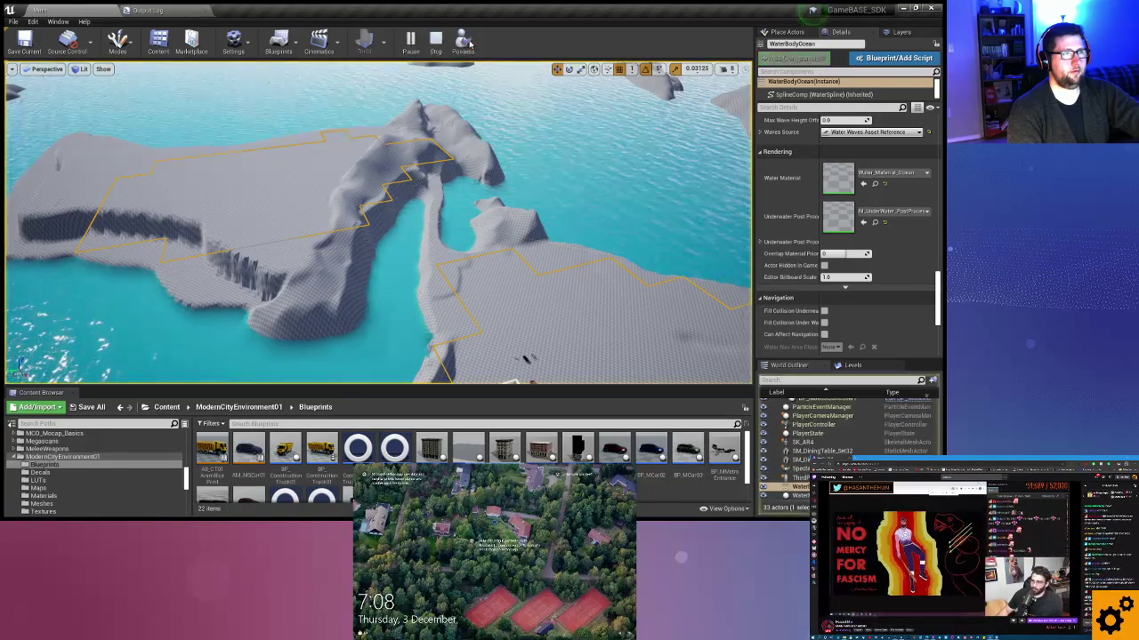
{"action": "left_click", "coordinate": [382, 222]}
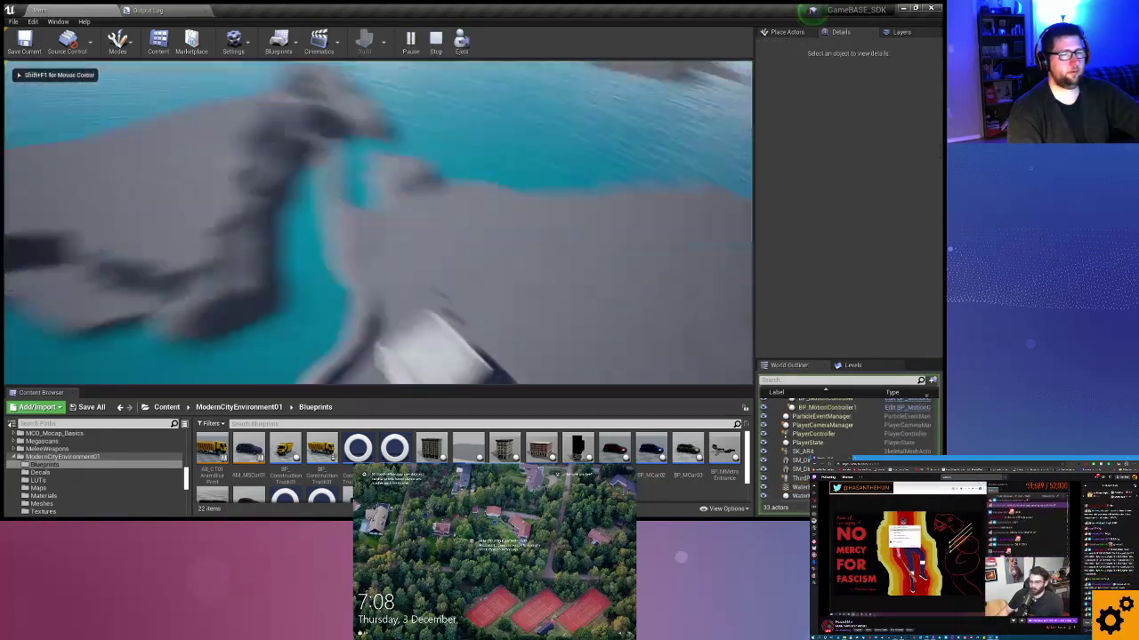
Stop the play session and select ThirdPersonCharacter2 by the building.
{"action": "key", "text": "Escape"}
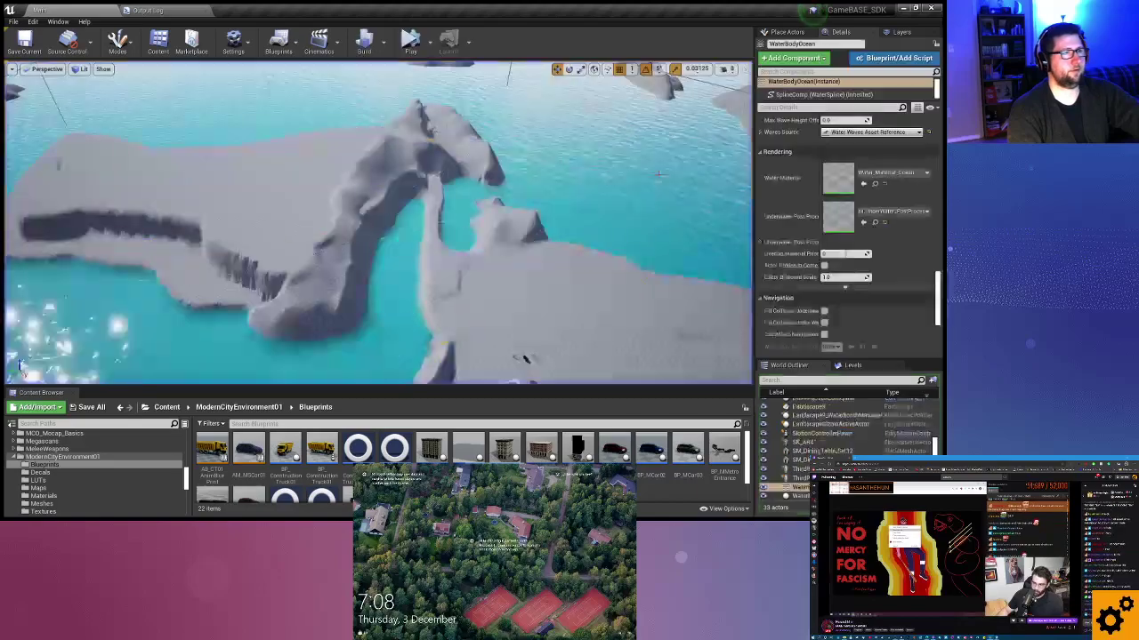
{"action": "right_click_drag", "start_coordinate": [378, 222], "coordinate": [382, 222]}
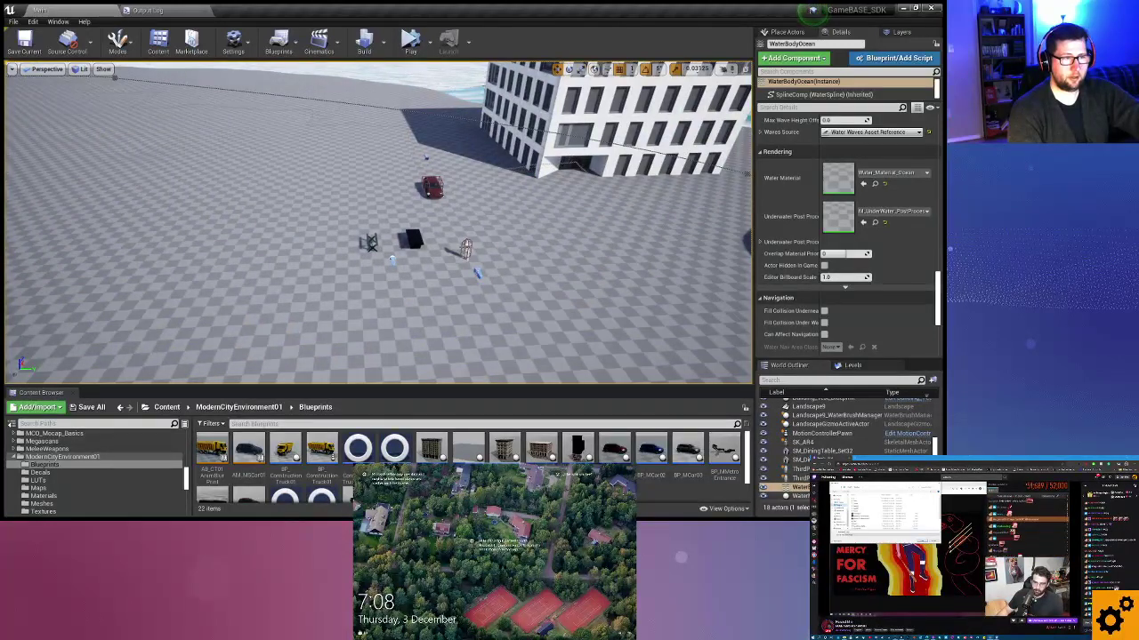
{"action": "left_click", "coordinate": [465, 248]}
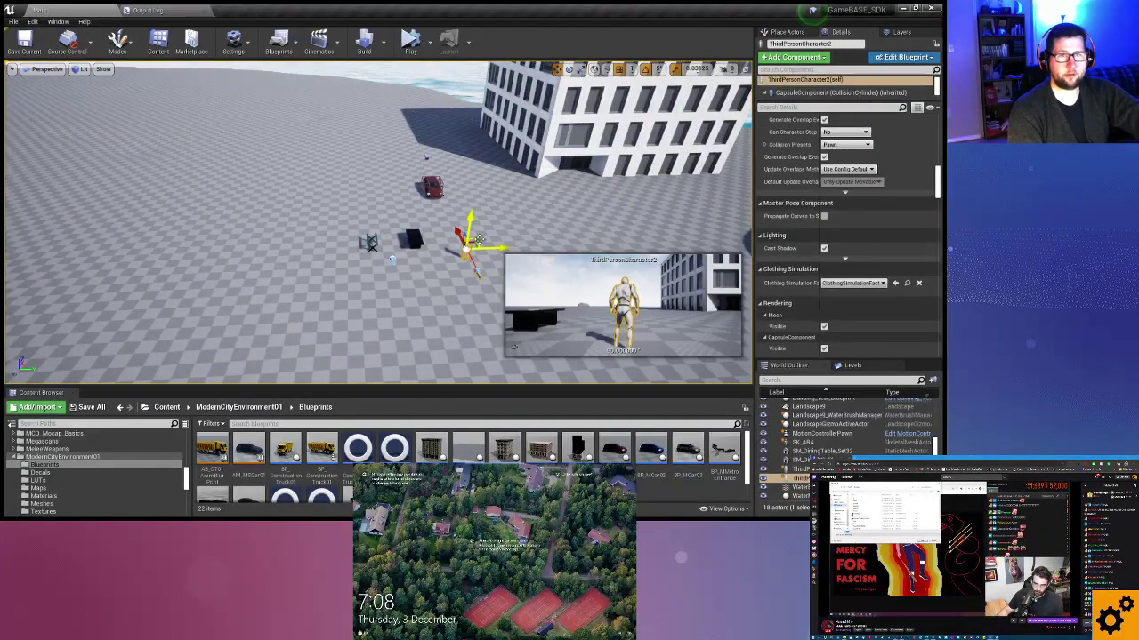
Set ThirdPersonCharacter2's Auto Receive Input to Player 0.
{"action": "scroll", "coordinate": [902, 248], "scroll_direction": "down", "scroll_amount": 2}
{"action": "scroll", "coordinate": [880, 252], "scroll_direction": "down", "scroll_amount": 2}
{"action": "scroll", "coordinate": [854, 258], "scroll_direction": "down", "scroll_amount": 2}
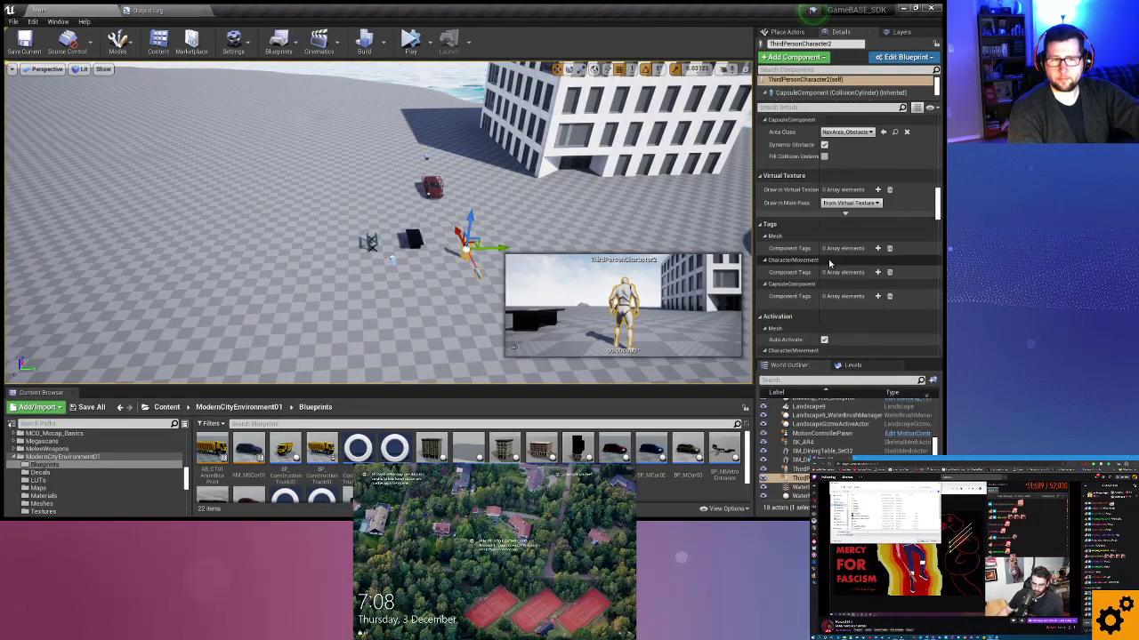
{"action": "scroll", "coordinate": [829, 264], "scroll_direction": "down", "scroll_amount": 2}
{"action": "scroll", "coordinate": [829, 264], "scroll_direction": "down", "scroll_amount": 2}
{"action": "scroll", "coordinate": [829, 264], "scroll_direction": "down", "scroll_amount": 2}
{"action": "scroll", "coordinate": [829, 264], "scroll_direction": "down", "scroll_amount": 2}
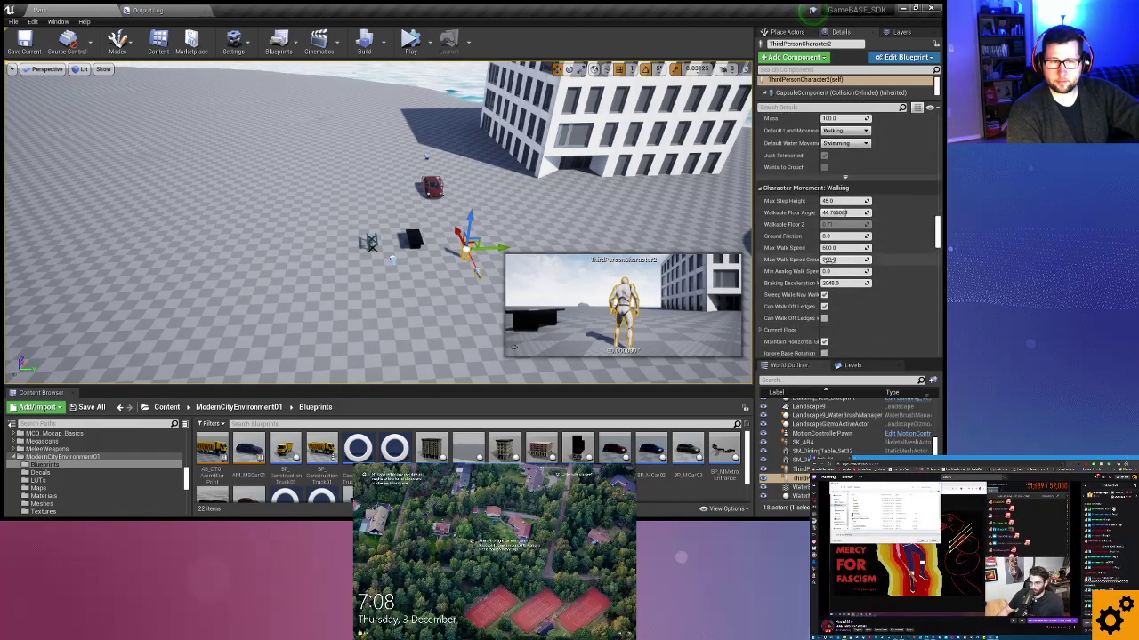
{"action": "scroll", "coordinate": [829, 264], "scroll_direction": "down", "scroll_amount": 2}
{"action": "scroll", "coordinate": [829, 264], "scroll_direction": "down", "scroll_amount": 2}
{"action": "scroll", "coordinate": [829, 264], "scroll_direction": "down", "scroll_amount": 2}
{"action": "scroll", "coordinate": [829, 264], "scroll_direction": "down", "scroll_amount": 2}
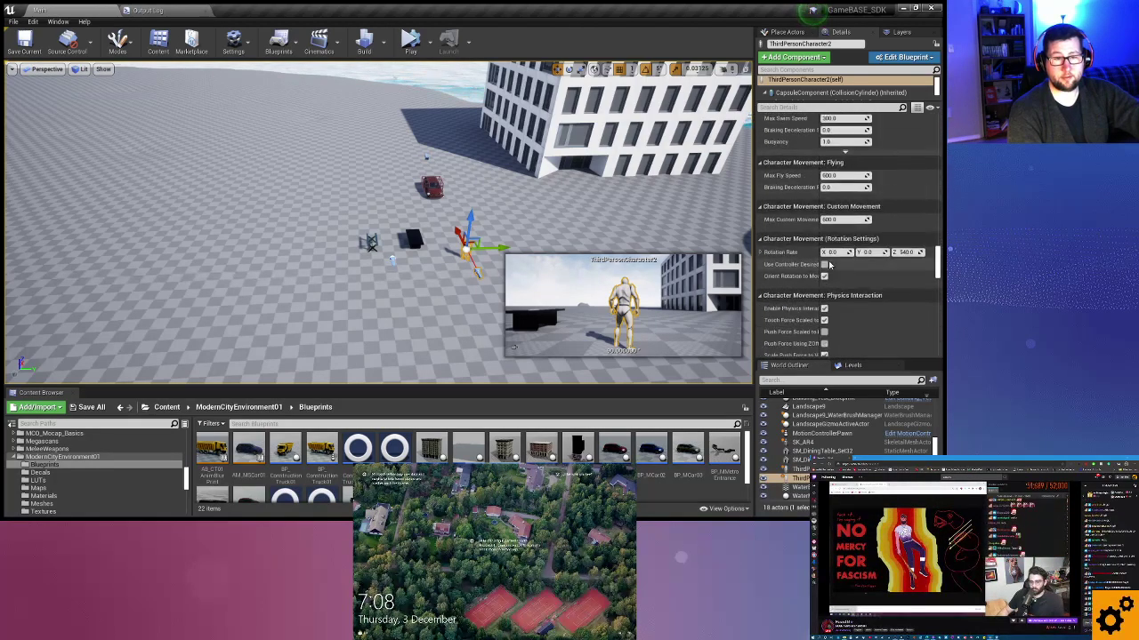
{"action": "scroll", "coordinate": [828, 262], "scroll_direction": "down", "scroll_amount": 2}
{"action": "scroll", "coordinate": [829, 263], "scroll_direction": "down", "scroll_amount": 2}
{"action": "scroll", "coordinate": [829, 265], "scroll_direction": "down", "scroll_amount": 3}
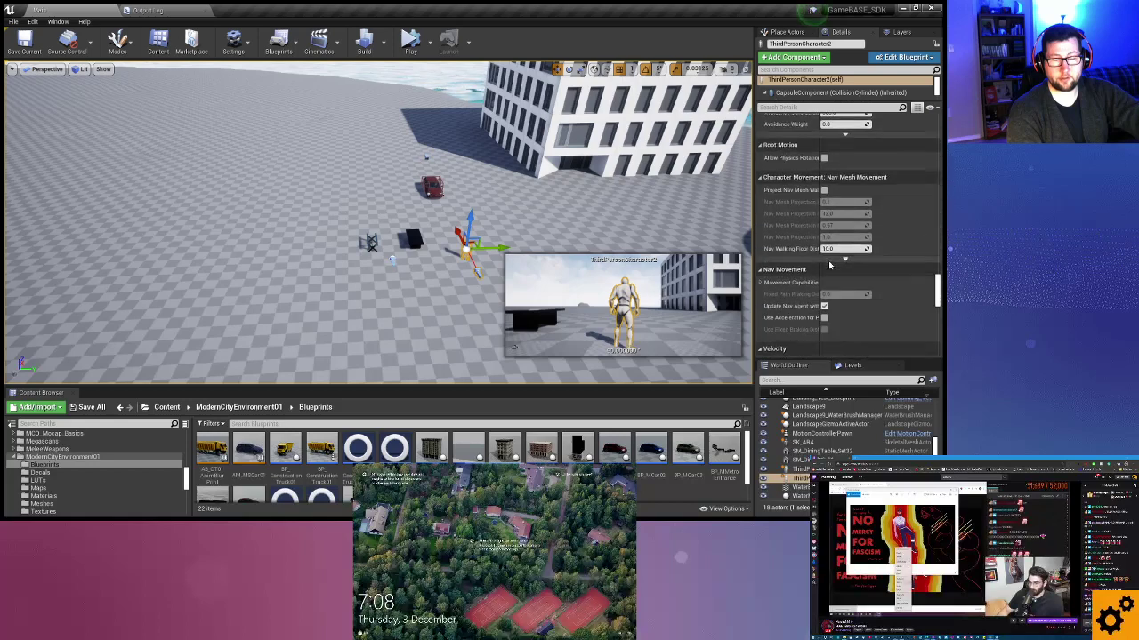
{"action": "scroll", "coordinate": [829, 265], "scroll_direction": "down", "scroll_amount": 3}
{"action": "scroll", "coordinate": [829, 265], "scroll_direction": "down", "scroll_amount": 2}
{"action": "scroll", "coordinate": [829, 265], "scroll_direction": "down", "scroll_amount": 3}
{"action": "scroll", "coordinate": [829, 265], "scroll_direction": "down", "scroll_amount": 3}
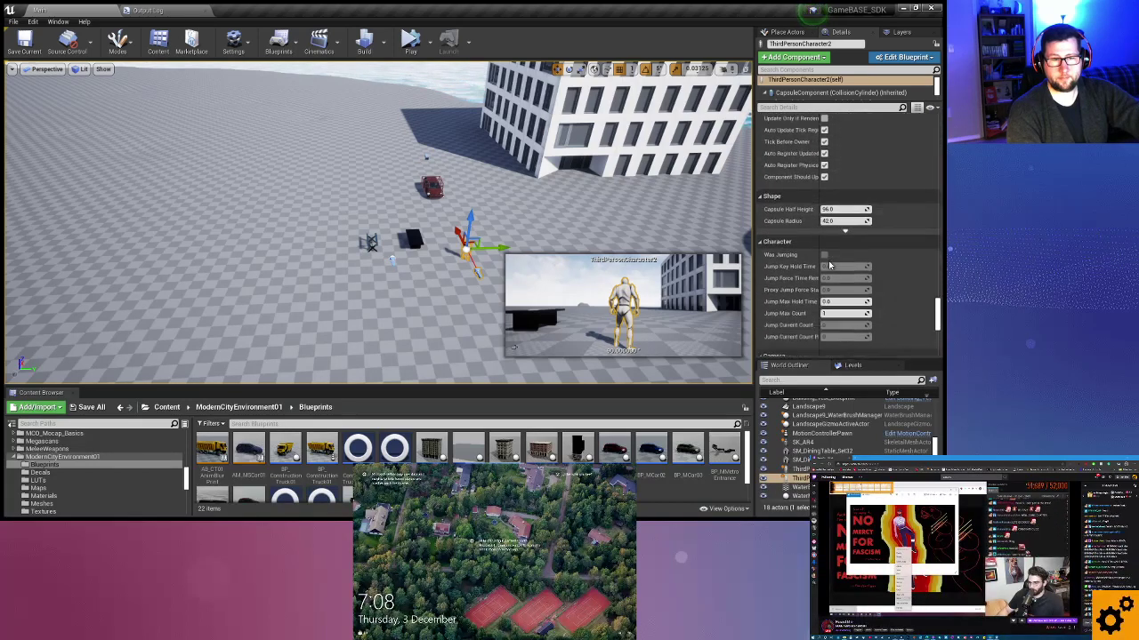
{"action": "scroll", "coordinate": [829, 266], "scroll_direction": "down", "scroll_amount": 3}
{"action": "scroll", "coordinate": [829, 265], "scroll_direction": "down", "scroll_amount": 2}
{"action": "scroll", "coordinate": [829, 265], "scroll_direction": "down", "scroll_amount": 3}
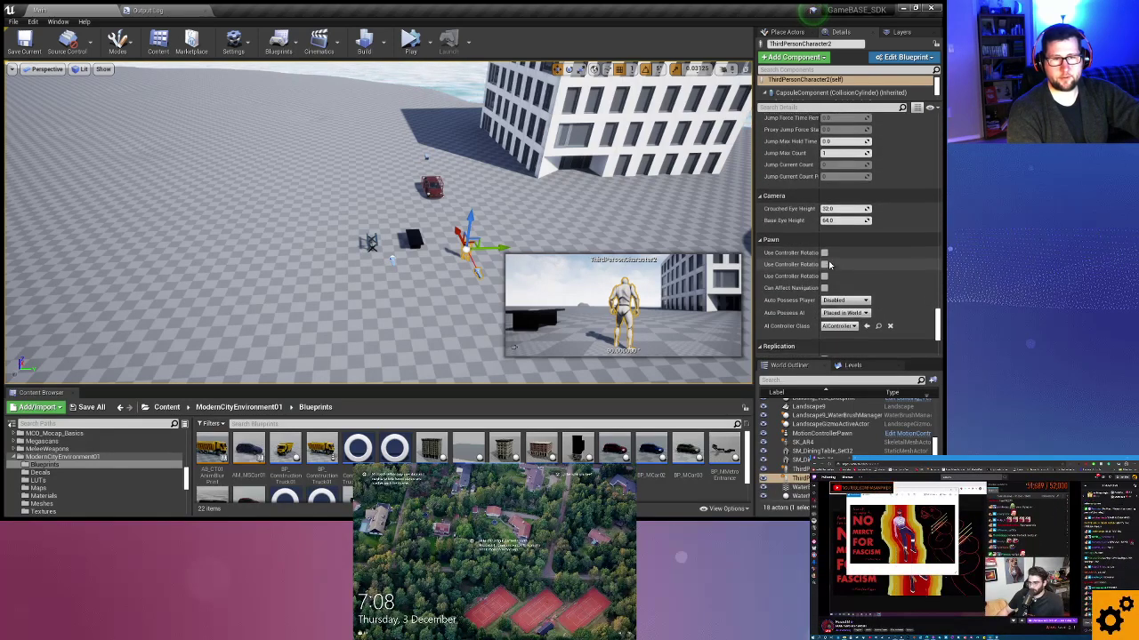
{"action": "scroll", "coordinate": [829, 265], "scroll_direction": "down", "scroll_amount": 2}
{"action": "scroll", "coordinate": [829, 265], "scroll_direction": "down", "scroll_amount": 2}
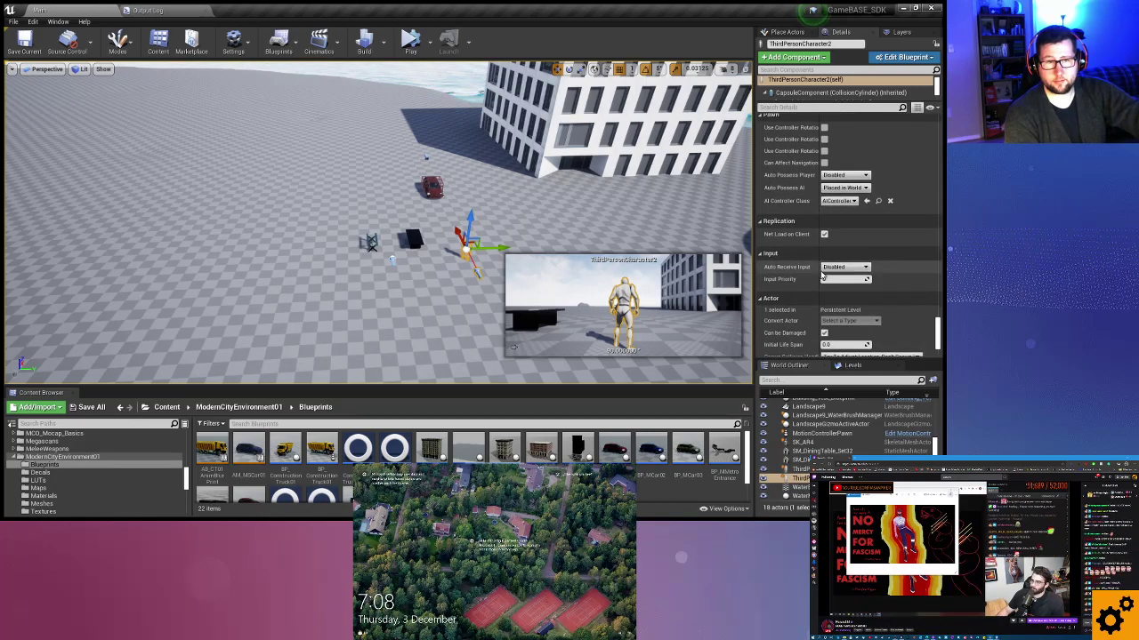
{"action": "left_click", "coordinate": [840, 267]}
{"action": "left_click", "coordinate": [840, 282]}
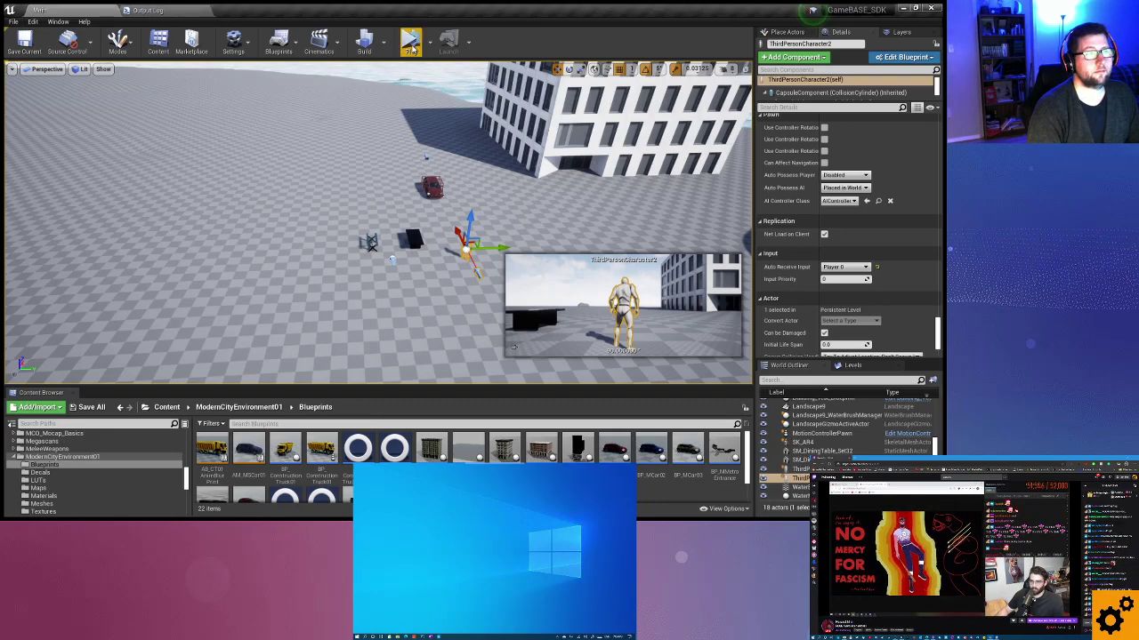
Play the level again and capture the mouse to test controlling the character.
{"action": "left_click", "coordinate": [412, 49]}
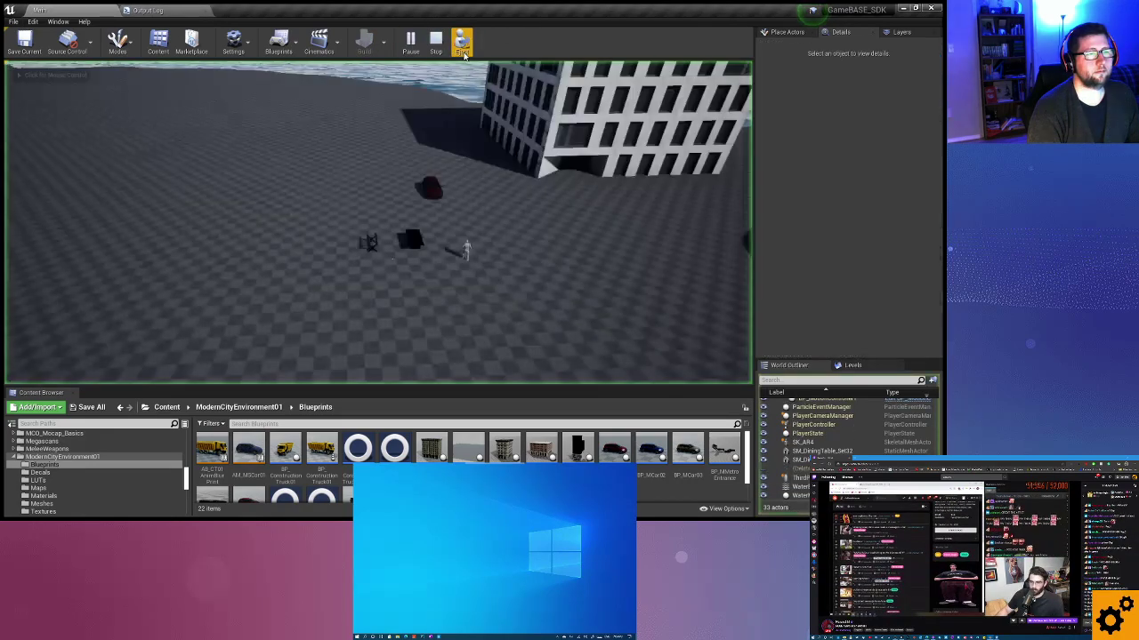
{"action": "left_click", "coordinate": [462, 134]}
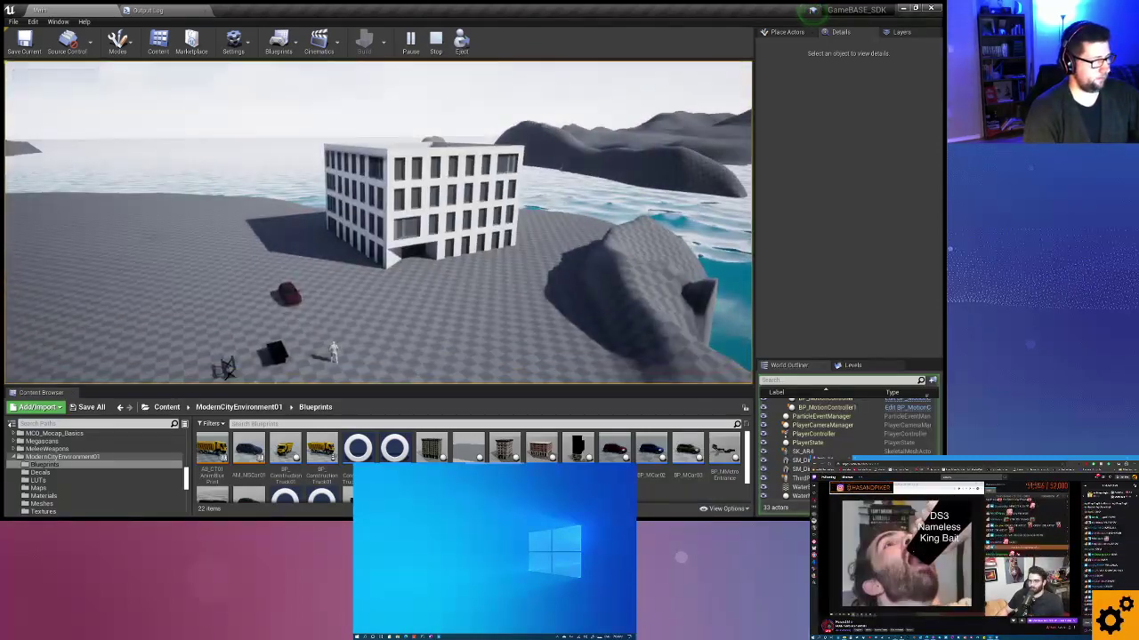
Set ThirdPersonCharacter2's Auto Receive Input to Disabled and Auto Possess Player to Player 0.
{"action": "key", "text": "Escape"}
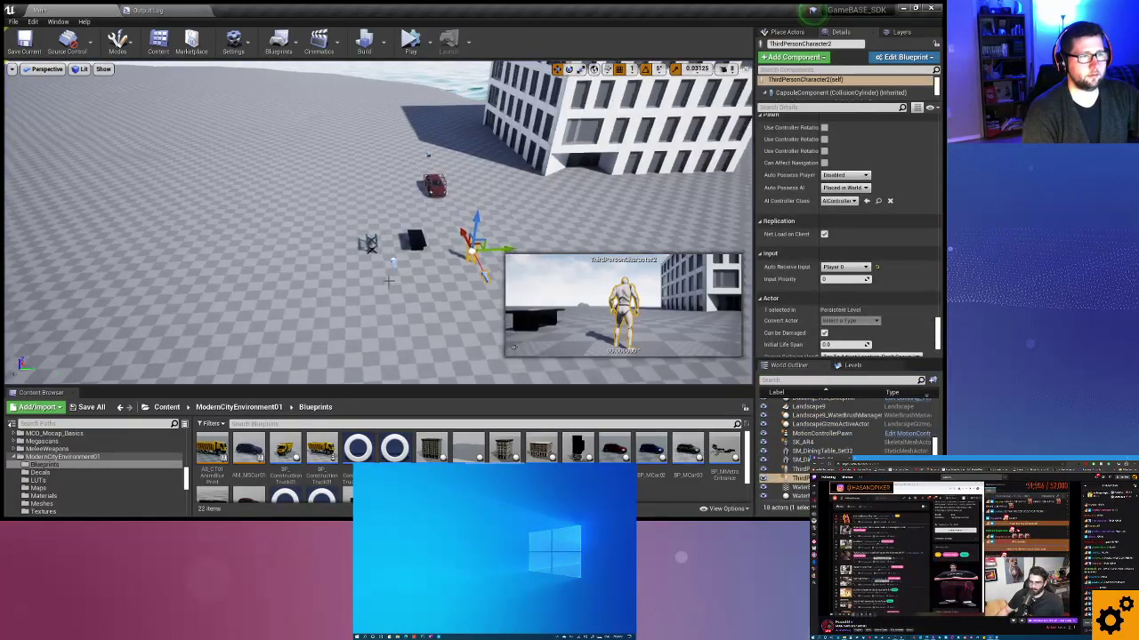
{"action": "scroll", "coordinate": [382, 281], "scroll_direction": "up", "scroll_amount": 2}
{"action": "scroll", "coordinate": [382, 281], "scroll_direction": "up", "scroll_amount": 2}
{"action": "mouse_move", "coordinate": [438, 185]}
{"action": "right_mouse_down"}
{"action": "mouse_move", "coordinate": [368, 289]}
{"action": "mouse_move", "coordinate": [427, 84]}
{"action": "mouse_move", "coordinate": [343, 268]}
{"action": "mouse_move", "coordinate": [272, 216]}
{"action": "mouse_move", "coordinate": [298, 209]}
{"action": "right_mouse_up"}
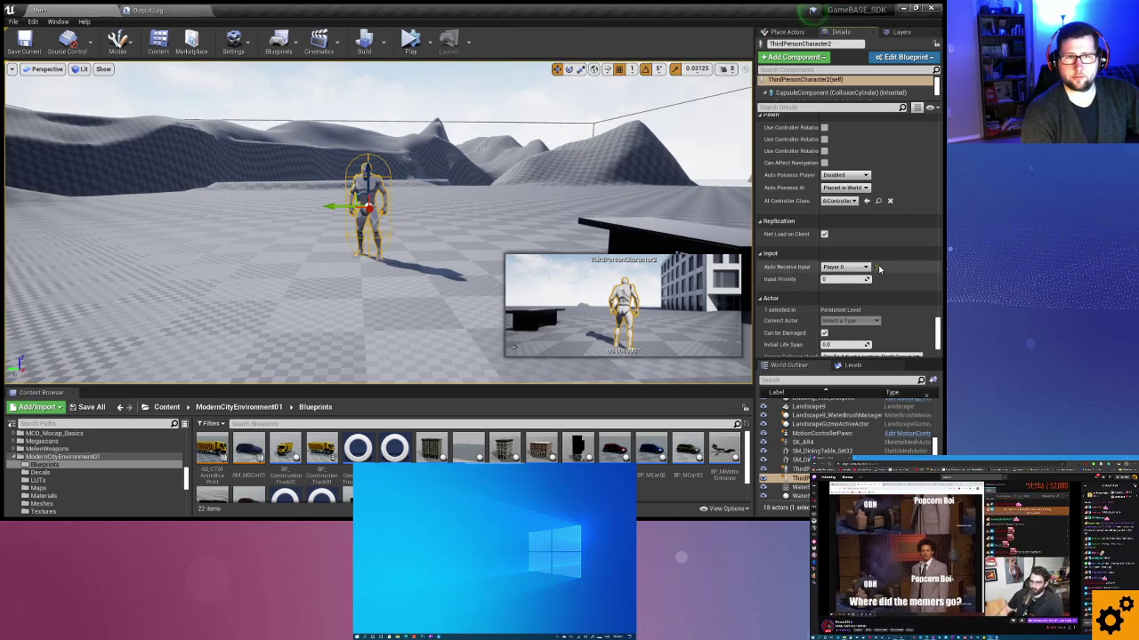
{"action": "left_click", "coordinate": [845, 267]}
{"action": "left_click", "coordinate": [841, 280]}
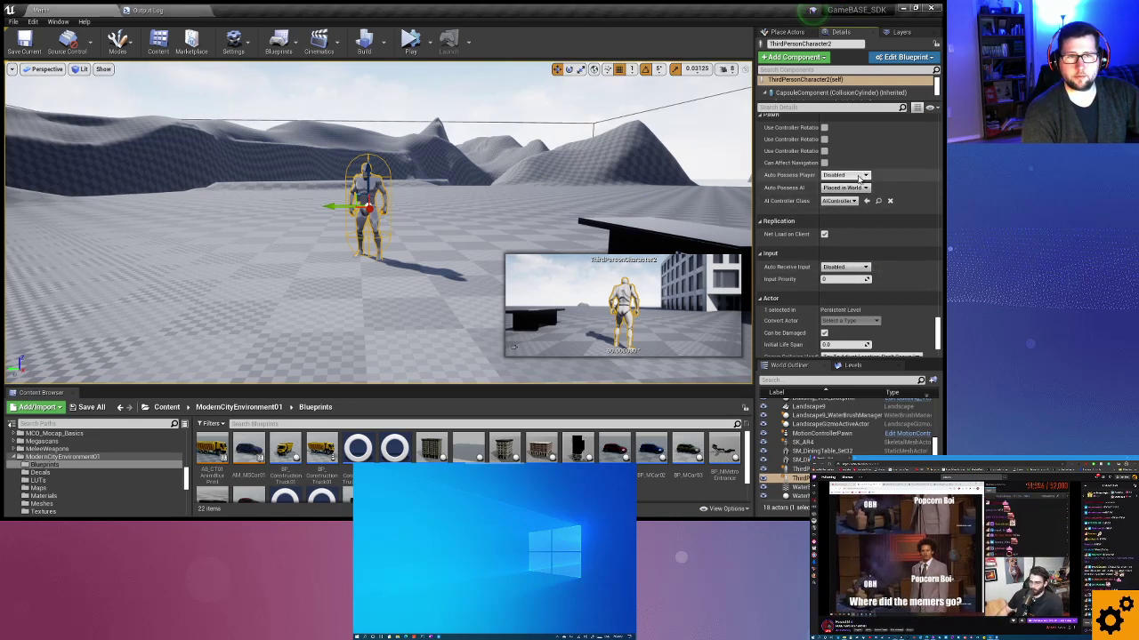
{"action": "left_click", "coordinate": [845, 176]}
{"action": "left_click", "coordinate": [840, 188]}
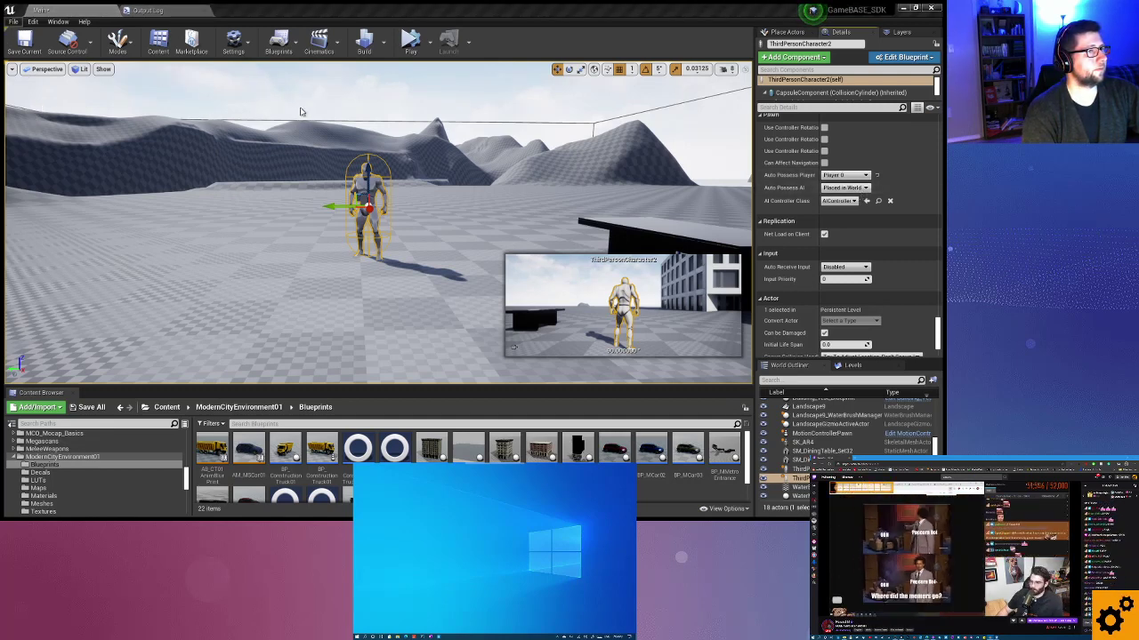
{"action": "left_click", "coordinate": [410, 40]}
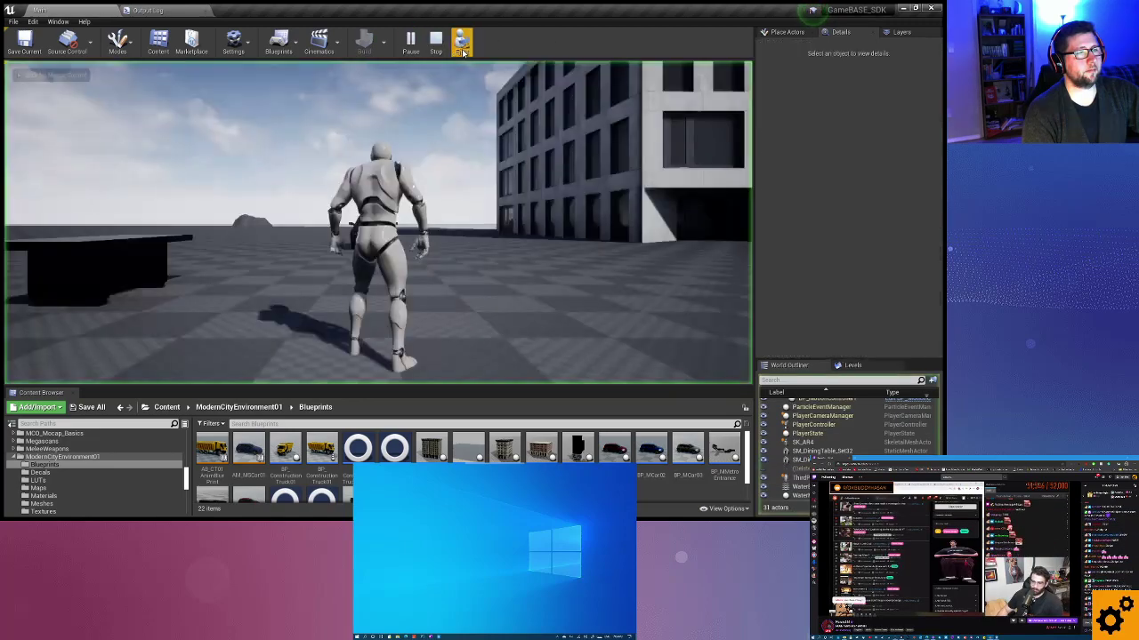
{"action": "left_click", "coordinate": [411, 172]}
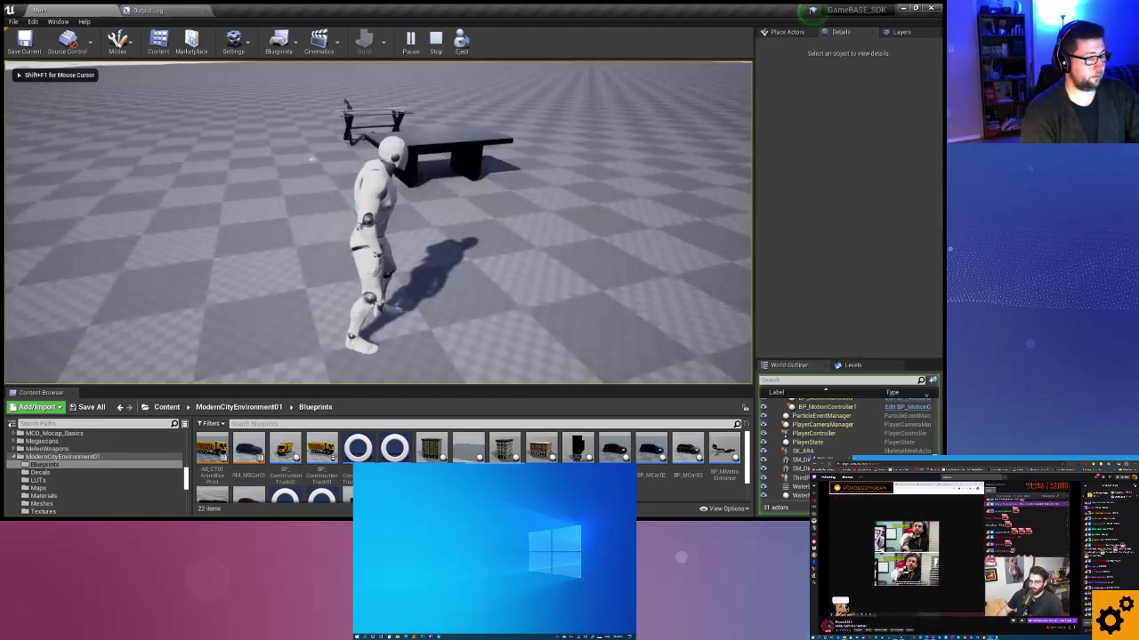
{"action": "key", "text": "w"}
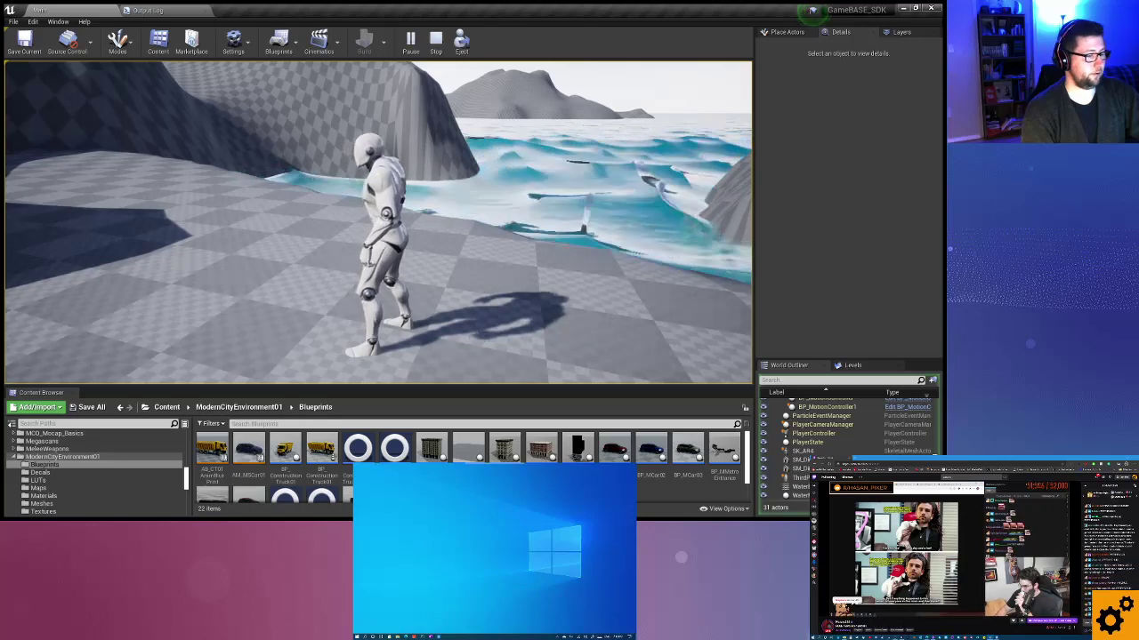
{"action": "key", "text": "Escape"}
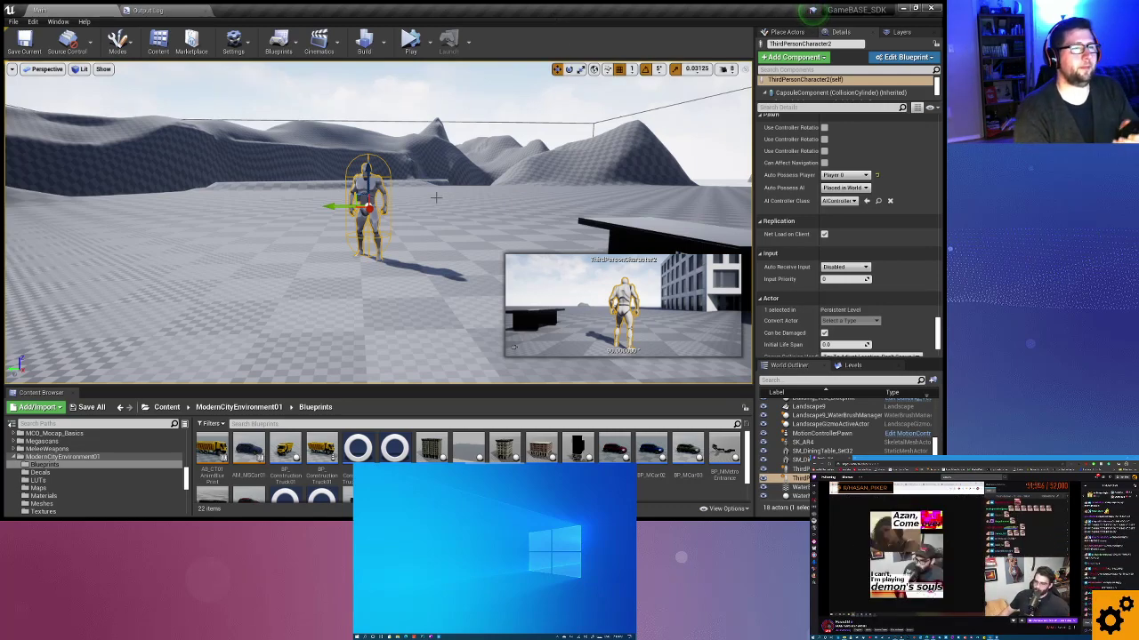
Select Landscape9, open Place Actors and switch into Landscape editing mode.
{"action": "right_click_drag", "start_coordinate": [436, 198], "coordinate": [436, 198]}
{"action": "left_click", "coordinate": [277, 191]}
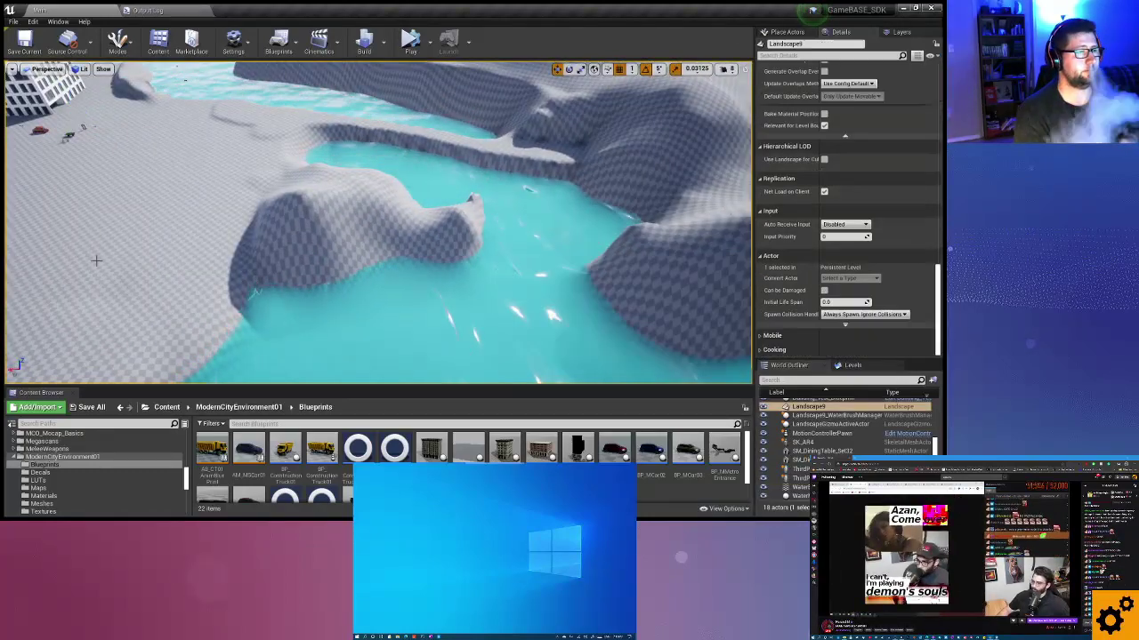
{"action": "left_click", "coordinate": [783, 32]}
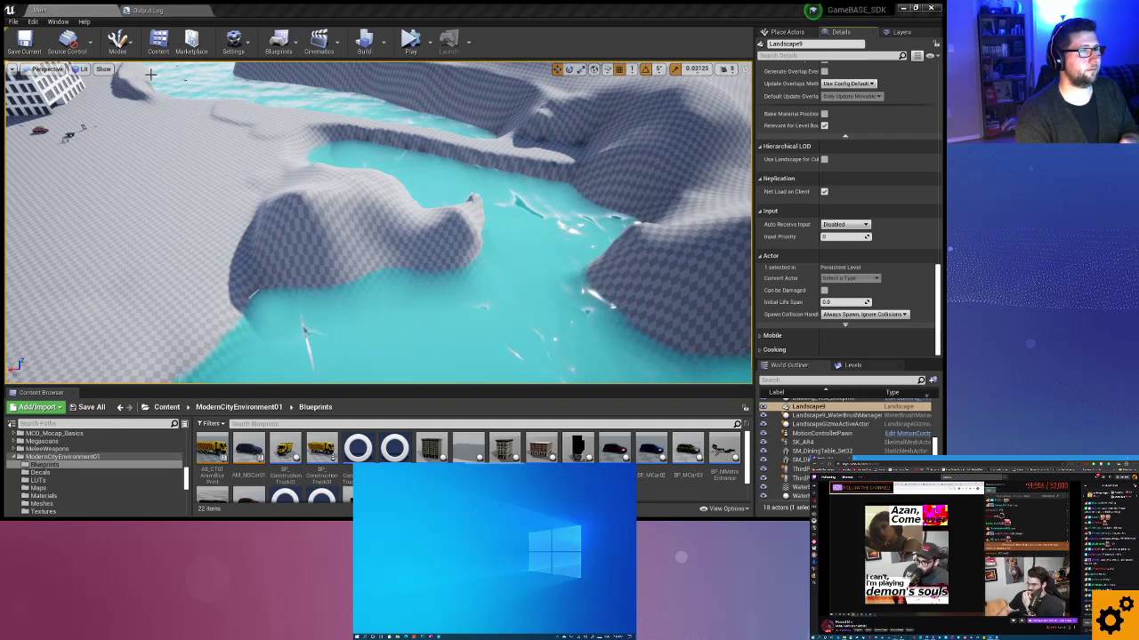
{"action": "key", "text": "shift+3"}
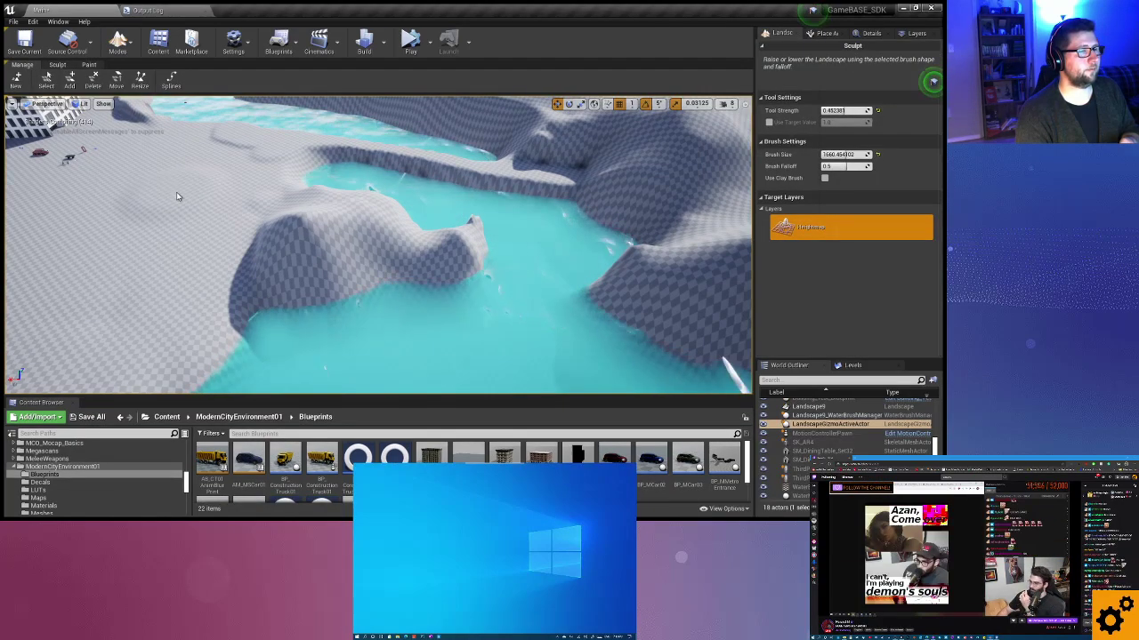
Pick the Flatten sculpt tool, leaving and re-entering Landscape mode.
{"action": "right_click_drag", "start_coordinate": [198, 199], "coordinate": [199, 199]}
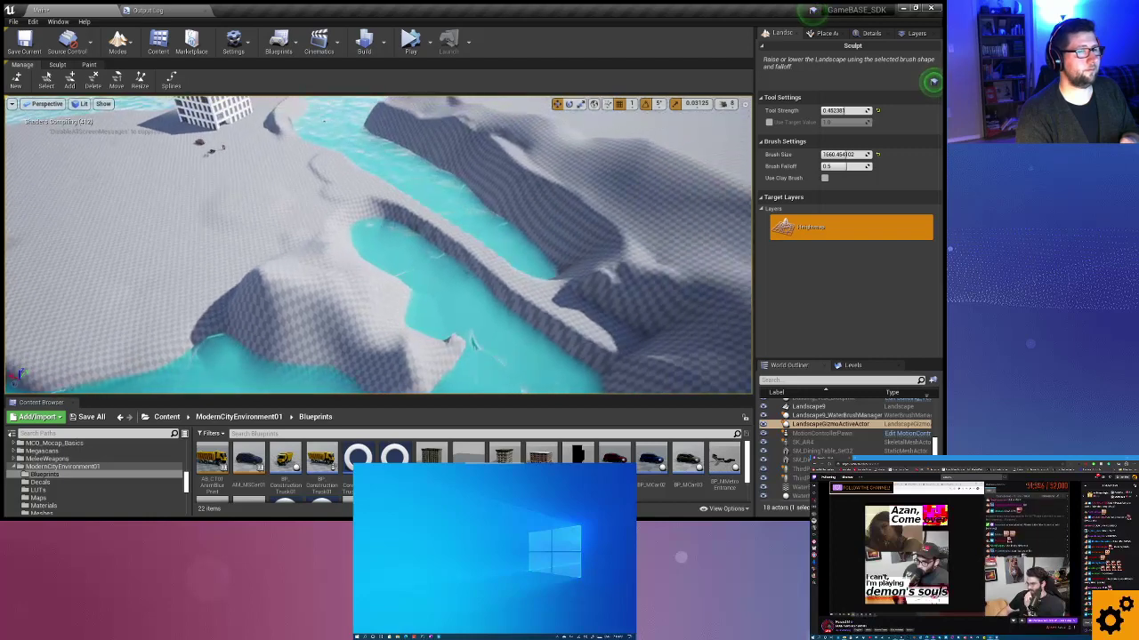
{"action": "left_click", "coordinate": [57, 65]}
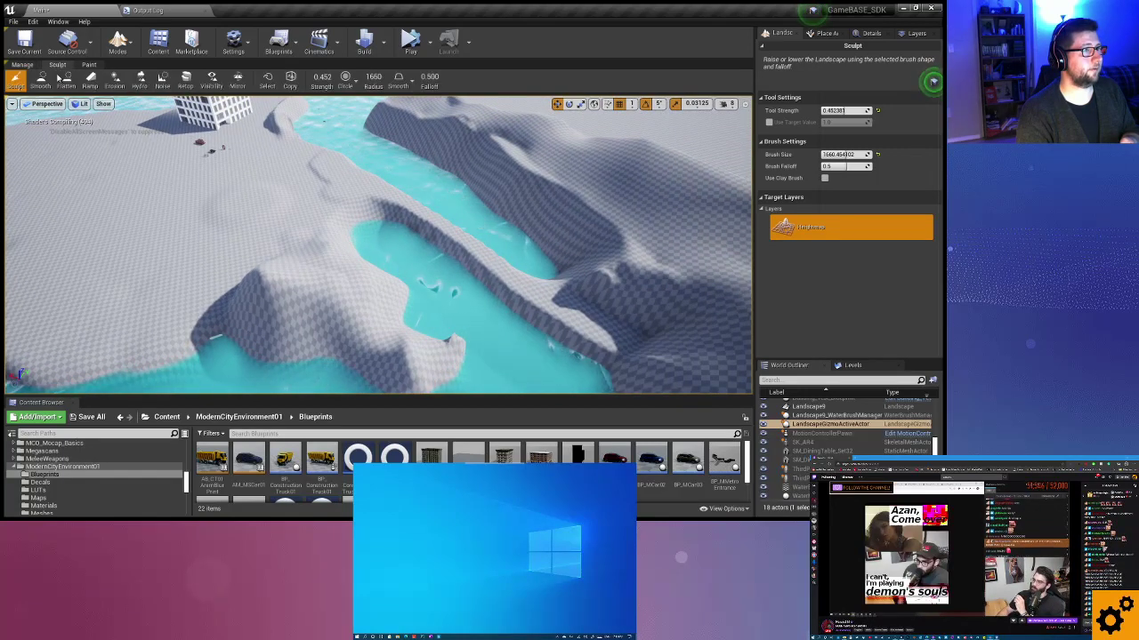
{"action": "left_click", "coordinate": [67, 81]}
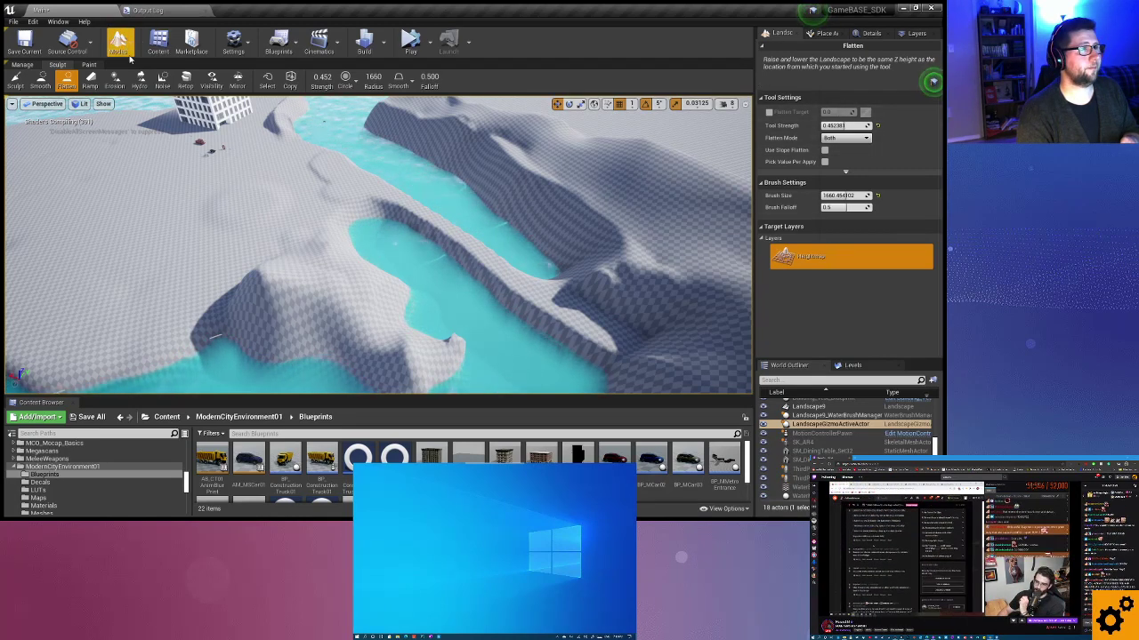
{"action": "key", "text": "shift+1"}
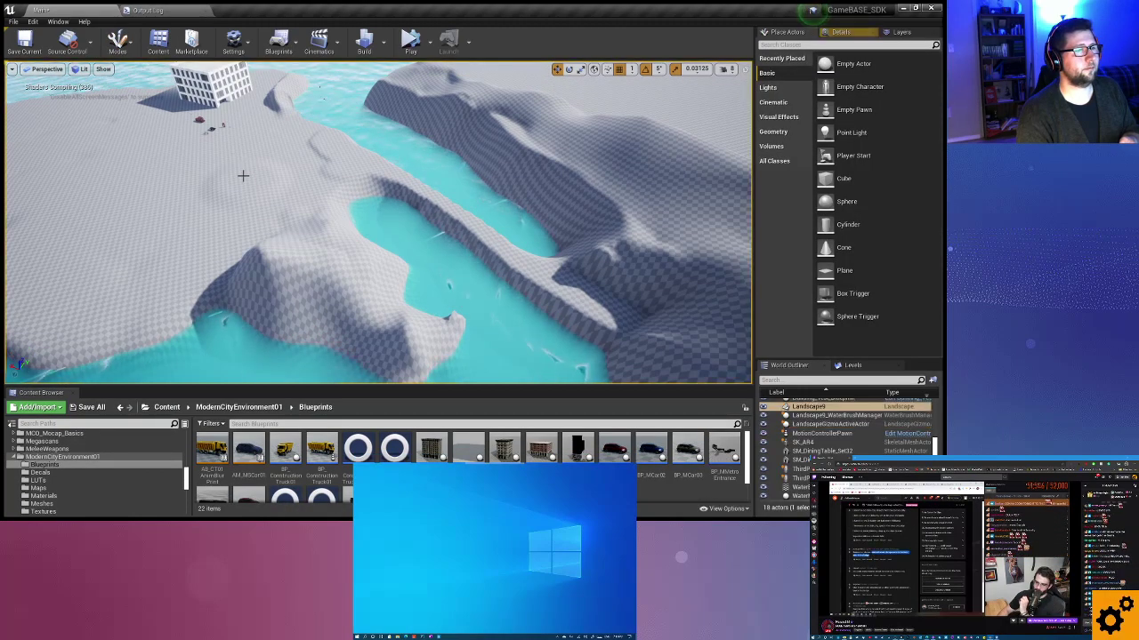
{"action": "right_click_drag", "start_coordinate": [357, 165], "coordinate": [382, 178]}
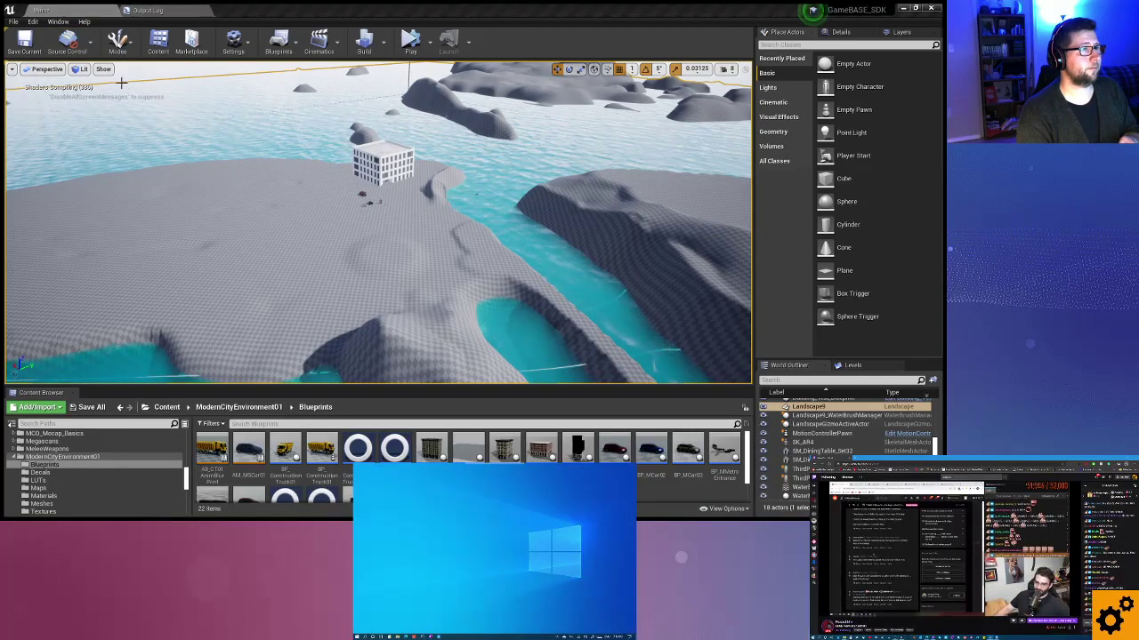
{"action": "key", "text": "shift+2"}
{"action": "left_click", "coordinate": [56, 65]}
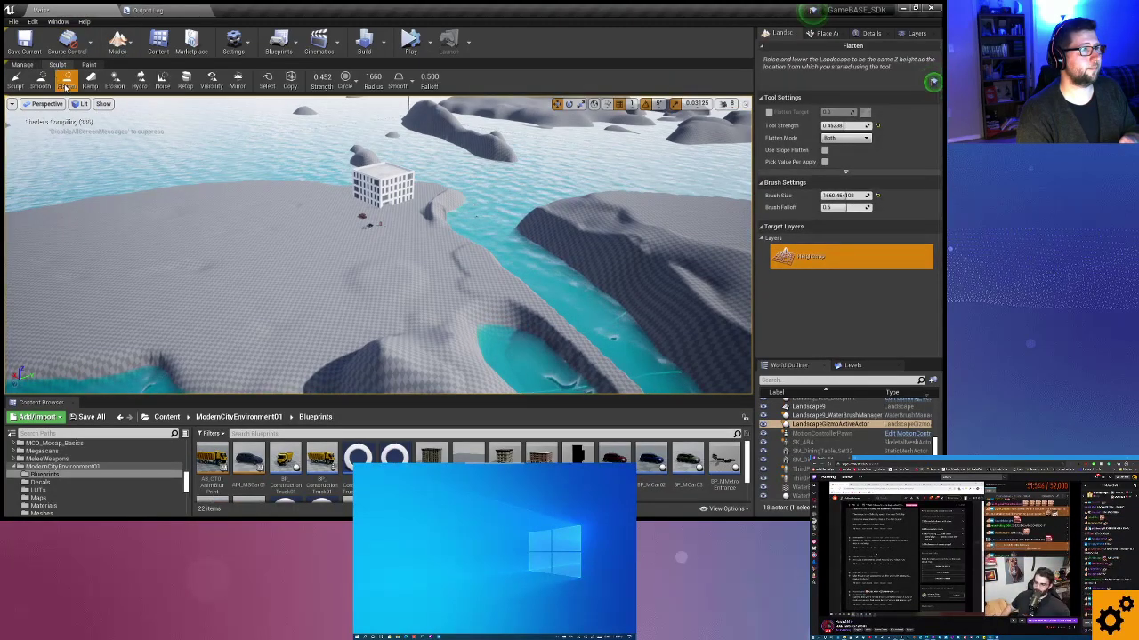
Flatten terrain across the narrow water channel with strength 0.452 and brush size 1660.
{"action": "right_click_drag", "start_coordinate": [383, 248], "coordinate": [384, 248]}
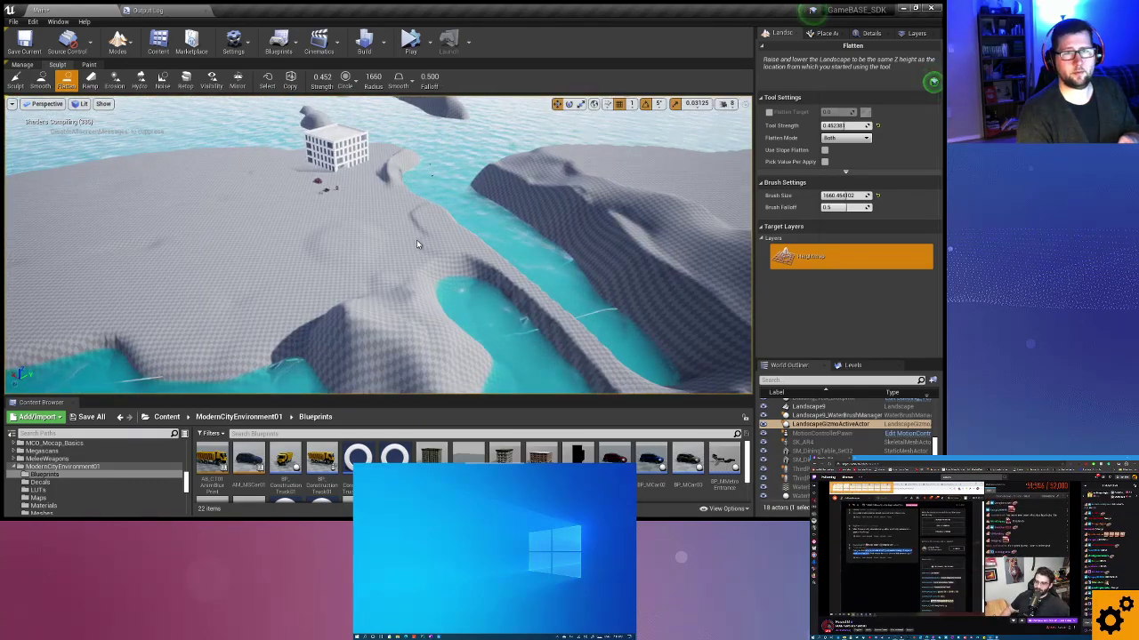
{"action": "right_click_drag", "start_coordinate": [380, 254], "coordinate": [380, 253]}
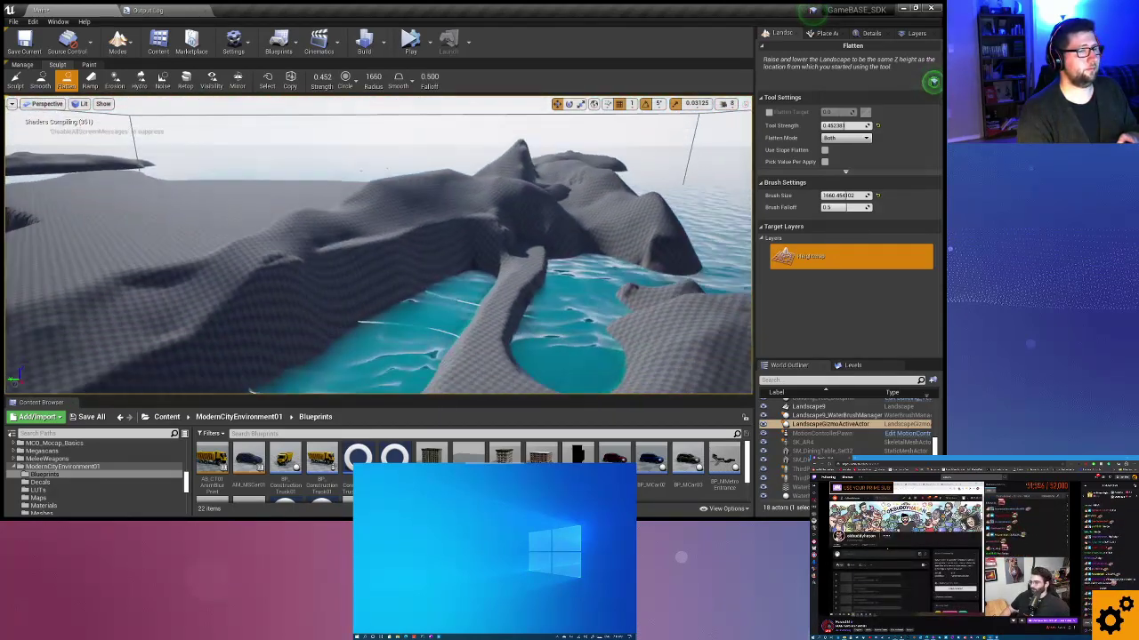
{"action": "right_click_drag", "start_coordinate": [447, 287], "coordinate": [447, 287]}
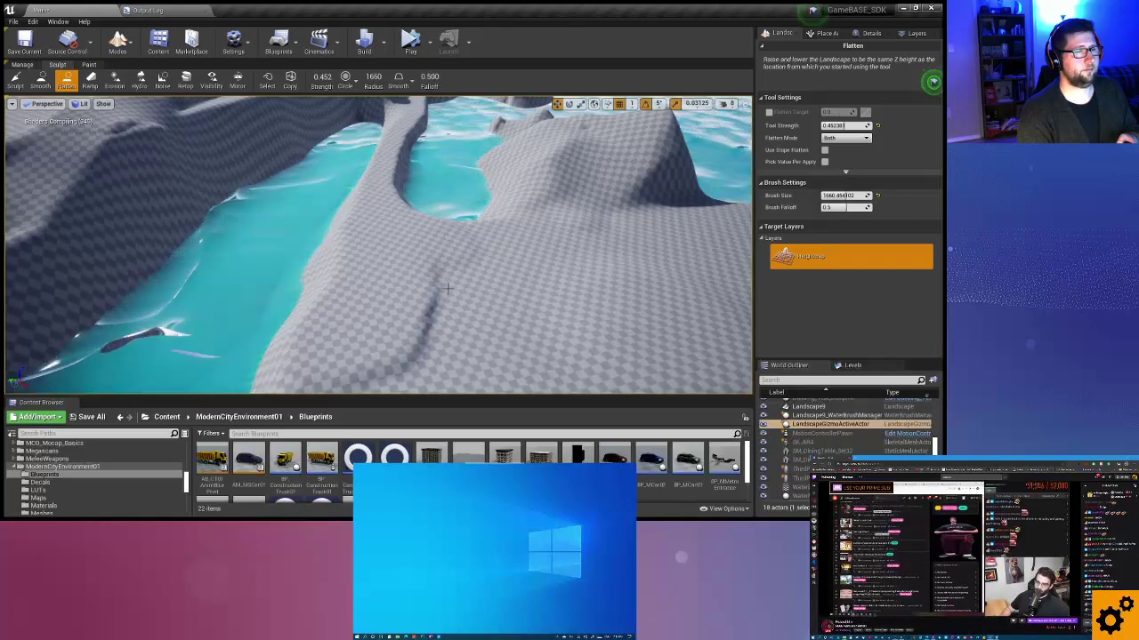
{"action": "left_click_drag", "start_coordinate": [447, 287], "coordinate": [477, 311]}
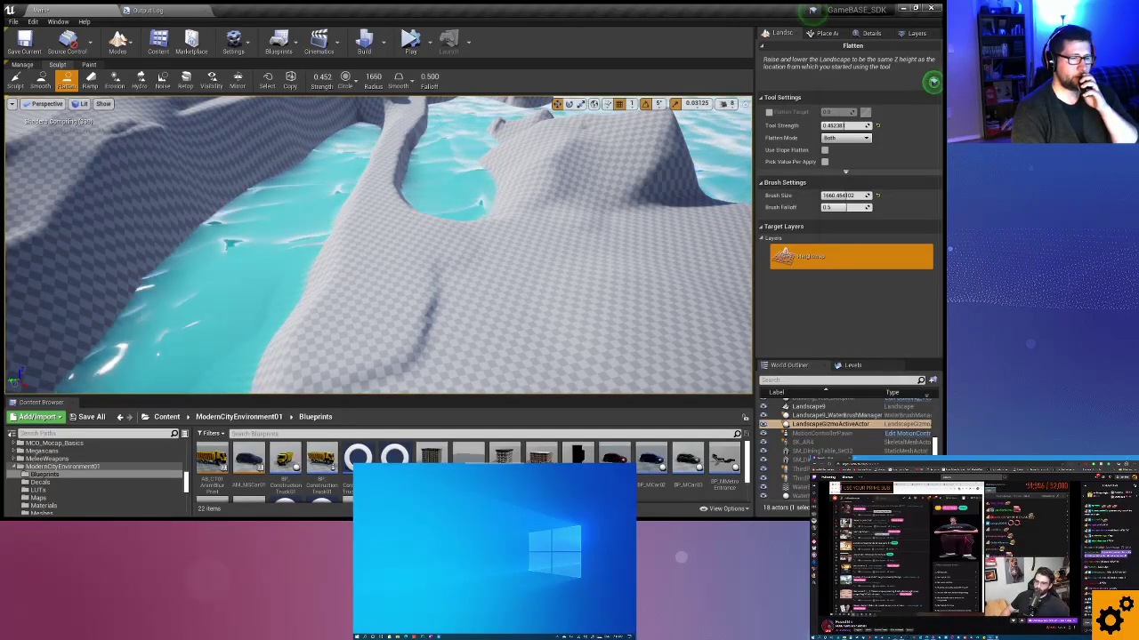
{"action": "left_click_drag", "start_coordinate": [477, 311], "coordinate": [477, 311]}
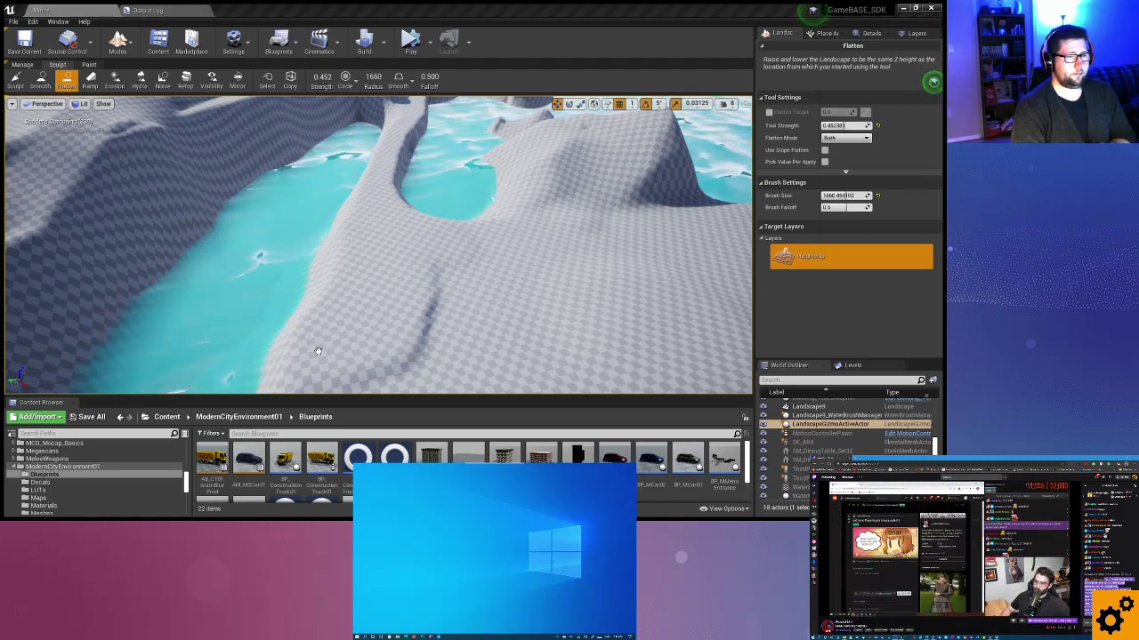
{"action": "right_click_drag", "start_coordinate": [418, 338], "coordinate": [418, 338]}
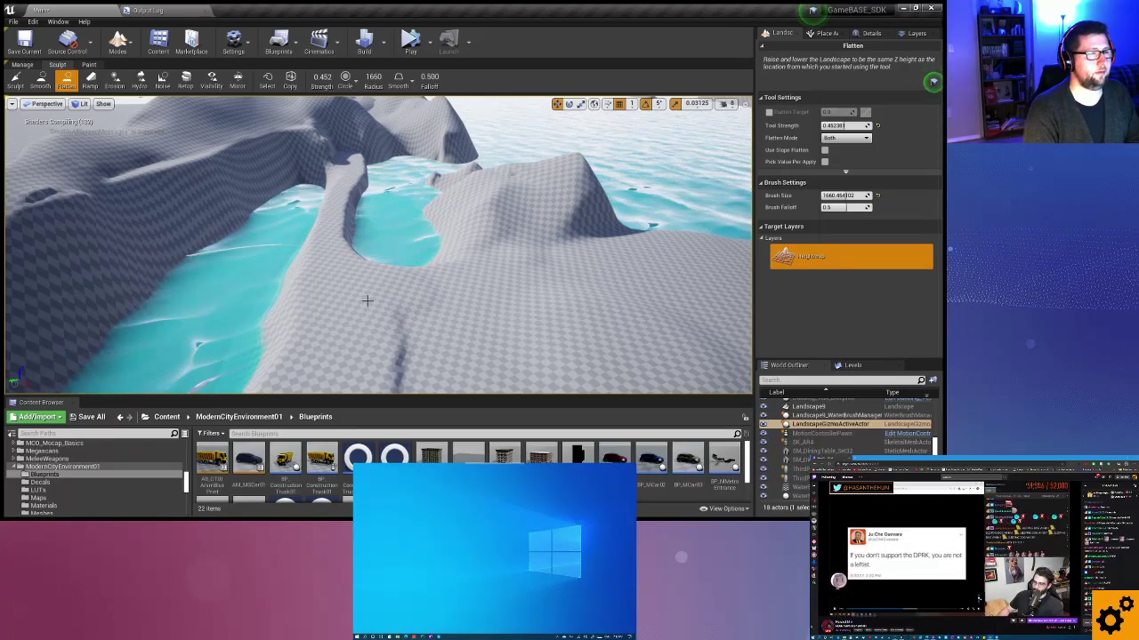
Bring the building and lakes into view and set Flatten Brush Size to 611.19.
{"action": "right_click_drag", "start_coordinate": [367, 300], "coordinate": [367, 301]}
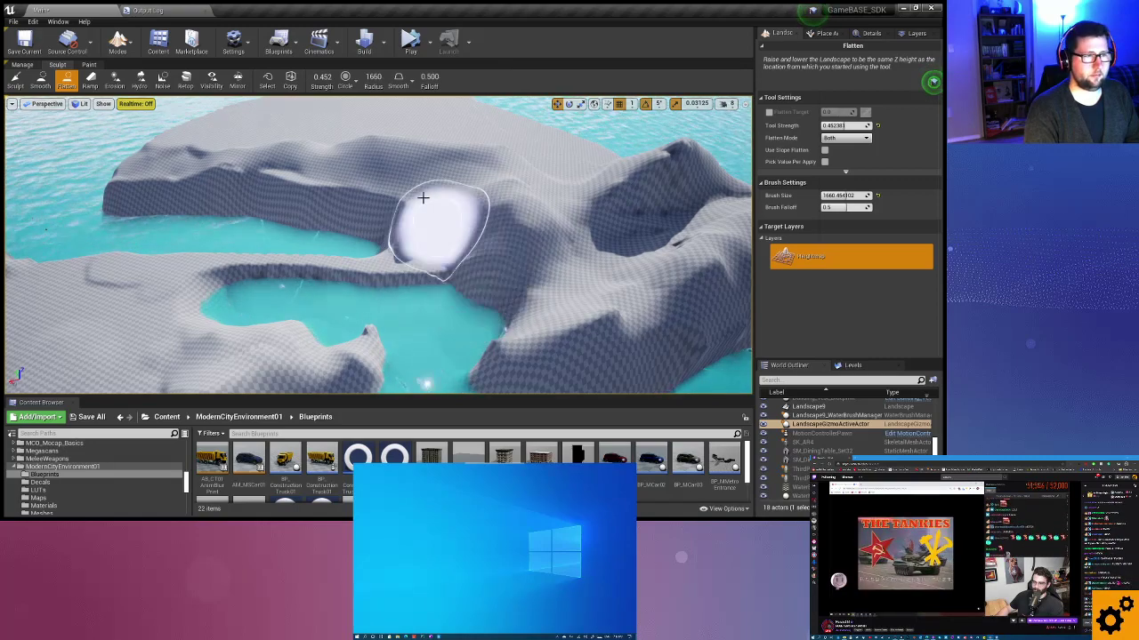
{"action": "right_click_drag", "start_coordinate": [76, 326], "coordinate": [160, 318]}
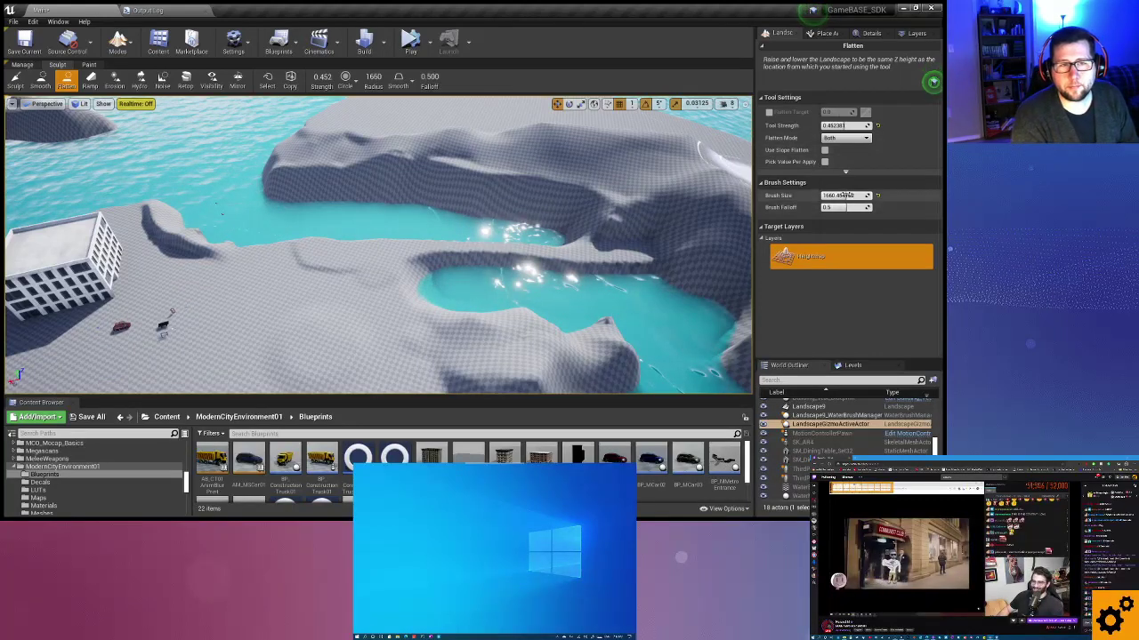
{"action": "left_click_drag", "start_coordinate": [850, 195], "coordinate": [805, 194]}
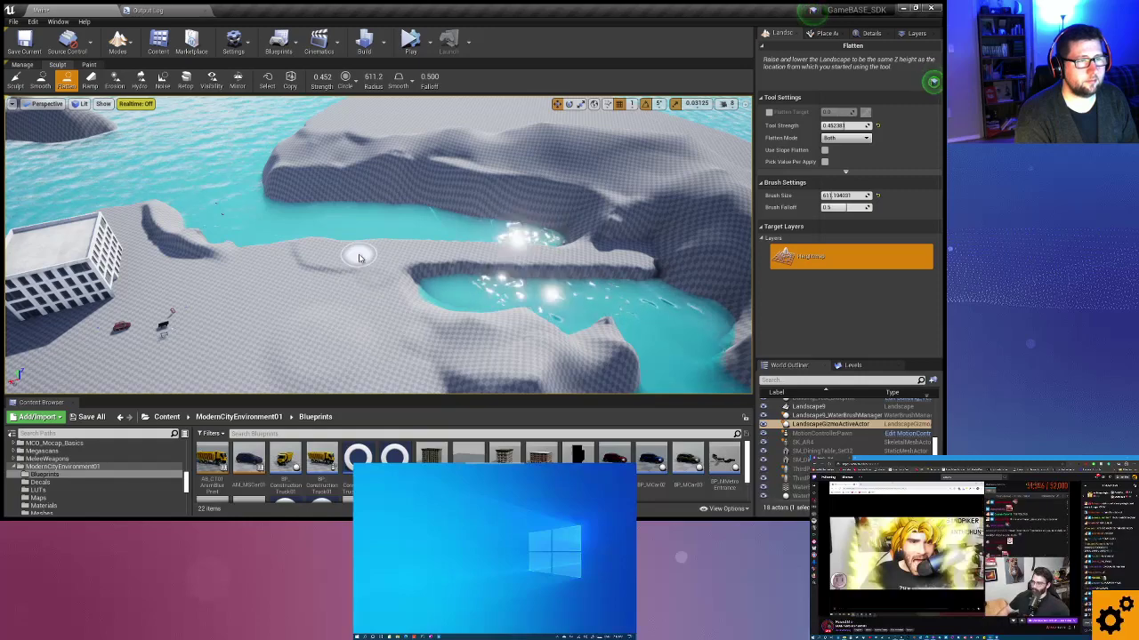
Enlarge the Flatten brush to about 1132 and flatten the grey lobe to water level.
{"action": "right_click_drag", "start_coordinate": [360, 258], "coordinate": [373, 267]}
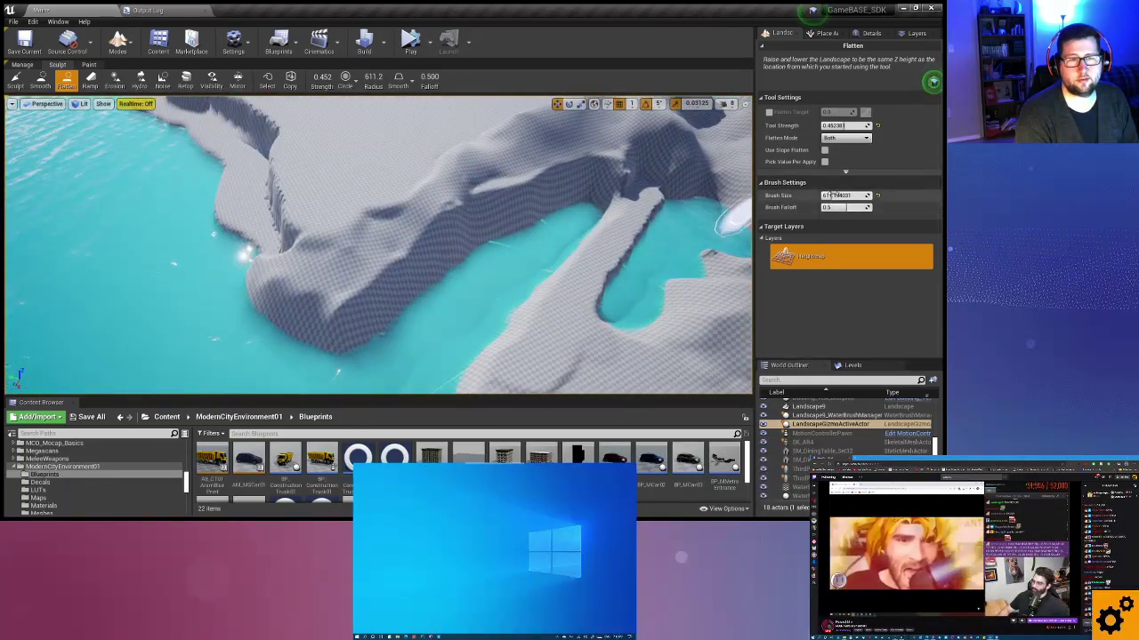
{"action": "left_click_drag", "start_coordinate": [831, 194], "coordinate": [880, 195]}
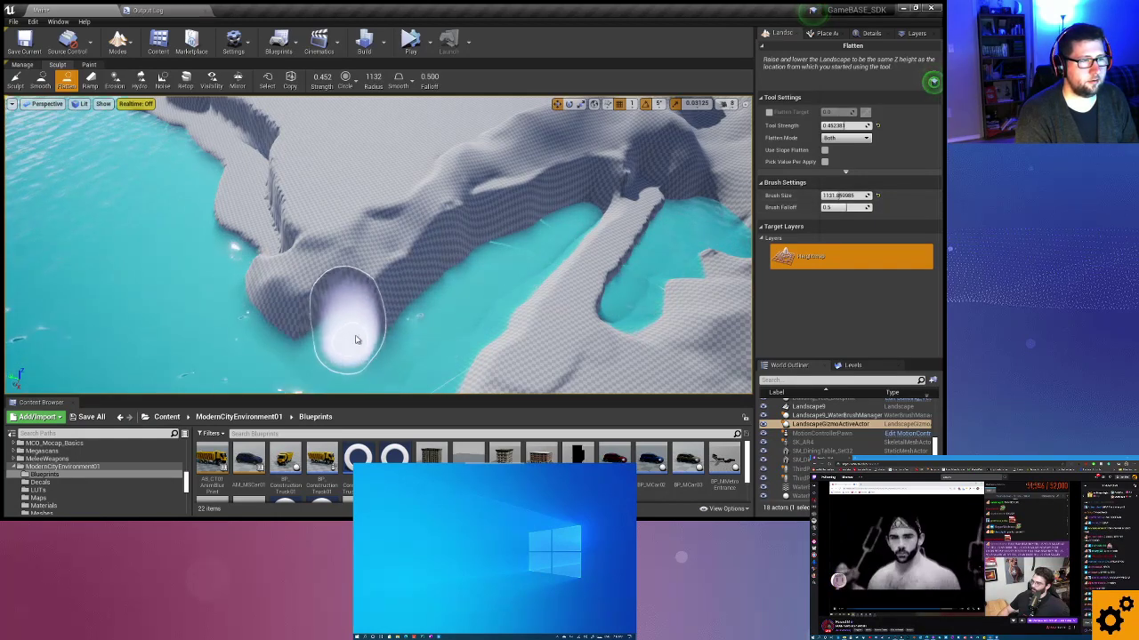
{"action": "mouse_move", "coordinate": [355, 340]}
{"action": "left_mouse_down"}
{"action": "mouse_move", "coordinate": [544, 214]}
{"action": "mouse_move", "coordinate": [498, 234]}
{"action": "mouse_move", "coordinate": [521, 212]}
{"action": "left_mouse_up"}
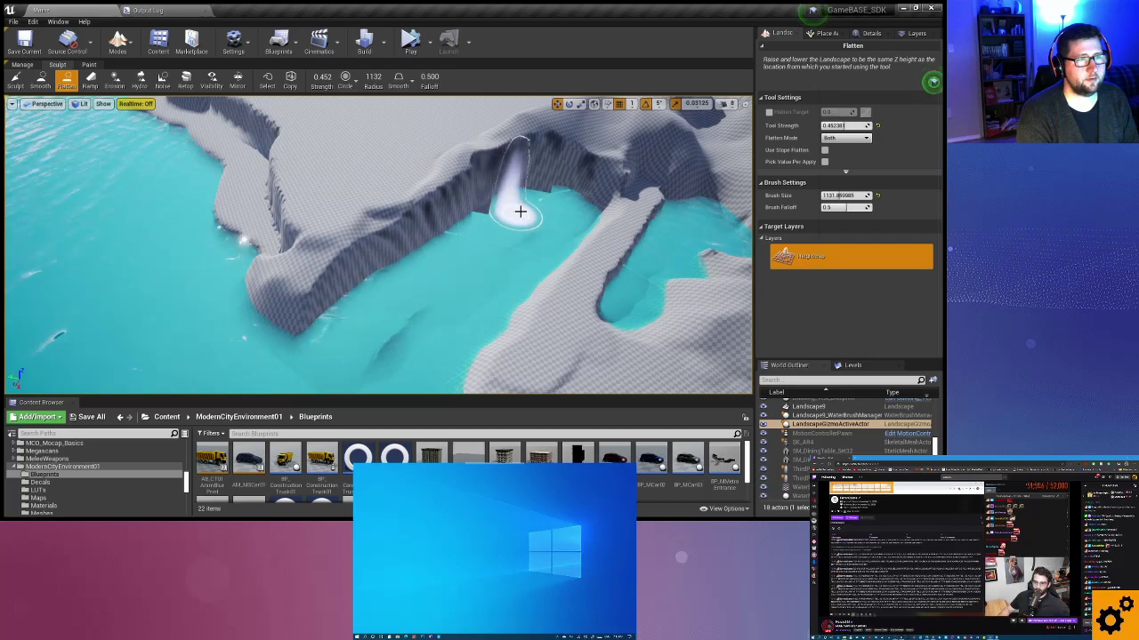
{"action": "right_click_drag", "start_coordinate": [521, 211], "coordinate": [521, 212]}
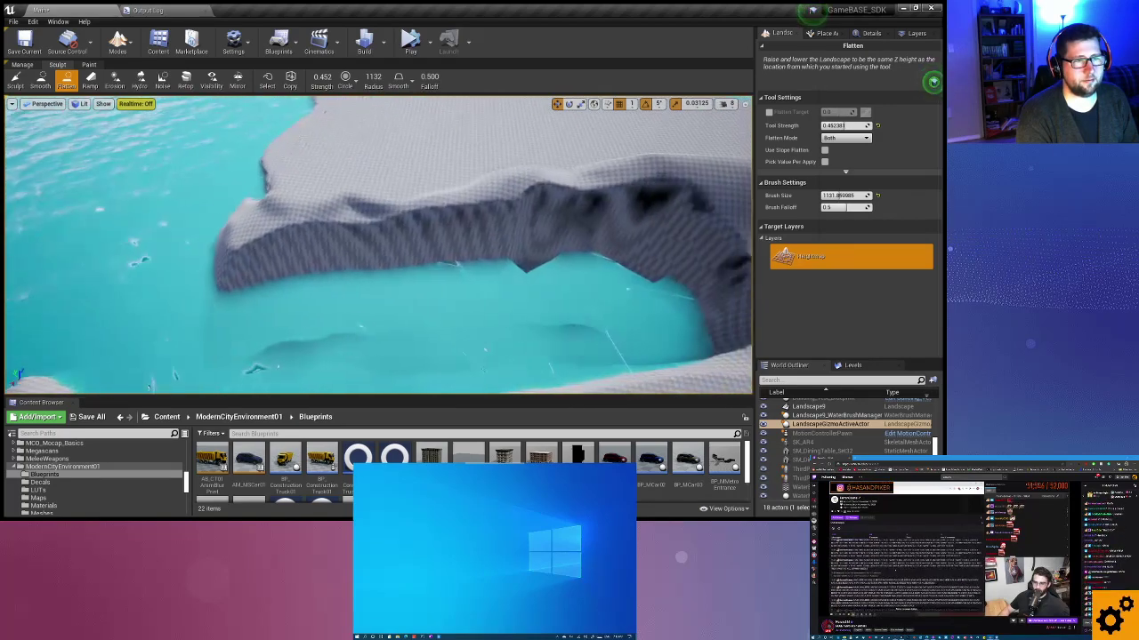
{"action": "right_click_drag", "start_coordinate": [422, 299], "coordinate": [312, 312]}
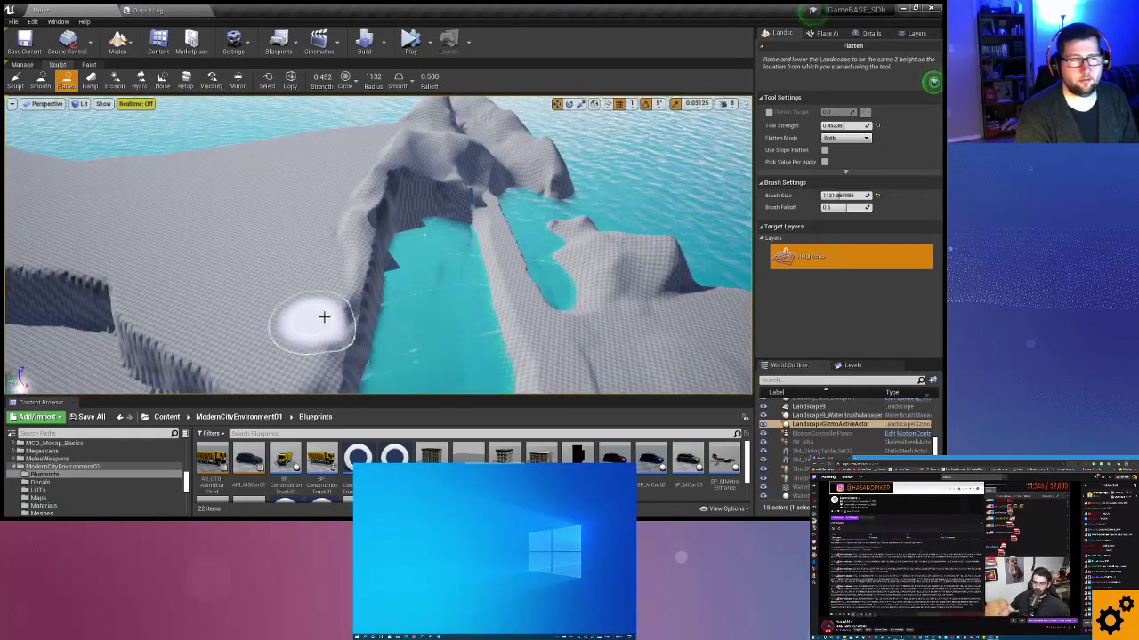
Extend the landmass edge into the water and fill the hole in the right landmass.
{"action": "right_click_drag", "start_coordinate": [437, 293], "coordinate": [428, 294]}
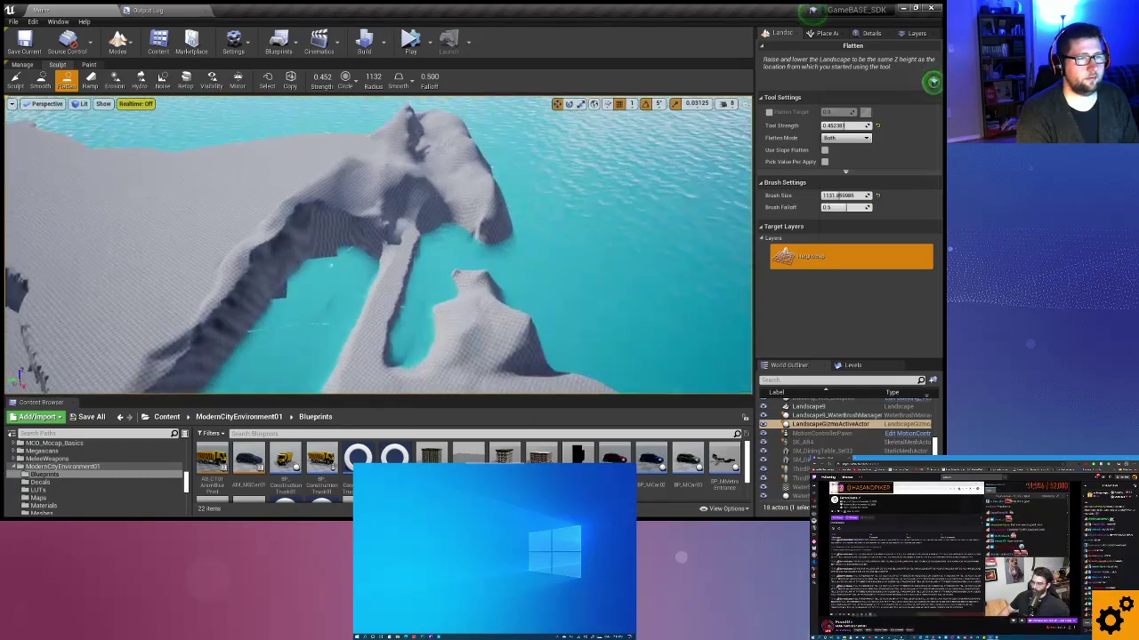
{"action": "mouse_move", "coordinate": [476, 351]}
{"action": "left_mouse_down"}
{"action": "mouse_move", "coordinate": [522, 348]}
{"action": "mouse_move", "coordinate": [577, 304]}
{"action": "mouse_move", "coordinate": [580, 283]}
{"action": "mouse_move", "coordinate": [496, 279]}
{"action": "mouse_move", "coordinate": [470, 297]}
{"action": "mouse_move", "coordinate": [495, 305]}
{"action": "mouse_move", "coordinate": [495, 318]}
{"action": "left_mouse_up"}
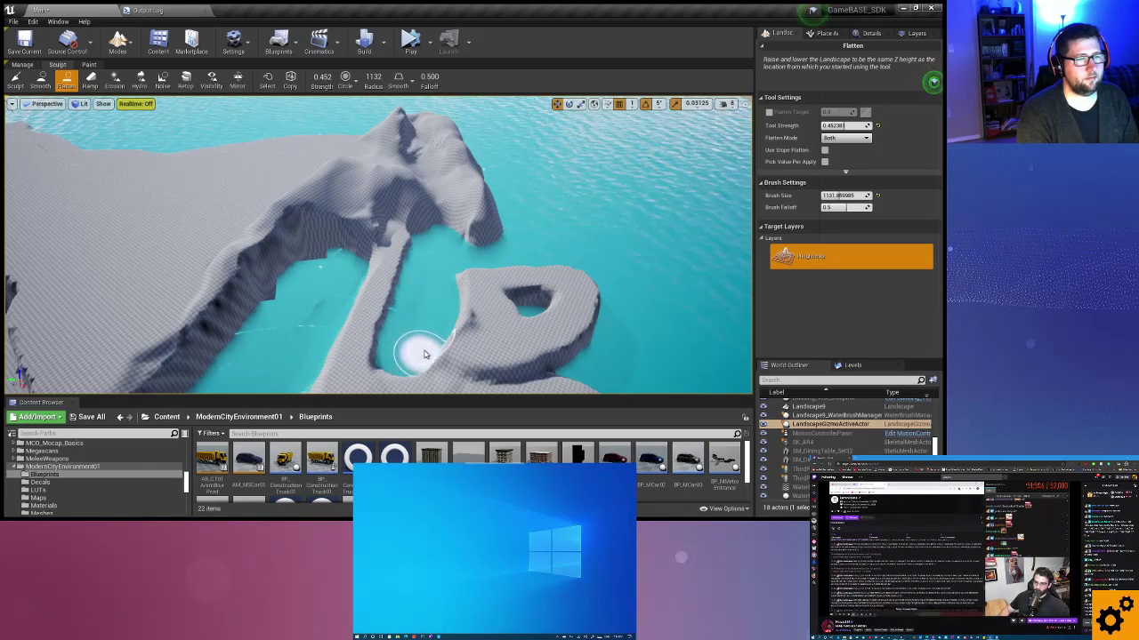
{"action": "mouse_move", "coordinate": [424, 354]}
{"action": "left_mouse_down"}
{"action": "mouse_move", "coordinate": [445, 288]}
{"action": "mouse_move", "coordinate": [439, 297]}
{"action": "mouse_move", "coordinate": [521, 290]}
{"action": "left_mouse_up"}
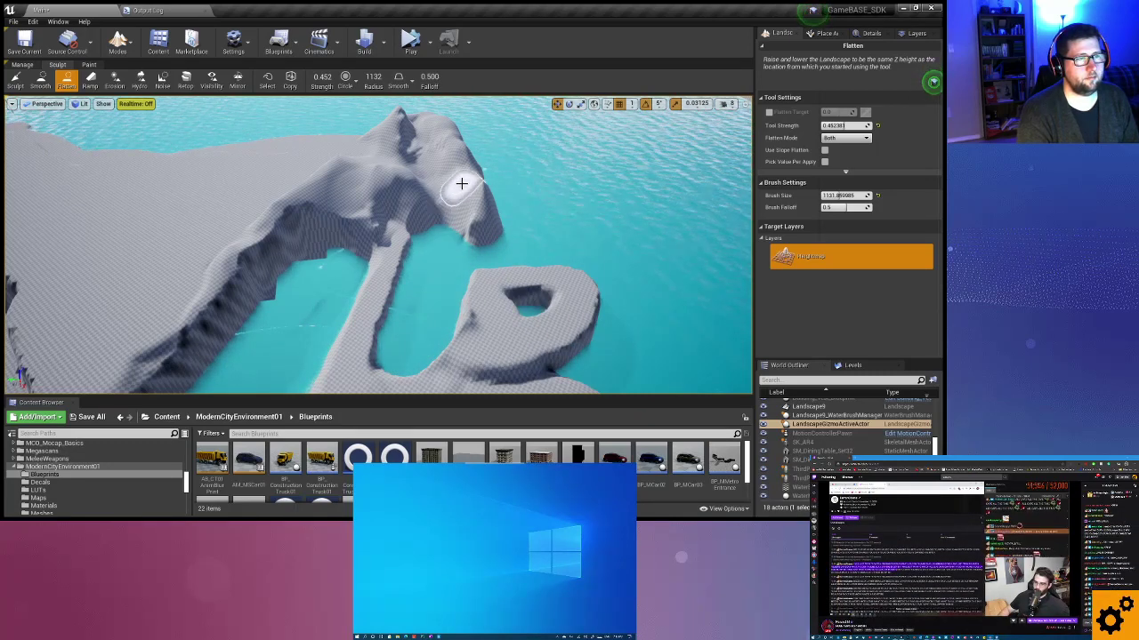
{"action": "mouse_move", "coordinate": [470, 228]}
{"action": "right_mouse_down"}
{"action": "mouse_move", "coordinate": [534, 229]}
{"action": "mouse_move", "coordinate": [313, 245]}
{"action": "right_mouse_up"}
{"action": "mouse_move", "coordinate": [457, 292]}
{"action": "right_mouse_down"}
{"action": "mouse_move", "coordinate": [415, 299]}
{"action": "mouse_move", "coordinate": [474, 278]}
{"action": "mouse_move", "coordinate": [427, 265]}
{"action": "mouse_move", "coordinate": [396, 295]}
{"action": "right_mouse_up"}
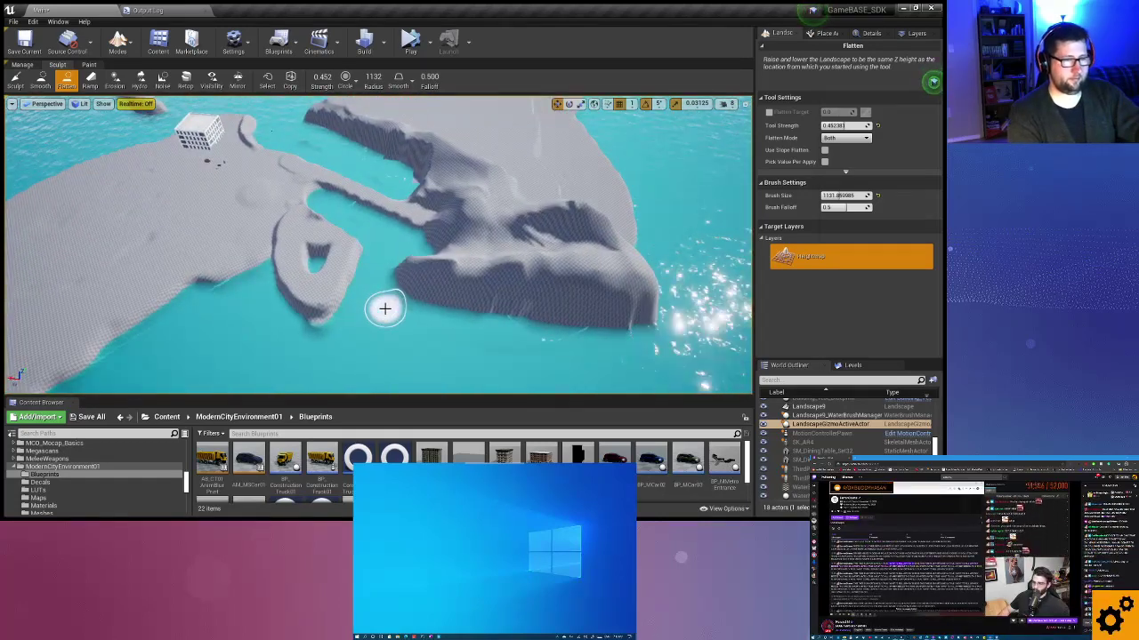
{"action": "mouse_move", "coordinate": [384, 308]}
{"action": "right_mouse_down"}
{"action": "mouse_move", "coordinate": [366, 294]}
{"action": "mouse_move", "coordinate": [392, 331]}
{"action": "right_mouse_up"}
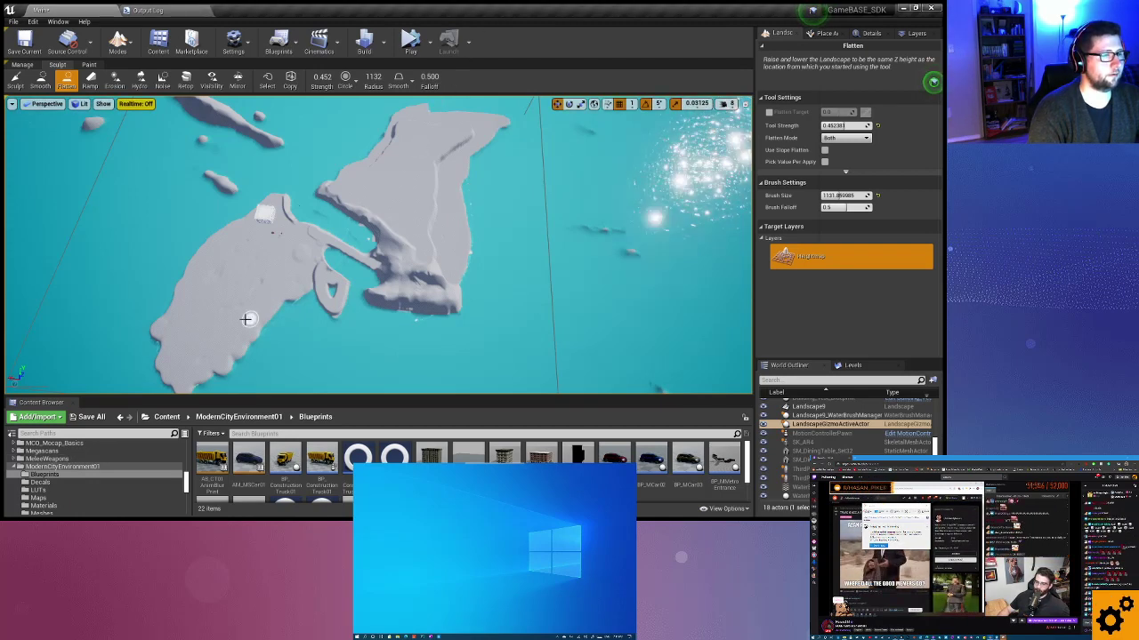
{"action": "mouse_move", "coordinate": [246, 318]}
{"action": "right_mouse_down"}
{"action": "mouse_move", "coordinate": [267, 311]}
{"action": "mouse_move", "coordinate": [258, 316]}
{"action": "right_mouse_up"}
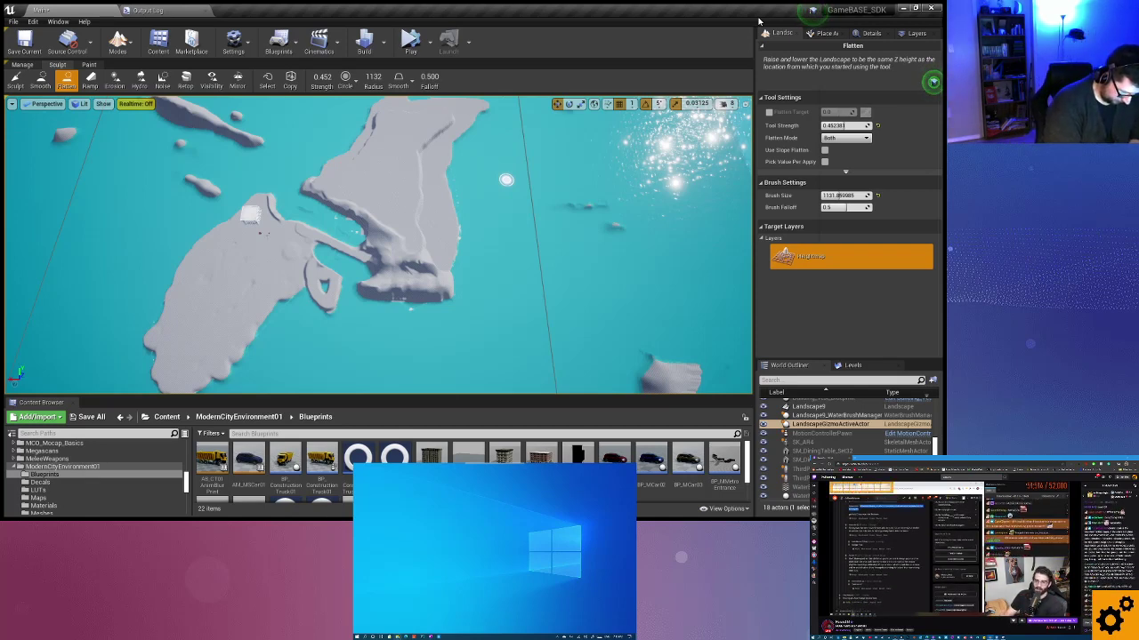
Open a new File Explorer window with Win+E.
{"action": "key", "text": "super+e"}
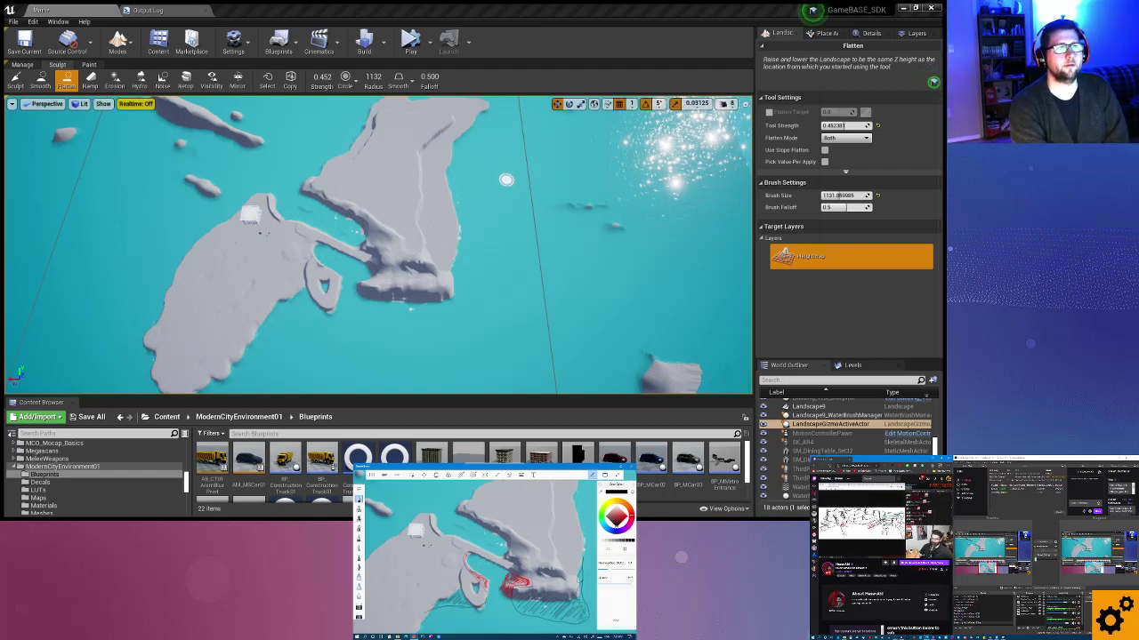
{"action": "double_click", "coordinate": [601, 22]}
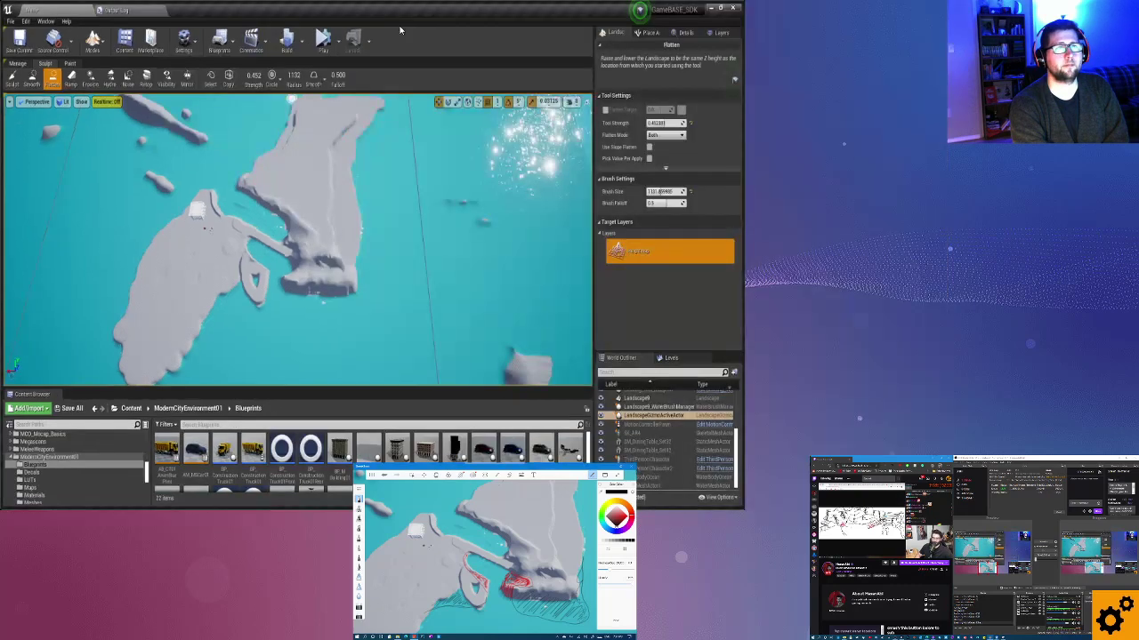
{"action": "double_click", "coordinate": [401, 16]}
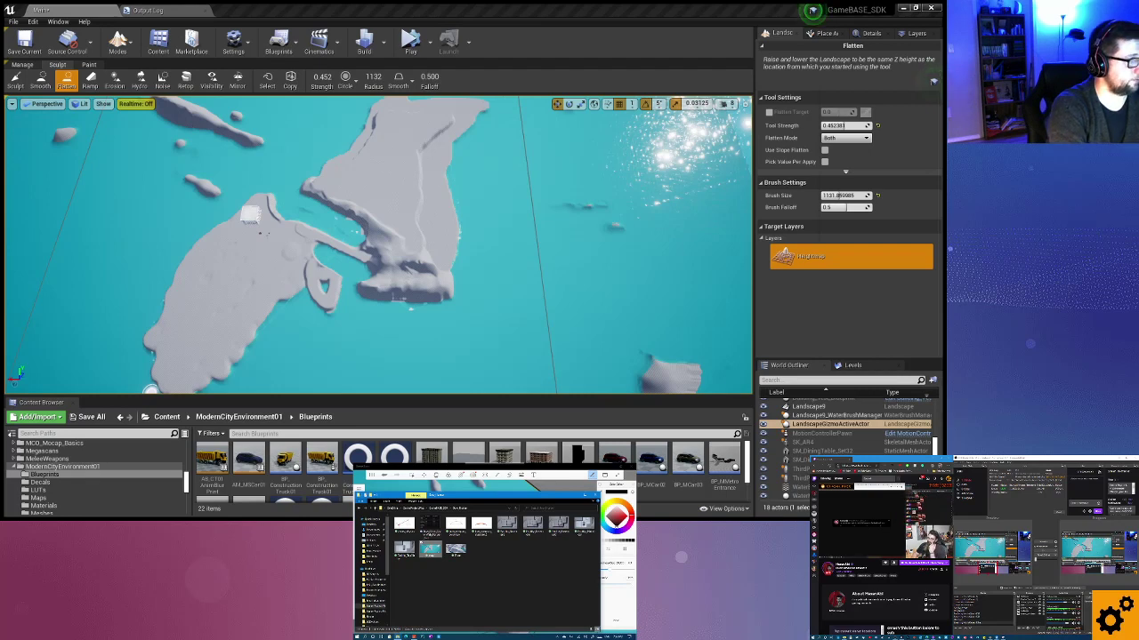
Go to the folder holding the saved screenshots in File Explorer.
{"action": "left_click", "coordinate": [933, 81]}
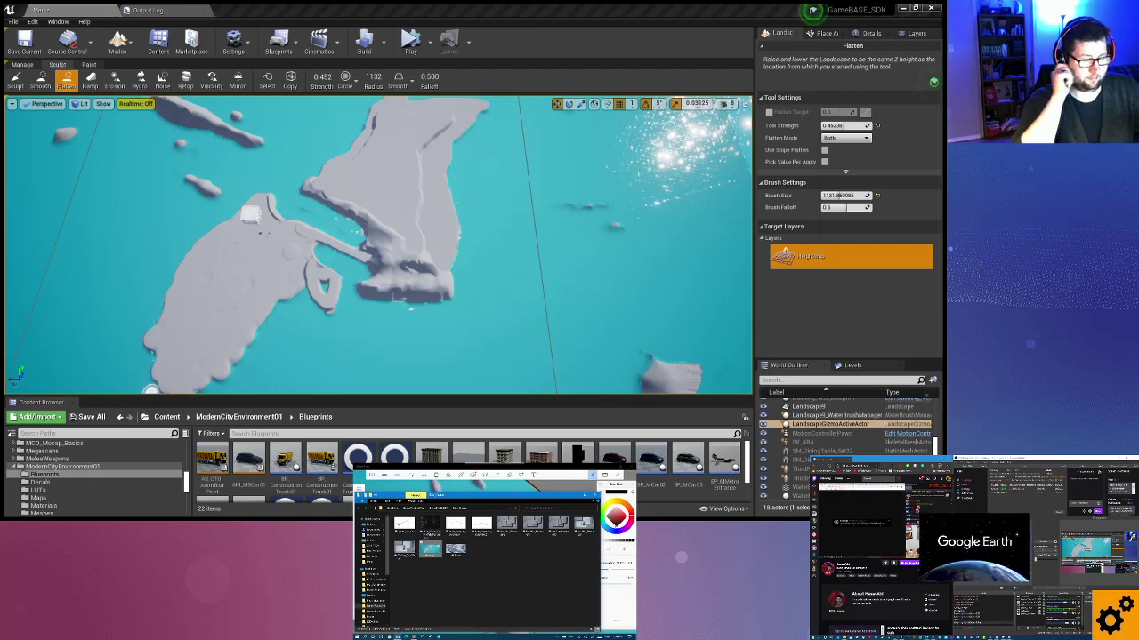
{"action": "left_click", "coordinate": [934, 82]}
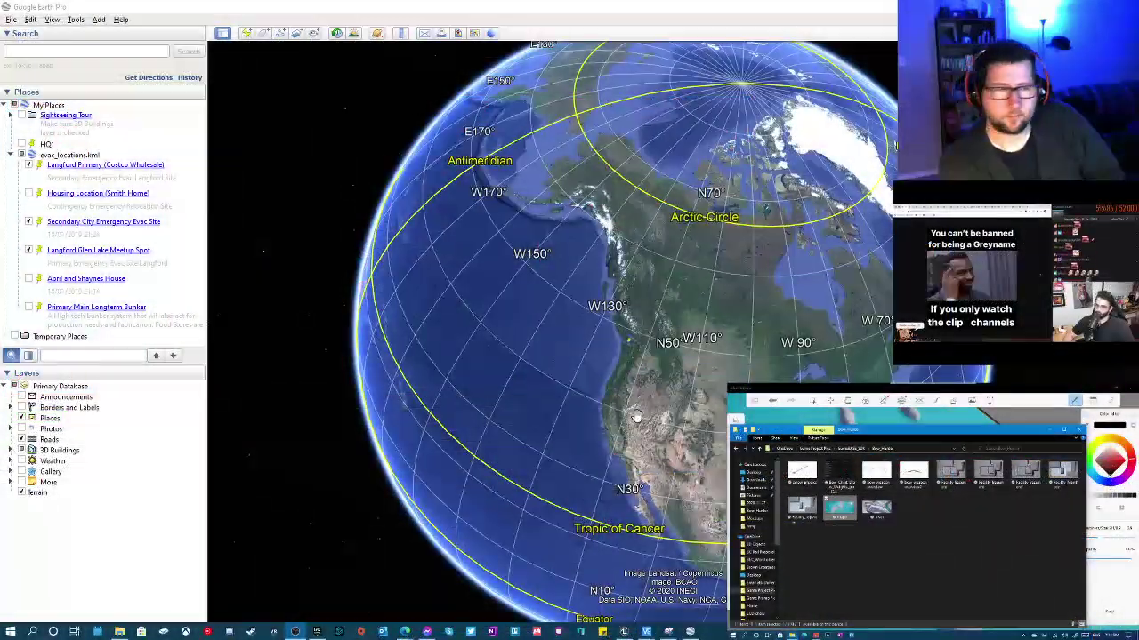
Zoom and pan from the globe to the forested San Juan island west of Puget Sound.
{"action": "scroll", "coordinate": [637, 416], "scroll_direction": "up", "scroll_amount": 1}
{"action": "scroll", "coordinate": [659, 345], "scroll_direction": "up", "scroll_amount": 1}
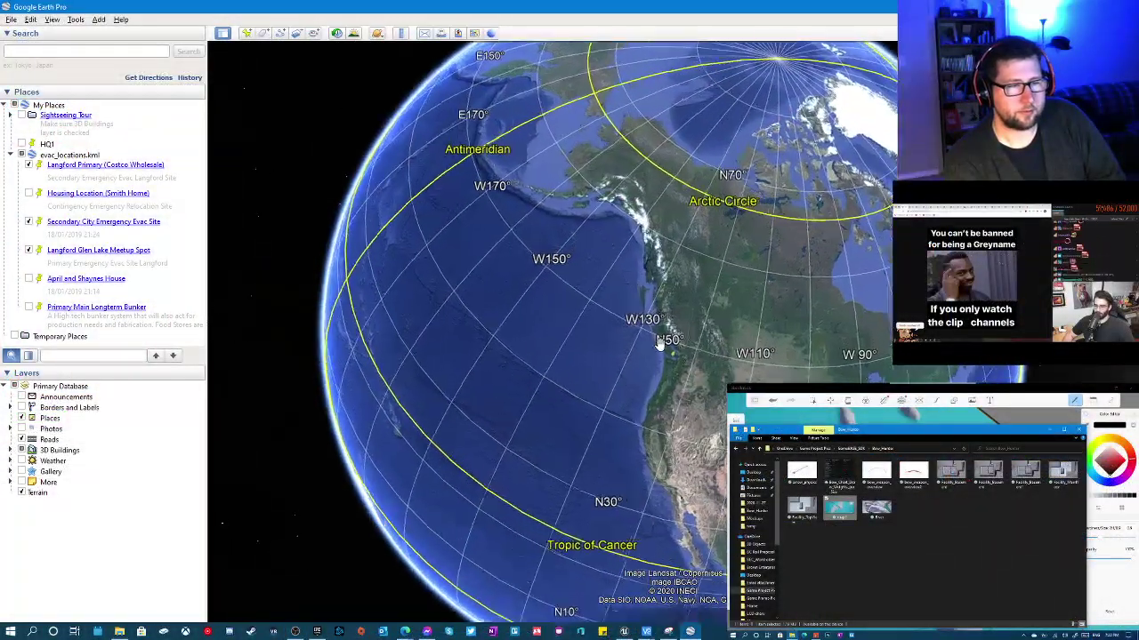
{"action": "scroll", "coordinate": [659, 345], "scroll_direction": "up", "scroll_amount": 2}
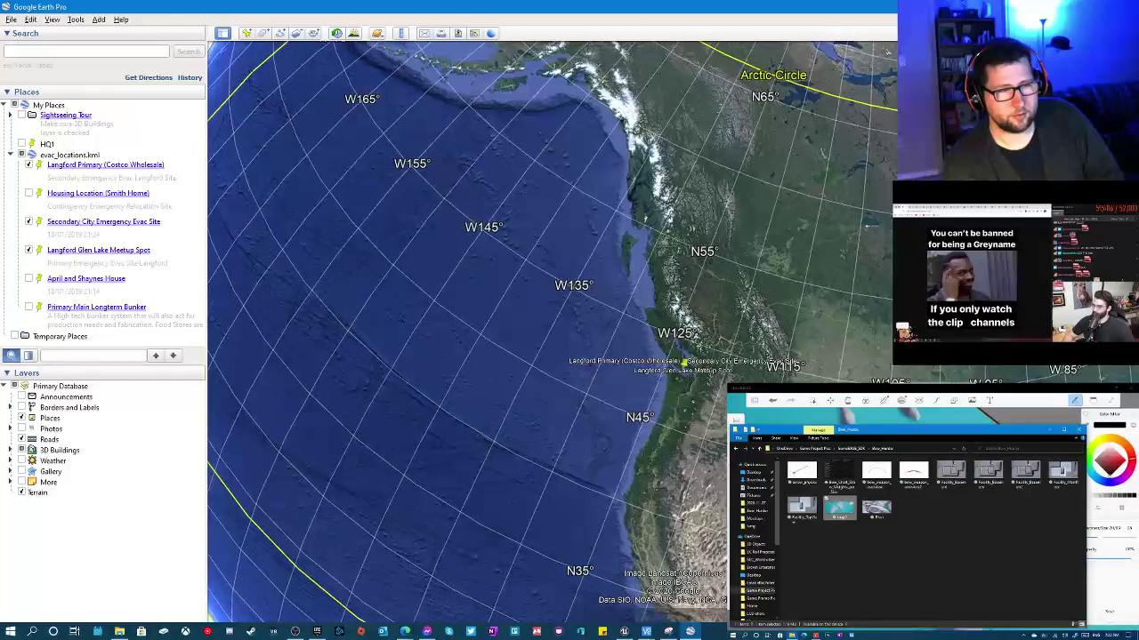
{"action": "left_click_drag", "start_coordinate": [741, 432], "coordinate": [676, 419]}
{"action": "scroll", "coordinate": [632, 357], "scroll_direction": "up", "scroll_amount": 2}
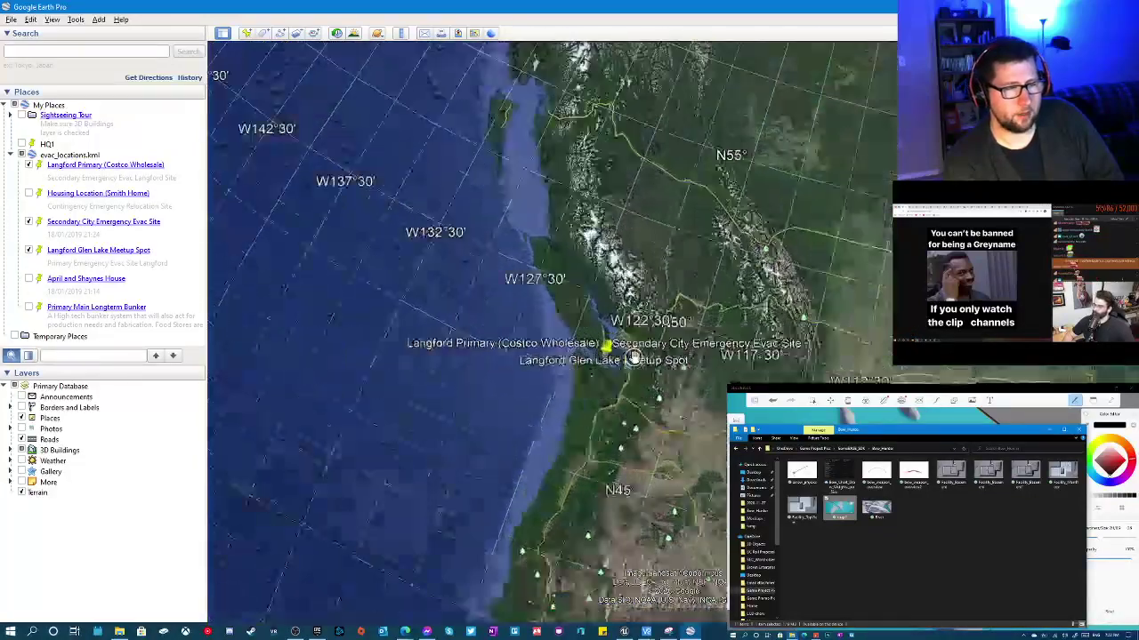
{"action": "scroll", "coordinate": [587, 358], "scroll_direction": "up", "scroll_amount": 2}
{"action": "scroll", "coordinate": [570, 359], "scroll_direction": "up", "scroll_amount": 2}
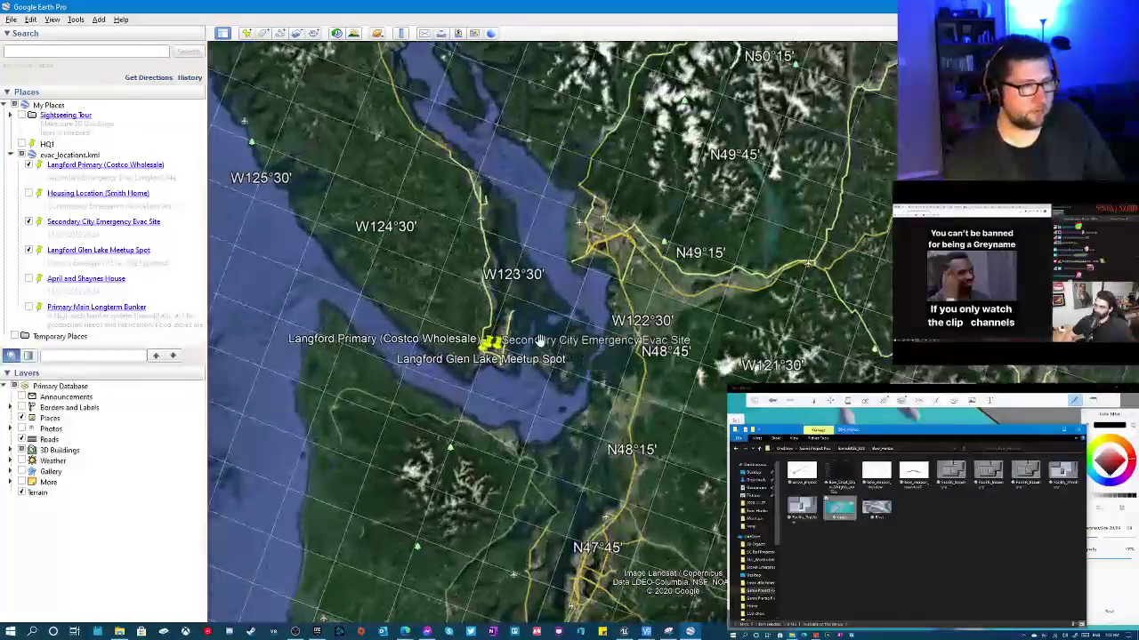
{"action": "scroll", "coordinate": [534, 374], "scroll_direction": "up", "scroll_amount": 3}
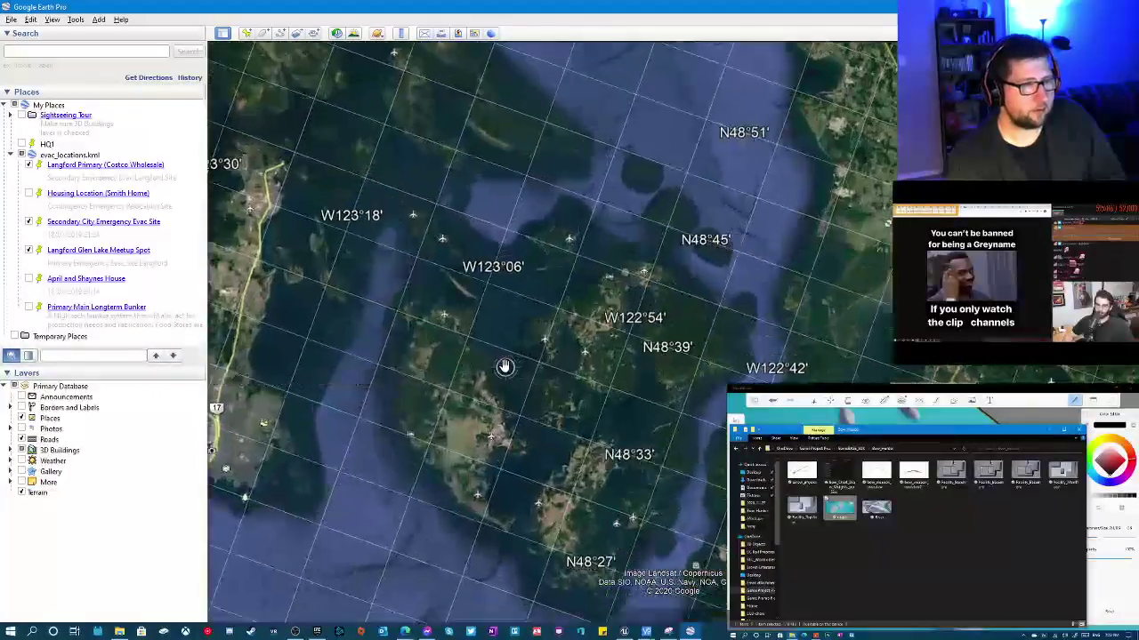
{"action": "scroll", "coordinate": [512, 368], "scroll_direction": "up", "scroll_amount": 2}
{"action": "scroll", "coordinate": [514, 364], "scroll_direction": "up", "scroll_amount": 2}
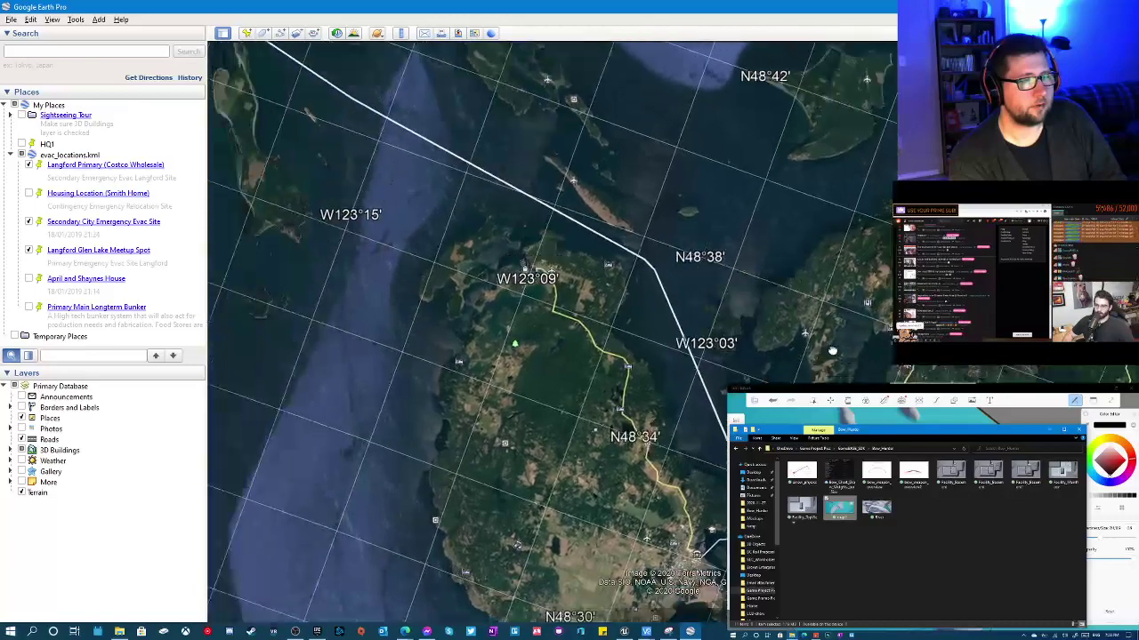
{"action": "left_click_drag", "start_coordinate": [621, 363], "coordinate": [872, 335]}
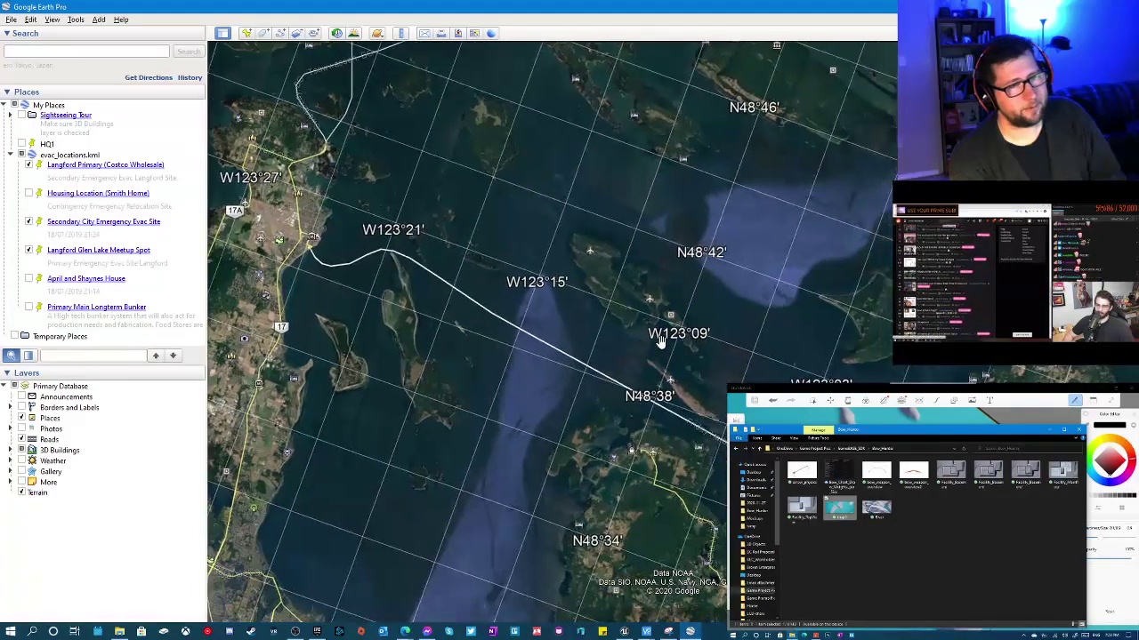
{"action": "left_click_drag", "start_coordinate": [661, 325], "coordinate": [620, 317]}
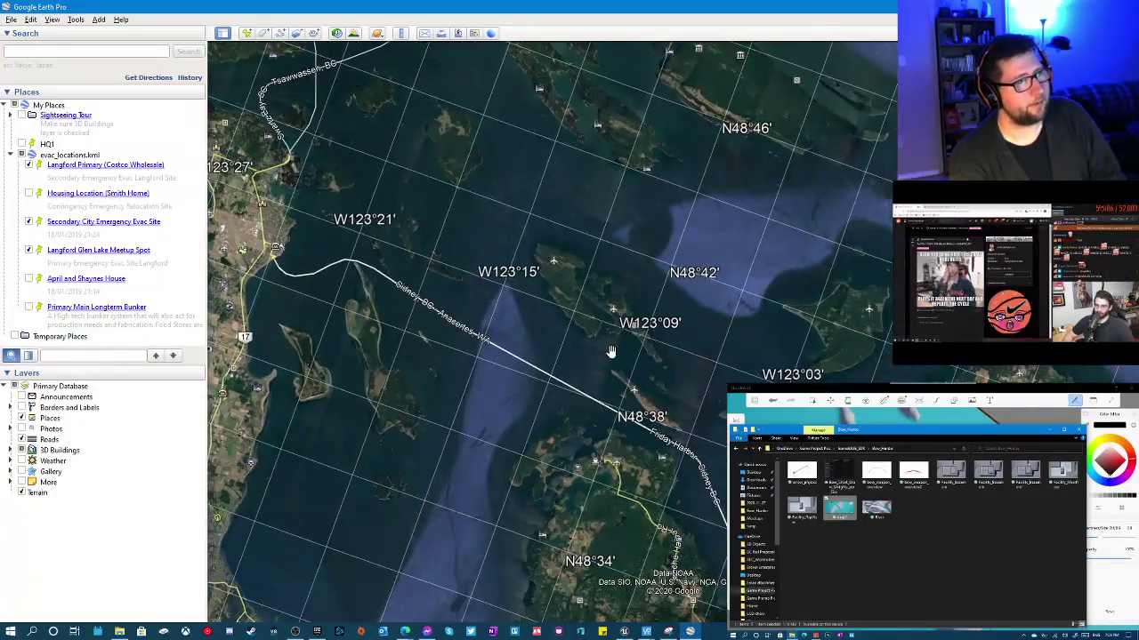
{"action": "scroll", "coordinate": [610, 351], "scroll_direction": "up", "scroll_amount": 2}
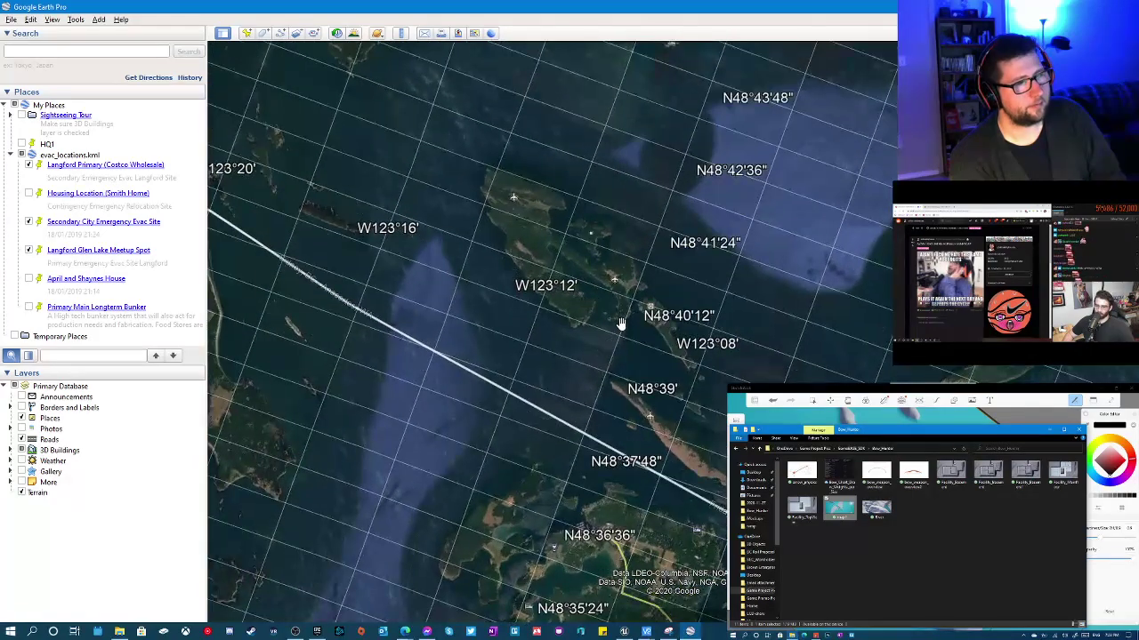
{"action": "scroll", "coordinate": [605, 361], "scroll_direction": "up", "scroll_amount": 1}
{"action": "scroll", "coordinate": [606, 360], "scroll_direction": "up", "scroll_amount": 1}
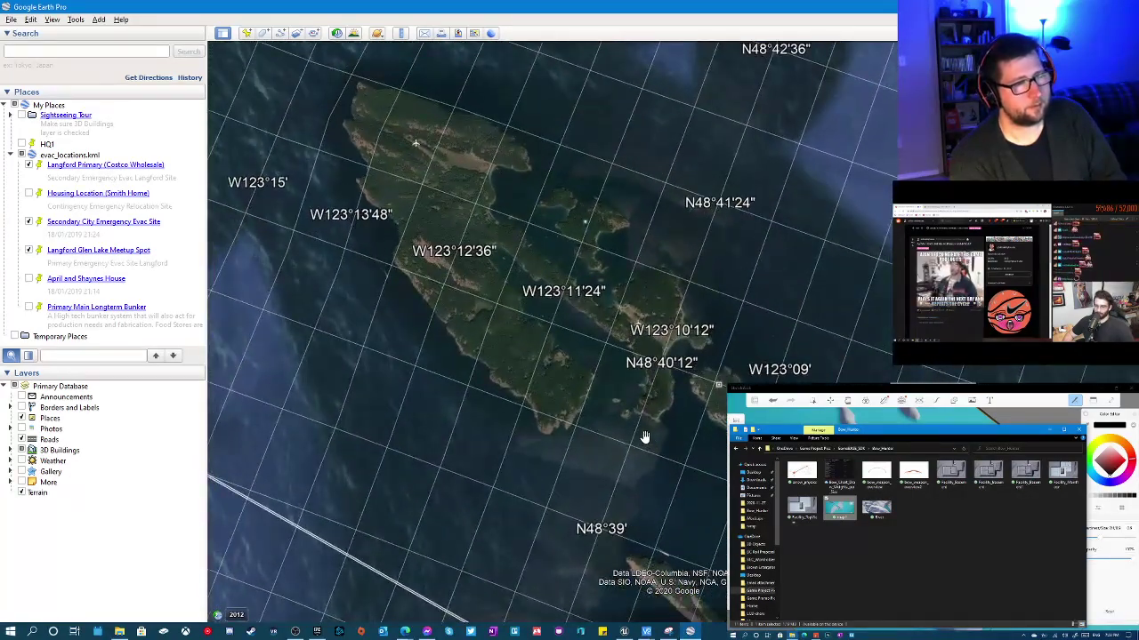
Tilt the view onto the island and hide the latitude/longitude grid.
{"action": "middle_click_drag", "start_coordinate": [645, 436], "coordinate": [644, 434]}
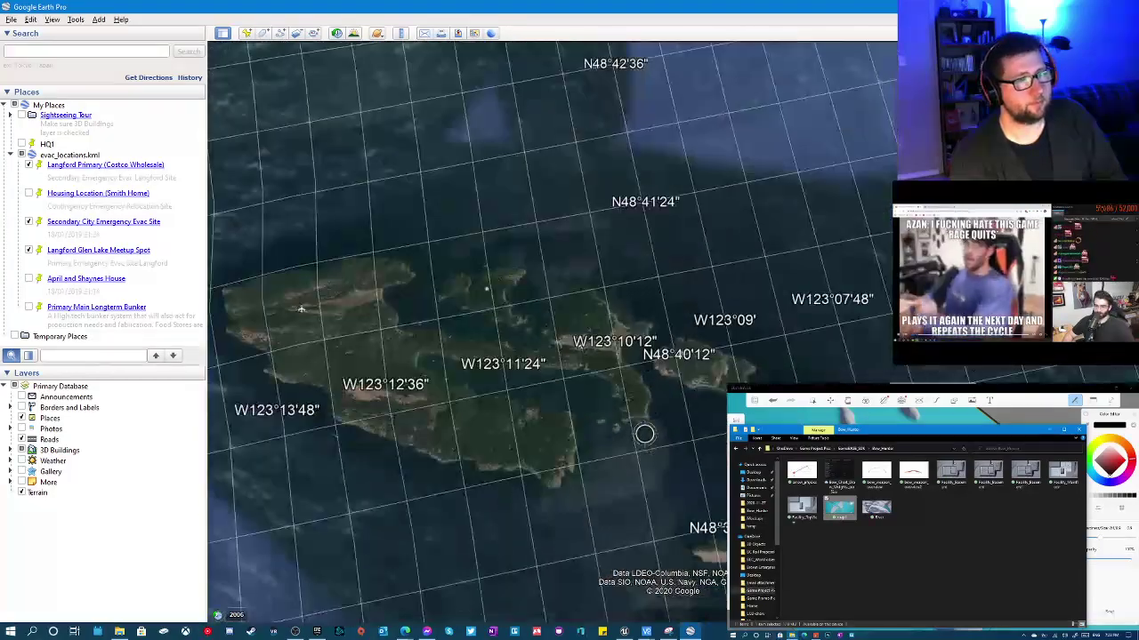
{"action": "left_click_drag", "start_coordinate": [694, 457], "coordinate": [867, 396]}
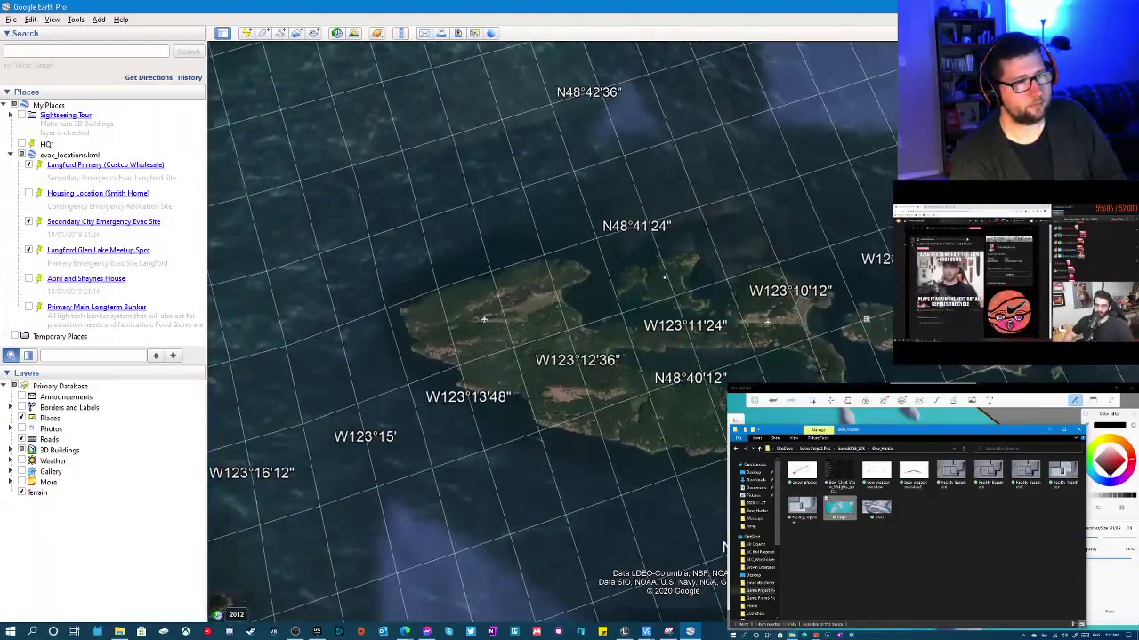
{"action": "left_click", "coordinate": [52, 19]}
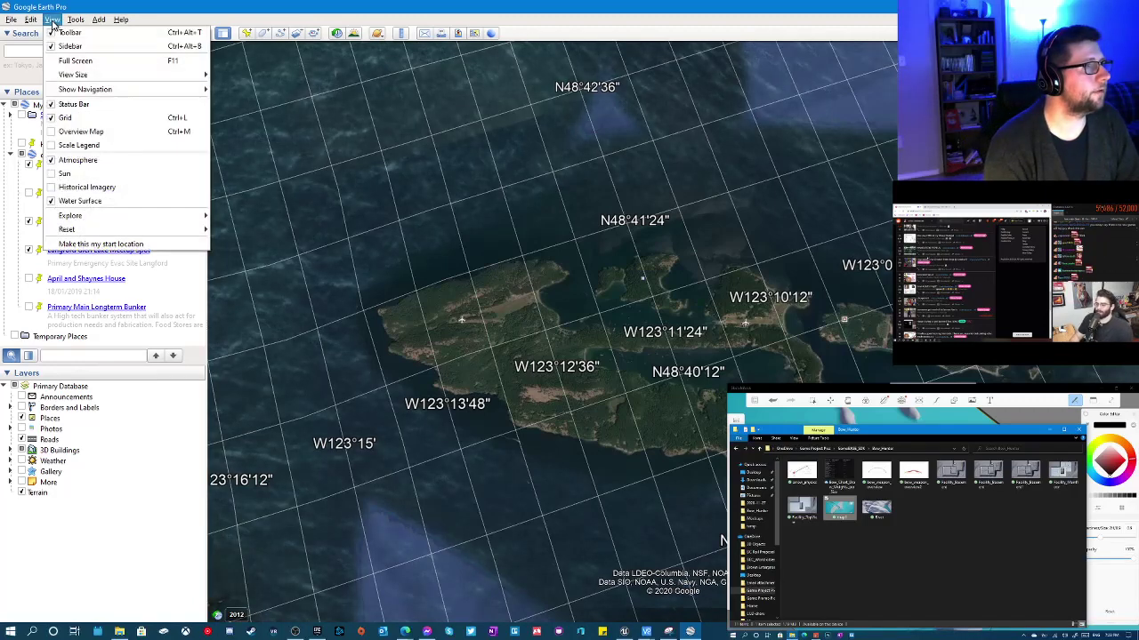
{"action": "left_click", "coordinate": [76, 120]}
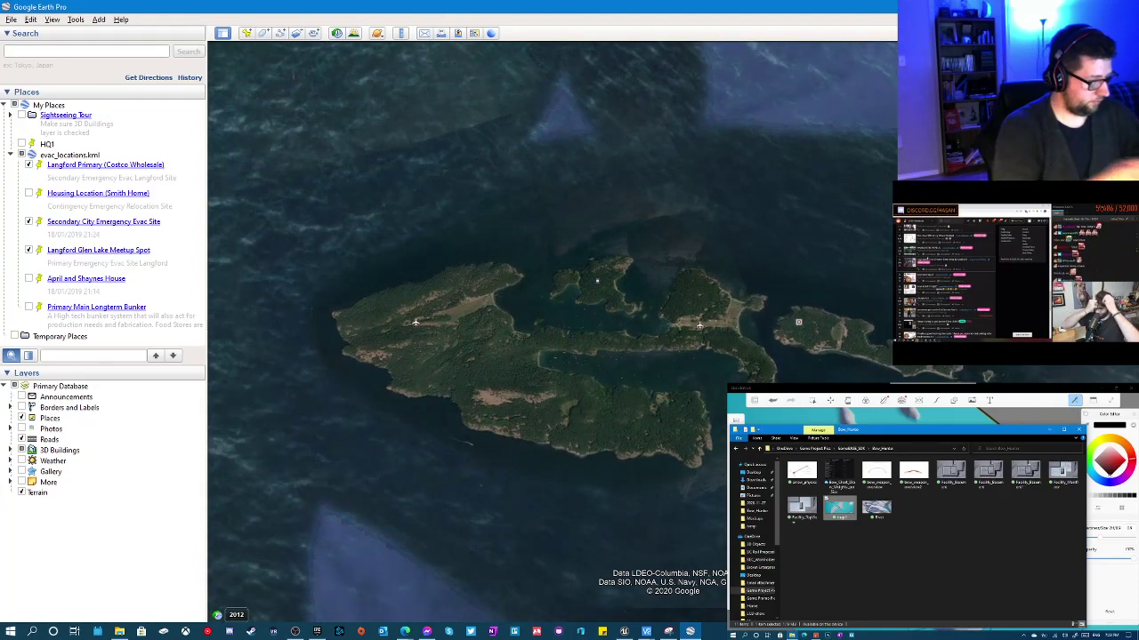
Capture the island area of the Google Earth view with Snipping Tool.
{"action": "key", "text": "super"}
{"action": "type", "text": "sni"}
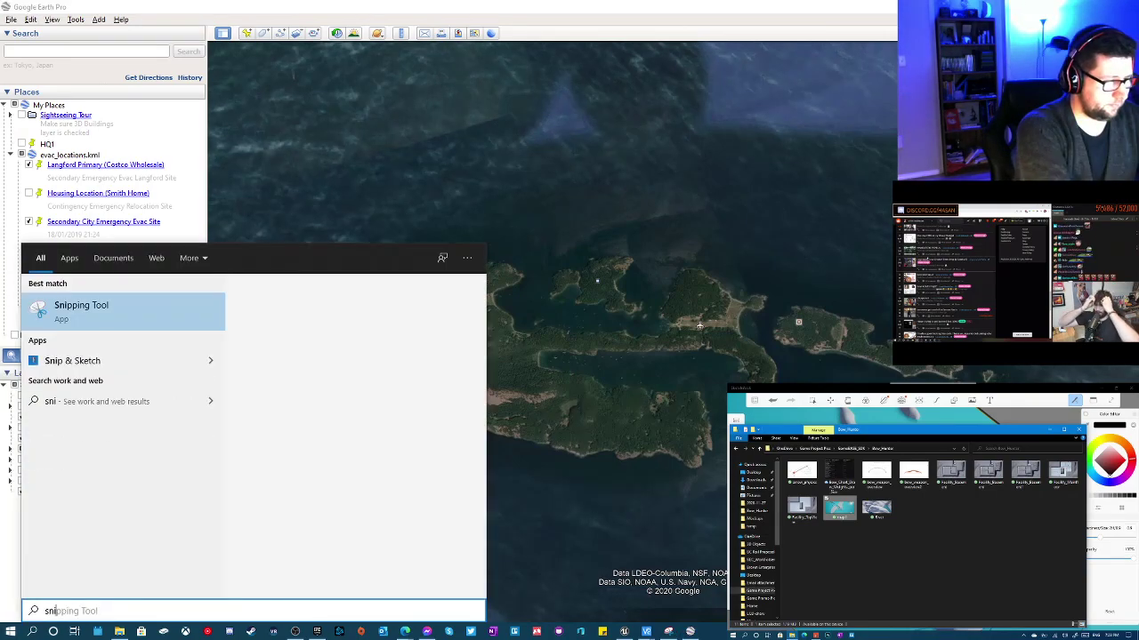
{"action": "key", "text": "BackSpace"}
{"action": "key", "text": "BackSpace"}
{"action": "key", "text": "BackSpace"}
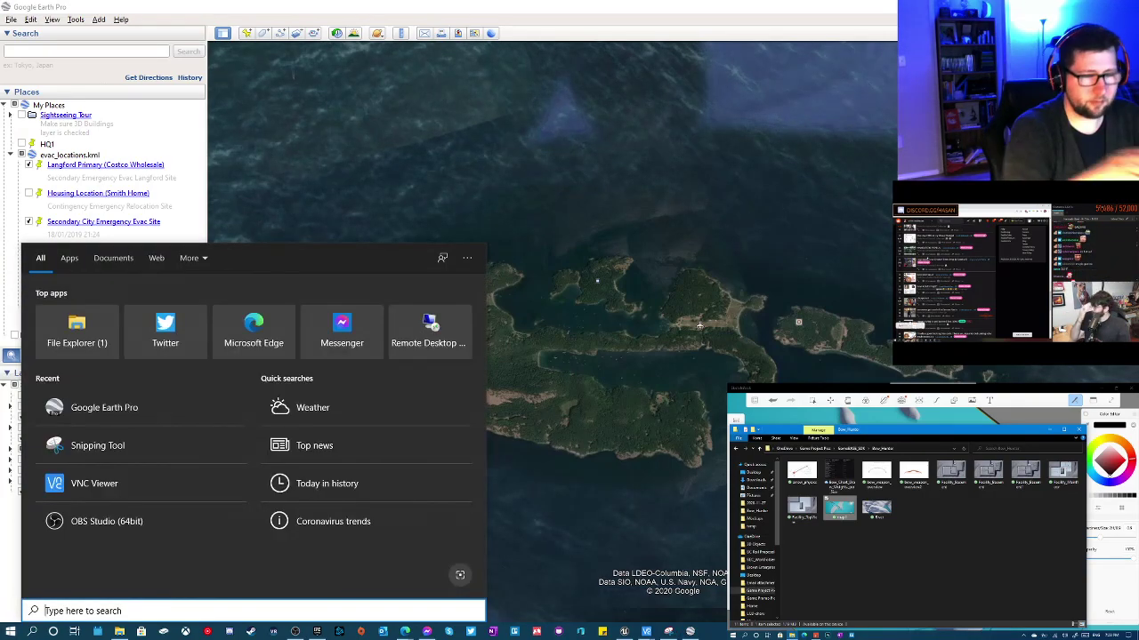
{"action": "left_click", "coordinate": [665, 630]}
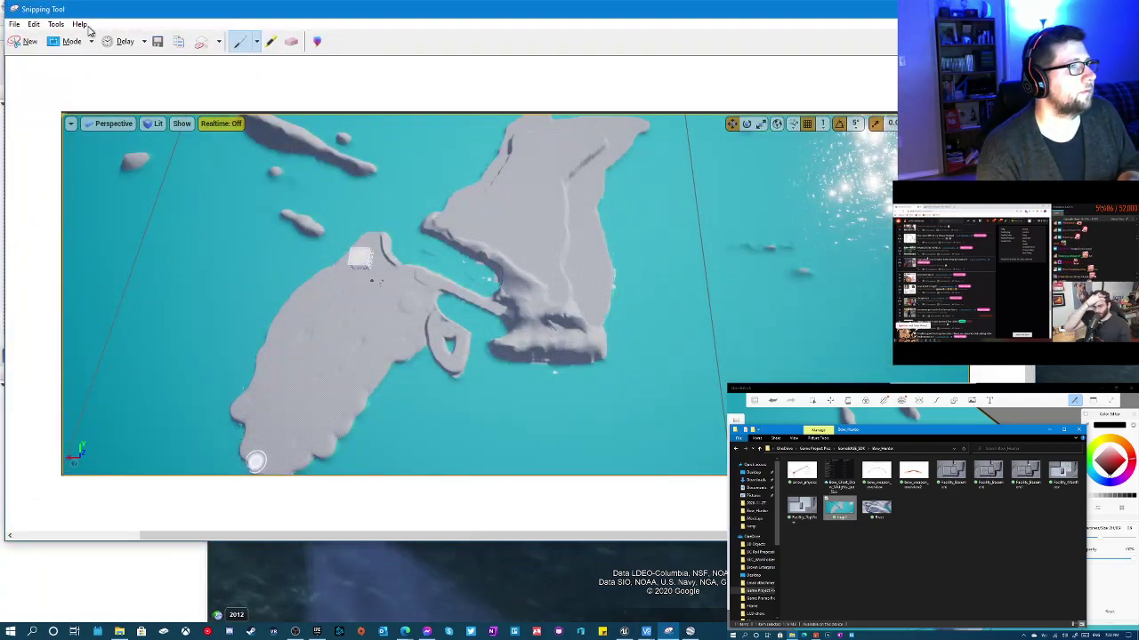
{"action": "left_click", "coordinate": [13, 47]}
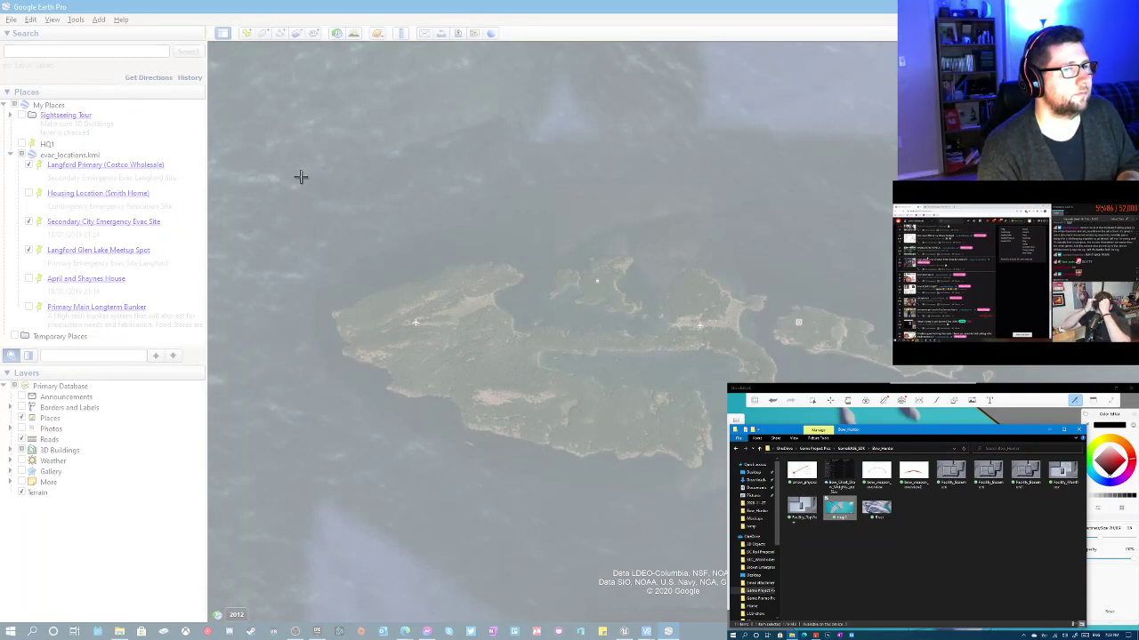
{"action": "mouse_move", "coordinate": [284, 167]}
{"action": "left_mouse_down"}
{"action": "mouse_move", "coordinate": [1067, 587]}
{"action": "mouse_move", "coordinate": [1068, 608]}
{"action": "left_mouse_up"}
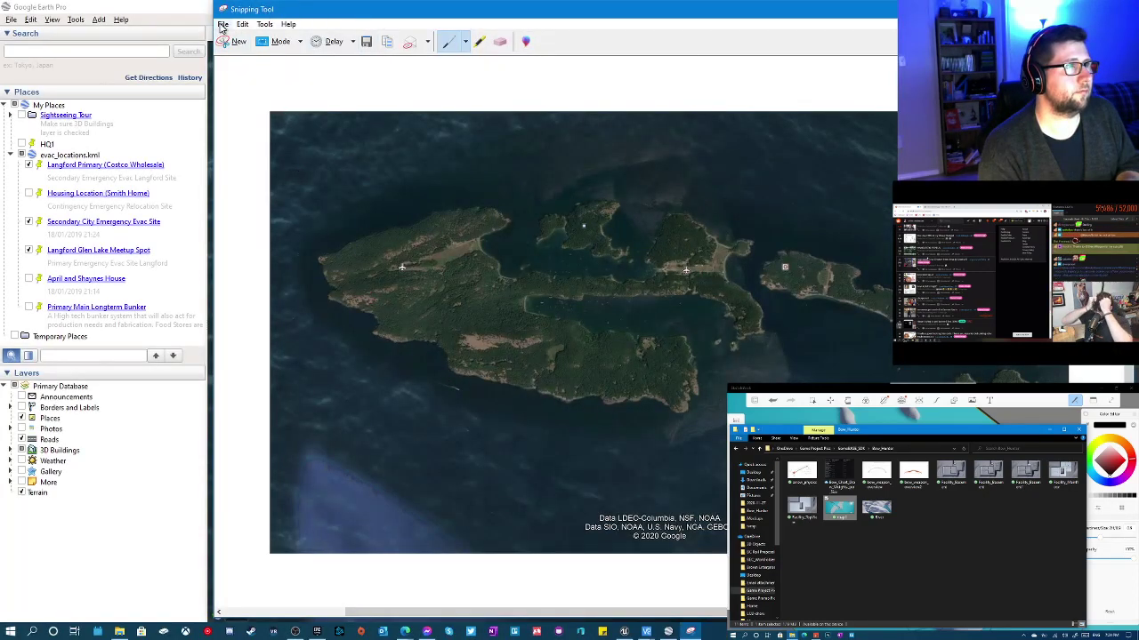
Save the capture as PNG named Island in the Bow_Hunter folder, then close Snipping Tool.
{"action": "left_click", "coordinate": [222, 24]}
{"action": "left_click", "coordinate": [244, 54]}
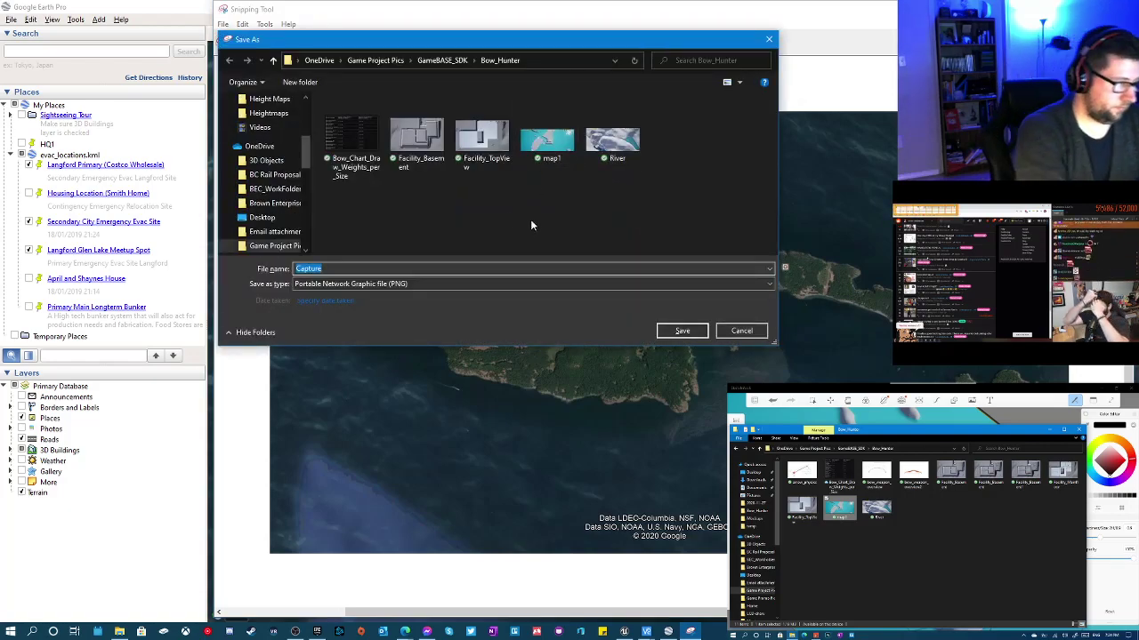
{"action": "type", "text": "bsland"}
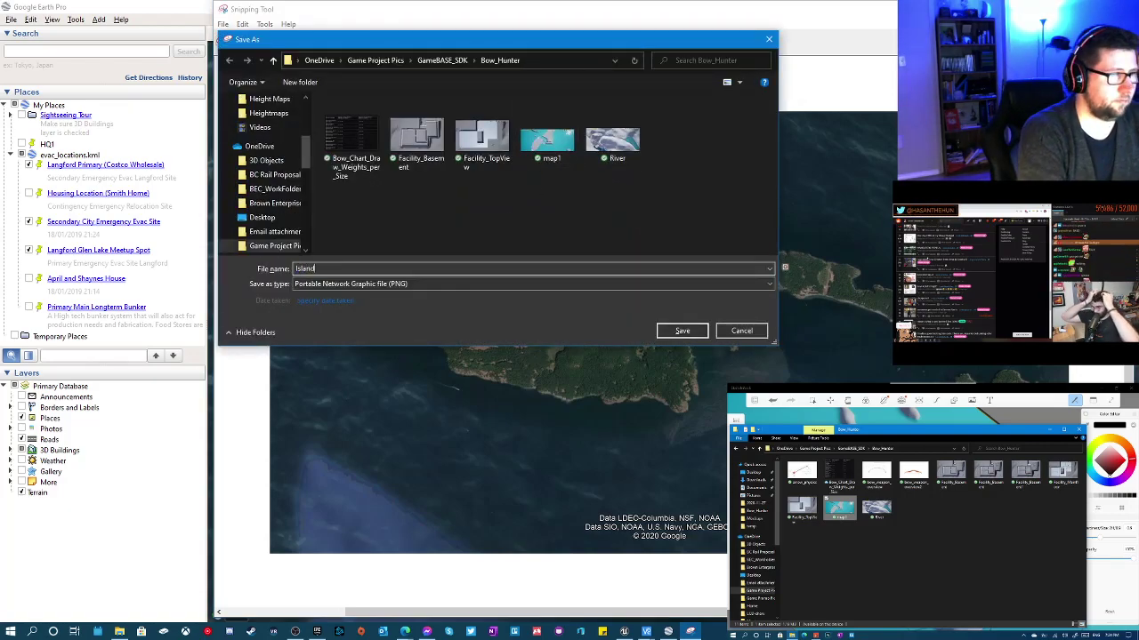
{"action": "key", "text": "Return"}
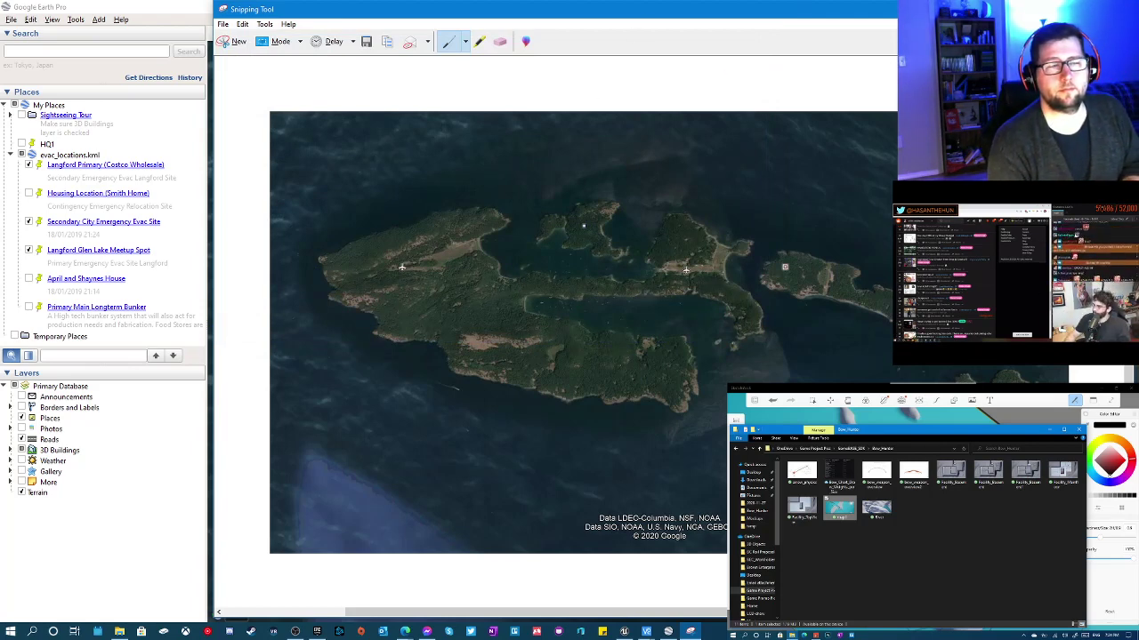
{"action": "left_click", "coordinate": [880, 9]}
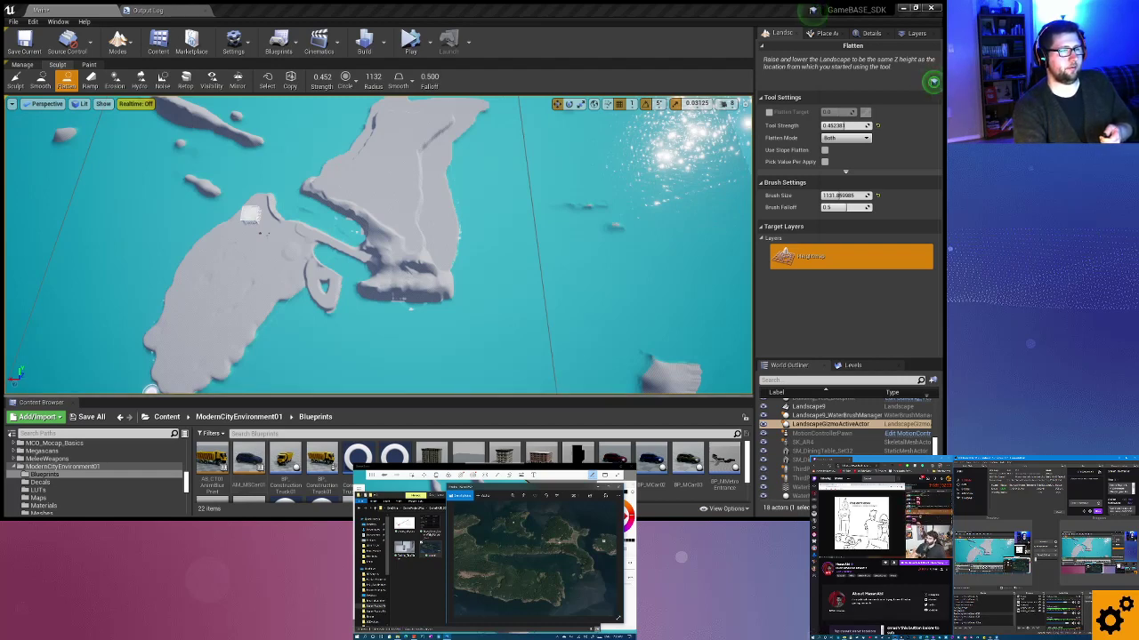
Fly the camera over the flattened grey landmasses and turquoise ocean to inspect the islands.
{"action": "right_click_drag", "start_coordinate": [379, 245], "coordinate": [427, 245]}
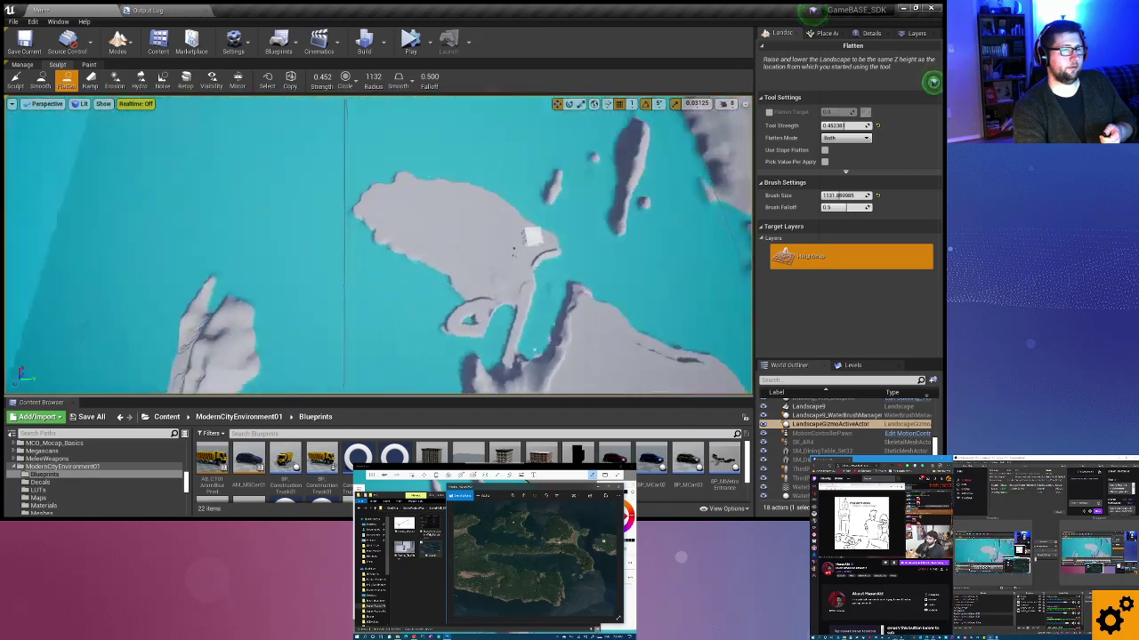
{"action": "mouse_move", "coordinate": [483, 297]}
{"action": "right_mouse_down"}
{"action": "mouse_move", "coordinate": [436, 287]}
{"action": "mouse_move", "coordinate": [439, 270]}
{"action": "right_mouse_up"}
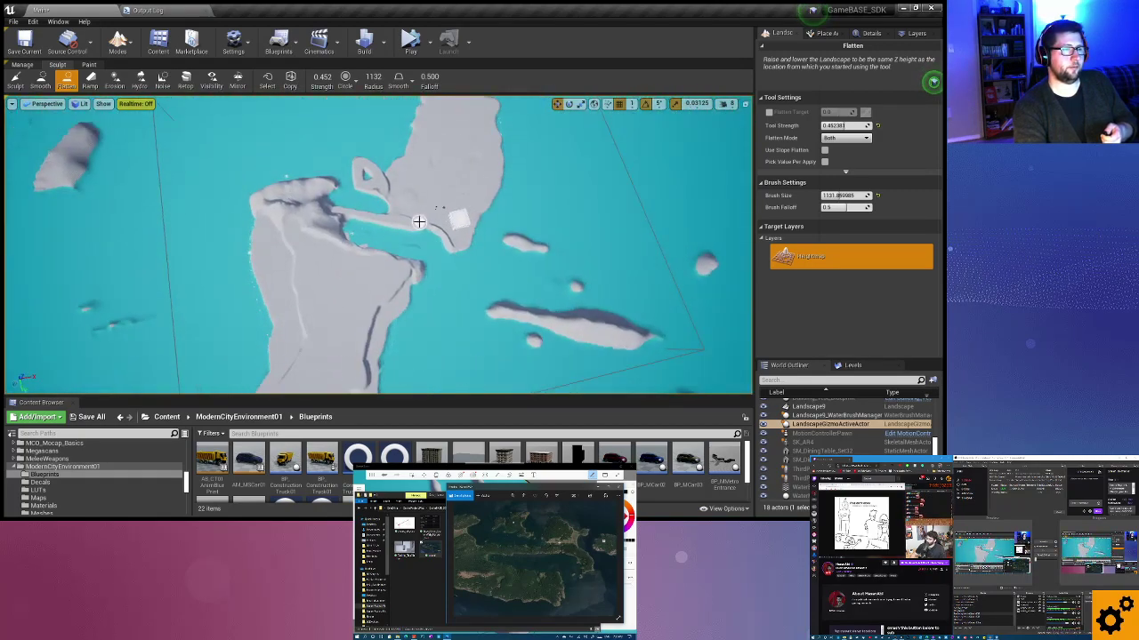
{"action": "mouse_move", "coordinate": [419, 221]}
{"action": "right_mouse_down"}
{"action": "mouse_move", "coordinate": [498, 222]}
{"action": "mouse_move", "coordinate": [447, 239]}
{"action": "mouse_move", "coordinate": [507, 387]}
{"action": "mouse_move", "coordinate": [407, 238]}
{"action": "mouse_move", "coordinate": [418, 227]}
{"action": "right_mouse_up"}
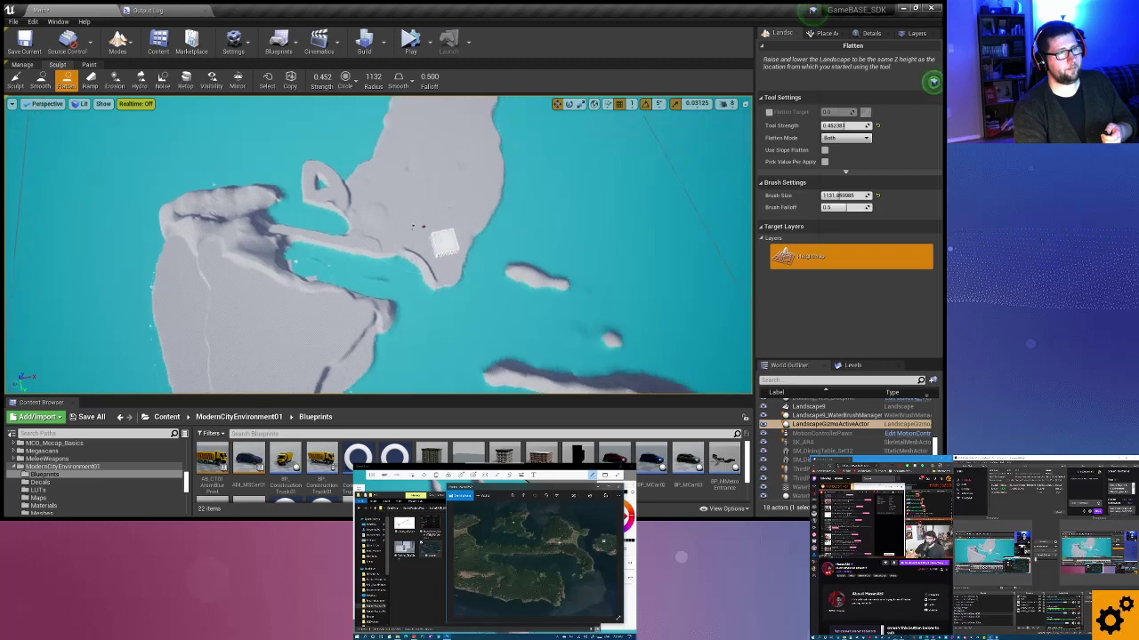
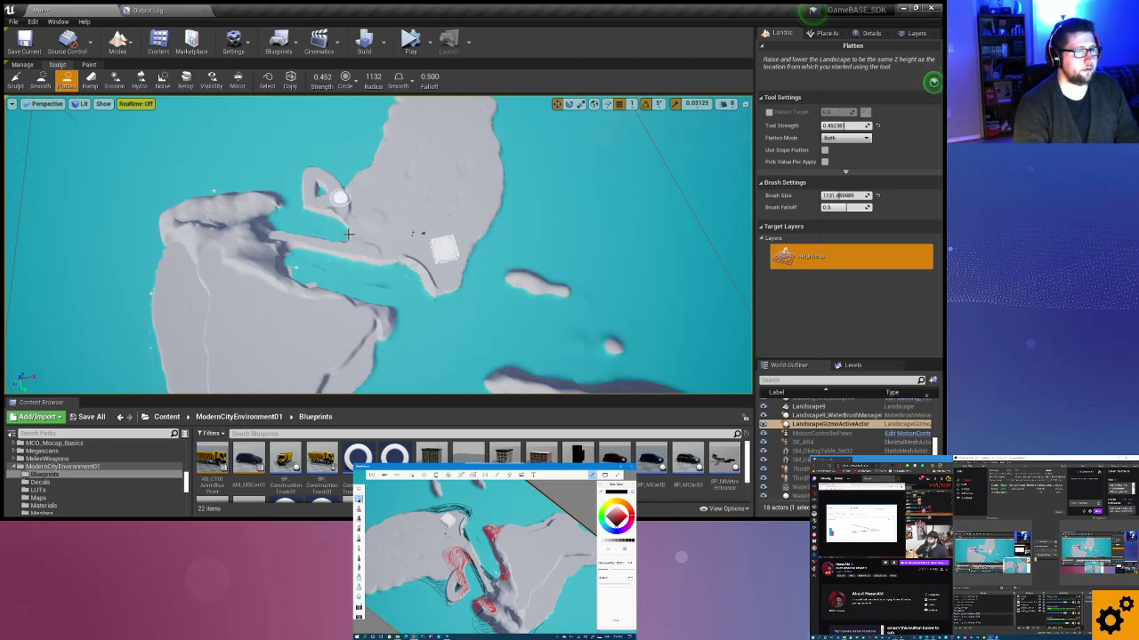
Flatten the land spit's tip down to water level, reshaping that stretch of shoreline.
{"action": "right_click_drag", "start_coordinate": [334, 281], "coordinate": [271, 282]}
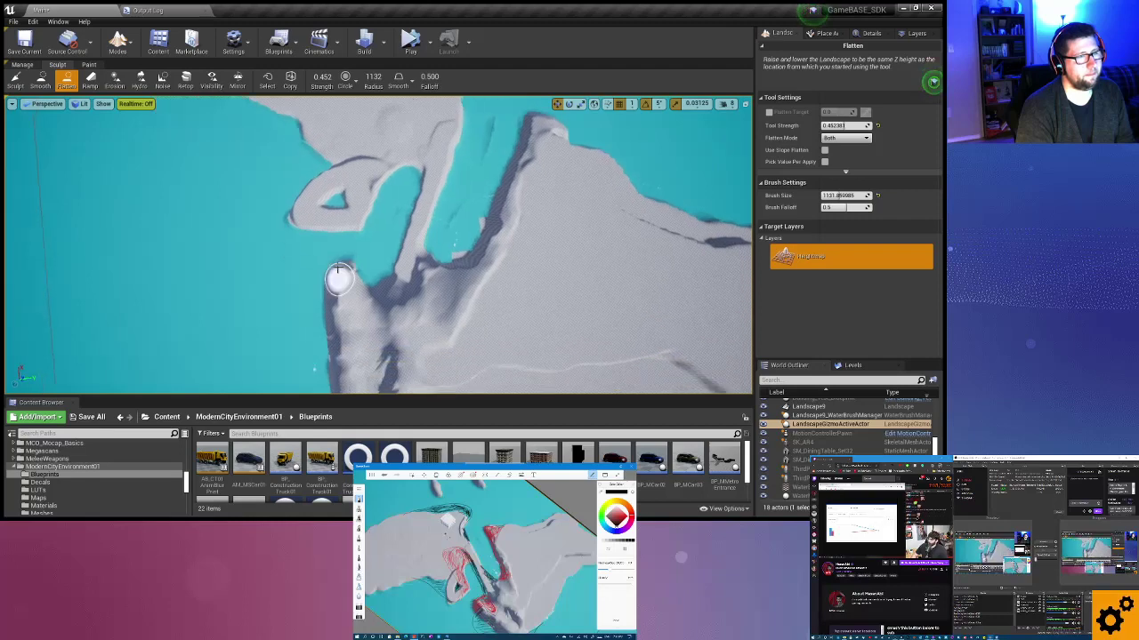
{"action": "right_click_drag", "start_coordinate": [335, 237], "coordinate": [313, 262]}
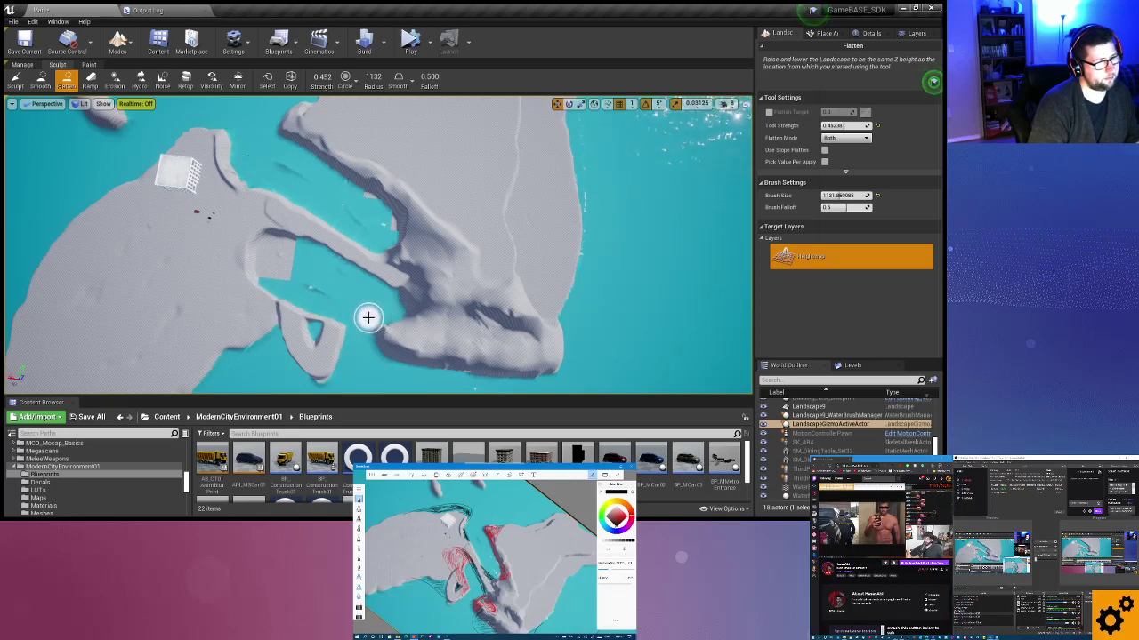
{"action": "right_click_drag", "start_coordinate": [338, 279], "coordinate": [332, 257]}
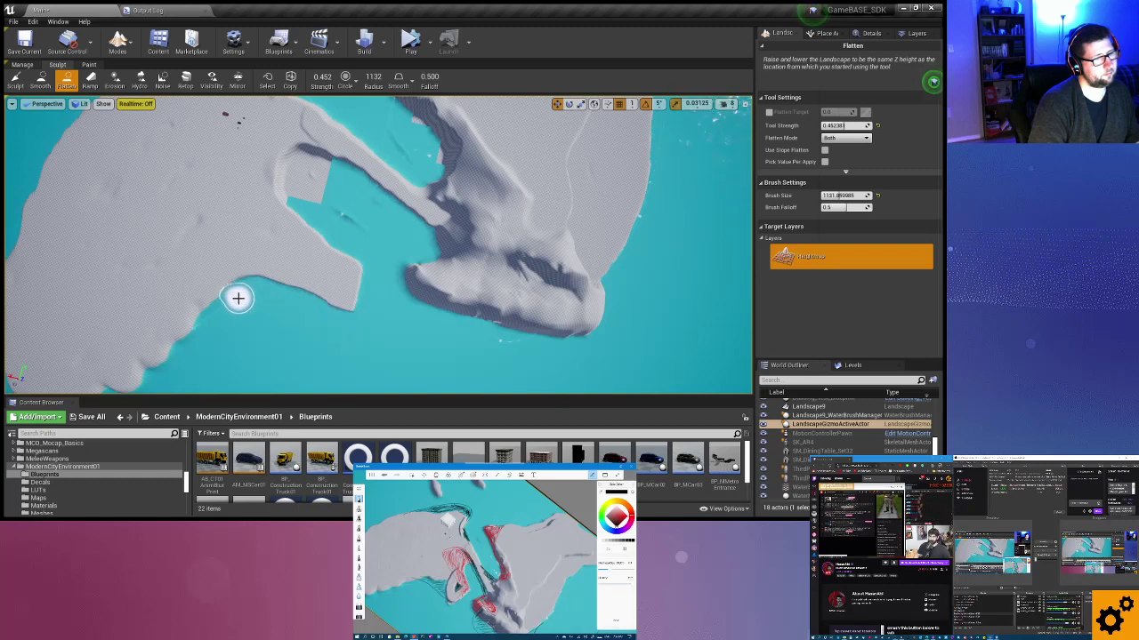
{"action": "right_click_drag", "start_coordinate": [237, 298], "coordinate": [241, 258]}
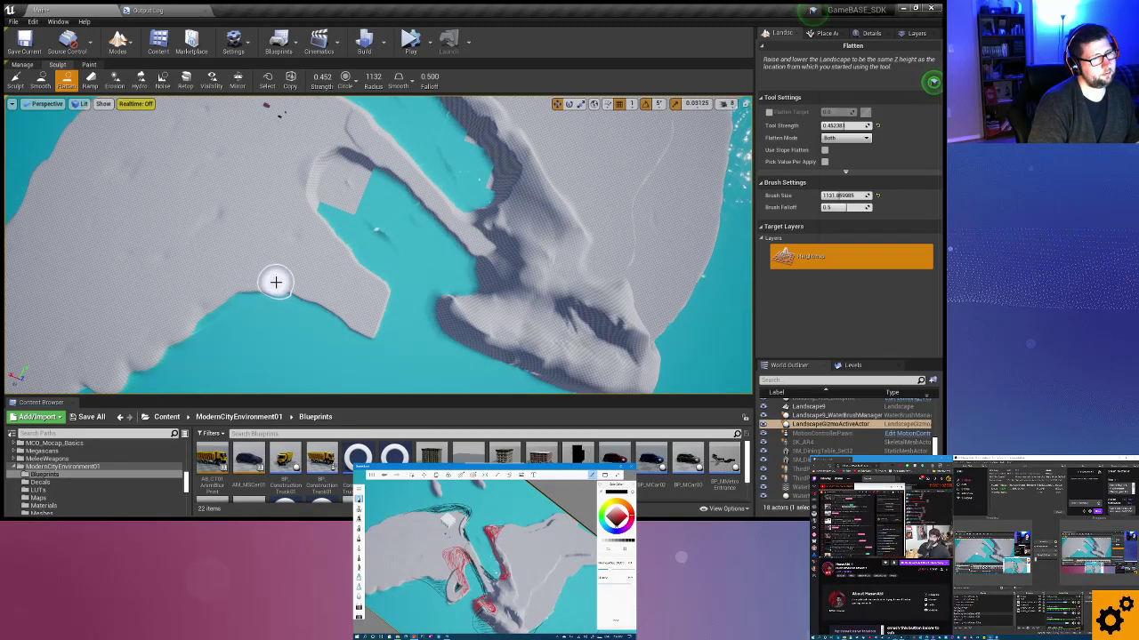
{"action": "left_click_drag", "start_coordinate": [331, 304], "coordinate": [327, 346]}
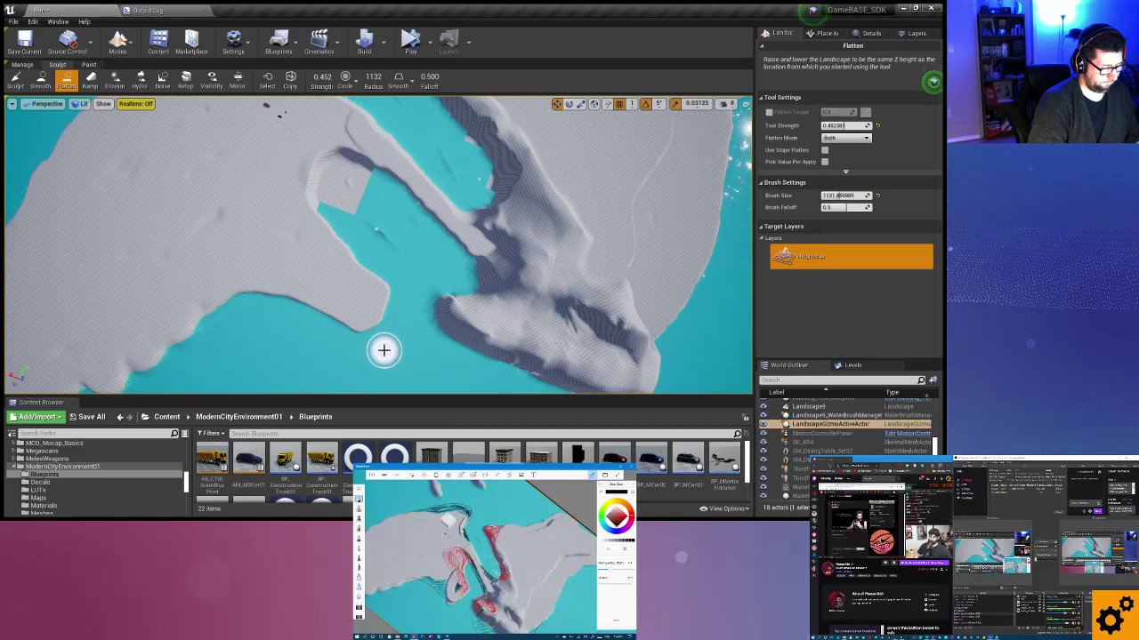
{"action": "right_click_drag", "start_coordinate": [369, 343], "coordinate": [330, 320]}
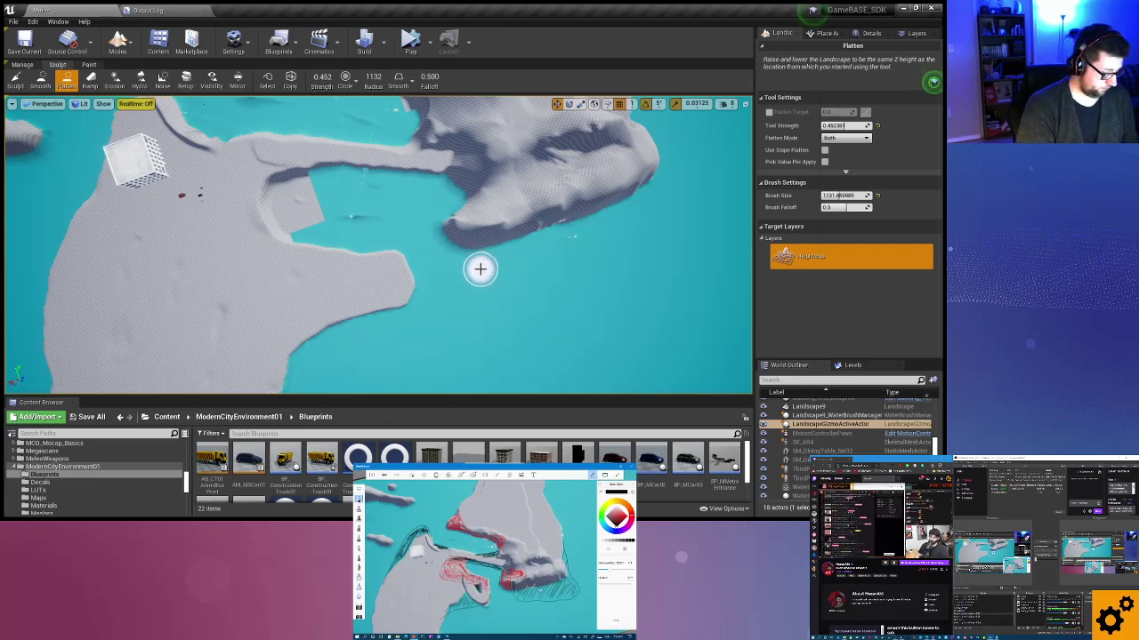
{"action": "mouse_move", "coordinate": [476, 273]}
{"action": "right_mouse_down"}
{"action": "mouse_move", "coordinate": [475, 302]}
{"action": "mouse_move", "coordinate": [507, 301]}
{"action": "right_mouse_up"}
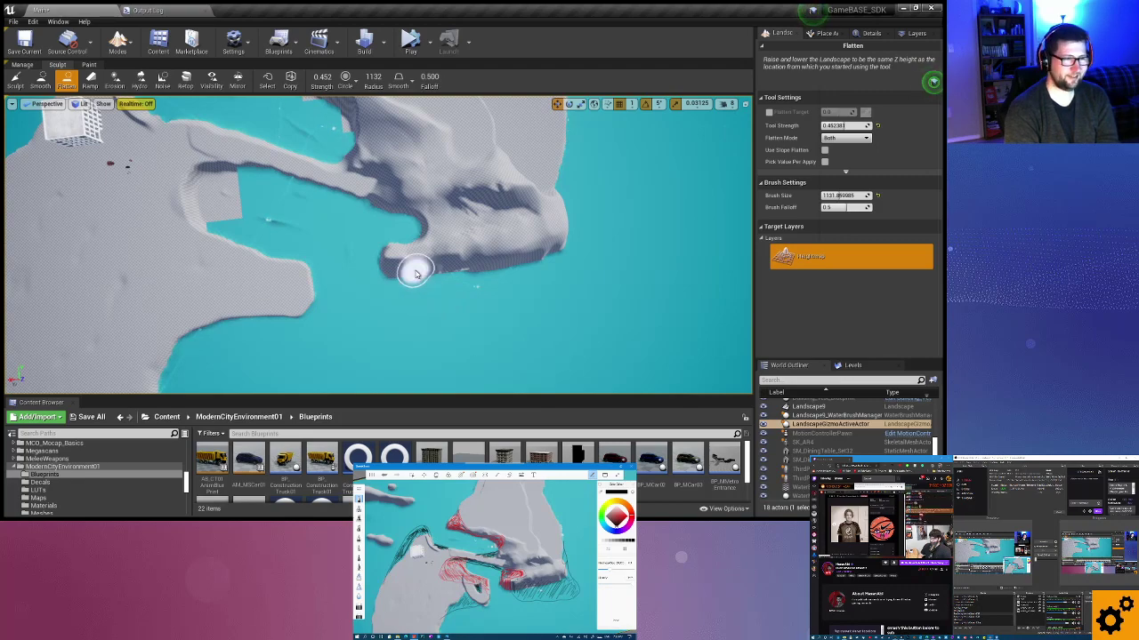
{"action": "scroll", "coordinate": [421, 293], "scroll_direction": "up", "scroll_amount": 2}
{"action": "scroll", "coordinate": [427, 296], "scroll_direction": "up", "scroll_amount": 2}
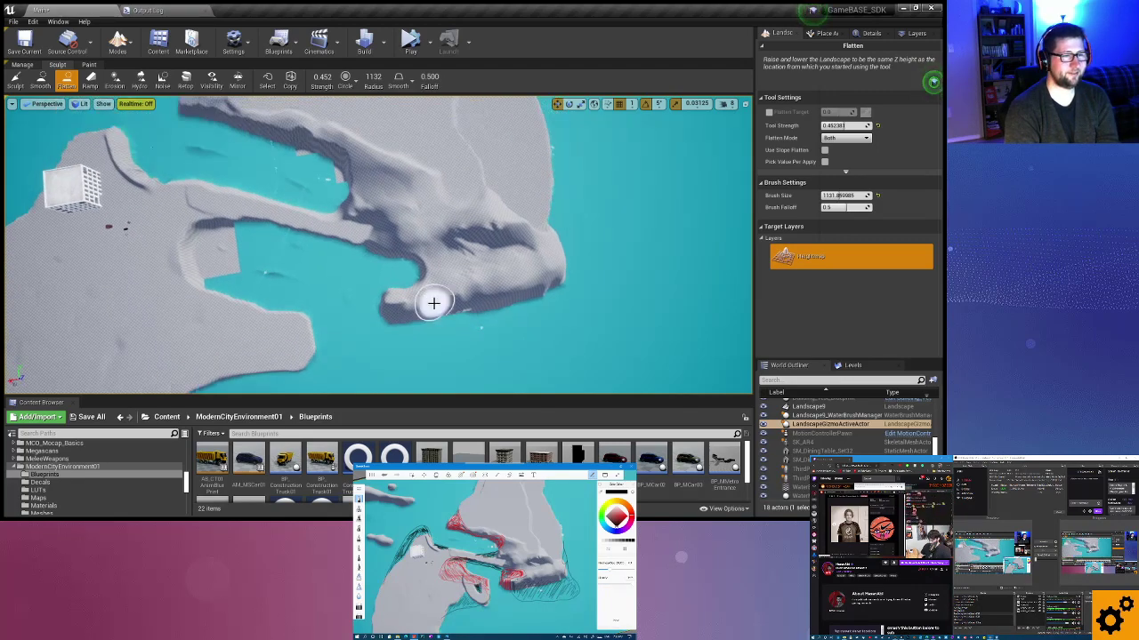
{"action": "scroll", "coordinate": [433, 299], "scroll_direction": "up", "scroll_amount": 2}
{"action": "scroll", "coordinate": [434, 298], "scroll_direction": "up", "scroll_amount": 2}
{"action": "scroll", "coordinate": [436, 296], "scroll_direction": "up", "scroll_amount": 2}
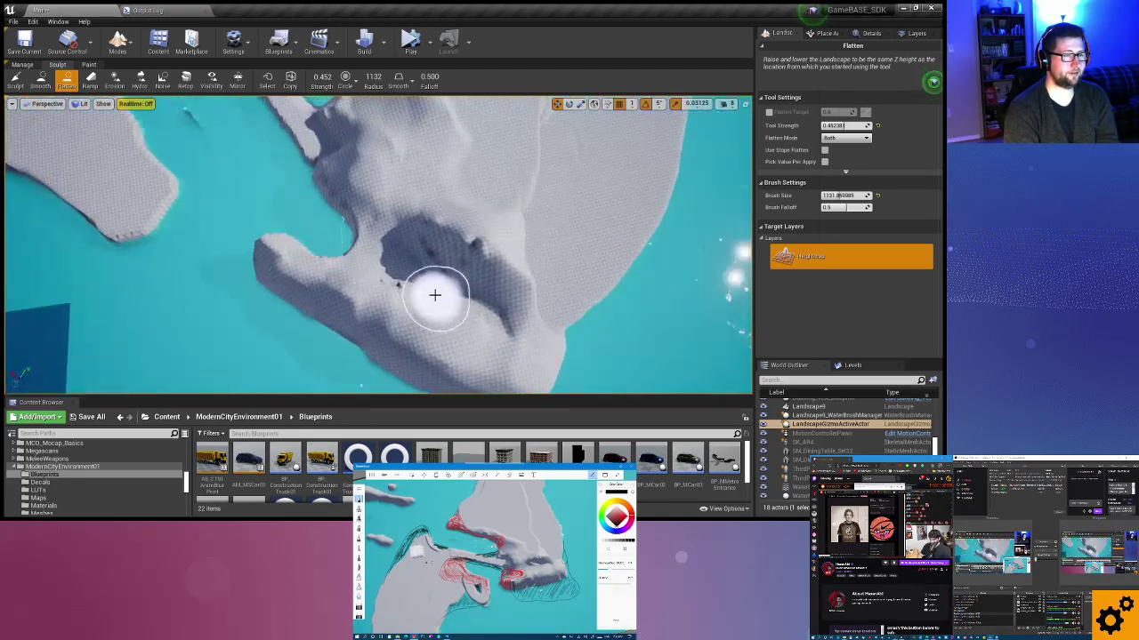
{"action": "scroll", "coordinate": [437, 294], "scroll_direction": "up", "scroll_amount": 2}
{"action": "scroll", "coordinate": [392, 297], "scroll_direction": "up", "scroll_amount": 2}
{"action": "right_click_drag", "start_coordinate": [391, 297], "coordinate": [364, 267]}
{"action": "scroll", "coordinate": [364, 267], "scroll_direction": "up", "scroll_amount": 2}
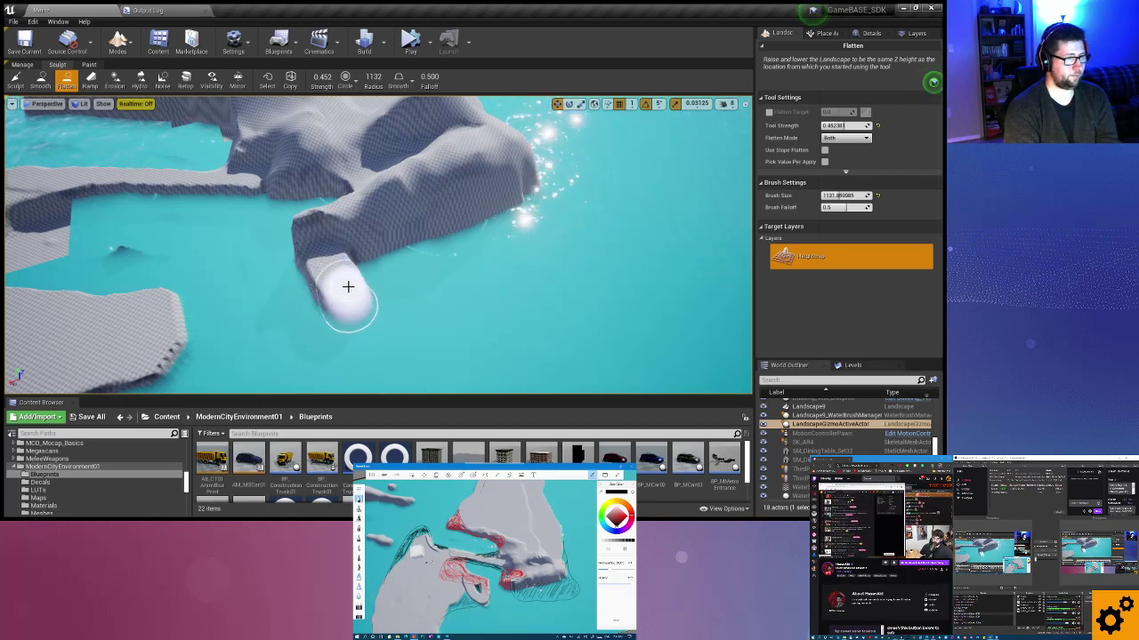
Raise a ridge out from the cliff tip into the water, hooking its end back into a loop.
{"action": "mouse_move", "coordinate": [348, 287]}
{"action": "left_mouse_down"}
{"action": "mouse_move", "coordinate": [552, 285]}
{"action": "mouse_move", "coordinate": [605, 250]}
{"action": "mouse_move", "coordinate": [521, 293]}
{"action": "left_mouse_up"}
{"action": "mouse_move", "coordinate": [522, 293]}
{"action": "middle_mouse_down"}
{"action": "mouse_move", "coordinate": [507, 282]}
{"action": "mouse_move", "coordinate": [458, 300]}
{"action": "middle_mouse_up"}
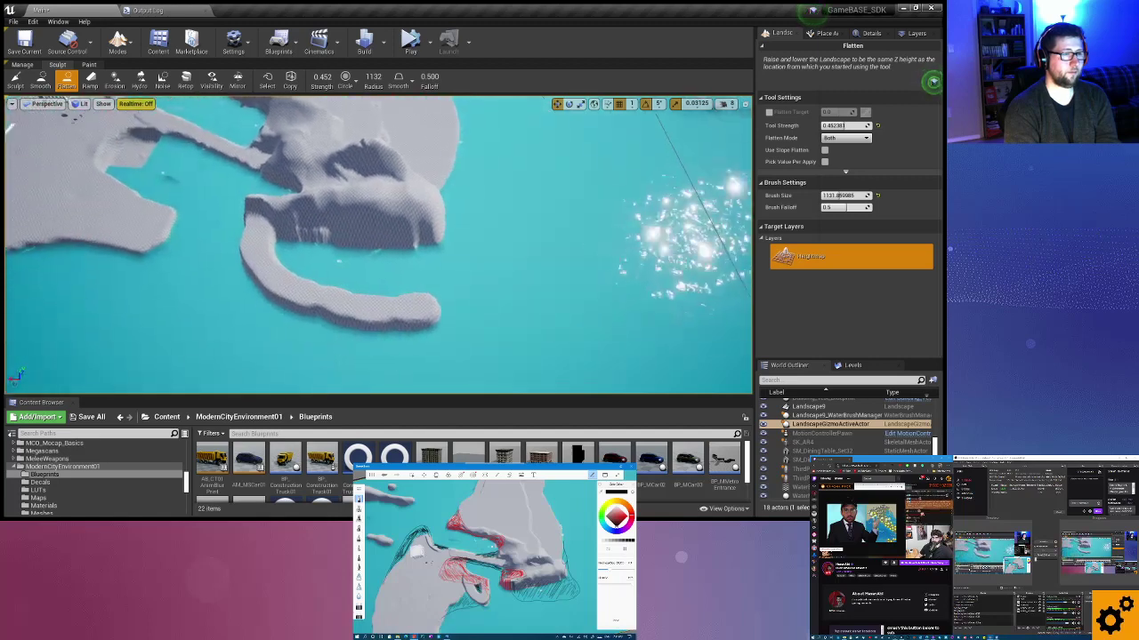
{"action": "mouse_move", "coordinate": [441, 306]}
{"action": "left_mouse_down"}
{"action": "mouse_move", "coordinate": [460, 298]}
{"action": "mouse_move", "coordinate": [469, 246]}
{"action": "mouse_move", "coordinate": [454, 206]}
{"action": "mouse_move", "coordinate": [433, 224]}
{"action": "mouse_move", "coordinate": [267, 257]}
{"action": "mouse_move", "coordinate": [267, 229]}
{"action": "mouse_move", "coordinate": [446, 242]}
{"action": "mouse_move", "coordinate": [272, 246]}
{"action": "mouse_move", "coordinate": [342, 283]}
{"action": "mouse_move", "coordinate": [399, 290]}
{"action": "mouse_move", "coordinate": [445, 274]}
{"action": "mouse_move", "coordinate": [424, 249]}
{"action": "mouse_move", "coordinate": [337, 245]}
{"action": "mouse_move", "coordinate": [323, 257]}
{"action": "mouse_move", "coordinate": [433, 272]}
{"action": "mouse_move", "coordinate": [284, 259]}
{"action": "mouse_move", "coordinate": [394, 272]}
{"action": "mouse_move", "coordinate": [444, 239]}
{"action": "left_mouse_up"}
{"action": "mouse_move", "coordinate": [425, 247]}
{"action": "right_mouse_down"}
{"action": "mouse_move", "coordinate": [387, 298]}
{"action": "mouse_move", "coordinate": [399, 325]}
{"action": "right_mouse_up"}
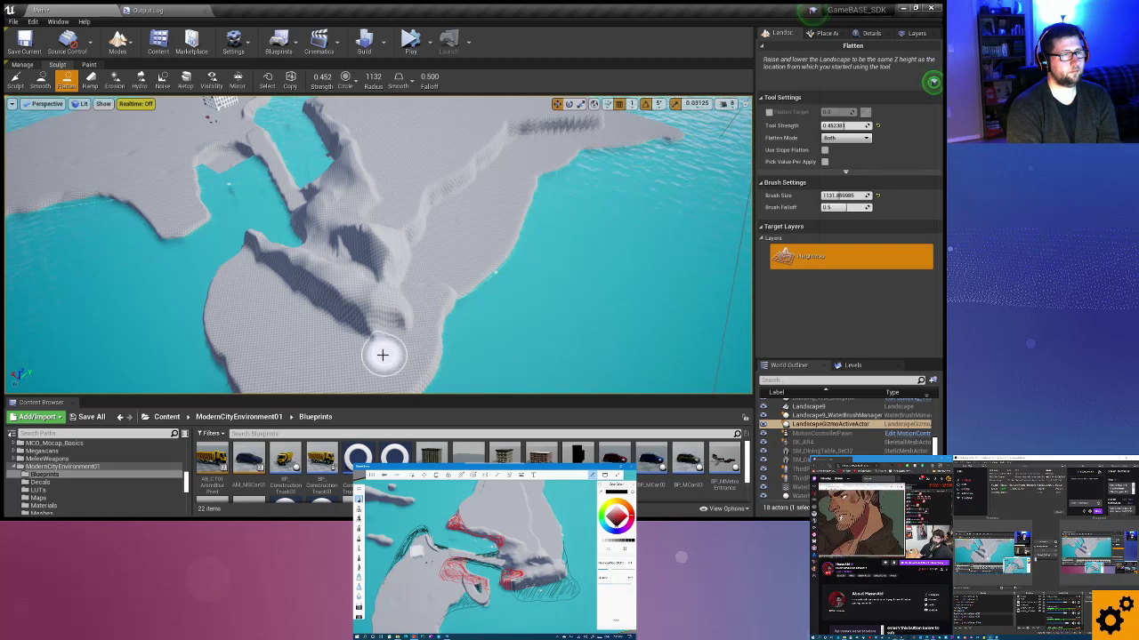
{"action": "right_click_drag", "start_coordinate": [323, 343], "coordinate": [325, 345]}
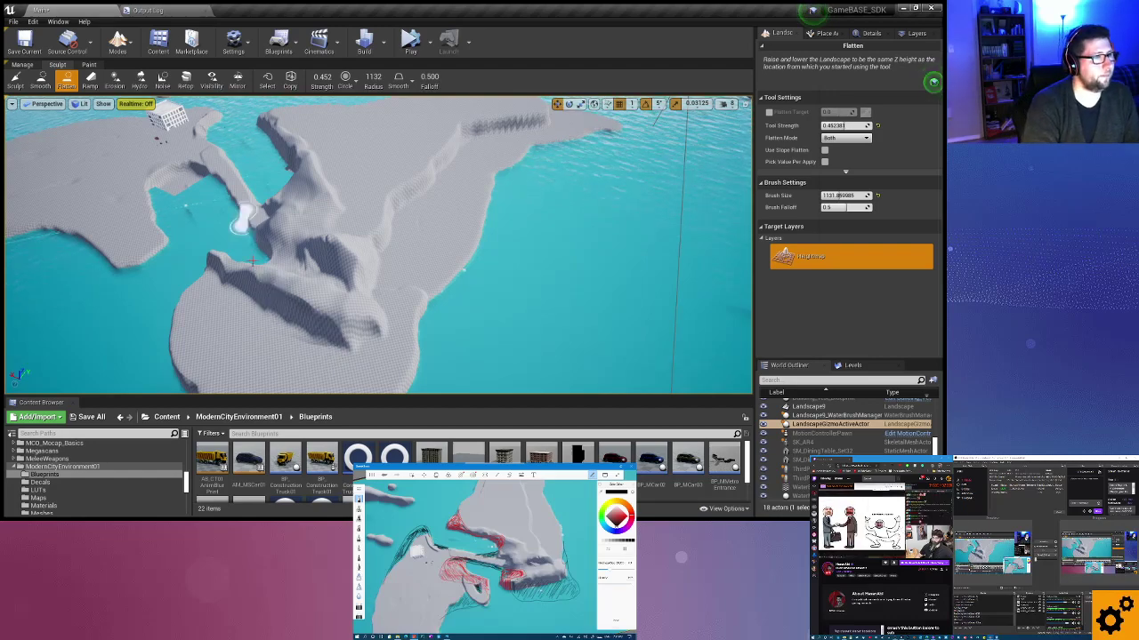
Flatten a patch of the cliff edge along the inlet, opposite the building.
{"action": "mouse_move", "coordinate": [216, 279]}
{"action": "right_mouse_down"}
{"action": "mouse_move", "coordinate": [267, 267]}
{"action": "mouse_move", "coordinate": [240, 285]}
{"action": "mouse_move", "coordinate": [173, 287]}
{"action": "mouse_move", "coordinate": [191, 289]}
{"action": "right_mouse_up"}
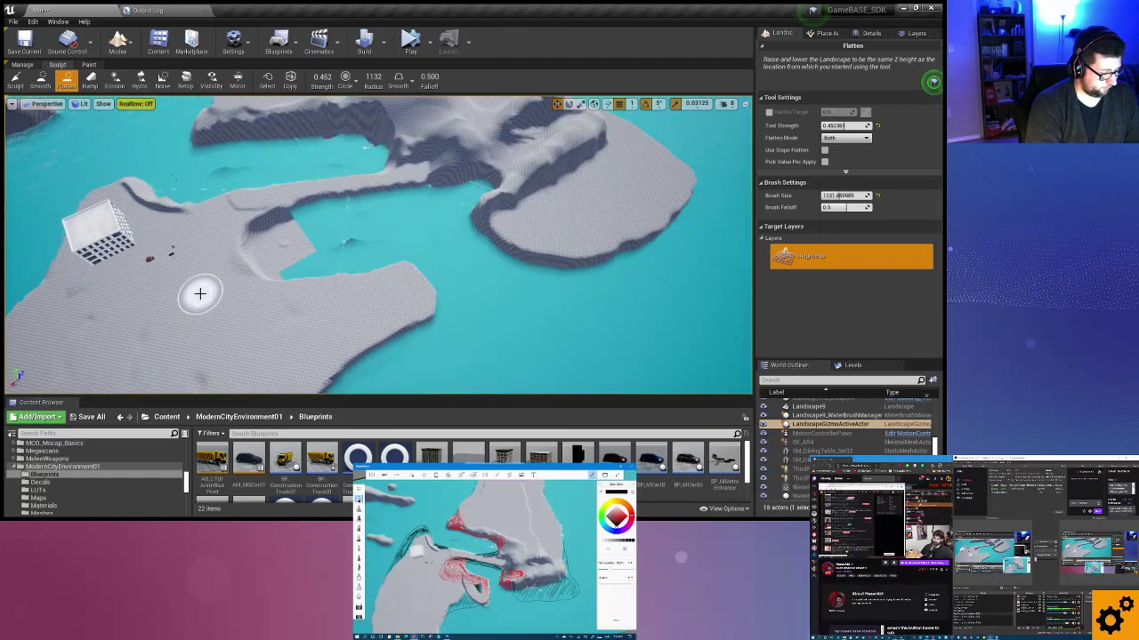
{"action": "mouse_move", "coordinate": [200, 293]}
{"action": "right_mouse_down"}
{"action": "mouse_move", "coordinate": [214, 289]}
{"action": "mouse_move", "coordinate": [204, 267]}
{"action": "mouse_move", "coordinate": [404, 273]}
{"action": "right_mouse_up"}
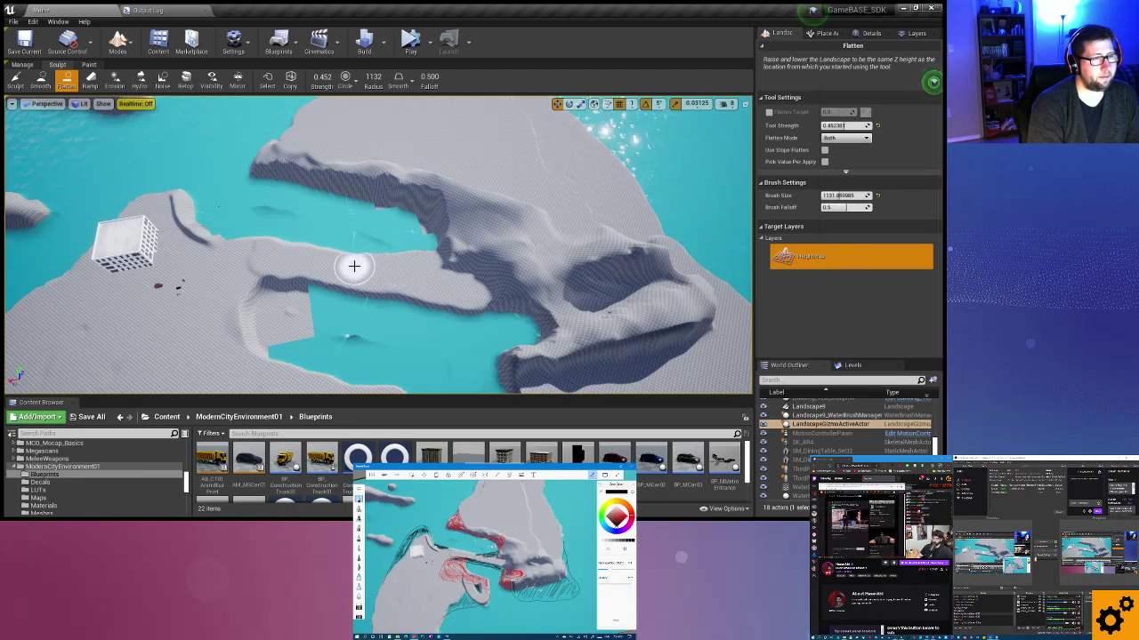
{"action": "right_click_drag", "start_coordinate": [376, 290], "coordinate": [379, 290]}
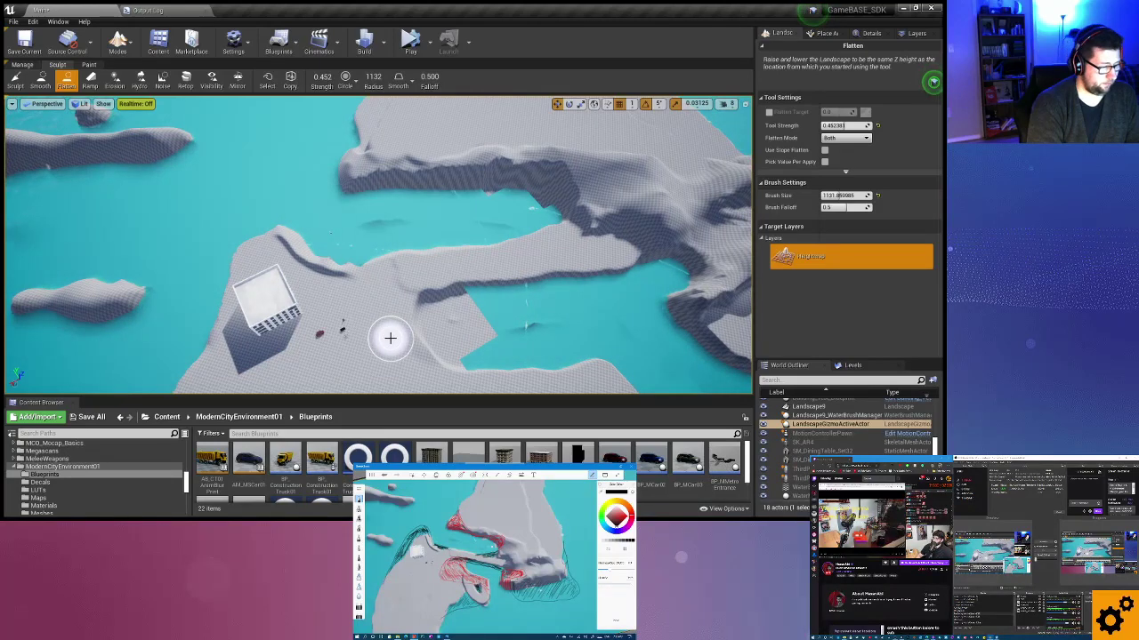
{"action": "right_click_drag", "start_coordinate": [489, 269], "coordinate": [469, 264]}
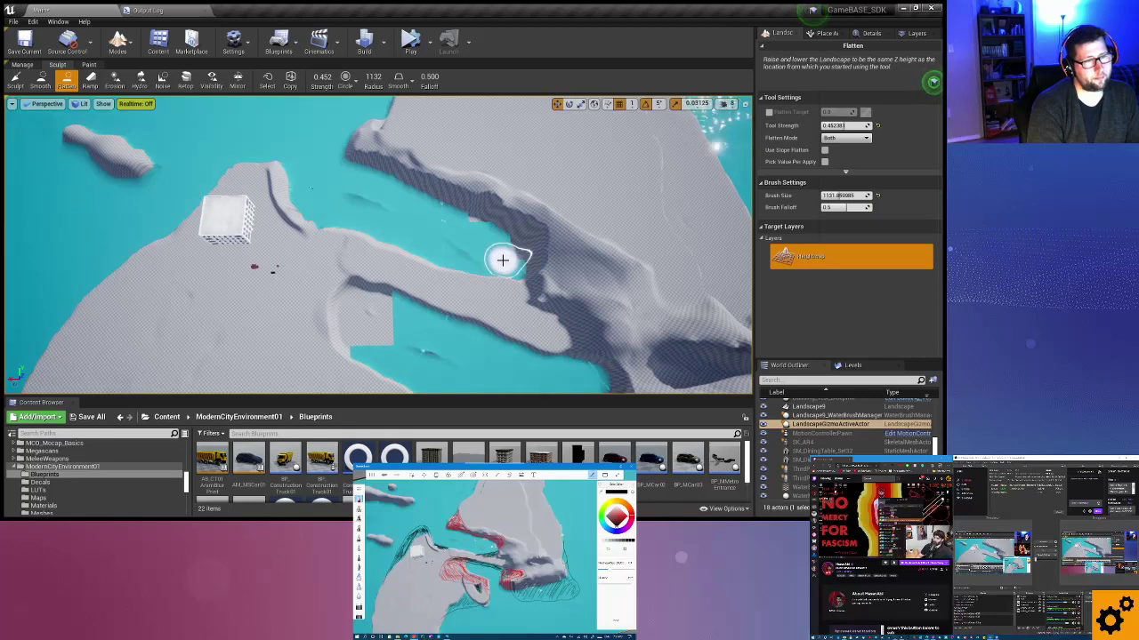
{"action": "mouse_move", "coordinate": [496, 261]}
{"action": "left_mouse_down"}
{"action": "mouse_move", "coordinate": [521, 264]}
{"action": "mouse_move", "coordinate": [526, 252]}
{"action": "mouse_move", "coordinate": [507, 231]}
{"action": "mouse_move", "coordinate": [468, 228]}
{"action": "mouse_move", "coordinate": [463, 243]}
{"action": "mouse_move", "coordinate": [437, 229]}
{"action": "mouse_move", "coordinate": [415, 184]}
{"action": "mouse_move", "coordinate": [411, 203]}
{"action": "left_mouse_up"}
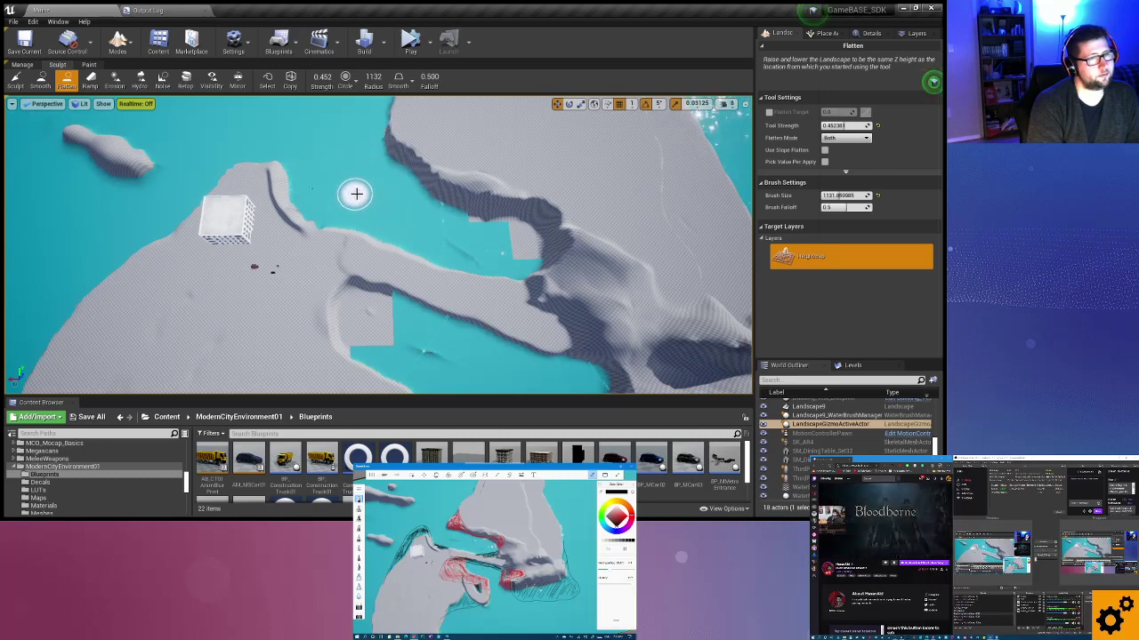
{"action": "mouse_move", "coordinate": [432, 234]}
{"action": "right_mouse_down"}
{"action": "mouse_move", "coordinate": [270, 277]}
{"action": "mouse_move", "coordinate": [293, 278]}
{"action": "right_mouse_up"}
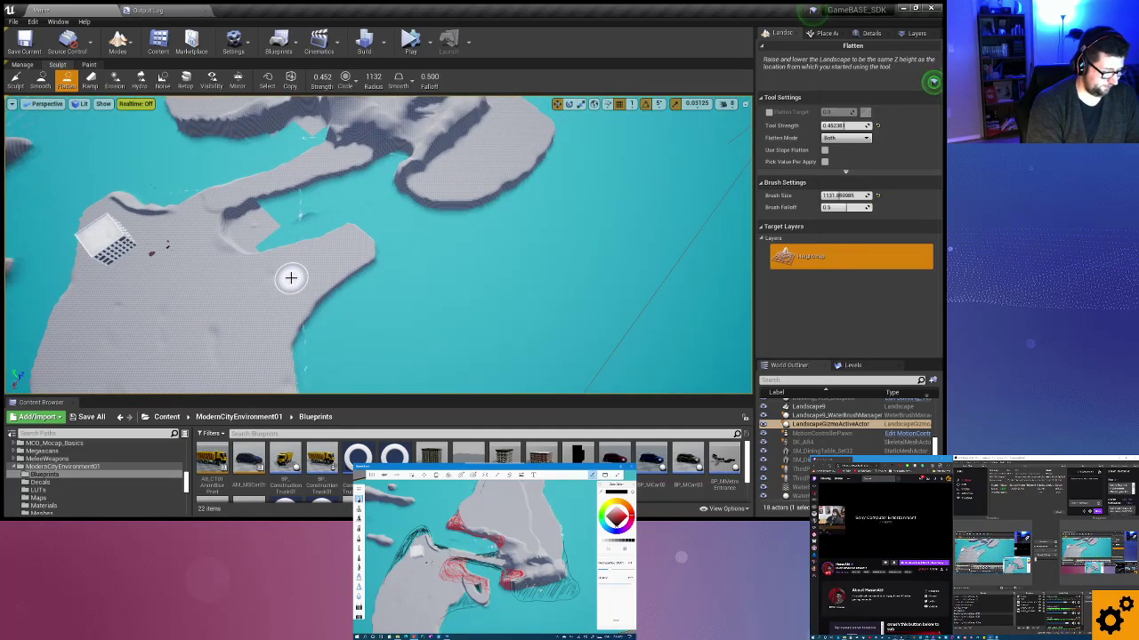
{"action": "right_click_drag", "start_coordinate": [291, 278], "coordinate": [289, 279]}
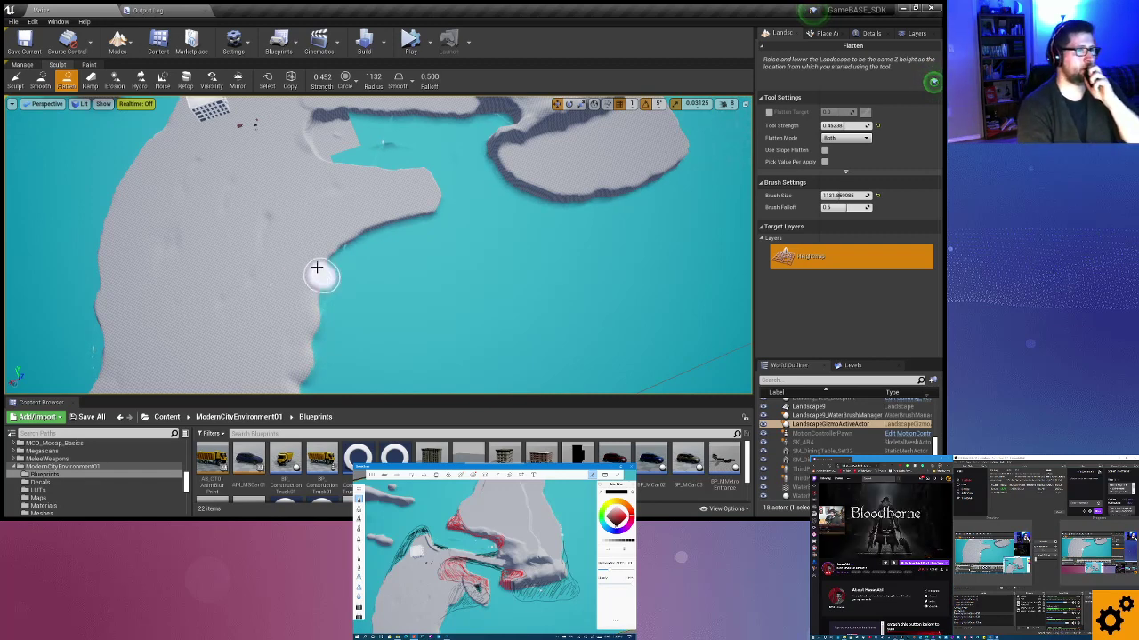
{"action": "right_click_drag", "start_coordinate": [317, 275], "coordinate": [307, 269]}
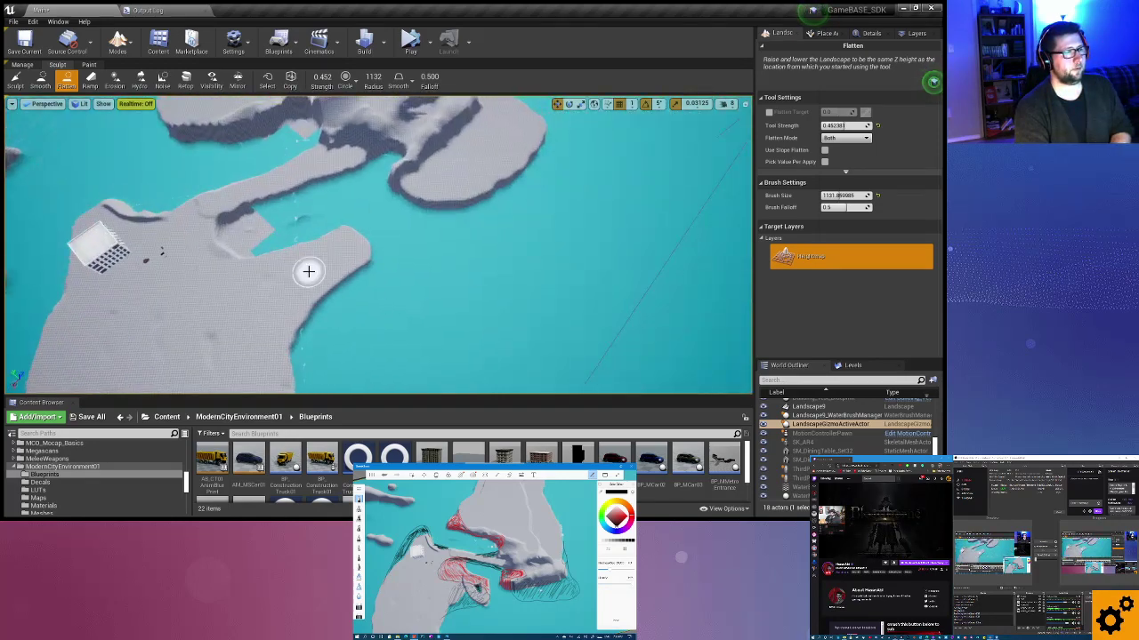
{"action": "right_click_drag", "start_coordinate": [440, 276], "coordinate": [441, 276]}
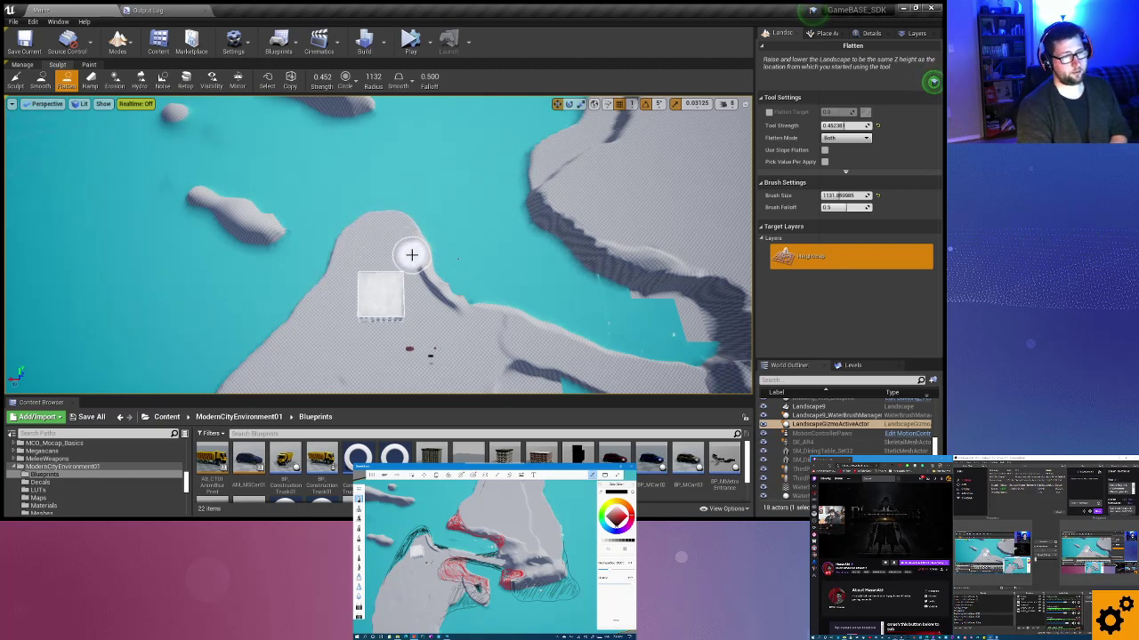
Smooth the dark crease across the landmass and flatten the cliff edge into a gentler slope.
{"action": "left_click_drag", "start_coordinate": [411, 255], "coordinate": [481, 316]}
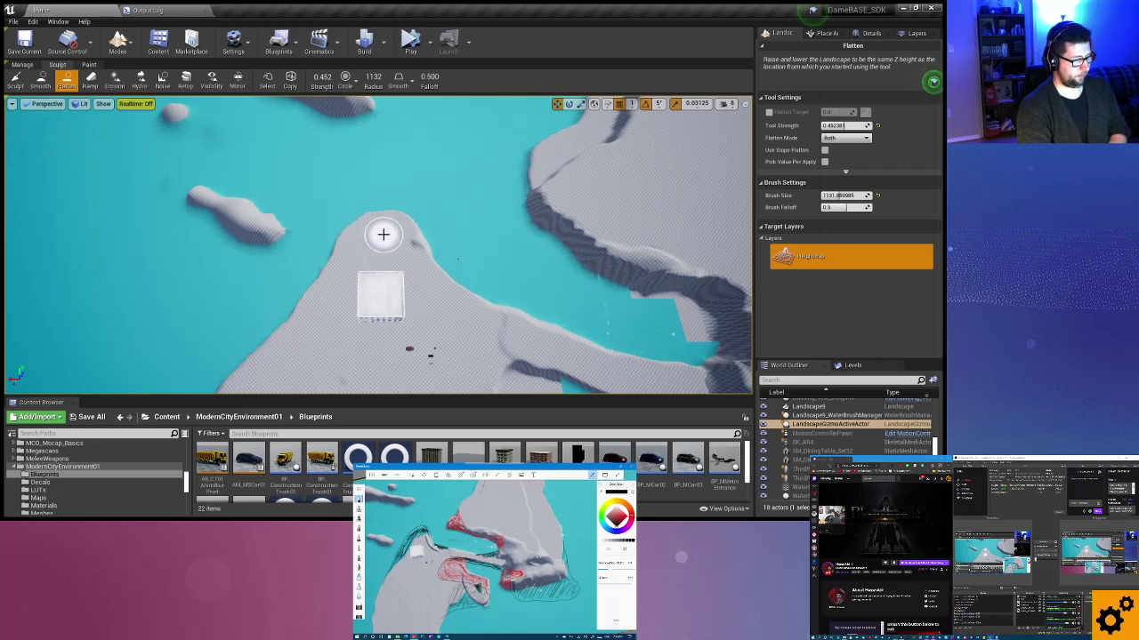
{"action": "right_click_drag", "start_coordinate": [383, 239], "coordinate": [382, 255]}
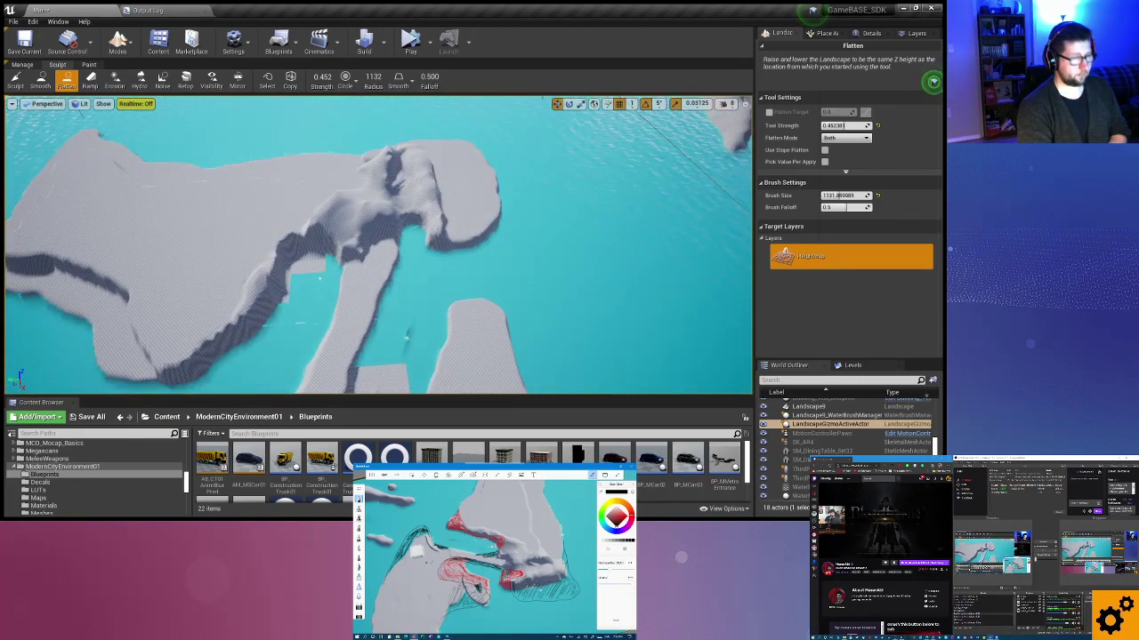
{"action": "right_click_drag", "start_coordinate": [394, 259], "coordinate": [394, 259]}
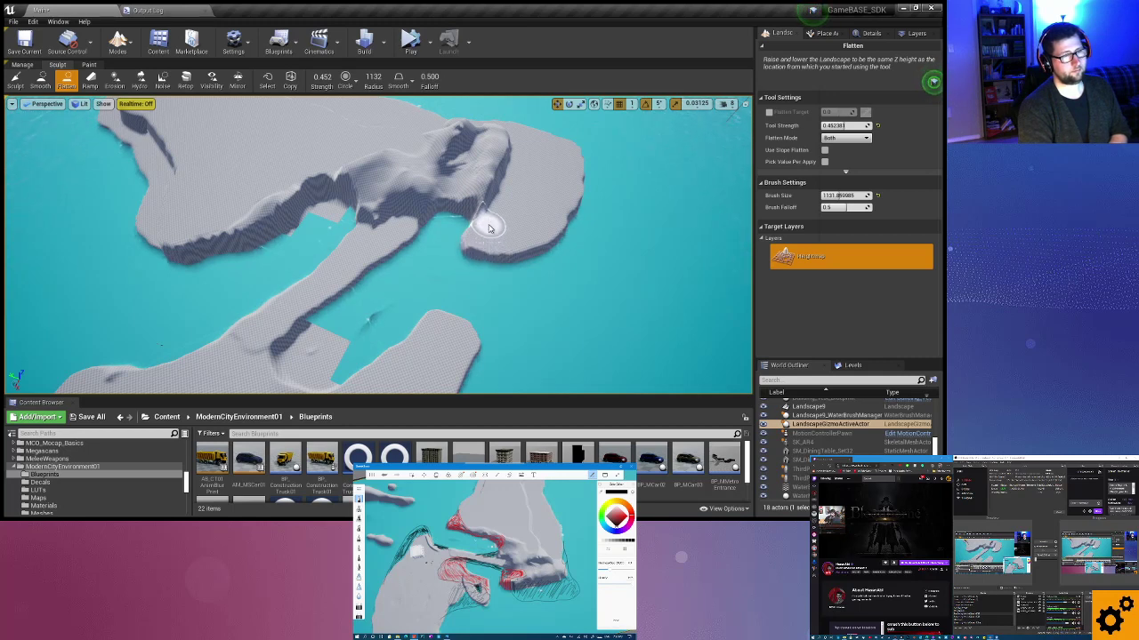
{"action": "left_click_drag", "start_coordinate": [488, 228], "coordinate": [482, 255]}
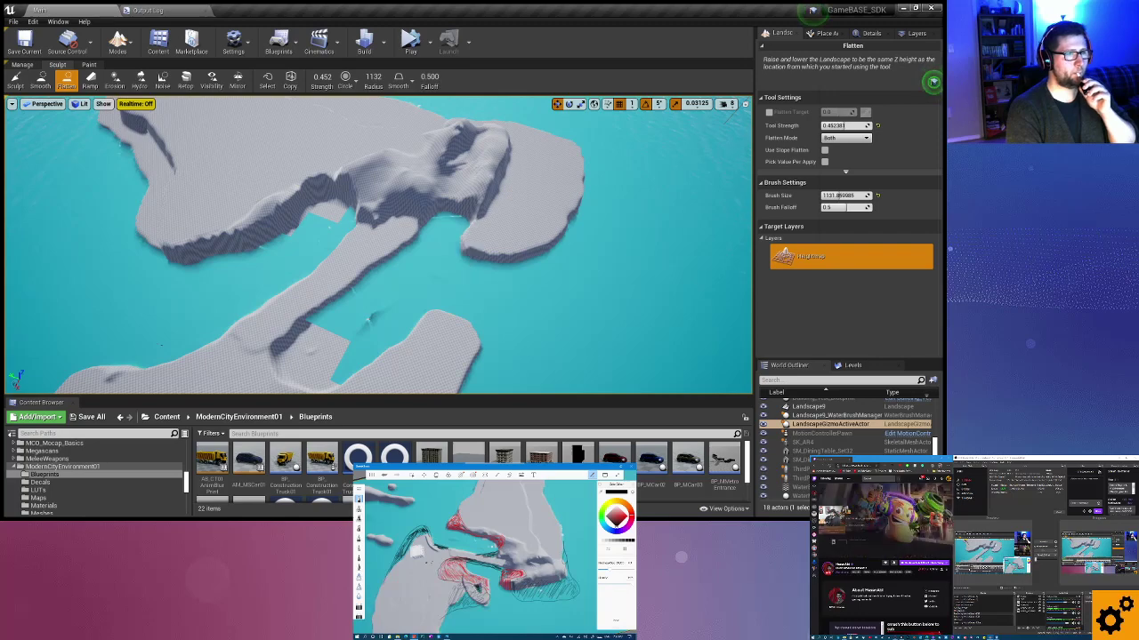
{"action": "right_click_drag", "start_coordinate": [472, 254], "coordinate": [514, 176]}
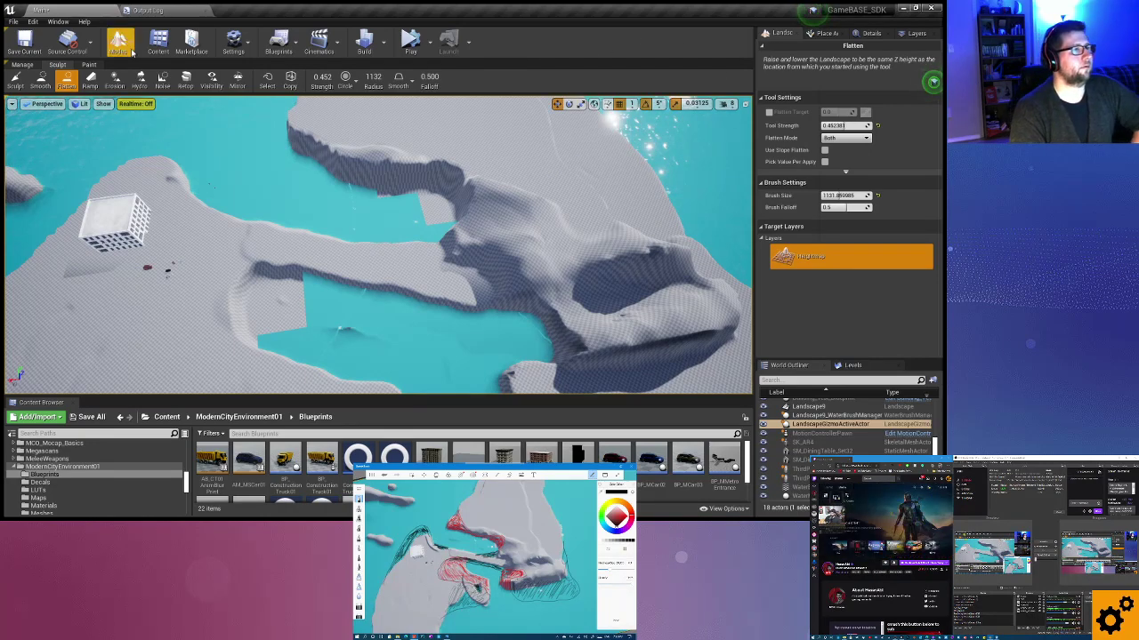
Return to Place mode, select the water body, and drag two spline points to follow the channel.
{"action": "key", "text": "shift+1"}
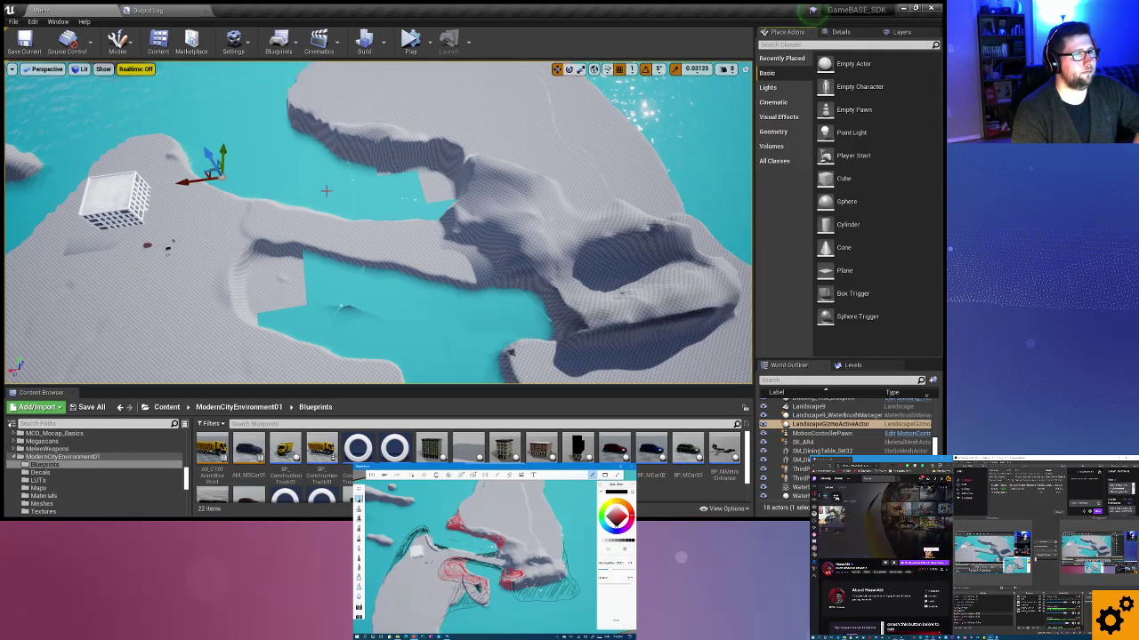
{"action": "left_click", "coordinate": [296, 177]}
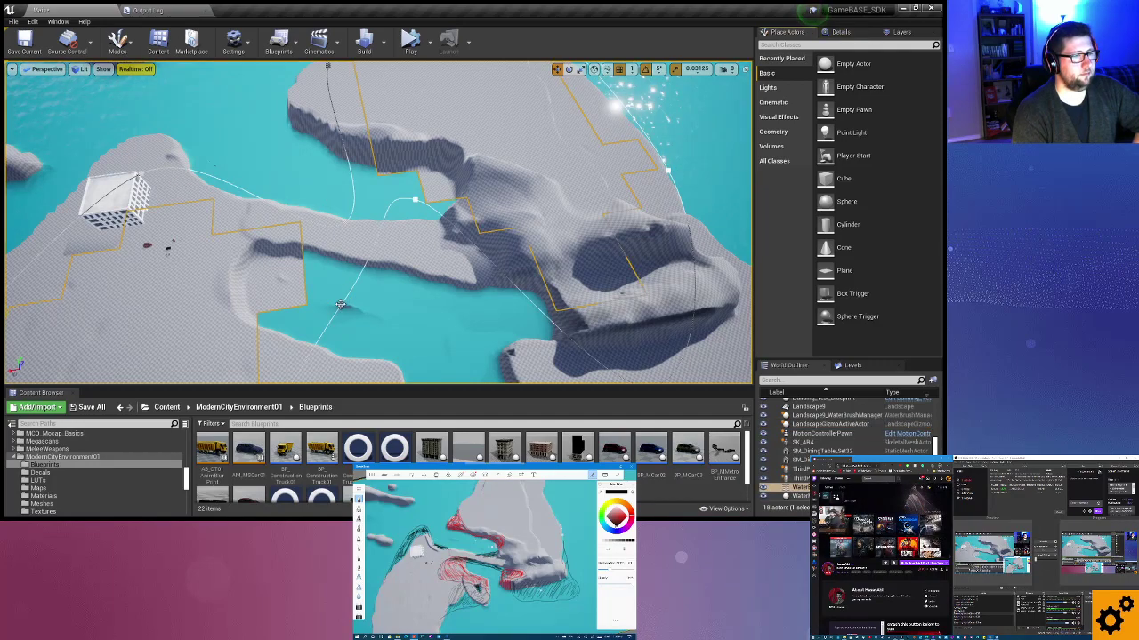
{"action": "right_click_drag", "start_coordinate": [377, 313], "coordinate": [338, 320]}
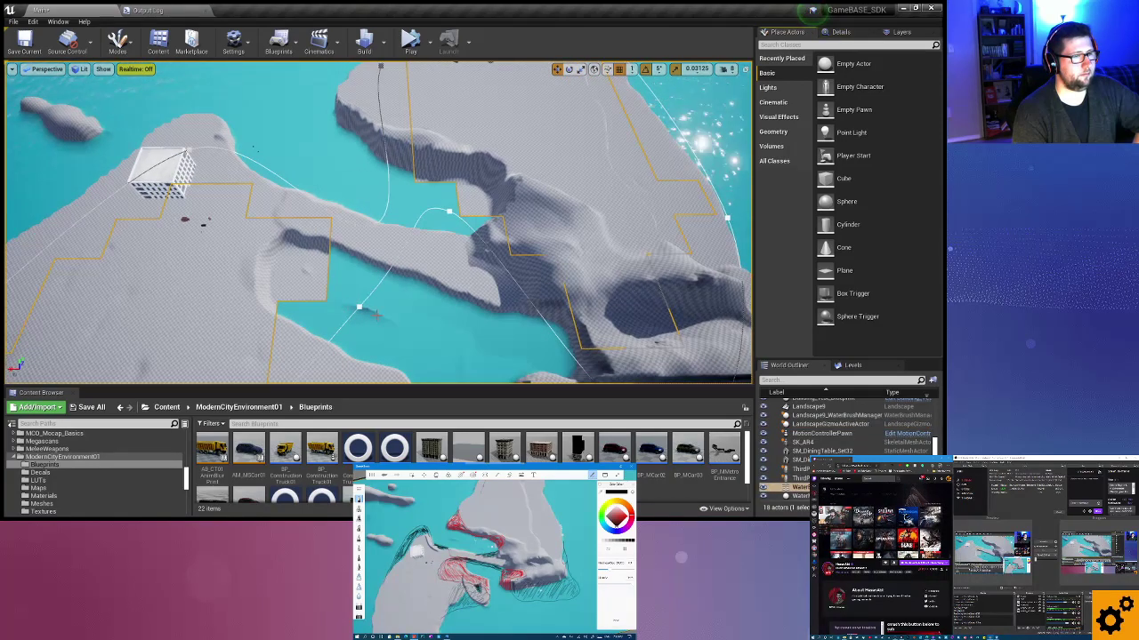
{"action": "left_click", "coordinate": [322, 306]}
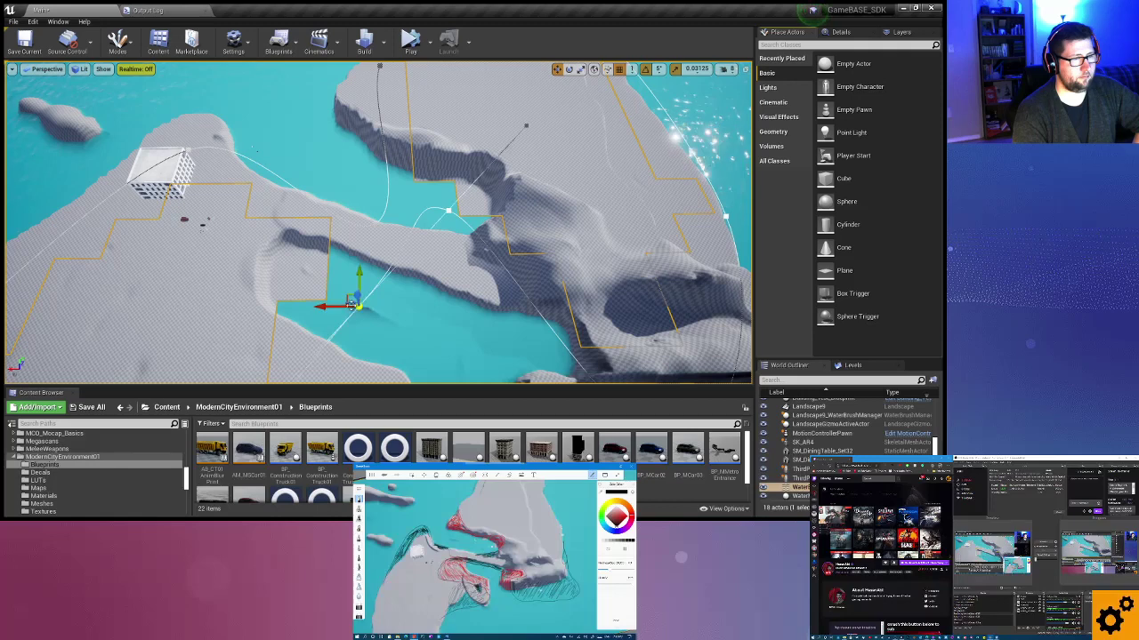
{"action": "left_click_drag", "start_coordinate": [289, 292], "coordinate": [290, 245]}
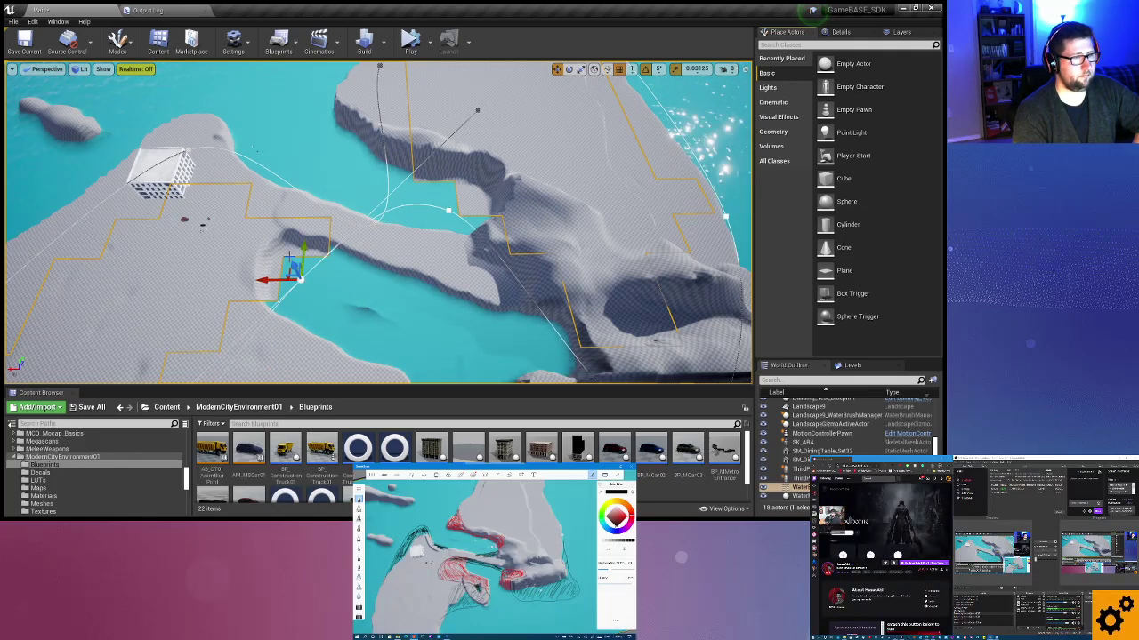
{"action": "left_click", "coordinate": [449, 210]}
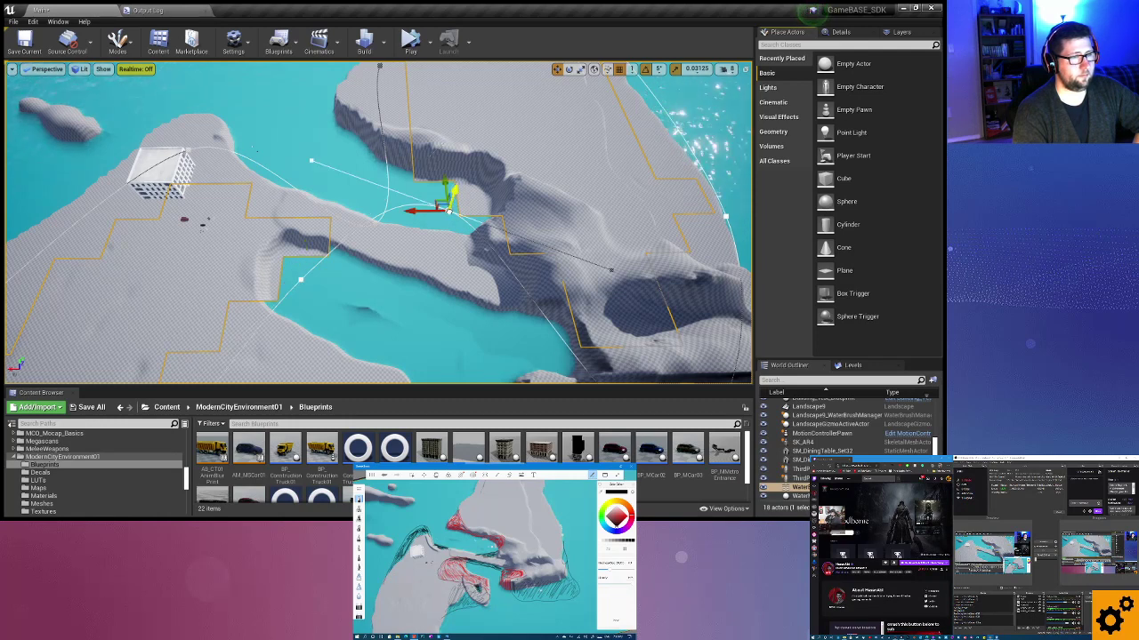
{"action": "mouse_move", "coordinate": [456, 189]}
{"action": "right_mouse_down"}
{"action": "mouse_move", "coordinate": [534, 204]}
{"action": "mouse_move", "coordinate": [500, 245]}
{"action": "right_mouse_up"}
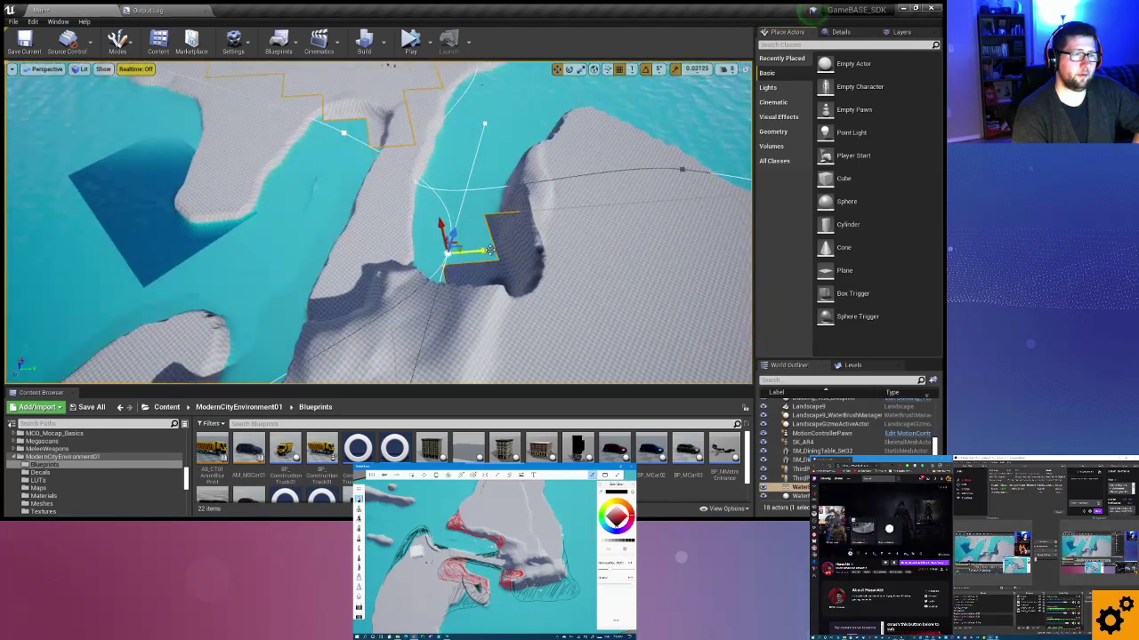
{"action": "left_click_drag", "start_coordinate": [489, 250], "coordinate": [371, 256]}
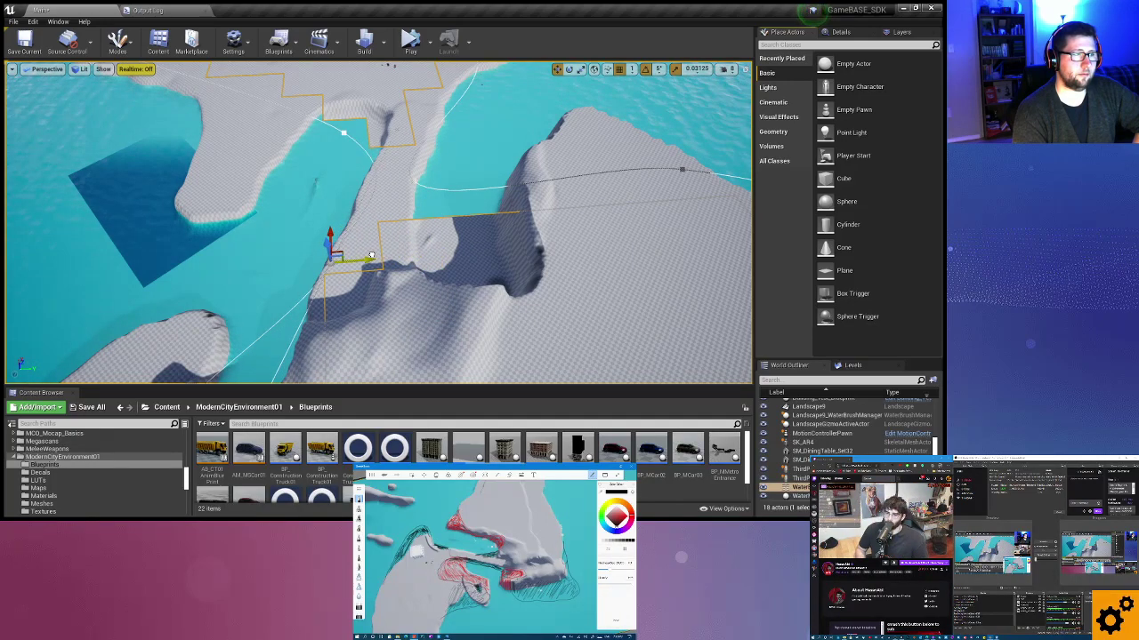
Reposition a river spline point in the valley to reshape the curve.
{"action": "mouse_move", "coordinate": [371, 256]}
{"action": "right_mouse_down"}
{"action": "mouse_move", "coordinate": [356, 214]}
{"action": "mouse_move", "coordinate": [413, 286]}
{"action": "right_mouse_up"}
{"action": "middle_click_drag", "start_coordinate": [324, 249], "coordinate": [351, 251]}
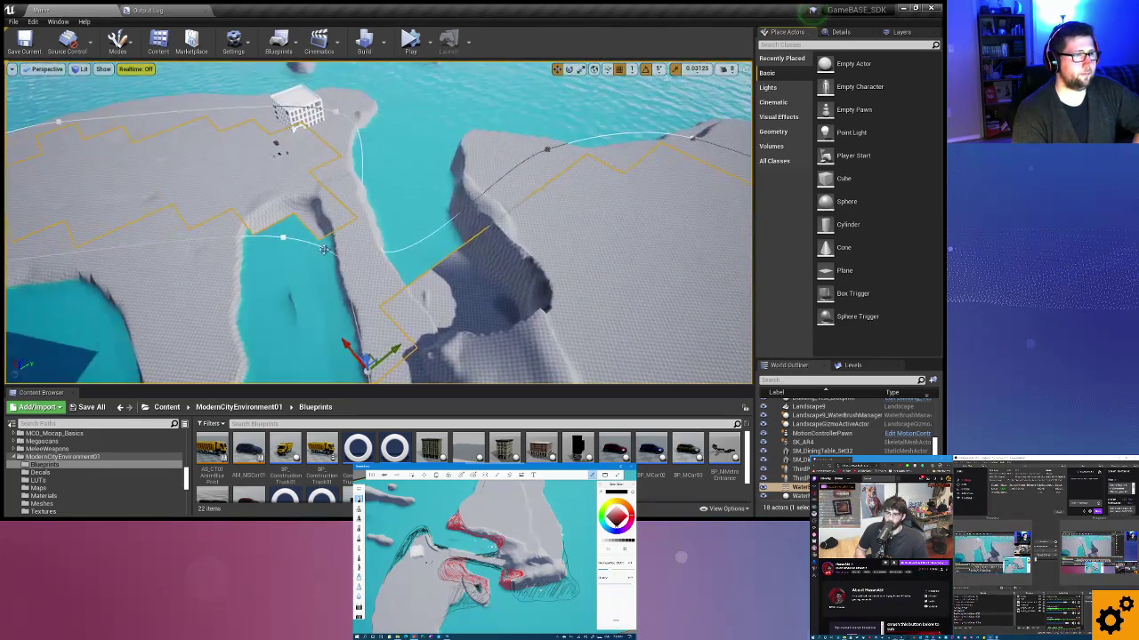
{"action": "left_click", "coordinate": [283, 236]}
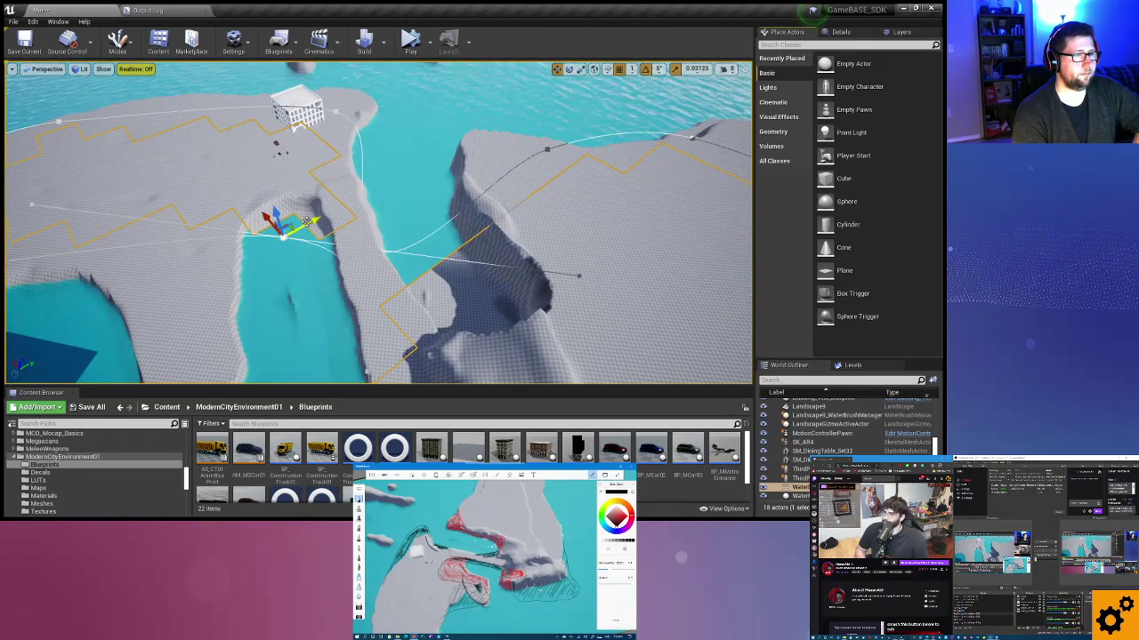
{"action": "left_click_drag", "start_coordinate": [313, 220], "coordinate": [328, 213]}
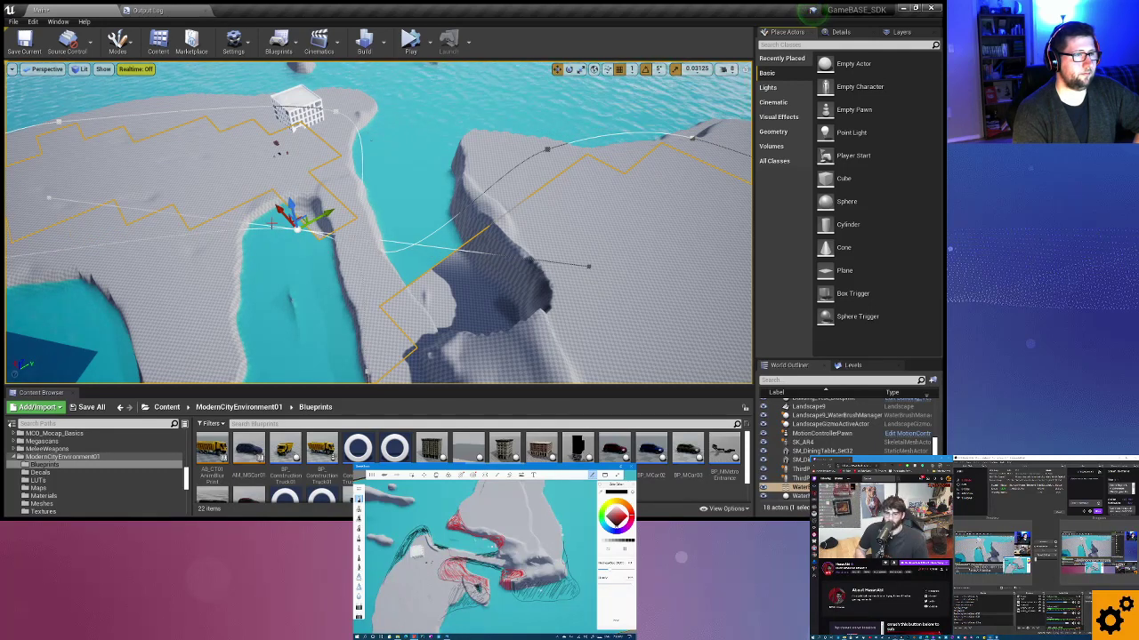
{"action": "mouse_move", "coordinate": [330, 213]}
{"action": "left_mouse_down"}
{"action": "mouse_move", "coordinate": [288, 232]}
{"action": "mouse_move", "coordinate": [254, 200]}
{"action": "left_mouse_up"}
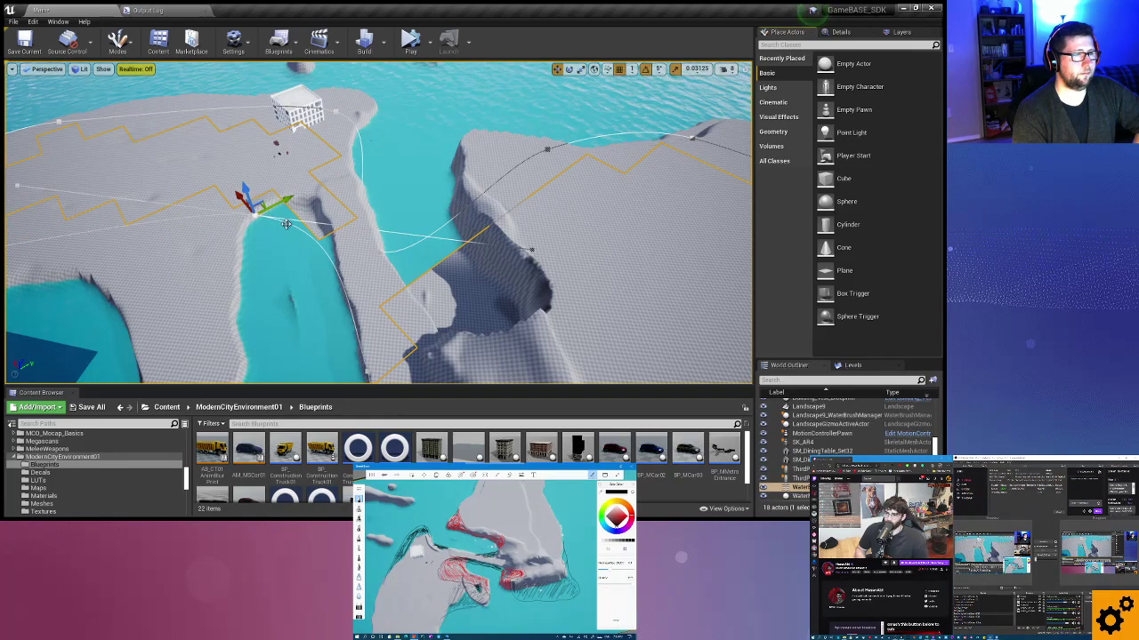
{"action": "right_click_drag", "start_coordinate": [282, 267], "coordinate": [343, 245]}
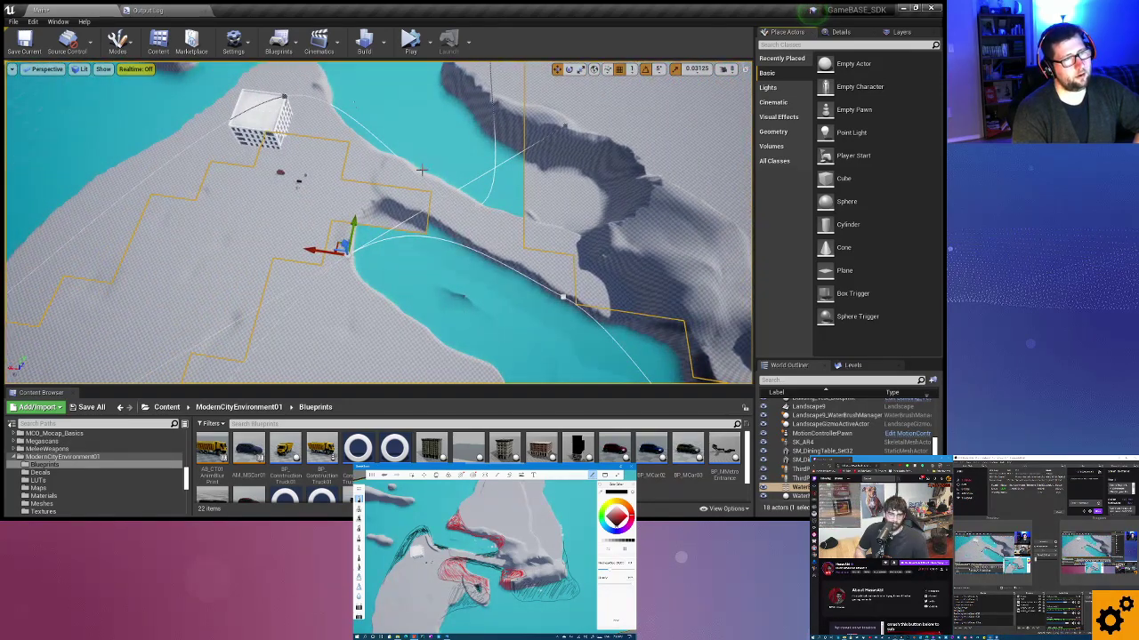
{"action": "right_click_drag", "start_coordinate": [303, 125], "coordinate": [305, 150]}
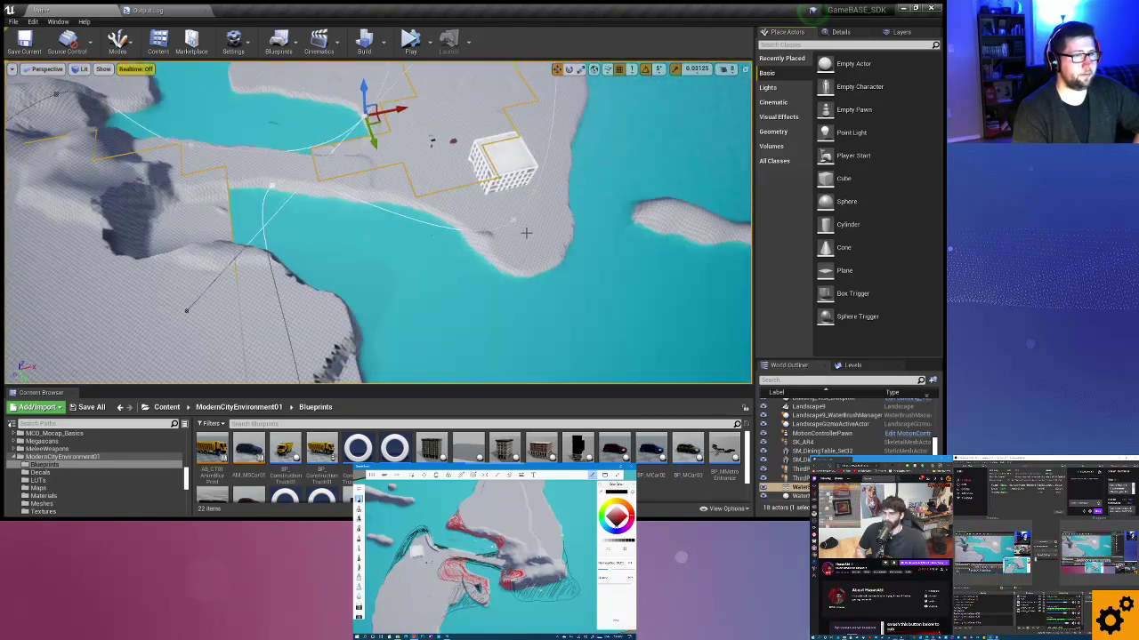
Add two new points to the river spline and place them along the shore near the building.
{"action": "left_click", "coordinate": [514, 219], "text": "ctrl"}
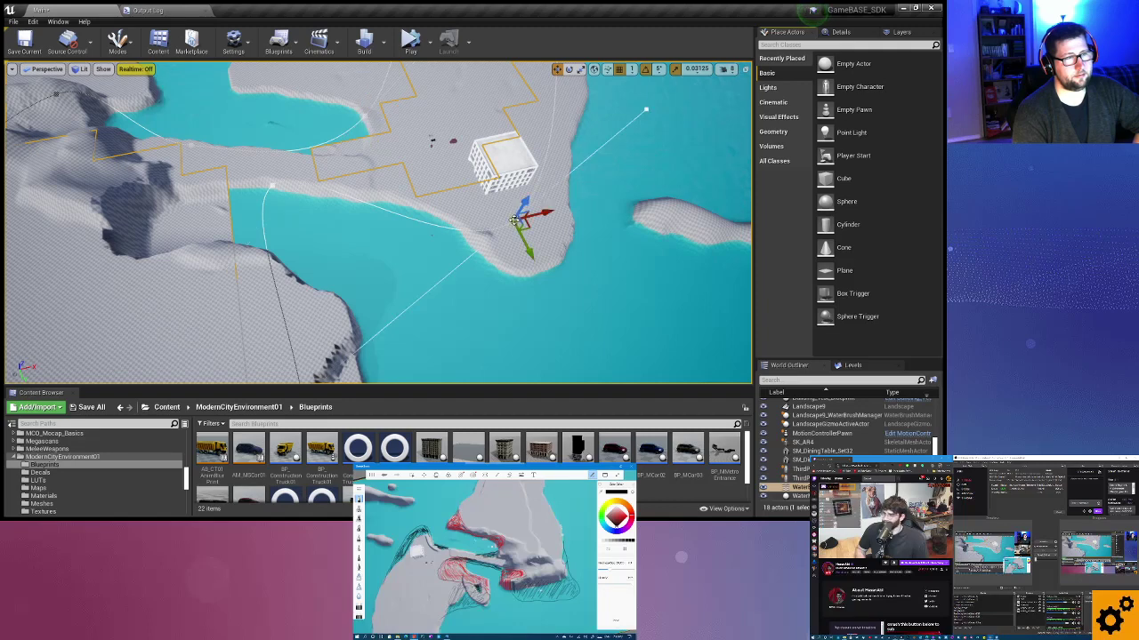
{"action": "left_click_drag", "start_coordinate": [532, 255], "coordinate": [554, 313]}
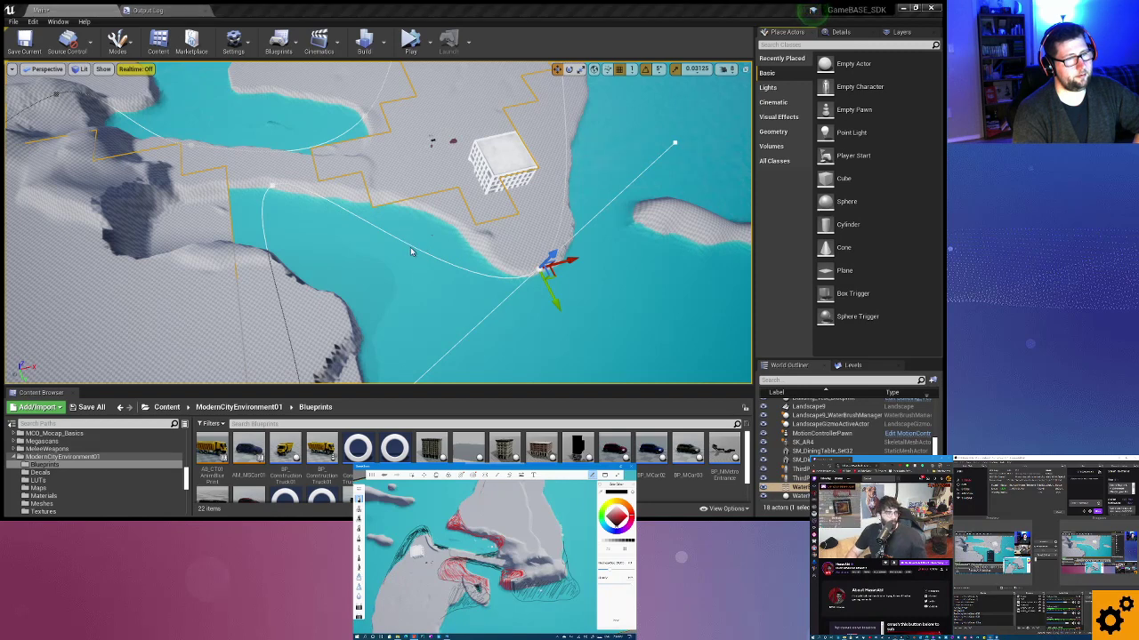
{"action": "left_click", "coordinate": [411, 251], "text": "ctrl"}
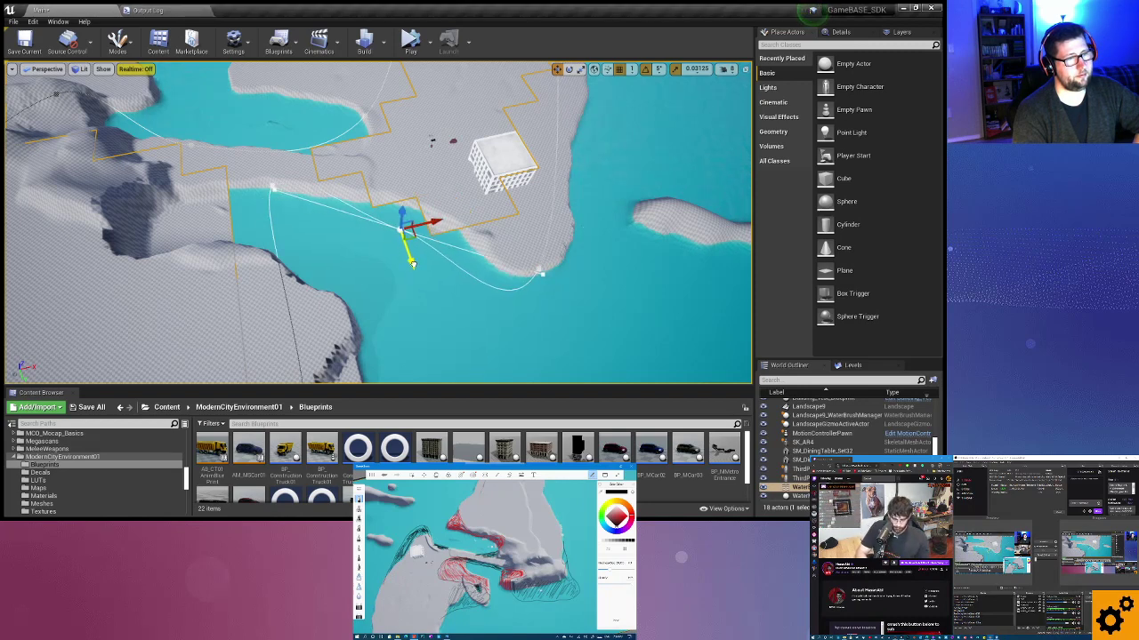
{"action": "left_click_drag", "start_coordinate": [412, 263], "coordinate": [411, 250]}
{"action": "left_click_drag", "start_coordinate": [437, 206], "coordinate": [473, 199]}
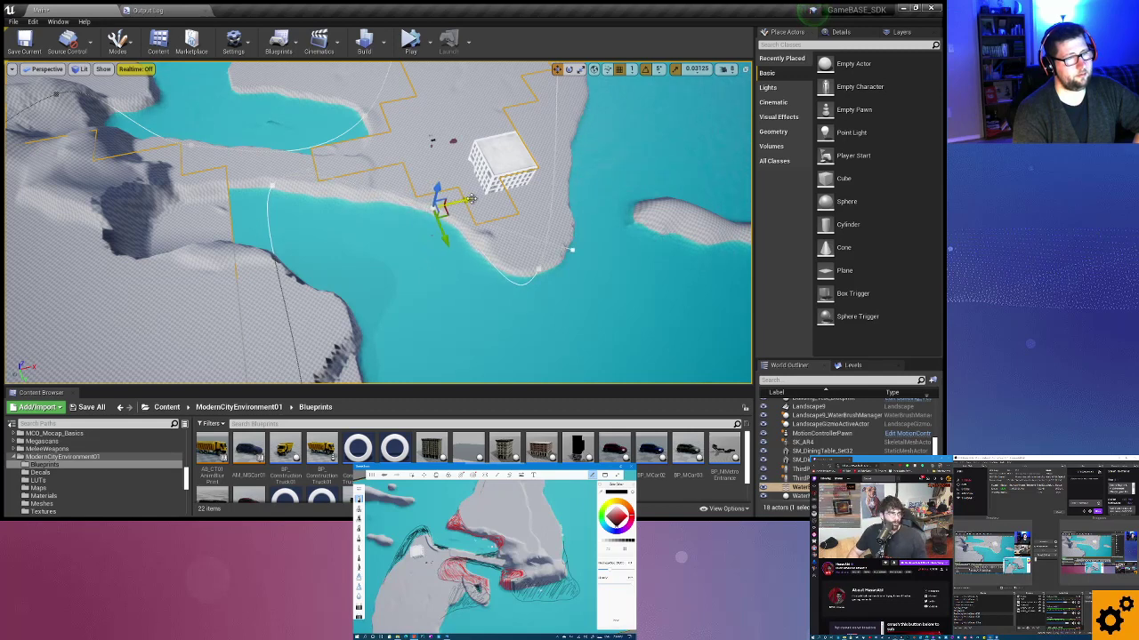
Move the neighbouring spline point left along the shoreline and raise it.
{"action": "left_click", "coordinate": [274, 188]}
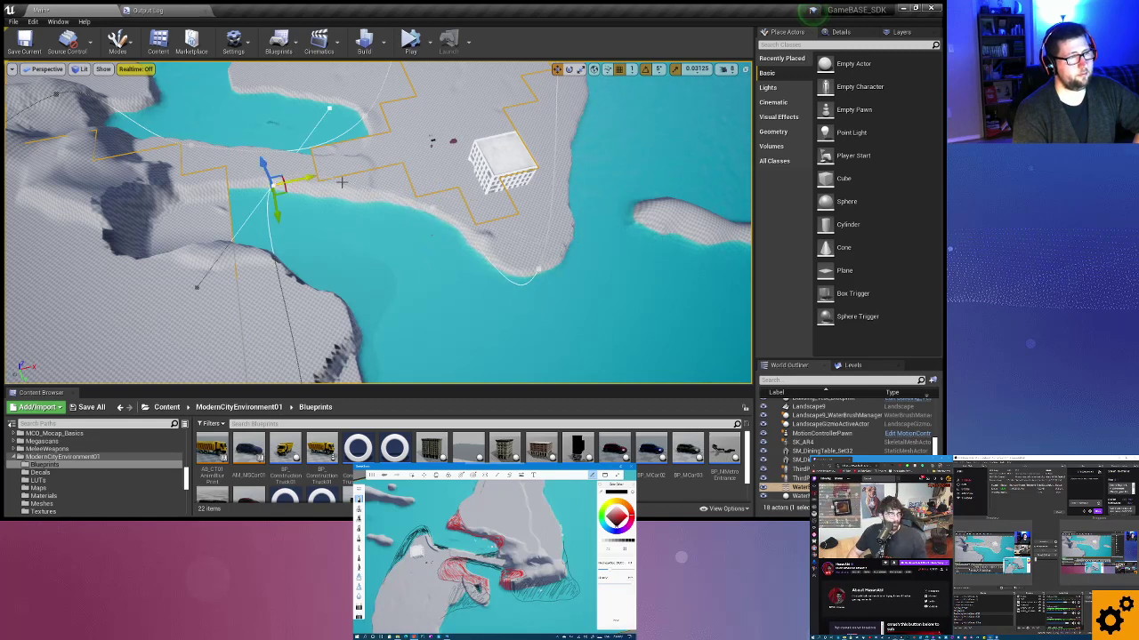
{"action": "left_click_drag", "start_coordinate": [316, 174], "coordinate": [261, 175]}
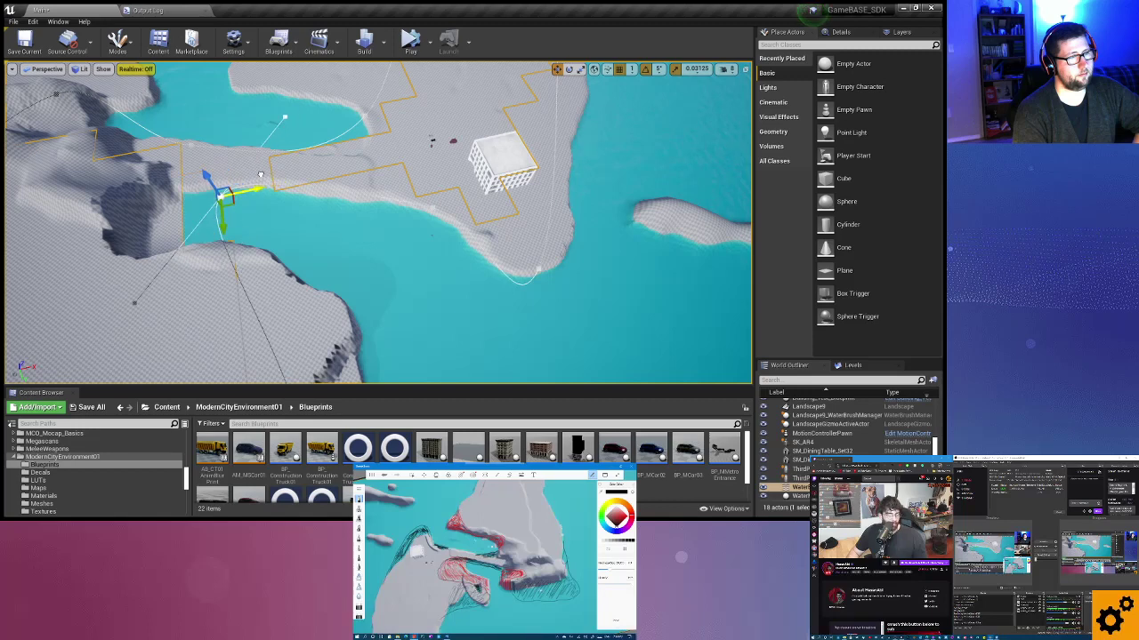
{"action": "left_click_drag", "start_coordinate": [216, 233], "coordinate": [222, 215]}
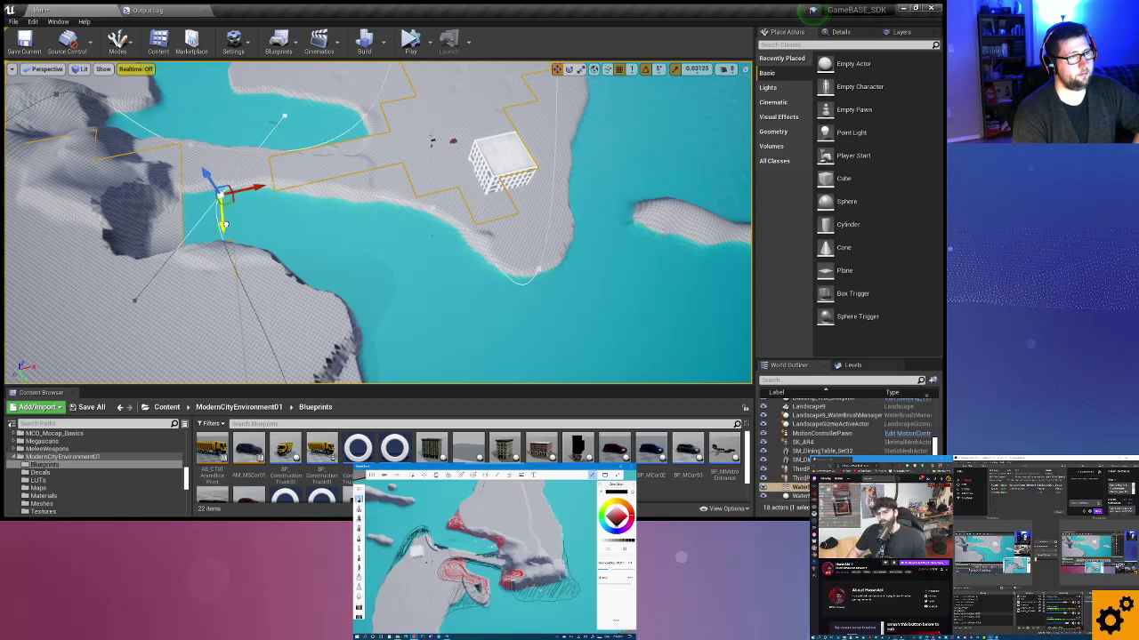
{"action": "left_click_drag", "start_coordinate": [258, 181], "coordinate": [149, 184]}
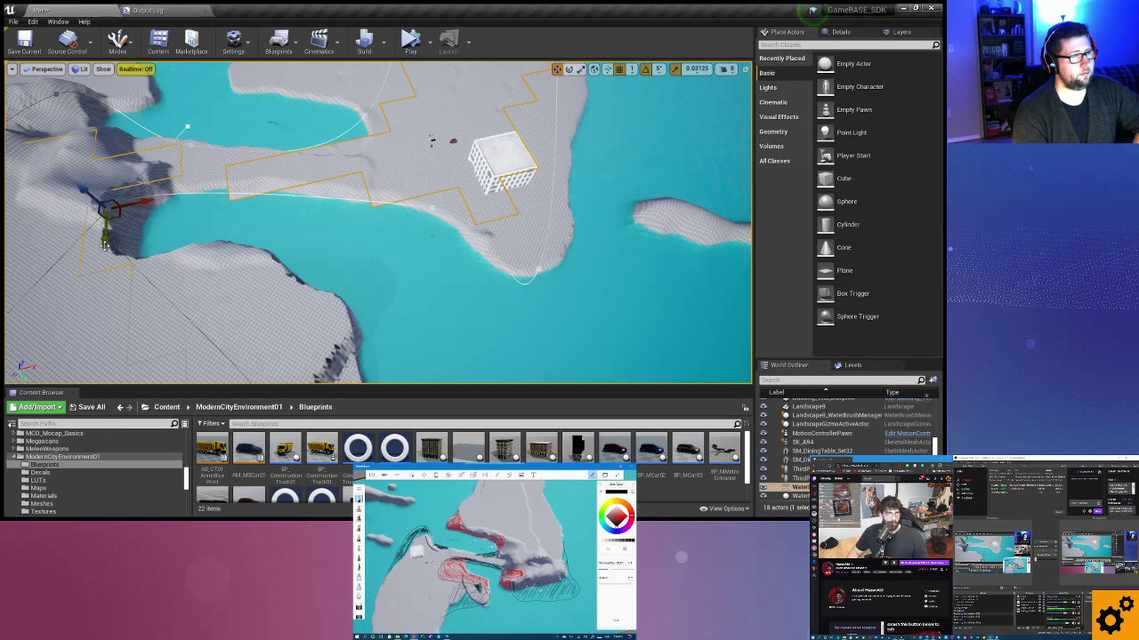
{"action": "left_click_drag", "start_coordinate": [104, 242], "coordinate": [100, 229]}
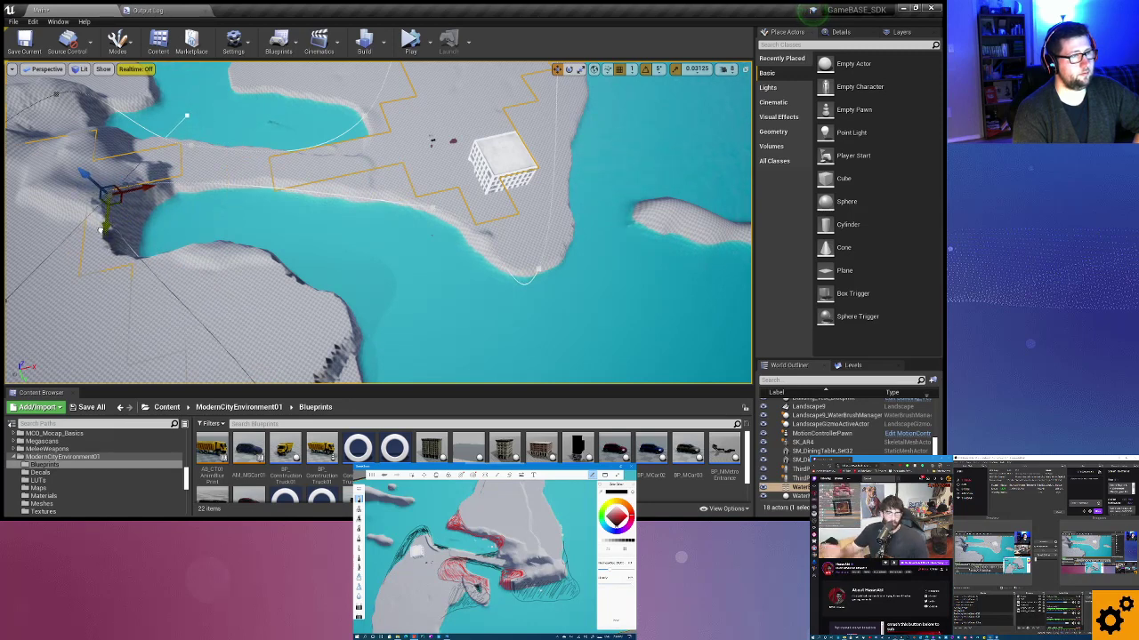
Lower the next spline points toward the island's upper shore to refine the river's curve.
{"action": "left_click", "coordinate": [365, 118]}
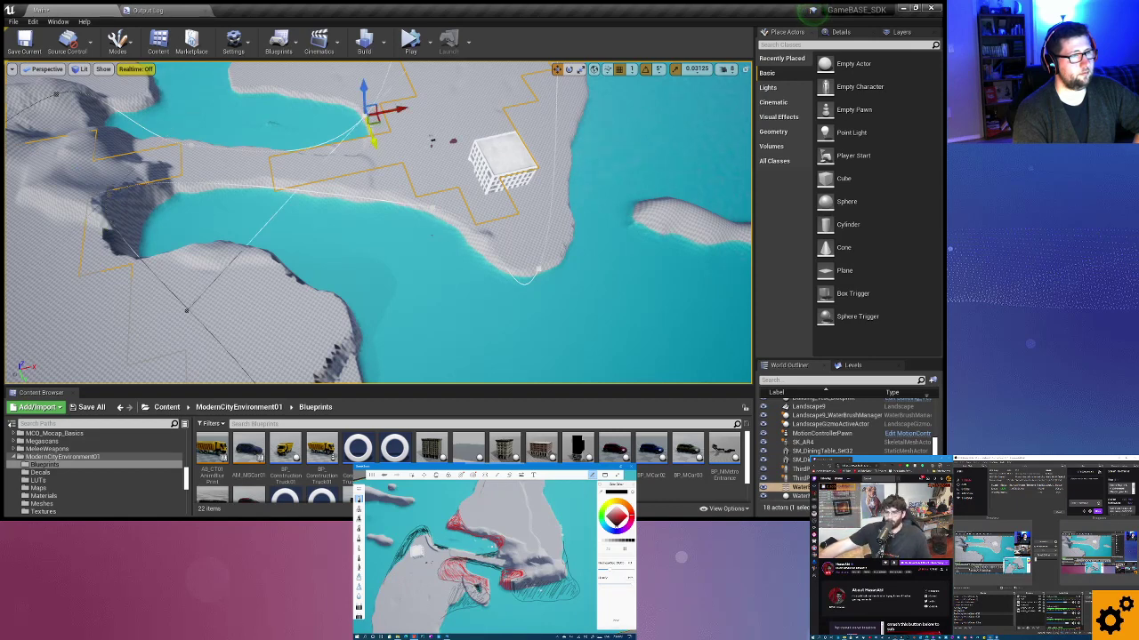
{"action": "mouse_move", "coordinate": [374, 142]}
{"action": "left_mouse_down"}
{"action": "mouse_move", "coordinate": [377, 159]}
{"action": "mouse_move", "coordinate": [374, 148]}
{"action": "left_mouse_up"}
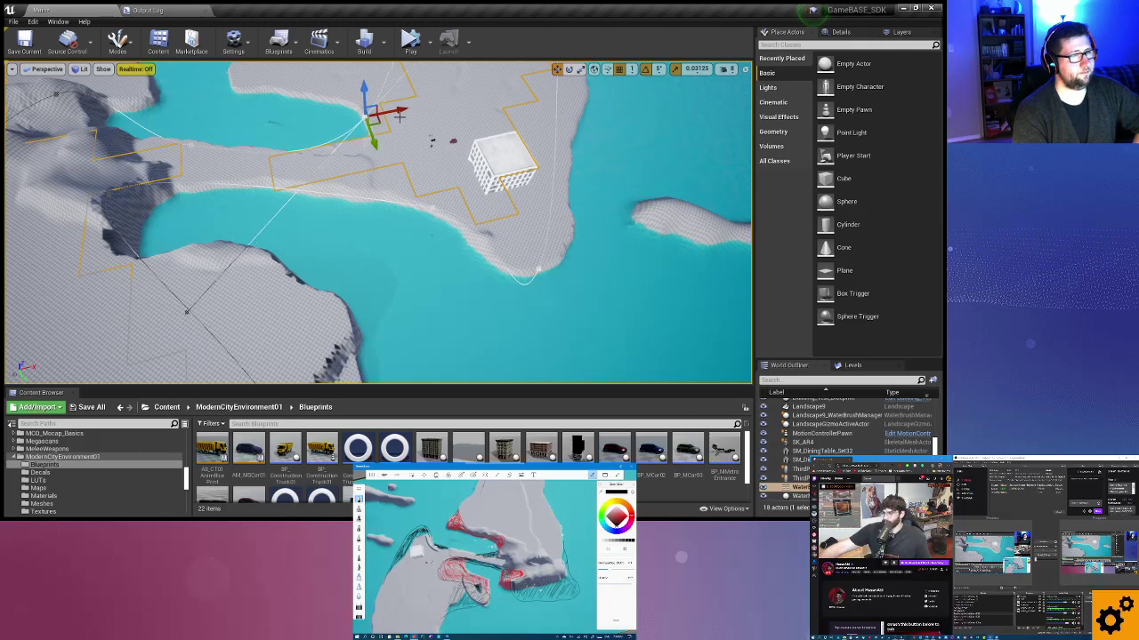
{"action": "left_click", "coordinate": [334, 145]}
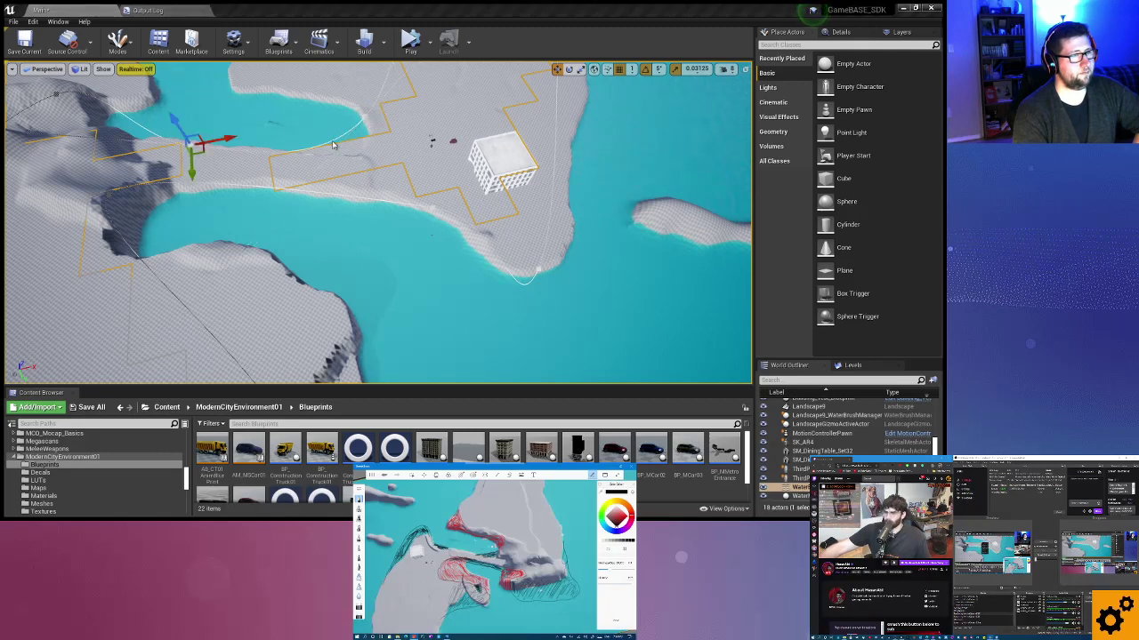
{"action": "left_click", "coordinate": [349, 157]}
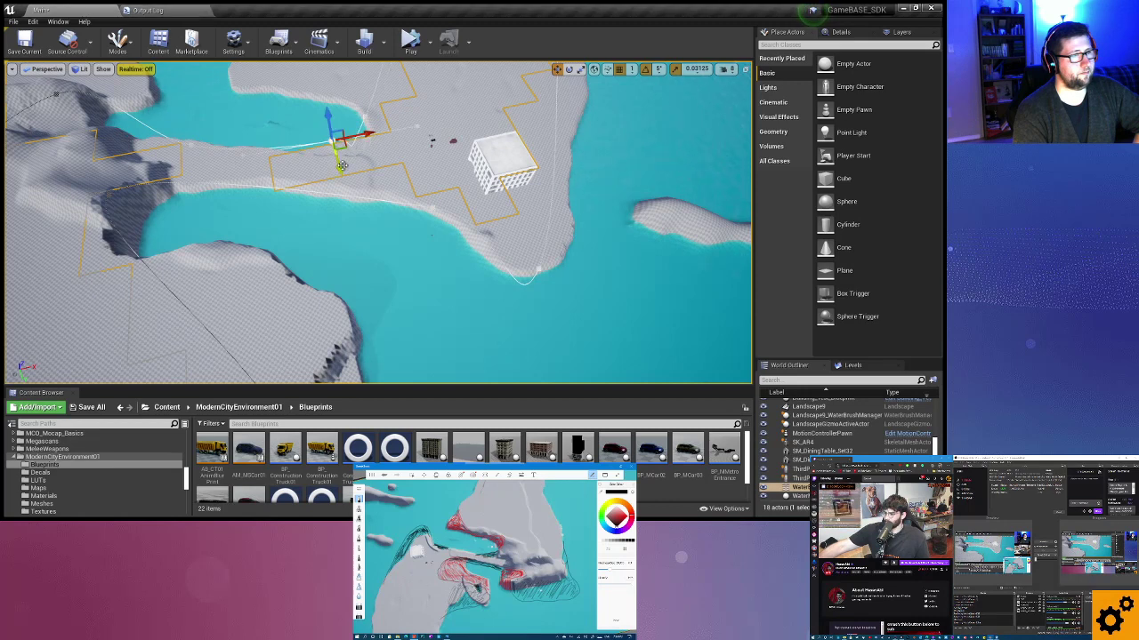
{"action": "left_click_drag", "start_coordinate": [339, 169], "coordinate": [338, 189]}
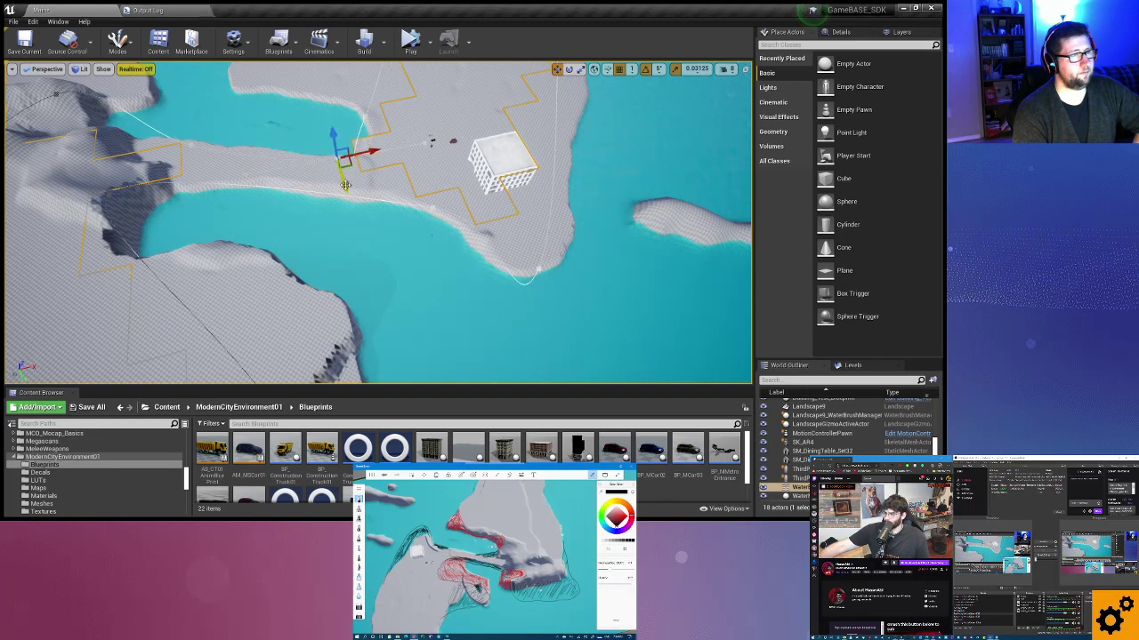
{"action": "mouse_move", "coordinate": [368, 118]}
{"action": "left_mouse_down"}
{"action": "mouse_move", "coordinate": [429, 107]}
{"action": "mouse_move", "coordinate": [397, 144]}
{"action": "left_mouse_up"}
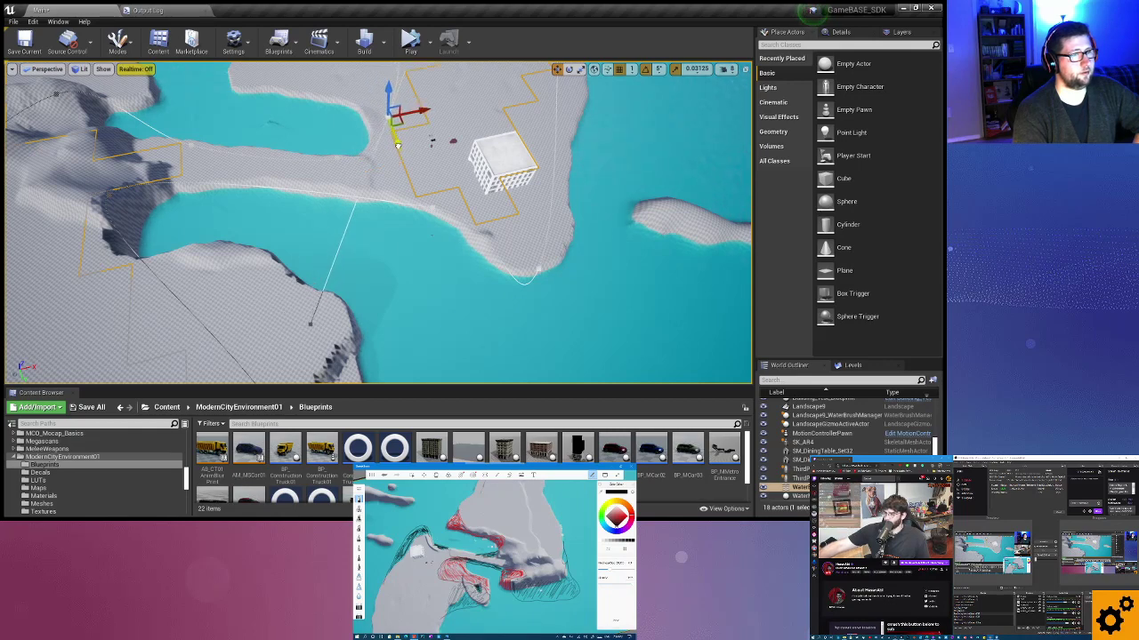
{"action": "mouse_move", "coordinate": [353, 142]}
{"action": "right_mouse_down"}
{"action": "mouse_move", "coordinate": [323, 126]}
{"action": "mouse_move", "coordinate": [414, 181]}
{"action": "right_mouse_up"}
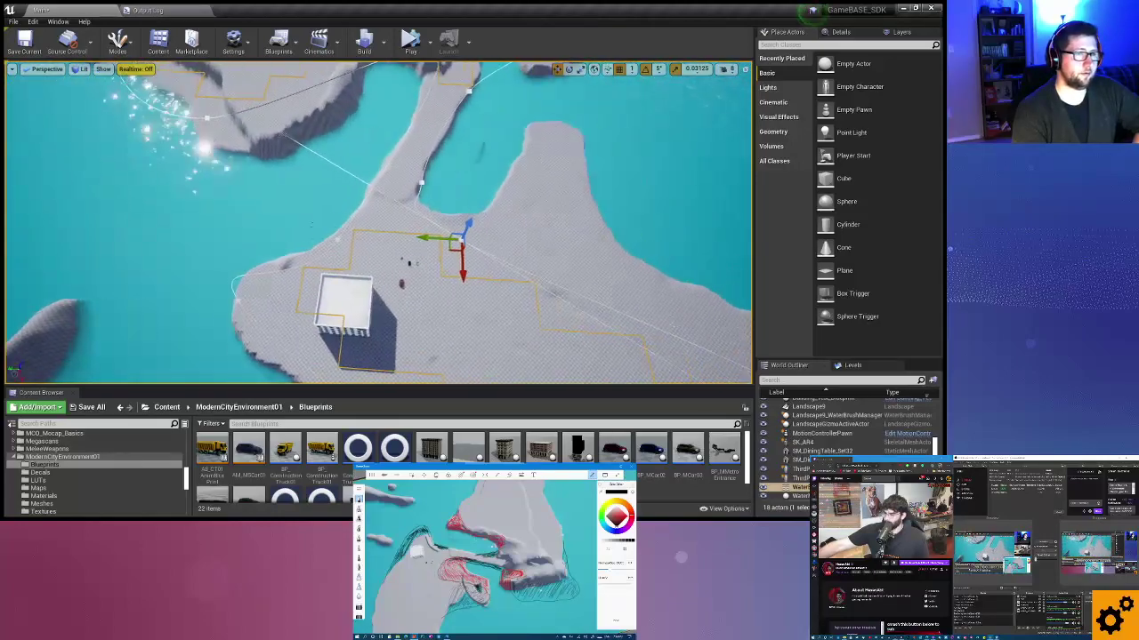
Nudge a shore spline point and pull the island's left-edge point down and outward.
{"action": "left_click", "coordinate": [411, 181]}
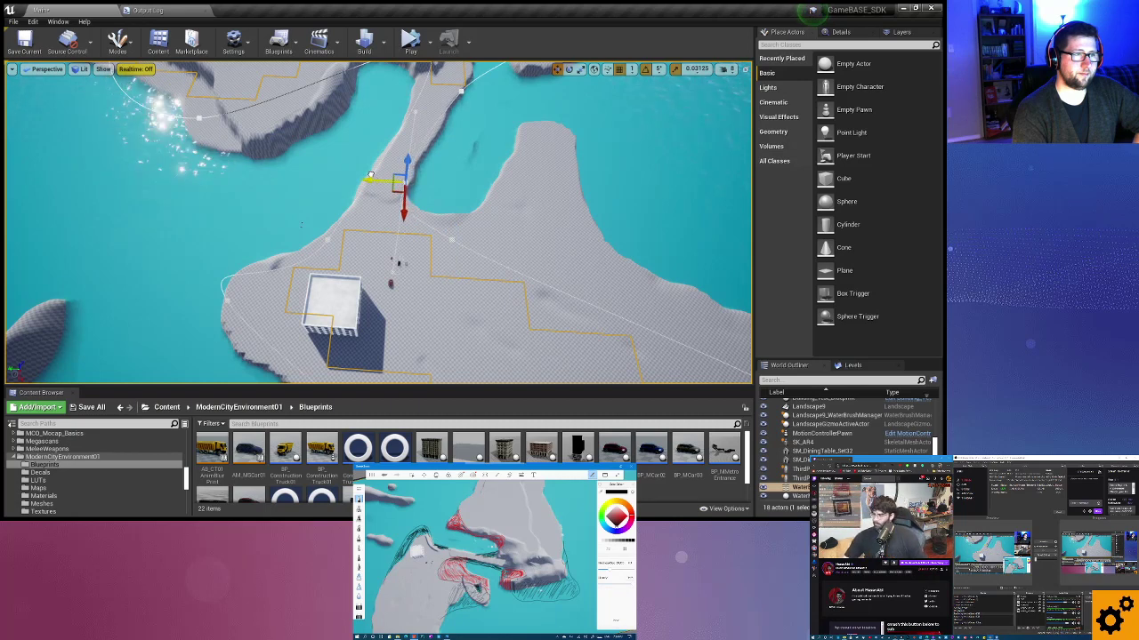
{"action": "left_click_drag", "start_coordinate": [376, 177], "coordinate": [369, 174]}
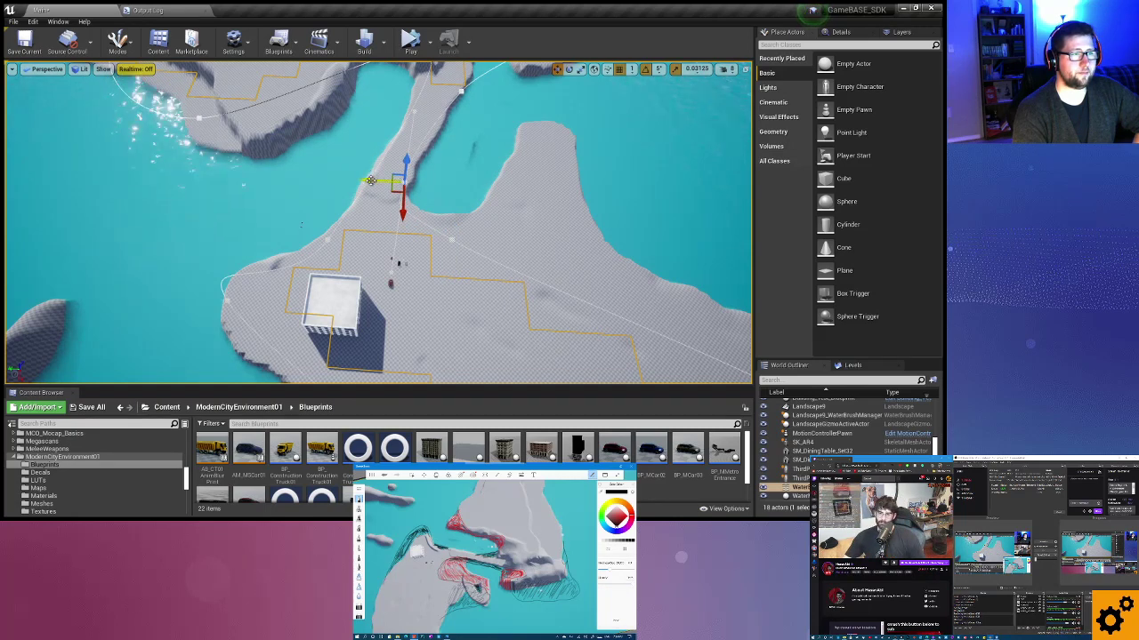
{"action": "left_click", "coordinate": [225, 299]}
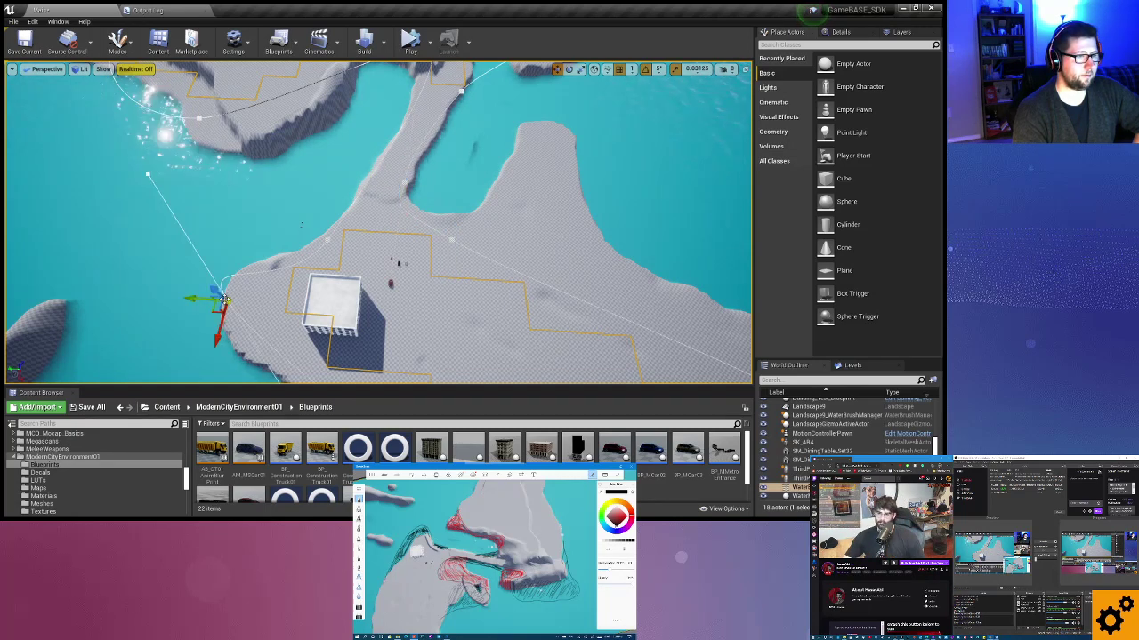
{"action": "left_click_drag", "start_coordinate": [211, 347], "coordinate": [204, 370]}
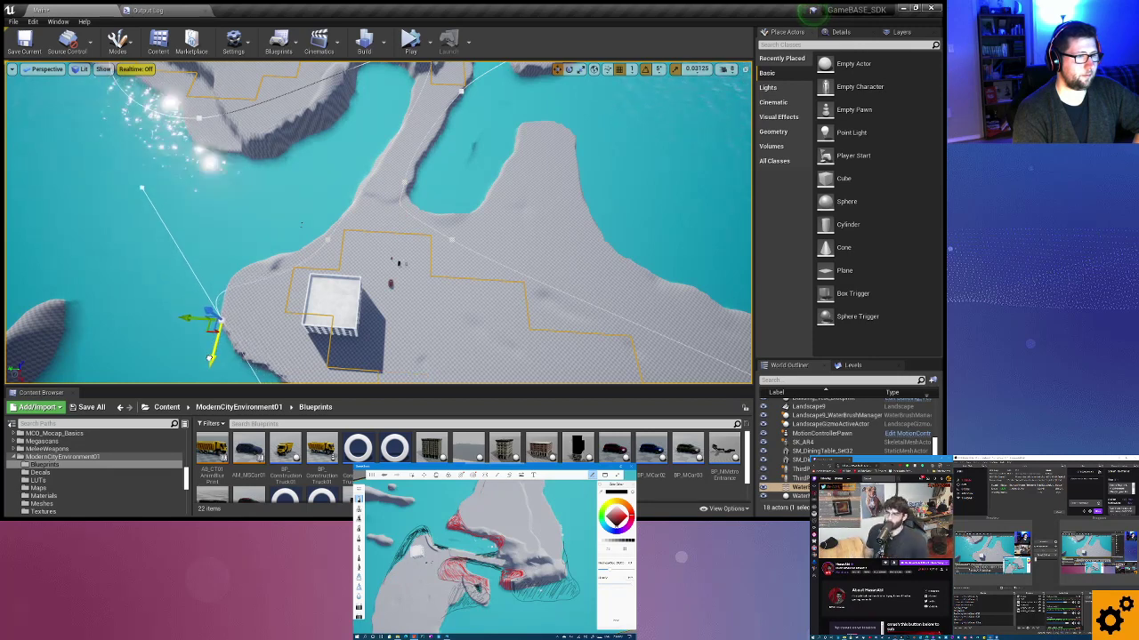
{"action": "left_click", "coordinate": [328, 241]}
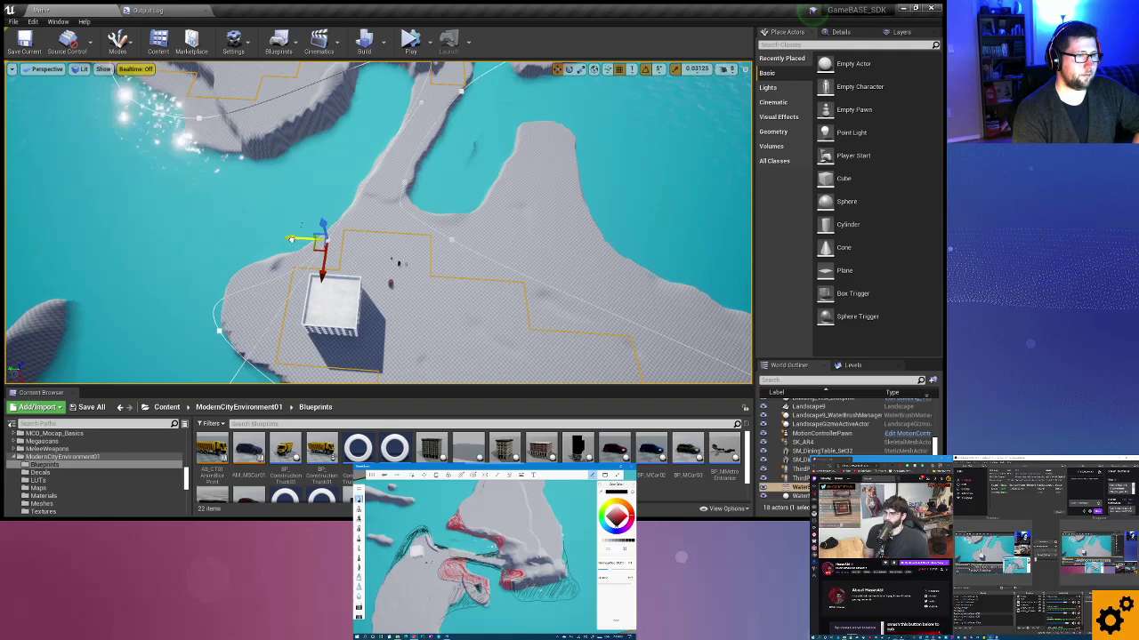
{"action": "left_click_drag", "start_coordinate": [291, 239], "coordinate": [294, 240]}
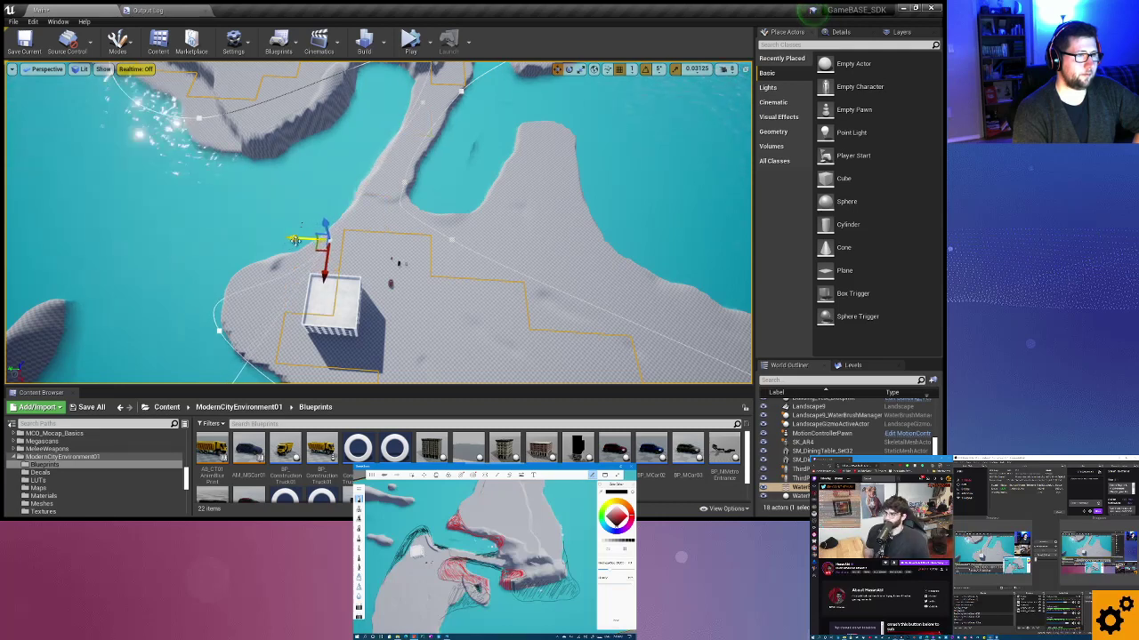
Delete the unwanted spline point and move the neighbouring points up onto the shoreline.
{"action": "key", "text": "Delete"}
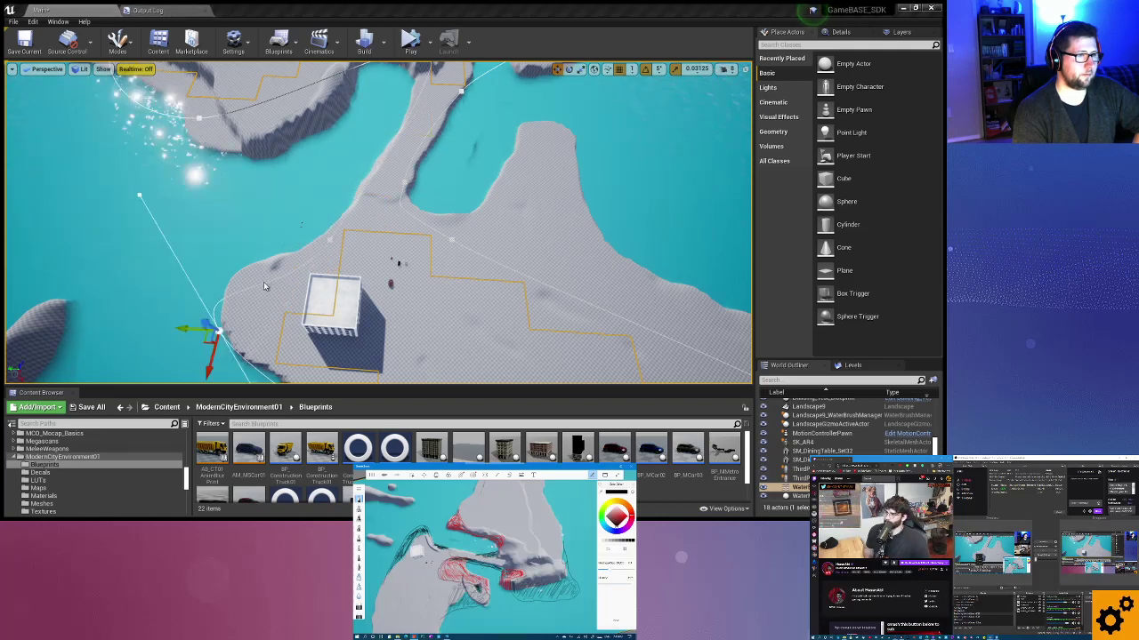
{"action": "left_click_drag", "start_coordinate": [282, 296], "coordinate": [253, 297]}
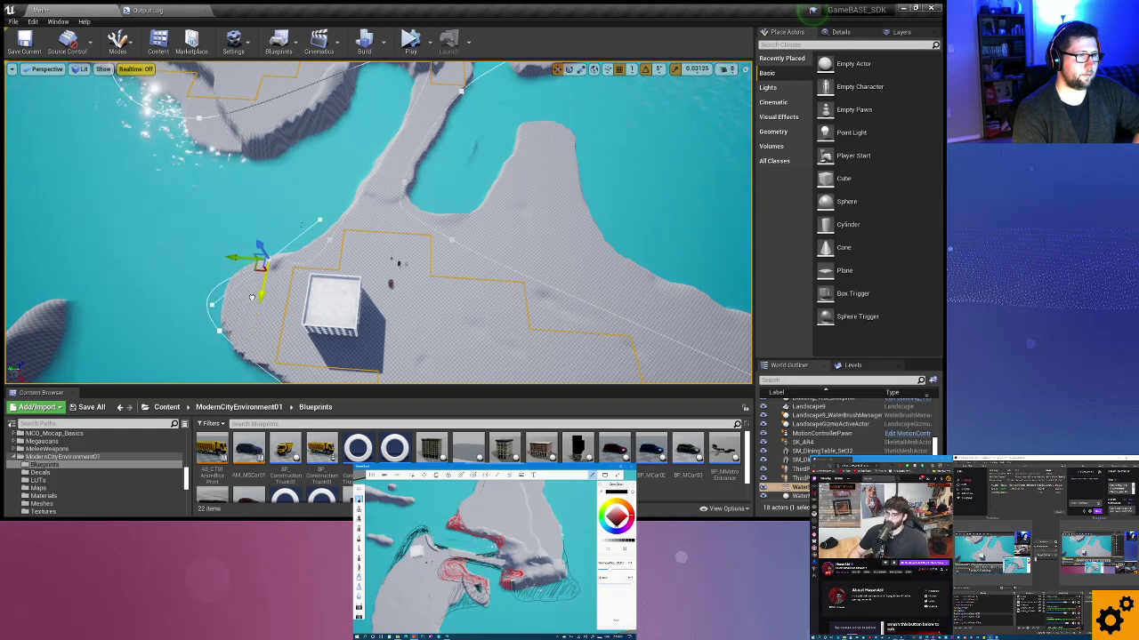
{"action": "left_click", "coordinate": [327, 238]}
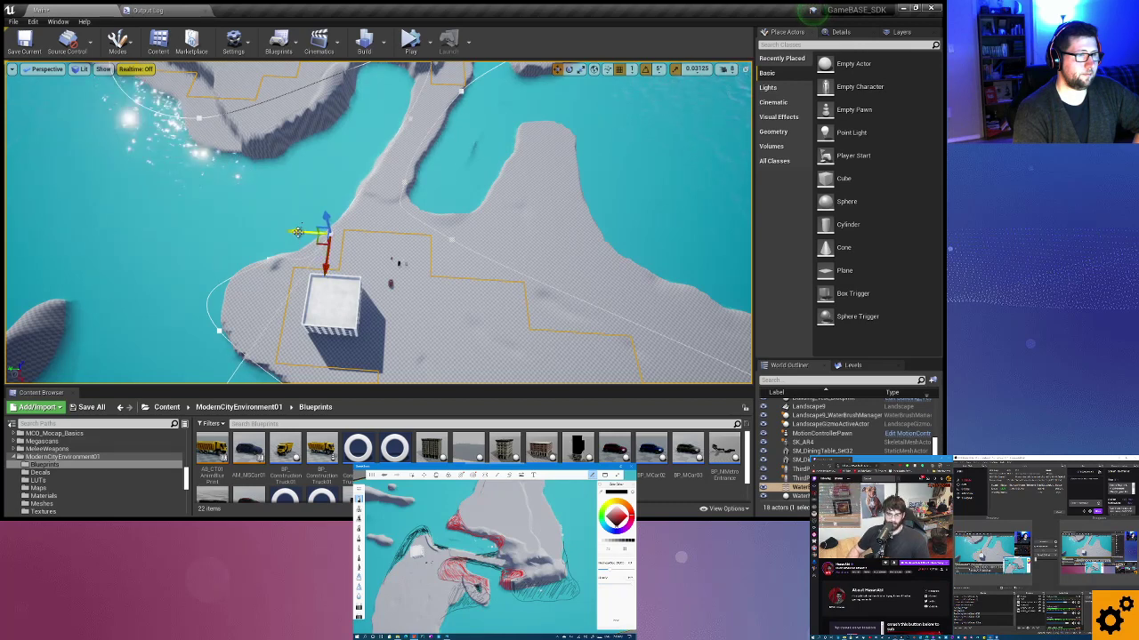
{"action": "left_click_drag", "start_coordinate": [323, 278], "coordinate": [313, 225]}
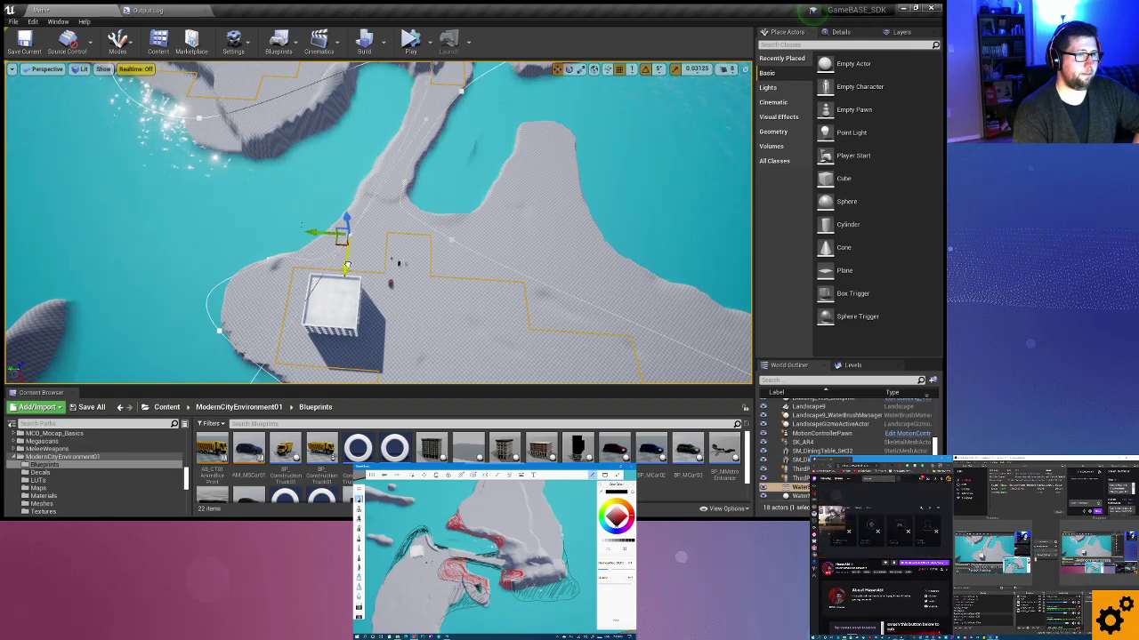
{"action": "left_click_drag", "start_coordinate": [347, 263], "coordinate": [356, 238]}
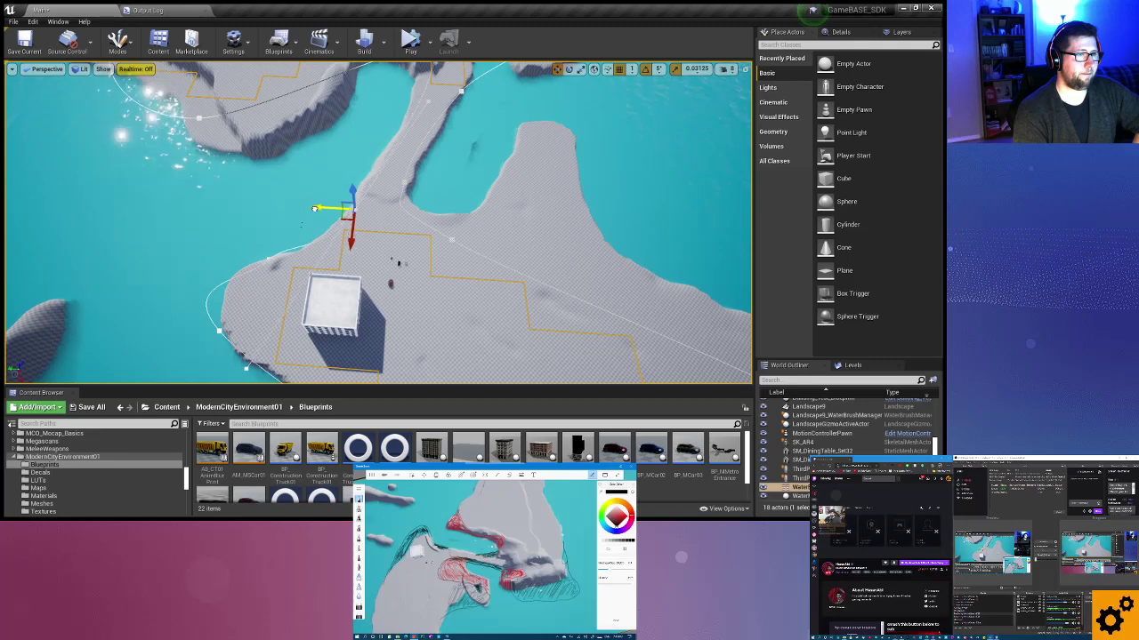
Pull the left-shore spline point down toward the shore, then deselect the water spline.
{"action": "left_click", "coordinate": [262, 261]}
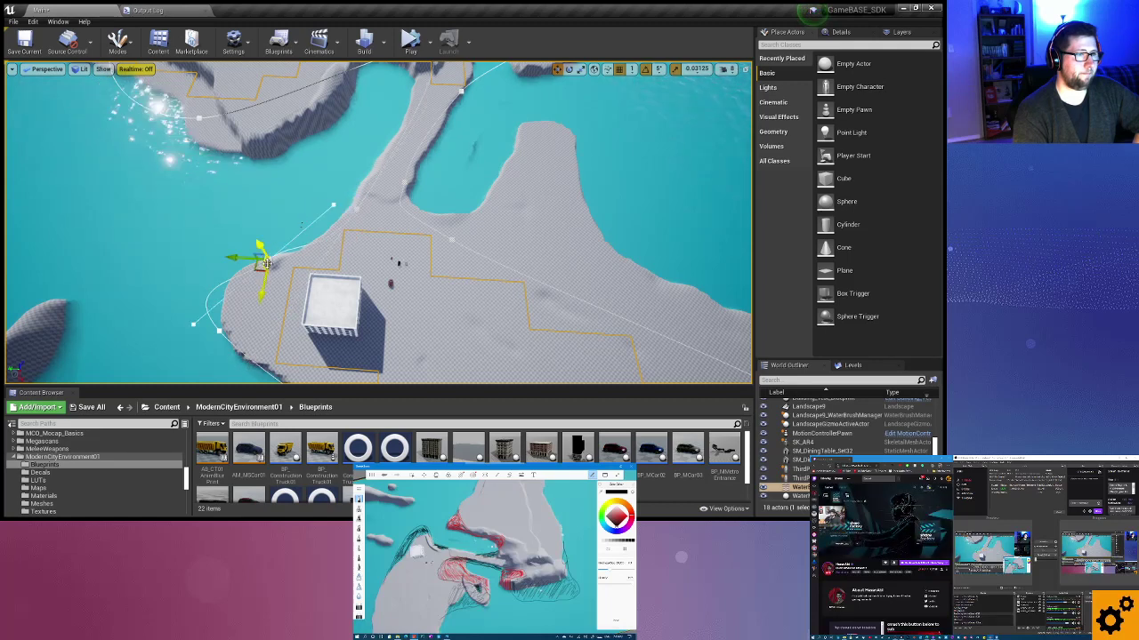
{"action": "left_click_drag", "start_coordinate": [263, 297], "coordinate": [225, 335]}
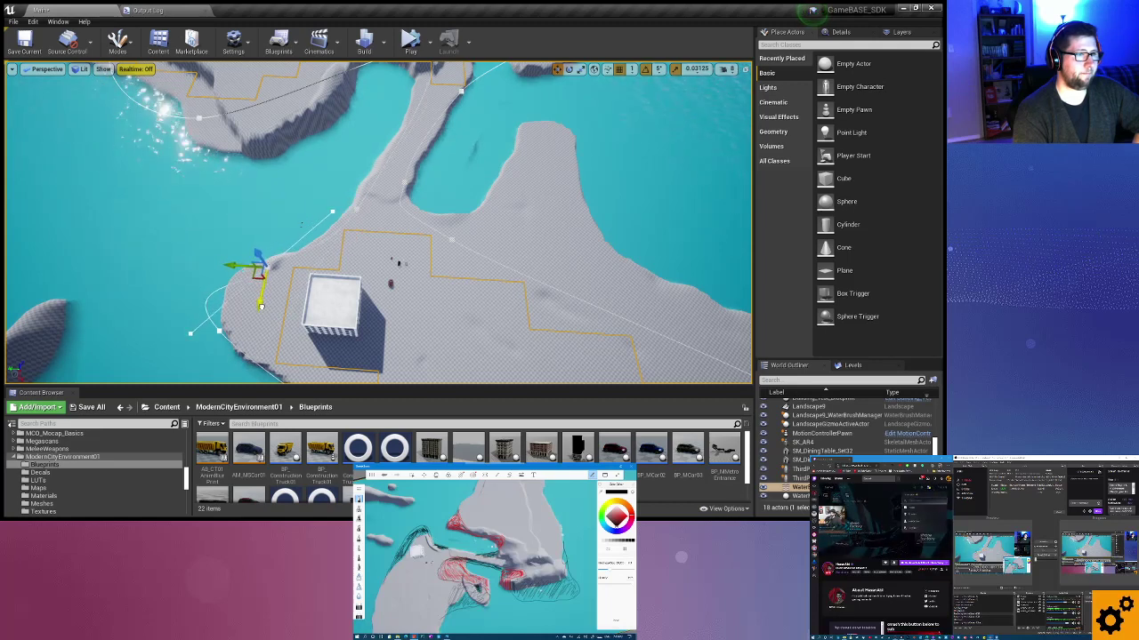
{"action": "left_click_drag", "start_coordinate": [233, 265], "coordinate": [210, 334]}
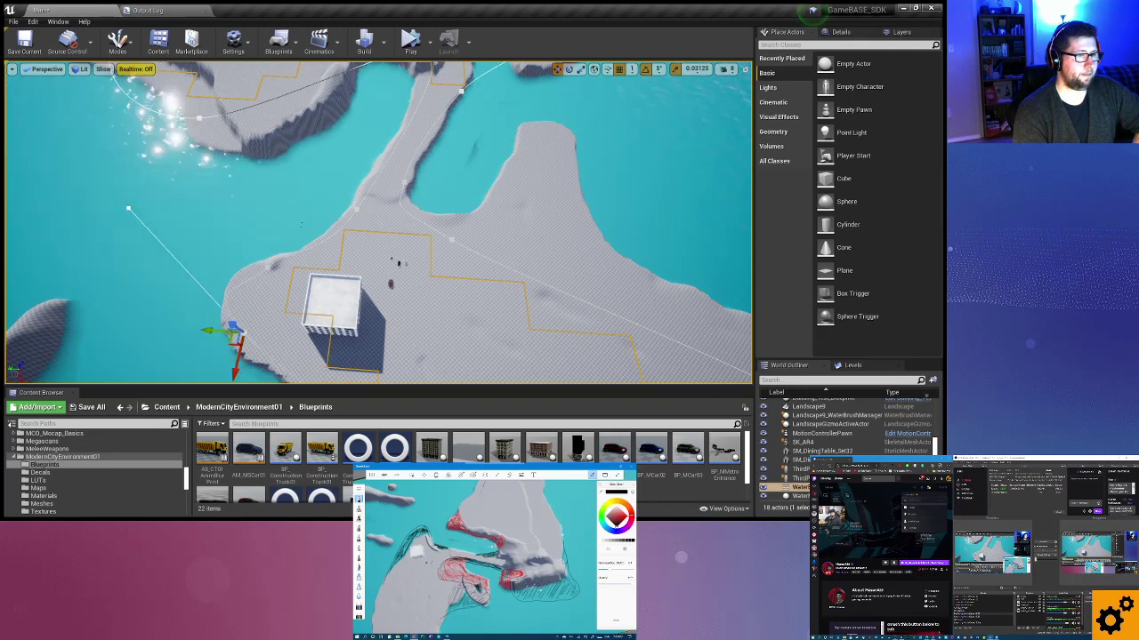
{"action": "left_click", "coordinate": [299, 328]}
{"action": "right_click_drag", "start_coordinate": [299, 328], "coordinate": [306, 322]}
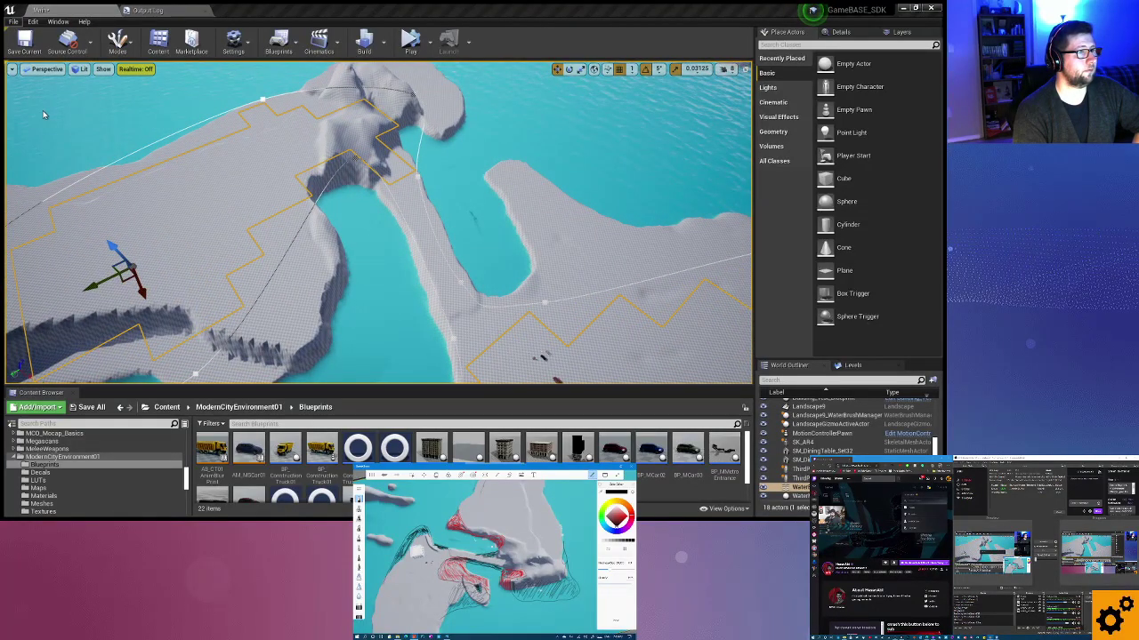
Select the southern island's water spline, frame it, and pull a point down to the shoreline.
{"action": "right_click_drag", "start_coordinate": [384, 242], "coordinate": [383, 204]}
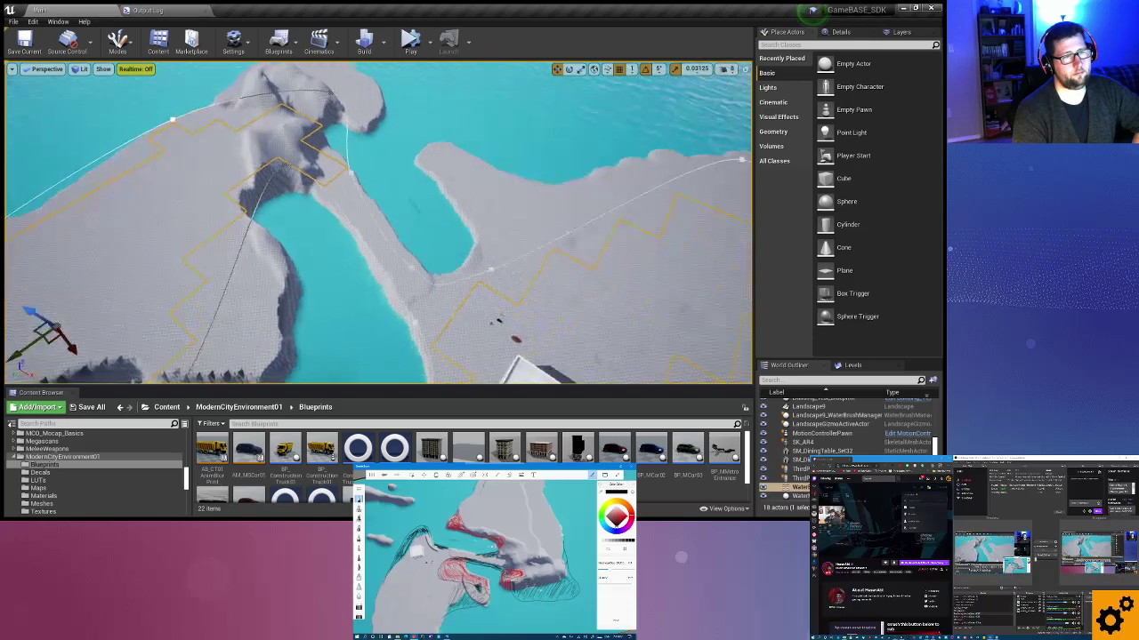
{"action": "right_click_drag", "start_coordinate": [464, 291], "coordinate": [416, 287]}
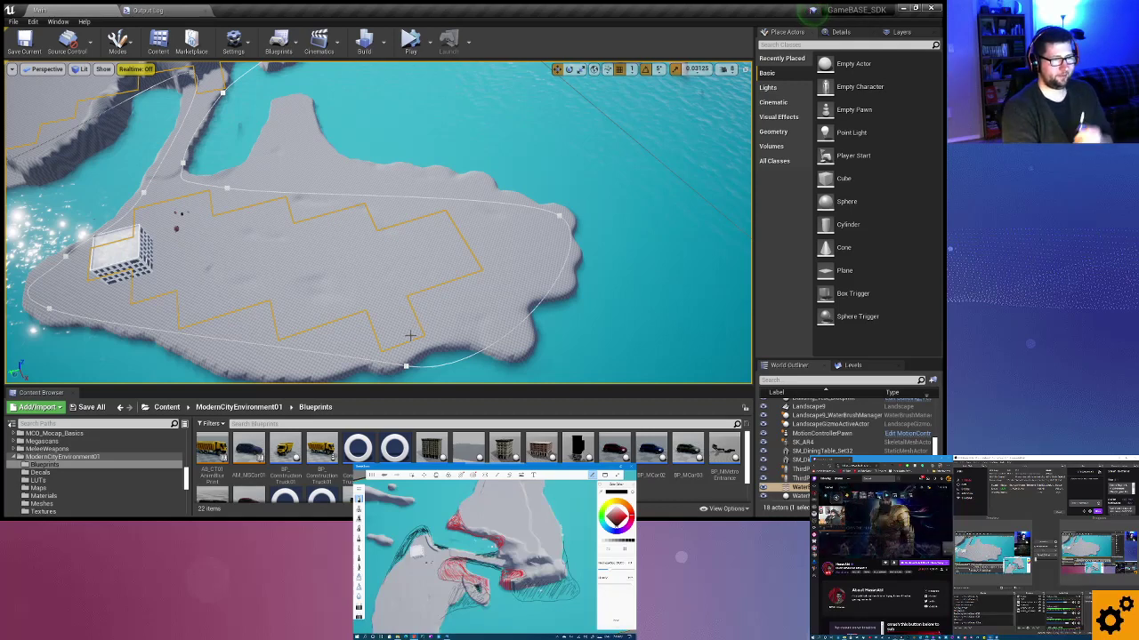
{"action": "left_click", "coordinate": [243, 342]}
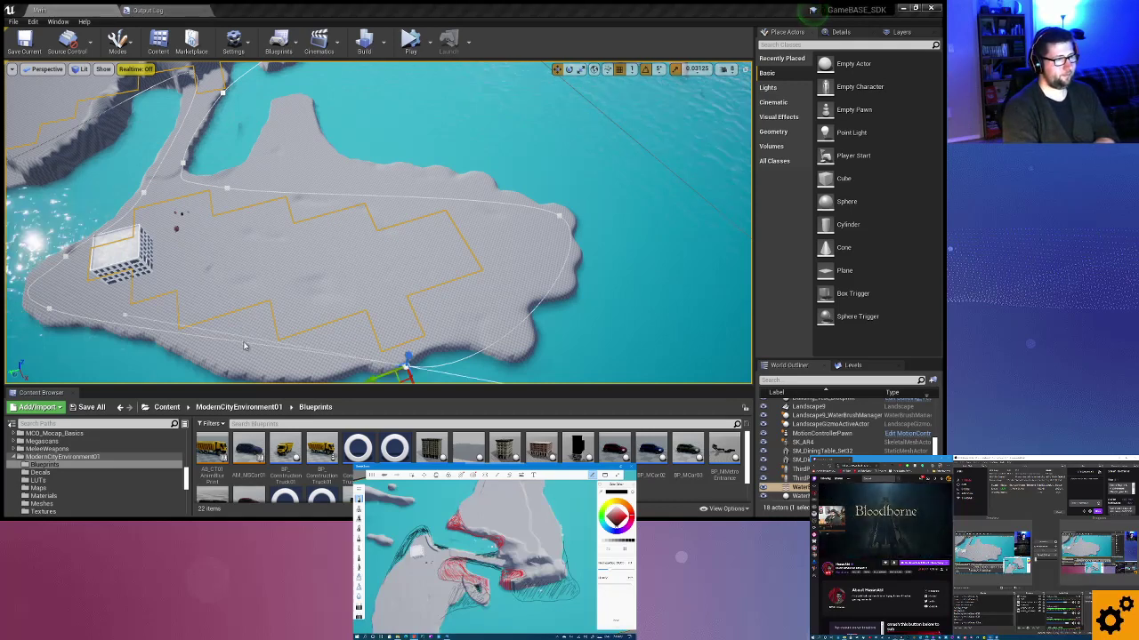
{"action": "key", "text": "f"}
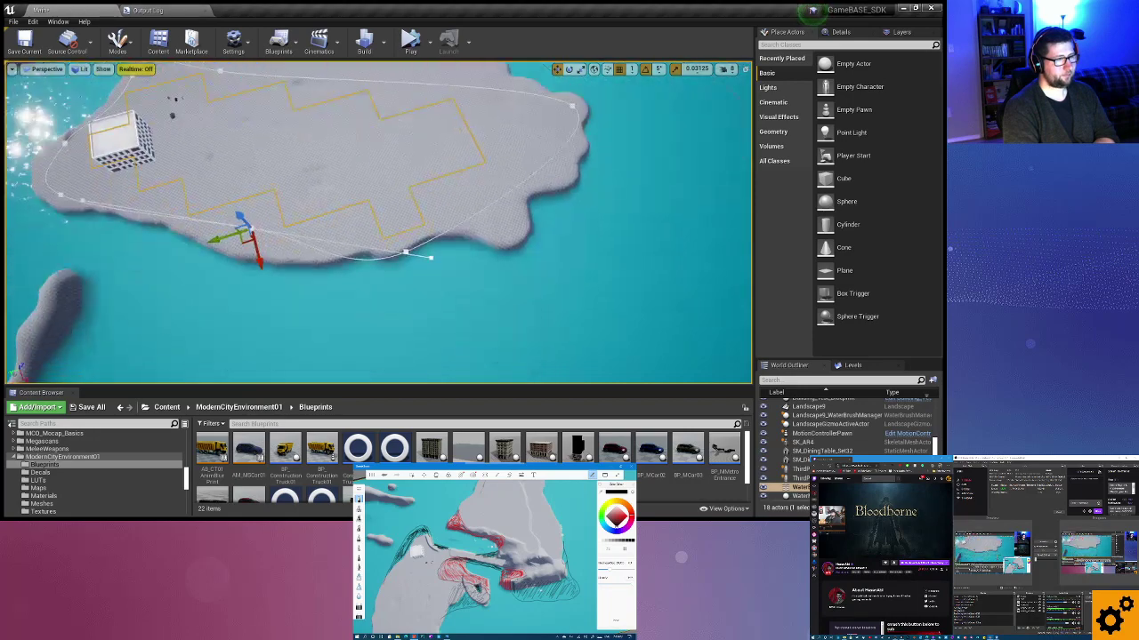
{"action": "left_click_drag", "start_coordinate": [259, 259], "coordinate": [254, 294]}
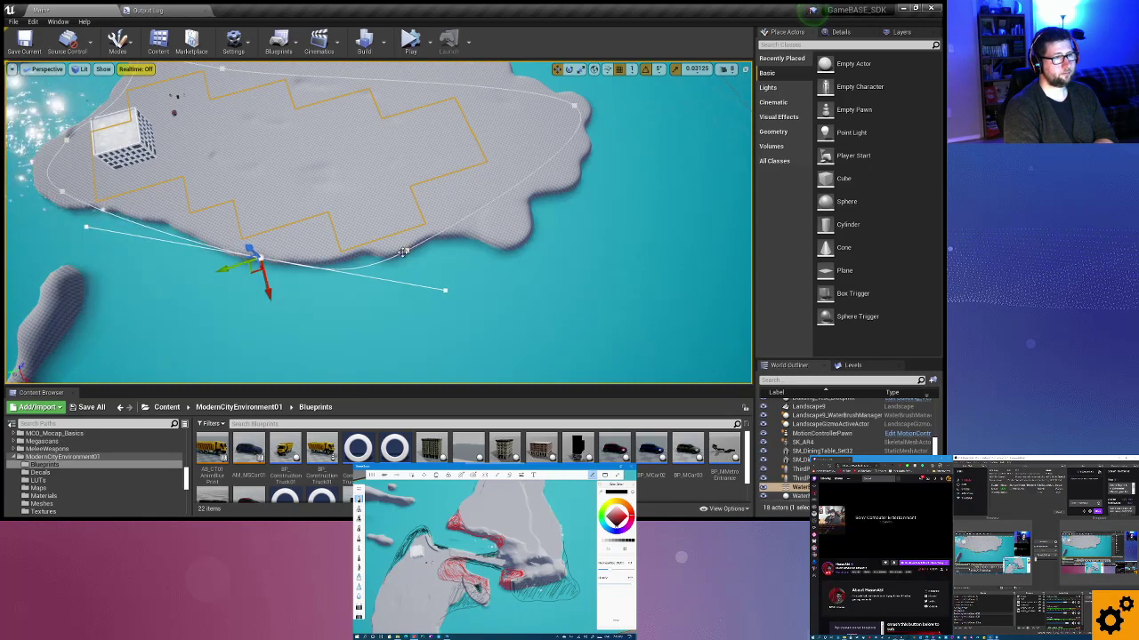
Slide a spline point right and then back left along the shore.
{"action": "left_click_drag", "start_coordinate": [374, 222], "coordinate": [426, 222], "text": "alt"}
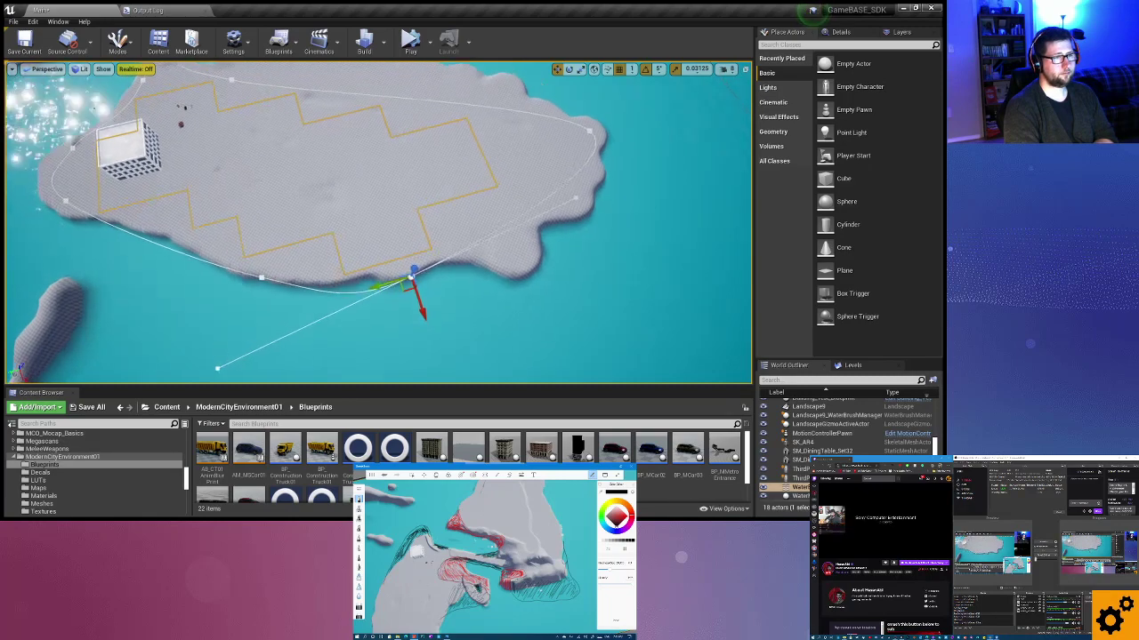
{"action": "mouse_move", "coordinate": [442, 323]}
{"action": "left_mouse_down", "text": "alt"}
{"action": "mouse_move", "coordinate": [480, 324]}
{"action": "mouse_move", "coordinate": [438, 307]}
{"action": "left_mouse_up", "text": "alt"}
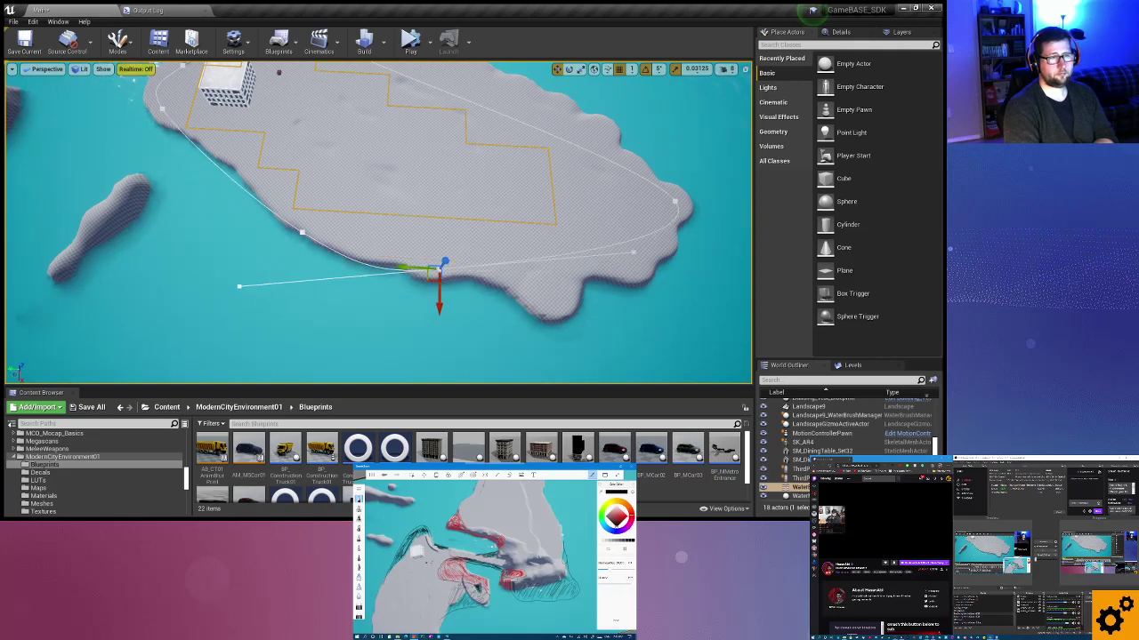
{"action": "mouse_move", "coordinate": [438, 269]}
{"action": "left_mouse_down"}
{"action": "mouse_move", "coordinate": [594, 259]}
{"action": "mouse_move", "coordinate": [589, 359]}
{"action": "left_mouse_up"}
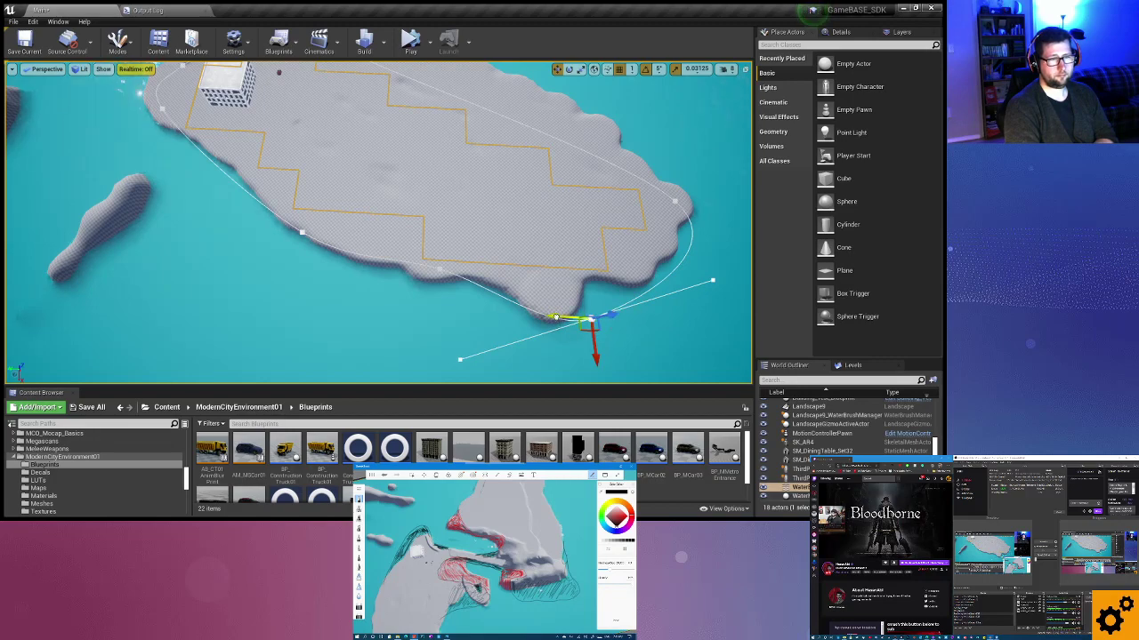
{"action": "left_click_drag", "start_coordinate": [554, 317], "coordinate": [514, 314]}
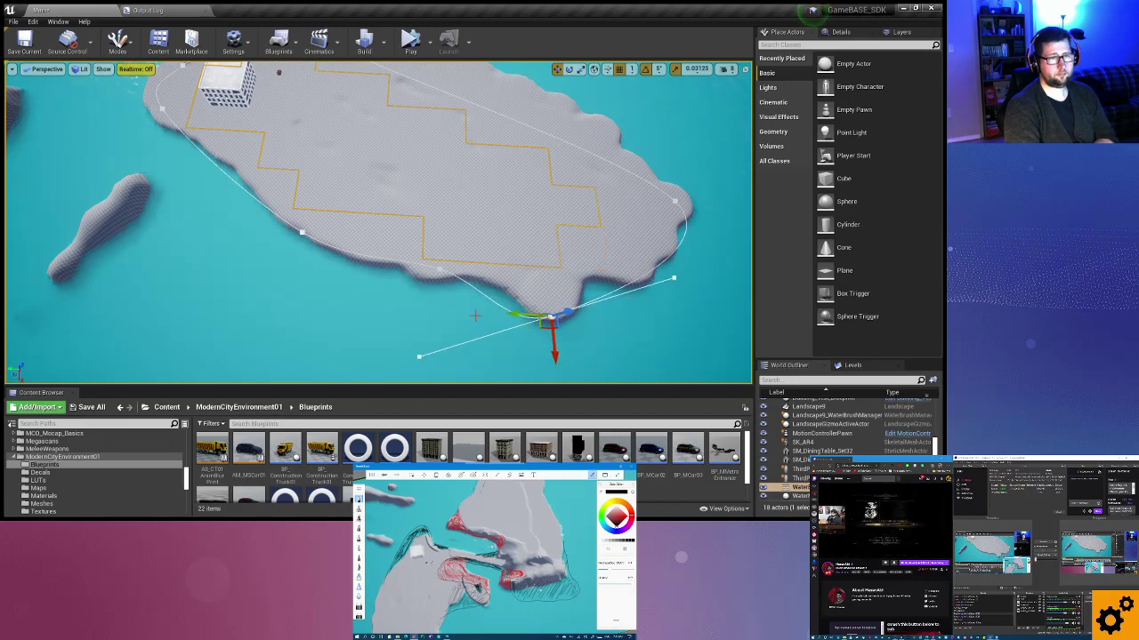
{"action": "right_click_drag", "start_coordinate": [475, 315], "coordinate": [475, 315]}
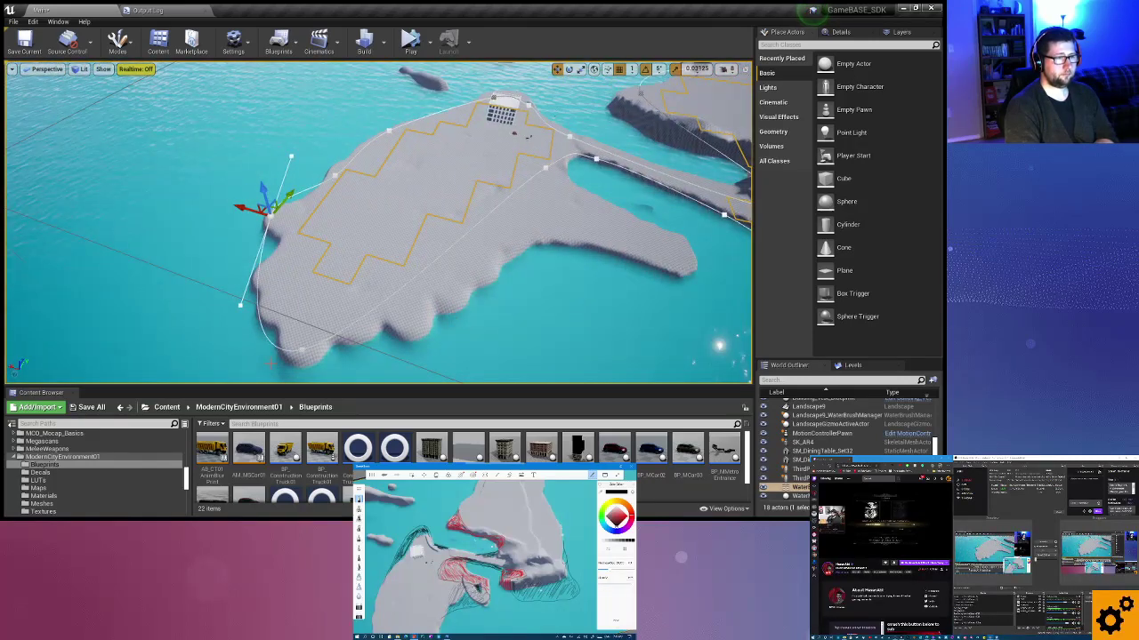
Move the lower spline point right, then left and down along the shoreline.
{"action": "left_click", "coordinate": [280, 345]}
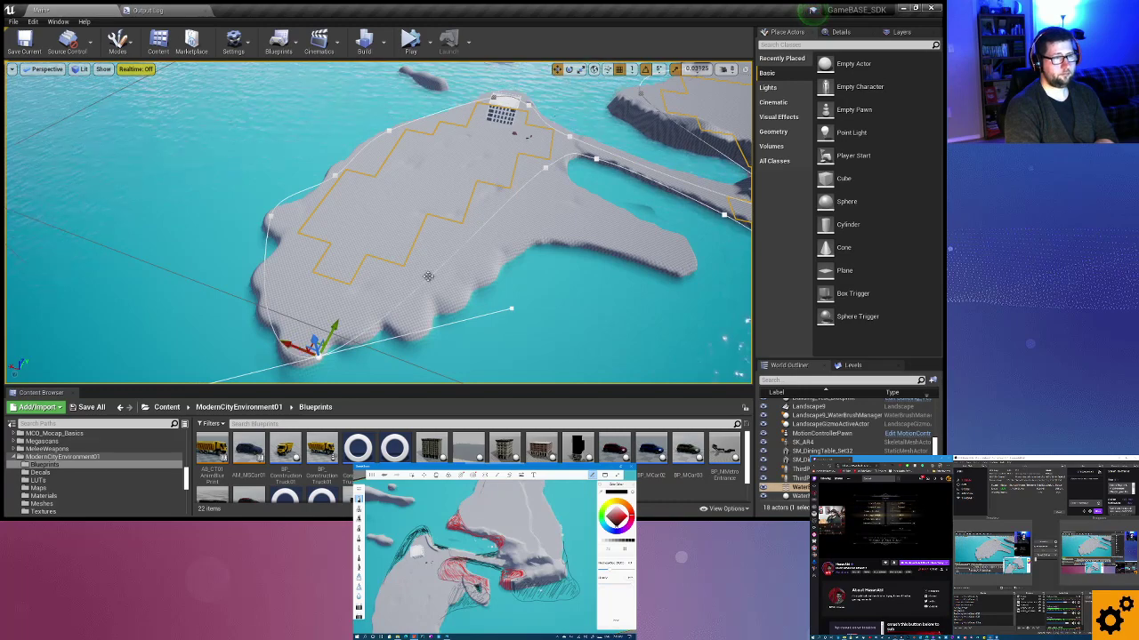
{"action": "left_click", "coordinate": [457, 255]}
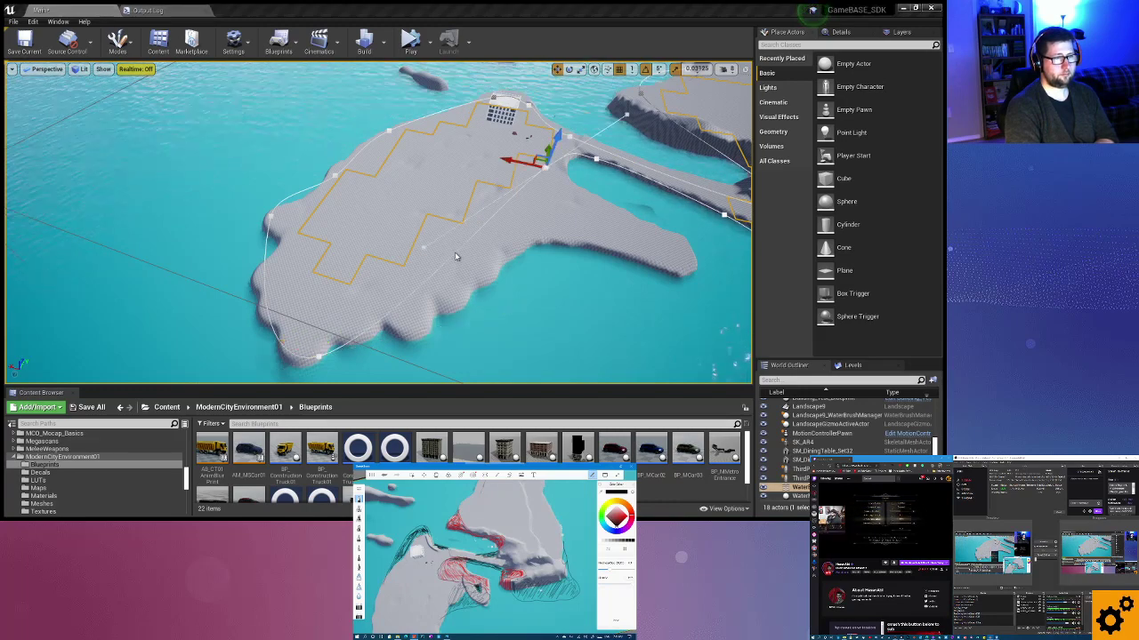
{"action": "left_click", "coordinate": [423, 246]}
{"action": "mouse_move", "coordinate": [382, 246]}
{"action": "left_mouse_down"}
{"action": "mouse_move", "coordinate": [458, 266]}
{"action": "mouse_move", "coordinate": [481, 259]}
{"action": "left_mouse_up"}
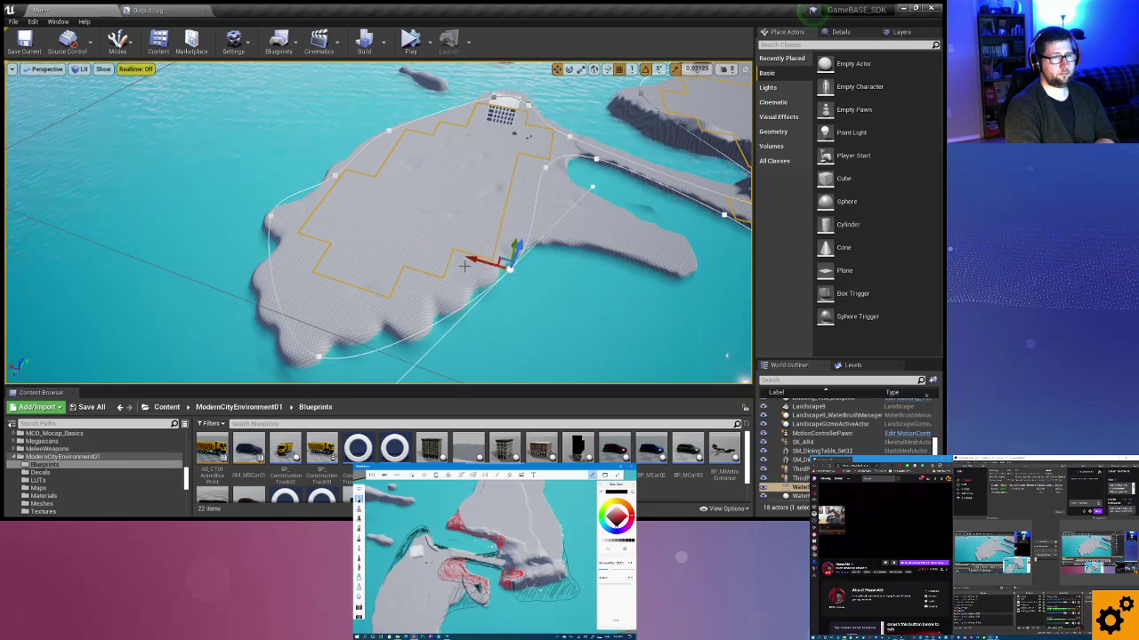
{"action": "right_click_drag", "start_coordinate": [481, 260], "coordinate": [427, 267]}
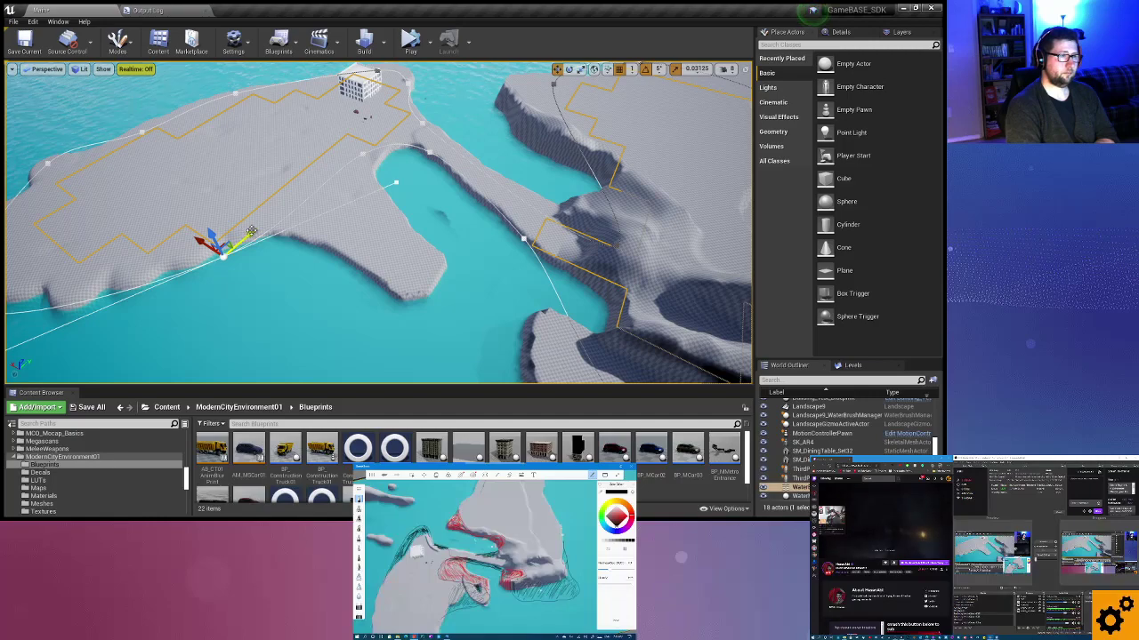
{"action": "left_click_drag", "start_coordinate": [252, 232], "coordinate": [152, 259]}
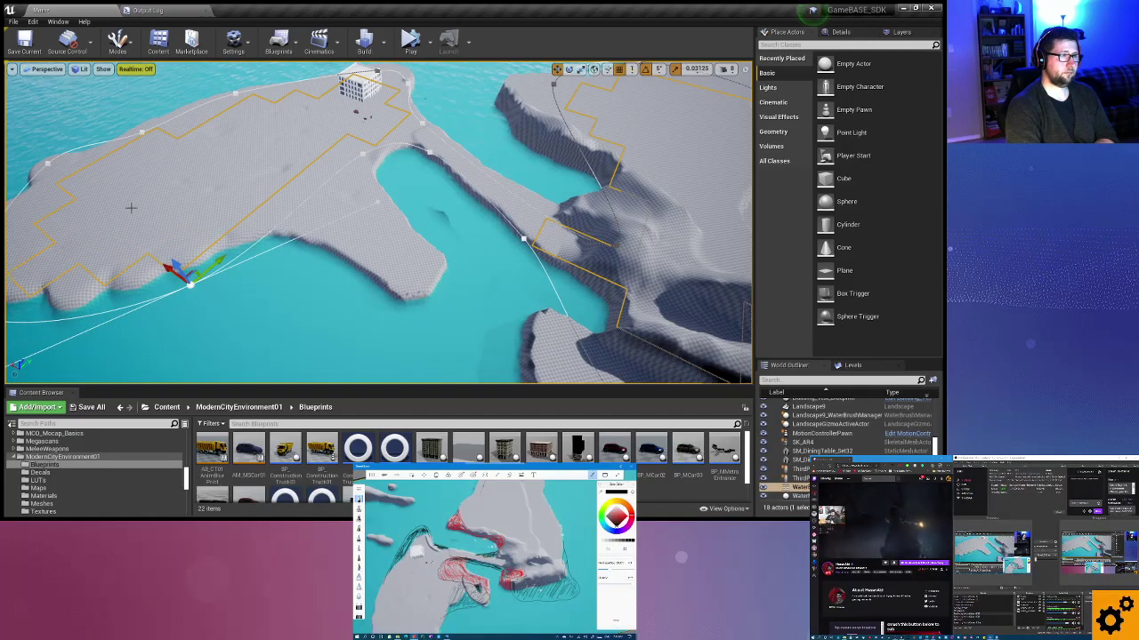
Add a new spline point from the island's right-side point and slide a lower-shore point along the coast.
{"action": "key", "text": "f"}
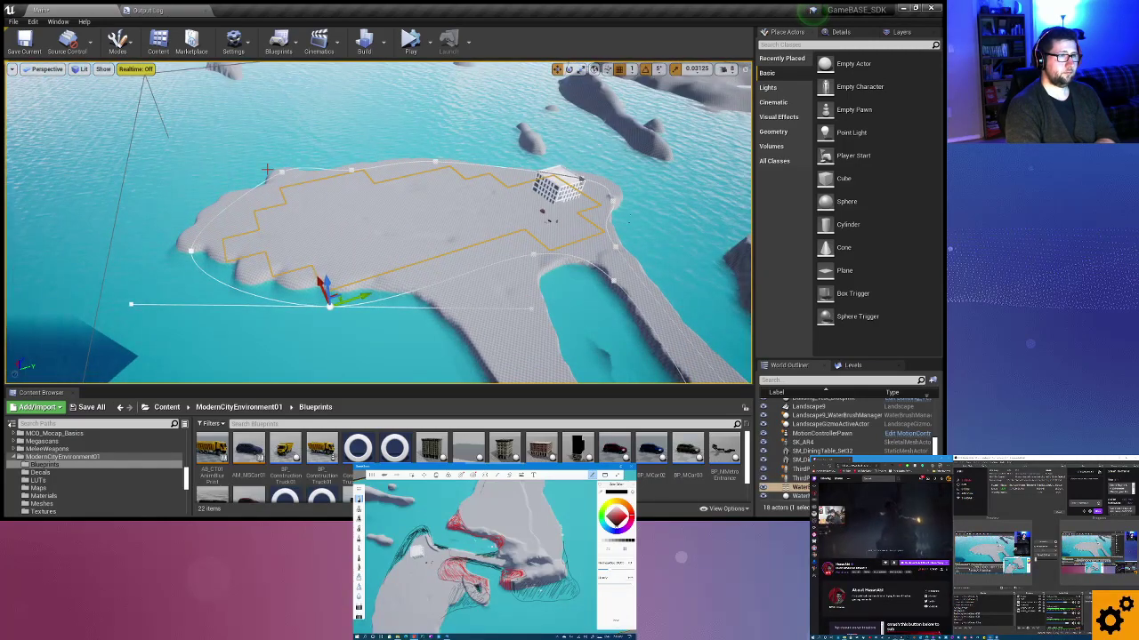
{"action": "left_click", "coordinate": [271, 175]}
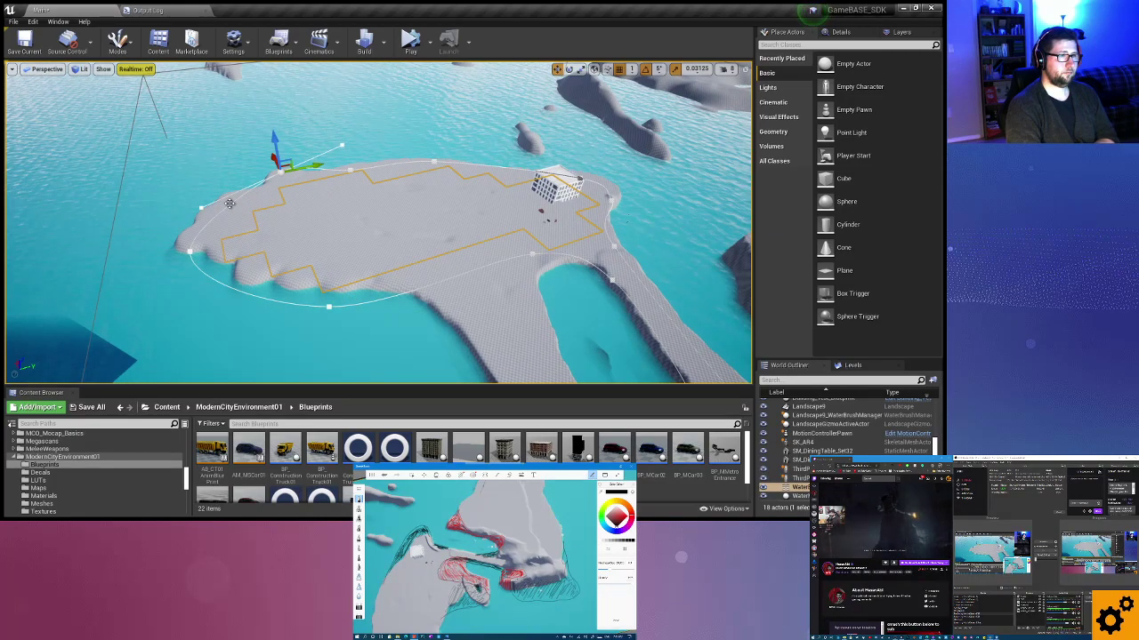
{"action": "left_click", "coordinate": [457, 273]}
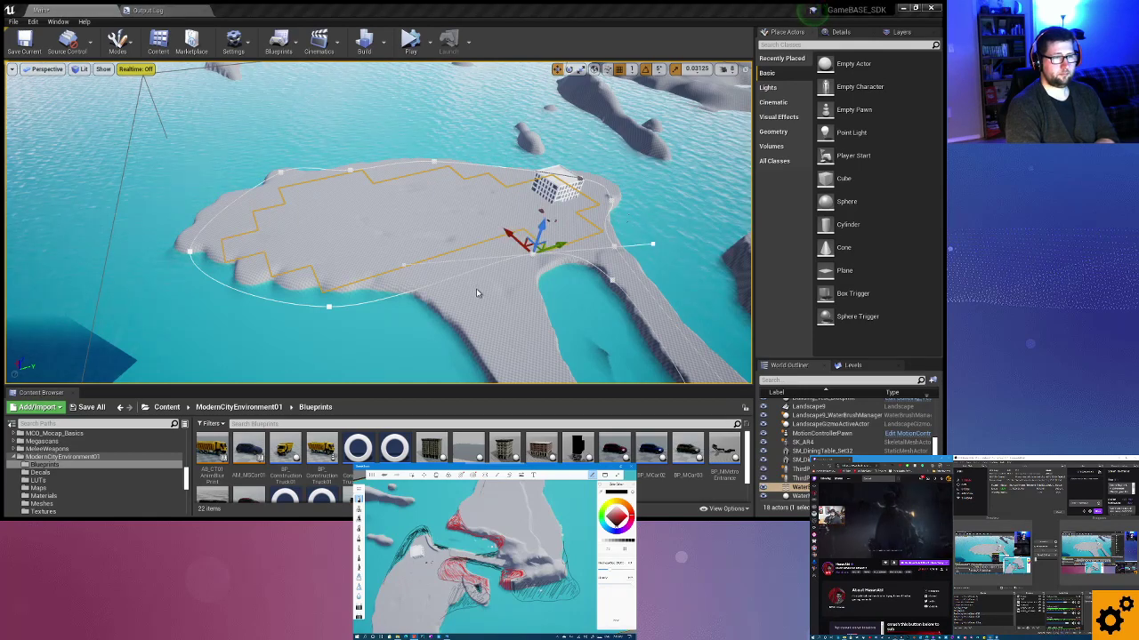
{"action": "mouse_move", "coordinate": [534, 244]}
{"action": "left_mouse_down", "text": "alt"}
{"action": "mouse_move", "coordinate": [470, 268]}
{"action": "mouse_move", "coordinate": [474, 309]}
{"action": "left_mouse_up", "text": "alt"}
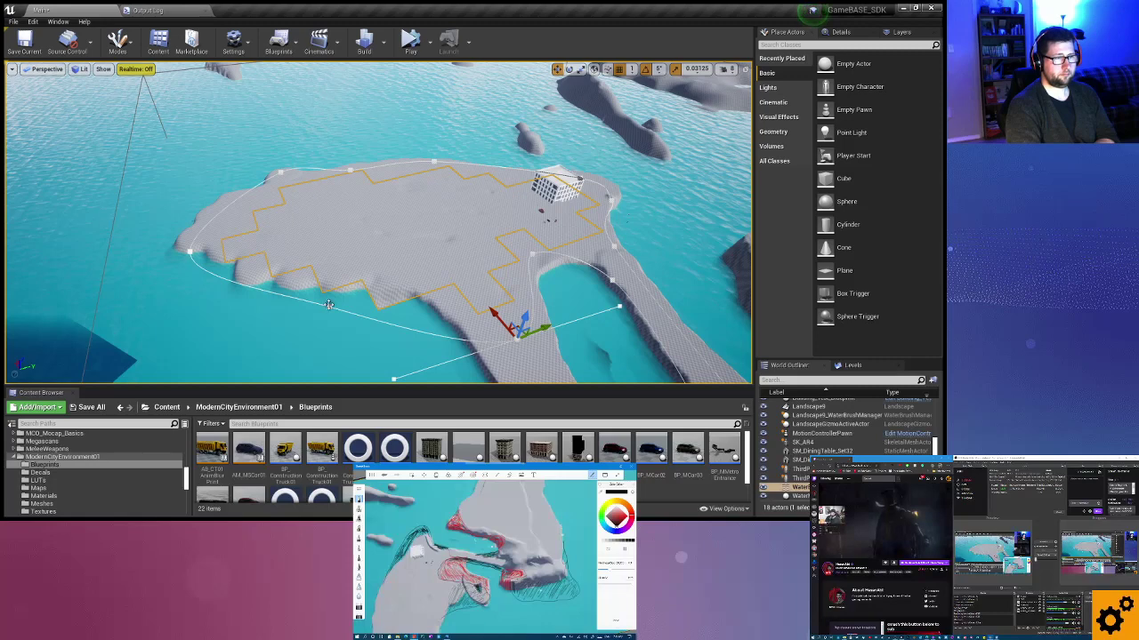
{"action": "left_click", "coordinate": [331, 307]}
{"action": "left_click_drag", "start_coordinate": [368, 295], "coordinate": [399, 286]}
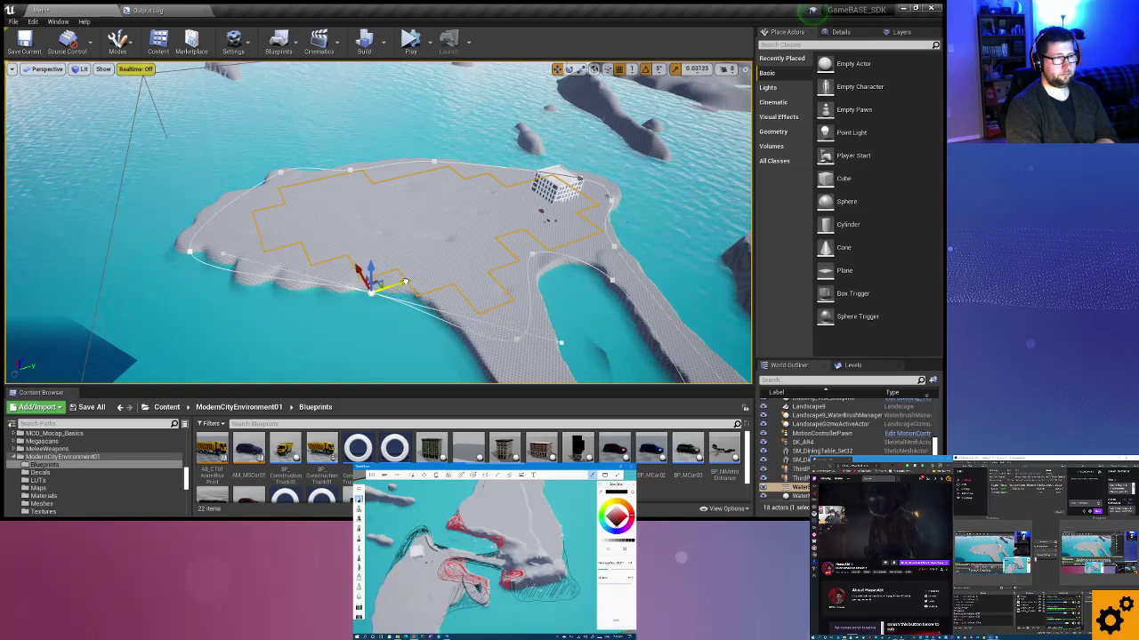
{"action": "right_click_drag", "start_coordinate": [385, 216], "coordinate": [385, 217]}
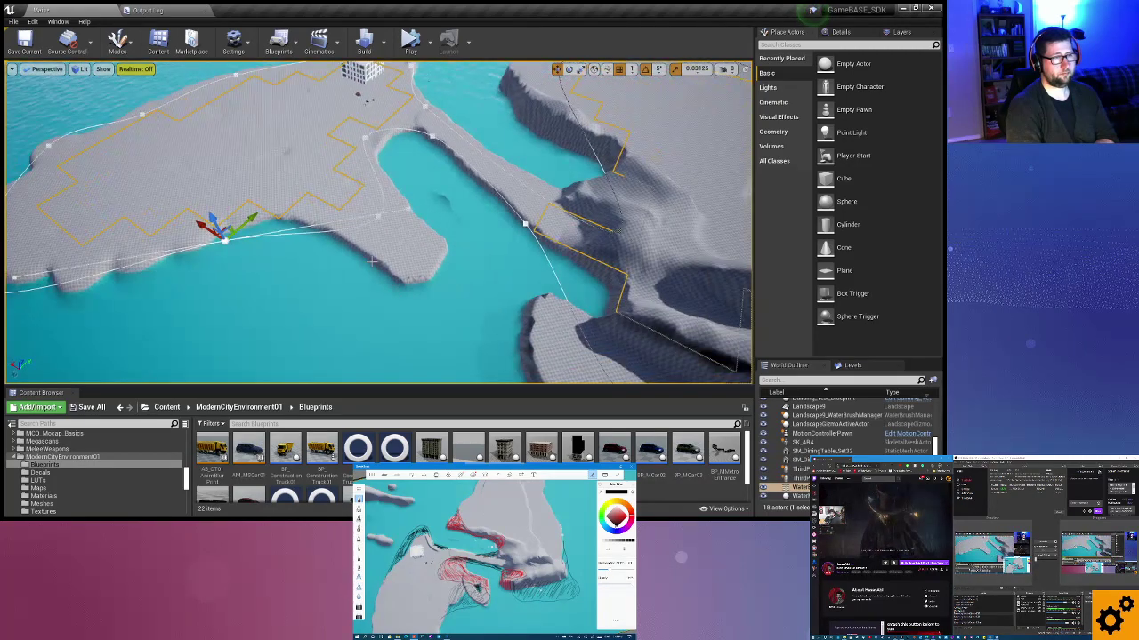
Move the inlet point toward the peninsula tip, and set the left-shore and tip points on the coastline.
{"action": "left_click", "coordinate": [381, 217]}
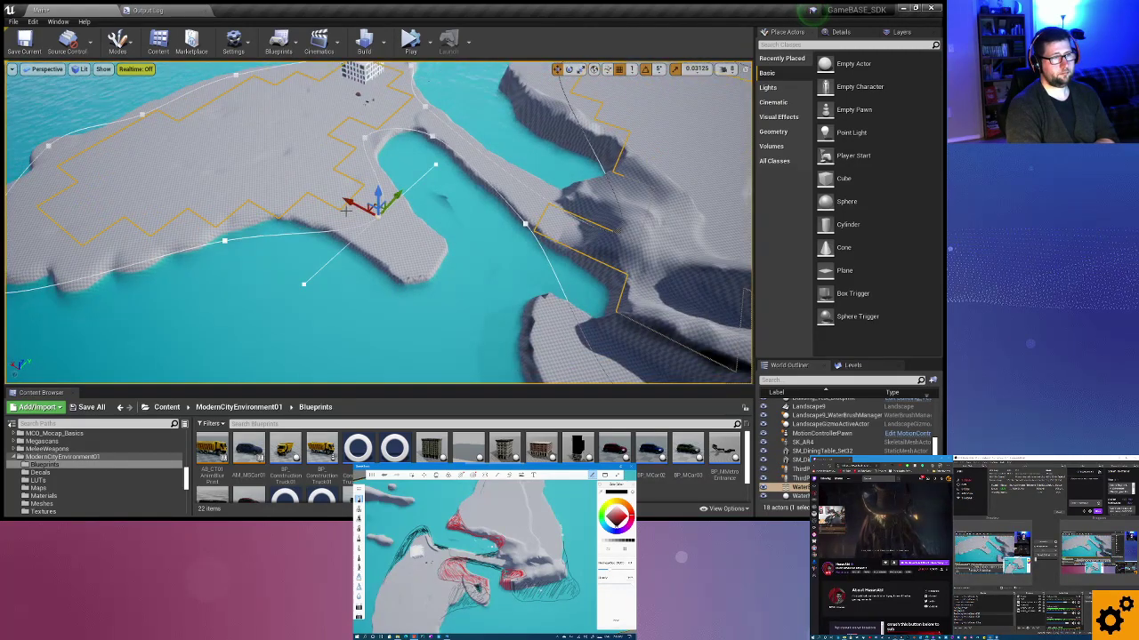
{"action": "left_click_drag", "start_coordinate": [346, 207], "coordinate": [485, 203]}
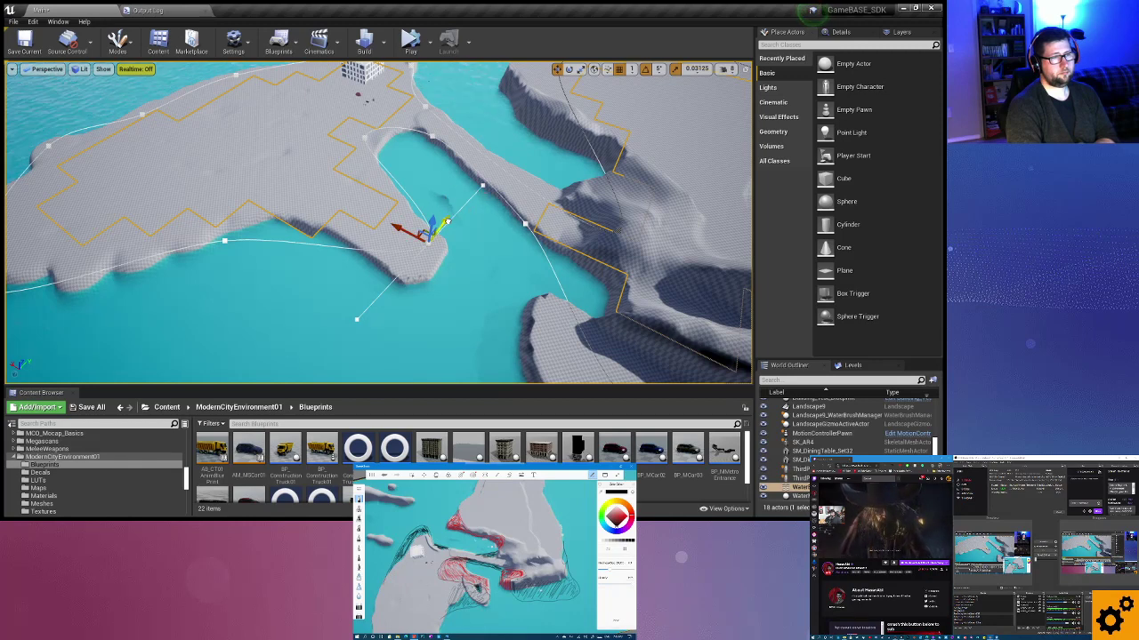
{"action": "left_click_drag", "start_coordinate": [446, 222], "coordinate": [375, 240]}
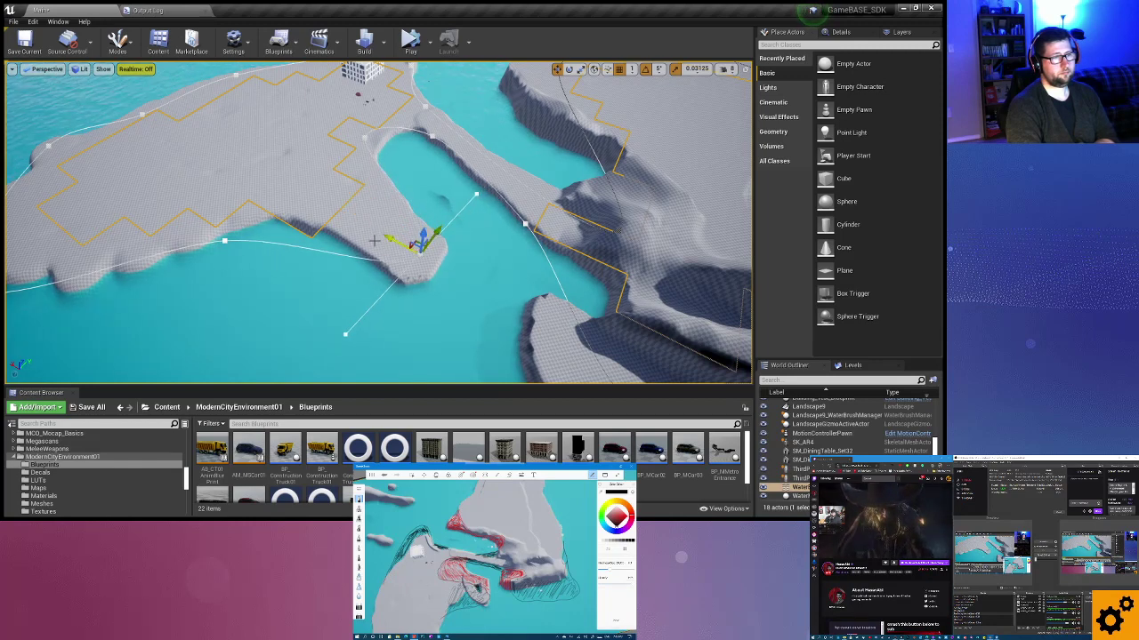
{"action": "left_click", "coordinate": [224, 241]}
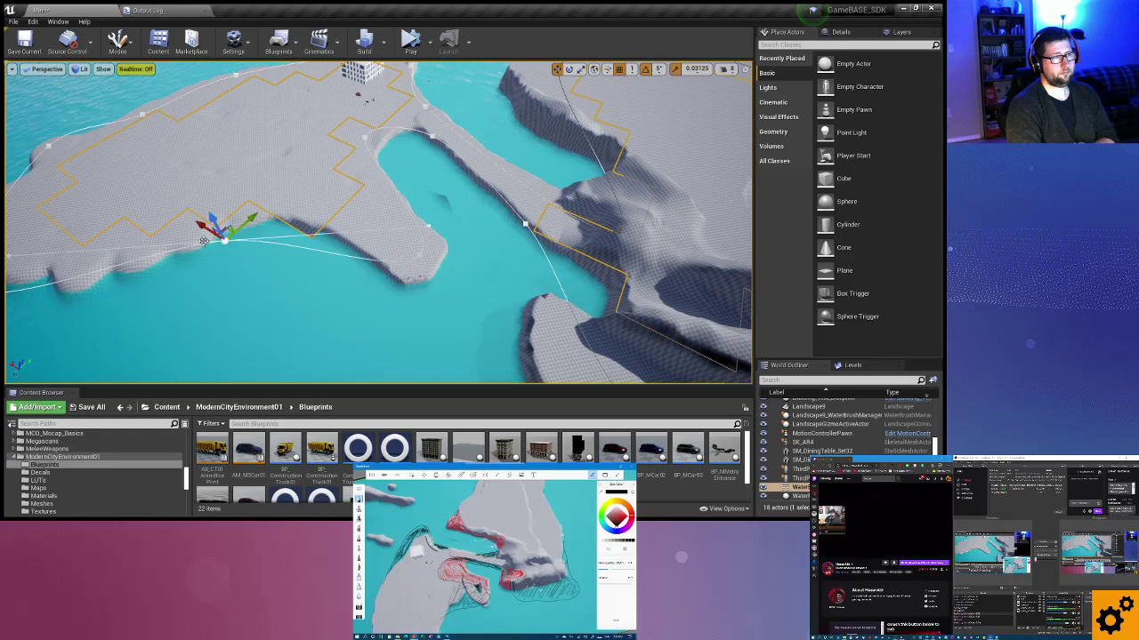
{"action": "left_click_drag", "start_coordinate": [254, 217], "coordinate": [296, 196]}
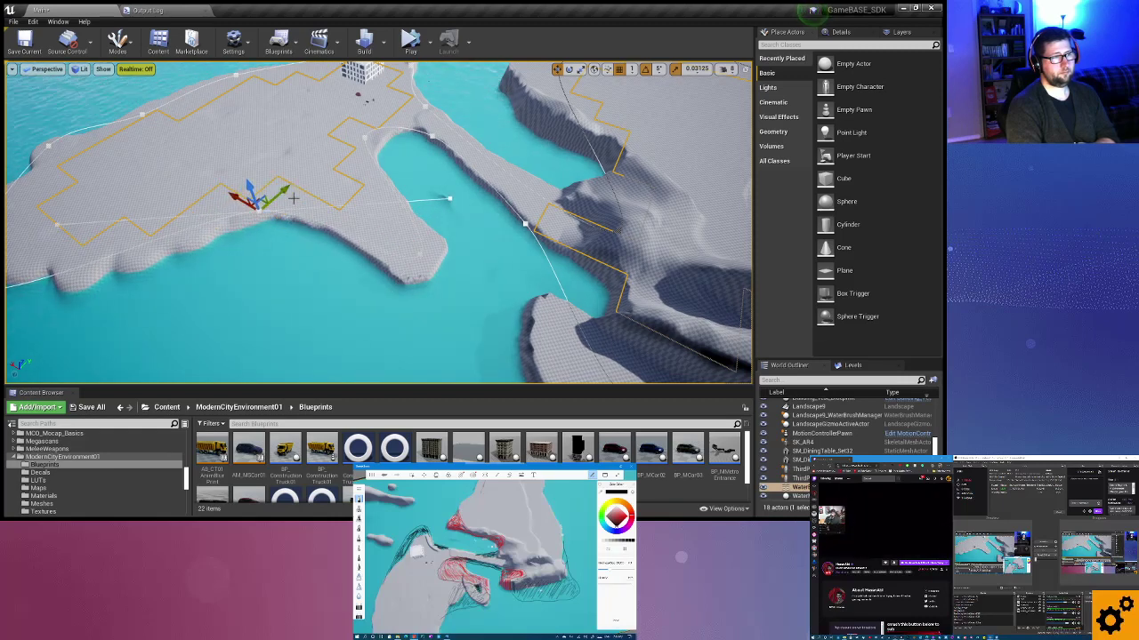
{"action": "left_click", "coordinate": [417, 249]}
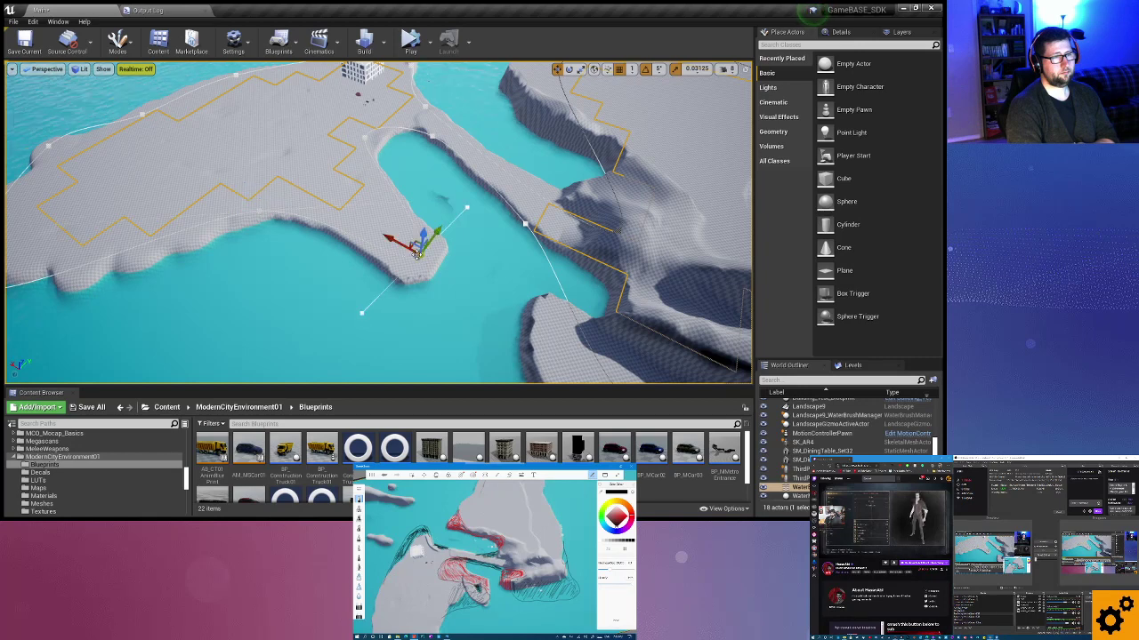
{"action": "mouse_move", "coordinate": [389, 241]}
{"action": "left_mouse_down"}
{"action": "mouse_move", "coordinate": [456, 238]}
{"action": "mouse_move", "coordinate": [216, 283]}
{"action": "left_mouse_up"}
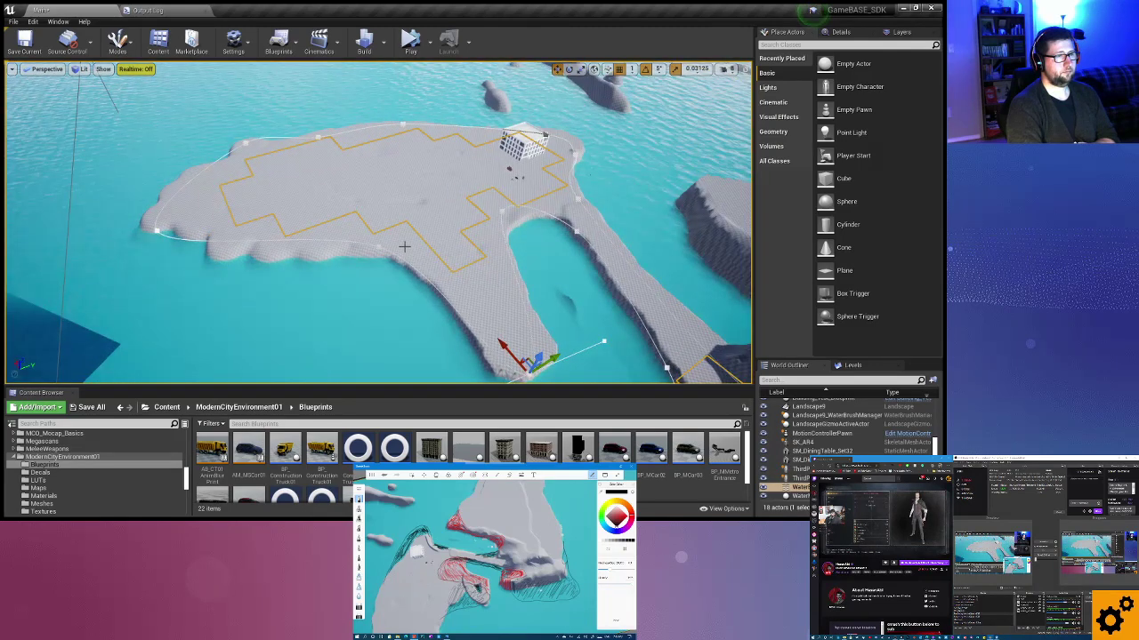
Fit the remaining island point plus the western and northwest spline points to the shore.
{"action": "left_click", "coordinate": [380, 246]}
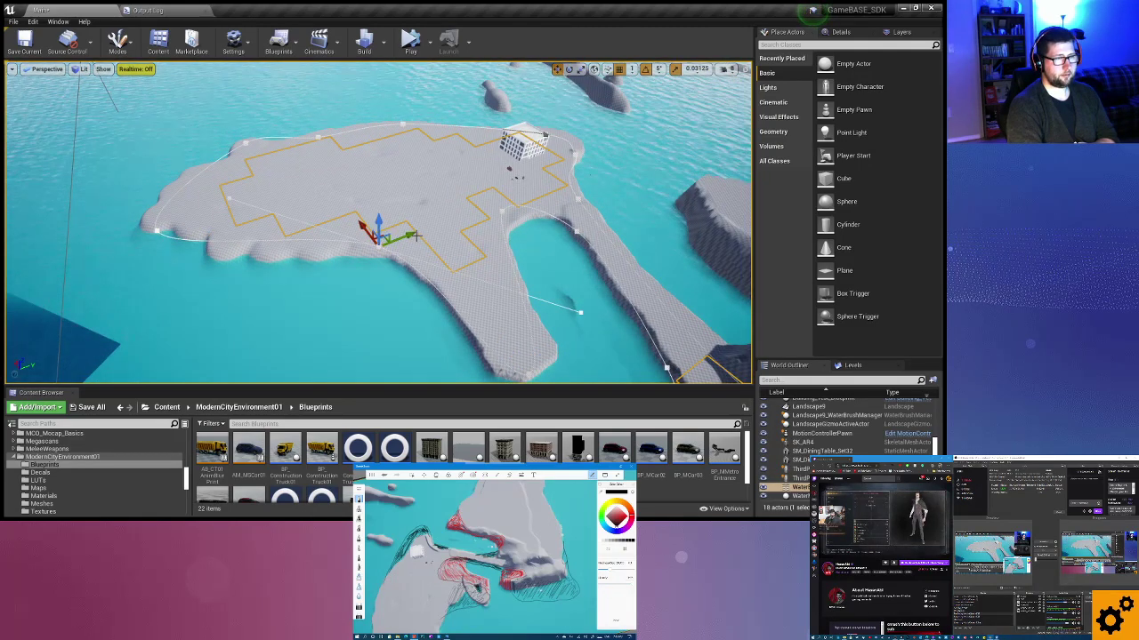
{"action": "left_click_drag", "start_coordinate": [372, 231], "coordinate": [368, 234]}
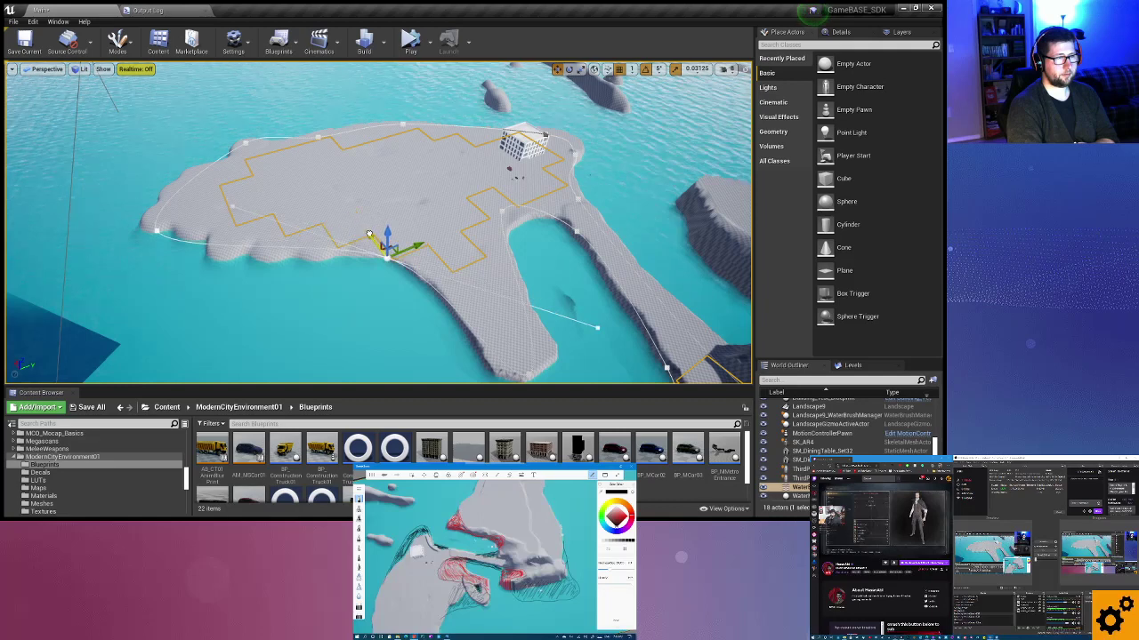
{"action": "left_click", "coordinate": [158, 229]}
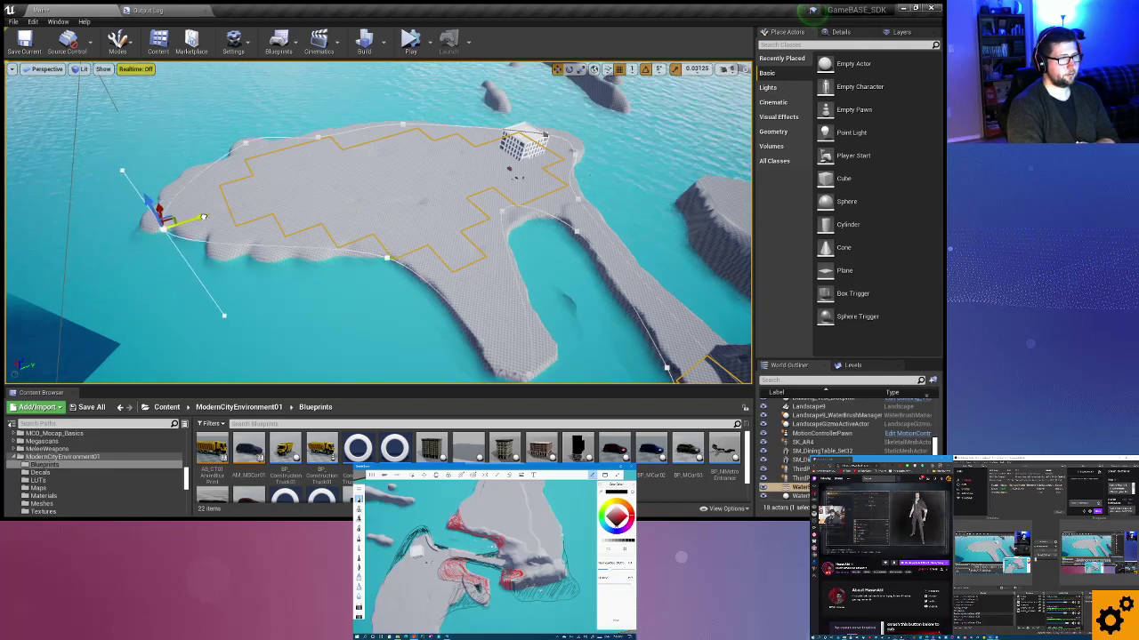
{"action": "left_click_drag", "start_coordinate": [208, 215], "coordinate": [212, 216]}
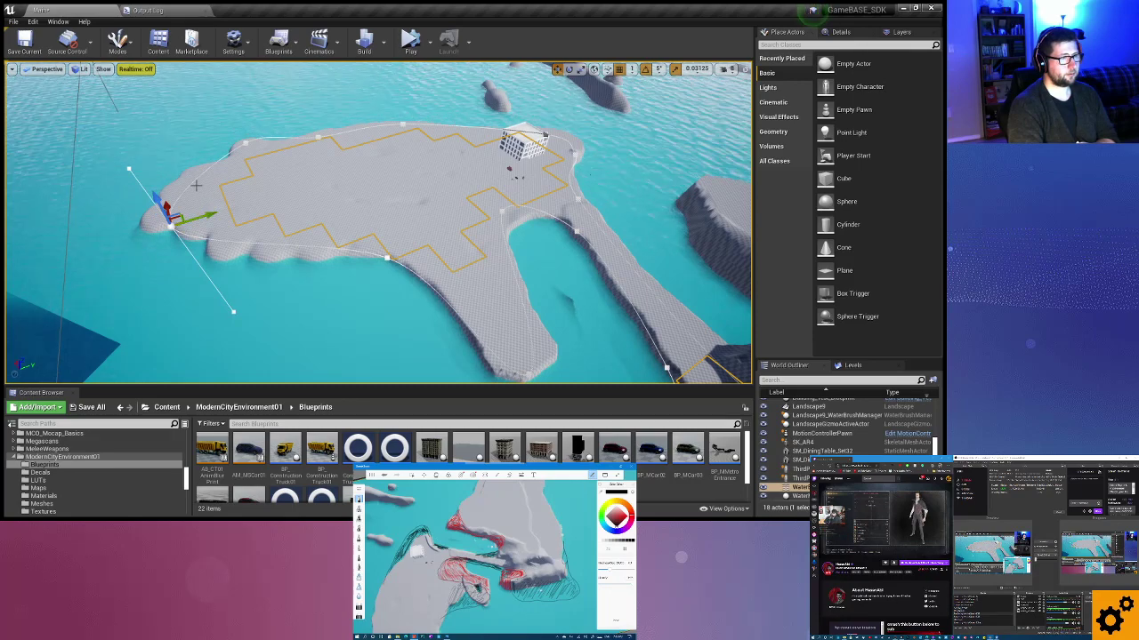
{"action": "left_click", "coordinate": [189, 182]}
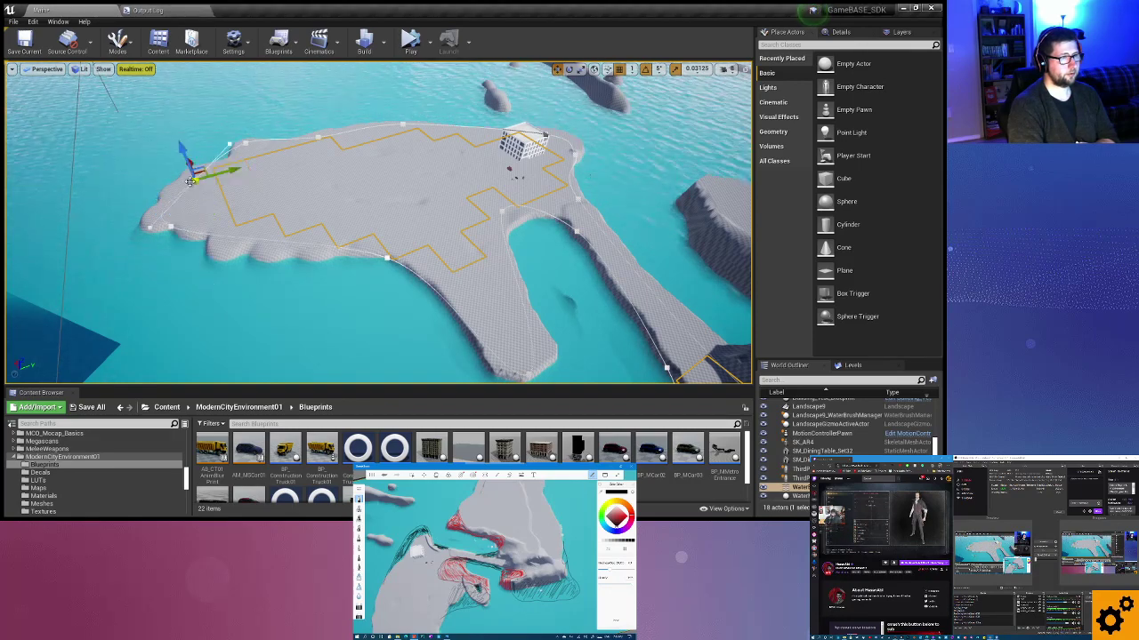
{"action": "left_click_drag", "start_coordinate": [229, 170], "coordinate": [203, 180]}
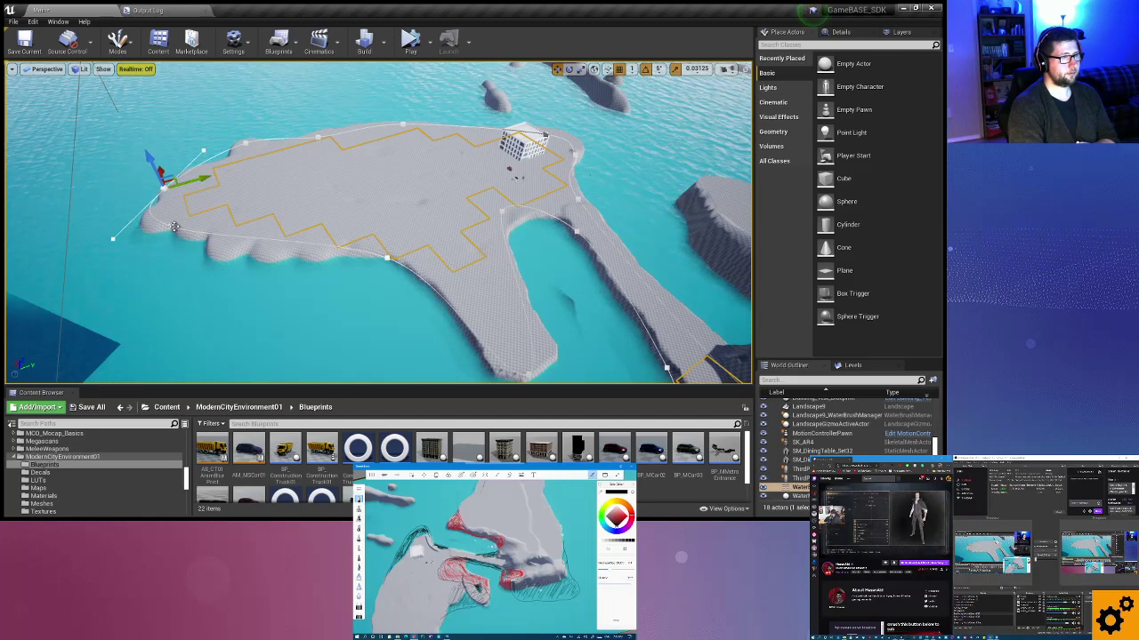
{"action": "mouse_move", "coordinate": [176, 227]}
{"action": "left_mouse_down"}
{"action": "mouse_move", "coordinate": [170, 206]}
{"action": "mouse_move", "coordinate": [173, 215]}
{"action": "left_mouse_up"}
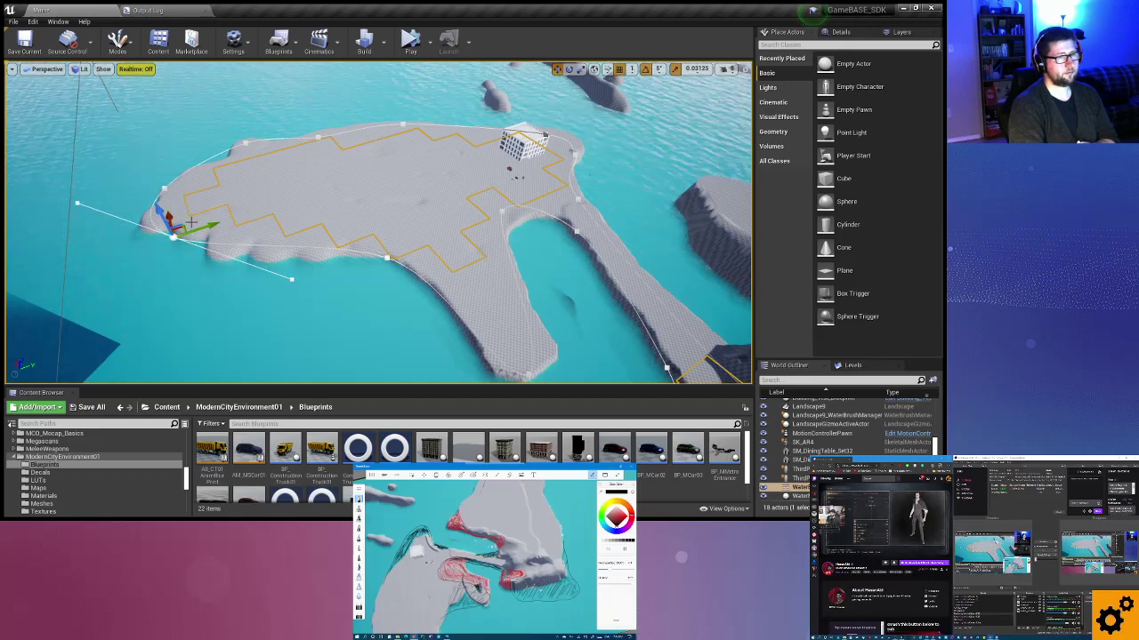
{"action": "right_click_drag", "start_coordinate": [174, 215], "coordinate": [320, 217]}
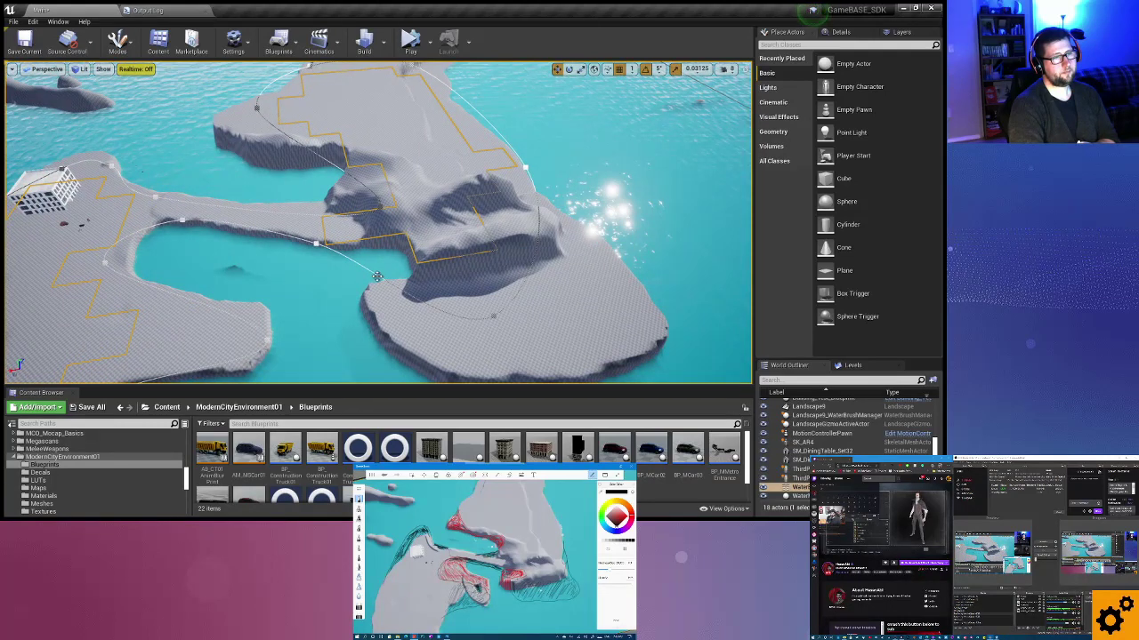
Select the rocky island's water spline and shift a shore point right onto its coastline.
{"action": "left_click", "coordinate": [388, 284]}
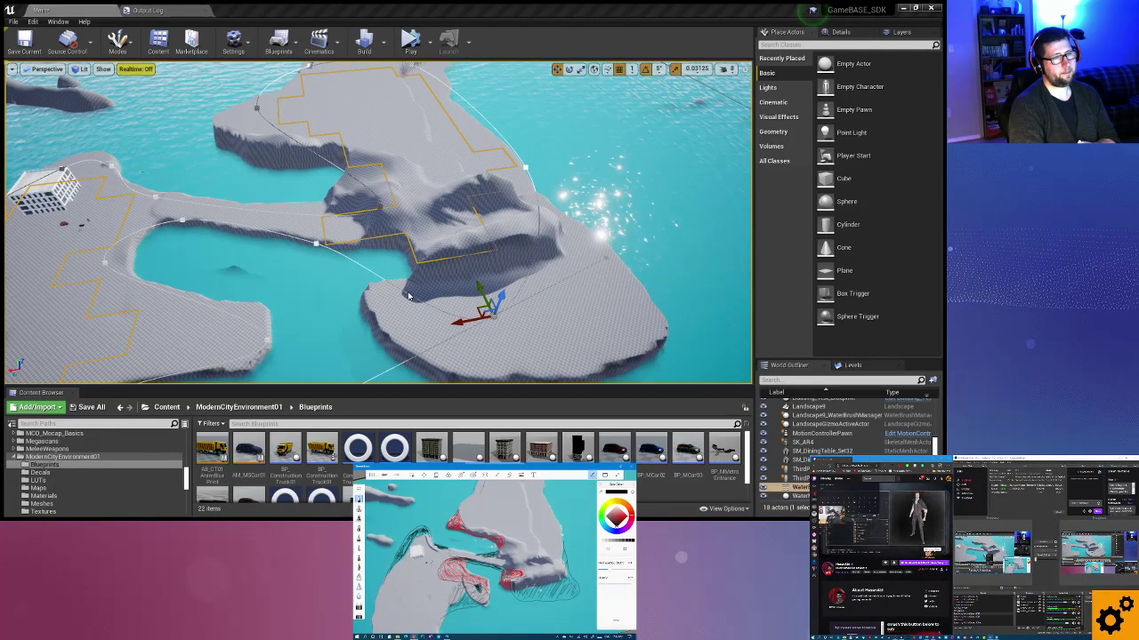
{"action": "left_click", "coordinate": [382, 281]}
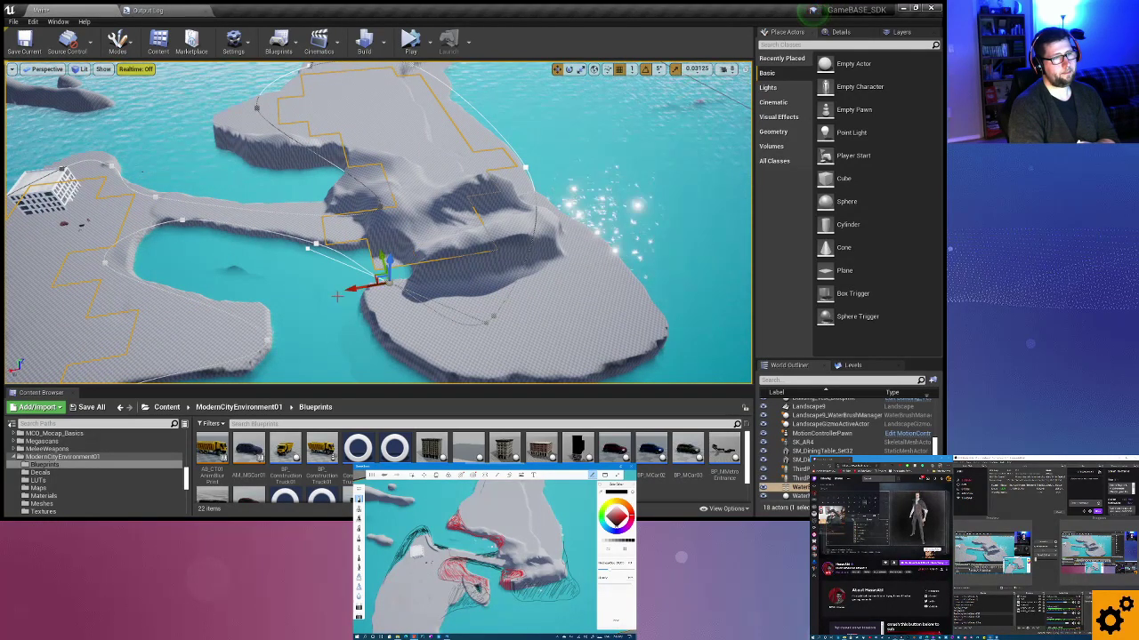
{"action": "left_click_drag", "start_coordinate": [360, 287], "coordinate": [388, 281]}
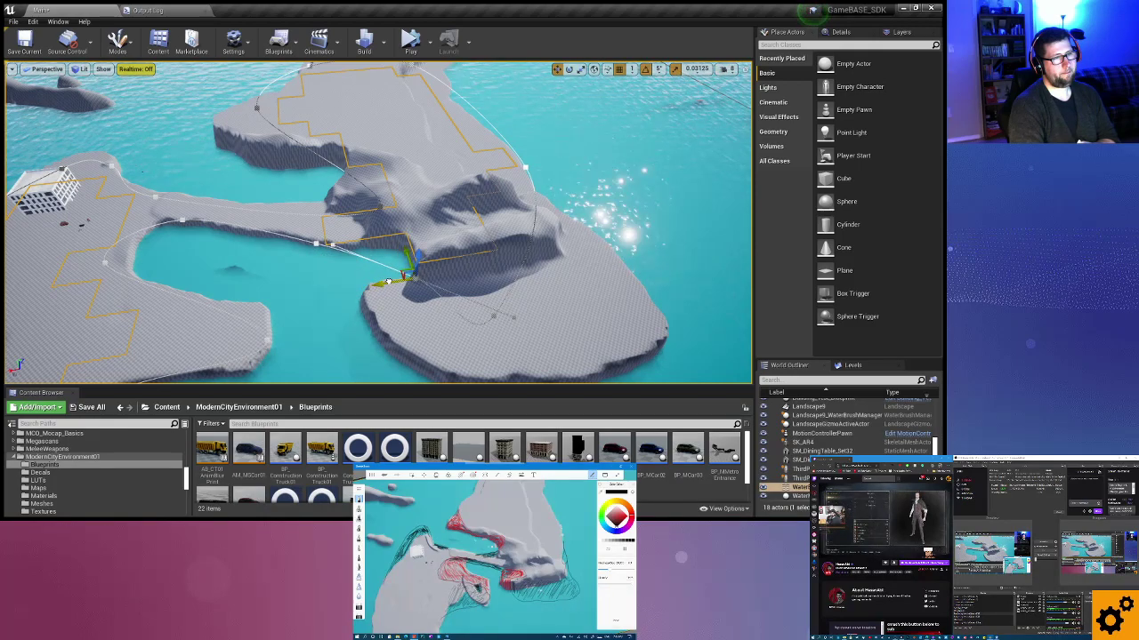
{"action": "left_click", "coordinate": [497, 313]}
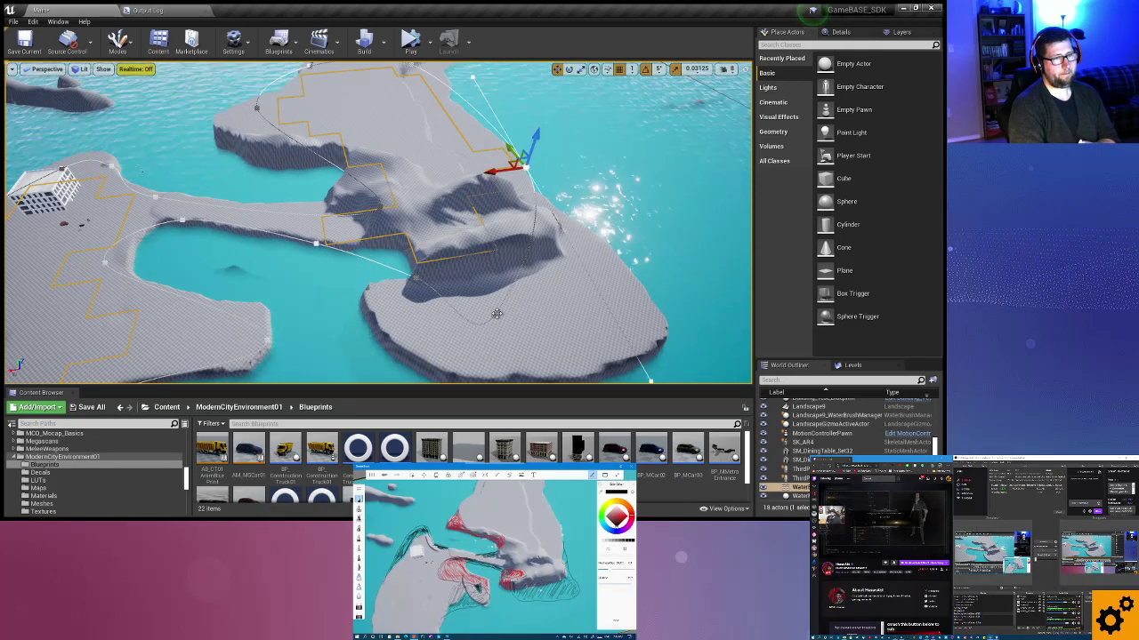
{"action": "mouse_move", "coordinate": [494, 311]}
{"action": "right_mouse_down"}
{"action": "mouse_move", "coordinate": [345, 312]}
{"action": "mouse_move", "coordinate": [409, 312]}
{"action": "right_mouse_up"}
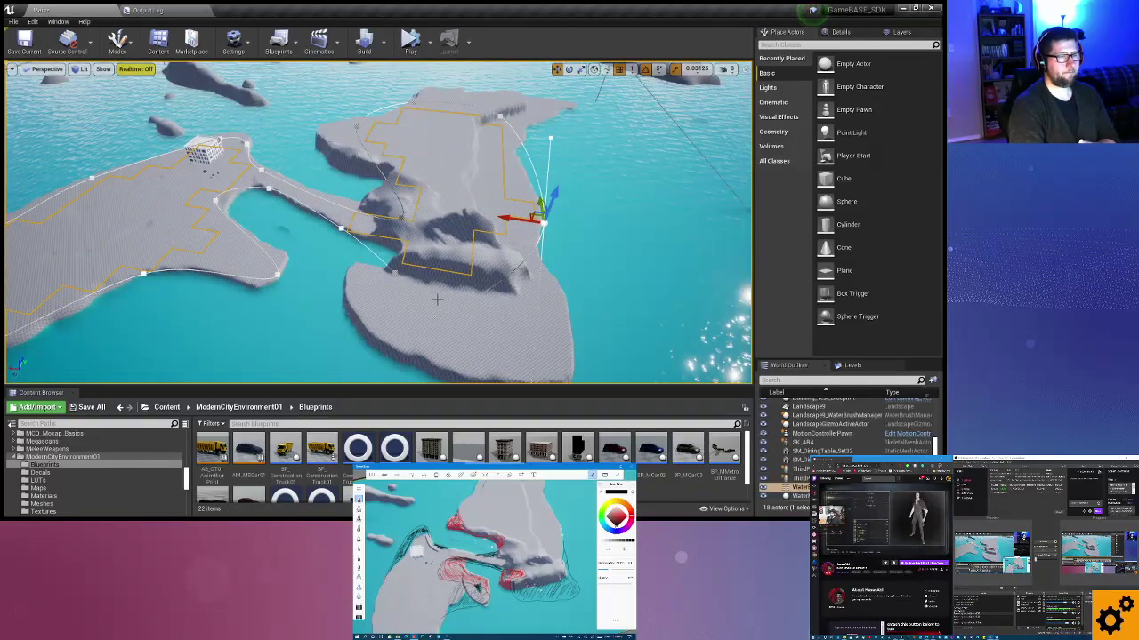
{"action": "left_click", "coordinate": [394, 269]}
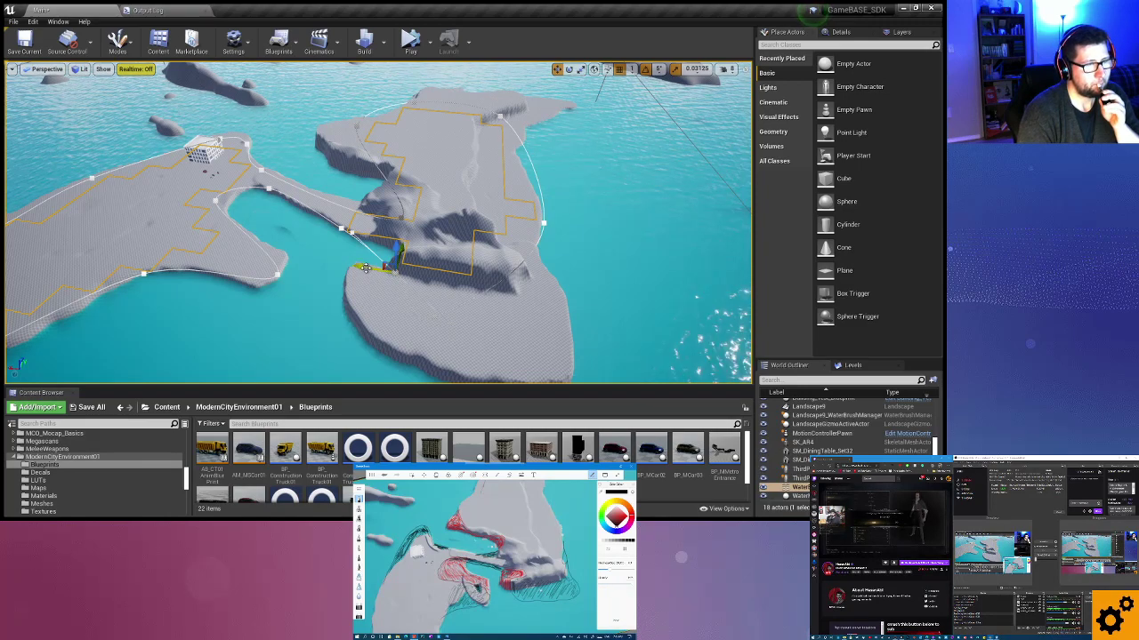
{"action": "mouse_move", "coordinate": [375, 267]}
{"action": "right_mouse_down"}
{"action": "mouse_move", "coordinate": [531, 273]}
{"action": "mouse_move", "coordinate": [518, 264]}
{"action": "right_mouse_up"}
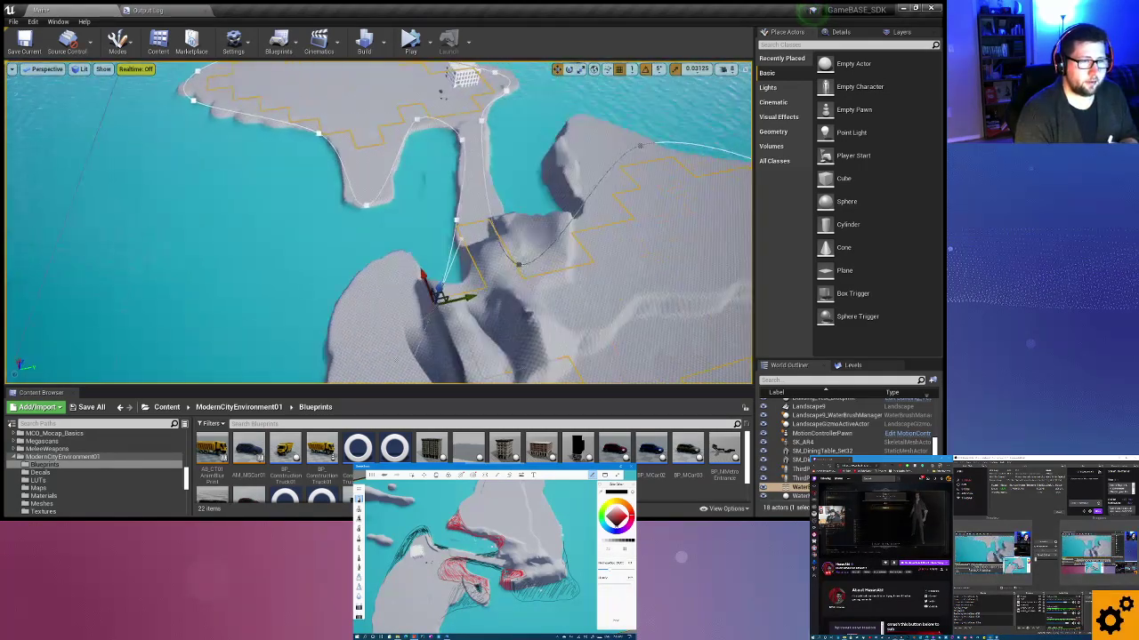
Slide a spline point right along the shore, then add a new point and pull it toward the coast.
{"action": "left_click_drag", "start_coordinate": [474, 296], "coordinate": [501, 291]}
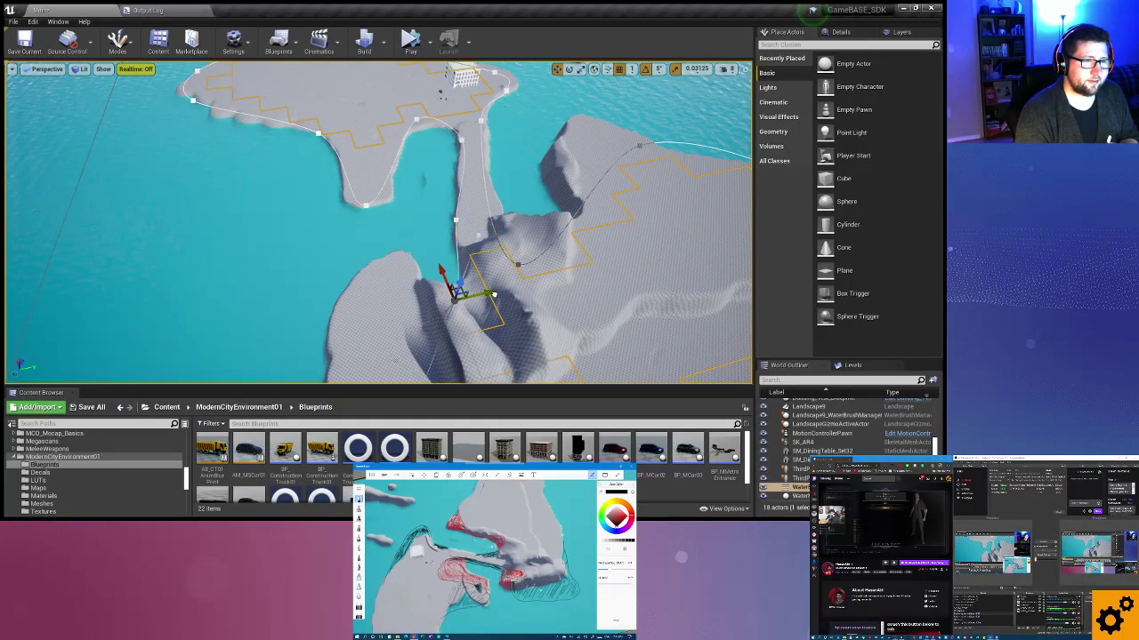
{"action": "right_click_drag", "start_coordinate": [502, 291], "coordinate": [407, 258]}
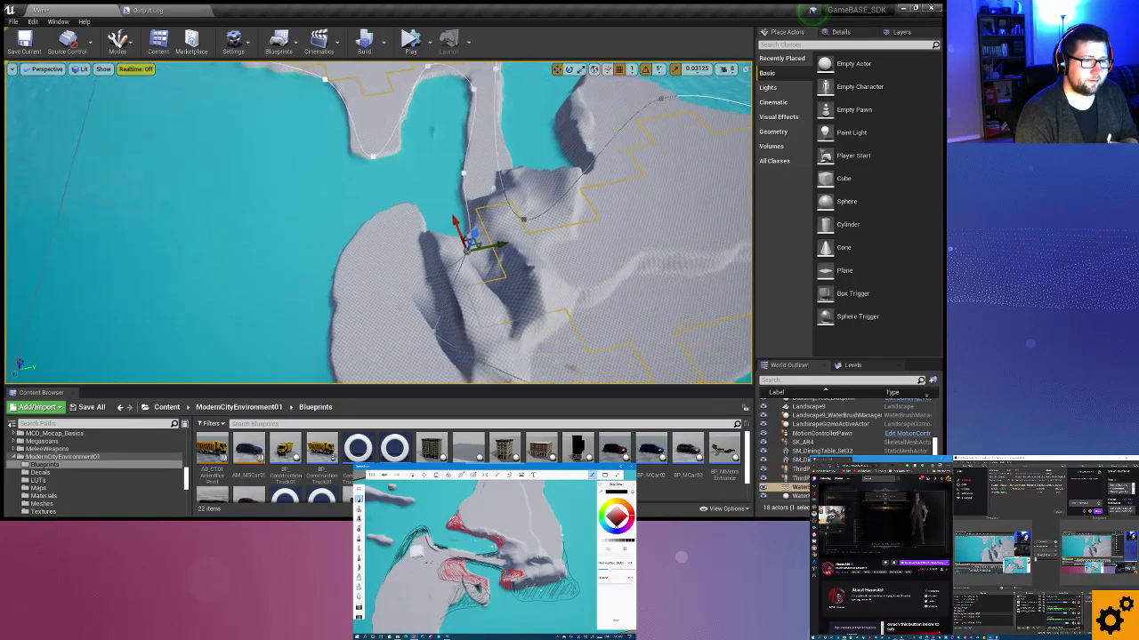
{"action": "left_click", "coordinate": [400, 261], "text": "ctrl"}
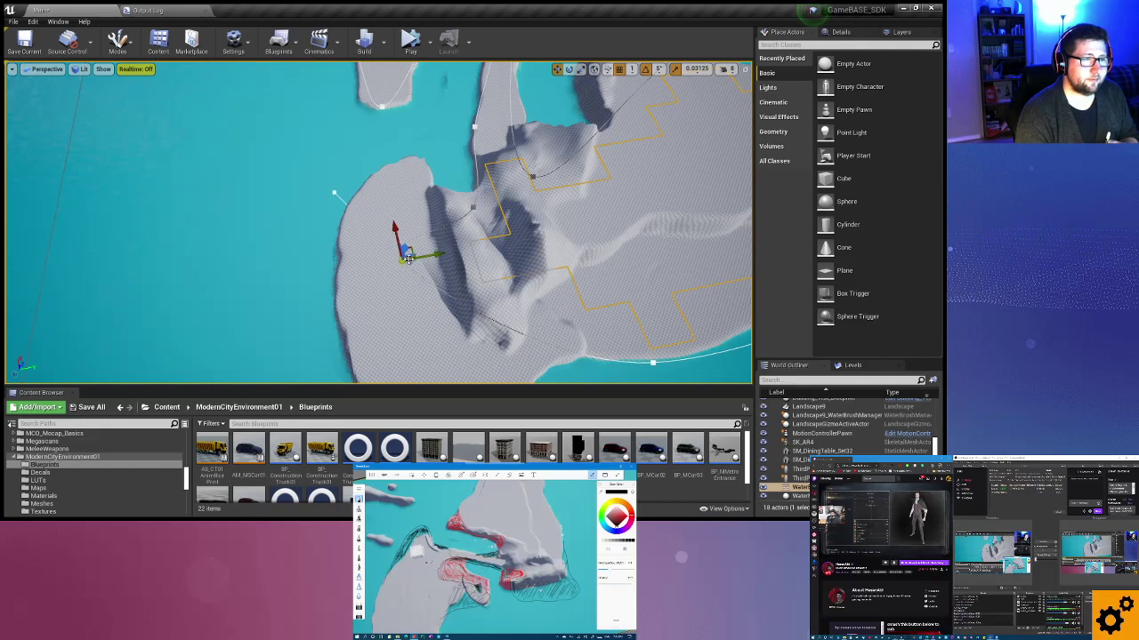
{"action": "left_click_drag", "start_coordinate": [428, 259], "coordinate": [373, 264]}
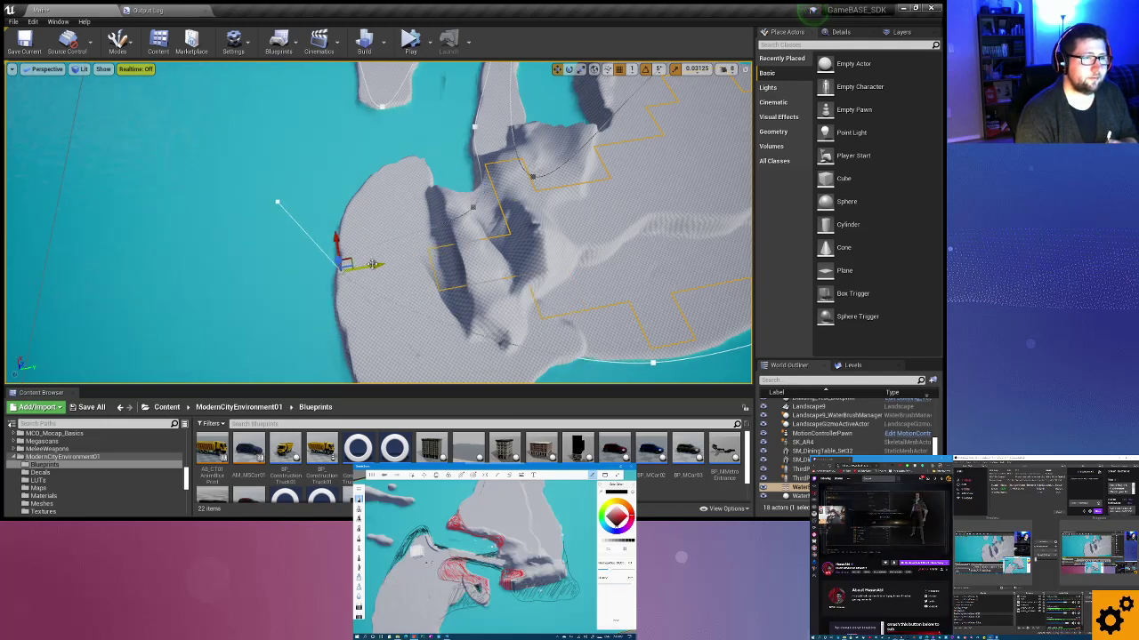
{"action": "left_click", "coordinate": [474, 208]}
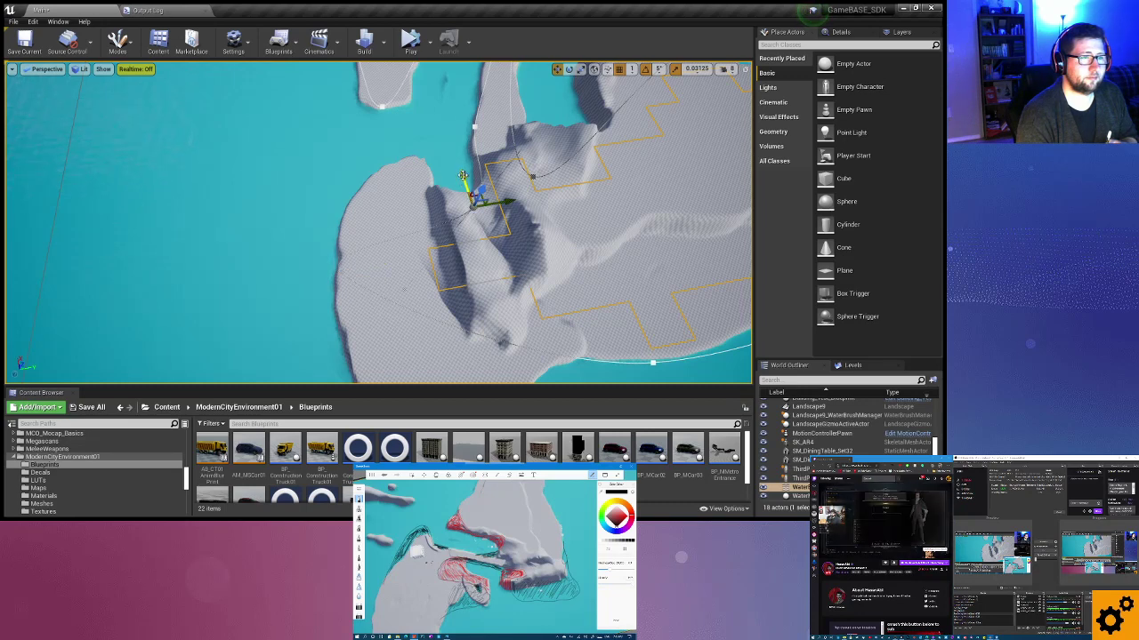
{"action": "mouse_move", "coordinate": [463, 175]}
{"action": "left_mouse_down"}
{"action": "mouse_move", "coordinate": [409, 235]}
{"action": "mouse_move", "coordinate": [379, 138]}
{"action": "left_mouse_up"}
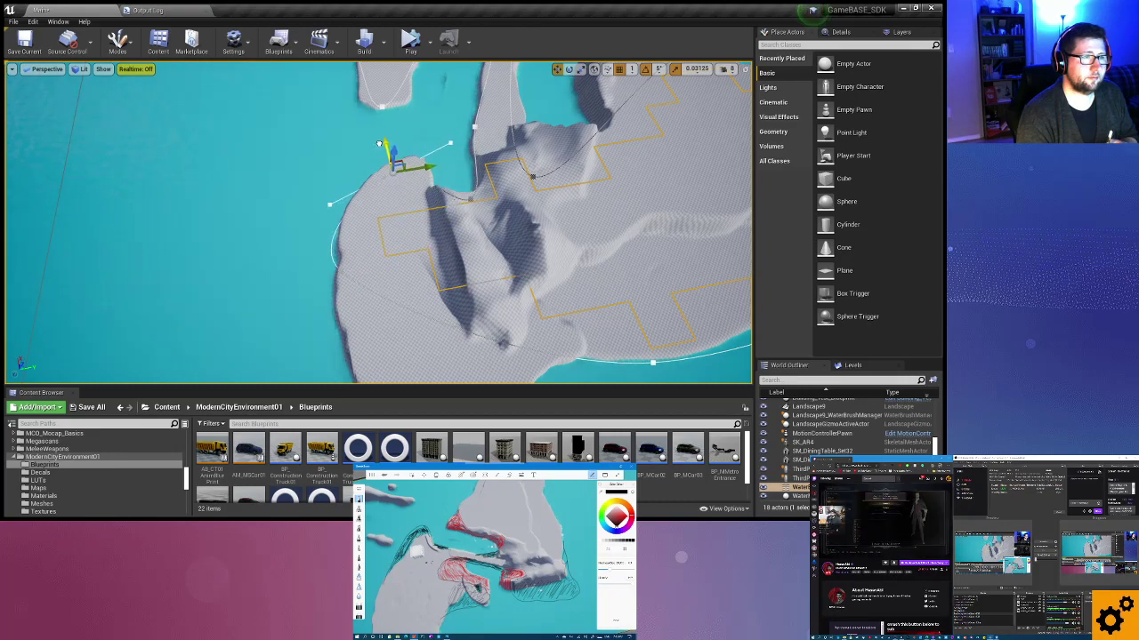
Add a point after the right-side spline point, pull it down-left, and move the upper-left point toward the water.
{"action": "right_click_drag", "start_coordinate": [402, 271], "coordinate": [444, 293]}
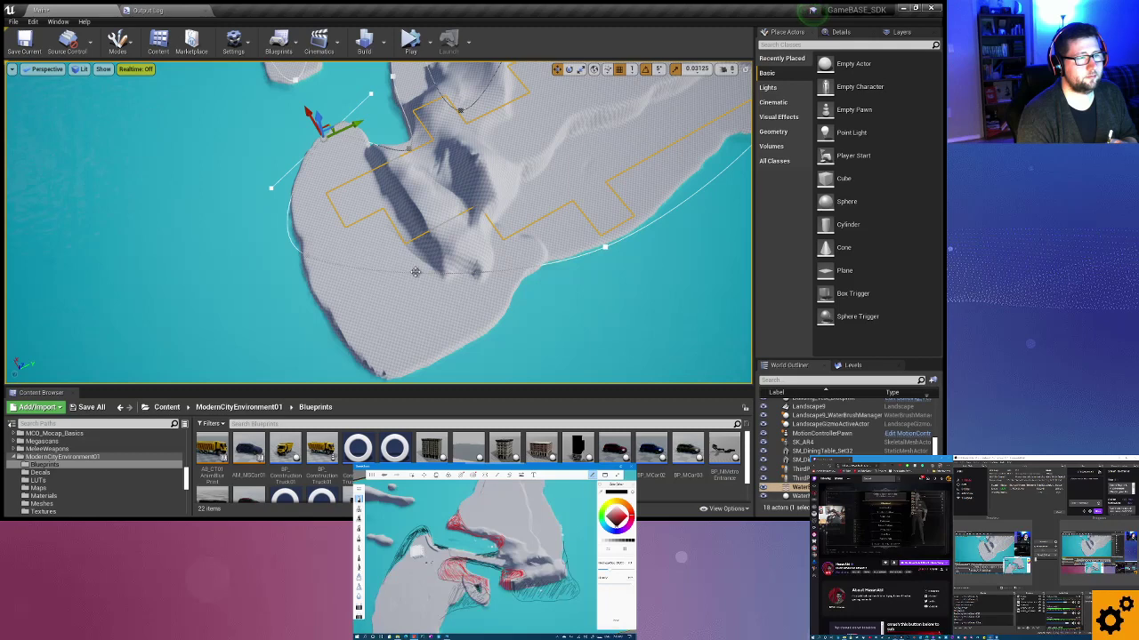
{"action": "left_click", "coordinate": [604, 247]}
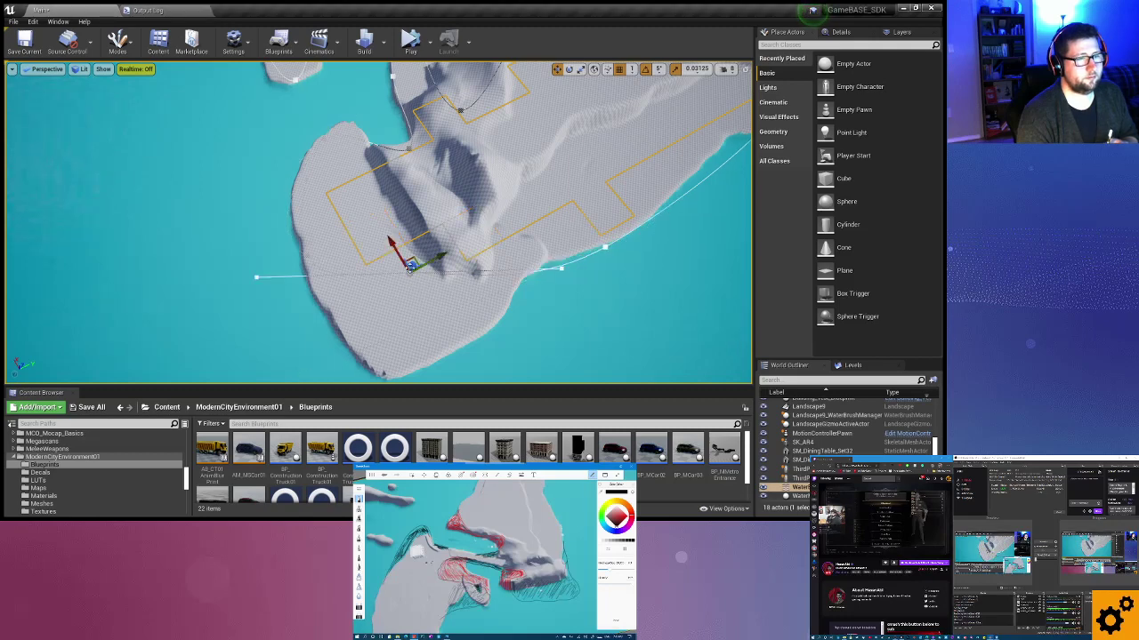
{"action": "left_click", "coordinate": [398, 283], "text": "ctrl"}
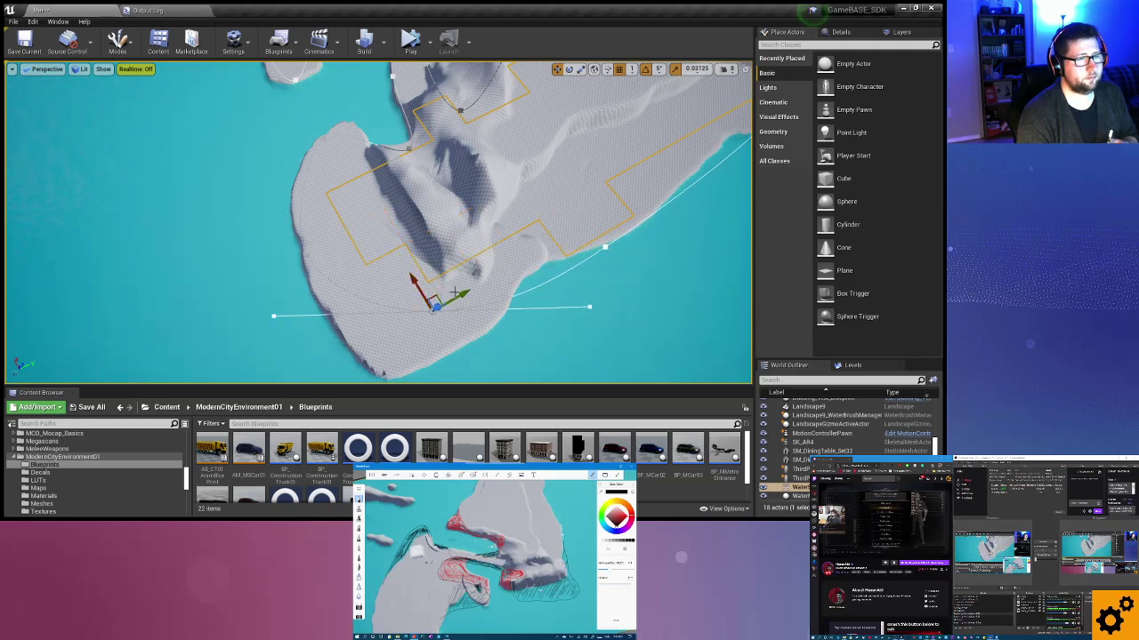
{"action": "mouse_move", "coordinate": [466, 293]}
{"action": "left_mouse_down"}
{"action": "mouse_move", "coordinate": [382, 315]}
{"action": "mouse_move", "coordinate": [414, 326]}
{"action": "mouse_move", "coordinate": [425, 344]}
{"action": "mouse_move", "coordinate": [372, 342]}
{"action": "left_mouse_up"}
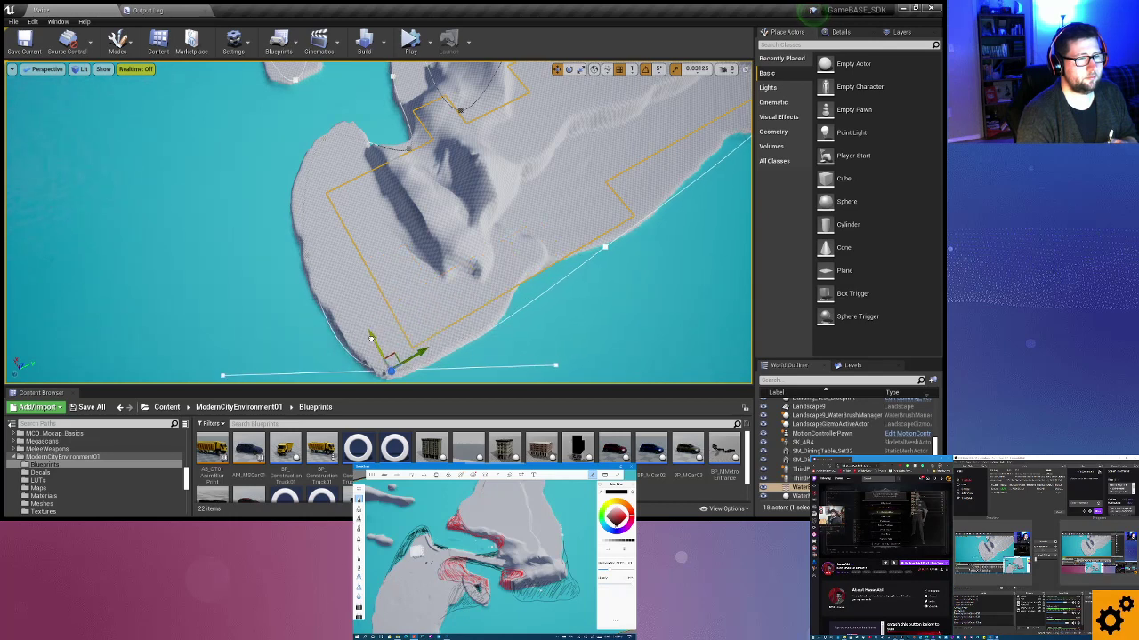
{"action": "left_click", "coordinate": [321, 138]}
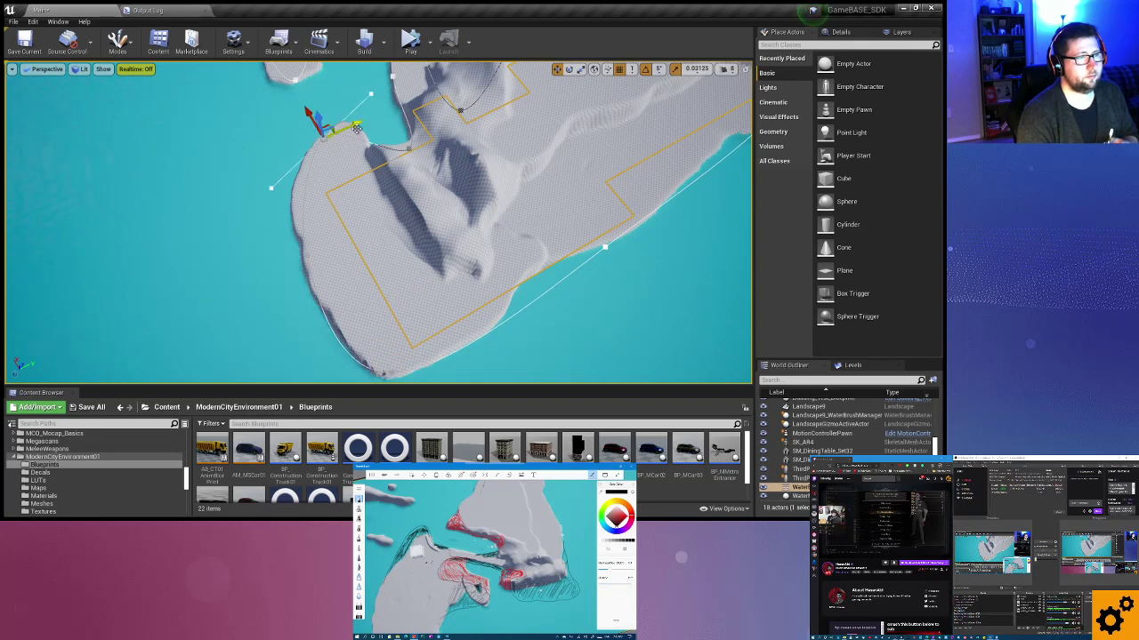
{"action": "left_click_drag", "start_coordinate": [356, 123], "coordinate": [342, 130]}
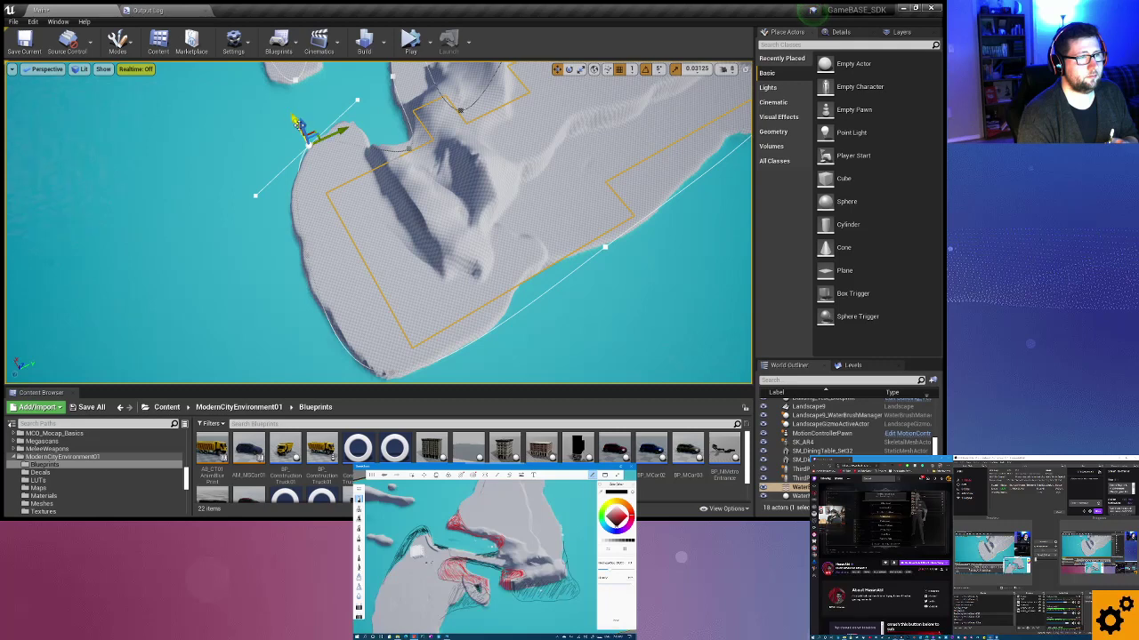
Move two more spline points down-left and up-right so they hug the shoreline.
{"action": "left_click", "coordinate": [325, 241]}
{"action": "left_click_drag", "start_coordinate": [354, 228], "coordinate": [320, 243]}
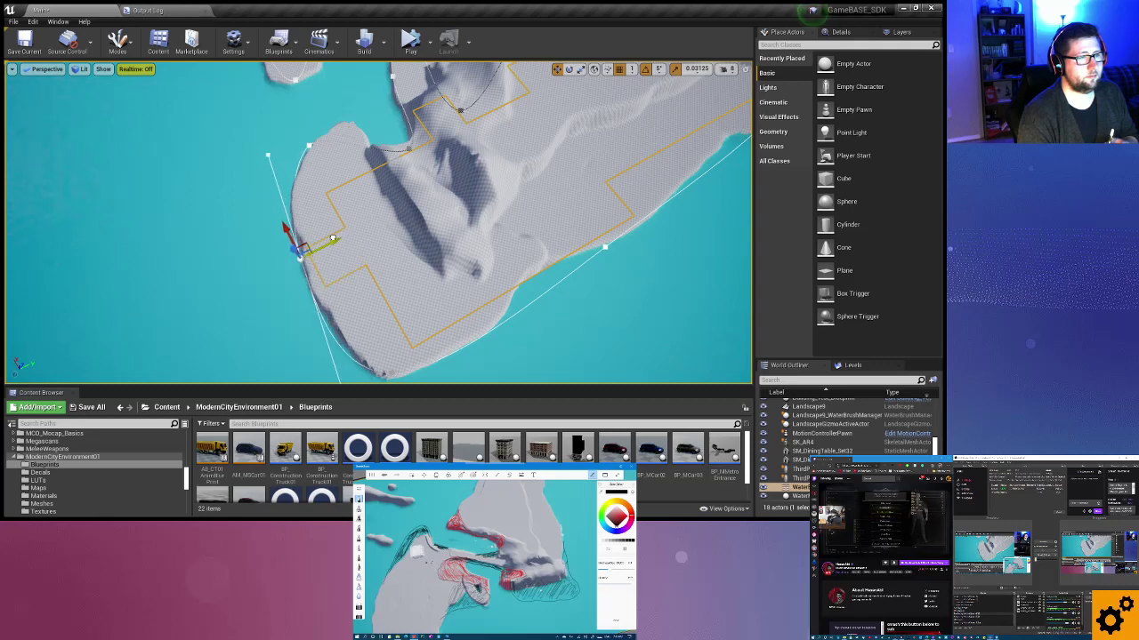
{"action": "left_click", "coordinate": [311, 143]}
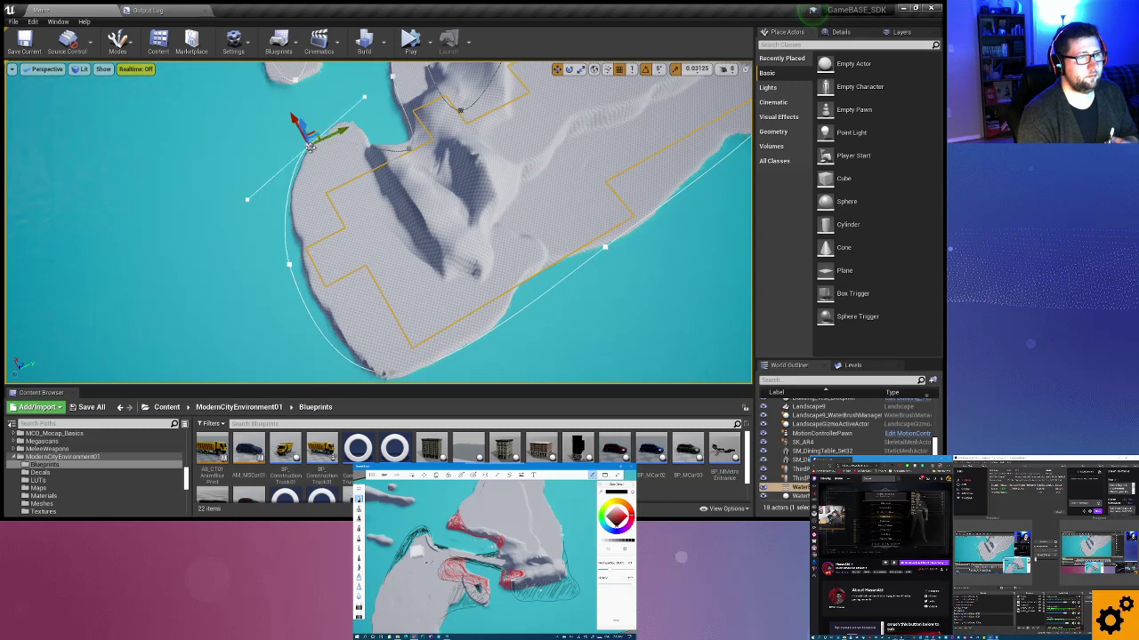
{"action": "mouse_move", "coordinate": [308, 142]}
{"action": "left_mouse_down"}
{"action": "mouse_move", "coordinate": [325, 117]}
{"action": "mouse_move", "coordinate": [398, 141]}
{"action": "left_mouse_up"}
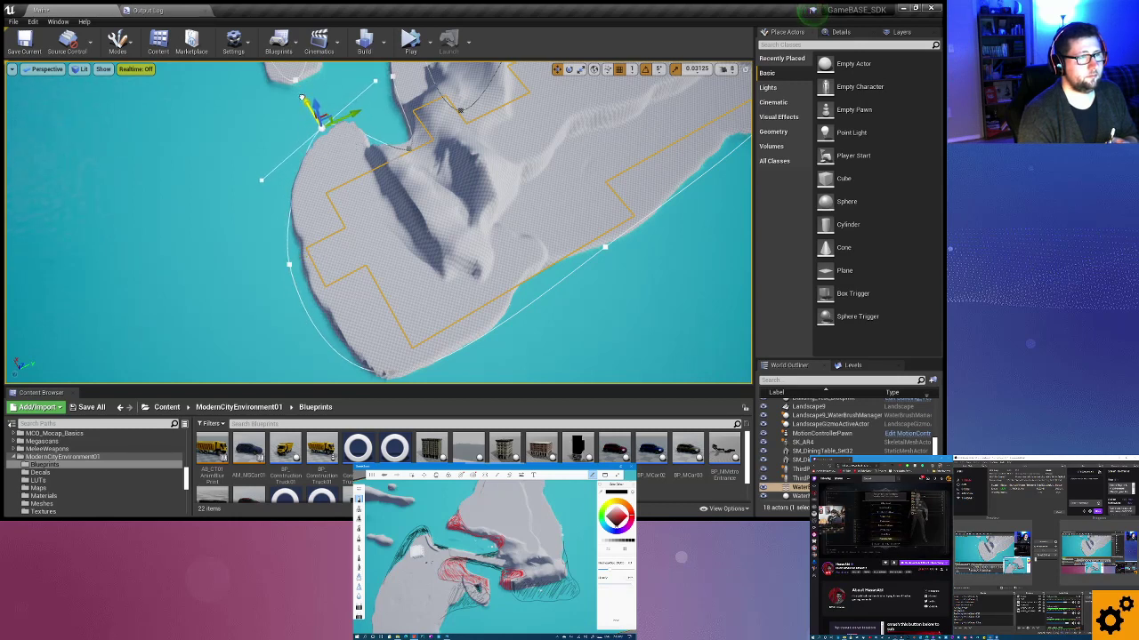
{"action": "left_click", "coordinate": [410, 149]}
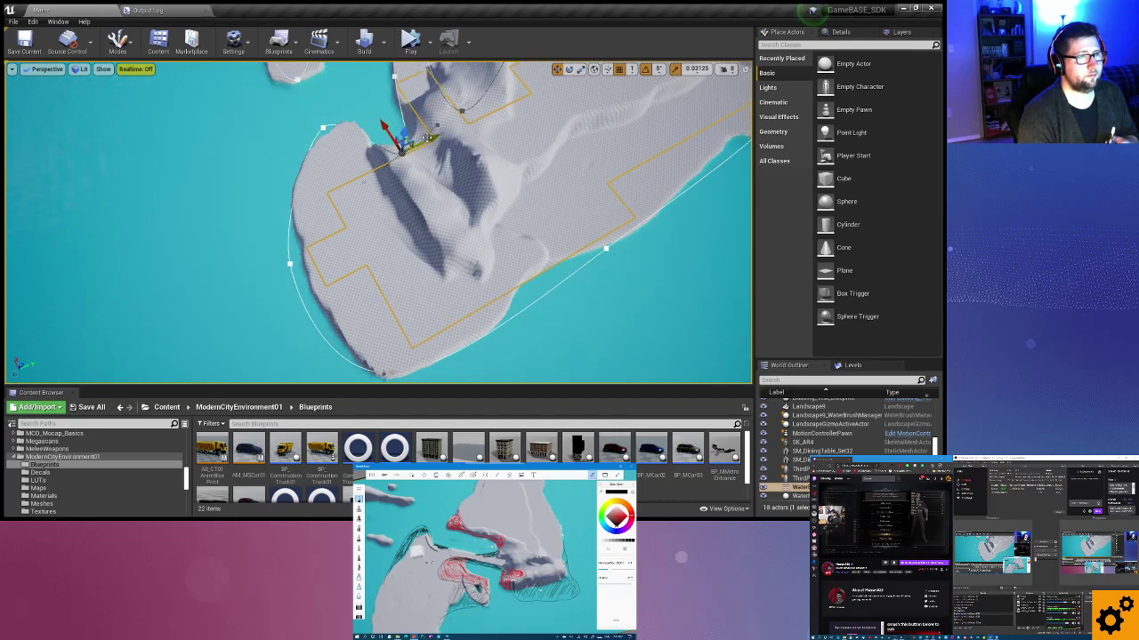
{"action": "right_click_drag", "start_coordinate": [415, 194], "coordinate": [477, 258]}
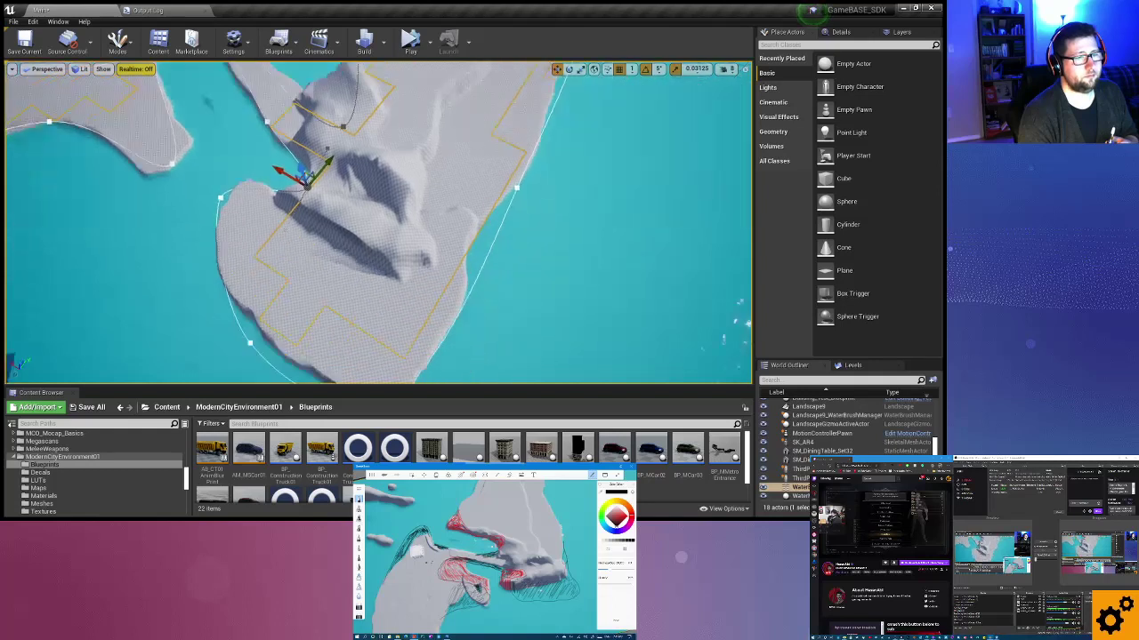
Add a spline point on the right shore and nudge the bottom and right-shore points tight against the coast.
{"action": "left_click", "coordinate": [482, 258]}
{"action": "left_click_drag", "start_coordinate": [490, 154], "coordinate": [430, 223], "text": "alt"}
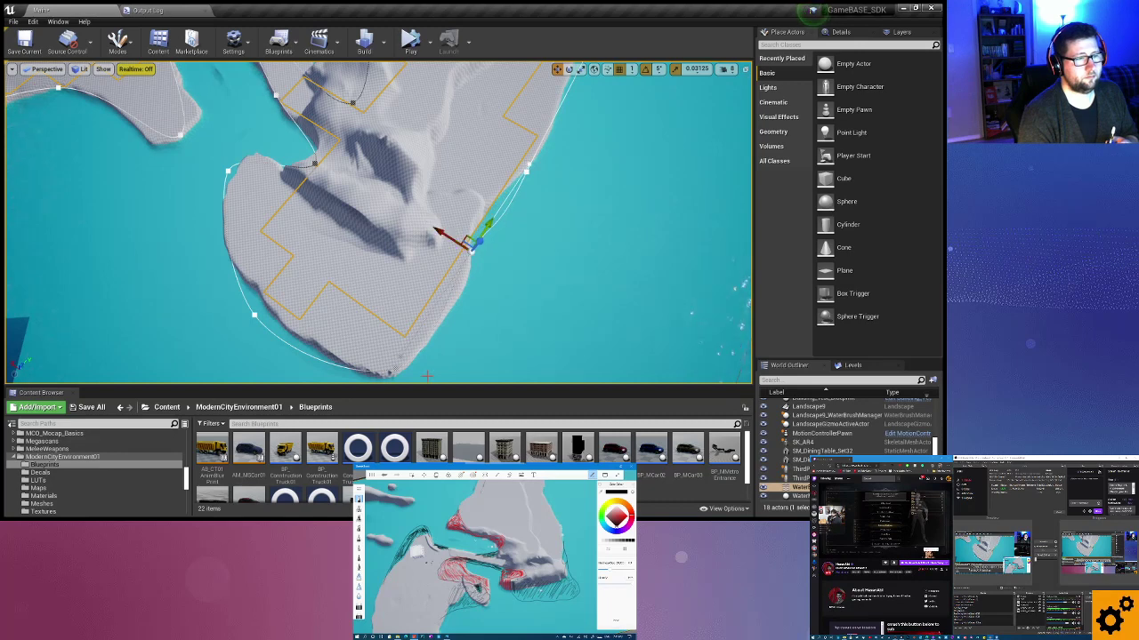
{"action": "left_click", "coordinate": [396, 370]}
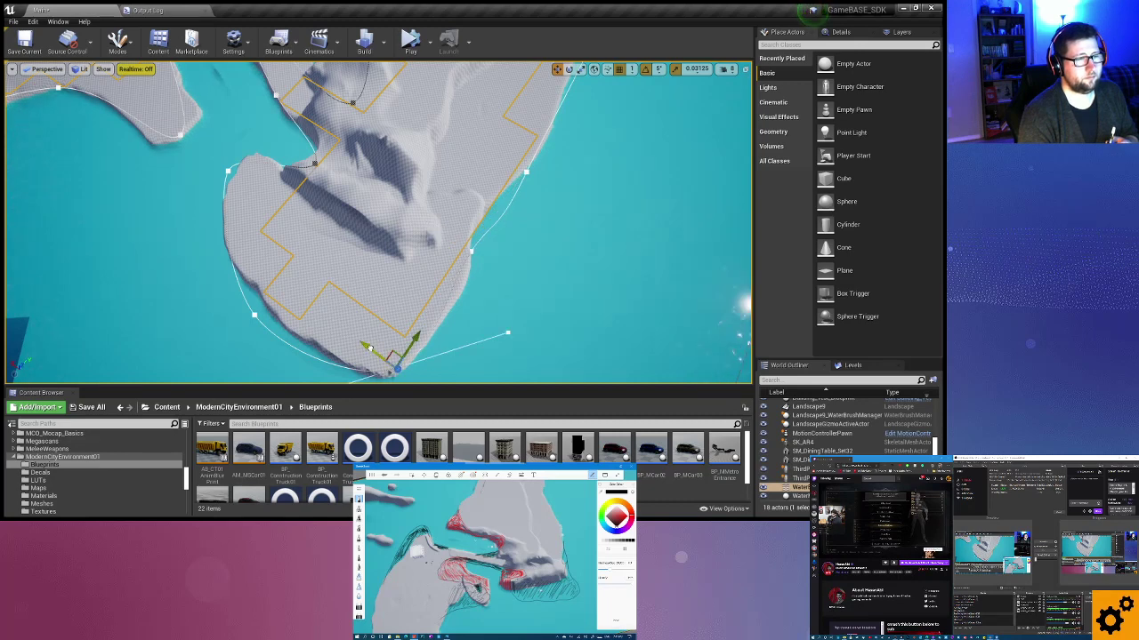
{"action": "left_click_drag", "start_coordinate": [366, 347], "coordinate": [386, 358]}
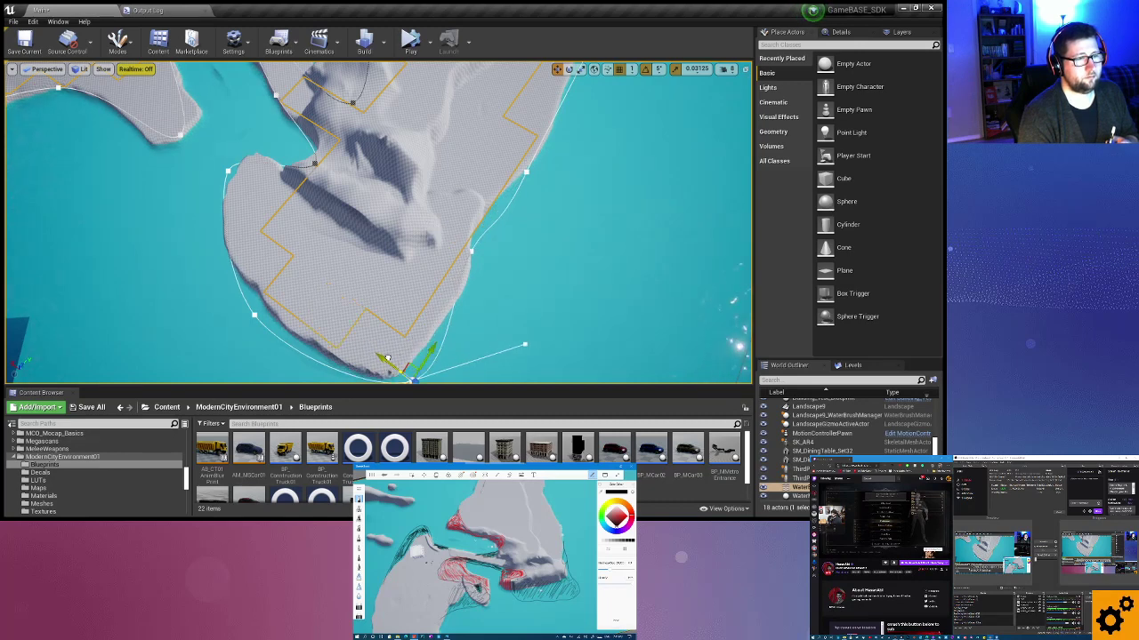
{"action": "left_click", "coordinate": [481, 224]}
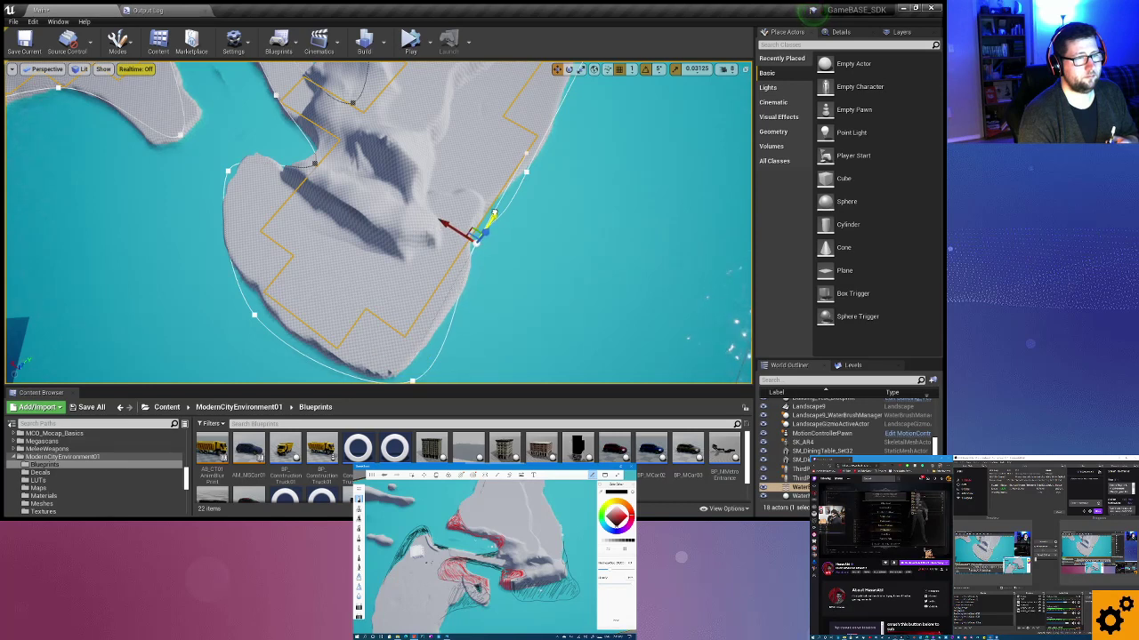
{"action": "left_click_drag", "start_coordinate": [499, 204], "coordinate": [491, 207]}
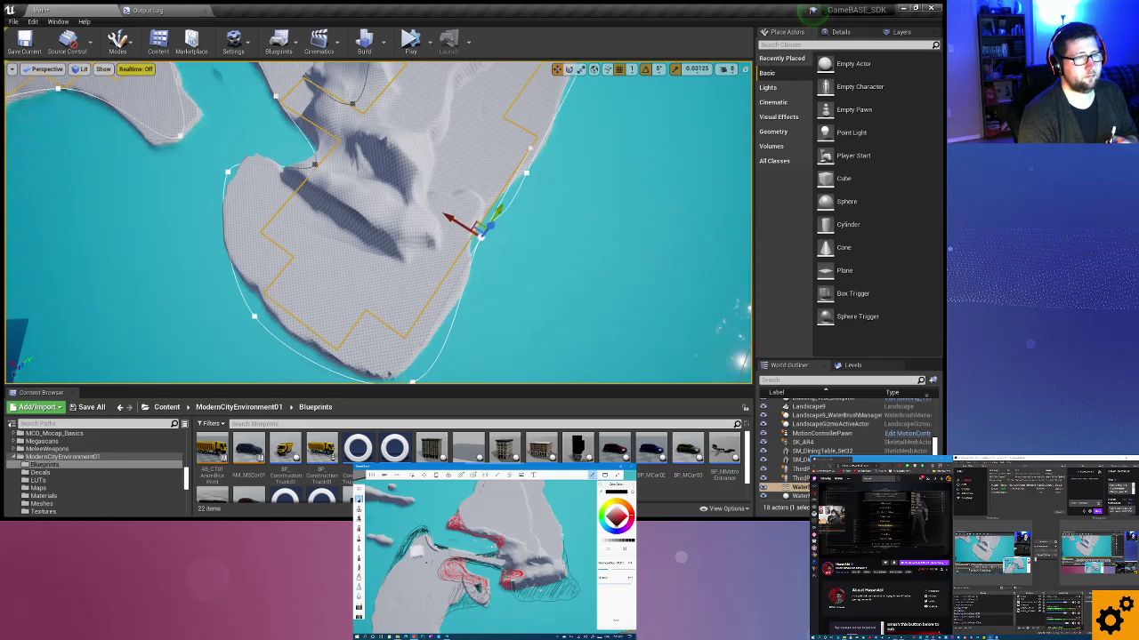
{"action": "right_click_drag", "start_coordinate": [448, 212], "coordinate": [431, 203]}
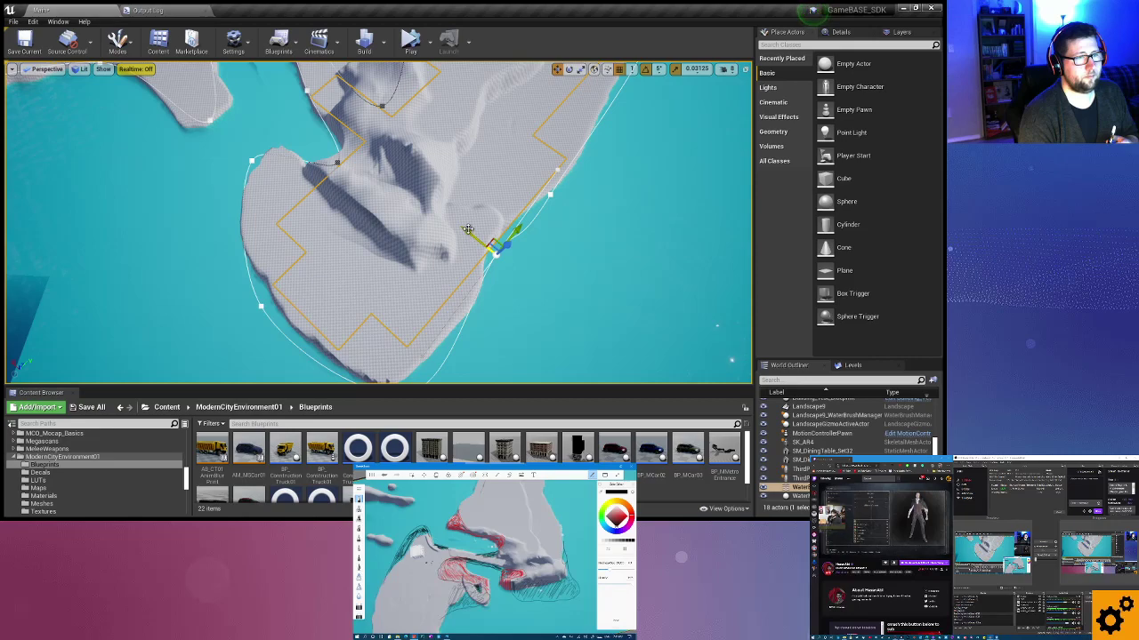
{"action": "left_click_drag", "start_coordinate": [468, 230], "coordinate": [460, 225]}
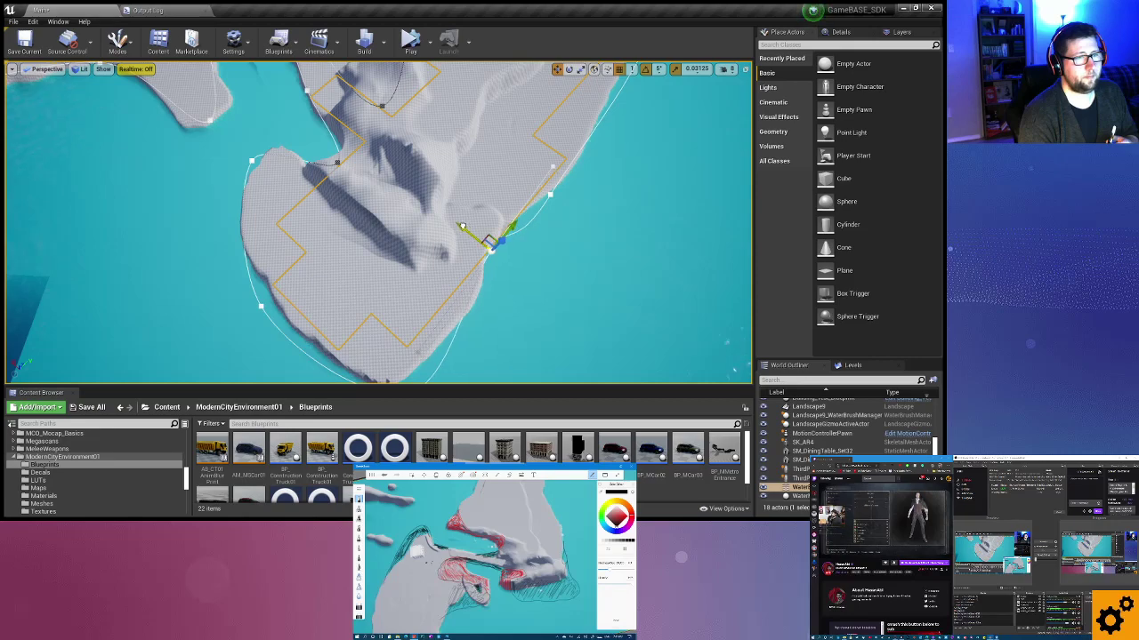
{"action": "left_click", "coordinate": [550, 192]}
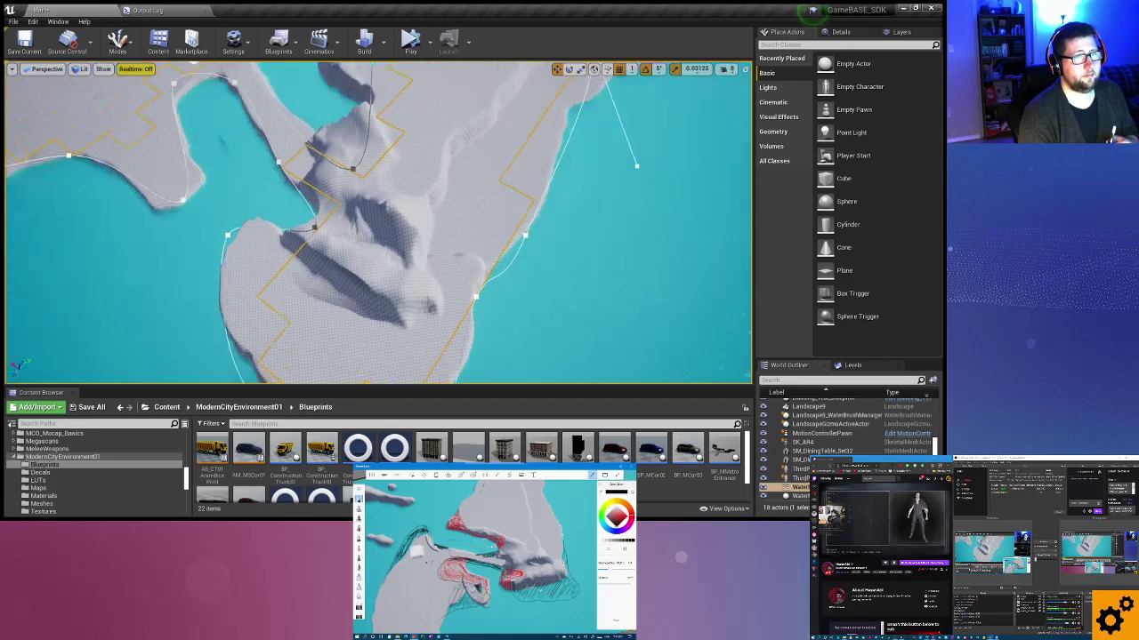
{"action": "mouse_move", "coordinate": [574, 200]}
{"action": "right_mouse_down"}
{"action": "mouse_move", "coordinate": [575, 257]}
{"action": "mouse_move", "coordinate": [546, 260]}
{"action": "right_mouse_up"}
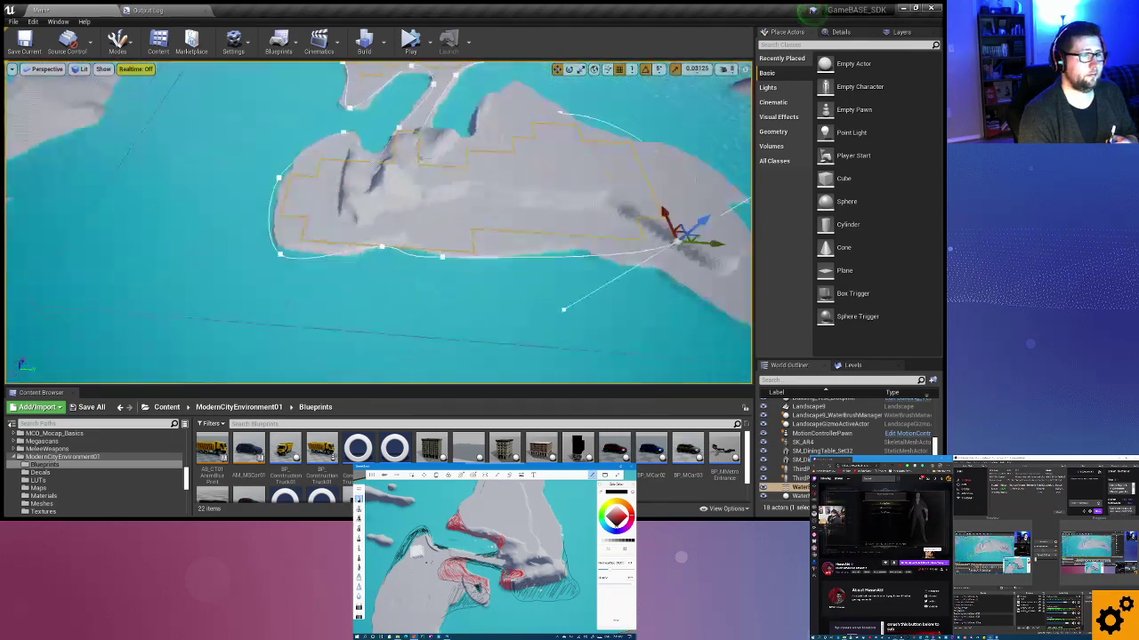
Slide and slightly raise three lower-shore spline points so the water edge tracks the coastline.
{"action": "left_click", "coordinate": [476, 265]}
{"action": "mouse_move", "coordinate": [514, 274]}
{"action": "left_mouse_down"}
{"action": "mouse_move", "coordinate": [557, 274]}
{"action": "mouse_move", "coordinate": [527, 238]}
{"action": "mouse_move", "coordinate": [529, 249]}
{"action": "left_mouse_up"}
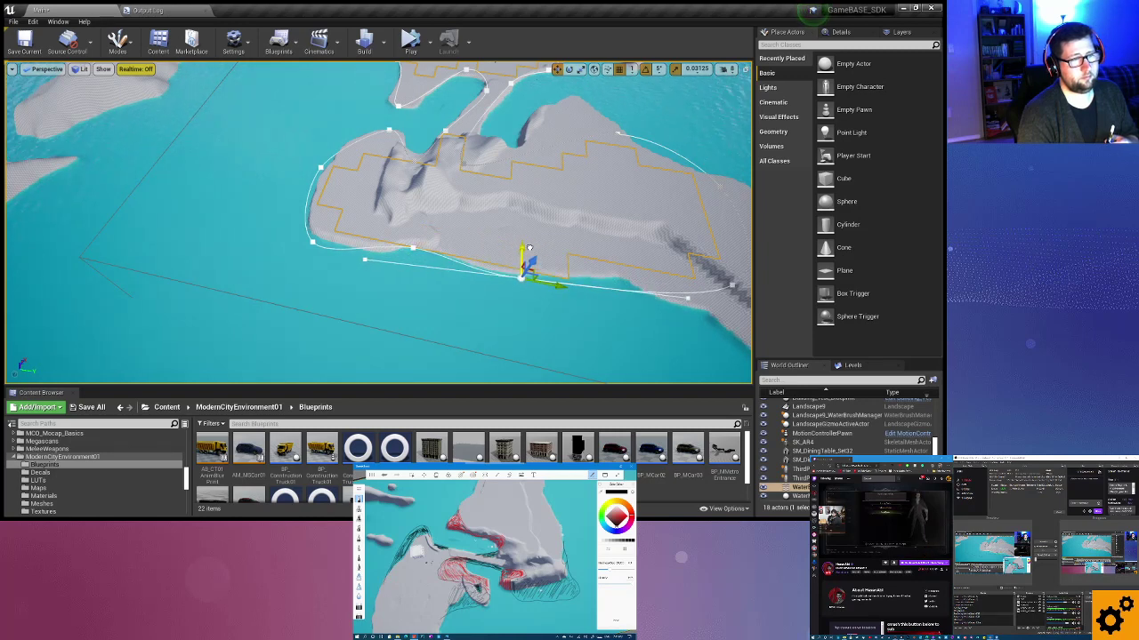
{"action": "left_click", "coordinate": [409, 248]}
{"action": "left_click_drag", "start_coordinate": [422, 215], "coordinate": [425, 212]}
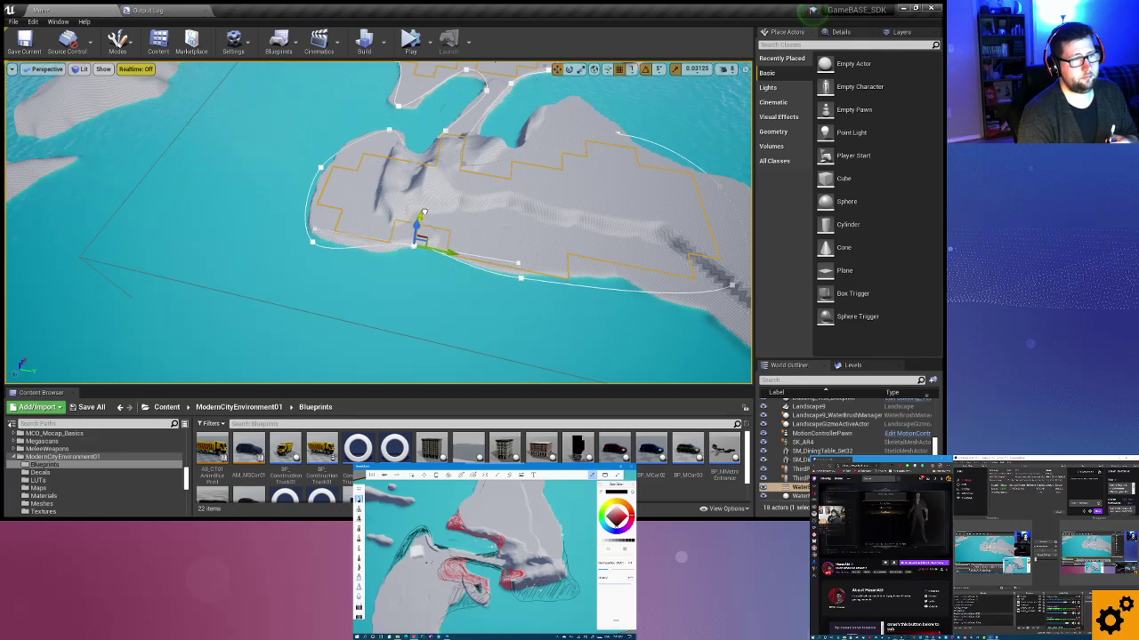
{"action": "mouse_move", "coordinate": [423, 213]}
{"action": "right_mouse_down"}
{"action": "mouse_move", "coordinate": [374, 218]}
{"action": "mouse_move", "coordinate": [332, 272]}
{"action": "right_mouse_up"}
{"action": "left_click", "coordinate": [323, 260]}
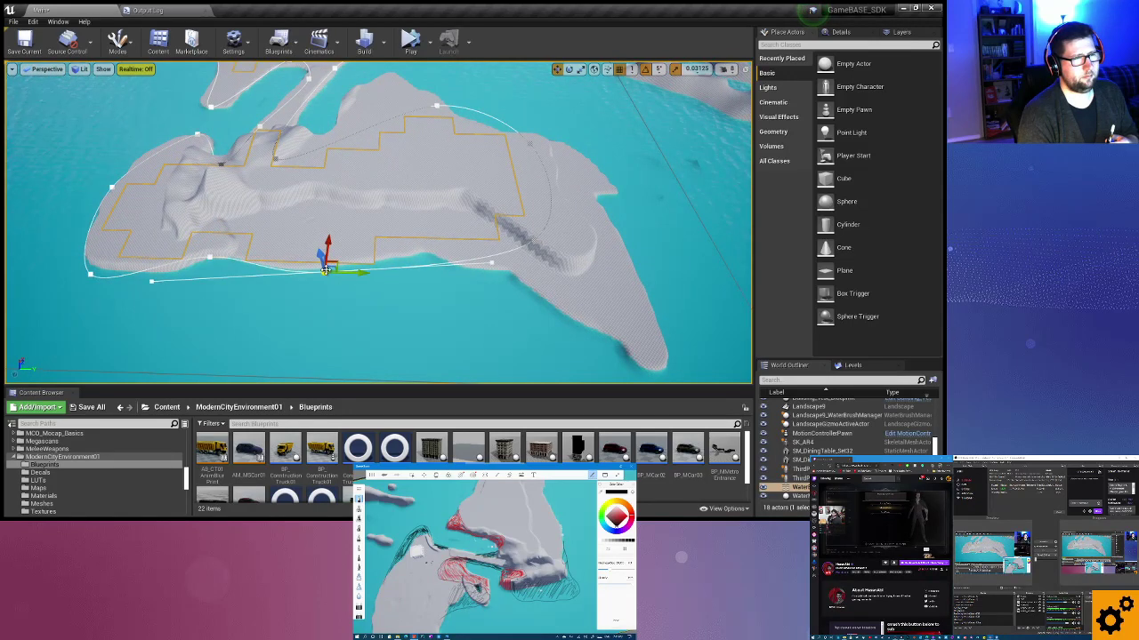
{"action": "left_click", "coordinate": [490, 258]}
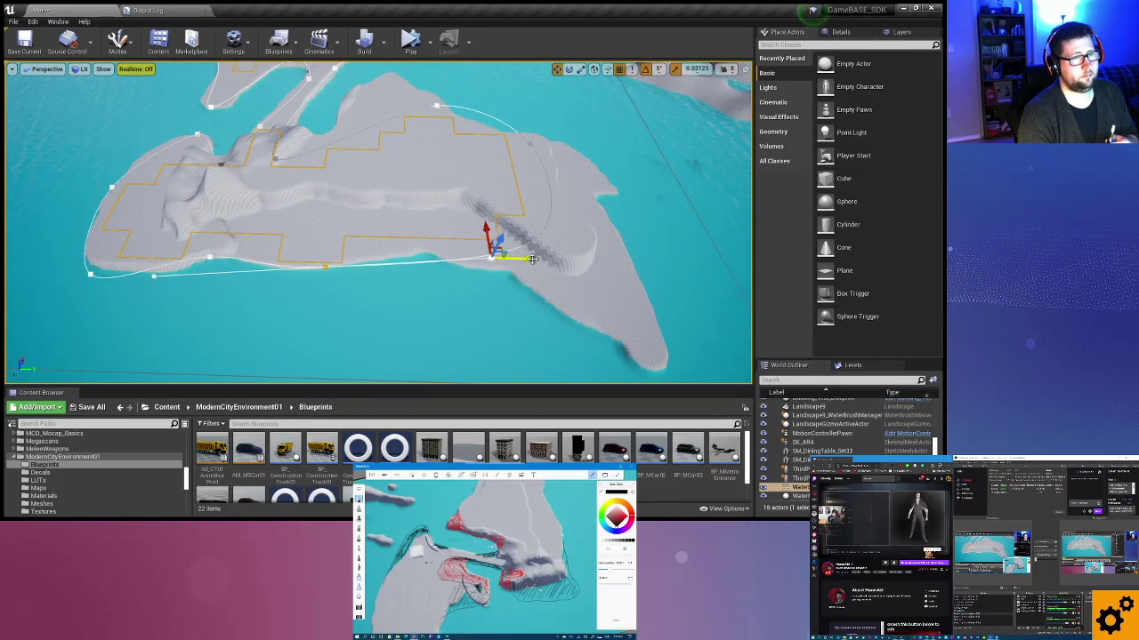
{"action": "mouse_move", "coordinate": [534, 258]}
{"action": "left_mouse_down"}
{"action": "mouse_move", "coordinate": [551, 259]}
{"action": "mouse_move", "coordinate": [518, 259]}
{"action": "mouse_move", "coordinate": [448, 222]}
{"action": "mouse_move", "coordinate": [464, 238]}
{"action": "left_mouse_up"}
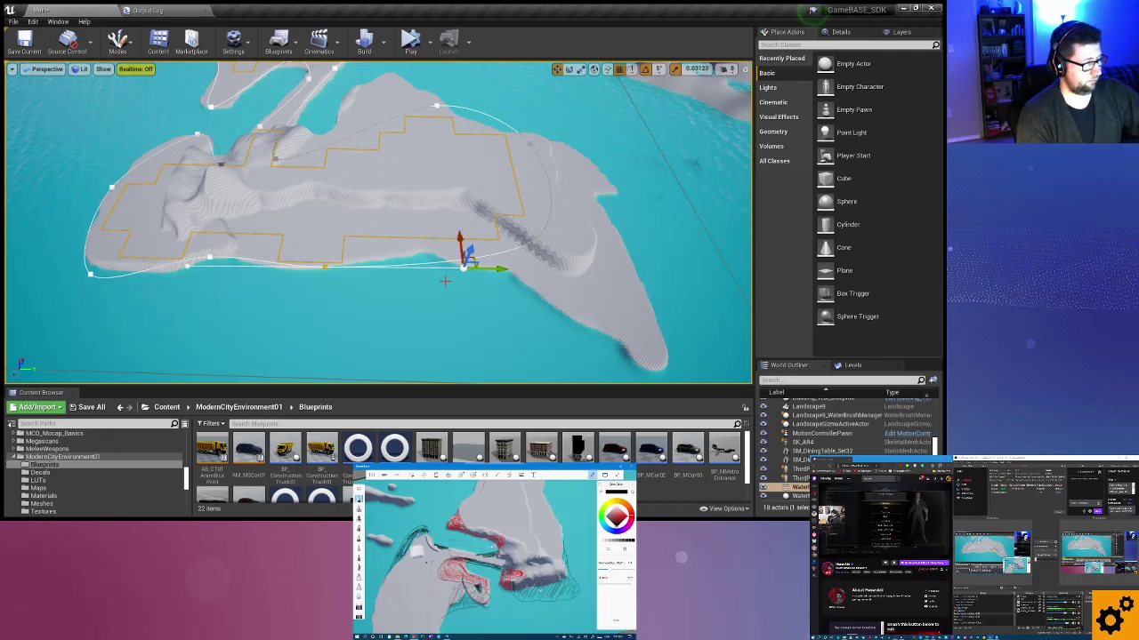
{"action": "mouse_move", "coordinate": [435, 276]}
{"action": "left_mouse_down"}
{"action": "mouse_move", "coordinate": [235, 200]}
{"action": "mouse_move", "coordinate": [236, 178]}
{"action": "mouse_move", "coordinate": [267, 186]}
{"action": "mouse_move", "coordinate": [336, 272]}
{"action": "left_mouse_up"}
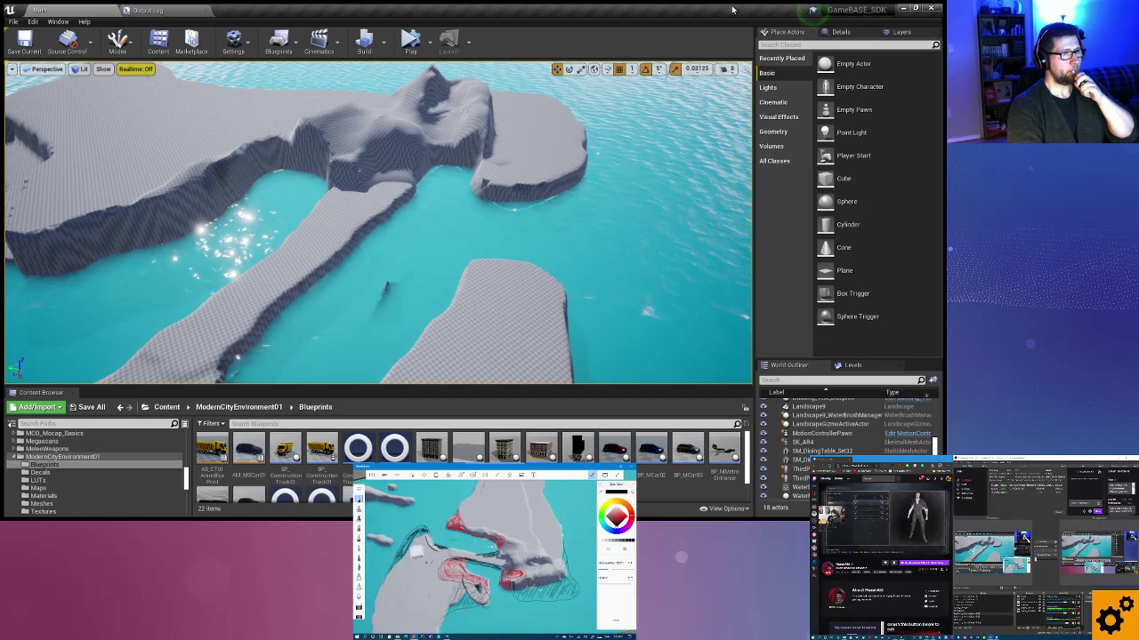
{"action": "right_click_drag", "start_coordinate": [379, 242], "coordinate": [380, 244]}
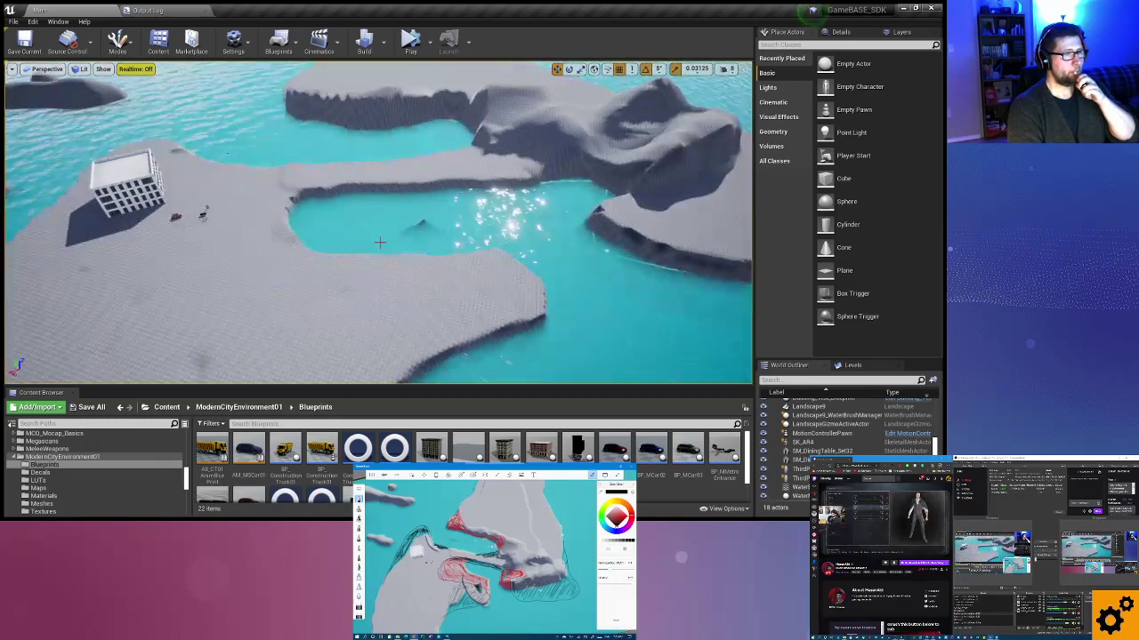
{"action": "right_click_drag", "start_coordinate": [450, 238], "coordinate": [496, 236]}
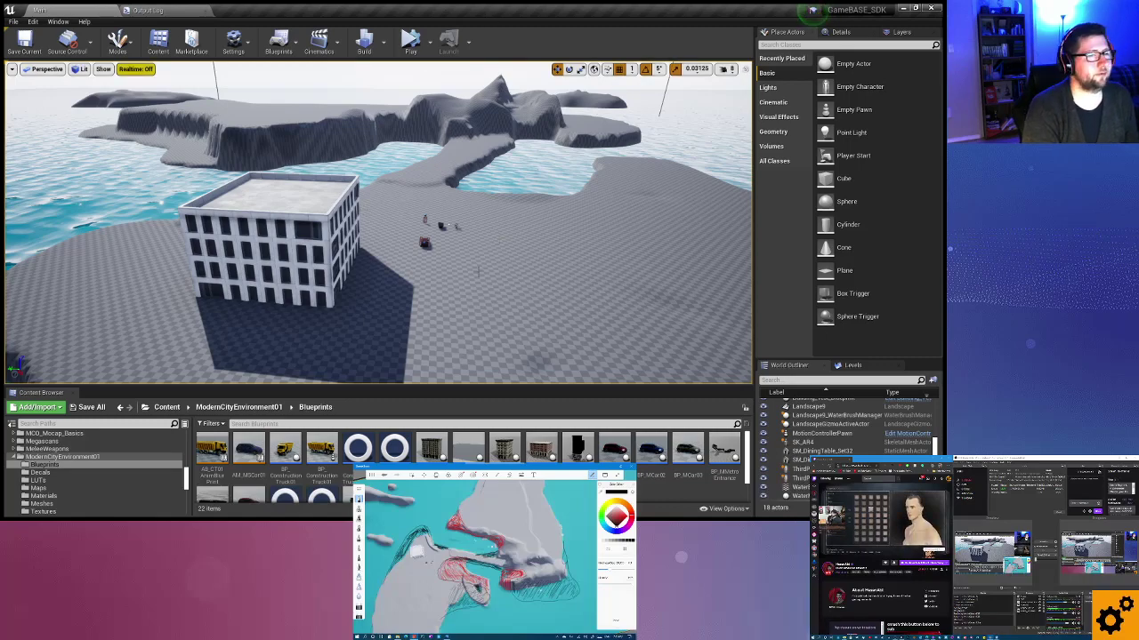
{"action": "right_click_drag", "start_coordinate": [477, 271], "coordinate": [477, 283]}
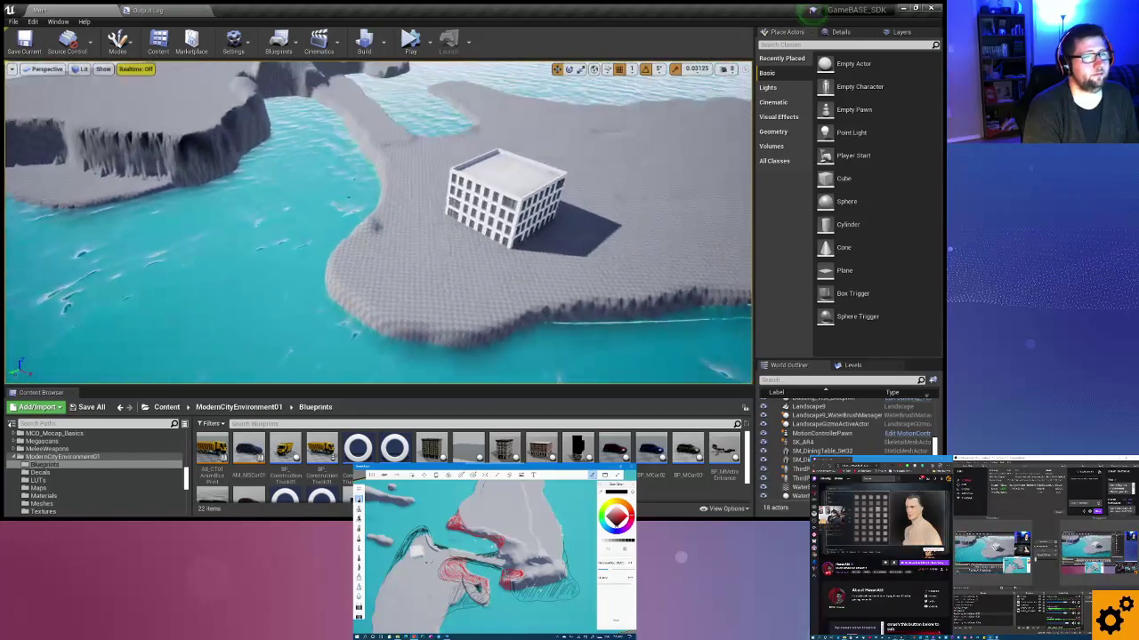
{"action": "right_click_drag", "start_coordinate": [370, 275], "coordinate": [373, 258]}
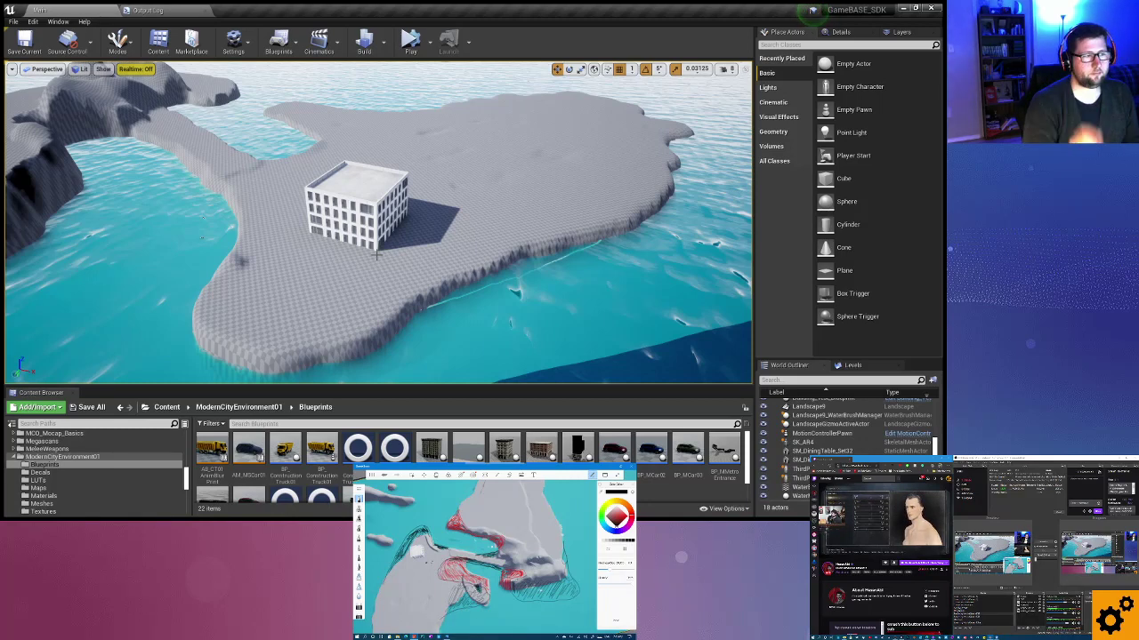
{"action": "right_click_drag", "start_coordinate": [445, 278], "coordinate": [463, 280]}
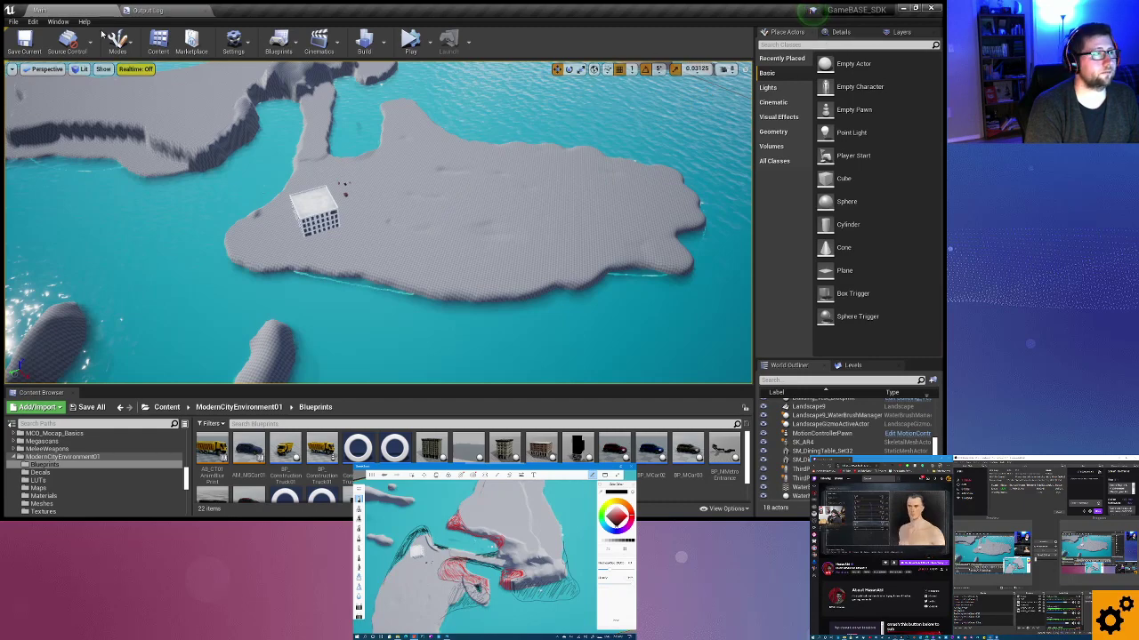
In Landscape sculpting, flatten the island's lower shore outward into the water and fill the lower-right notch.
{"action": "key", "text": "shift+2"}
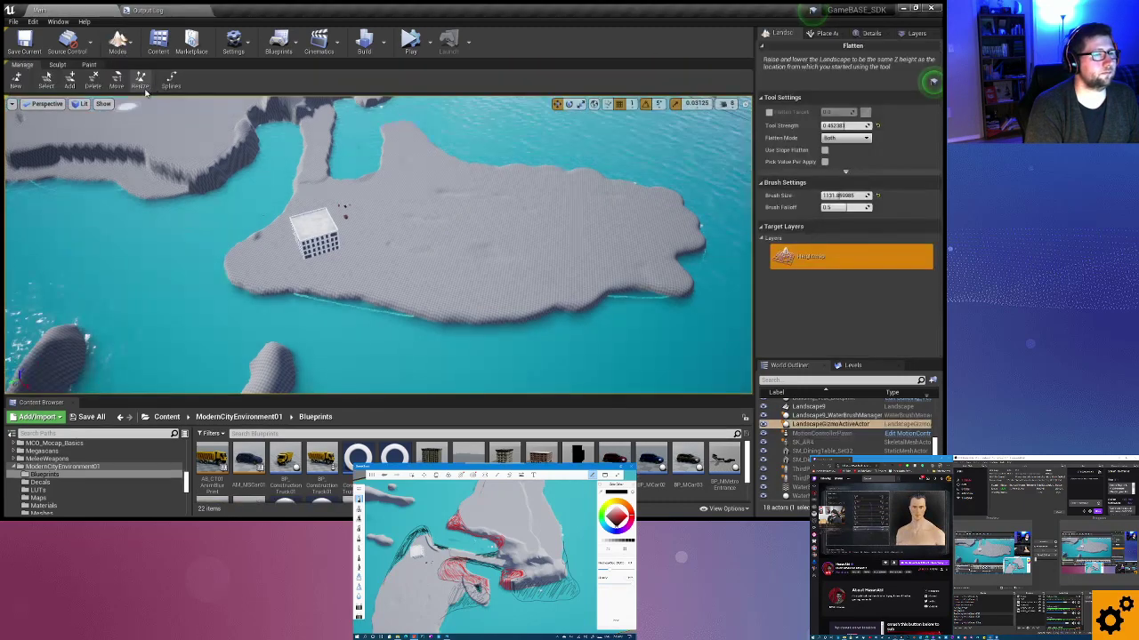
{"action": "left_click", "coordinate": [56, 65]}
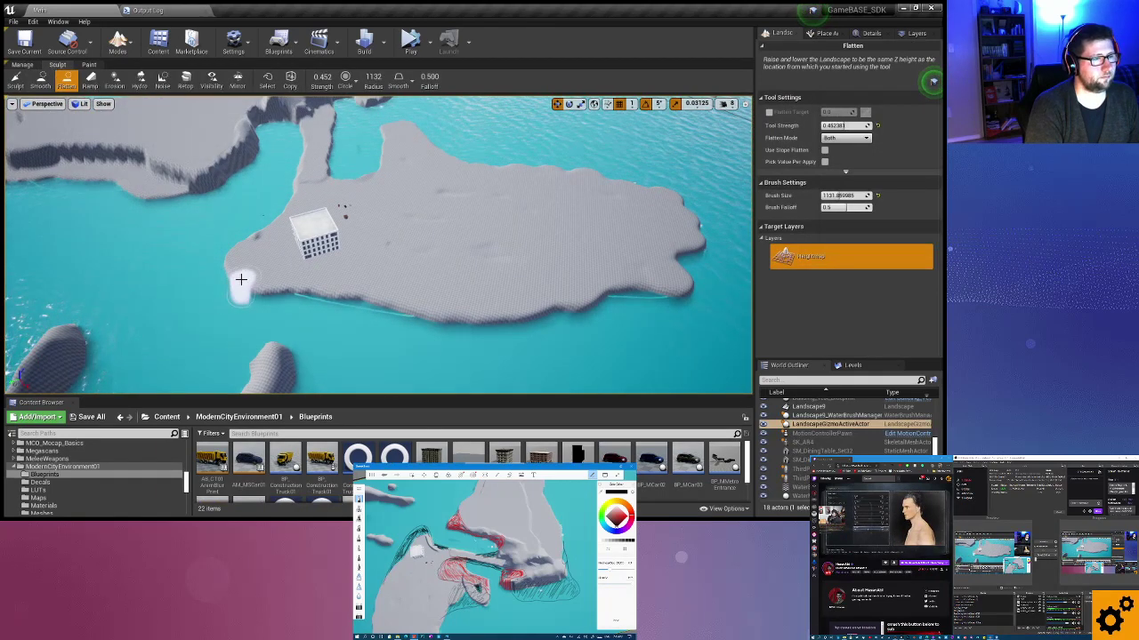
{"action": "left_click_drag", "start_coordinate": [310, 291], "coordinate": [632, 282]}
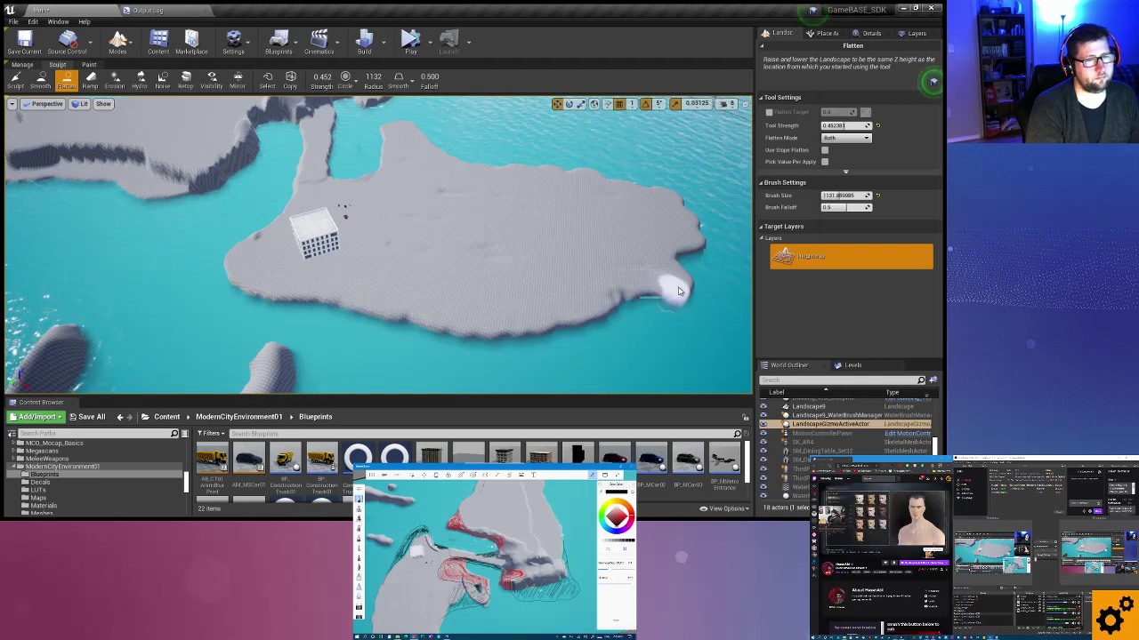
{"action": "left_click_drag", "start_coordinate": [680, 293], "coordinate": [240, 287]}
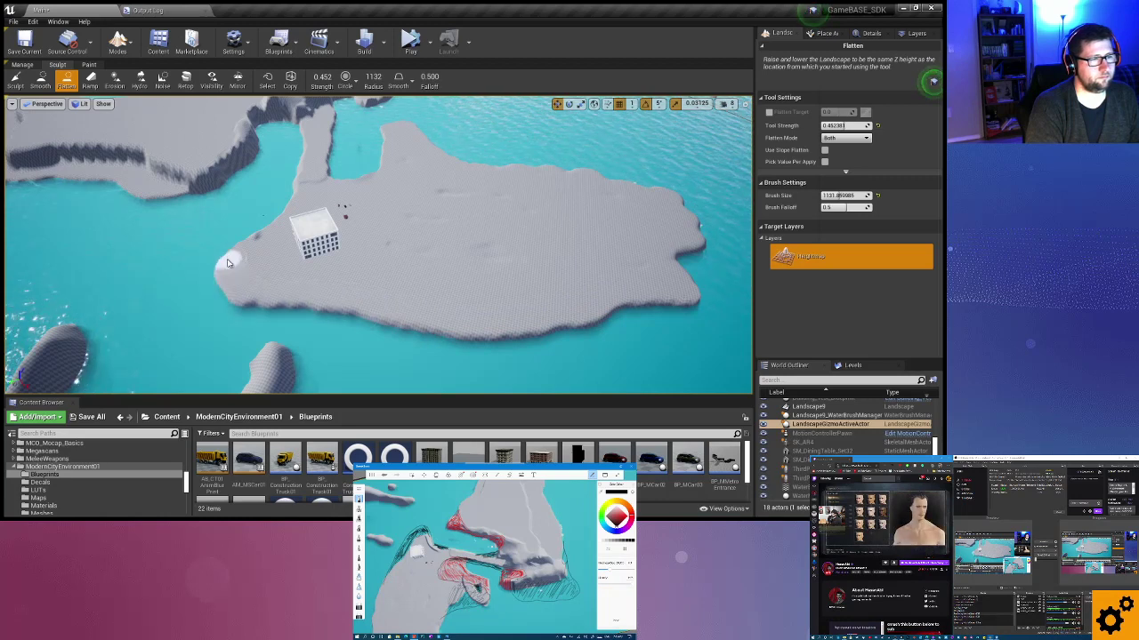
Try Hydraulic Erosion on the lower-left shore, then undo the resulting spikes.
{"action": "left_click", "coordinate": [139, 80]}
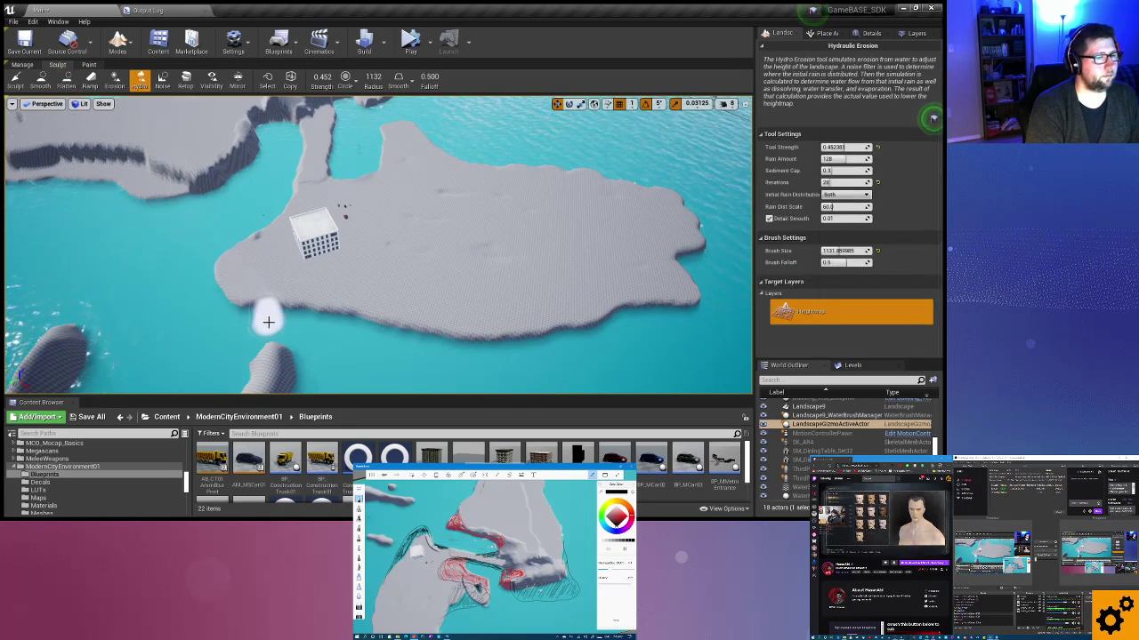
{"action": "left_click_drag", "start_coordinate": [245, 322], "coordinate": [267, 324]}
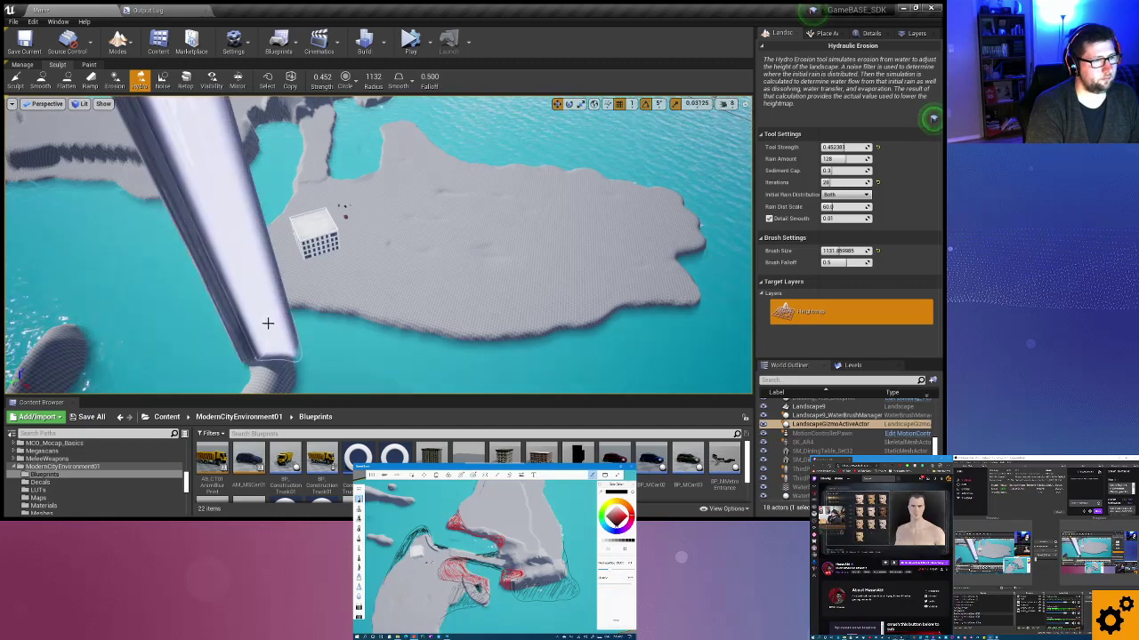
{"action": "right_click_drag", "start_coordinate": [267, 324], "coordinate": [268, 222]}
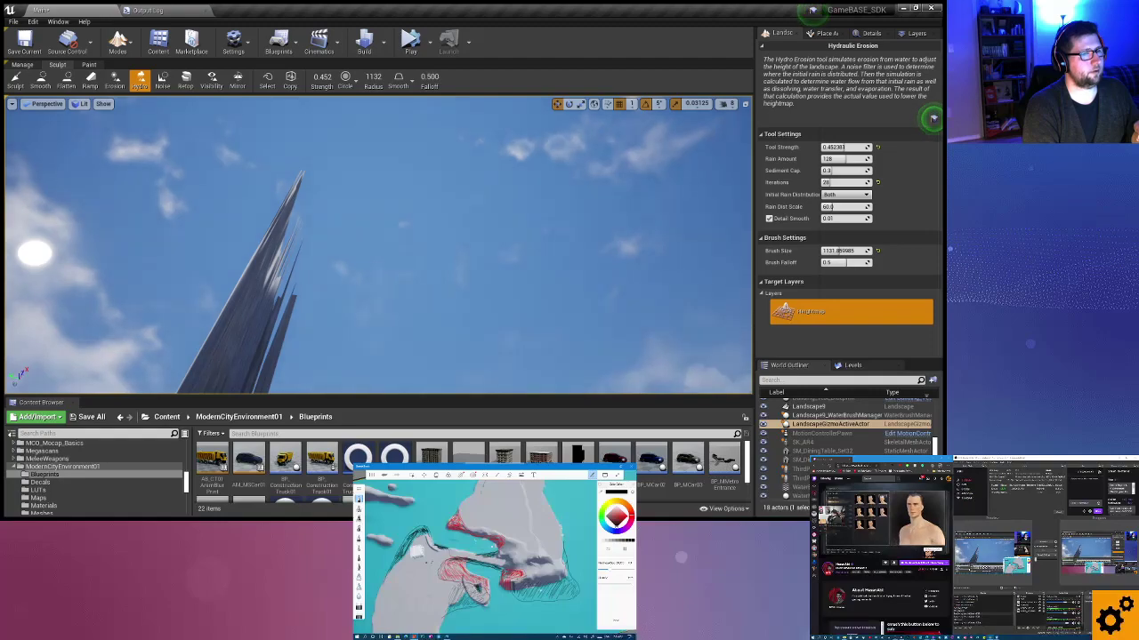
{"action": "right_click_drag", "start_coordinate": [268, 222], "coordinate": [268, 373]}
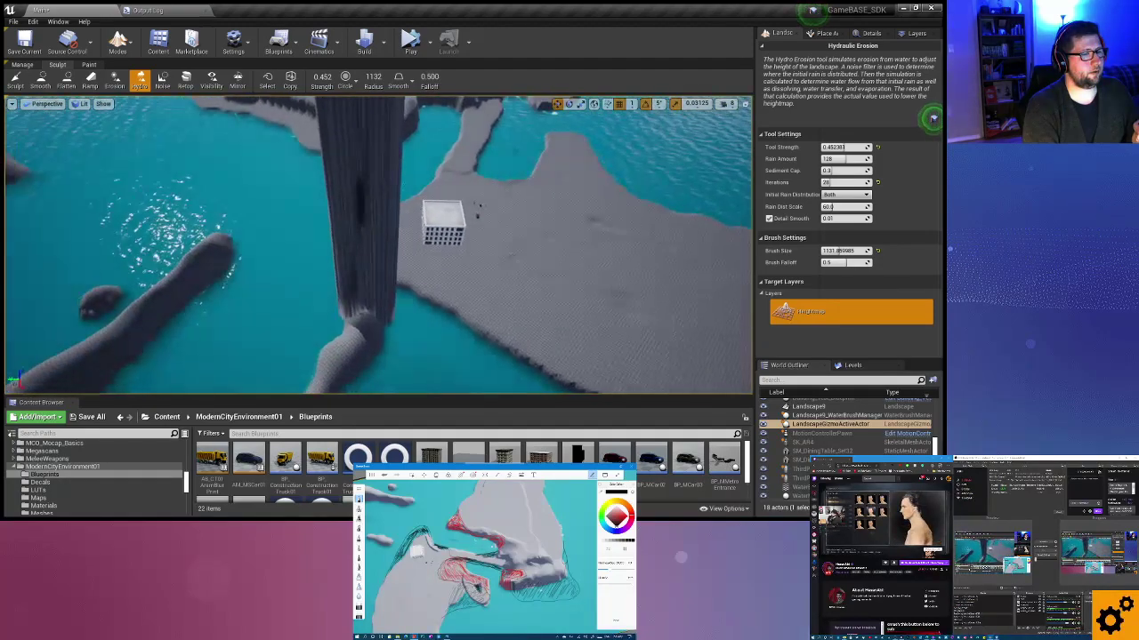
{"action": "right_click_drag", "start_coordinate": [386, 338], "coordinate": [386, 169]}
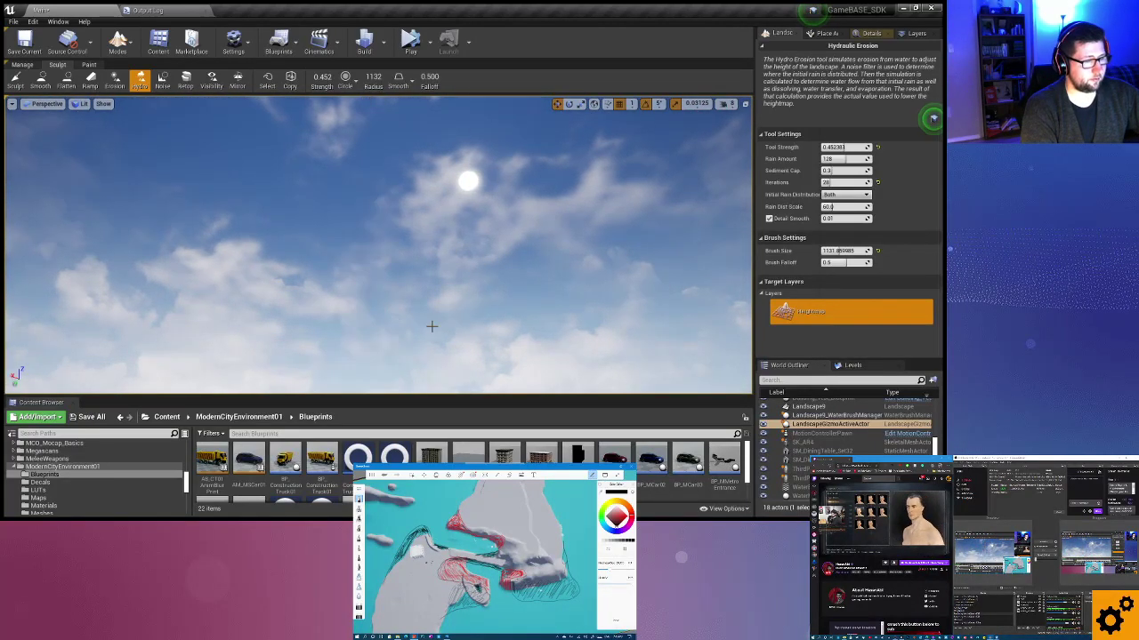
{"action": "mouse_move", "coordinate": [432, 323]}
{"action": "right_mouse_down"}
{"action": "mouse_move", "coordinate": [432, 178]}
{"action": "mouse_move", "coordinate": [368, 229]}
{"action": "right_mouse_up"}
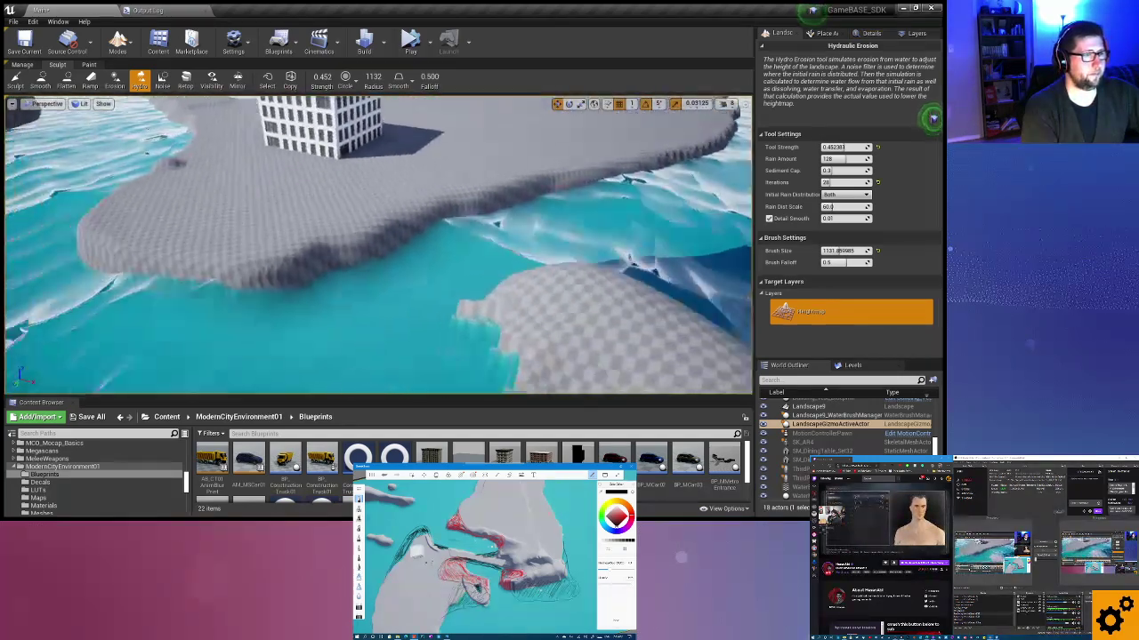
{"action": "left_click_drag", "start_coordinate": [333, 285], "coordinate": [363, 273]}
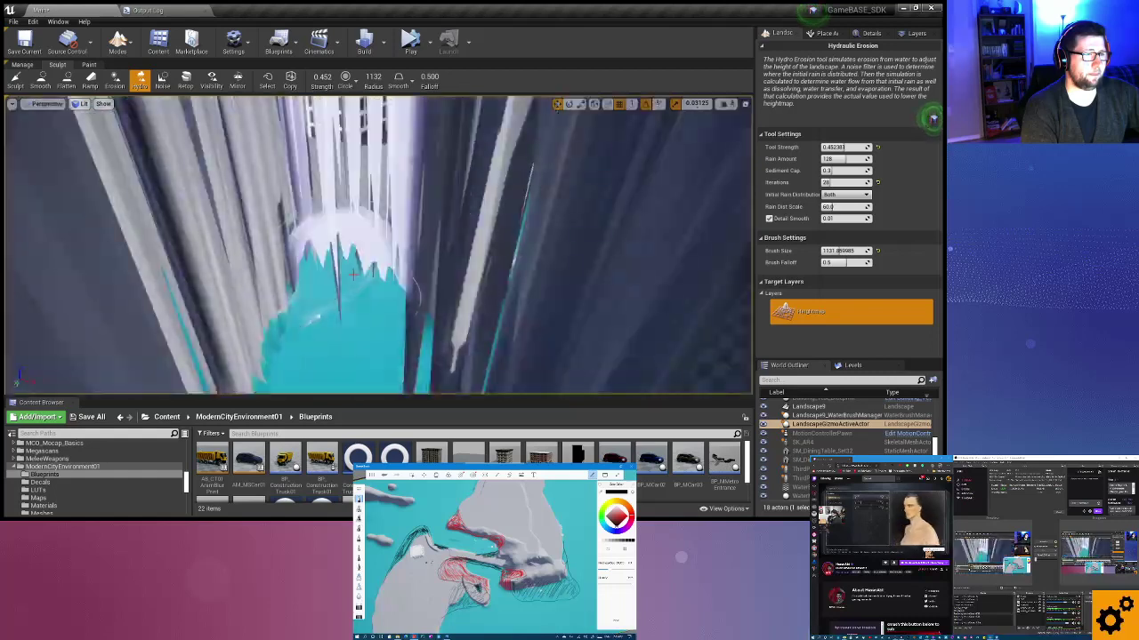
{"action": "key", "text": "ctrl+z"}
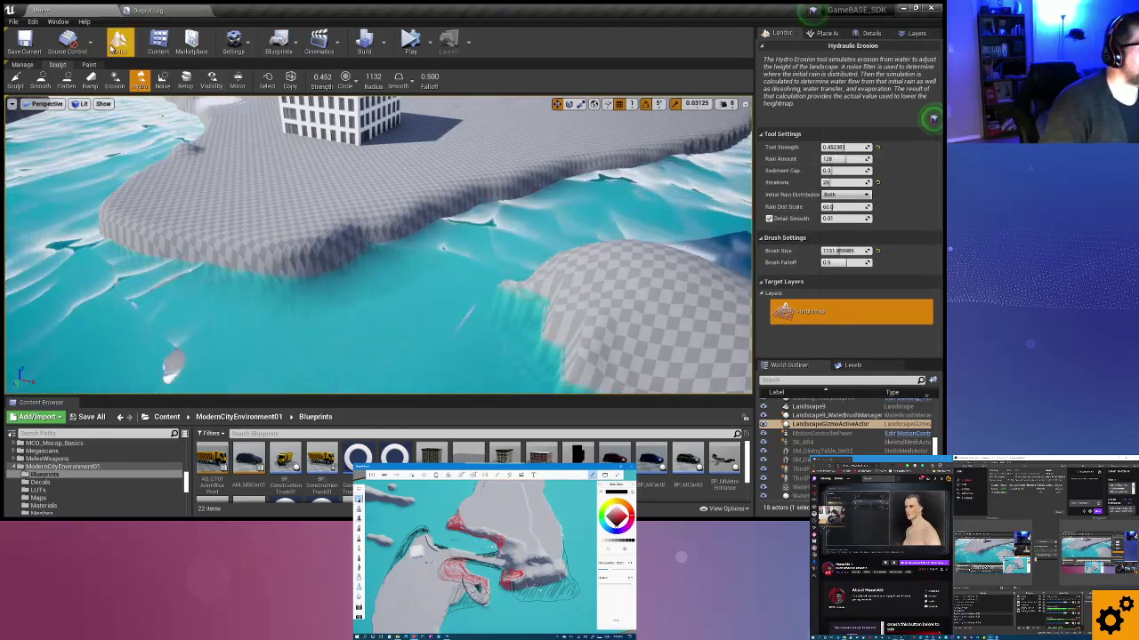
Switch to Erosion and wear down the shoreline edges toward the right and left.
{"action": "left_click", "coordinate": [116, 87]}
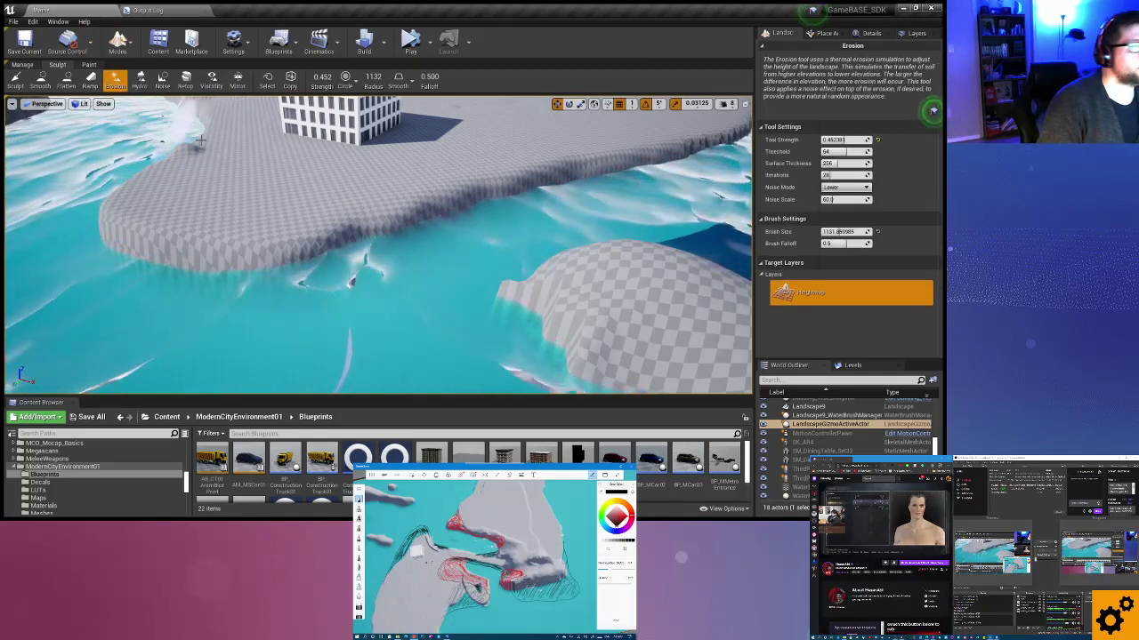
{"action": "mouse_move", "coordinate": [309, 293]}
{"action": "left_mouse_down"}
{"action": "mouse_move", "coordinate": [559, 193]}
{"action": "mouse_move", "coordinate": [323, 263]}
{"action": "left_mouse_up"}
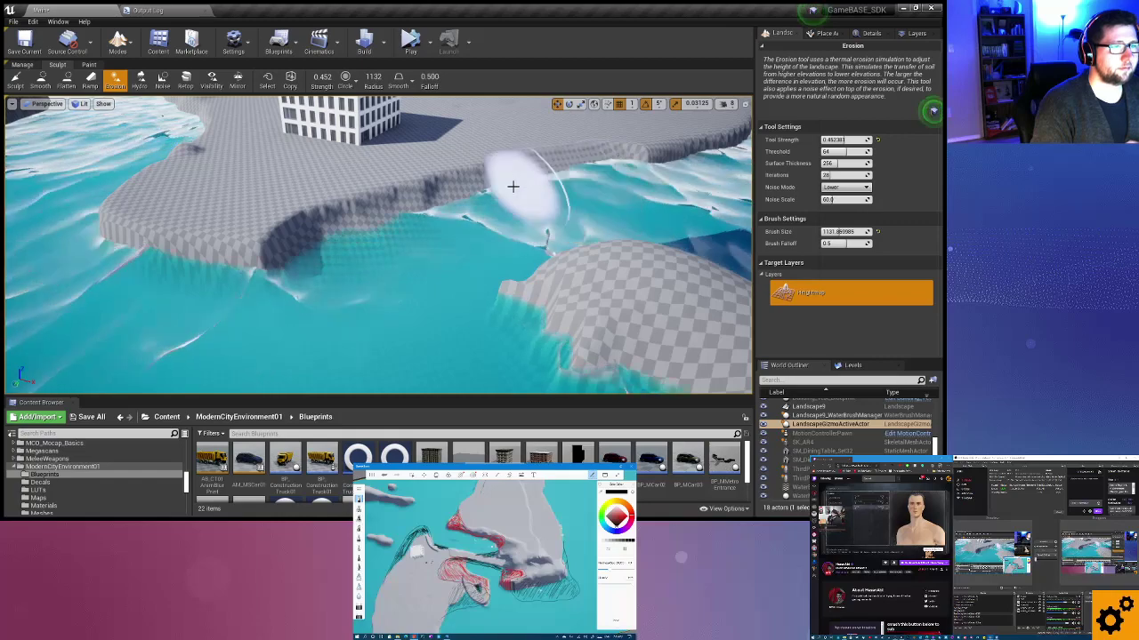
{"action": "mouse_move", "coordinate": [324, 262]}
{"action": "right_mouse_down"}
{"action": "mouse_move", "coordinate": [362, 254]}
{"action": "mouse_move", "coordinate": [157, 347]}
{"action": "mouse_move", "coordinate": [152, 310]}
{"action": "right_mouse_up"}
{"action": "mouse_move", "coordinate": [152, 310]}
{"action": "left_mouse_down"}
{"action": "mouse_move", "coordinate": [219, 290]}
{"action": "mouse_move", "coordinate": [300, 293]}
{"action": "mouse_move", "coordinate": [450, 249]}
{"action": "mouse_move", "coordinate": [531, 206]}
{"action": "mouse_move", "coordinate": [425, 246]}
{"action": "mouse_move", "coordinate": [137, 302]}
{"action": "left_mouse_up"}
{"action": "mouse_move", "coordinate": [125, 315]}
{"action": "right_mouse_down"}
{"action": "mouse_move", "coordinate": [315, 295]}
{"action": "mouse_move", "coordinate": [294, 304]}
{"action": "right_mouse_up"}
{"action": "mouse_move", "coordinate": [295, 304]}
{"action": "left_mouse_down"}
{"action": "mouse_move", "coordinate": [435, 307]}
{"action": "mouse_move", "coordinate": [546, 330]}
{"action": "mouse_move", "coordinate": [601, 320]}
{"action": "mouse_move", "coordinate": [618, 278]}
{"action": "left_mouse_up"}
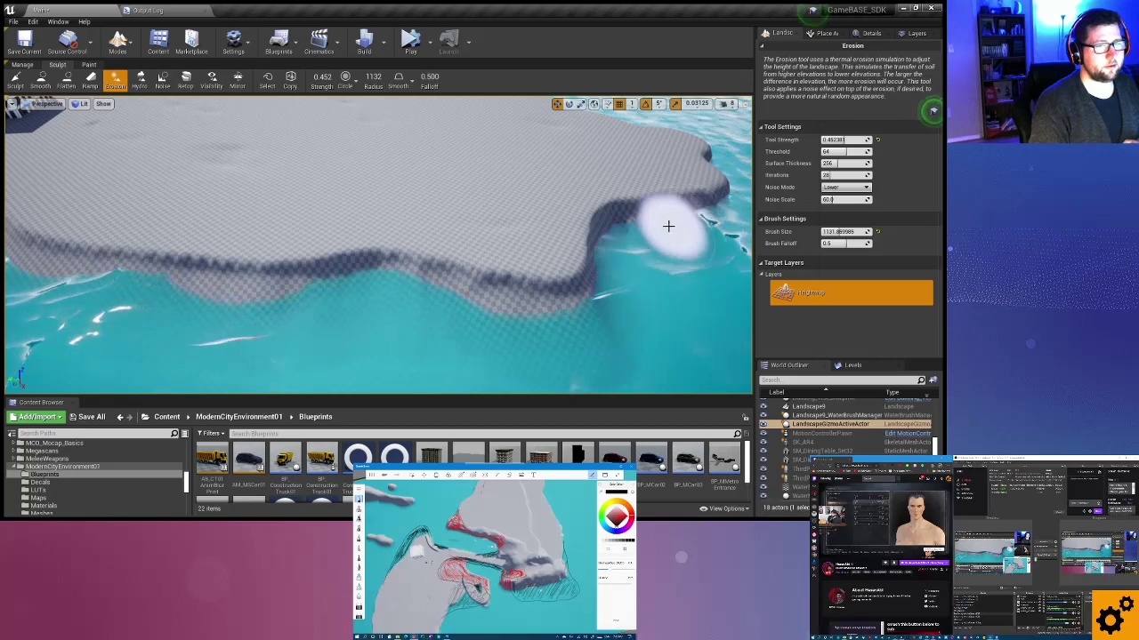
{"action": "mouse_move", "coordinate": [590, 274]}
{"action": "left_mouse_down"}
{"action": "mouse_move", "coordinate": [546, 300]}
{"action": "mouse_move", "coordinate": [453, 272]}
{"action": "mouse_move", "coordinate": [186, 285]}
{"action": "left_mouse_up"}
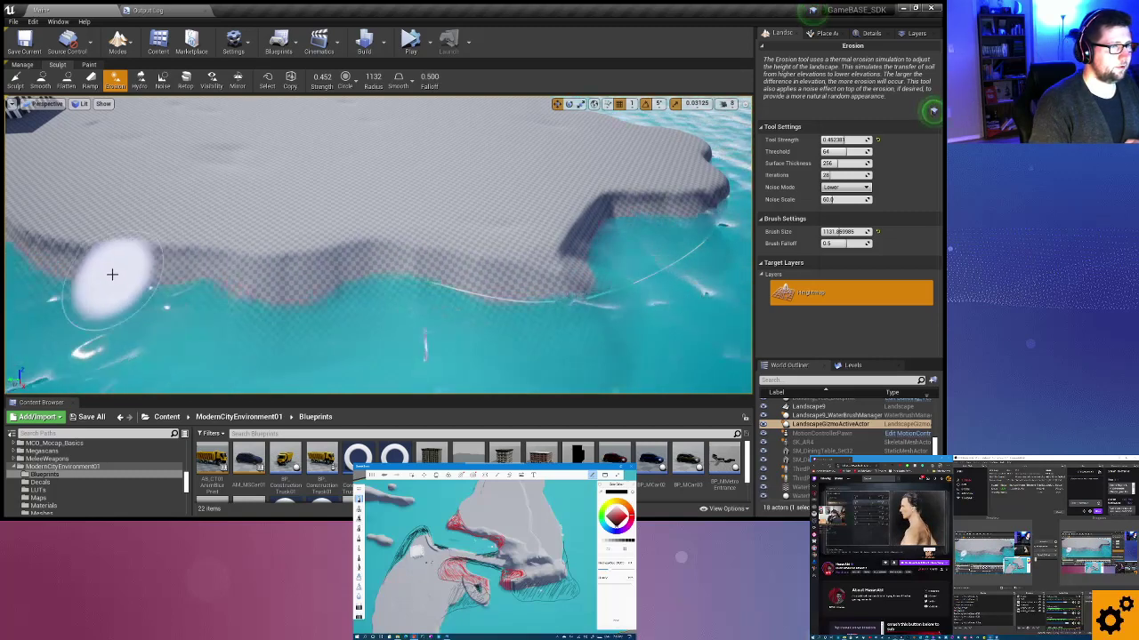
{"action": "right_click_drag", "start_coordinate": [300, 299], "coordinate": [406, 310]}
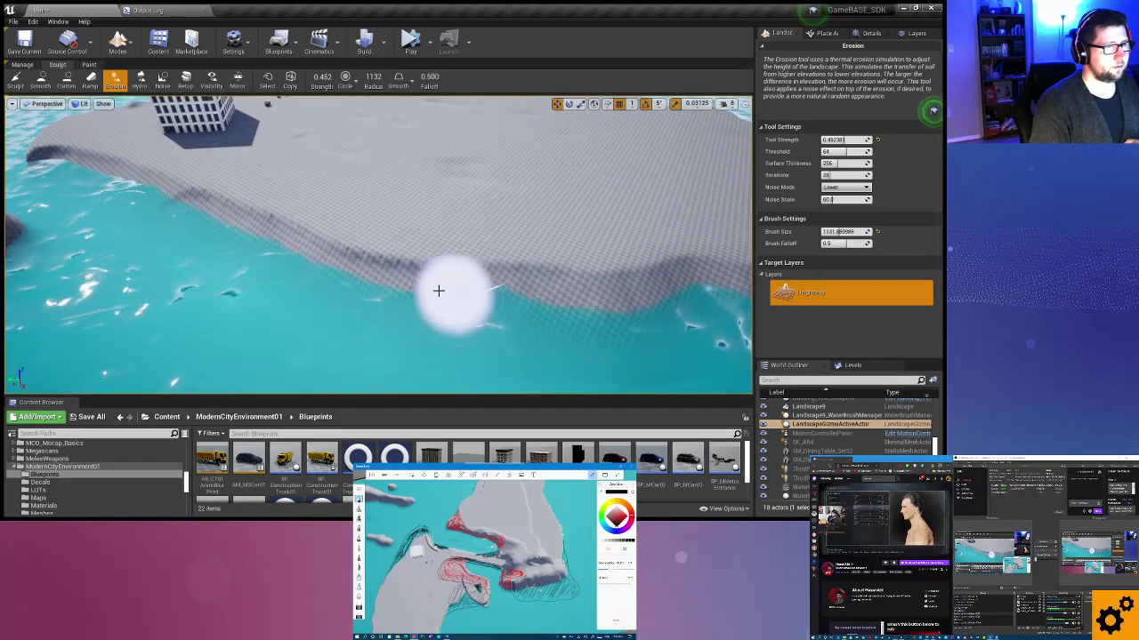
{"action": "mouse_move", "coordinate": [438, 290]}
{"action": "left_mouse_down"}
{"action": "mouse_move", "coordinate": [158, 190]}
{"action": "mouse_move", "coordinate": [191, 267]}
{"action": "left_mouse_up"}
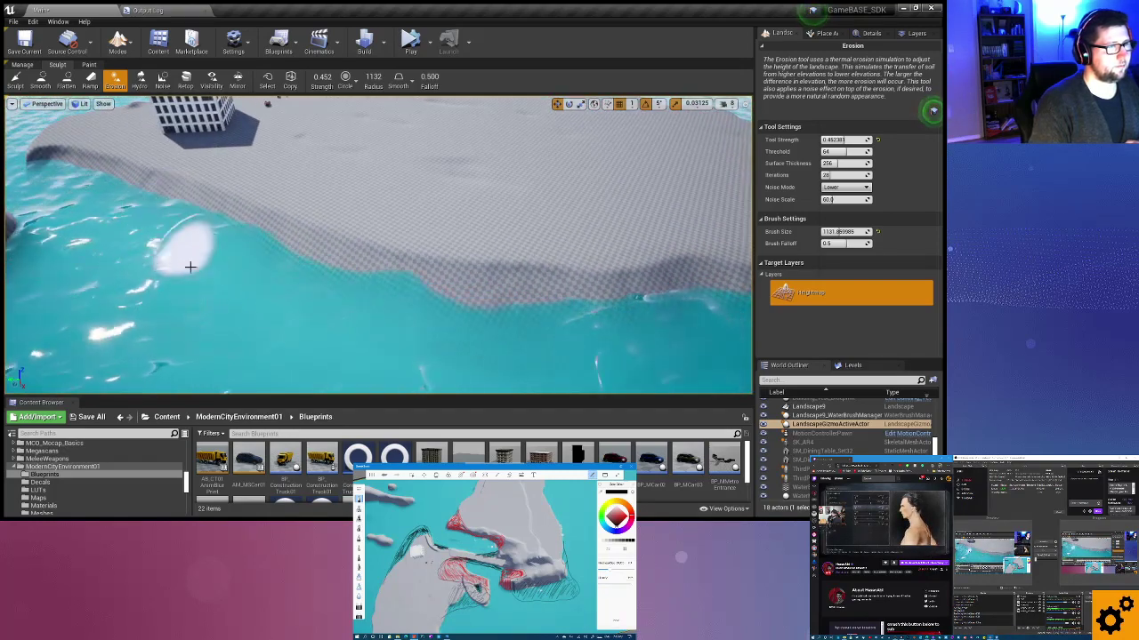
Erode the sandbar's edge below the water, then the river bank across from the building.
{"action": "mouse_move", "coordinate": [190, 266]}
{"action": "right_mouse_down"}
{"action": "mouse_move", "coordinate": [547, 372]}
{"action": "mouse_move", "coordinate": [401, 287]}
{"action": "mouse_move", "coordinate": [385, 292]}
{"action": "right_mouse_up"}
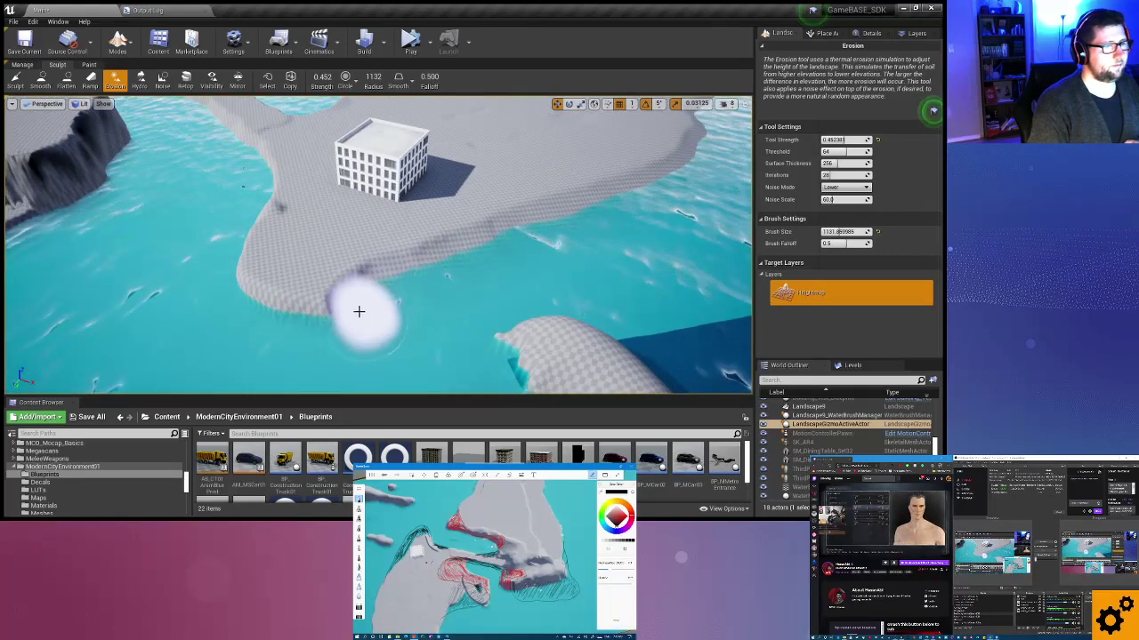
{"action": "mouse_move", "coordinate": [358, 310]}
{"action": "left_mouse_down"}
{"action": "mouse_move", "coordinate": [297, 312]}
{"action": "mouse_move", "coordinate": [252, 284]}
{"action": "left_mouse_up"}
{"action": "right_click_drag", "start_coordinate": [248, 285], "coordinate": [244, 249]}
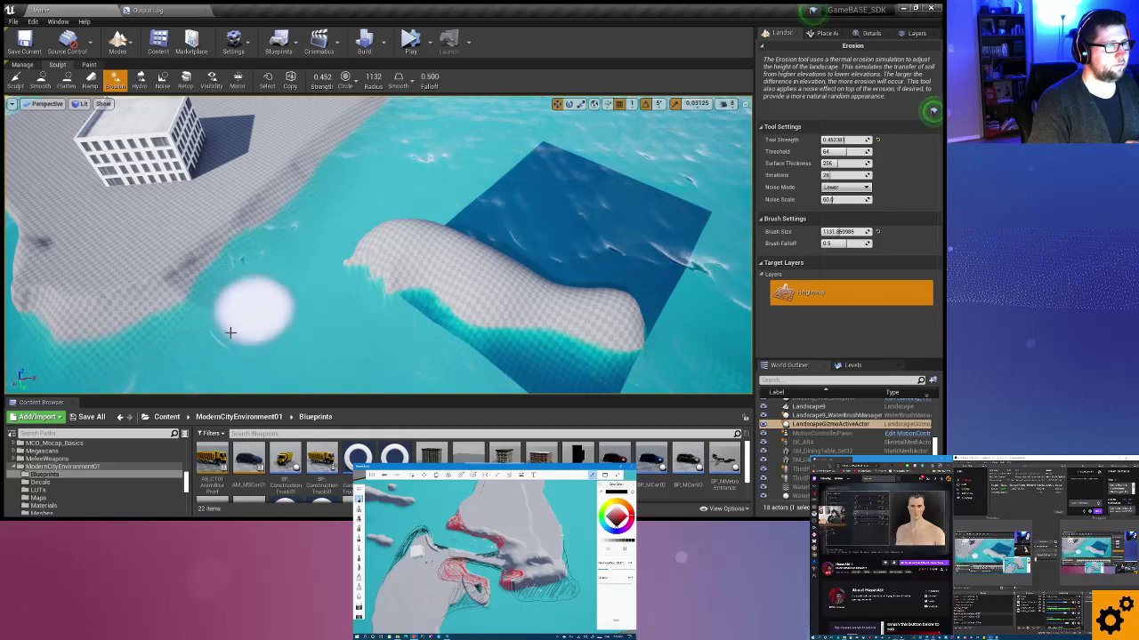
{"action": "right_click_drag", "start_coordinate": [230, 332], "coordinate": [499, 352]}
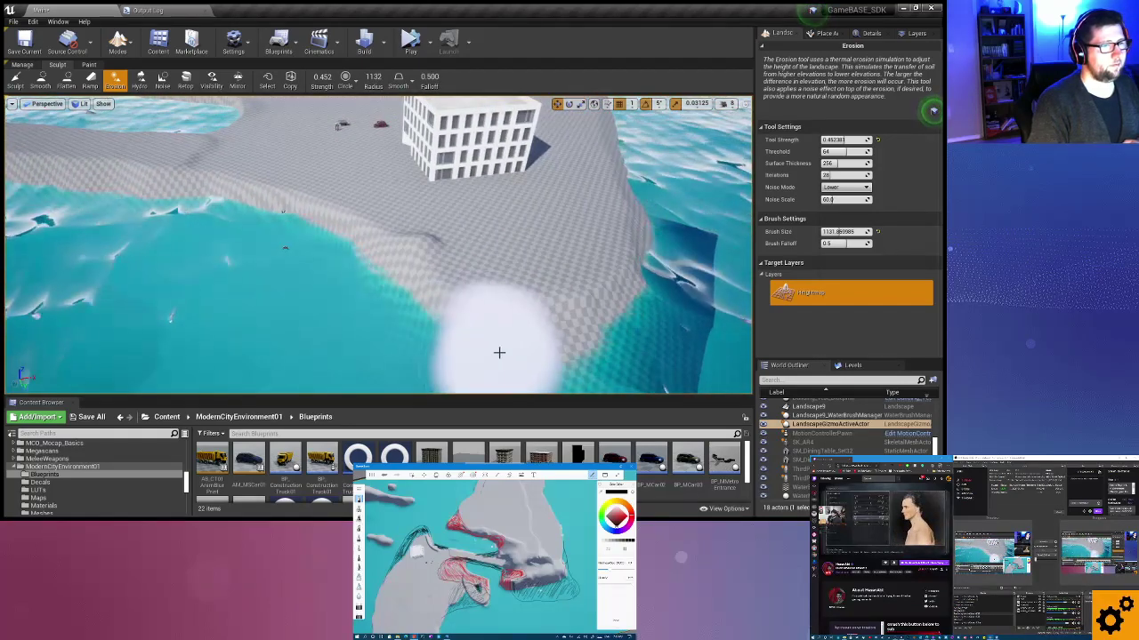
{"action": "left_click_drag", "start_coordinate": [499, 352], "coordinate": [427, 317]}
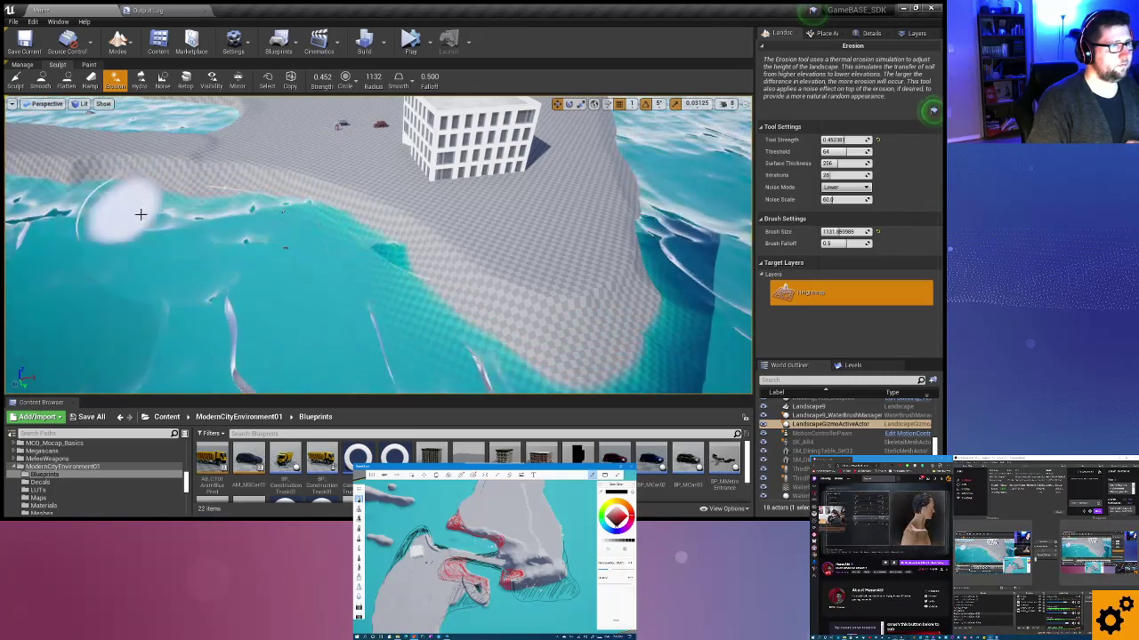
{"action": "right_click_drag", "start_coordinate": [309, 263], "coordinate": [315, 268]}
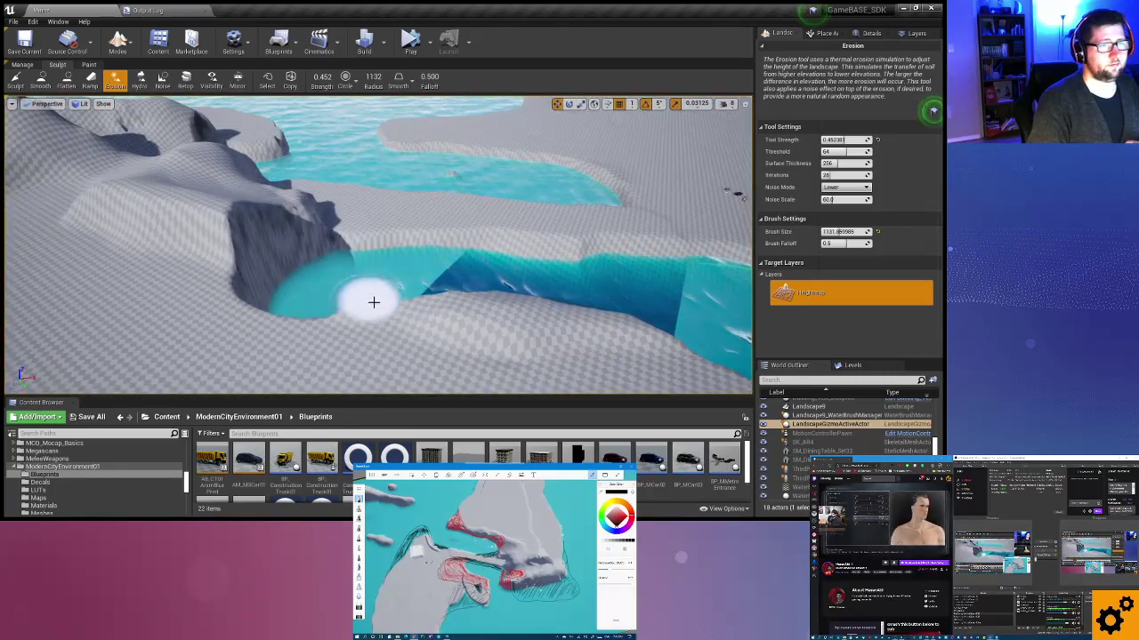
{"action": "mouse_move", "coordinate": [437, 305]}
{"action": "right_mouse_down"}
{"action": "mouse_move", "coordinate": [459, 313]}
{"action": "mouse_move", "coordinate": [459, 384]}
{"action": "mouse_move", "coordinate": [422, 260]}
{"action": "right_mouse_up"}
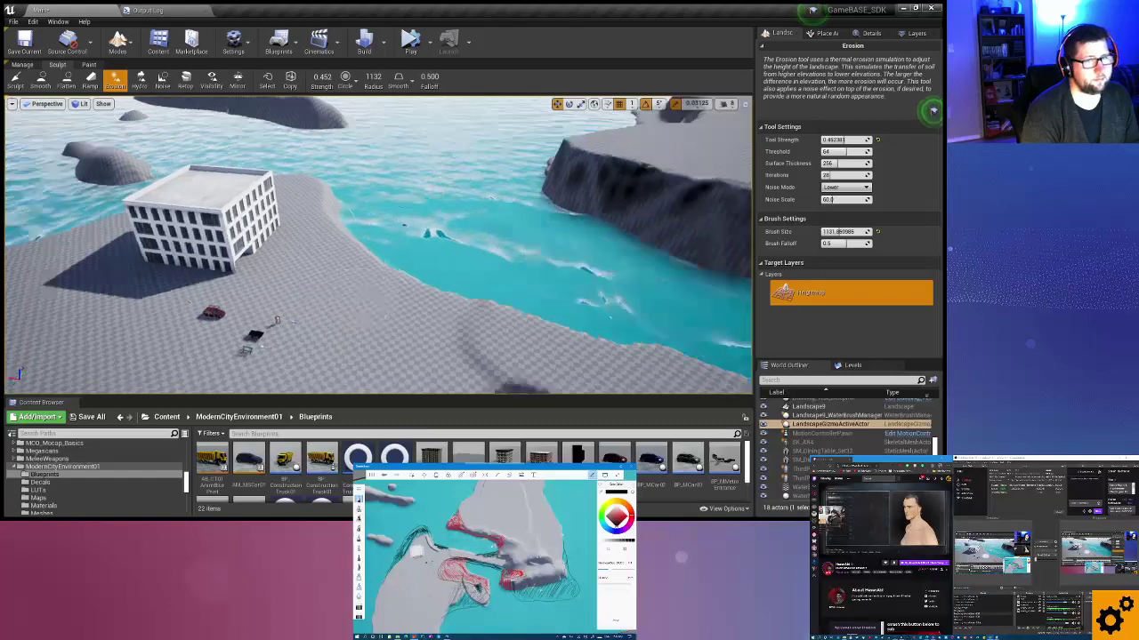
{"action": "mouse_move", "coordinate": [422, 260]}
{"action": "right_mouse_down"}
{"action": "mouse_move", "coordinate": [353, 388]}
{"action": "mouse_move", "coordinate": [358, 312]}
{"action": "right_mouse_up"}
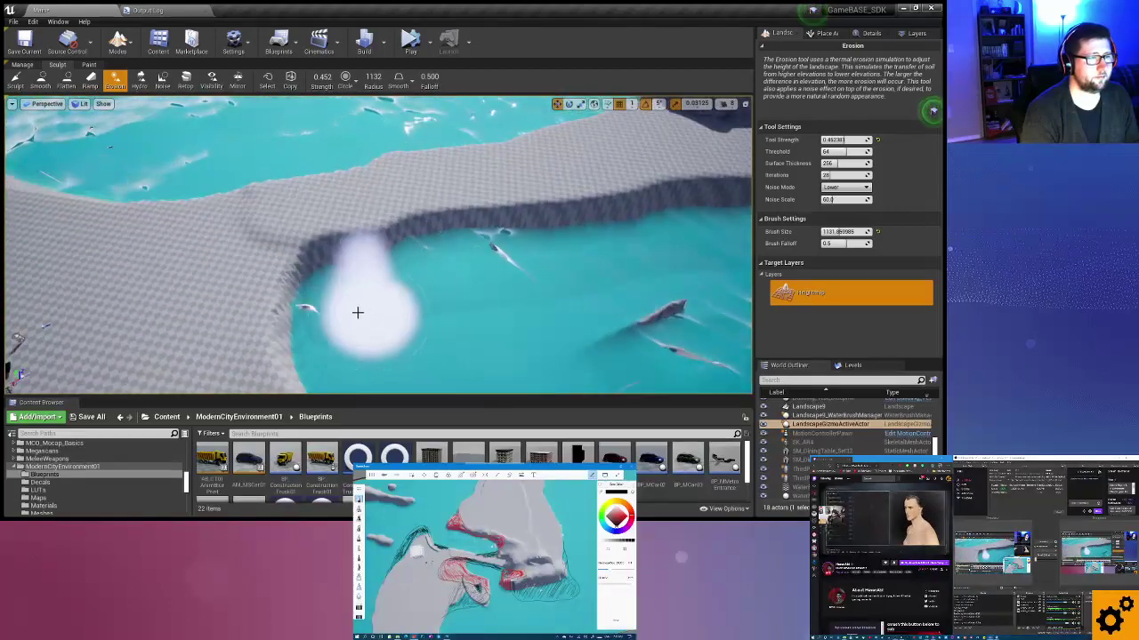
{"action": "left_click_drag", "start_coordinate": [346, 303], "coordinate": [731, 91]}
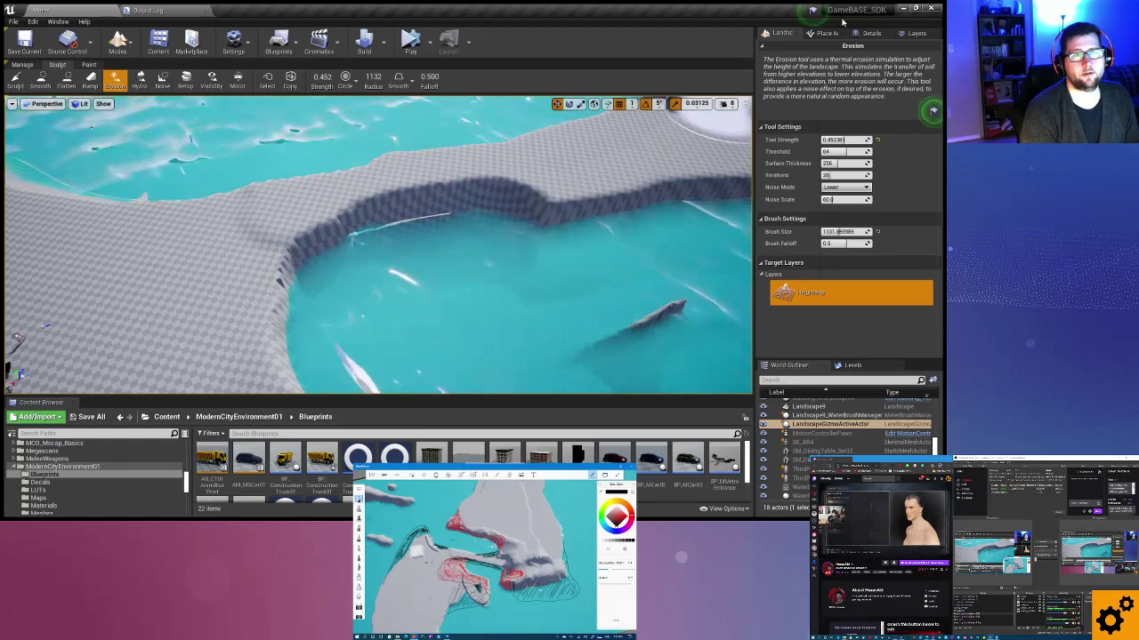
Flatten land across the river bend, then erode the adjacent river banks to widen the water.
{"action": "left_click", "coordinate": [825, 33]}
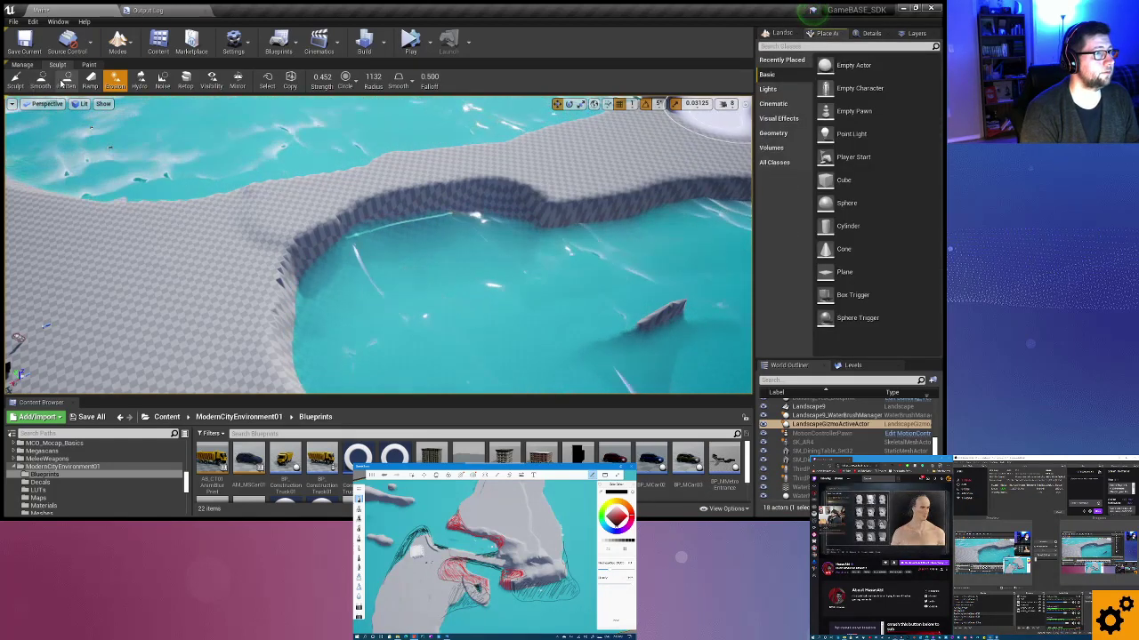
{"action": "mouse_move", "coordinate": [160, 246]}
{"action": "left_mouse_down"}
{"action": "mouse_move", "coordinate": [523, 190]}
{"action": "mouse_move", "coordinate": [418, 242]}
{"action": "mouse_move", "coordinate": [436, 239]}
{"action": "left_mouse_up"}
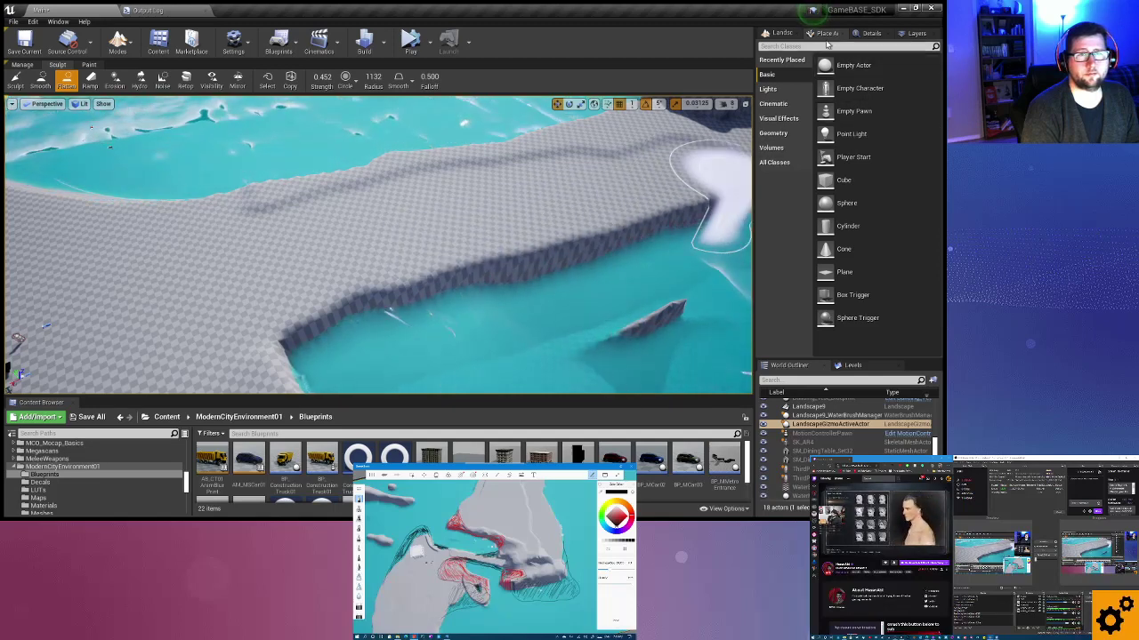
{"action": "left_click", "coordinate": [115, 80]}
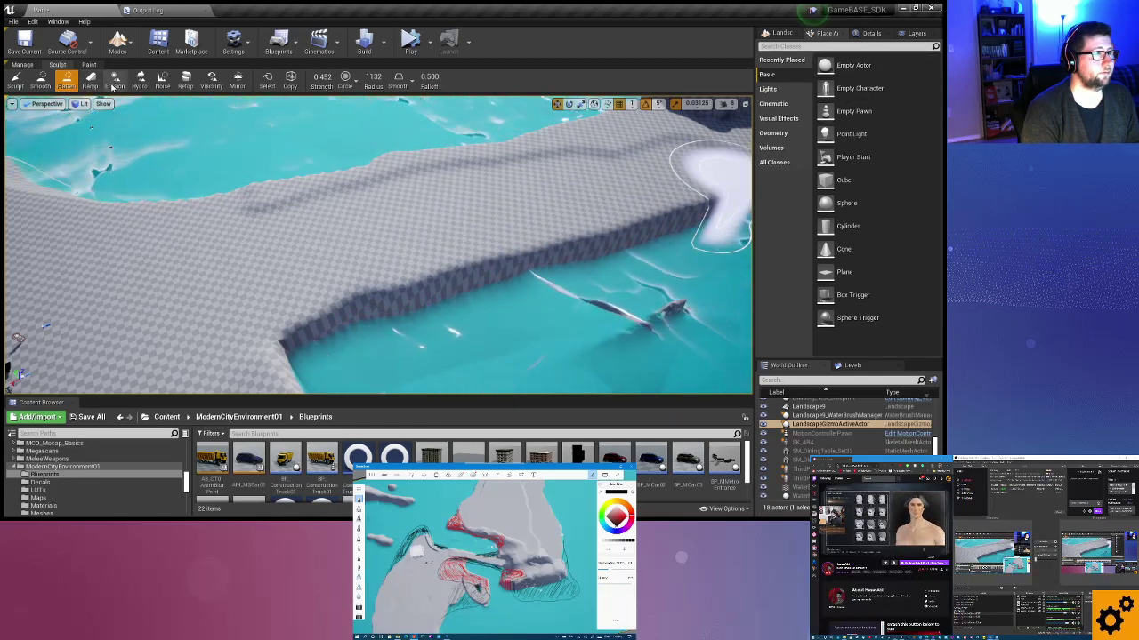
{"action": "mouse_move", "coordinate": [315, 305]}
{"action": "left_mouse_down"}
{"action": "mouse_move", "coordinate": [591, 258]}
{"action": "mouse_move", "coordinate": [391, 294]}
{"action": "mouse_move", "coordinate": [686, 223]}
{"action": "mouse_move", "coordinate": [506, 283]}
{"action": "left_mouse_up"}
{"action": "right_click_drag", "start_coordinate": [505, 282], "coordinate": [293, 308]}
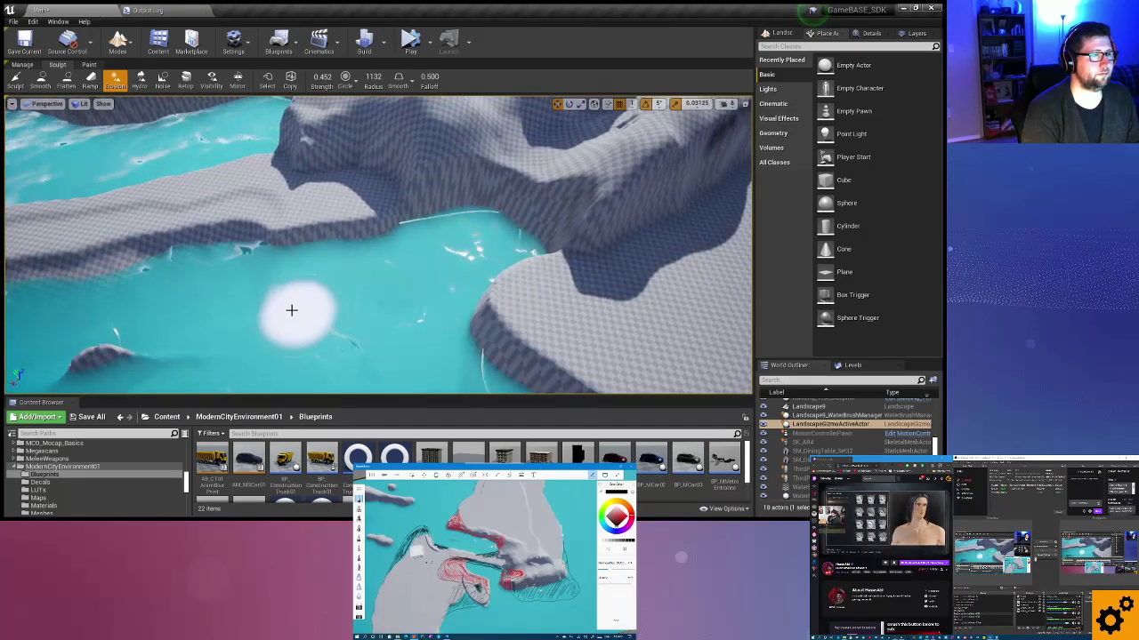
{"action": "mouse_move", "coordinate": [298, 256]}
{"action": "left_mouse_down"}
{"action": "mouse_move", "coordinate": [356, 252]}
{"action": "mouse_move", "coordinate": [234, 264]}
{"action": "mouse_move", "coordinate": [162, 287]}
{"action": "left_mouse_up"}
{"action": "mouse_move", "coordinate": [216, 312]}
{"action": "right_mouse_down"}
{"action": "mouse_move", "coordinate": [267, 294]}
{"action": "mouse_move", "coordinate": [229, 237]}
{"action": "mouse_move", "coordinate": [244, 246]}
{"action": "mouse_move", "coordinate": [306, 237]}
{"action": "right_mouse_up"}
{"action": "mouse_move", "coordinate": [307, 237]}
{"action": "left_mouse_down"}
{"action": "mouse_move", "coordinate": [308, 198]}
{"action": "mouse_move", "coordinate": [282, 188]}
{"action": "mouse_move", "coordinate": [236, 199]}
{"action": "mouse_move", "coordinate": [104, 308]}
{"action": "left_mouse_up"}
Erode the shoreline edges left, right and top-left of the river bend to soften them.
{"action": "right_click_drag", "start_coordinate": [214, 262], "coordinate": [353, 215]}
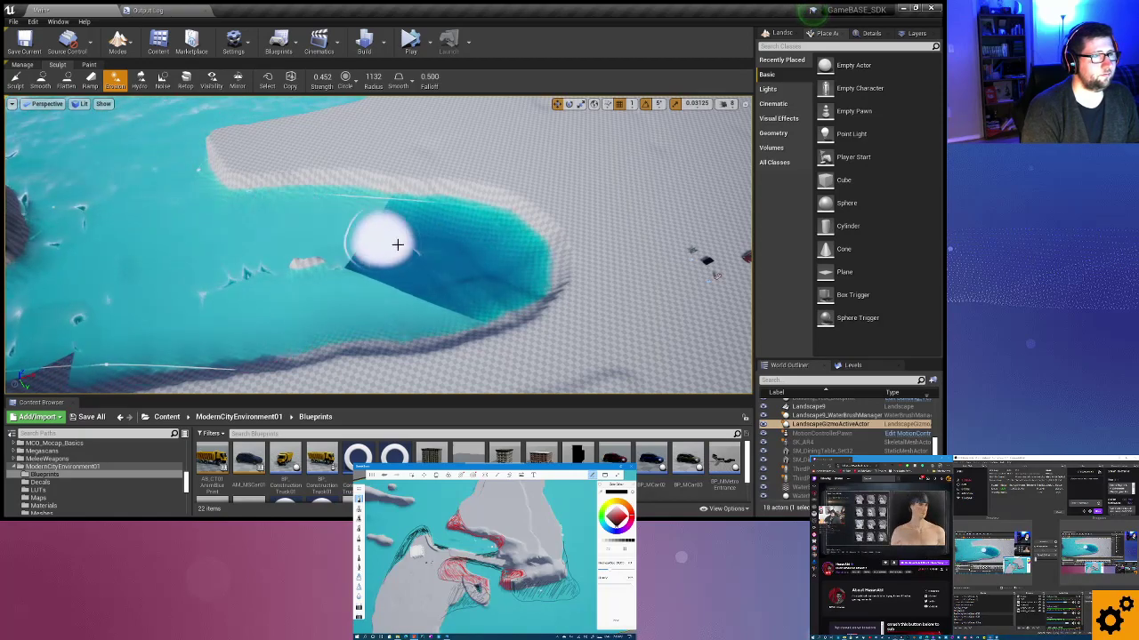
{"action": "right_click_drag", "start_coordinate": [398, 244], "coordinate": [402, 314]}
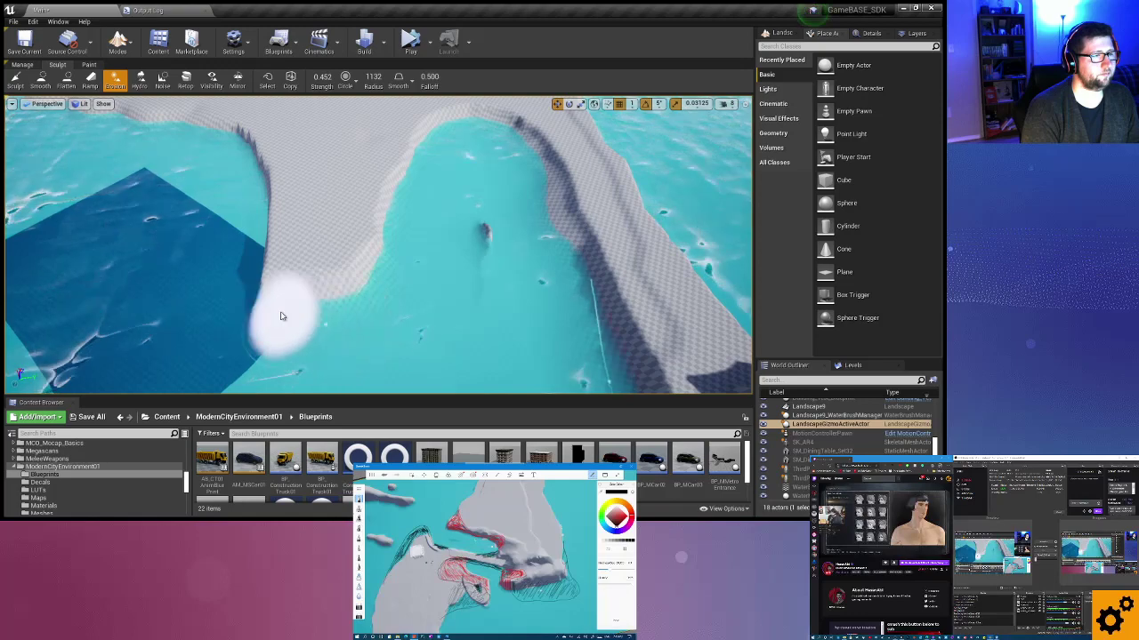
{"action": "mouse_move", "coordinate": [255, 310]}
{"action": "right_mouse_down"}
{"action": "mouse_move", "coordinate": [293, 293]}
{"action": "mouse_move", "coordinate": [318, 308]}
{"action": "right_mouse_up"}
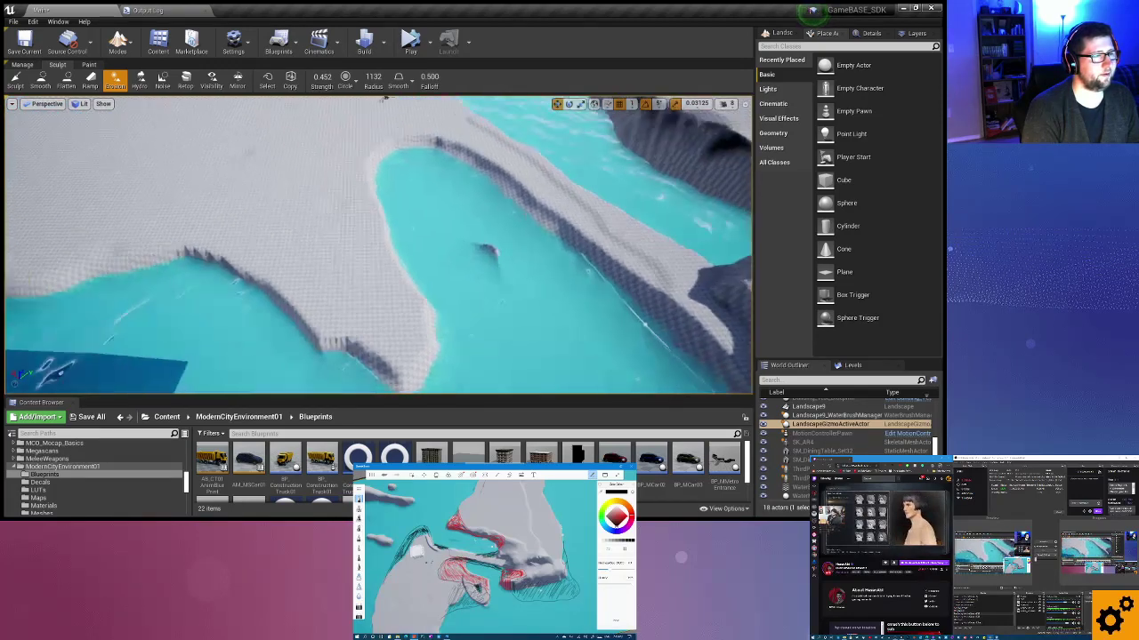
{"action": "left_click_drag", "start_coordinate": [473, 211], "coordinate": [264, 236]}
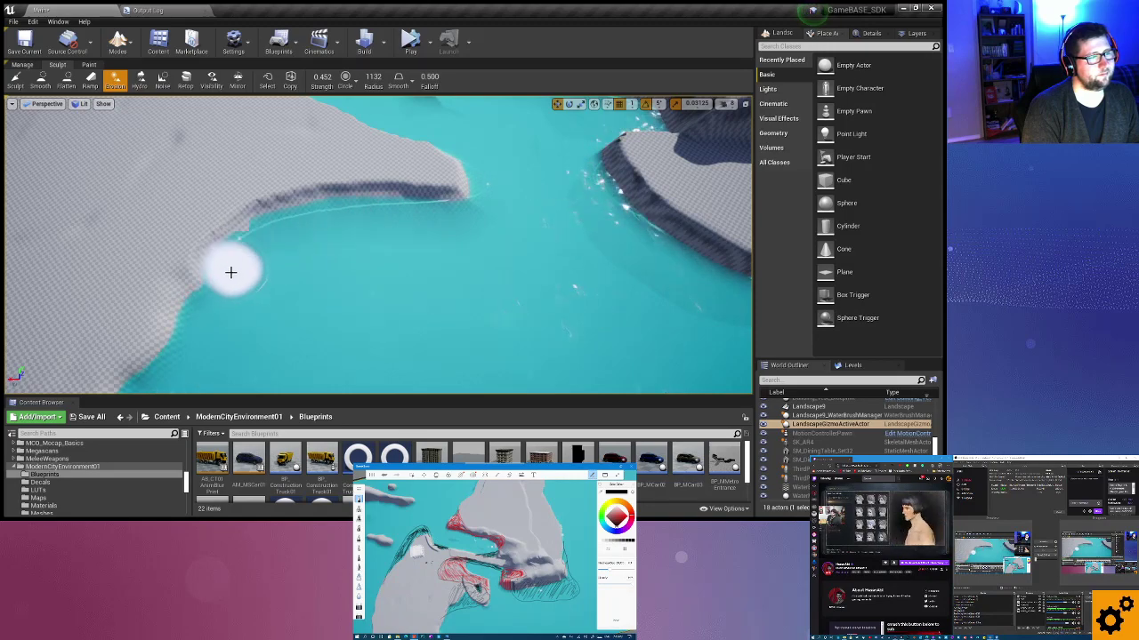
{"action": "mouse_move", "coordinate": [264, 236]}
{"action": "left_mouse_down"}
{"action": "mouse_move", "coordinate": [265, 225]}
{"action": "mouse_move", "coordinate": [432, 226]}
{"action": "left_mouse_up"}
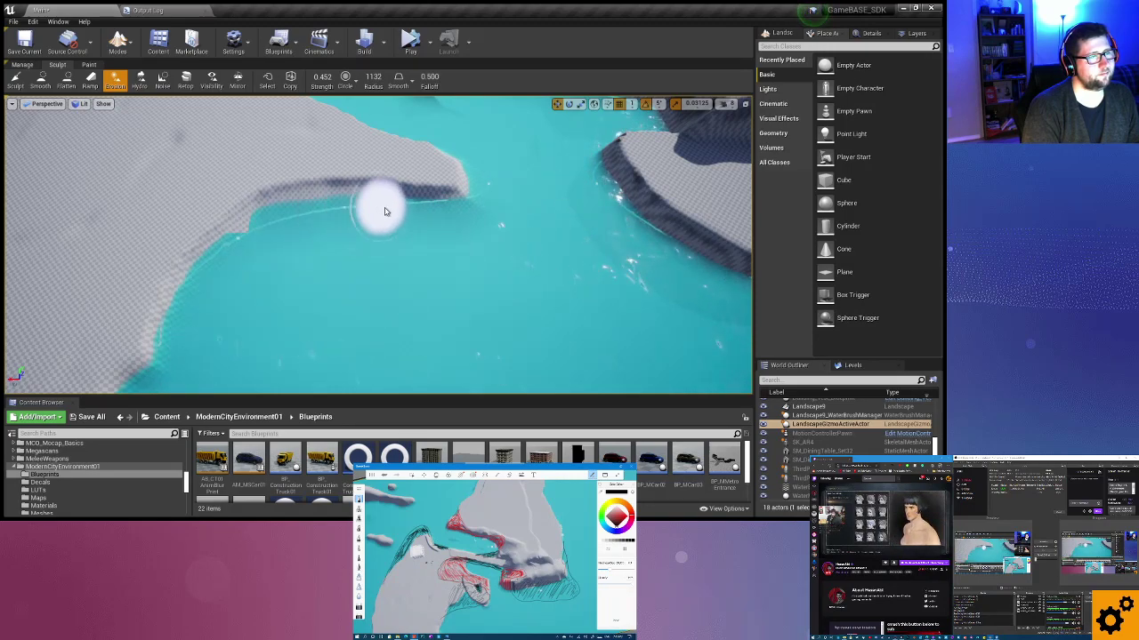
{"action": "mouse_move", "coordinate": [432, 226]}
{"action": "right_mouse_down"}
{"action": "mouse_move", "coordinate": [392, 233]}
{"action": "mouse_move", "coordinate": [471, 228]}
{"action": "right_mouse_up"}
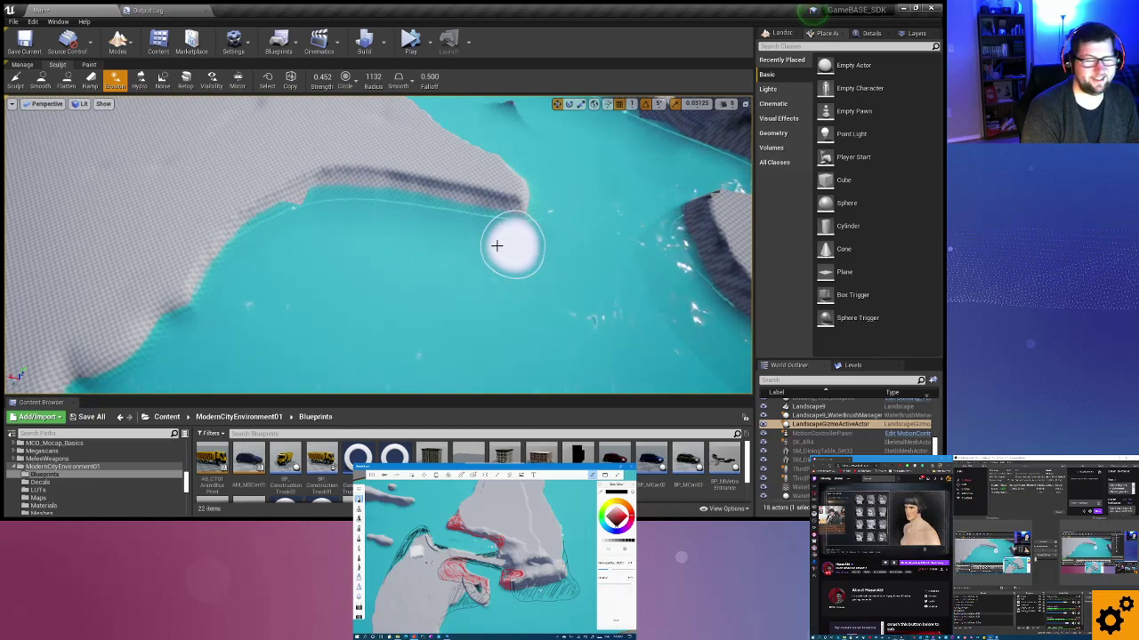
{"action": "right_click_drag", "start_coordinate": [496, 245], "coordinate": [468, 219]}
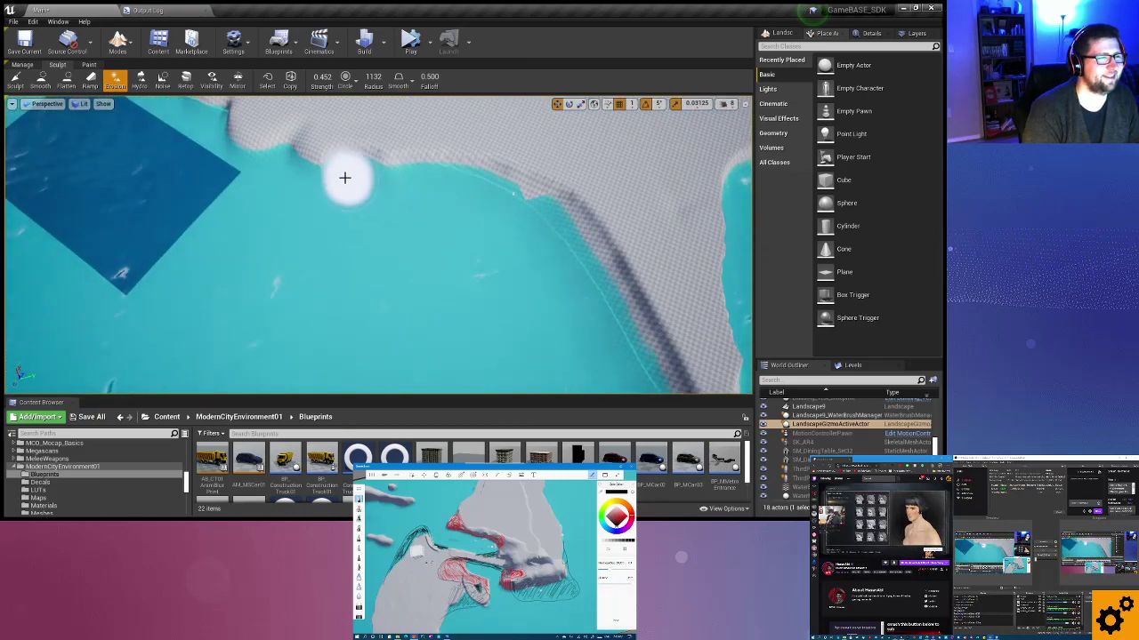
{"action": "left_click_drag", "start_coordinate": [344, 178], "coordinate": [375, 177]}
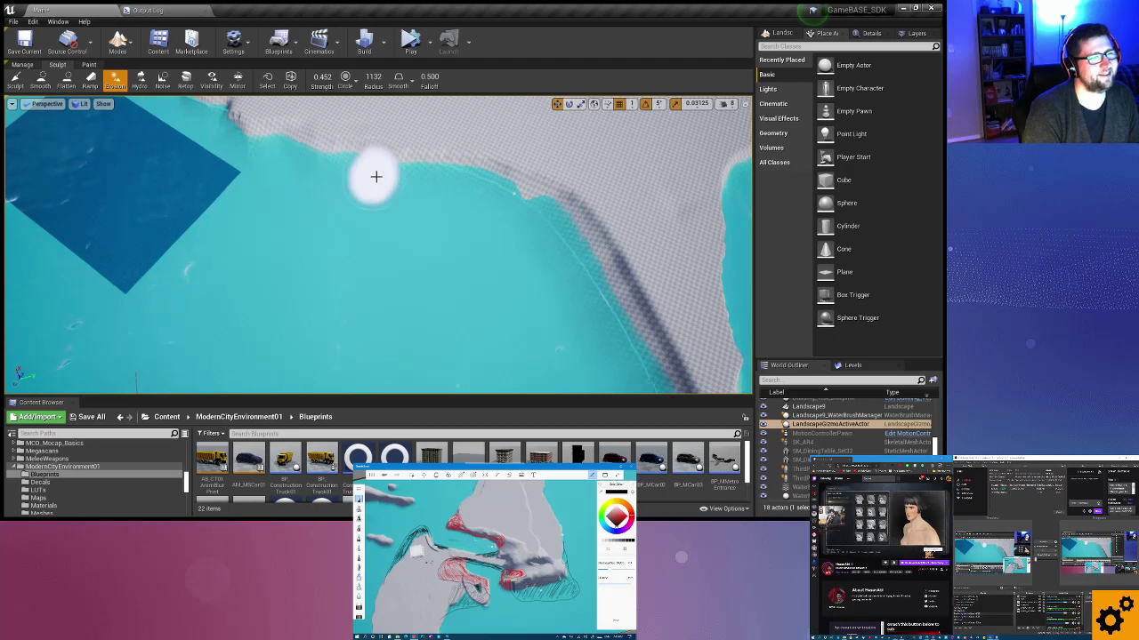
{"action": "mouse_move", "coordinate": [470, 216]}
{"action": "right_mouse_down"}
{"action": "mouse_move", "coordinate": [480, 222]}
{"action": "mouse_move", "coordinate": [418, 237]}
{"action": "right_mouse_up"}
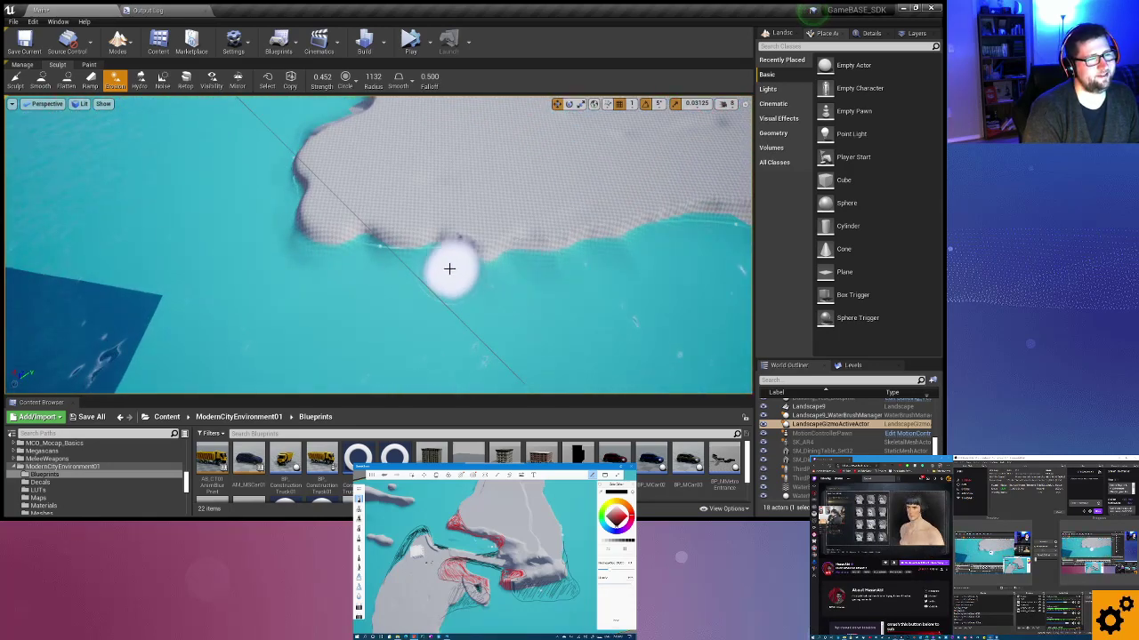
Erode a stretch of the island's shoreline from a wide overhead view.
{"action": "right_click_drag", "start_coordinate": [323, 257], "coordinate": [418, 254]}
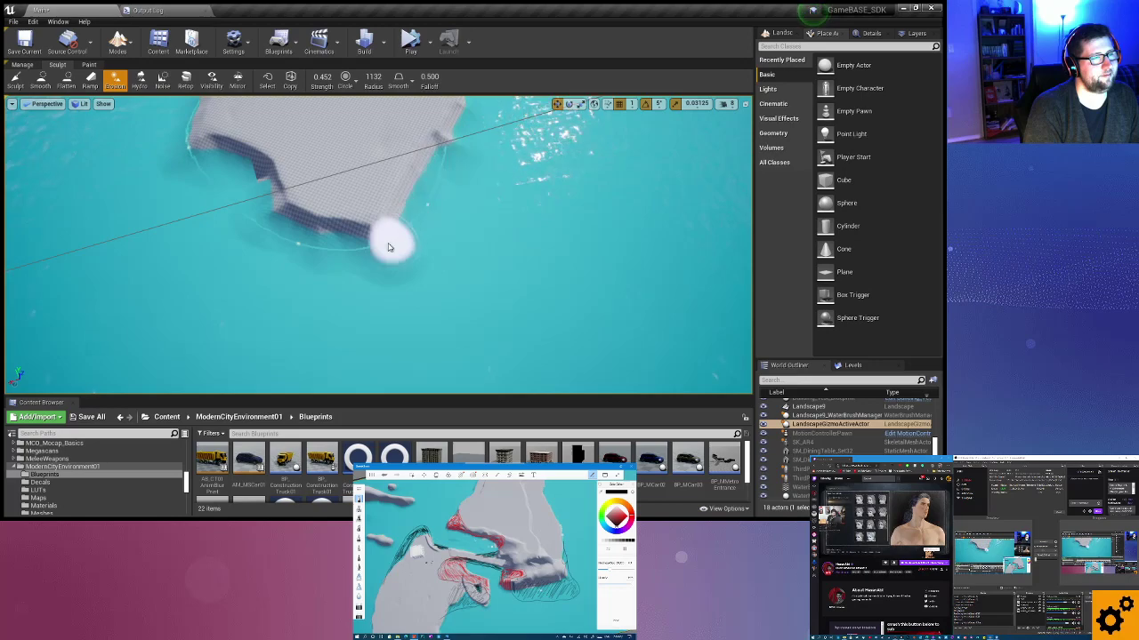
{"action": "left_click_drag", "start_coordinate": [348, 242], "coordinate": [283, 234]}
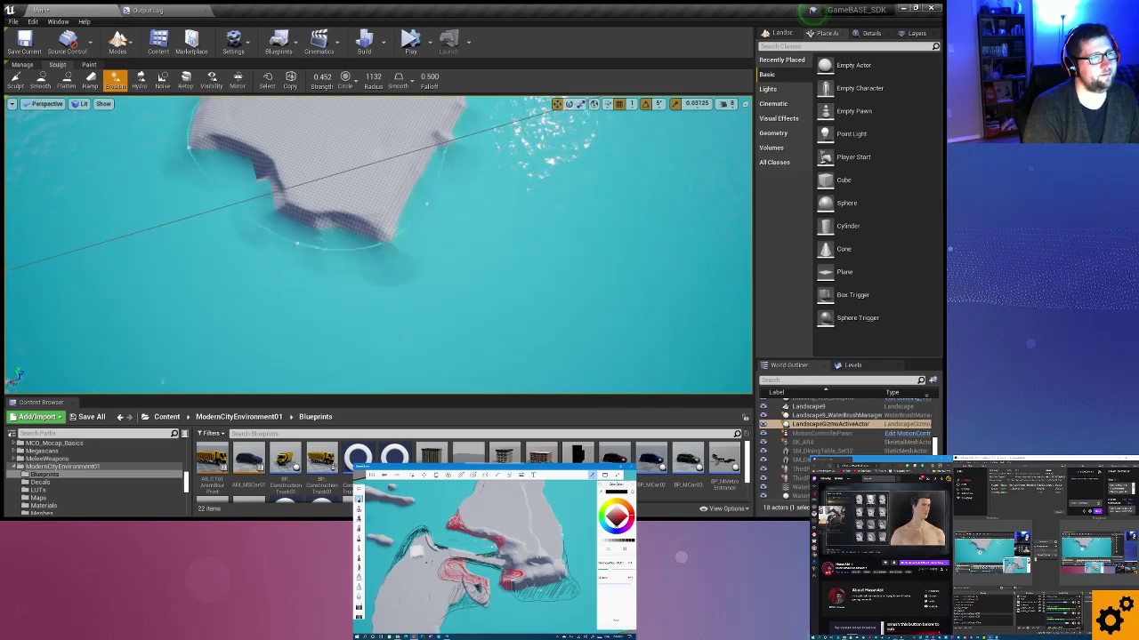
{"action": "right_click_drag", "start_coordinate": [276, 232], "coordinate": [284, 178]}
Orbit around the island to inspect it and its channels from several angles.
{"action": "right_click_drag", "start_coordinate": [346, 276], "coordinate": [350, 277]}
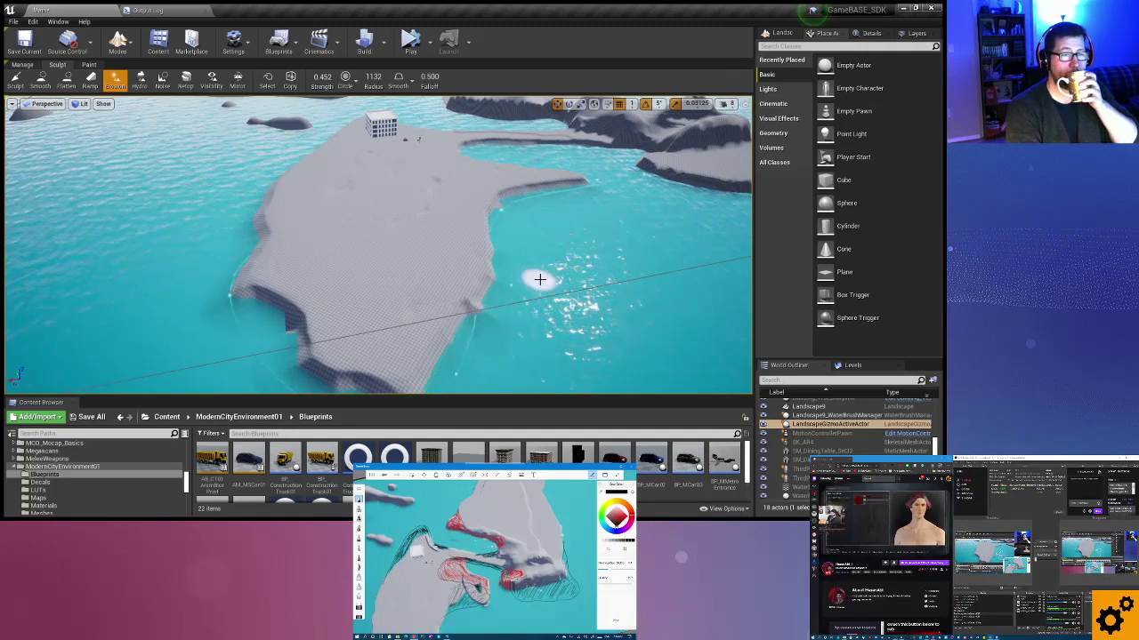
{"action": "right_click_drag", "start_coordinate": [539, 279], "coordinate": [427, 281]}
{"action": "mouse_move", "coordinate": [545, 282]}
{"action": "right_mouse_down"}
{"action": "mouse_move", "coordinate": [418, 275]}
{"action": "mouse_move", "coordinate": [483, 284]}
{"action": "mouse_move", "coordinate": [427, 267]}
{"action": "right_mouse_up"}
{"action": "right_click_drag", "start_coordinate": [487, 286], "coordinate": [488, 286]}
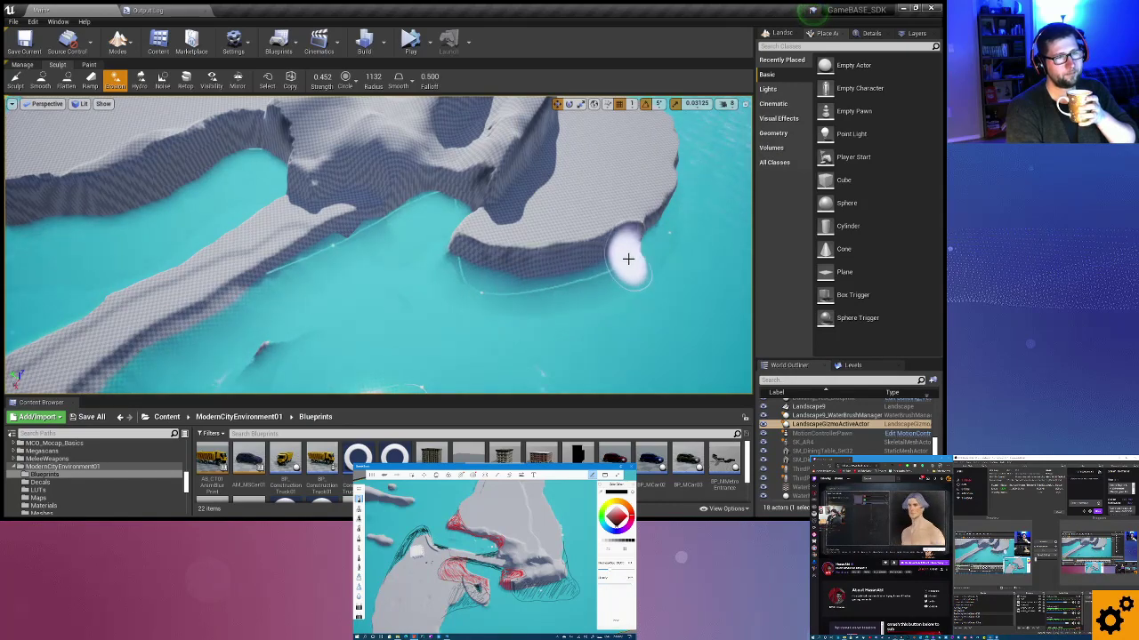
{"action": "right_click_drag", "start_coordinate": [422, 339], "coordinate": [332, 281]}
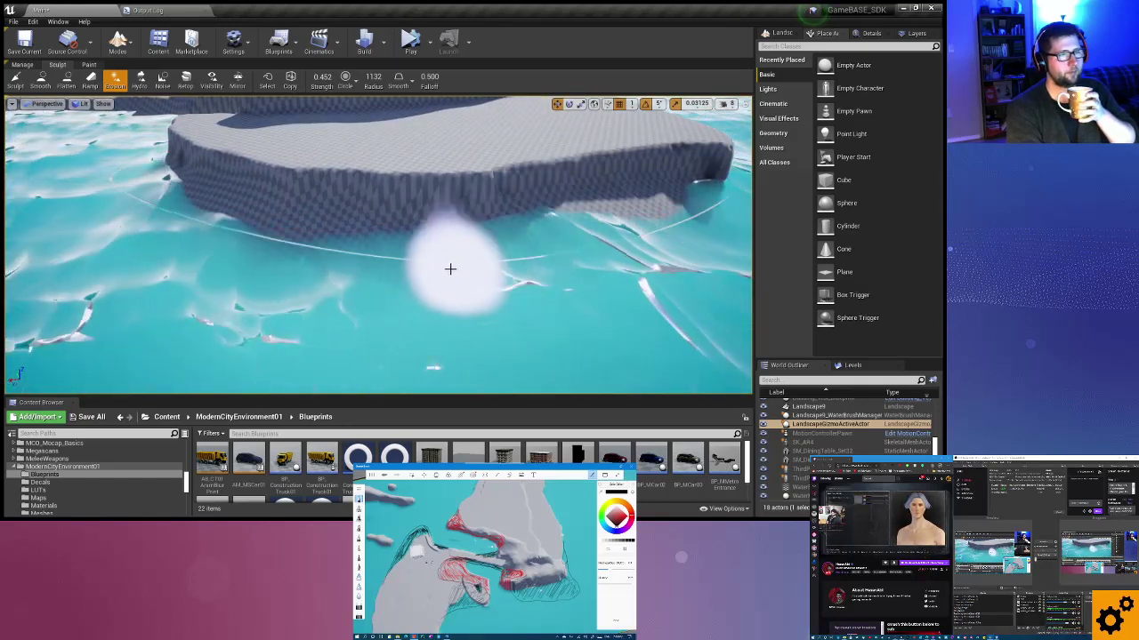
{"action": "right_click_drag", "start_coordinate": [362, 293], "coordinate": [320, 350]}
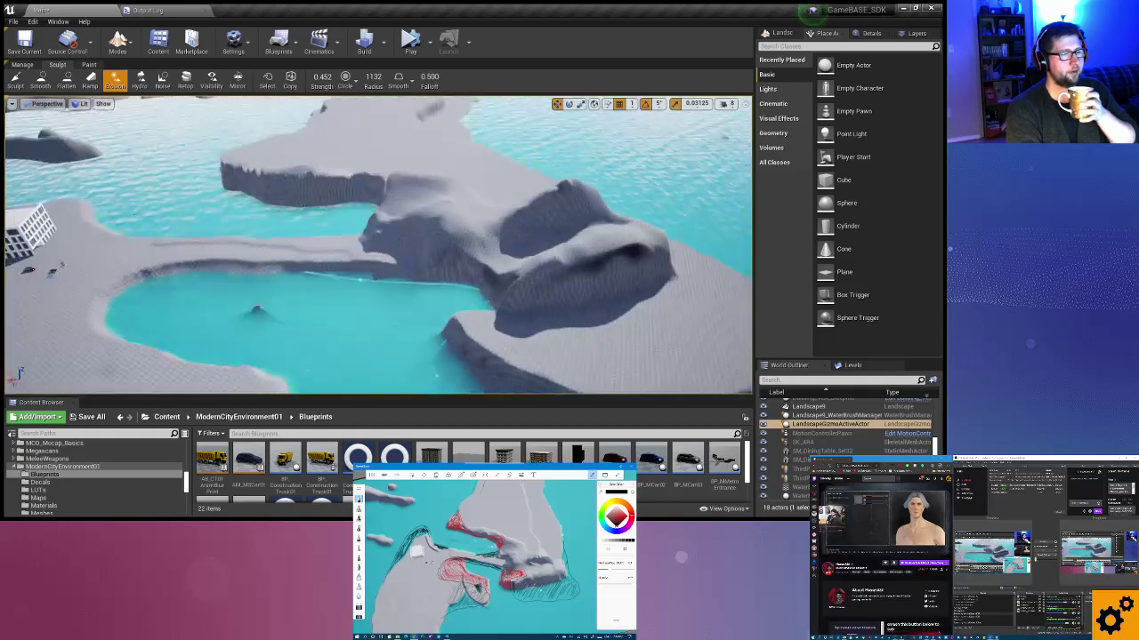
{"action": "right_click_drag", "start_coordinate": [373, 120], "coordinate": [374, 120]}
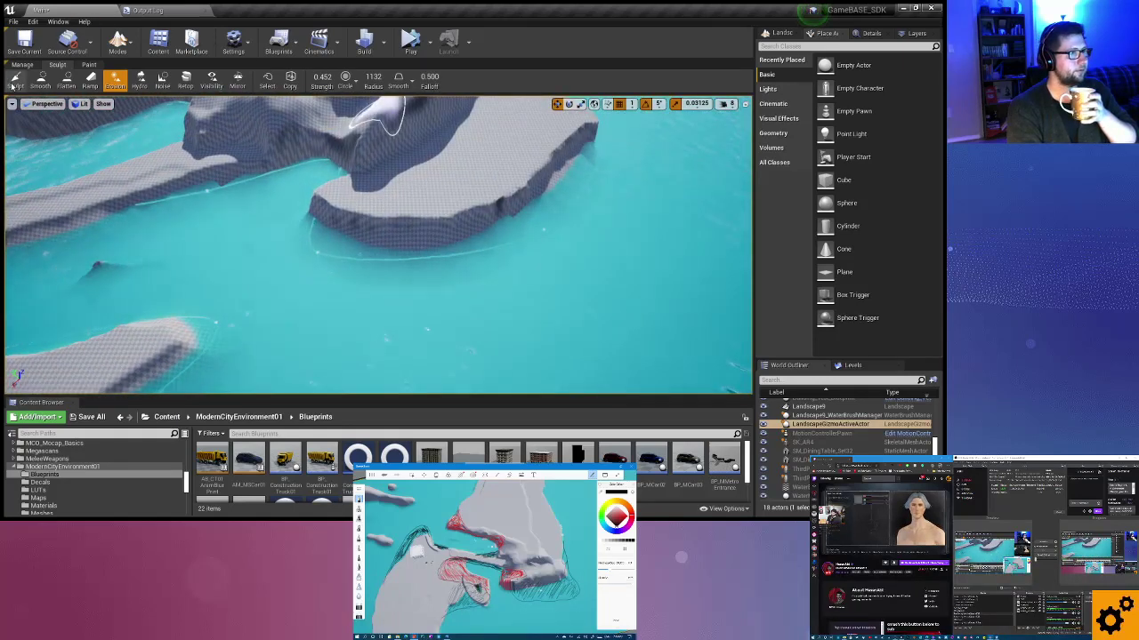
With Flatten, extend a curved ridge, fill the dark inner channel and level the plateau's right edge.
{"action": "left_click", "coordinate": [66, 82]}
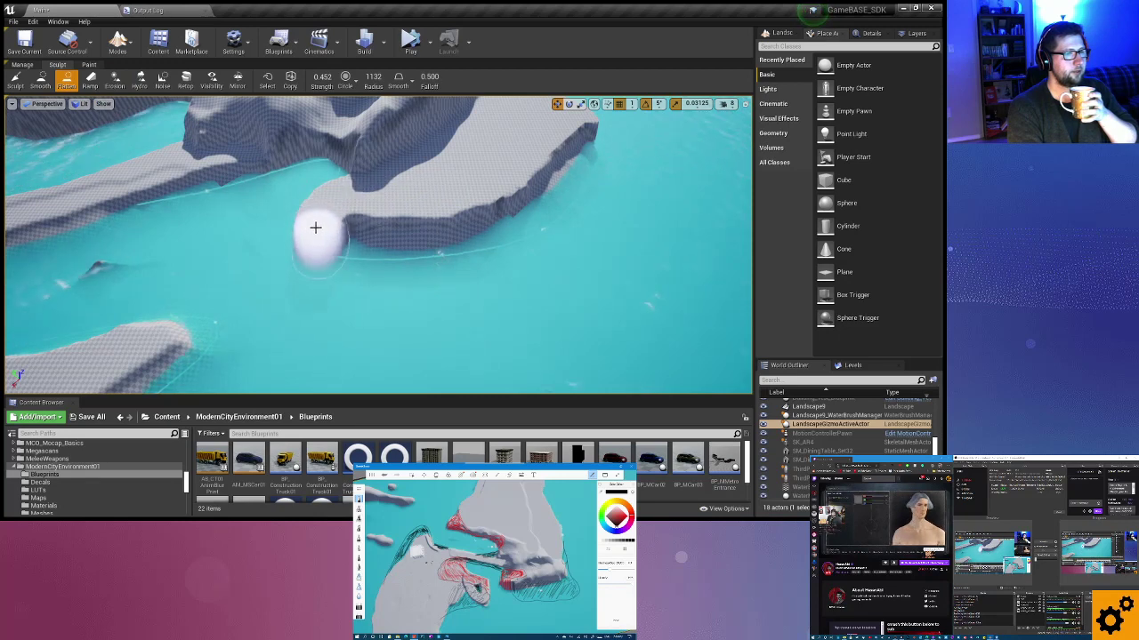
{"action": "left_click_drag", "start_coordinate": [337, 256], "coordinate": [588, 204]}
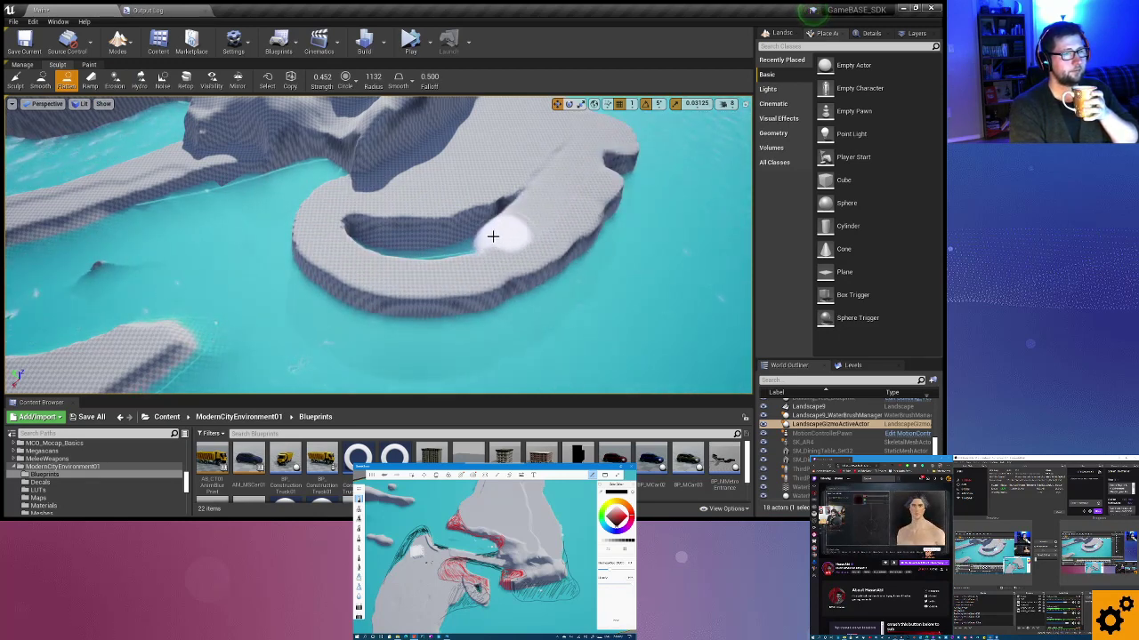
{"action": "left_click_drag", "start_coordinate": [493, 236], "coordinate": [361, 249]}
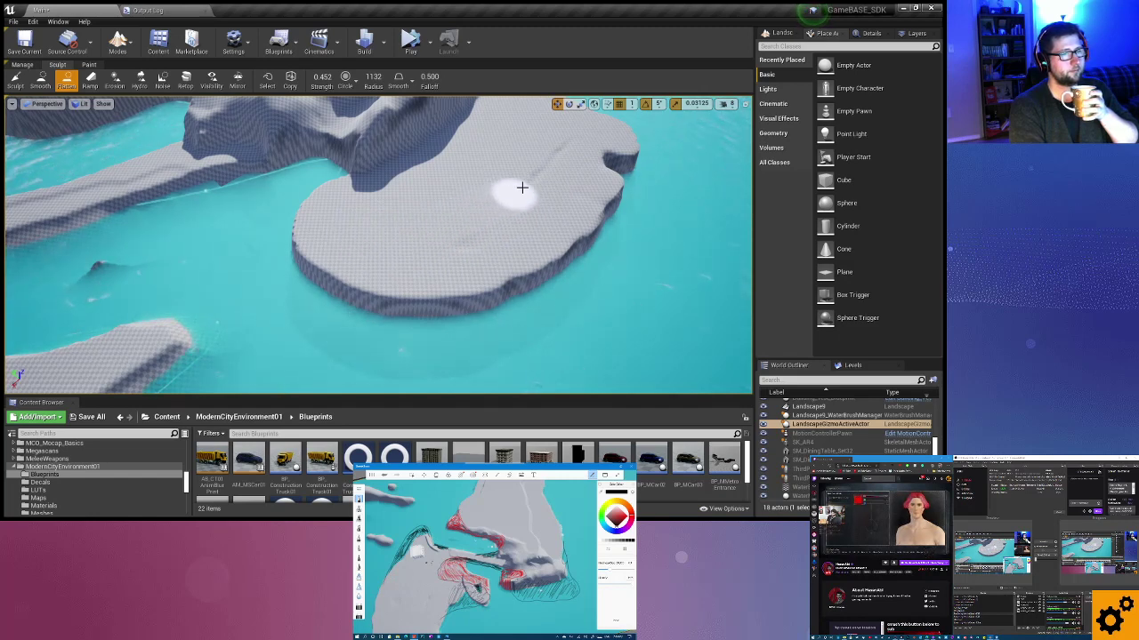
{"action": "left_click_drag", "start_coordinate": [611, 195], "coordinate": [446, 238]}
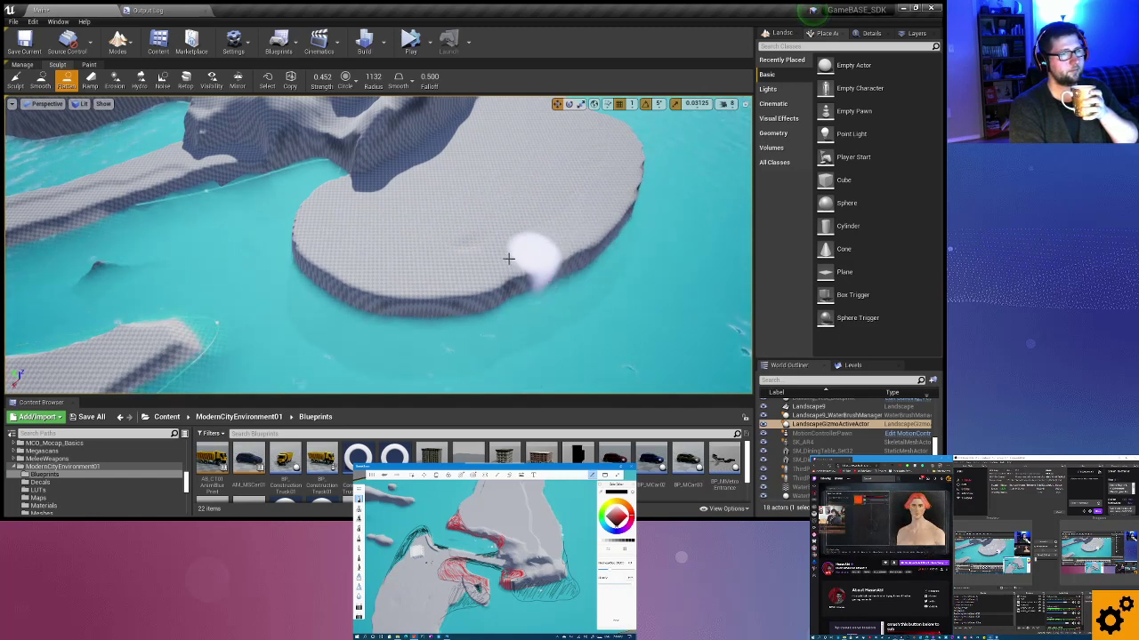
{"action": "right_click_drag", "start_coordinate": [466, 206], "coordinate": [263, 277]}
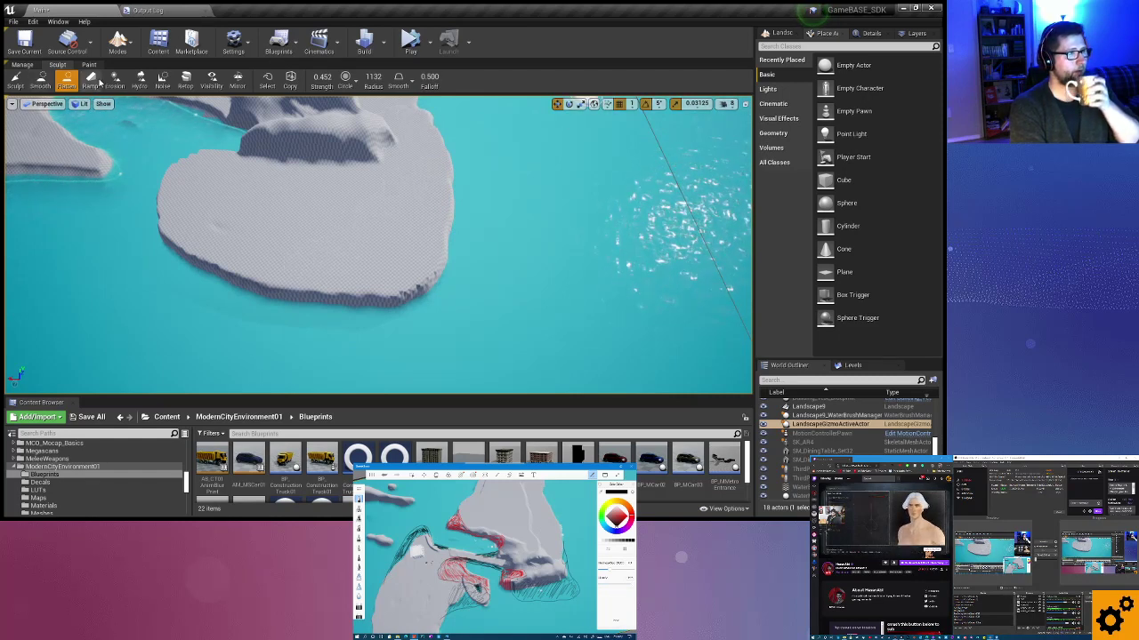
Erode the plateau's notched lower edge and bumpy rim where it meets the water.
{"action": "right_click_drag", "start_coordinate": [327, 216], "coordinate": [333, 217]}
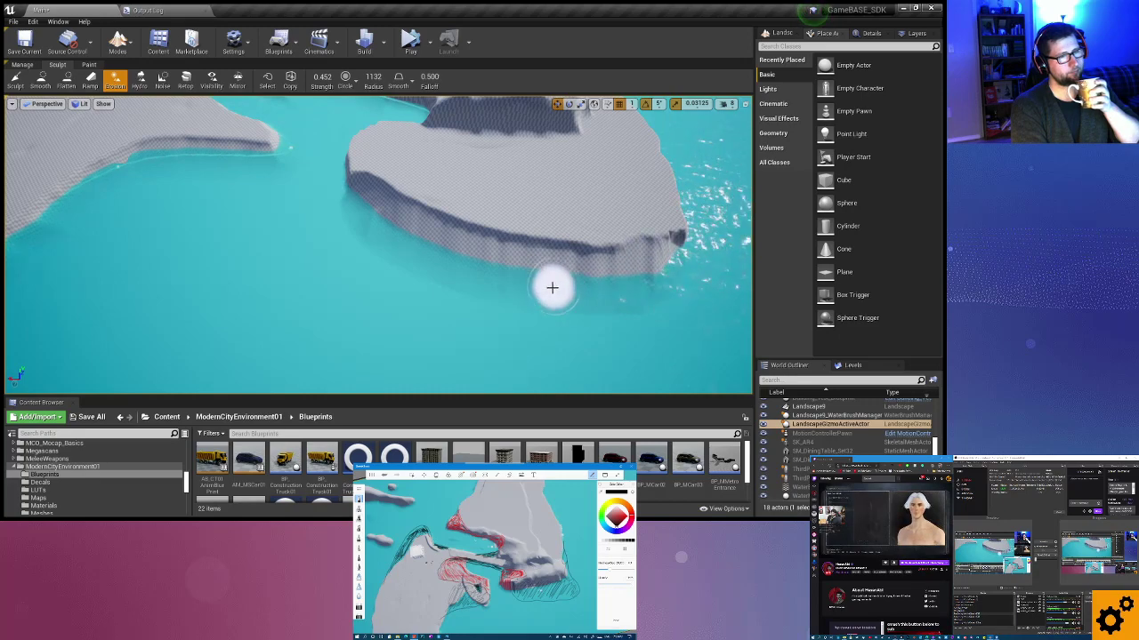
{"action": "right_click_drag", "start_coordinate": [486, 302], "coordinate": [471, 307]}
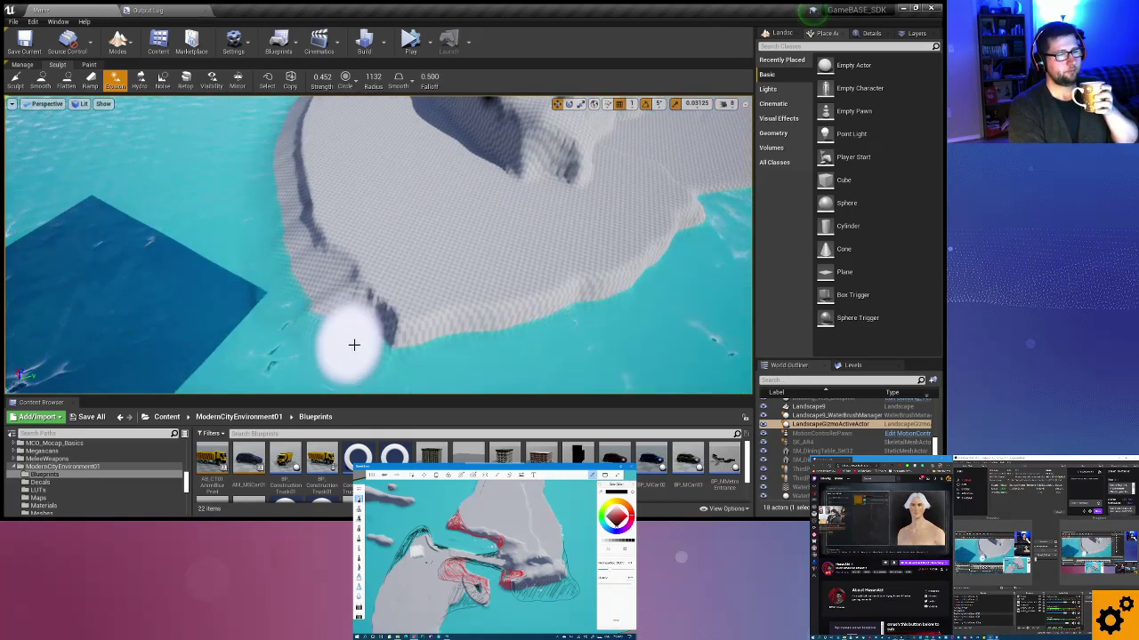
{"action": "mouse_move", "coordinate": [433, 348]}
{"action": "left_mouse_down"}
{"action": "mouse_move", "coordinate": [602, 306]}
{"action": "mouse_move", "coordinate": [363, 330]}
{"action": "mouse_move", "coordinate": [297, 309]}
{"action": "left_mouse_up"}
{"action": "mouse_move", "coordinate": [296, 308]}
{"action": "right_mouse_down"}
{"action": "mouse_move", "coordinate": [287, 328]}
{"action": "mouse_move", "coordinate": [262, 321]}
{"action": "right_mouse_up"}
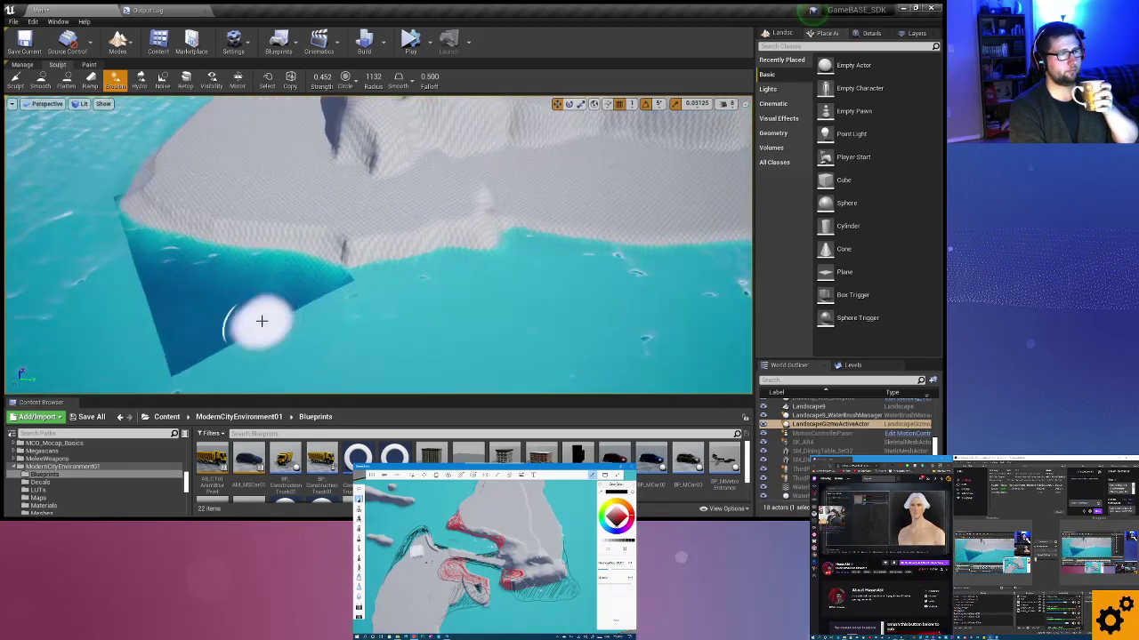
{"action": "mouse_move", "coordinate": [320, 279]}
{"action": "left_mouse_down"}
{"action": "mouse_move", "coordinate": [523, 229]}
{"action": "mouse_move", "coordinate": [702, 244]}
{"action": "mouse_move", "coordinate": [318, 298]}
{"action": "left_mouse_up"}
{"action": "right_click_drag", "start_coordinate": [319, 298], "coordinate": [237, 270]}
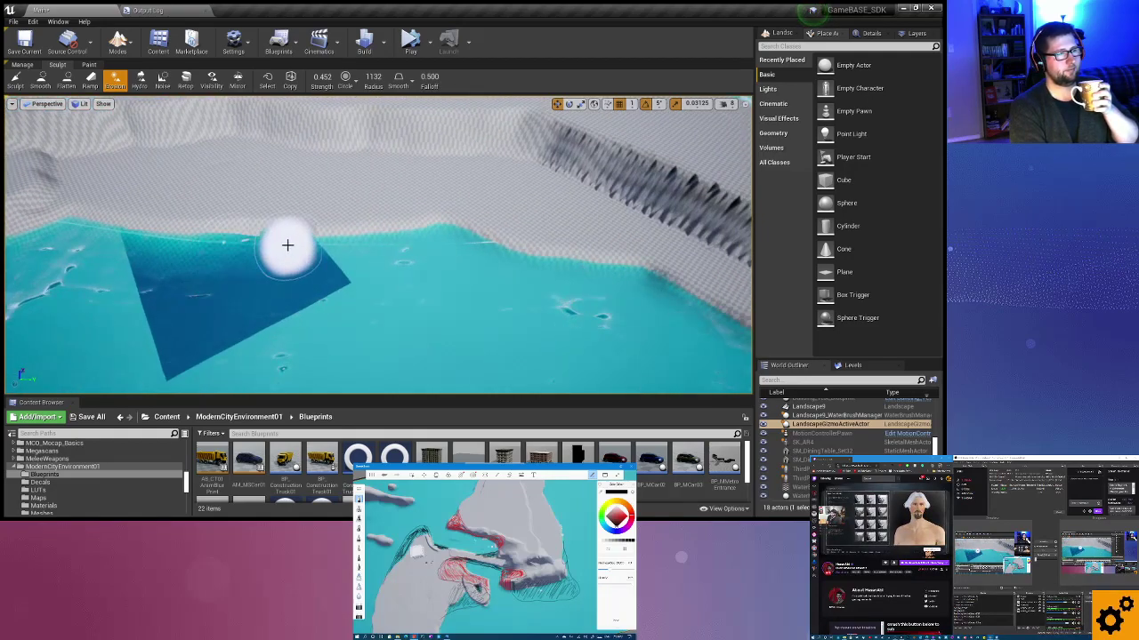
{"action": "mouse_move", "coordinate": [409, 232]}
{"action": "left_mouse_down"}
{"action": "mouse_move", "coordinate": [600, 257]}
{"action": "mouse_move", "coordinate": [678, 293]}
{"action": "mouse_move", "coordinate": [699, 325]}
{"action": "left_mouse_up"}
{"action": "right_click_drag", "start_coordinate": [430, 300], "coordinate": [490, 237]}
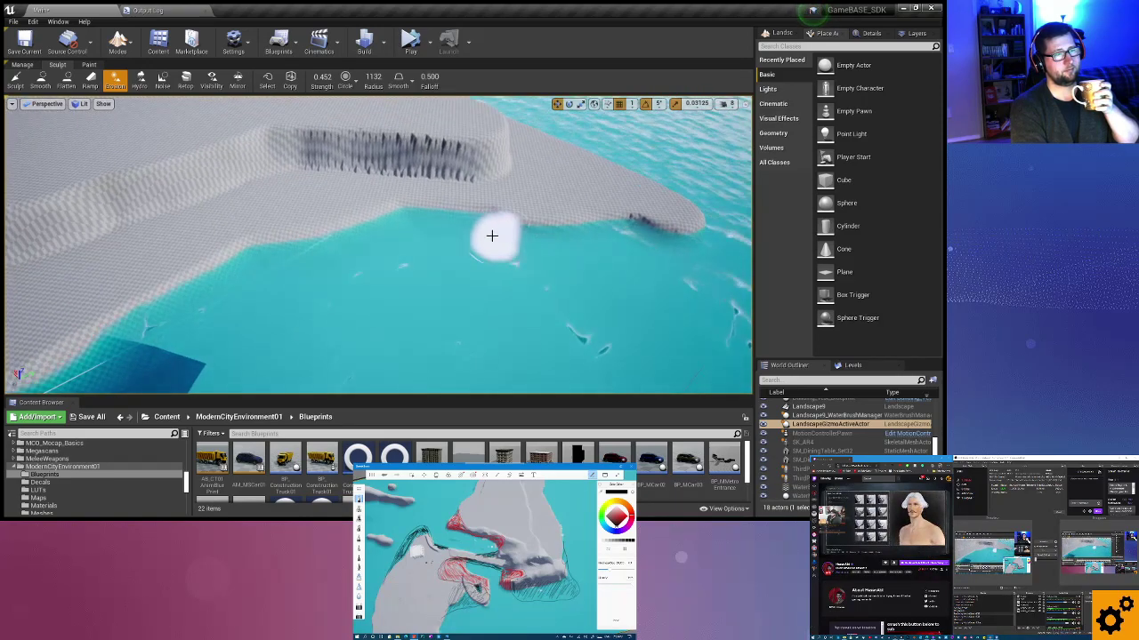
{"action": "mouse_move", "coordinate": [515, 222]}
{"action": "left_mouse_down"}
{"action": "mouse_move", "coordinate": [646, 217]}
{"action": "mouse_move", "coordinate": [681, 231]}
{"action": "mouse_move", "coordinate": [582, 268]}
{"action": "left_mouse_up"}
{"action": "mouse_move", "coordinate": [521, 266]}
{"action": "right_mouse_down"}
{"action": "mouse_move", "coordinate": [426, 284]}
{"action": "mouse_move", "coordinate": [310, 249]}
{"action": "right_mouse_up"}
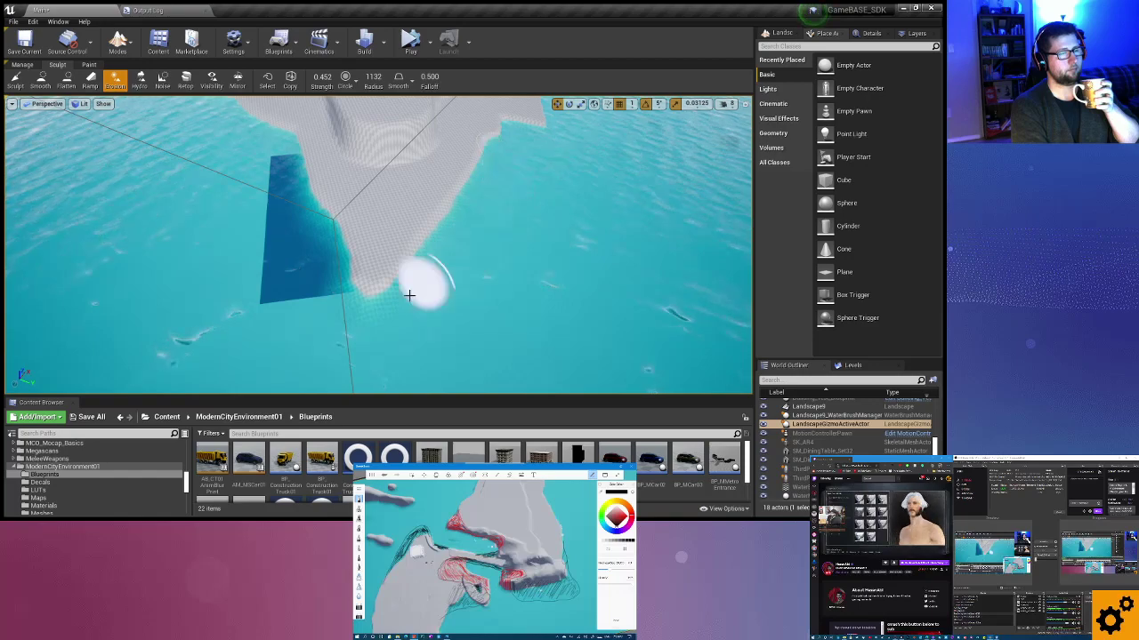
Erode another plateau's shoreline cliff edge and the surface just above it.
{"action": "right_click_drag", "start_coordinate": [407, 293], "coordinate": [303, 340]}
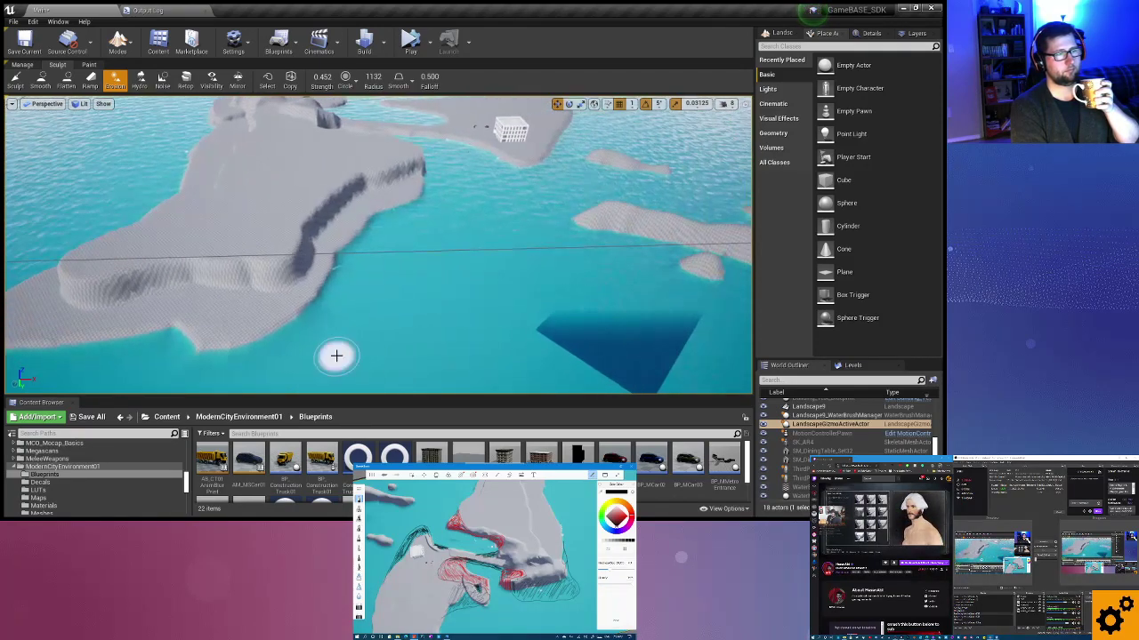
{"action": "right_click_drag", "start_coordinate": [305, 377], "coordinate": [325, 357]}
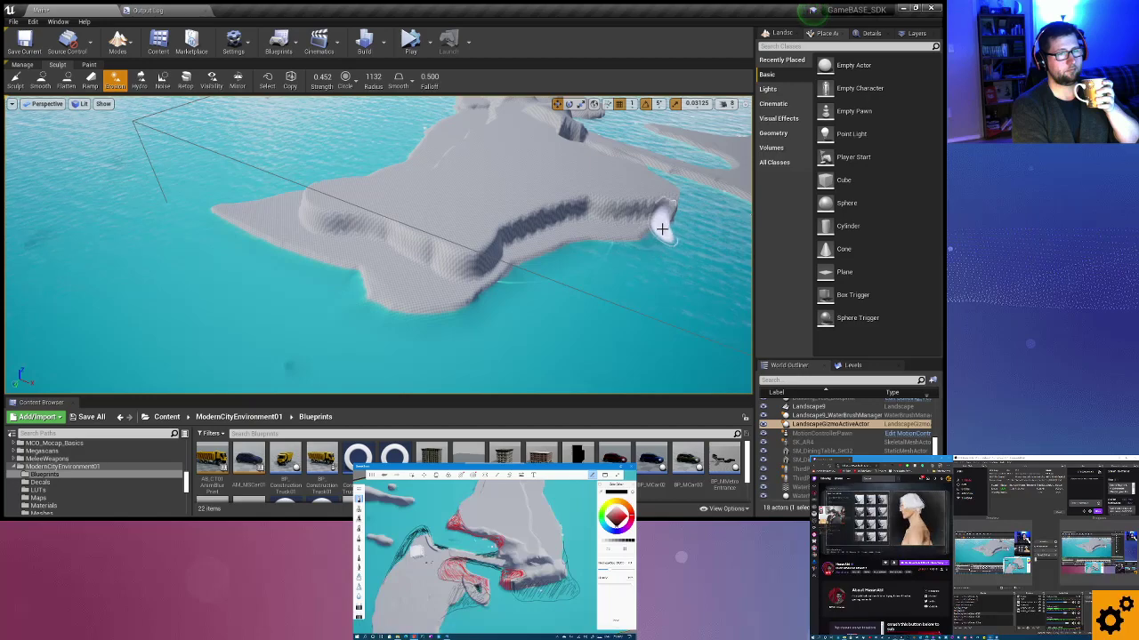
{"action": "right_click_drag", "start_coordinate": [402, 304], "coordinate": [298, 326]}
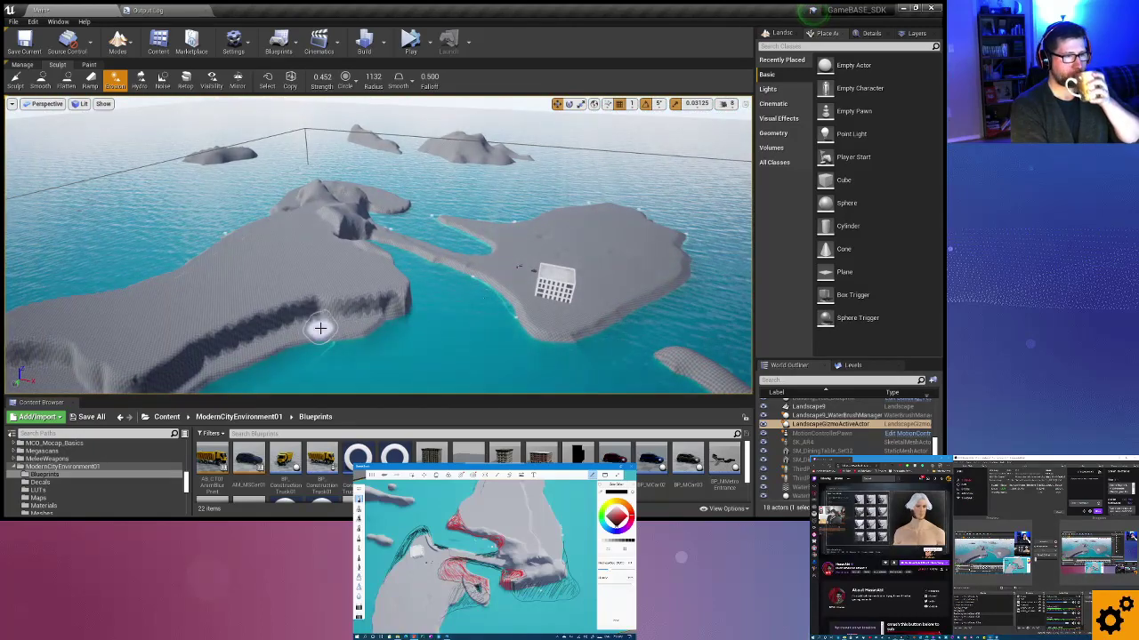
{"action": "right_click_drag", "start_coordinate": [346, 340], "coordinate": [346, 340]}
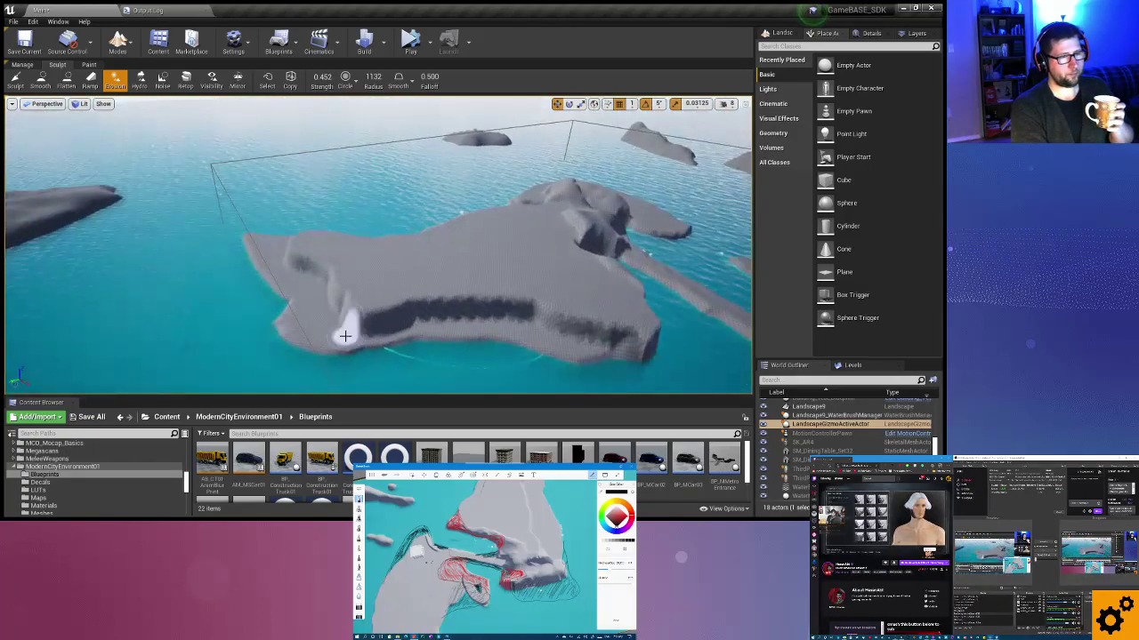
{"action": "right_click_drag", "start_coordinate": [249, 308], "coordinate": [231, 289]}
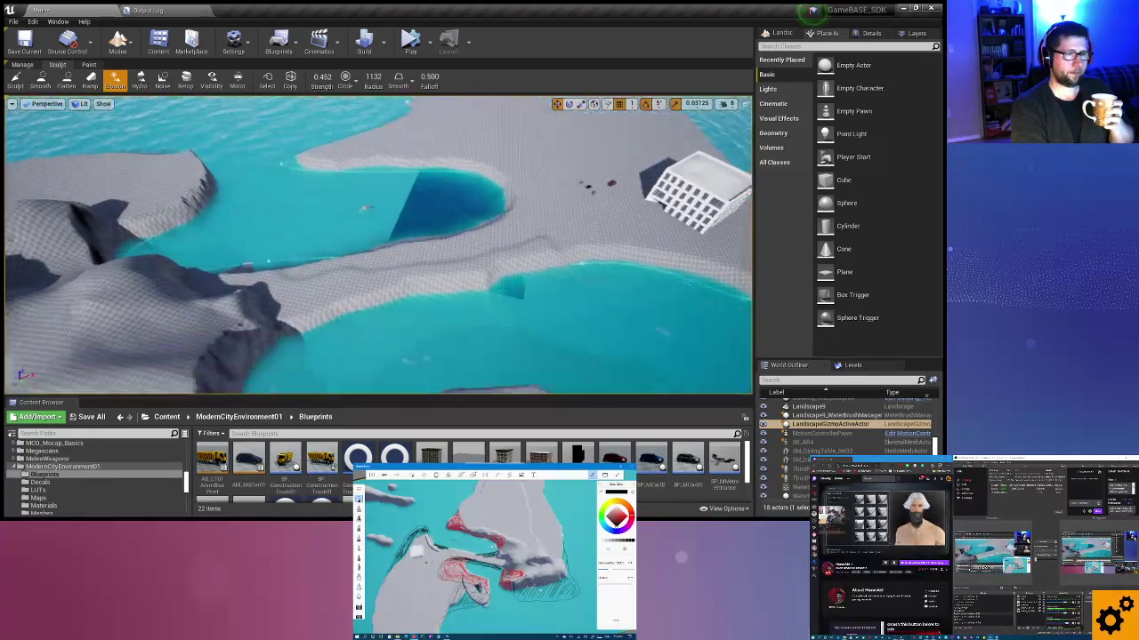
{"action": "right_click_drag", "start_coordinate": [344, 285], "coordinate": [369, 287]}
{"action": "left_click_drag", "start_coordinate": [431, 257], "coordinate": [204, 231]}
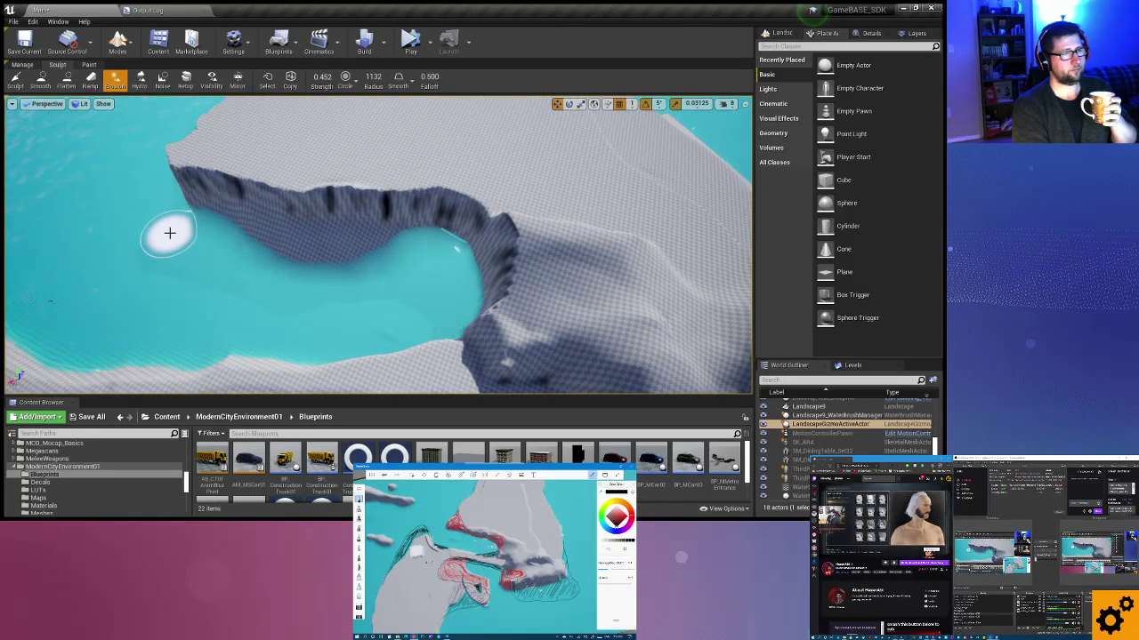
{"action": "right_click_drag", "start_coordinate": [173, 257], "coordinate": [190, 262]}
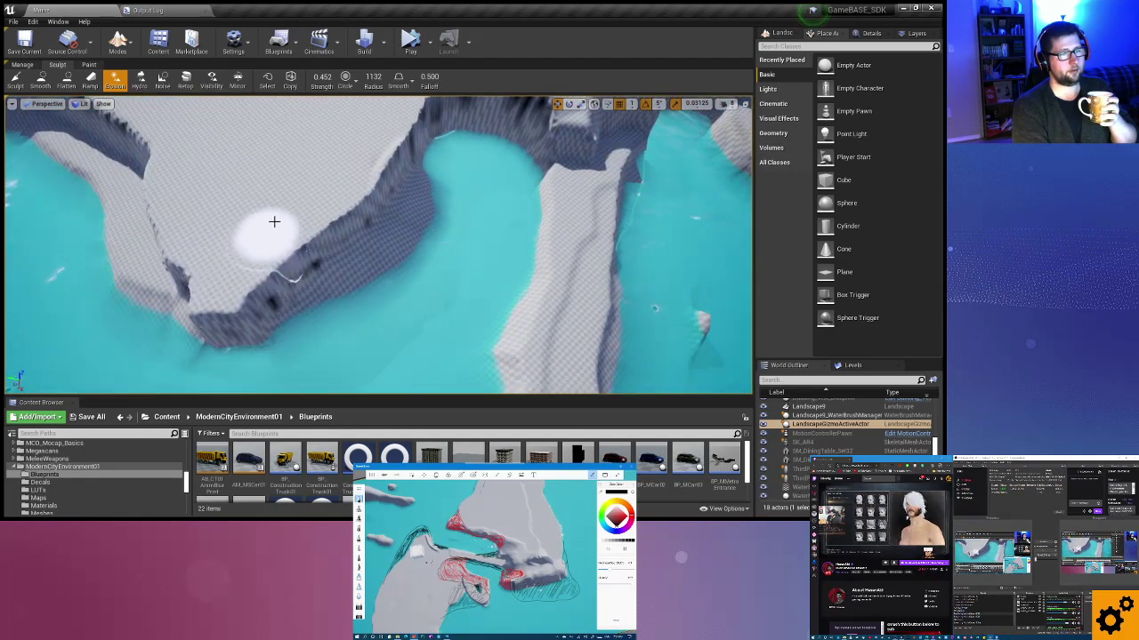
{"action": "mouse_move", "coordinate": [315, 220]}
{"action": "left_mouse_down"}
{"action": "mouse_move", "coordinate": [343, 233]}
{"action": "mouse_move", "coordinate": [361, 222]}
{"action": "left_mouse_up"}
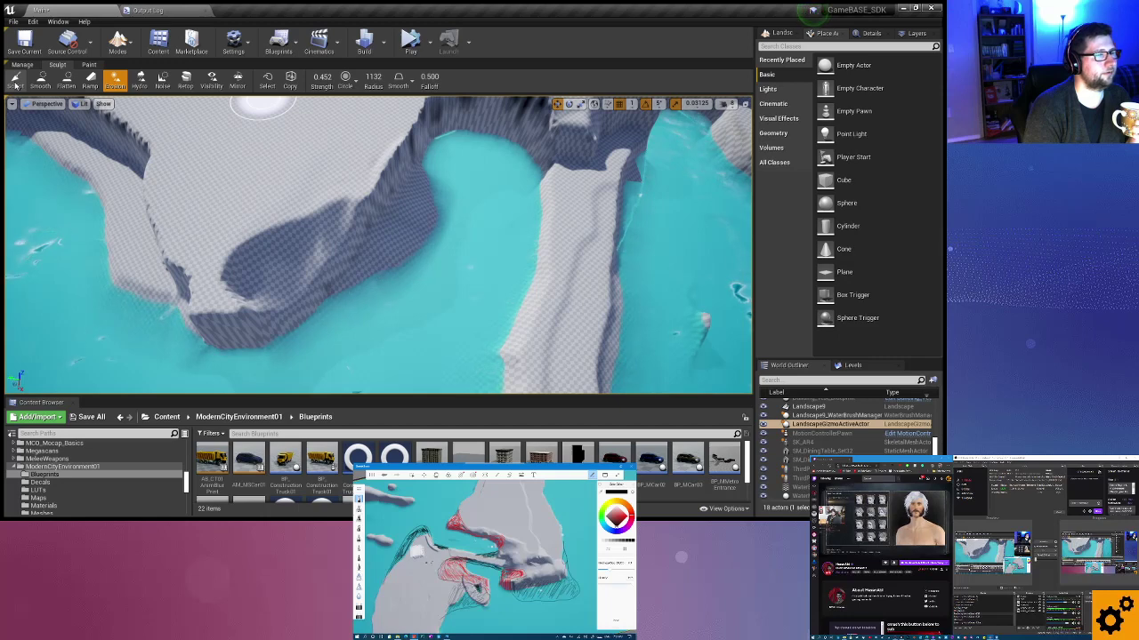
Switch to Flatten and level the dark slope into the plateau surface.
{"action": "left_click", "coordinate": [71, 82]}
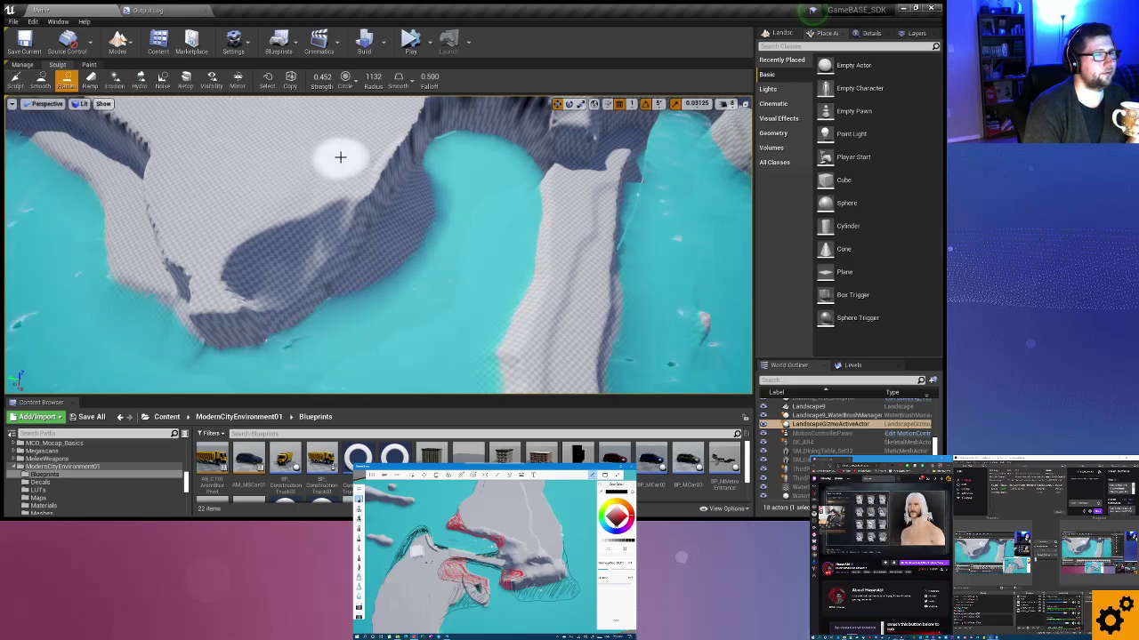
{"action": "mouse_move", "coordinate": [340, 158]}
{"action": "left_mouse_down"}
{"action": "mouse_move", "coordinate": [300, 293]}
{"action": "mouse_move", "coordinate": [238, 290]}
{"action": "mouse_move", "coordinate": [203, 264]}
{"action": "mouse_move", "coordinate": [295, 247]}
{"action": "mouse_move", "coordinate": [287, 211]}
{"action": "mouse_move", "coordinate": [261, 217]}
{"action": "mouse_move", "coordinate": [251, 234]}
{"action": "left_mouse_up"}
{"action": "right_click_drag", "start_coordinate": [251, 234], "coordinate": [376, 223]}
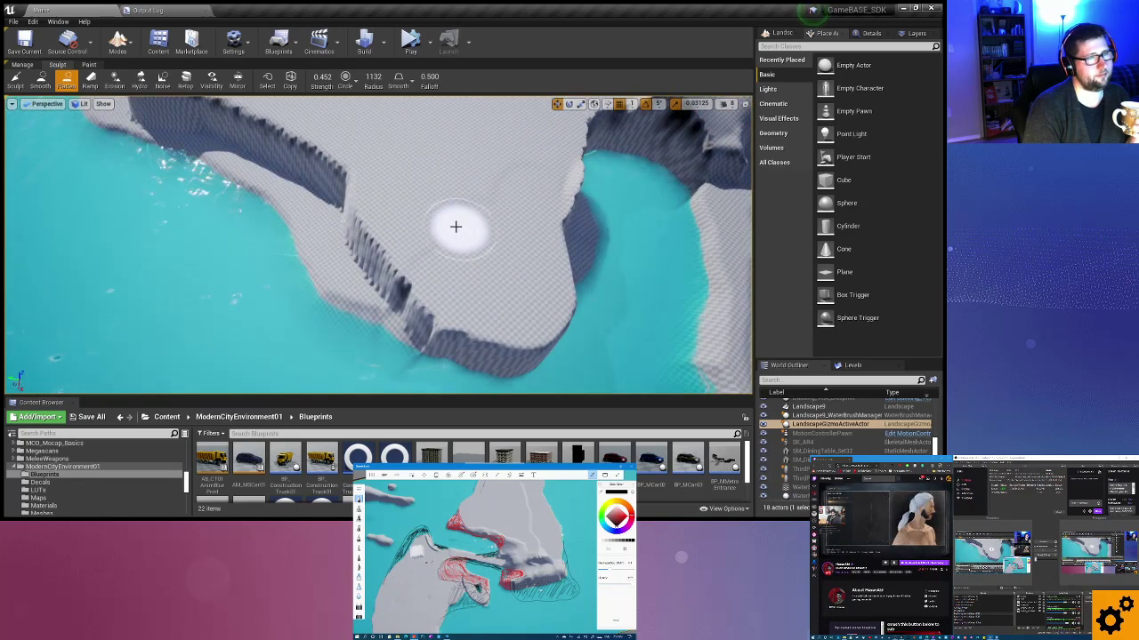
{"action": "right_click_drag", "start_coordinate": [456, 227], "coordinate": [409, 223]}
{"action": "right_click_drag", "start_coordinate": [329, 230], "coordinate": [374, 230]}
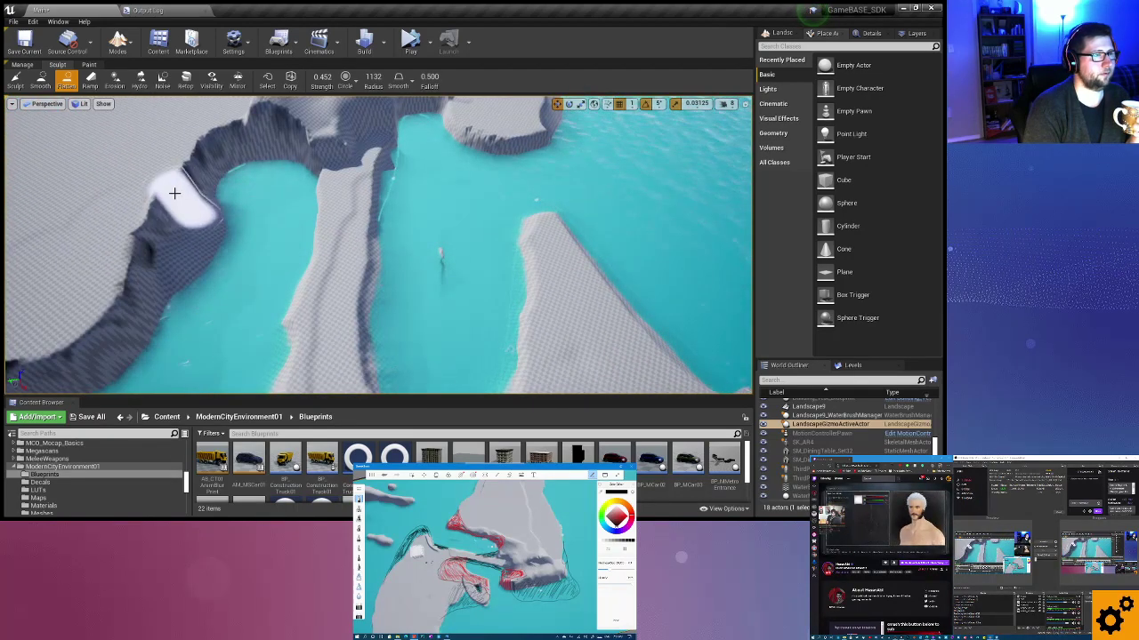
{"action": "right_click_drag", "start_coordinate": [163, 249], "coordinate": [137, 246]}
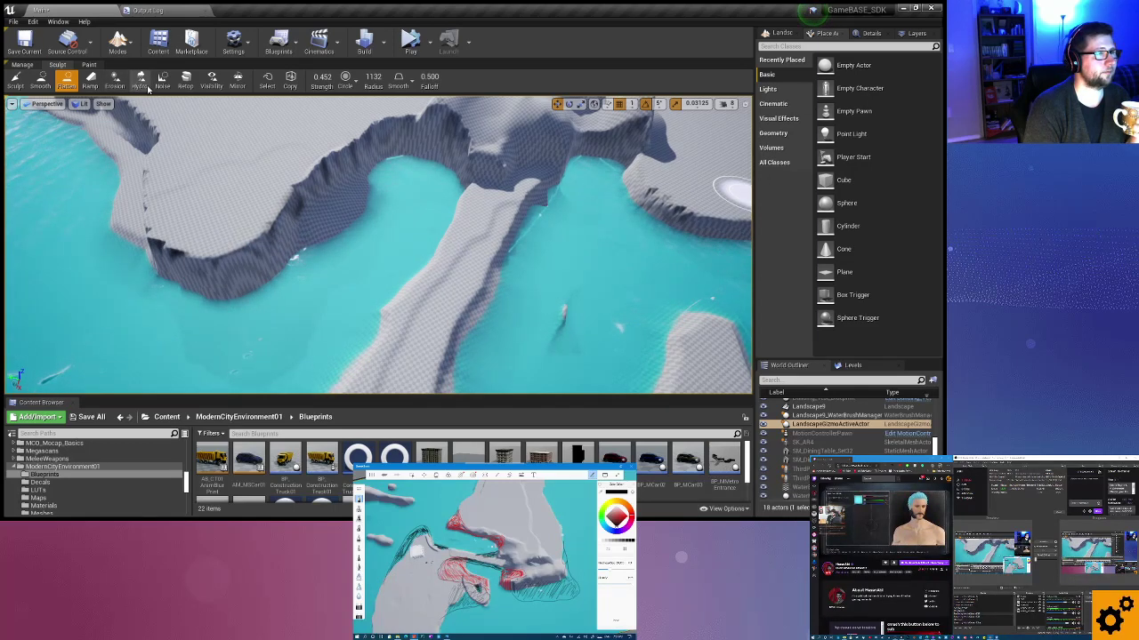
Switch to Erosion and streak the curving cliff bases and wall along the river channel.
{"action": "left_click", "coordinate": [119, 85]}
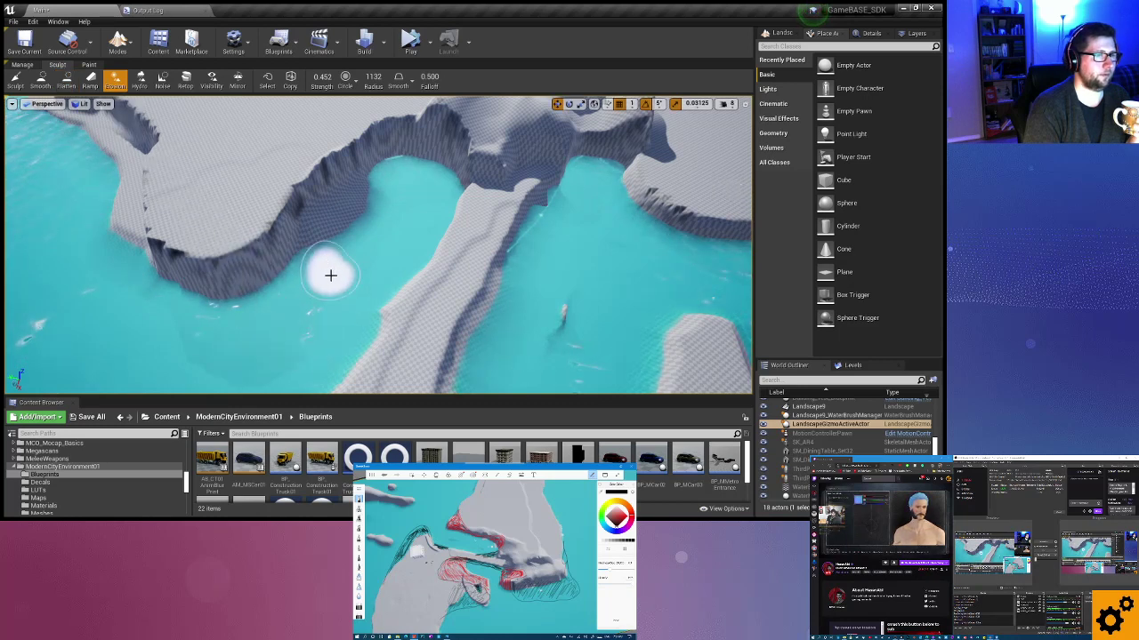
{"action": "left_click_drag", "start_coordinate": [286, 297], "coordinate": [243, 309]}
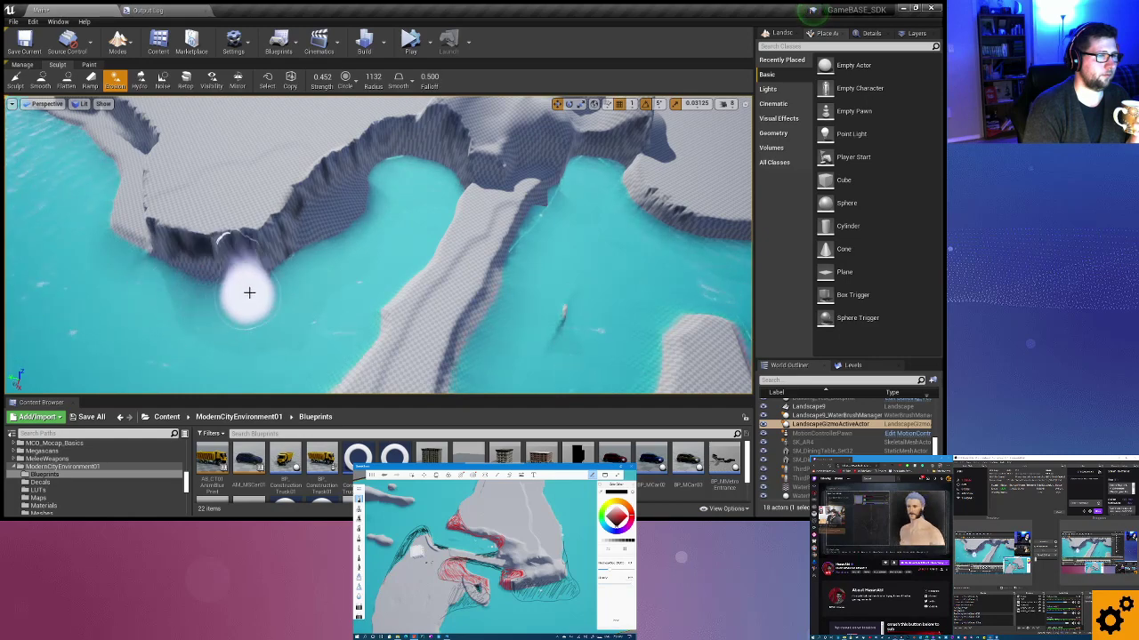
{"action": "mouse_move", "coordinate": [249, 293]}
{"action": "left_mouse_down"}
{"action": "mouse_move", "coordinate": [291, 280]}
{"action": "mouse_move", "coordinate": [267, 295]}
{"action": "left_mouse_up"}
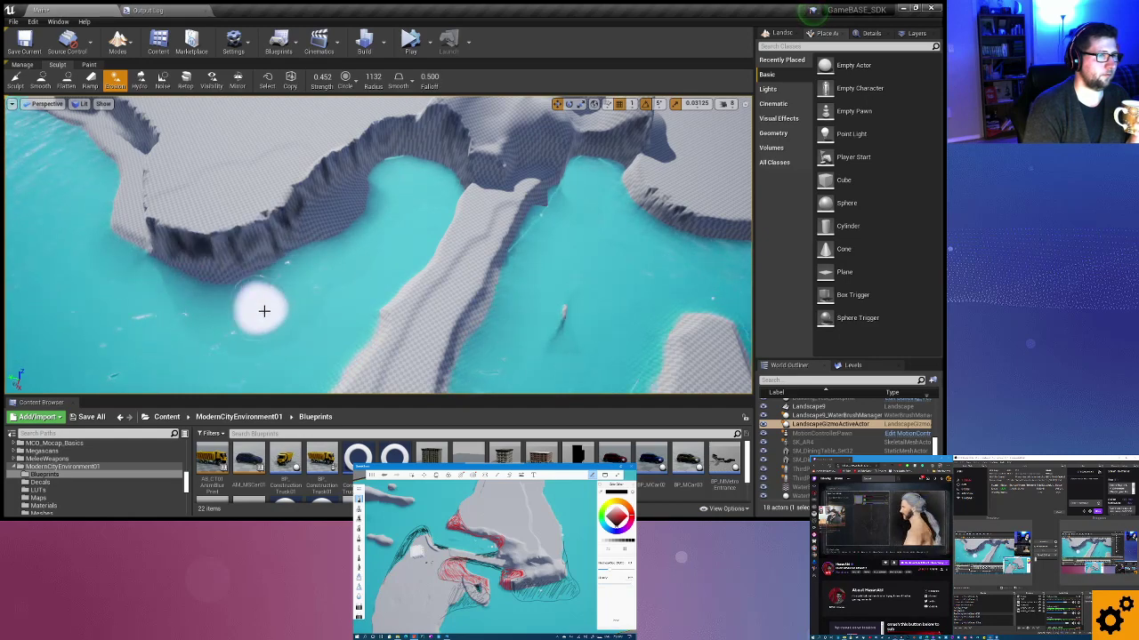
{"action": "right_click_drag", "start_coordinate": [264, 311], "coordinate": [241, 325]}
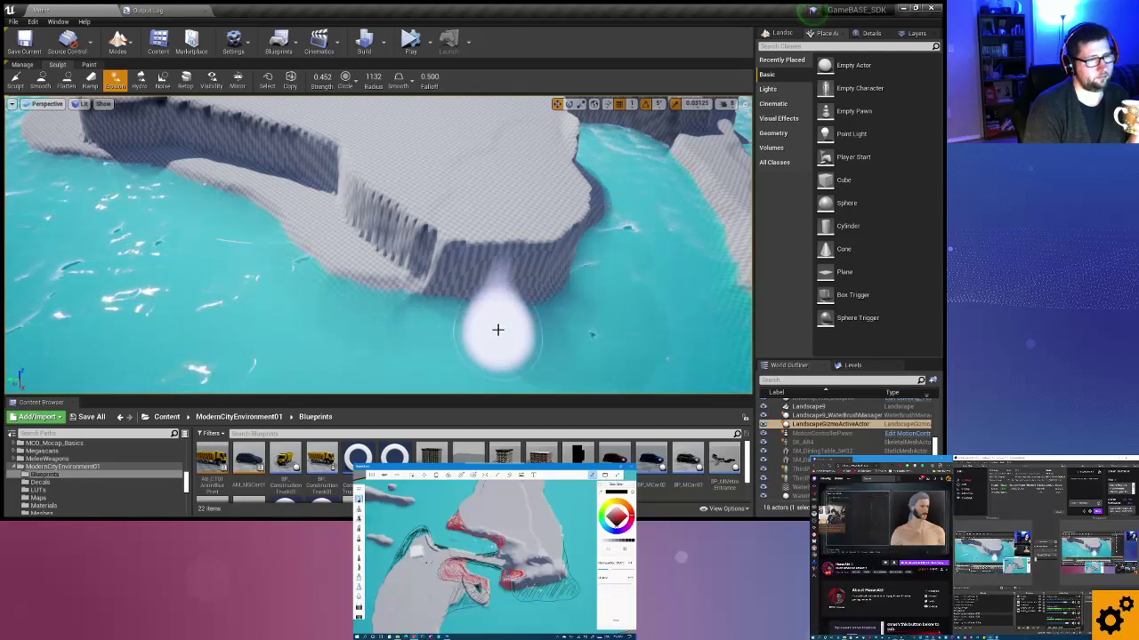
{"action": "mouse_move", "coordinate": [497, 330]}
{"action": "left_mouse_down"}
{"action": "mouse_move", "coordinate": [382, 293]}
{"action": "mouse_move", "coordinate": [360, 263]}
{"action": "mouse_move", "coordinate": [412, 311]}
{"action": "left_mouse_up"}
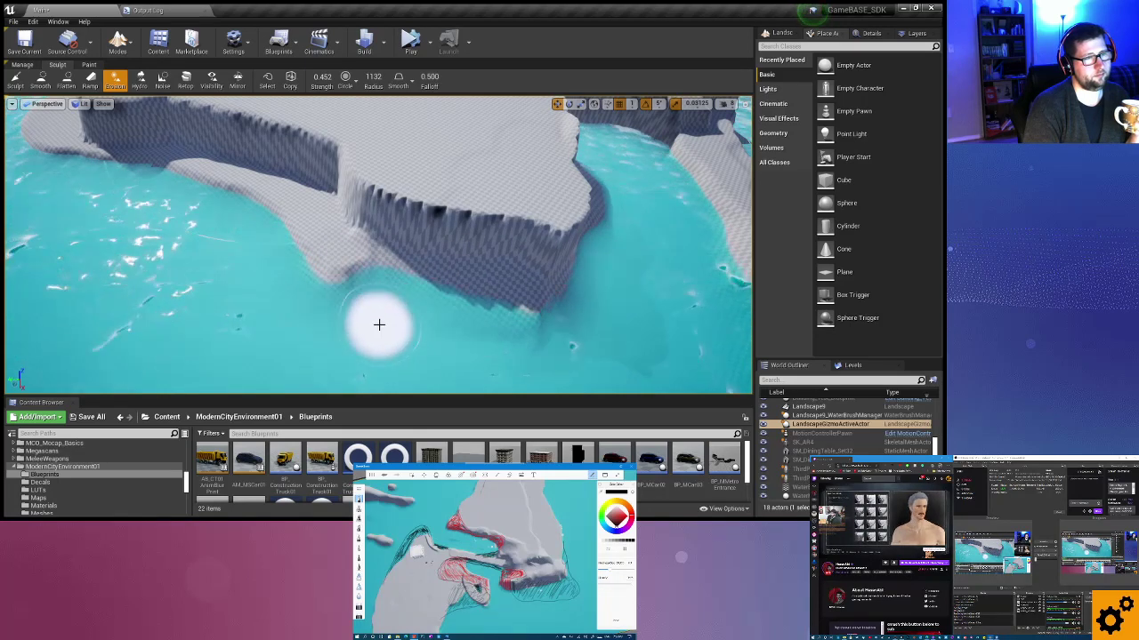
{"action": "right_click_drag", "start_coordinate": [379, 322], "coordinate": [329, 302]}
{"action": "left_click_drag", "start_coordinate": [337, 294], "coordinate": [401, 288]}
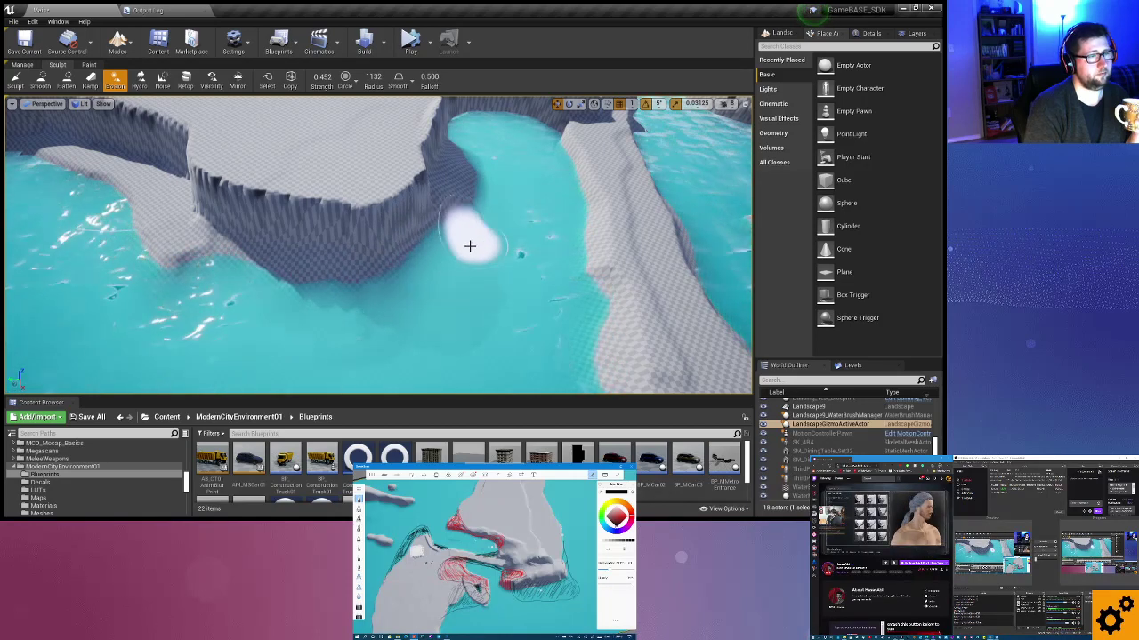
{"action": "mouse_move", "coordinate": [438, 332]}
{"action": "right_mouse_down"}
{"action": "mouse_move", "coordinate": [396, 333]}
{"action": "mouse_move", "coordinate": [518, 236]}
{"action": "right_mouse_up"}
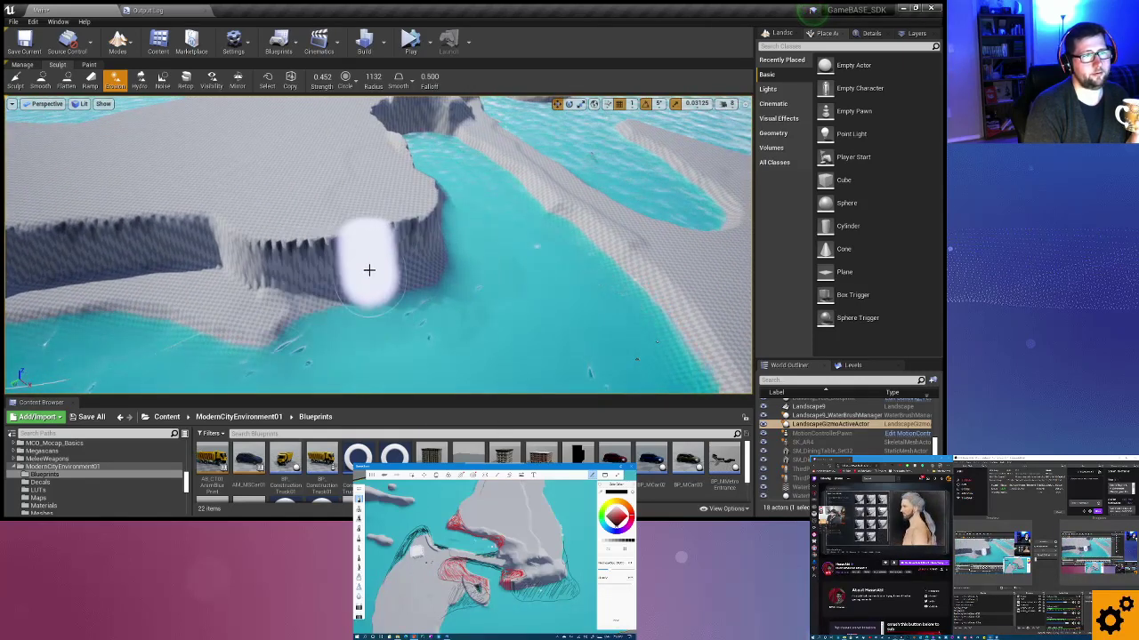
{"action": "mouse_move", "coordinate": [369, 305]}
{"action": "right_mouse_down"}
{"action": "mouse_move", "coordinate": [356, 300]}
{"action": "mouse_move", "coordinate": [394, 305]}
{"action": "right_mouse_up"}
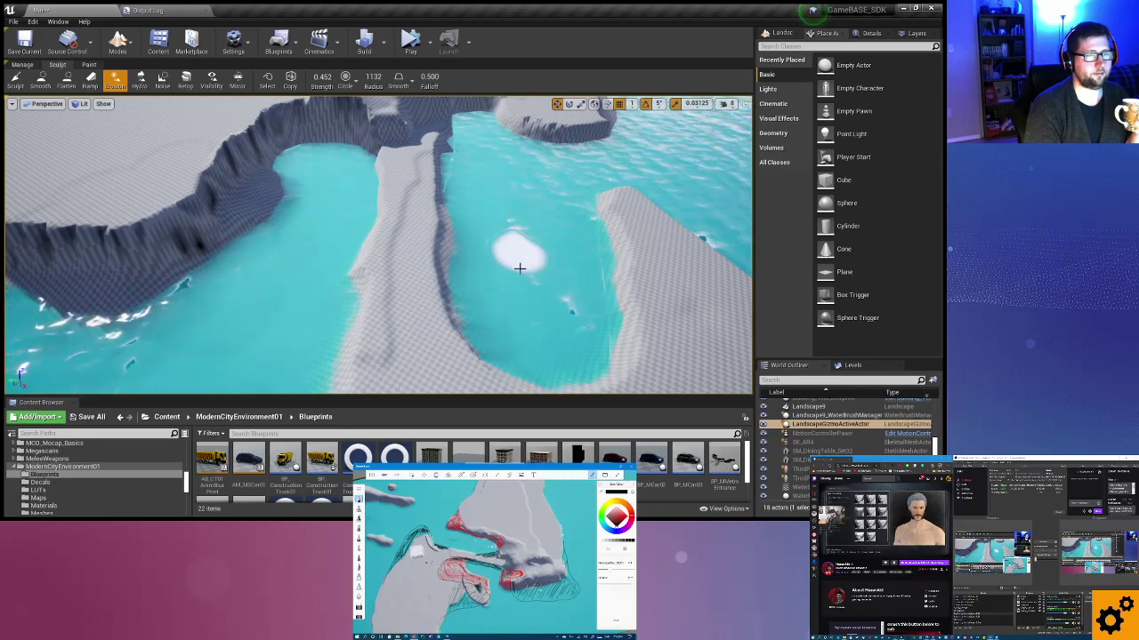
{"action": "right_click_drag", "start_coordinate": [492, 294], "coordinate": [549, 297]}
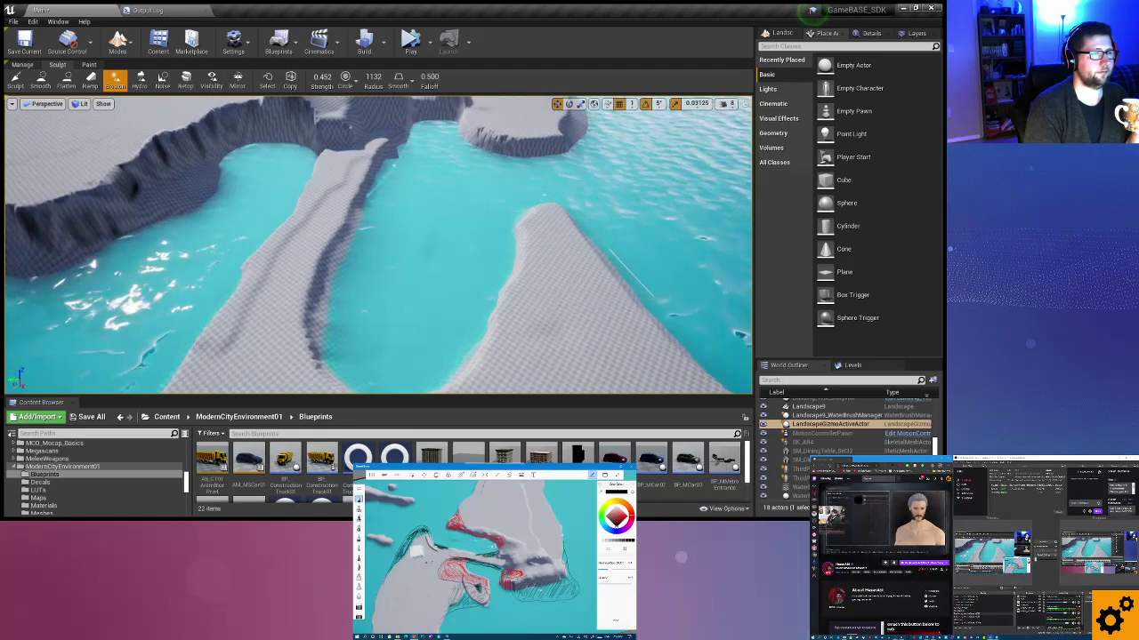
Flatten the terrain near the river bend and over the ridge notch, then undo the notch fill.
{"action": "left_click", "coordinate": [69, 82]}
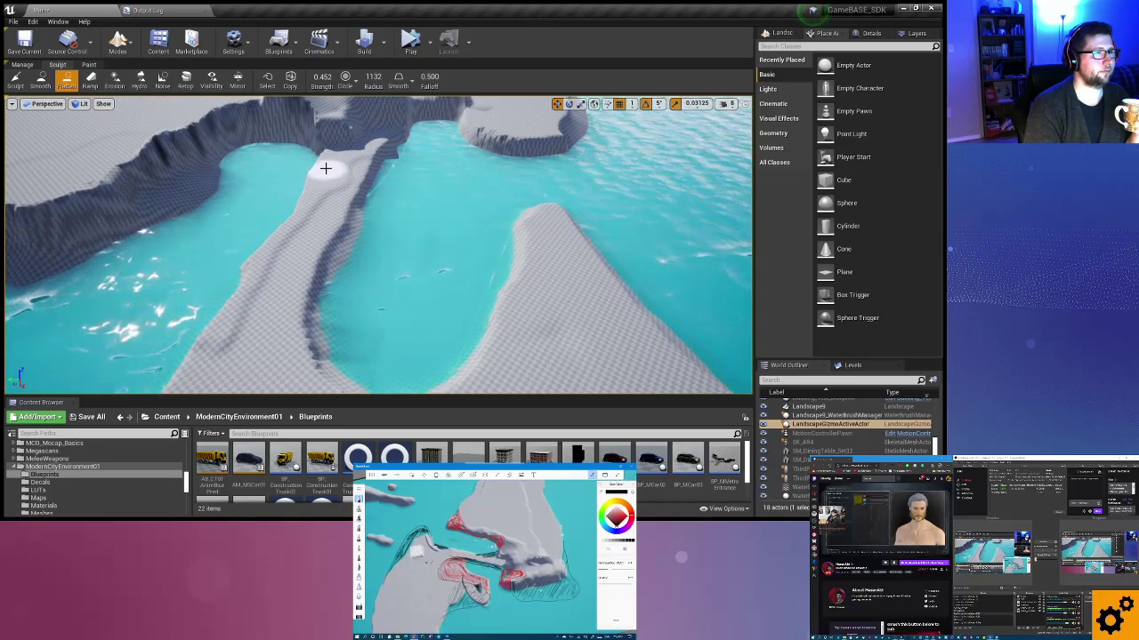
{"action": "mouse_move", "coordinate": [321, 153]}
{"action": "left_mouse_down"}
{"action": "mouse_move", "coordinate": [311, 148]}
{"action": "mouse_move", "coordinate": [347, 143]}
{"action": "left_mouse_up"}
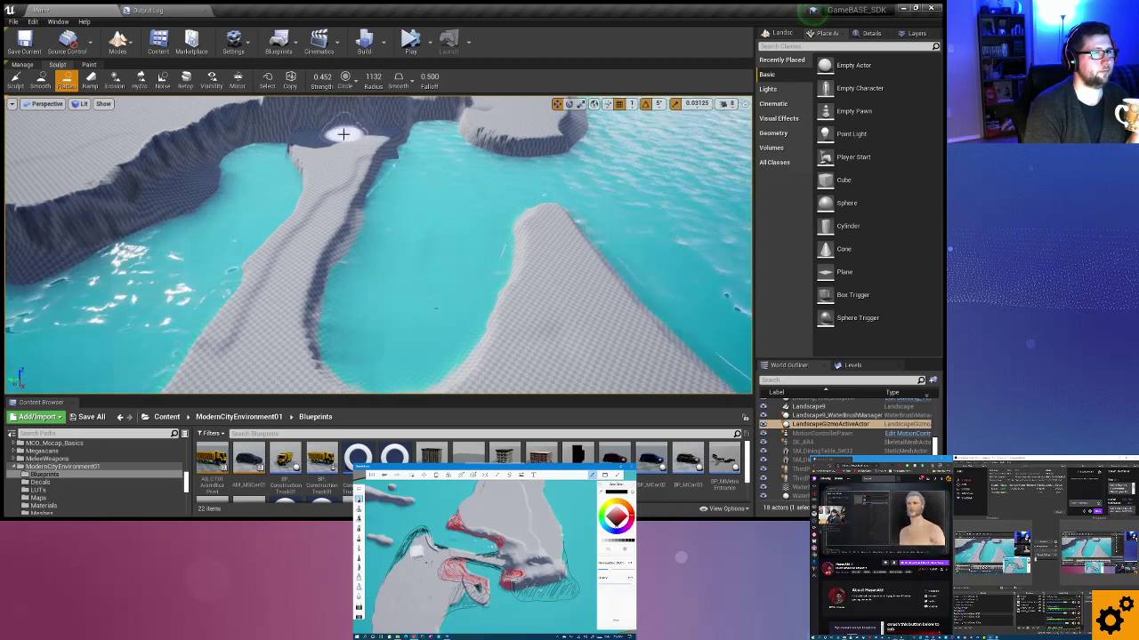
{"action": "right_click_drag", "start_coordinate": [343, 133], "coordinate": [353, 176]}
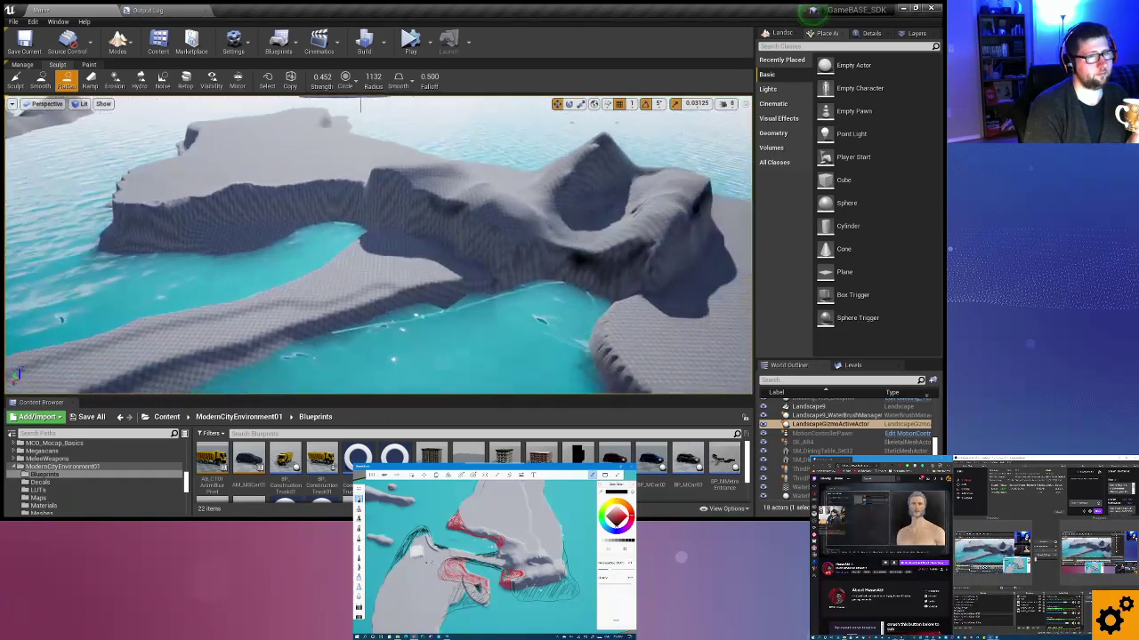
{"action": "left_click_drag", "start_coordinate": [353, 176], "coordinate": [386, 203]}
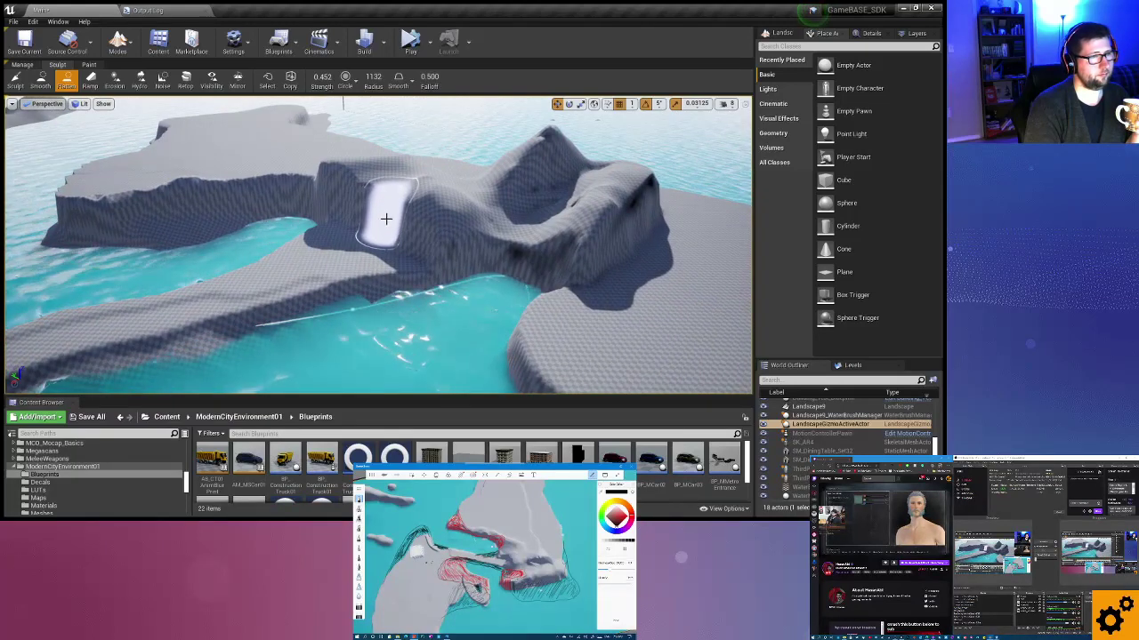
{"action": "key", "text": "ctrl+z"}
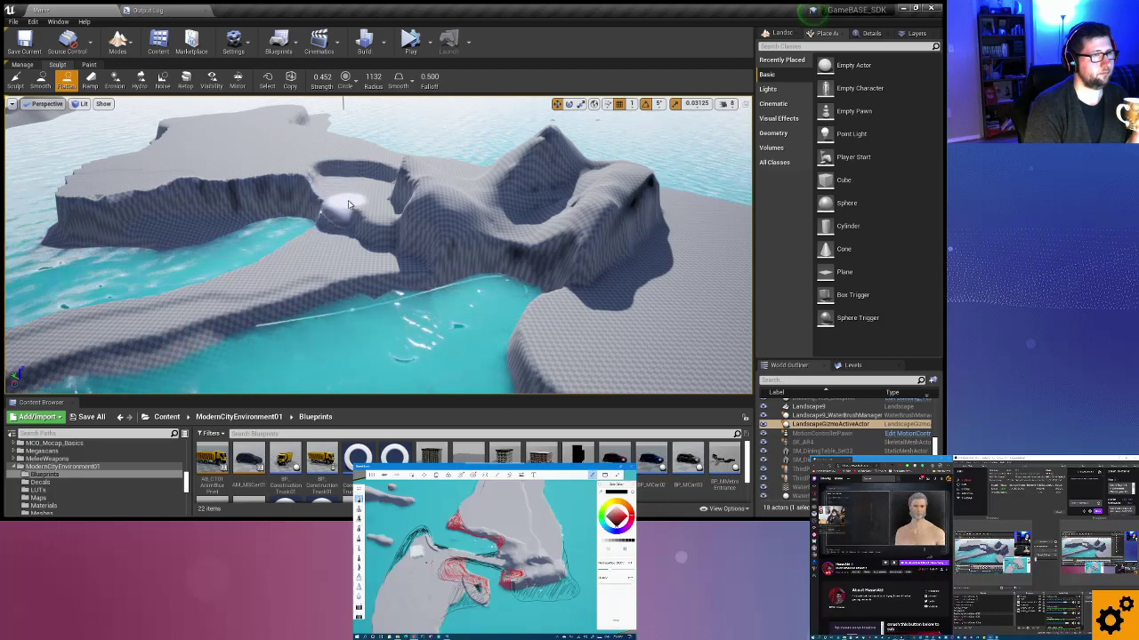
Reflatten beside the ridge notch to fill the gap into a continuous ridge.
{"action": "left_click_drag", "start_coordinate": [348, 204], "coordinate": [361, 213]}
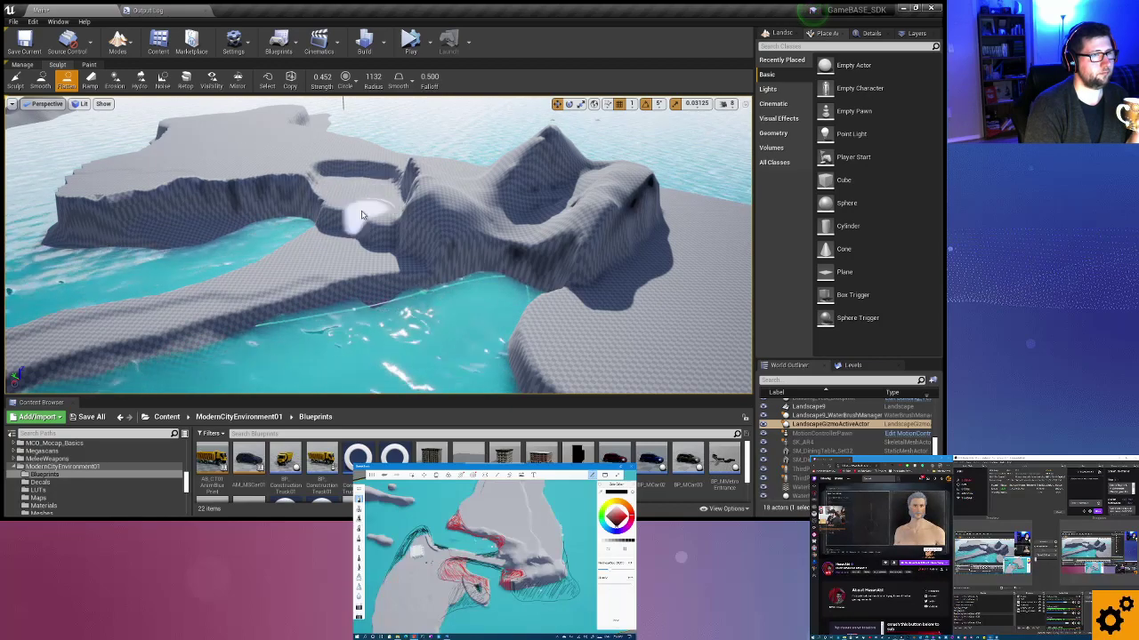
{"action": "right_click_drag", "start_coordinate": [361, 214], "coordinate": [311, 201]}
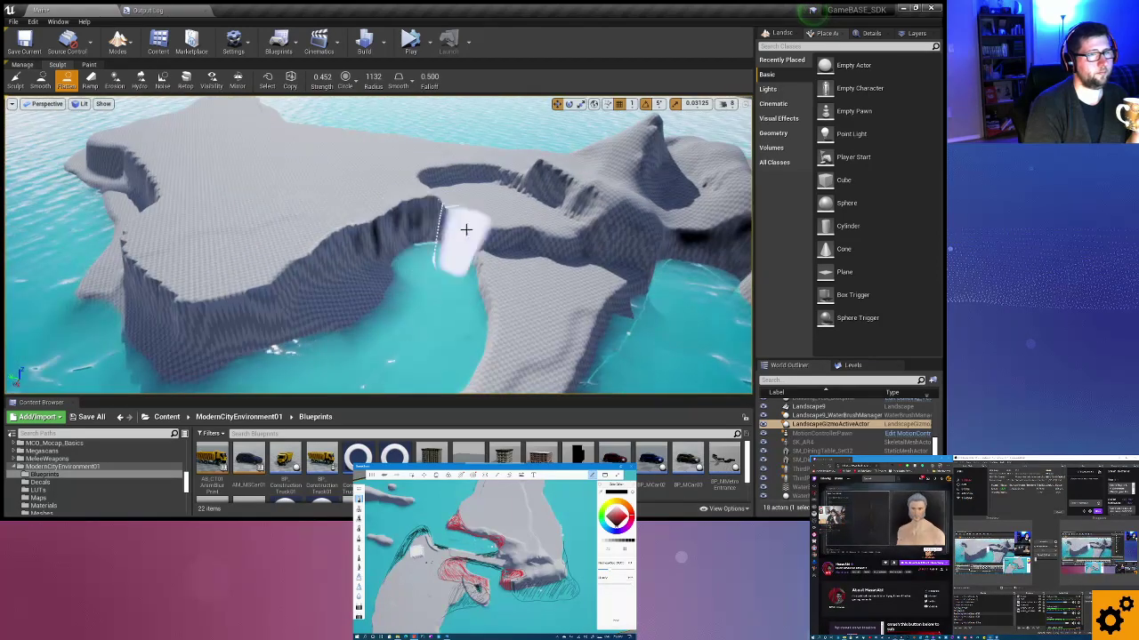
{"action": "left_click_drag", "start_coordinate": [466, 229], "coordinate": [503, 211]}
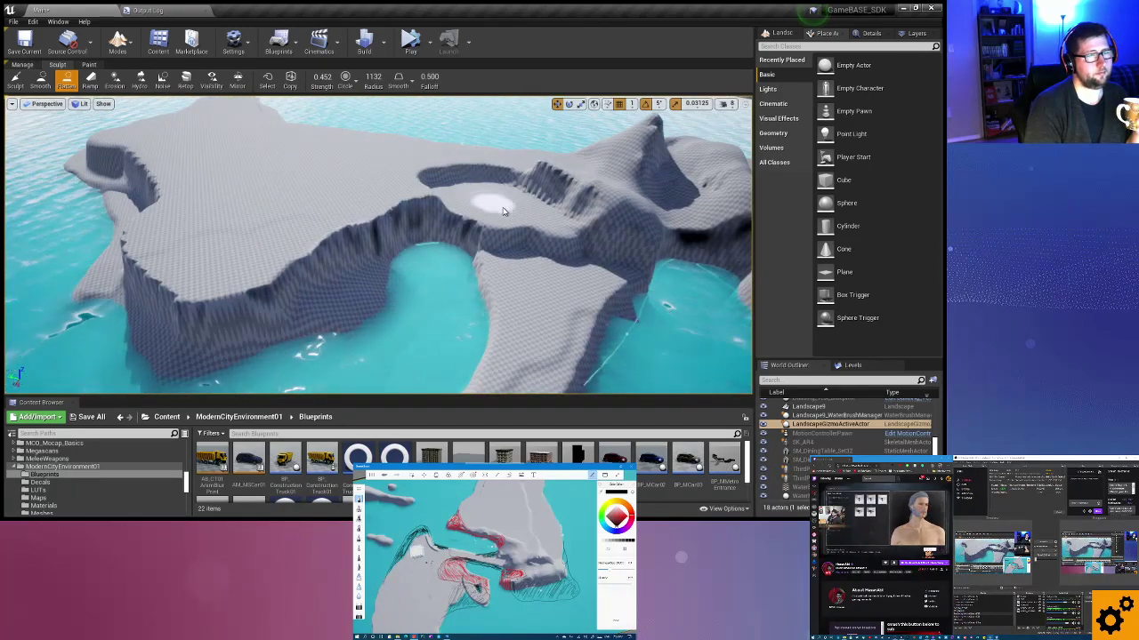
{"action": "right_click_drag", "start_coordinate": [503, 211], "coordinate": [508, 204]}
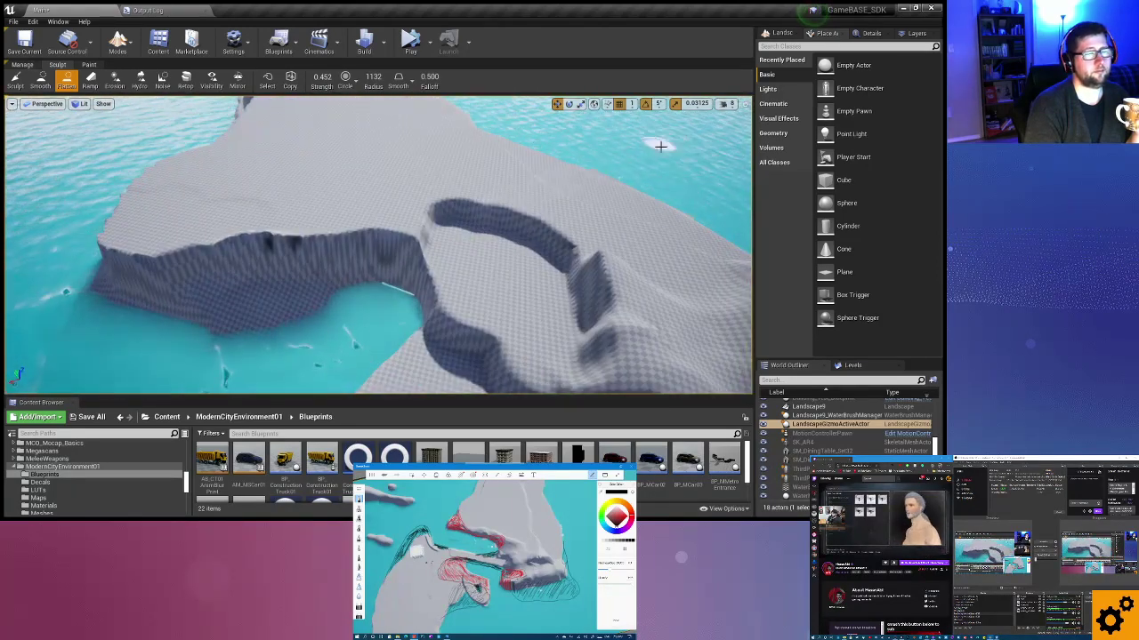
Smooth the flattened trench and the terrain along the ridge.
{"action": "left_click", "coordinate": [40, 80]}
{"action": "mouse_move", "coordinate": [546, 257]}
{"action": "left_mouse_down"}
{"action": "mouse_move", "coordinate": [478, 218]}
{"action": "mouse_move", "coordinate": [544, 265]}
{"action": "left_mouse_up"}
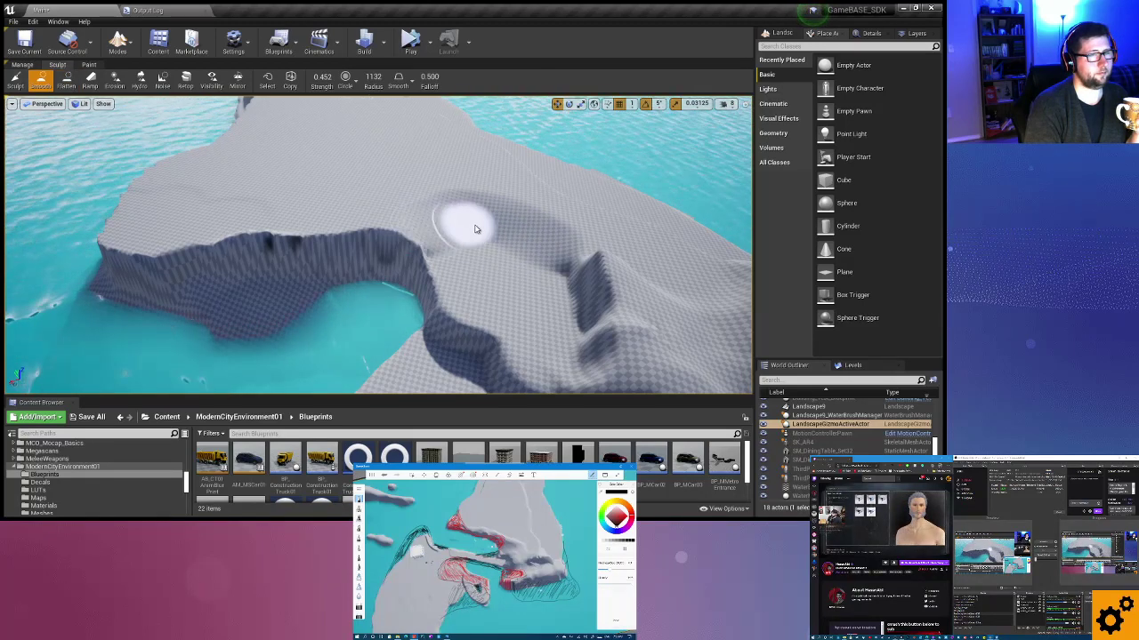
{"action": "right_click_drag", "start_coordinate": [521, 293], "coordinate": [471, 243]}
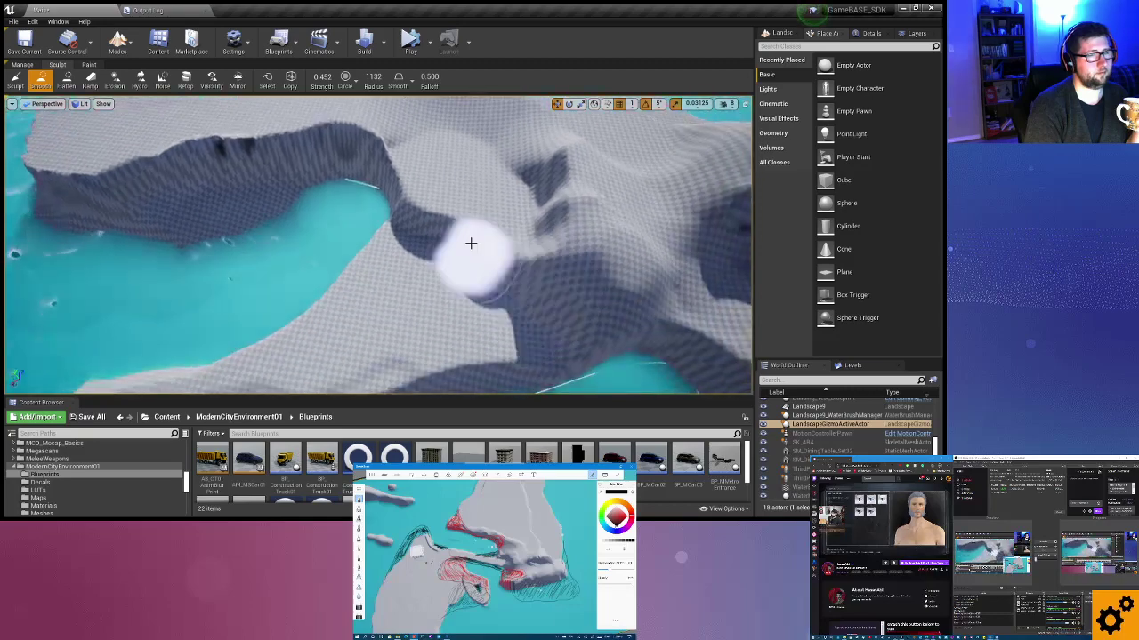
{"action": "left_click_drag", "start_coordinate": [476, 246], "coordinate": [429, 289]}
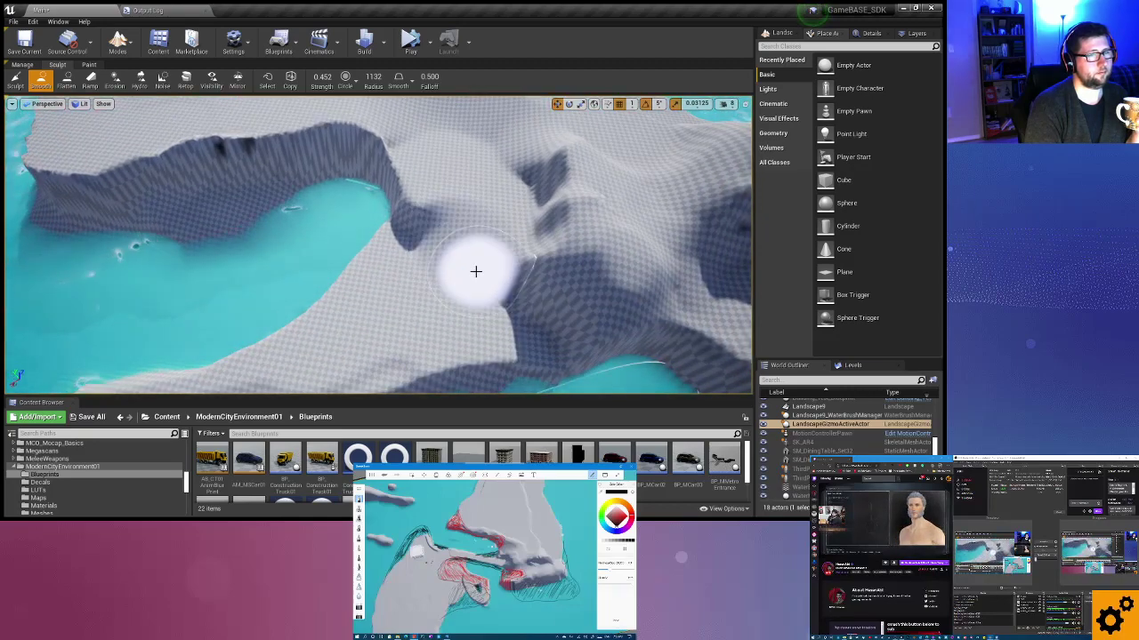
{"action": "mouse_move", "coordinate": [359, 305]}
{"action": "right_mouse_down"}
{"action": "mouse_move", "coordinate": [452, 287]}
{"action": "mouse_move", "coordinate": [493, 312]}
{"action": "mouse_move", "coordinate": [445, 281]}
{"action": "right_mouse_up"}
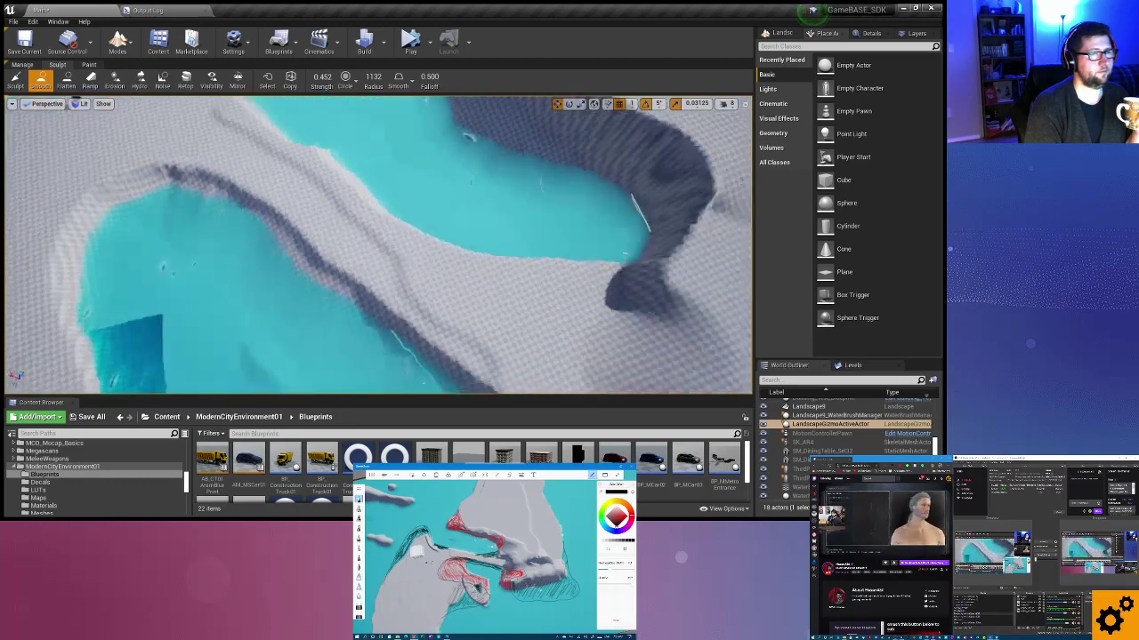
{"action": "mouse_move", "coordinate": [445, 282]}
{"action": "left_mouse_down"}
{"action": "mouse_move", "coordinate": [273, 315]}
{"action": "mouse_move", "coordinate": [371, 302]}
{"action": "mouse_move", "coordinate": [546, 317]}
{"action": "mouse_move", "coordinate": [343, 201]}
{"action": "mouse_move", "coordinate": [306, 300]}
{"action": "mouse_move", "coordinate": [114, 272]}
{"action": "left_mouse_up"}
{"action": "right_click_drag", "start_coordinate": [89, 261], "coordinate": [101, 261]}
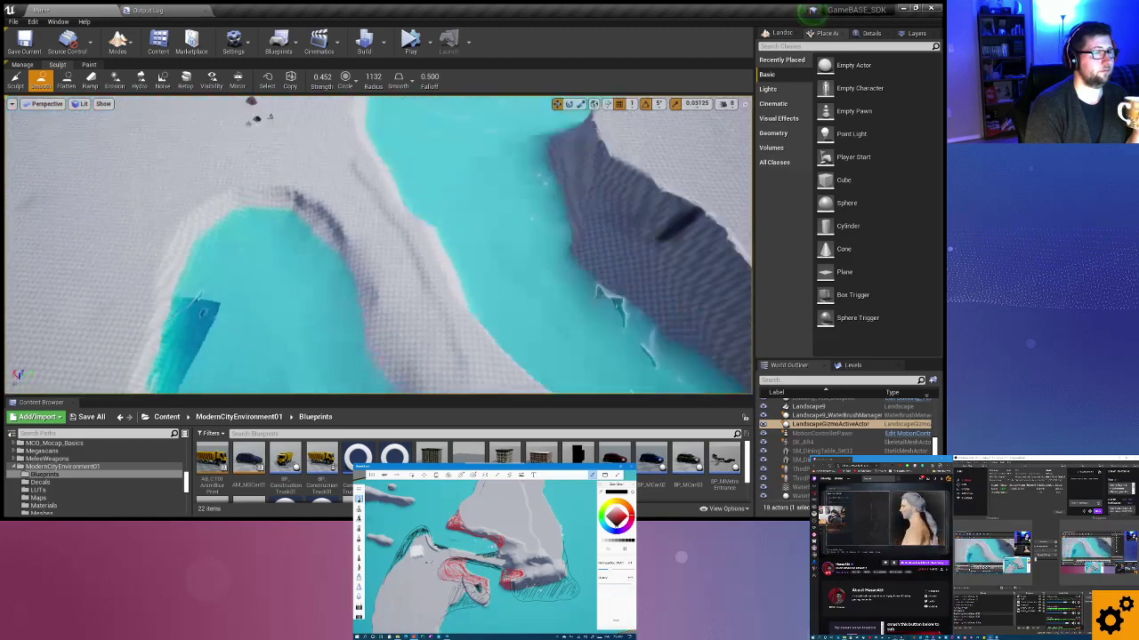
Smooth and lower the ridge between the pools, then soften the cliff wall at the pool tip.
{"action": "right_click_drag", "start_coordinate": [189, 259], "coordinate": [267, 267]}
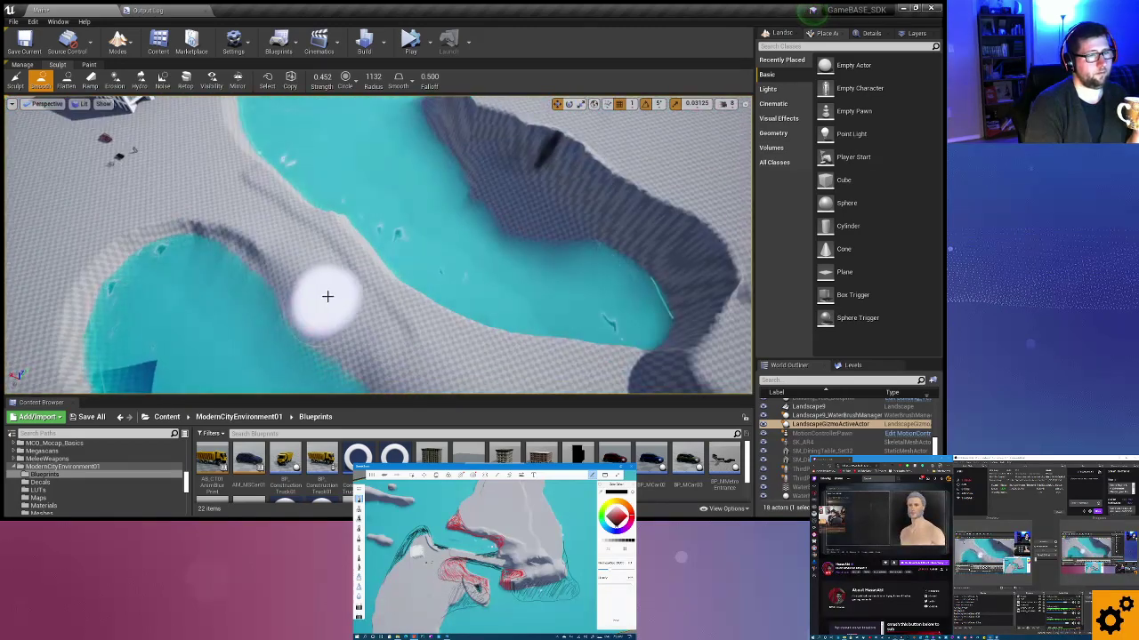
{"action": "mouse_move", "coordinate": [338, 258]}
{"action": "left_mouse_down"}
{"action": "mouse_move", "coordinate": [246, 186]}
{"action": "mouse_move", "coordinate": [234, 196]}
{"action": "mouse_move", "coordinate": [357, 248]}
{"action": "left_mouse_up"}
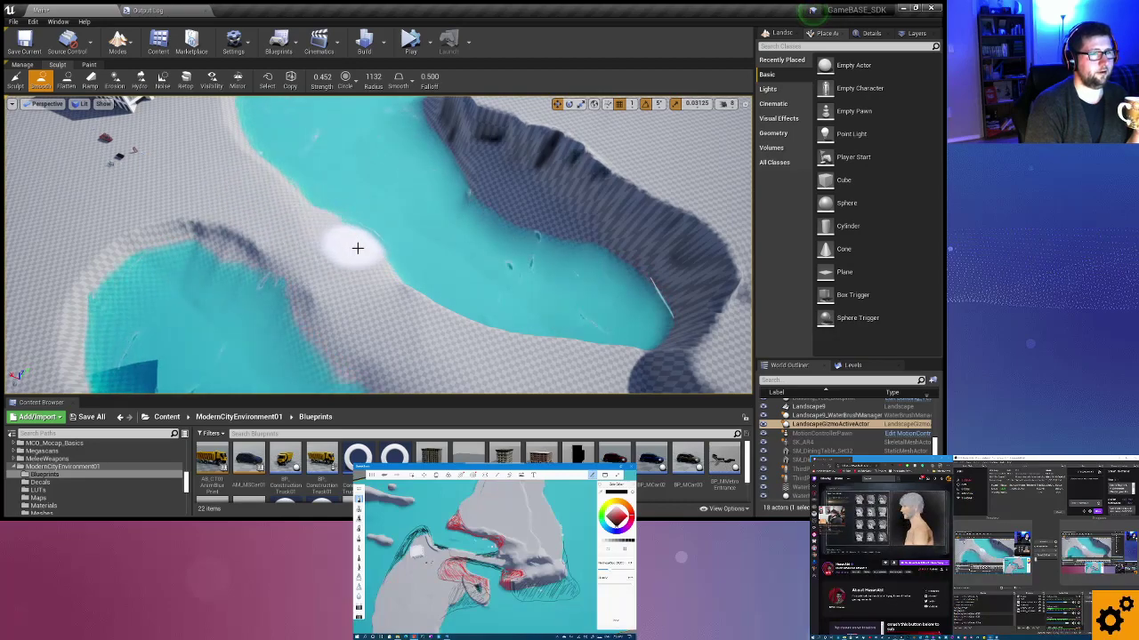
{"action": "mouse_move", "coordinate": [486, 327]}
{"action": "right_mouse_down"}
{"action": "mouse_move", "coordinate": [406, 300]}
{"action": "mouse_move", "coordinate": [439, 300]}
{"action": "right_mouse_up"}
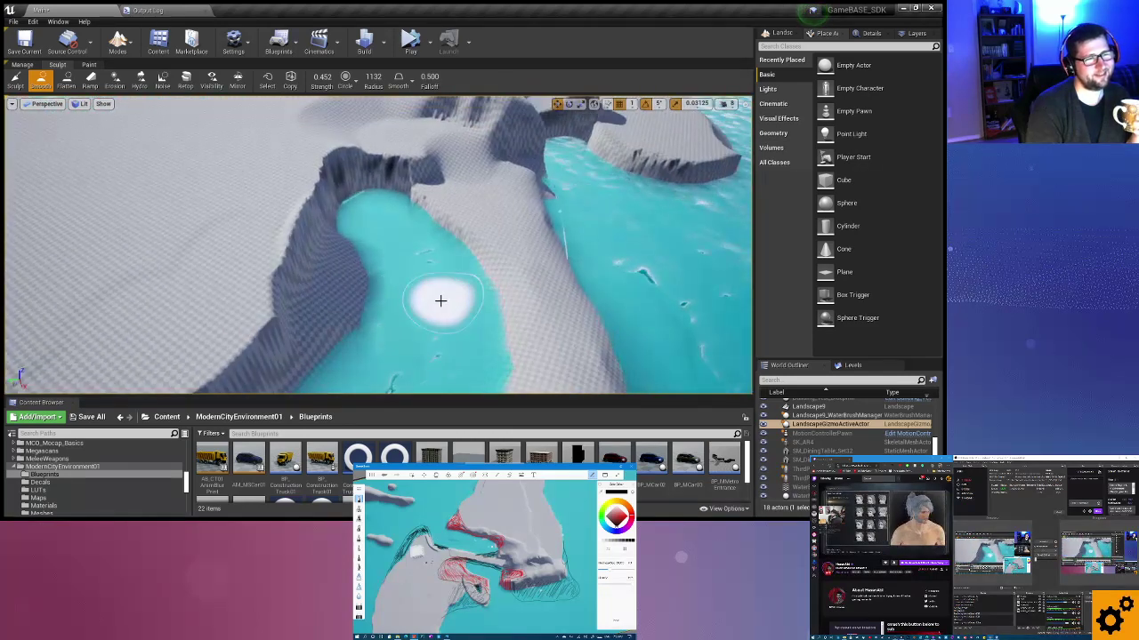
{"action": "left_click_drag", "start_coordinate": [422, 220], "coordinate": [380, 212]}
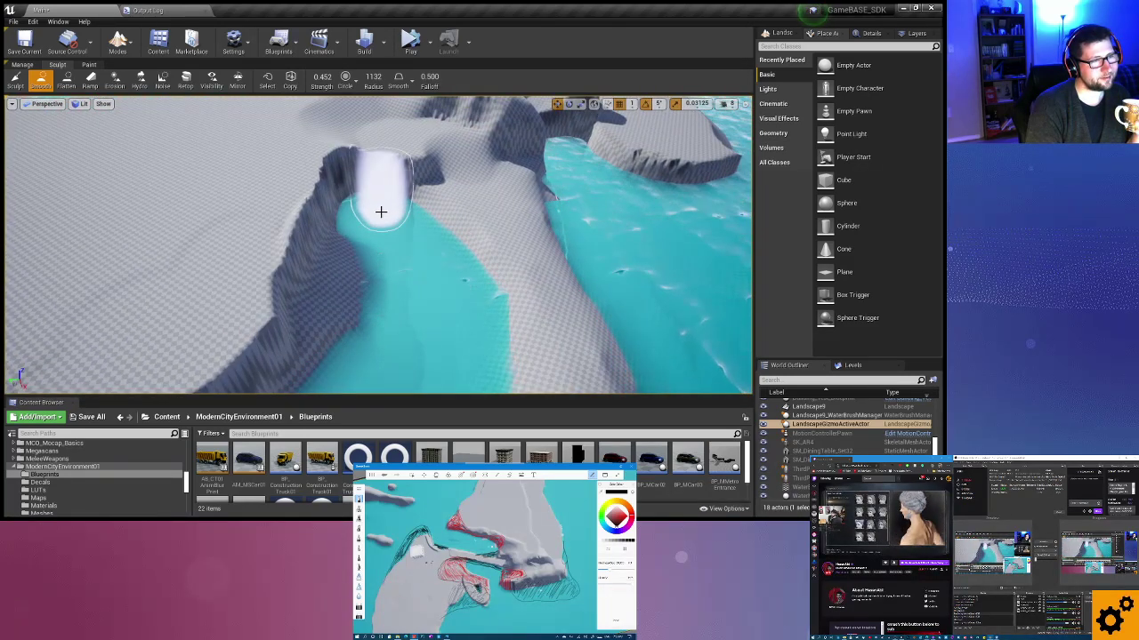
{"action": "mouse_move", "coordinate": [381, 212]}
{"action": "left_mouse_down"}
{"action": "mouse_move", "coordinate": [376, 234]}
{"action": "mouse_move", "coordinate": [359, 213]}
{"action": "mouse_move", "coordinate": [373, 213]}
{"action": "left_mouse_up"}
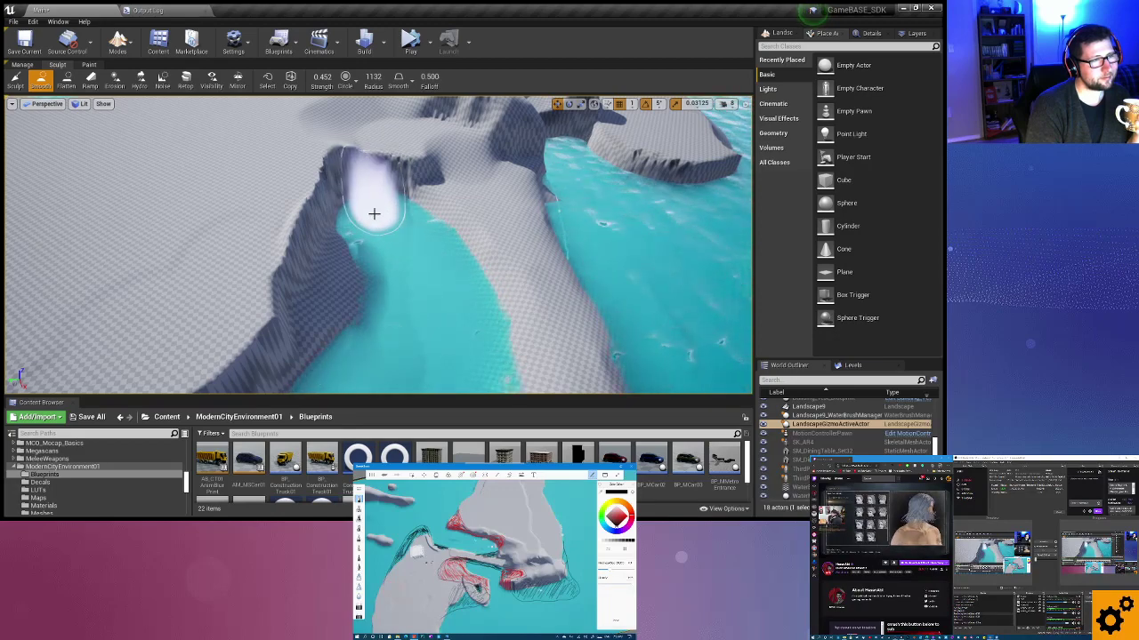
{"action": "mouse_move", "coordinate": [386, 226]}
{"action": "right_mouse_down"}
{"action": "mouse_move", "coordinate": [374, 231]}
{"action": "mouse_move", "coordinate": [421, 272]}
{"action": "right_mouse_up"}
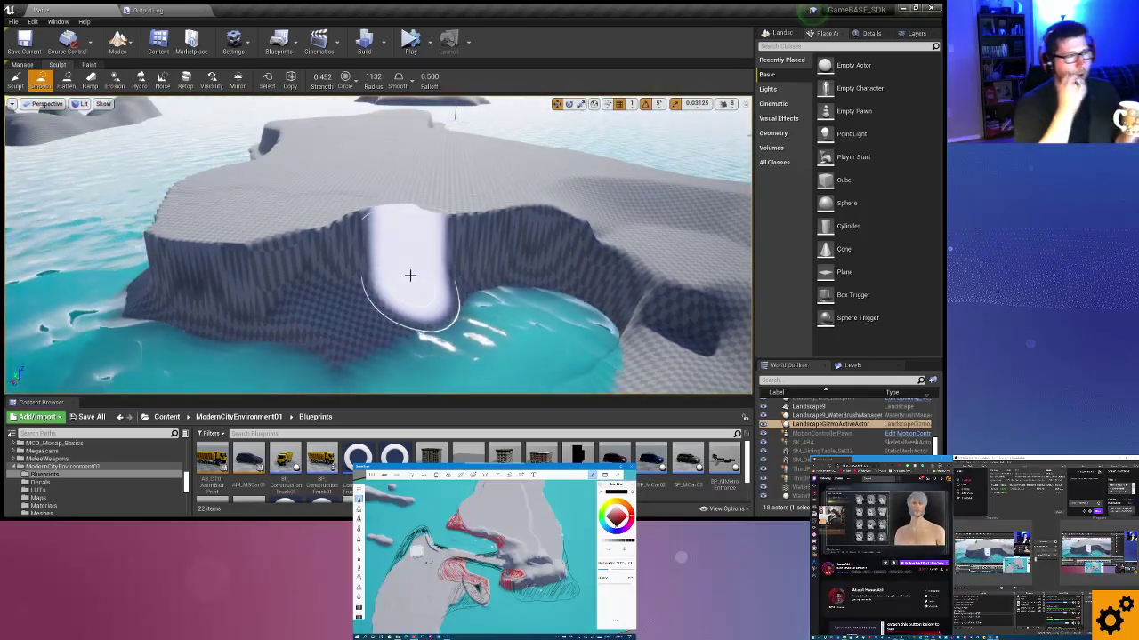
{"action": "mouse_move", "coordinate": [410, 275]}
{"action": "right_mouse_down"}
{"action": "mouse_move", "coordinate": [497, 294]}
{"action": "mouse_move", "coordinate": [383, 258]}
{"action": "mouse_move", "coordinate": [172, 350]}
{"action": "right_mouse_up"}
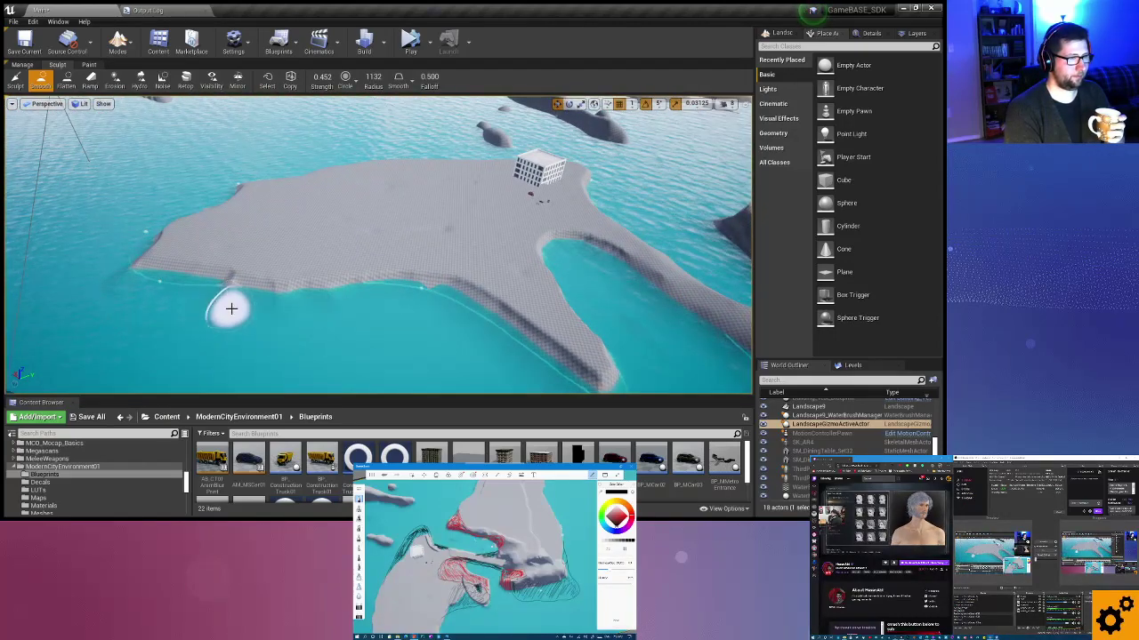
{"action": "mouse_move", "coordinate": [270, 313]}
{"action": "right_mouse_down"}
{"action": "mouse_move", "coordinate": [265, 325]}
{"action": "mouse_move", "coordinate": [370, 361]}
{"action": "right_mouse_up"}
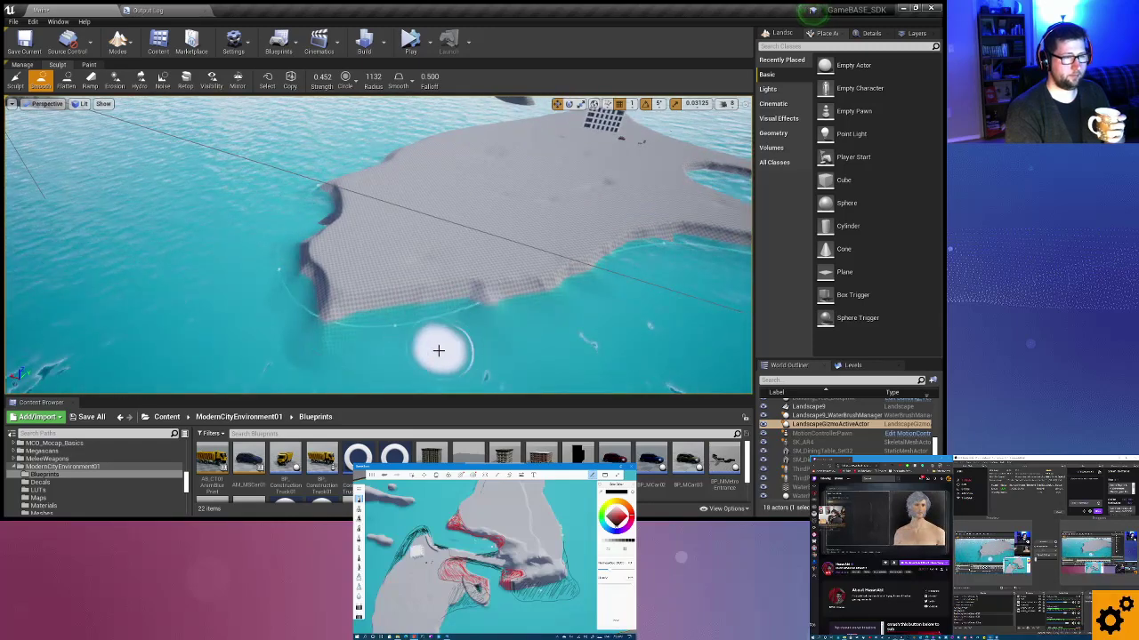
{"action": "right_click_drag", "start_coordinate": [439, 350], "coordinate": [397, 336]}
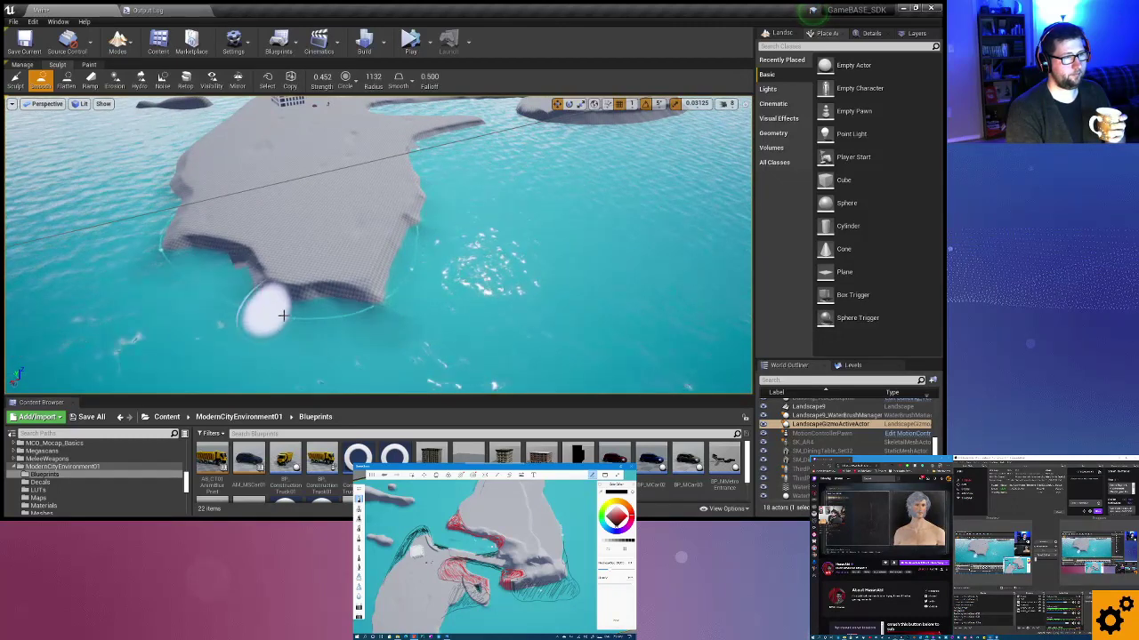
{"action": "right_click_drag", "start_coordinate": [280, 352], "coordinate": [393, 339]}
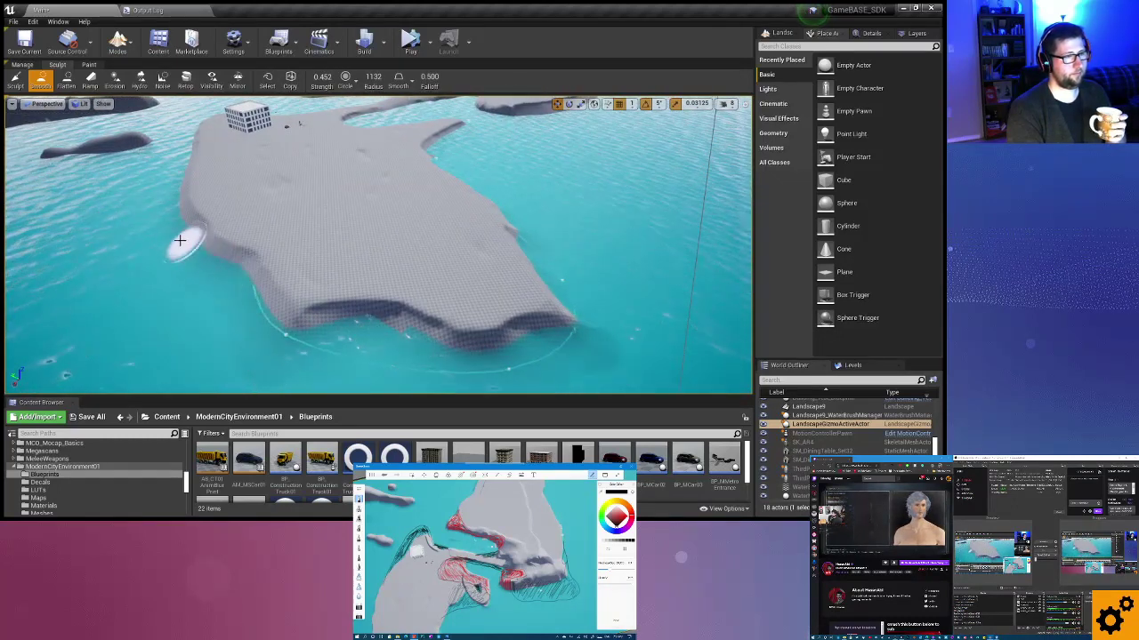
{"action": "mouse_move", "coordinate": [336, 323]}
{"action": "right_mouse_down"}
{"action": "mouse_move", "coordinate": [382, 312]}
{"action": "mouse_move", "coordinate": [316, 311]}
{"action": "right_mouse_up"}
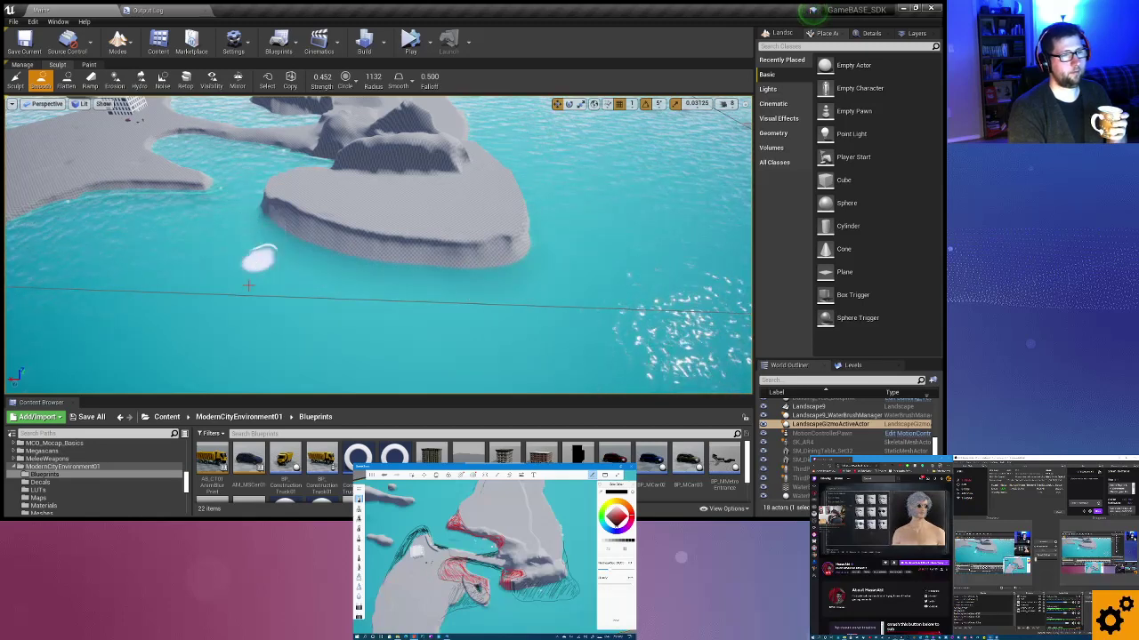
{"action": "right_click_drag", "start_coordinate": [251, 259], "coordinate": [231, 262]}
{"action": "right_click_drag", "start_coordinate": [112, 305], "coordinate": [351, 140]}
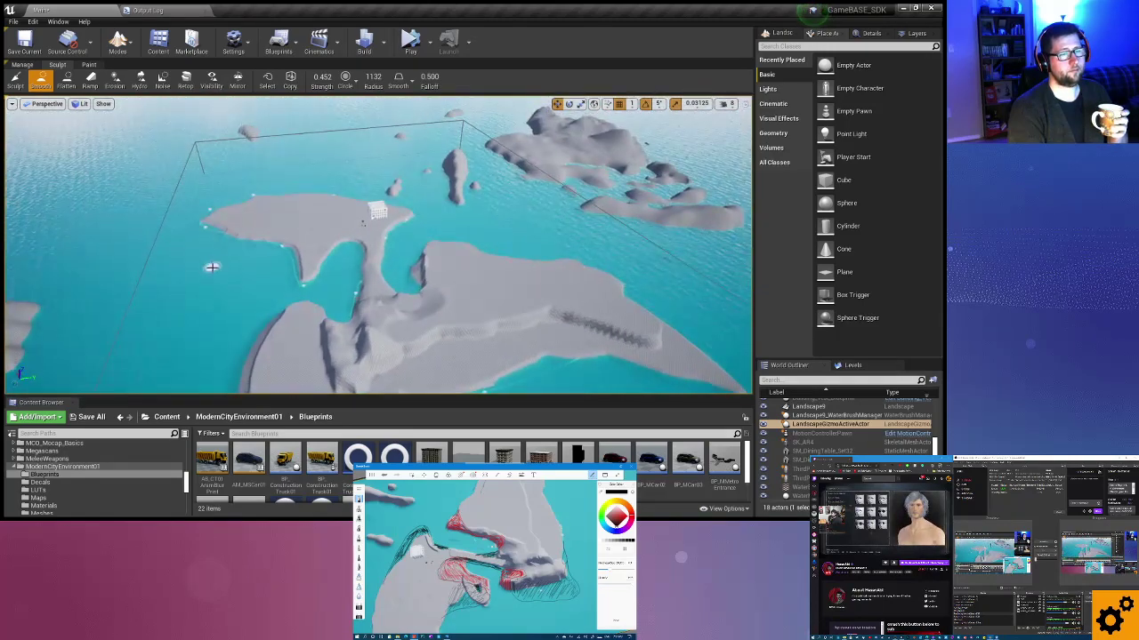
{"action": "right_click_drag", "start_coordinate": [352, 140], "coordinate": [343, 147]}
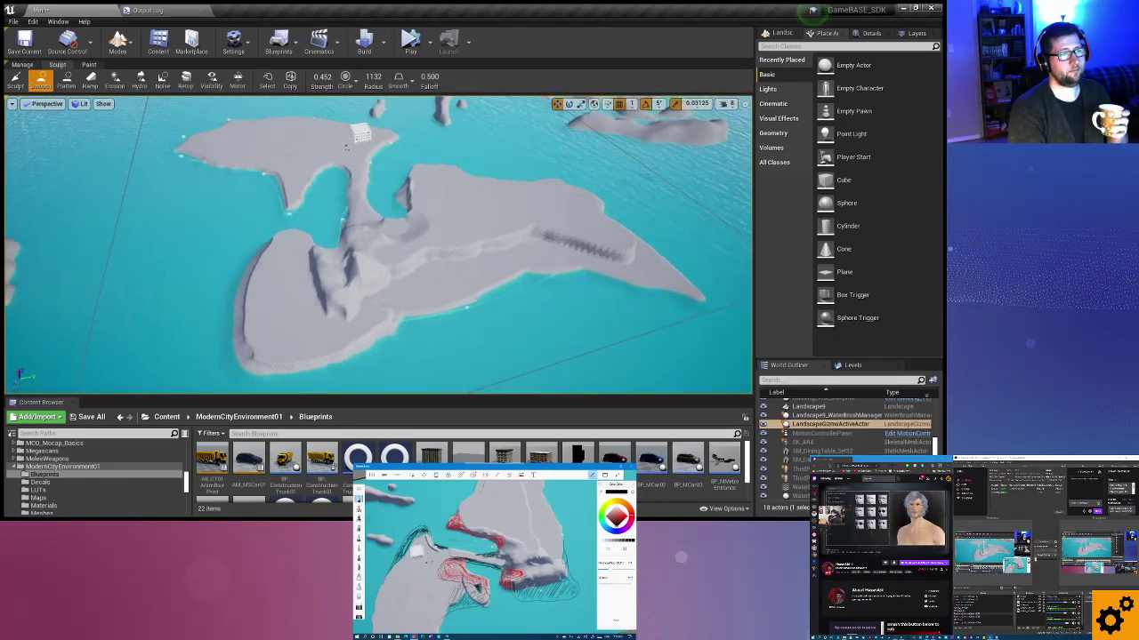
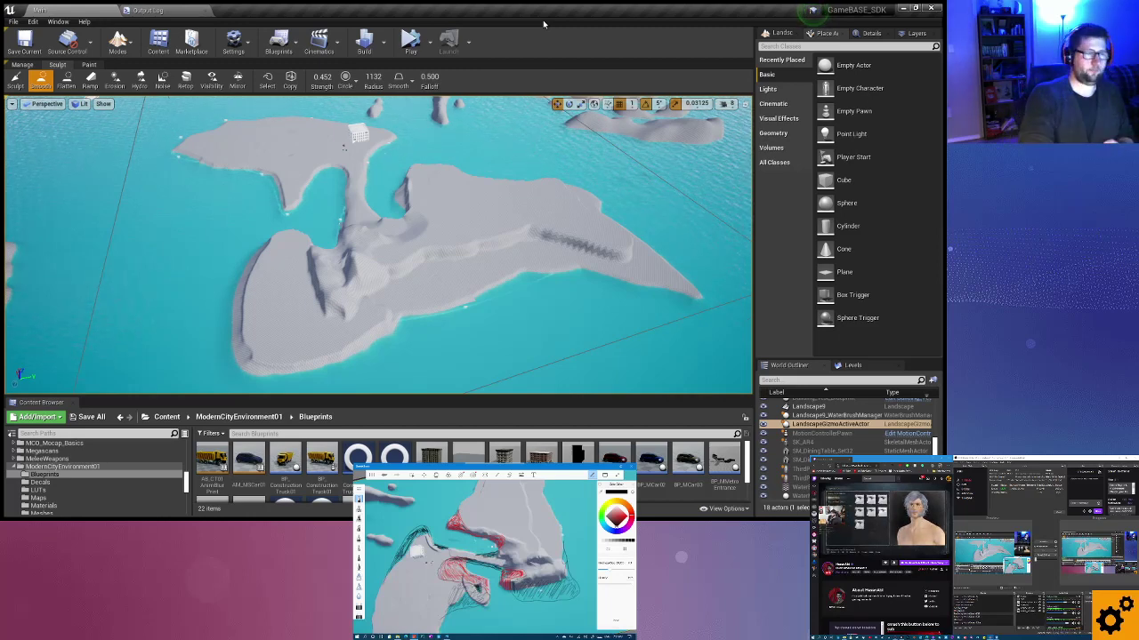
Leave Landscape mode with Shift+1 and select the Water Body Lake.
{"action": "right_click_drag", "start_coordinate": [363, 280], "coordinate": [397, 298]}
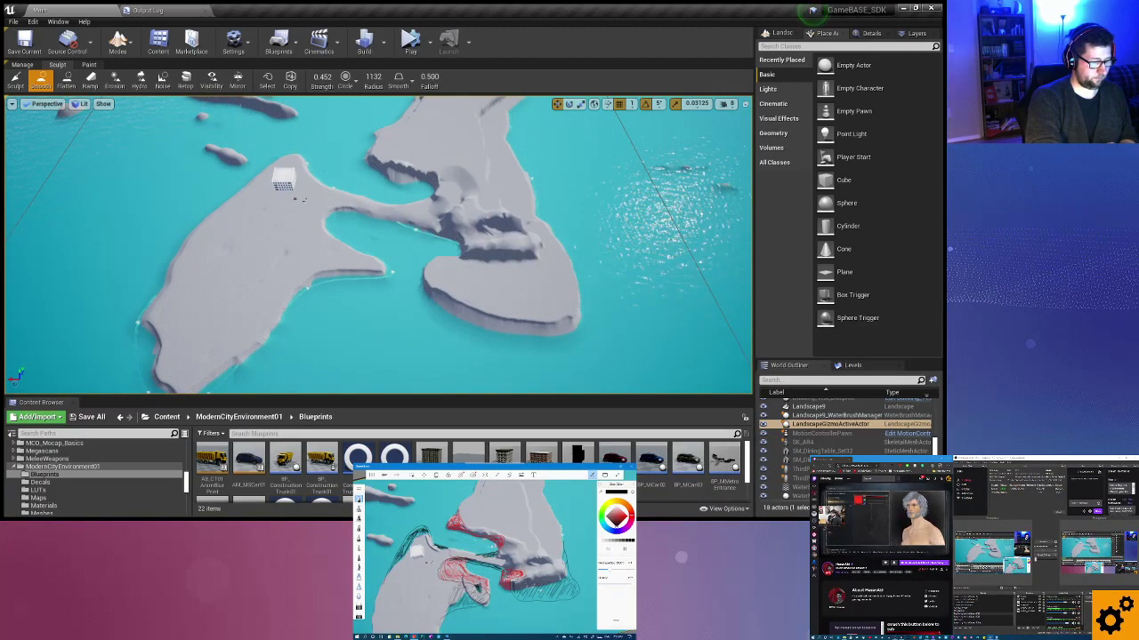
{"action": "right_click_drag", "start_coordinate": [397, 298], "coordinate": [438, 278]}
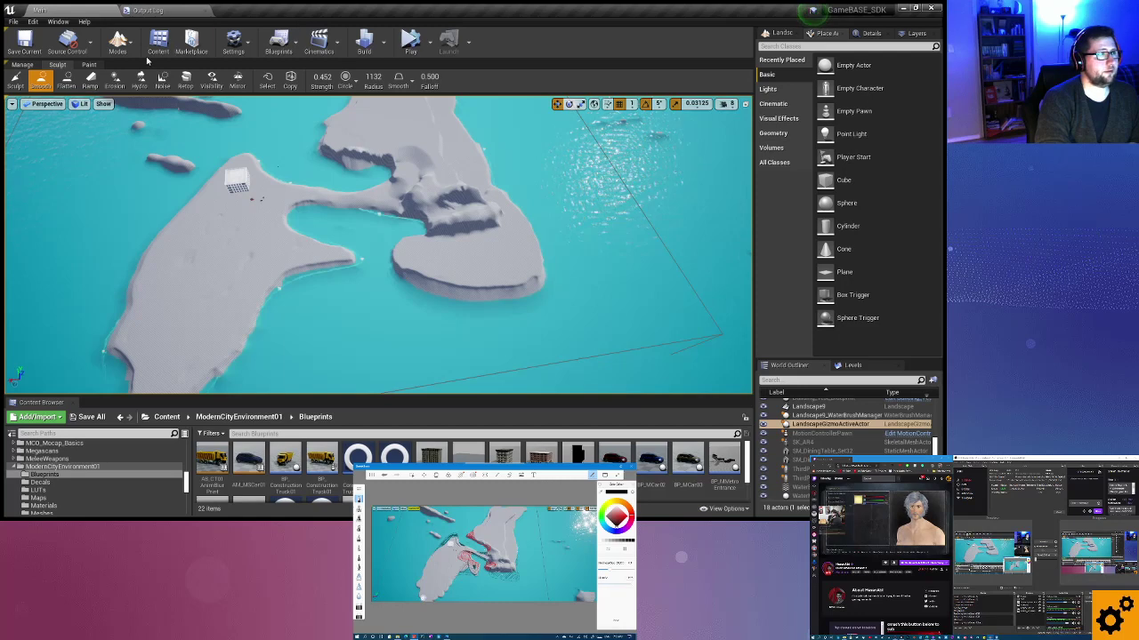
{"action": "key", "text": "shift+1"}
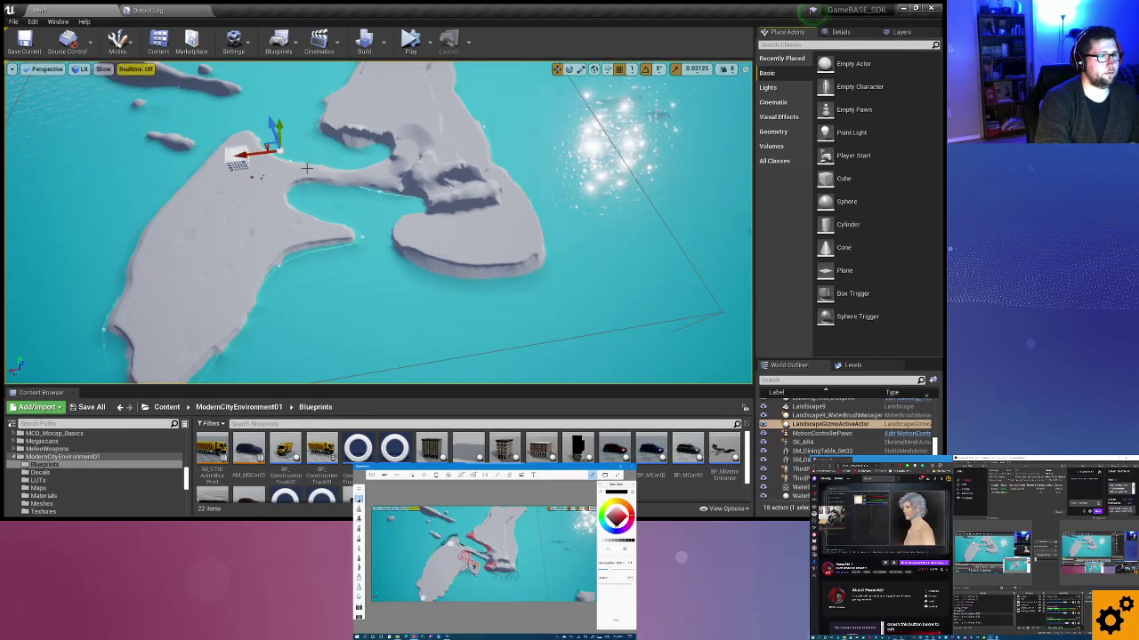
{"action": "right_click_drag", "start_coordinate": [365, 151], "coordinate": [242, 167]}
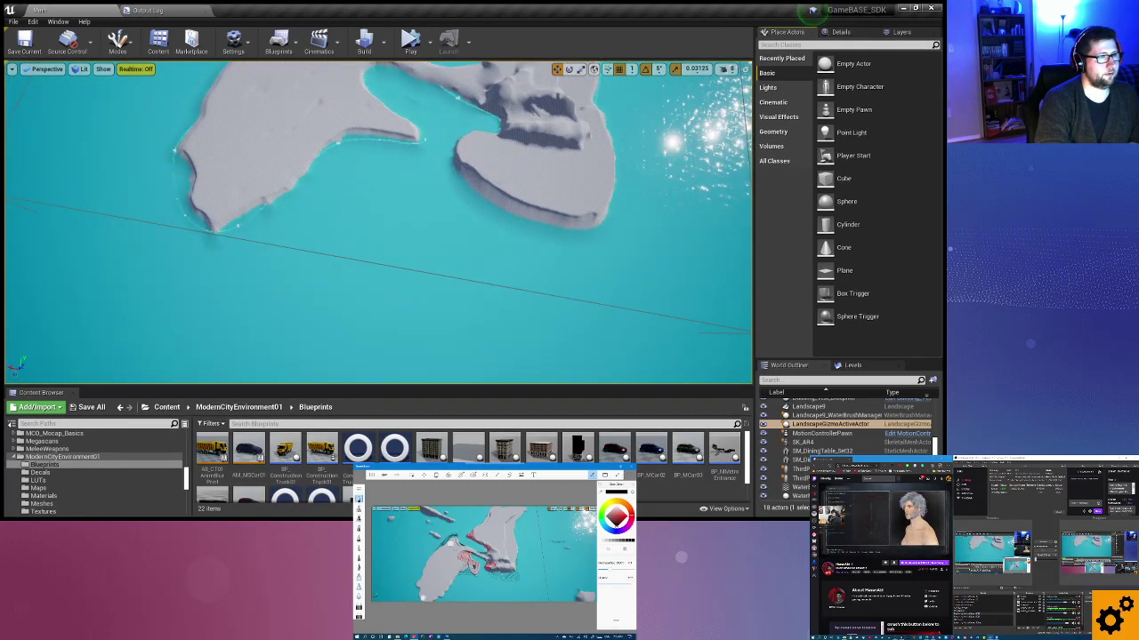
{"action": "left_click", "coordinate": [176, 153]}
Drag the lake's left-edge and lower-left spline points and a tangent to follow the western shore.
{"action": "left_click", "coordinate": [176, 153]}
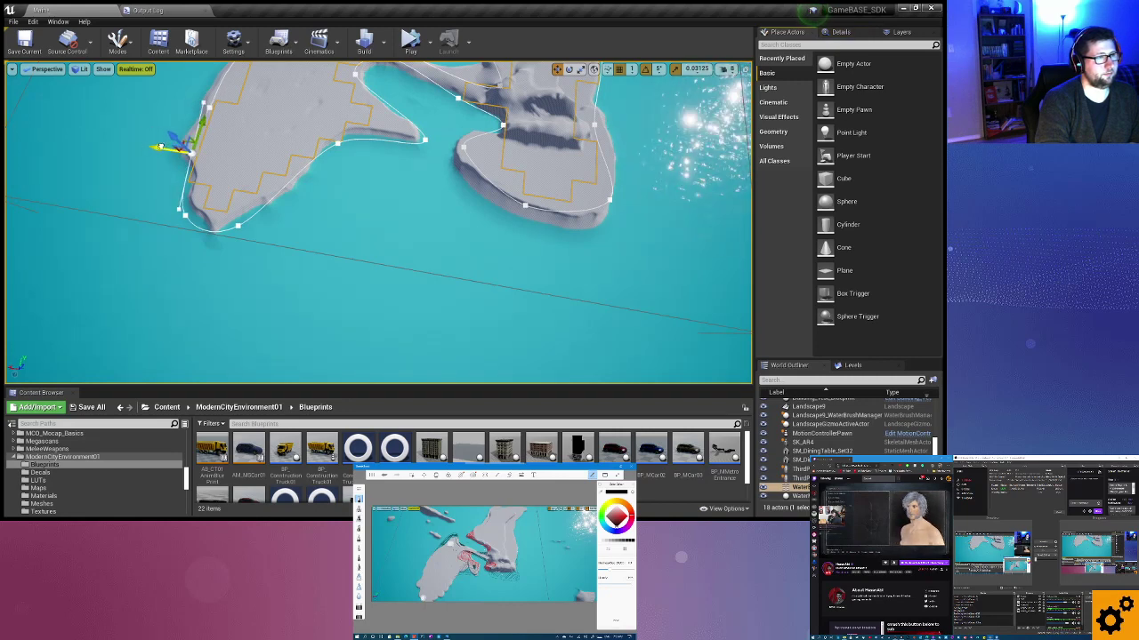
{"action": "left_click_drag", "start_coordinate": [160, 147], "coordinate": [153, 144]}
{"action": "left_click", "coordinate": [181, 216]}
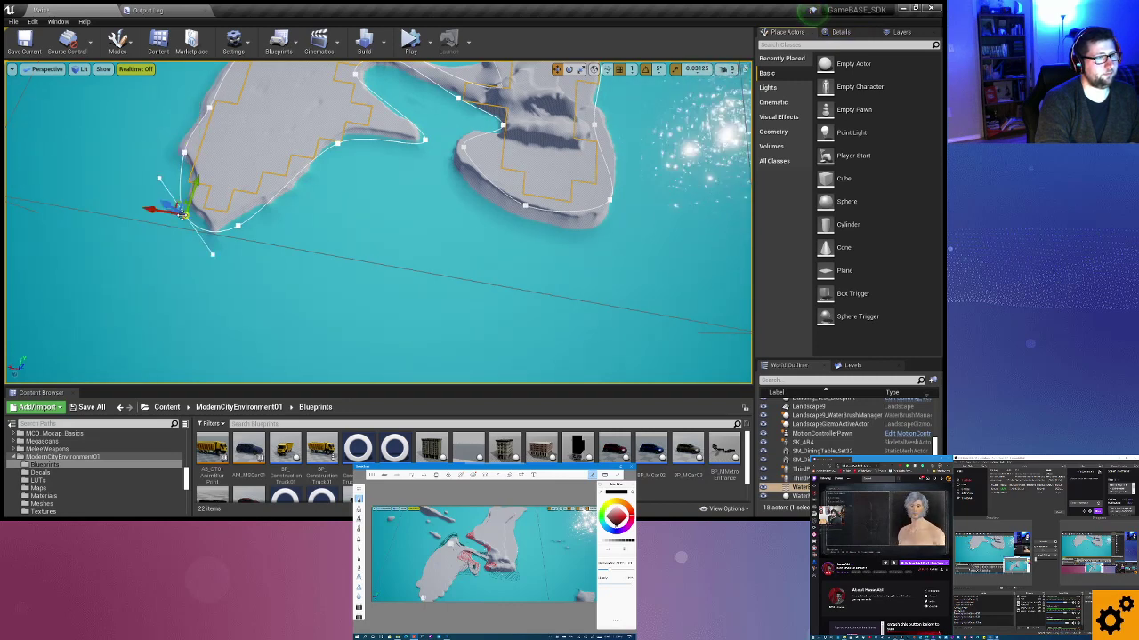
{"action": "mouse_move", "coordinate": [154, 212]}
{"action": "left_mouse_down"}
{"action": "mouse_move", "coordinate": [207, 187]}
{"action": "mouse_move", "coordinate": [214, 169]}
{"action": "left_mouse_up"}
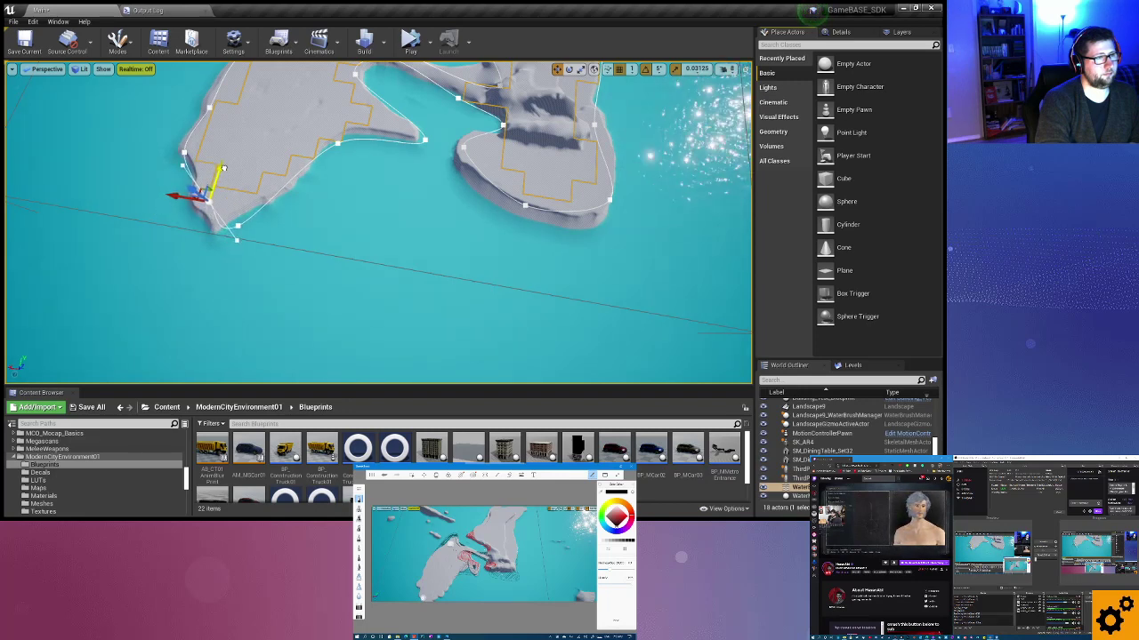
{"action": "left_click", "coordinate": [235, 224]}
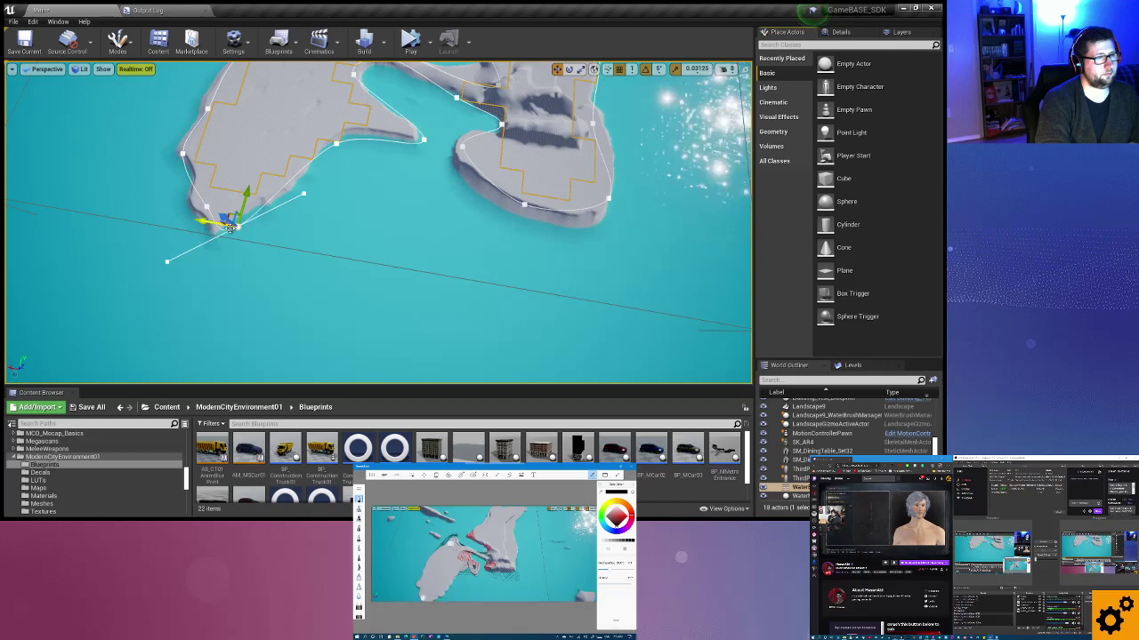
{"action": "mouse_move", "coordinate": [197, 220]}
{"action": "left_mouse_down"}
{"action": "mouse_move", "coordinate": [182, 219]}
{"action": "mouse_move", "coordinate": [203, 180]}
{"action": "mouse_move", "coordinate": [163, 185]}
{"action": "left_mouse_up"}
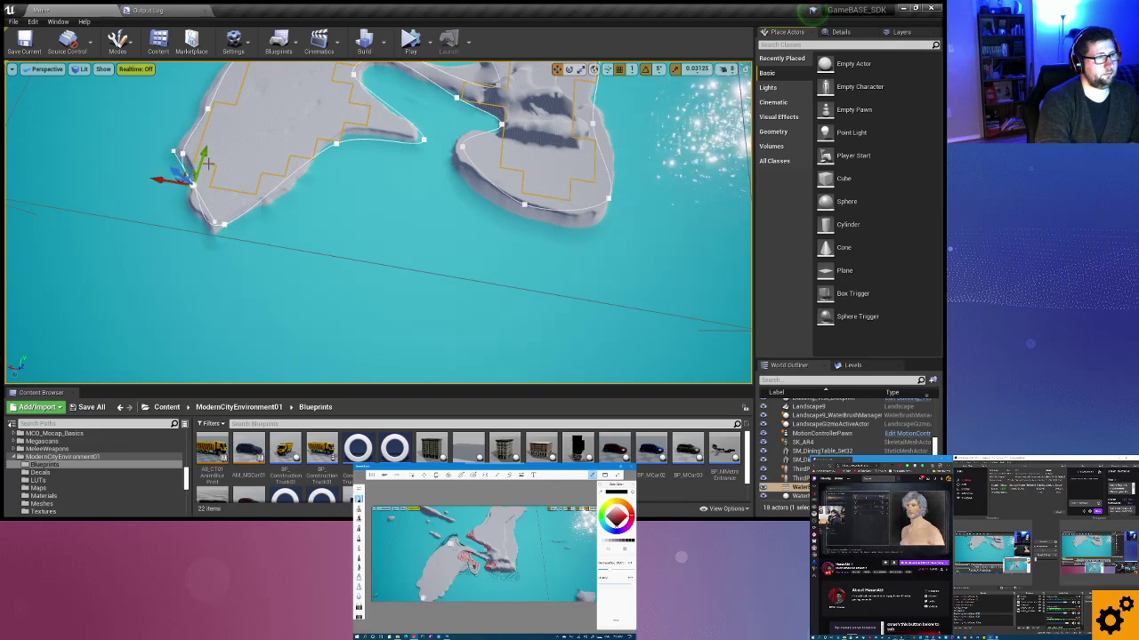
{"action": "left_click_drag", "start_coordinate": [206, 160], "coordinate": [202, 166]}
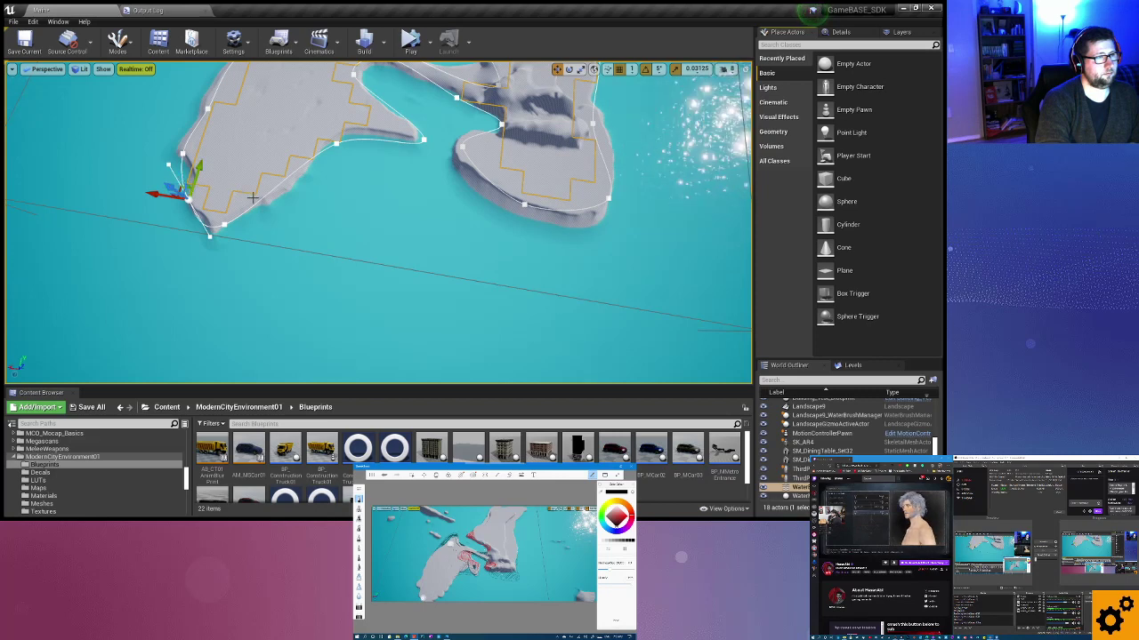
Tighten the upper inlet point, then fine-tune the lower-left and bottom-edge spline points.
{"action": "left_click", "coordinate": [336, 143]}
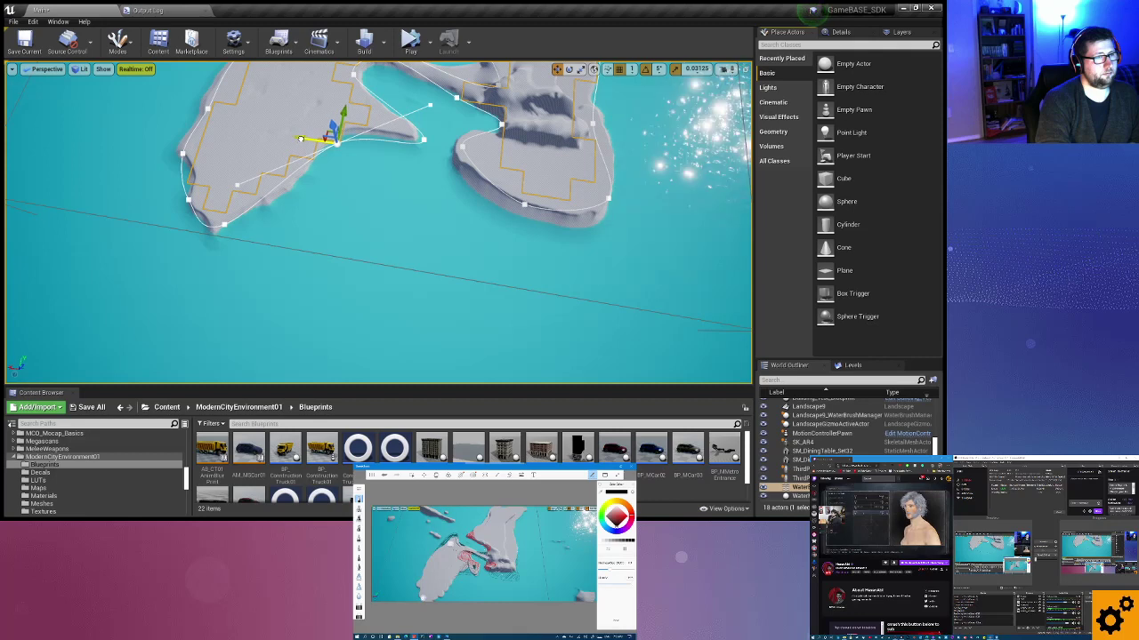
{"action": "left_click_drag", "start_coordinate": [299, 140], "coordinate": [350, 107]}
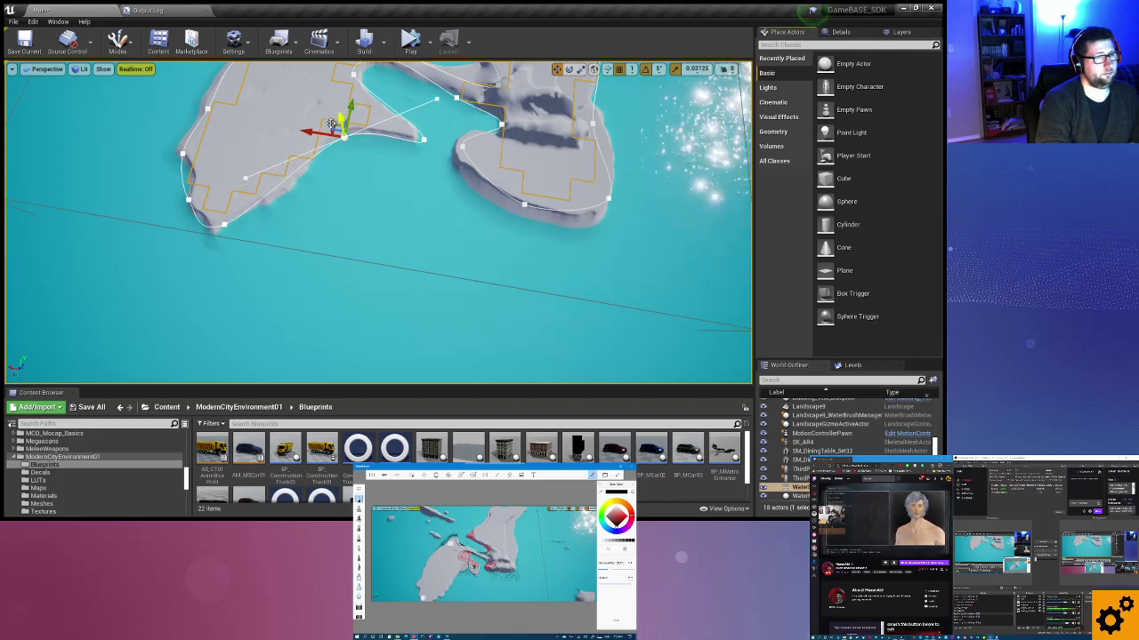
{"action": "left_click", "coordinate": [224, 224]}
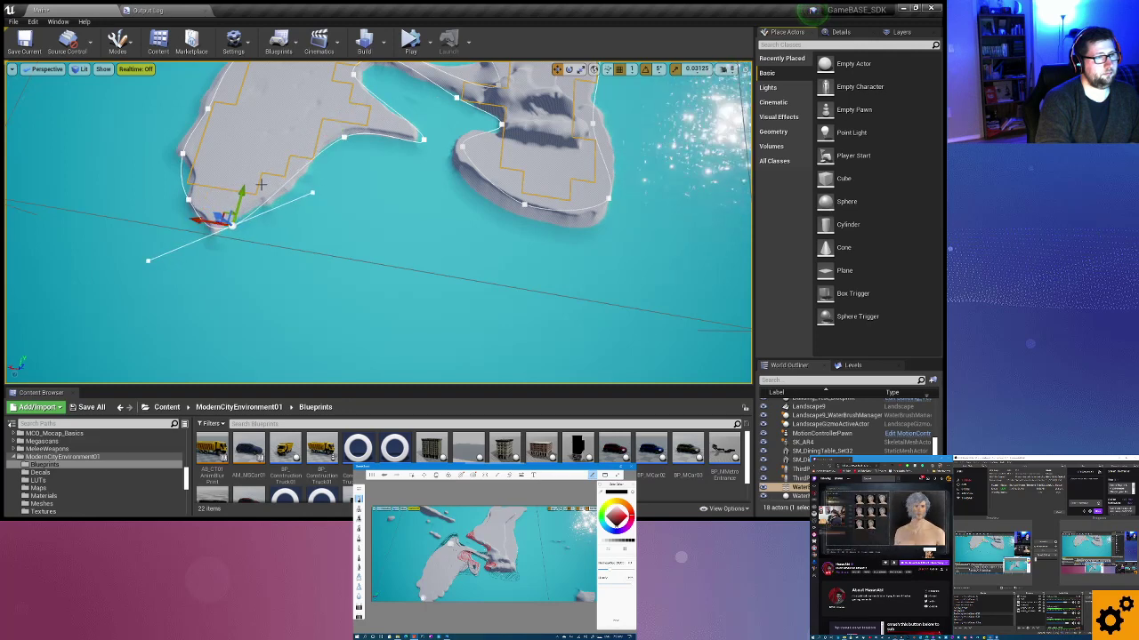
{"action": "left_click_drag", "start_coordinate": [240, 193], "coordinate": [239, 199]}
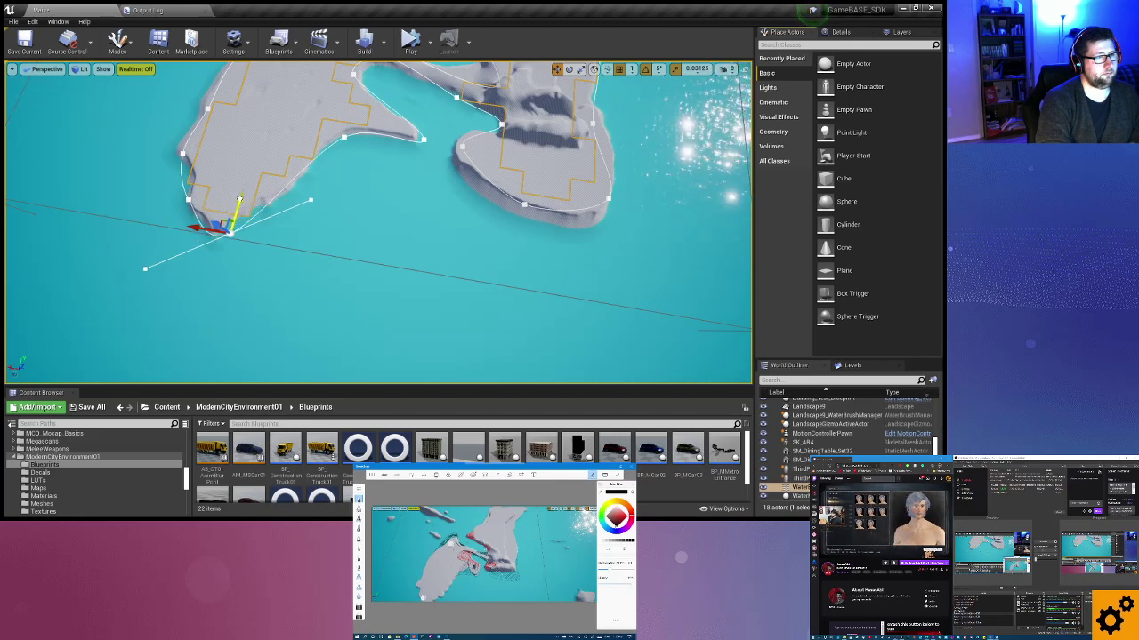
{"action": "left_click", "coordinate": [189, 200]}
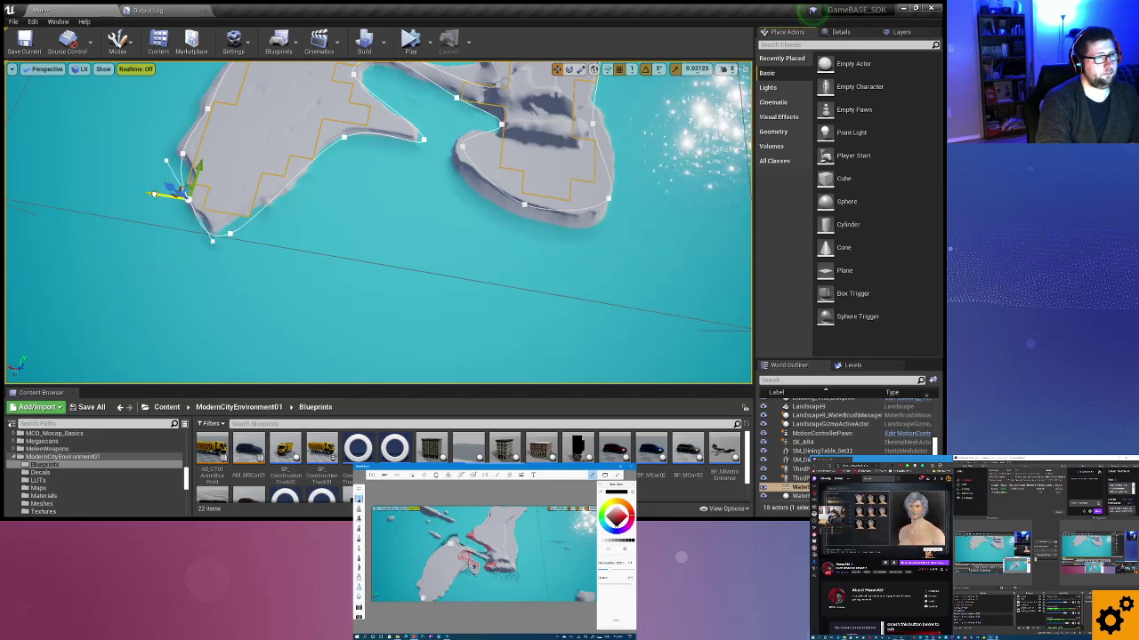
{"action": "left_click_drag", "start_coordinate": [153, 193], "coordinate": [156, 193]}
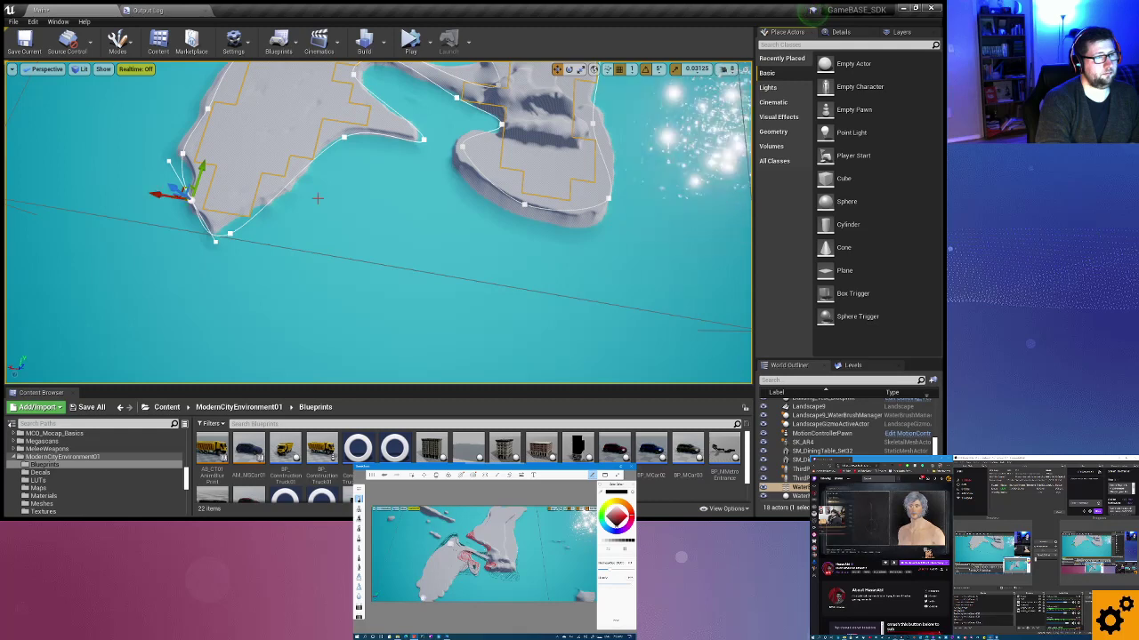
{"action": "mouse_move", "coordinate": [156, 193]}
{"action": "middle_mouse_down"}
{"action": "mouse_move", "coordinate": [107, 202]}
{"action": "mouse_move", "coordinate": [303, 218]}
{"action": "middle_mouse_up"}
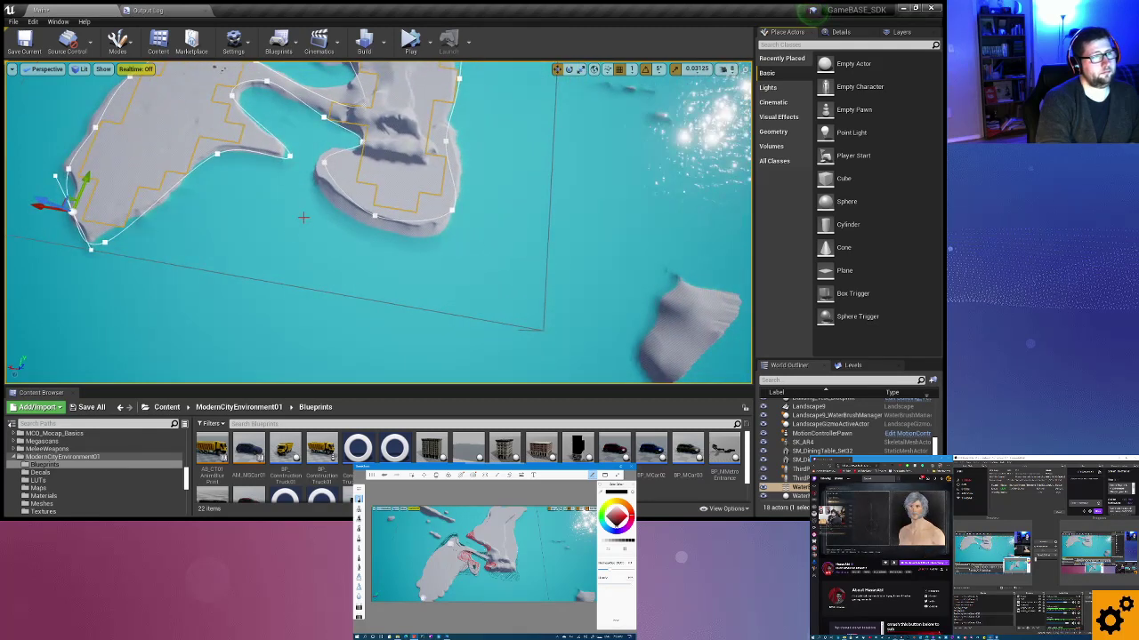
From a top-down view, drag the central channel spline point up-left into the inlet.
{"action": "right_click_drag", "start_coordinate": [304, 218], "coordinate": [303, 249]}
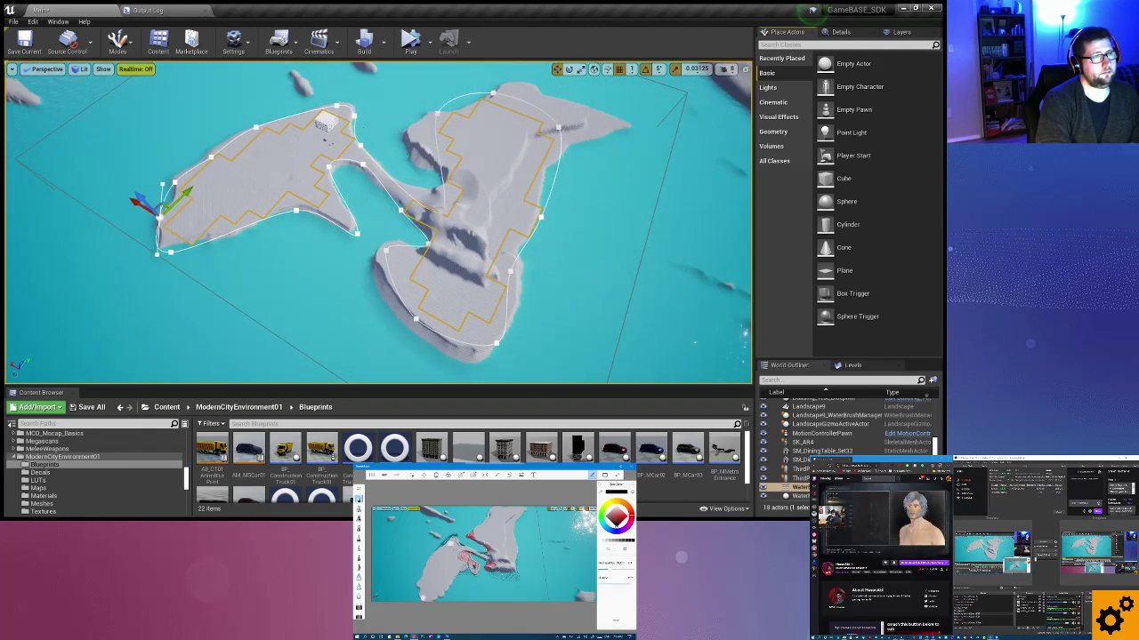
{"action": "right_click_drag", "start_coordinate": [385, 277], "coordinate": [352, 272]}
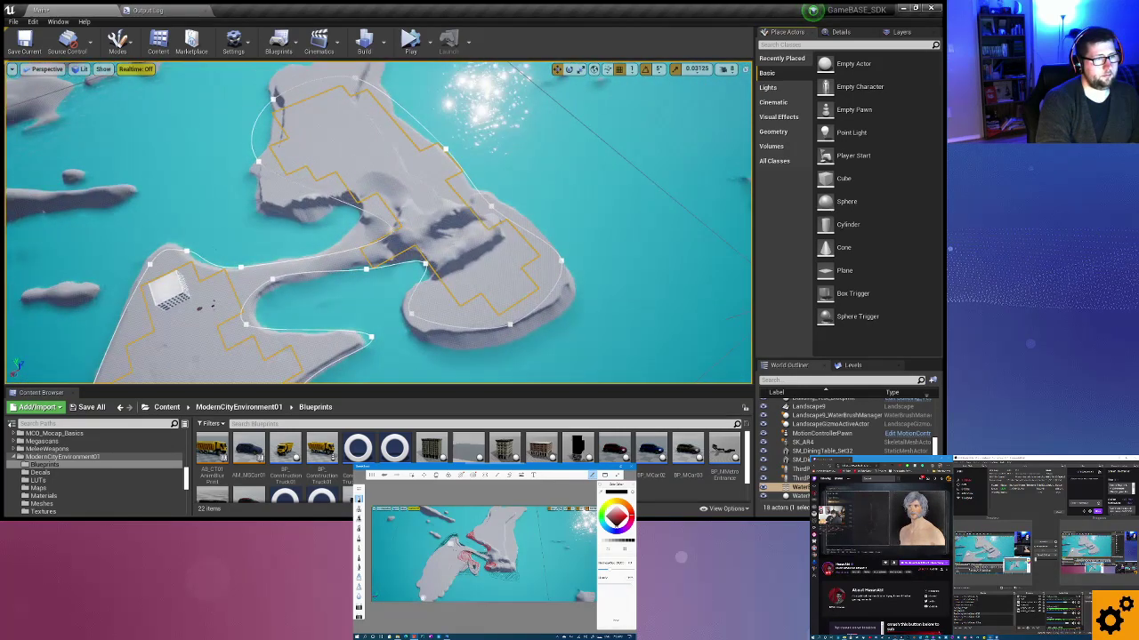
{"action": "left_click", "coordinate": [372, 233]}
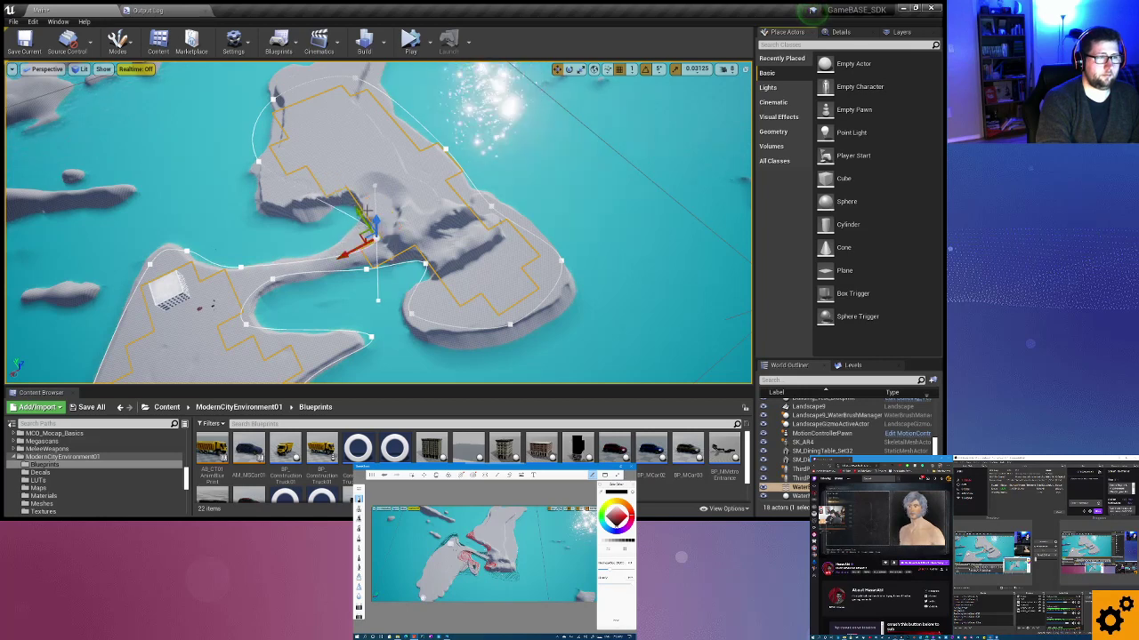
{"action": "left_click_drag", "start_coordinate": [362, 214], "coordinate": [346, 195]}
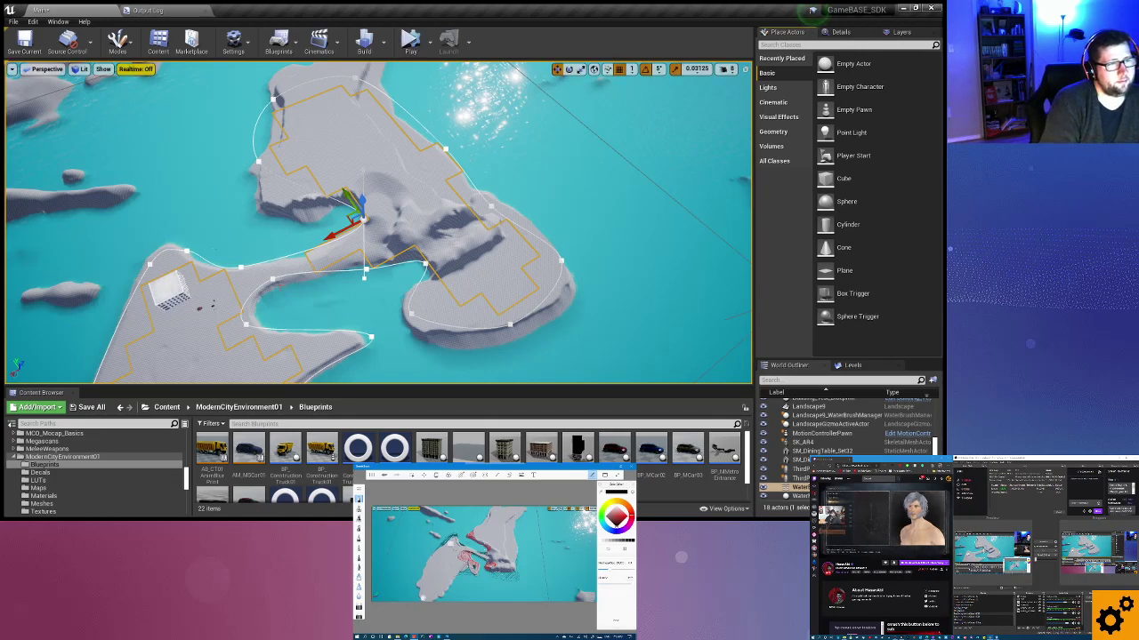
{"action": "mouse_move", "coordinate": [364, 267]}
{"action": "right_mouse_down"}
{"action": "mouse_move", "coordinate": [392, 267]}
{"action": "mouse_move", "coordinate": [333, 252]}
{"action": "right_mouse_up"}
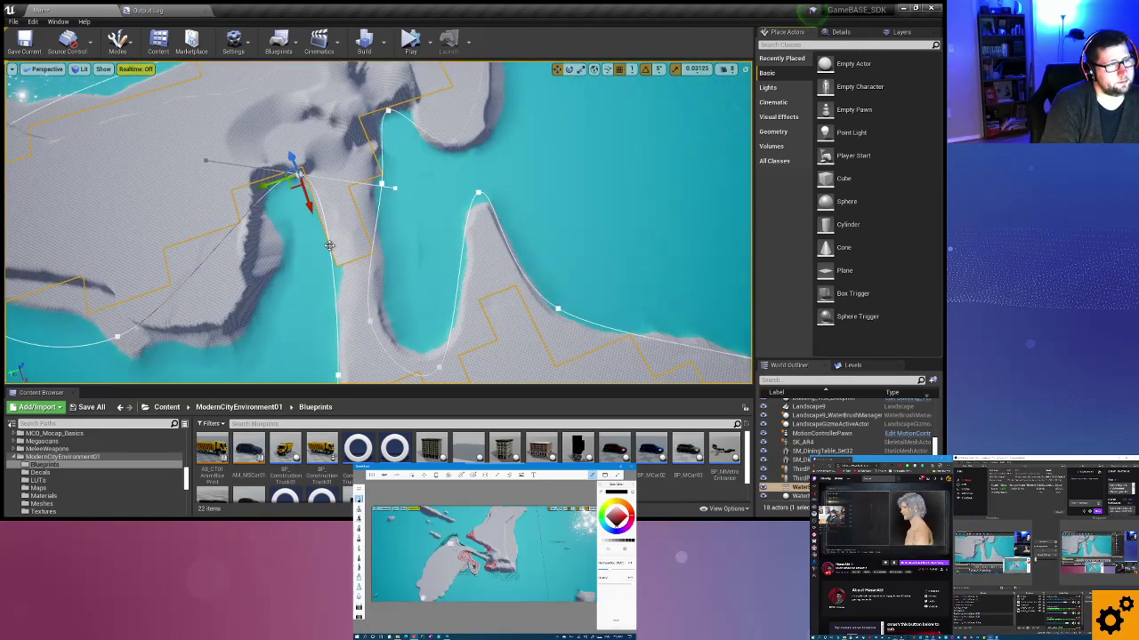
Adjust the channel's curve point and upper bend point to follow the shore.
{"action": "left_click", "coordinate": [327, 245]}
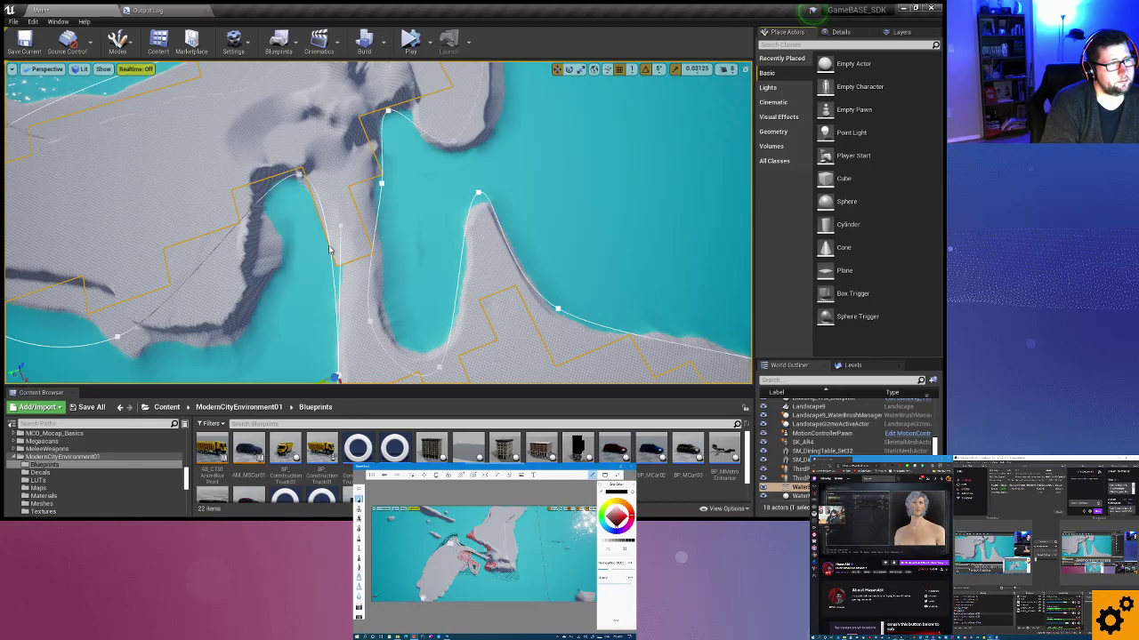
{"action": "left_click", "coordinate": [329, 247]}
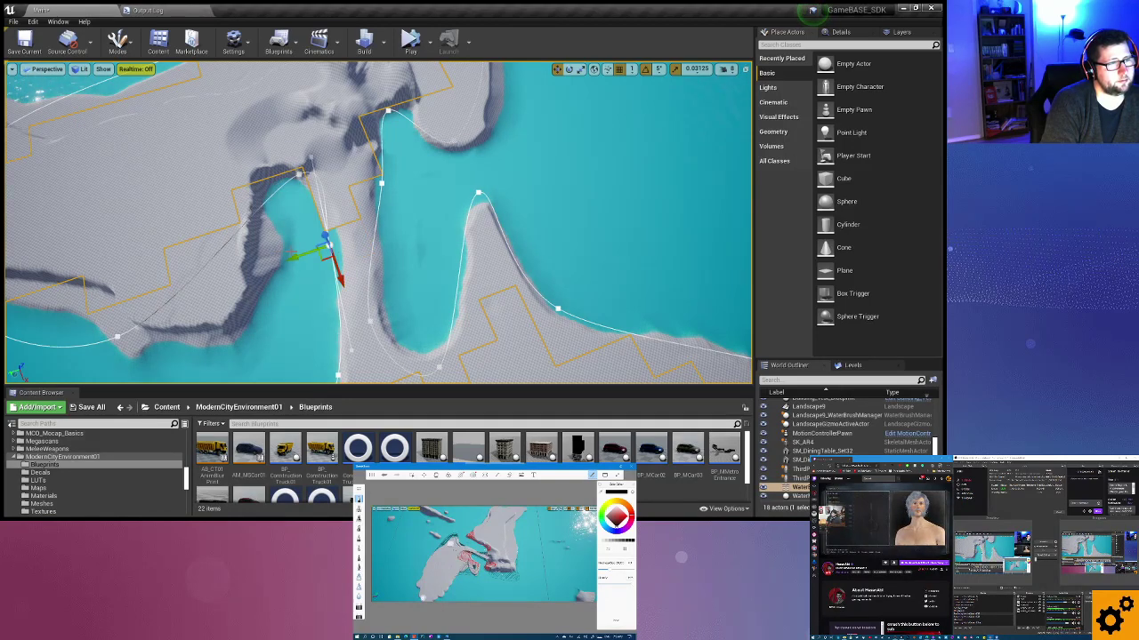
{"action": "left_click_drag", "start_coordinate": [293, 257], "coordinate": [299, 255]}
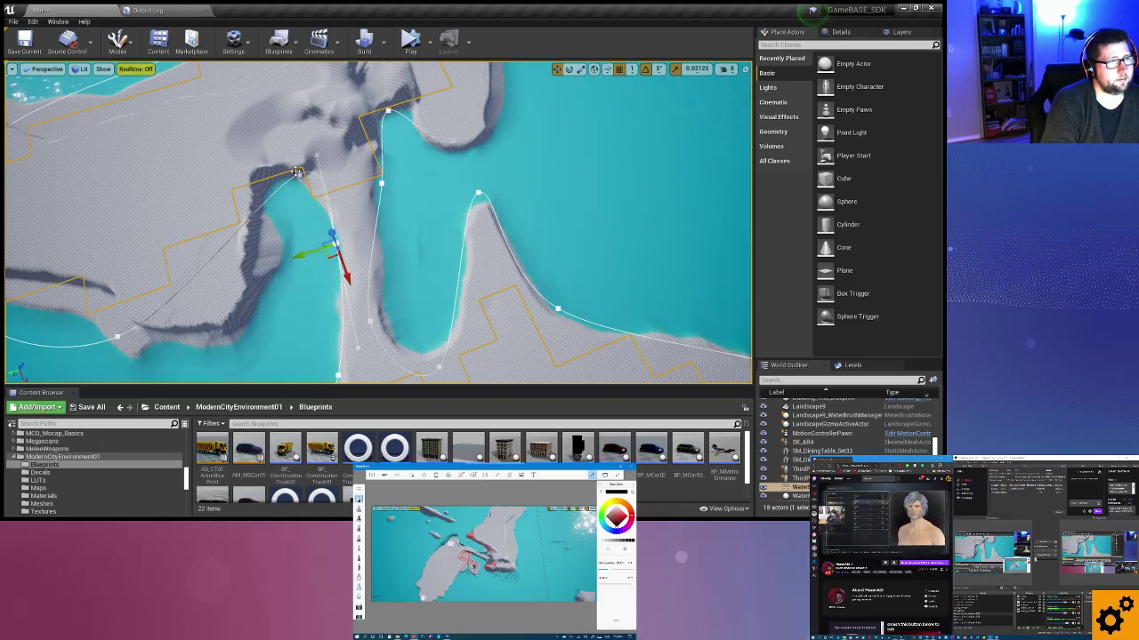
{"action": "left_click", "coordinate": [298, 174]}
{"action": "mouse_move", "coordinate": [264, 180]}
{"action": "left_mouse_down"}
{"action": "mouse_move", "coordinate": [240, 181]}
{"action": "mouse_move", "coordinate": [285, 202]}
{"action": "left_mouse_up"}
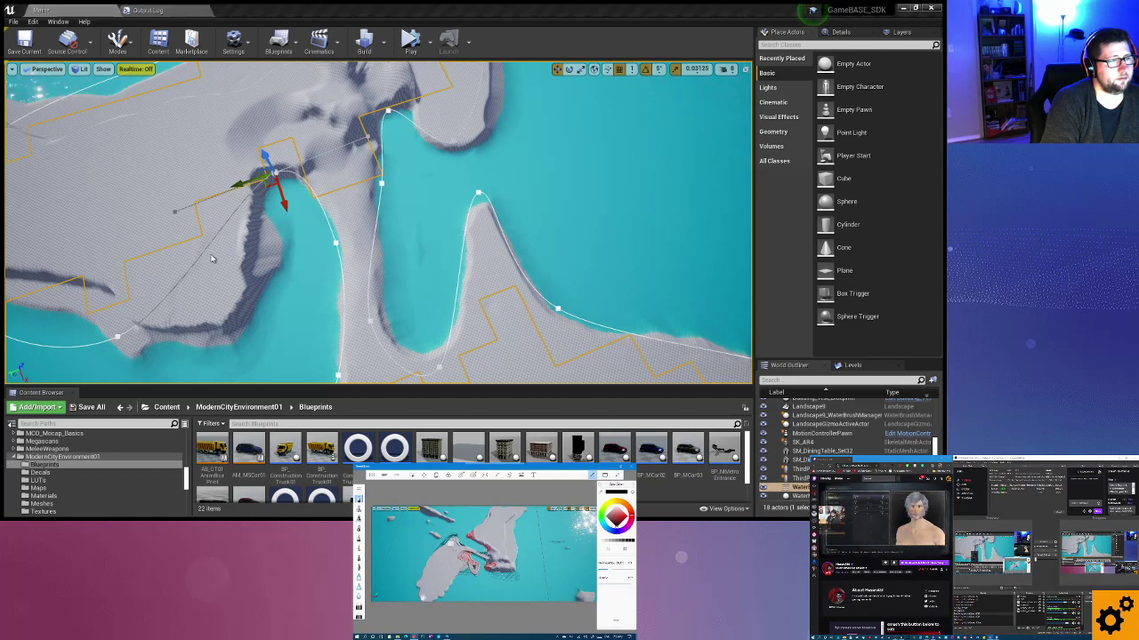
Move a shoreline point and the lower-left lake point onto the water edge.
{"action": "left_click", "coordinate": [178, 260]}
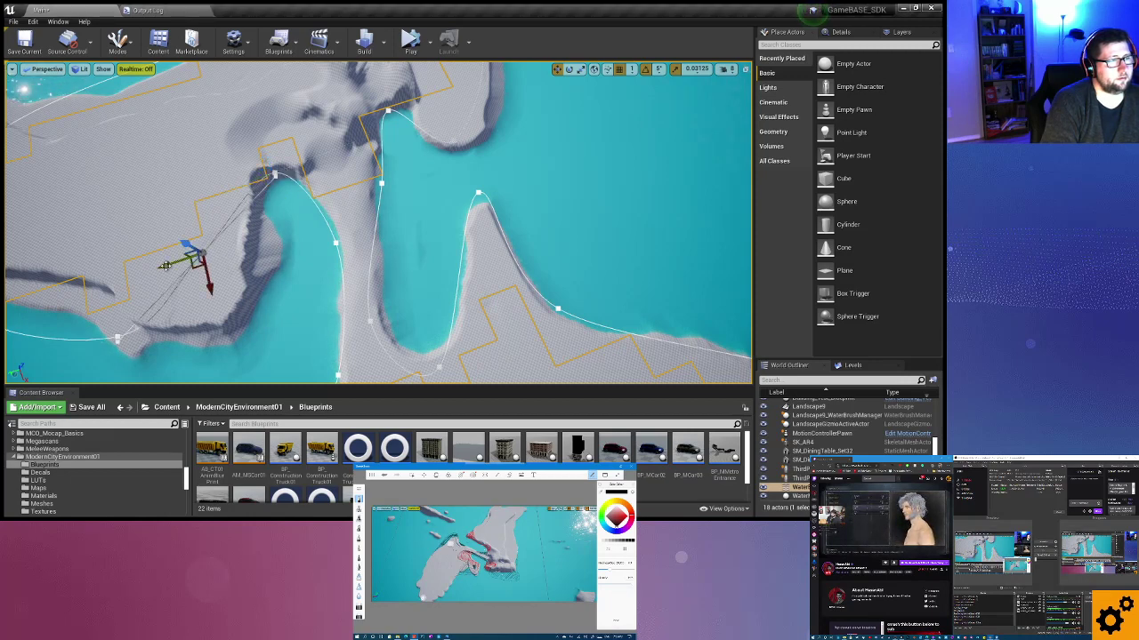
{"action": "mouse_move", "coordinate": [183, 254]}
{"action": "left_mouse_down"}
{"action": "mouse_move", "coordinate": [213, 251]}
{"action": "mouse_move", "coordinate": [263, 306]}
{"action": "left_mouse_up"}
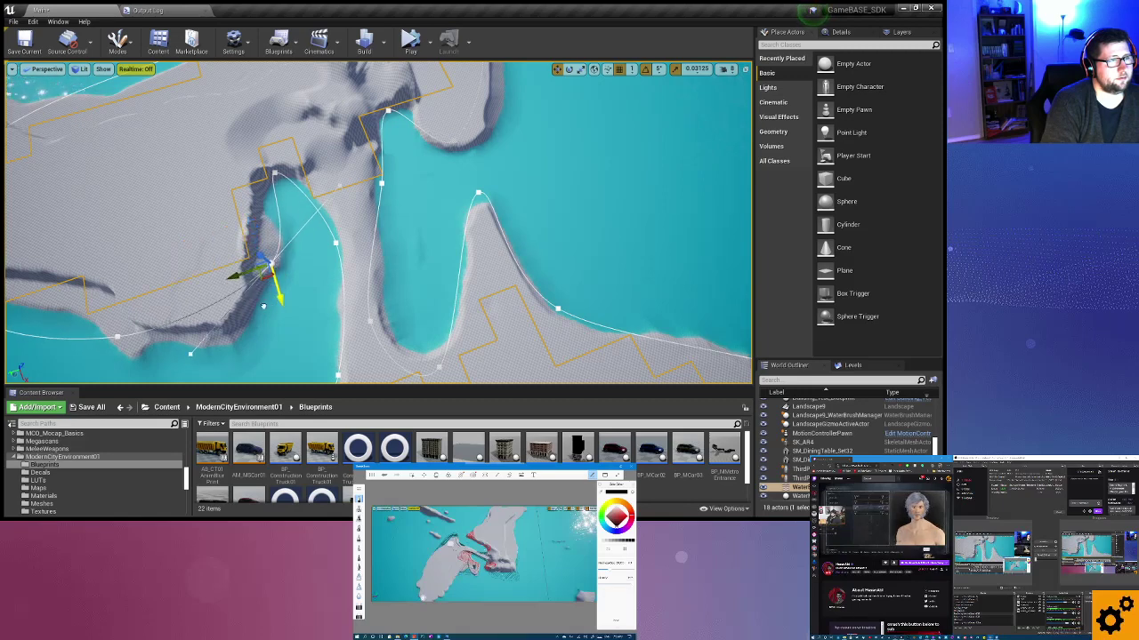
{"action": "left_click_drag", "start_coordinate": [230, 276], "coordinate": [198, 279]}
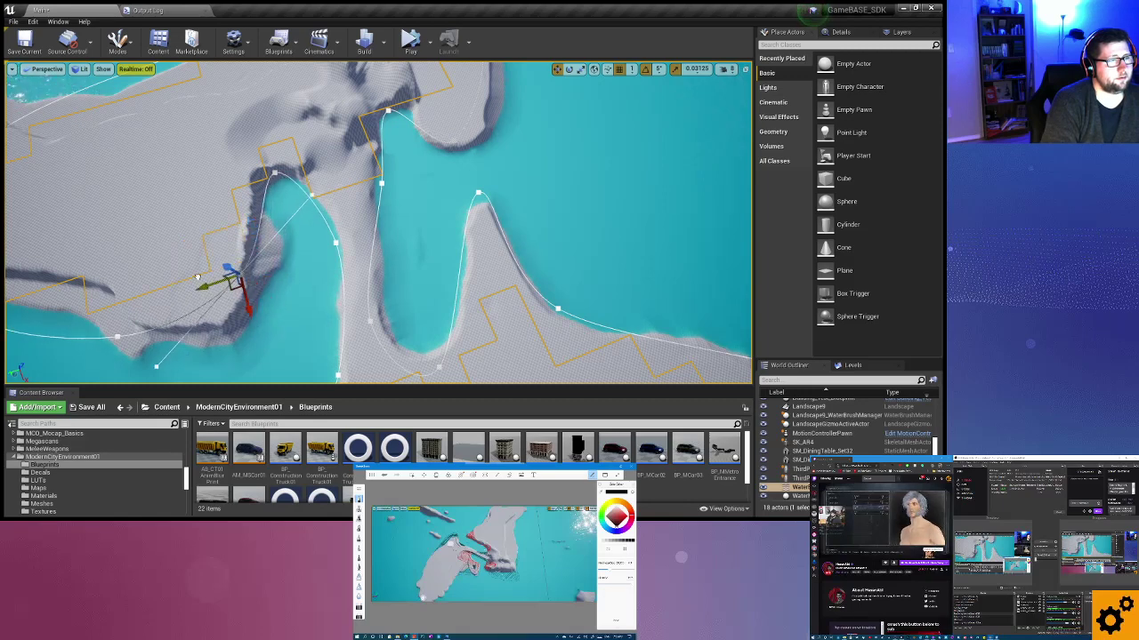
{"action": "left_click_drag", "start_coordinate": [249, 311], "coordinate": [250, 330]}
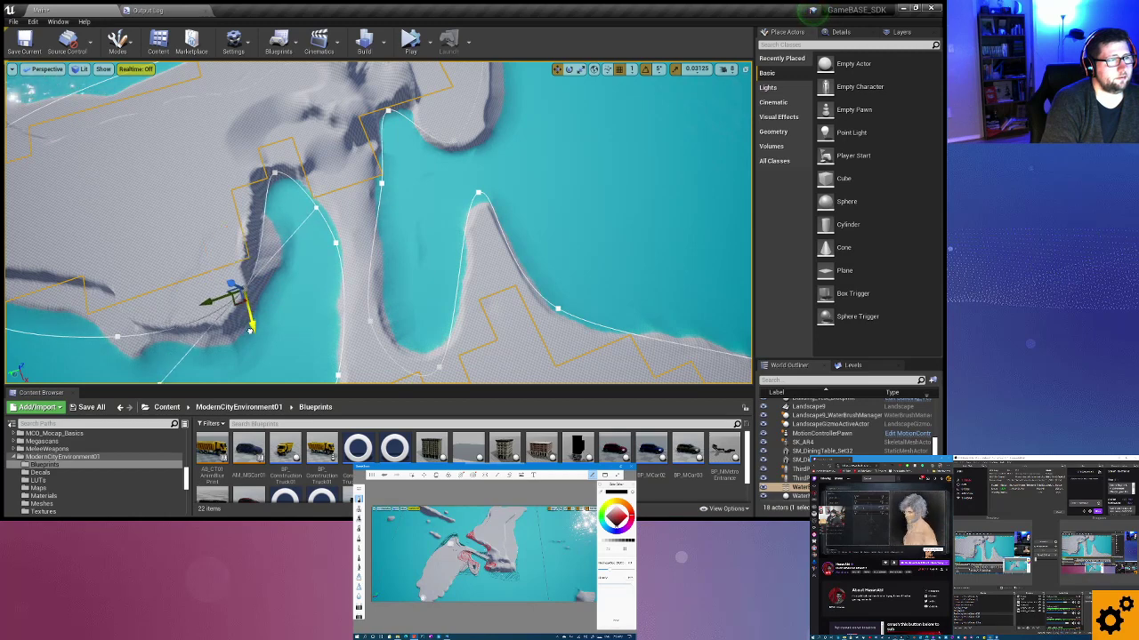
{"action": "left_click_drag", "start_coordinate": [204, 301], "coordinate": [179, 306]}
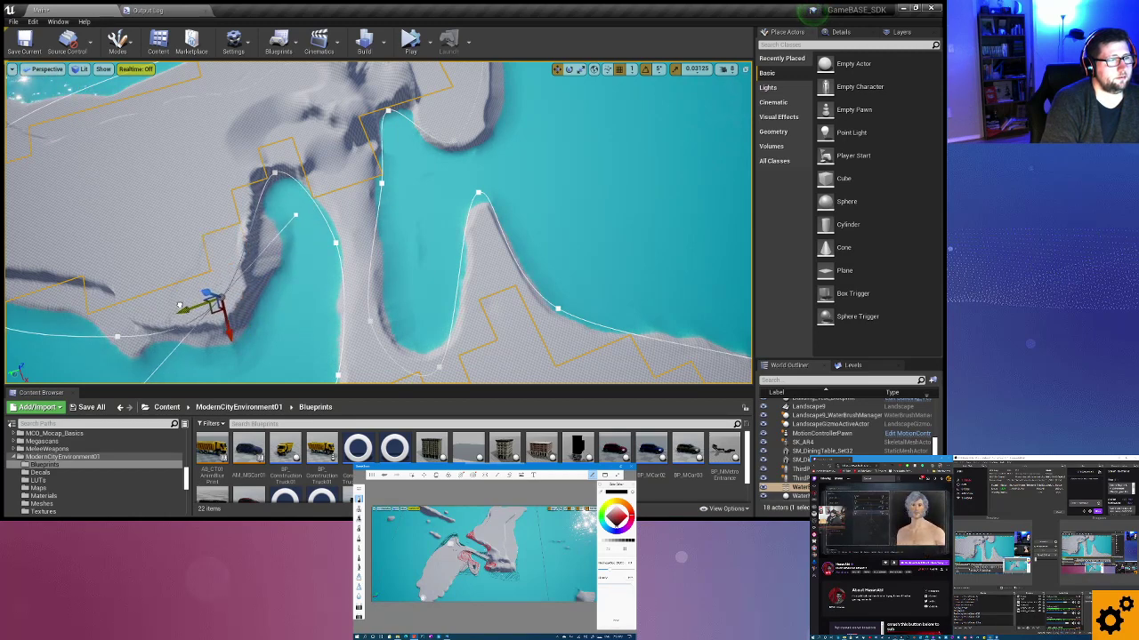
{"action": "left_click", "coordinate": [114, 335]}
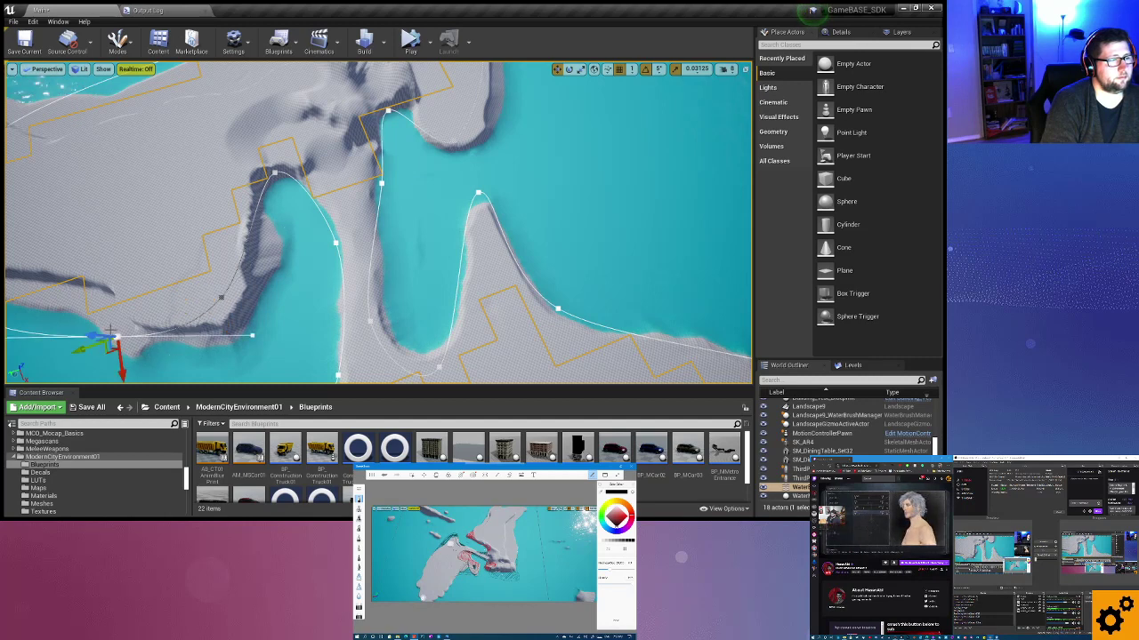
{"action": "left_click_drag", "start_coordinate": [77, 353], "coordinate": [138, 377]}
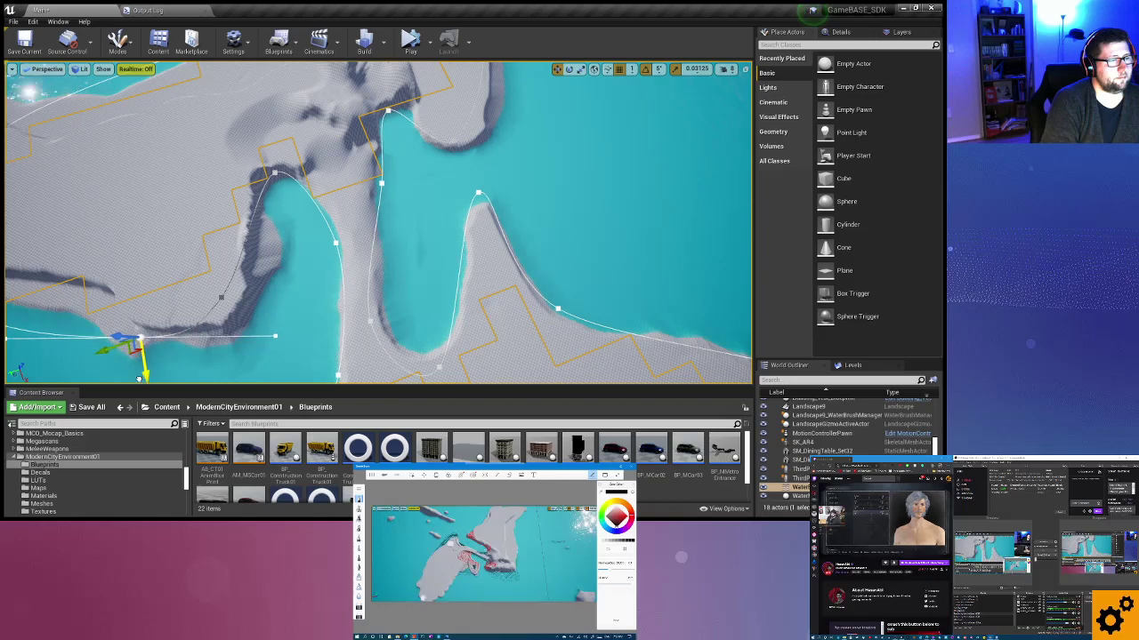
Pull a left-shore point outward, add a new shoreline point, and check the curve from another angle.
{"action": "middle_click_drag", "start_coordinate": [213, 325], "coordinate": [148, 300]}
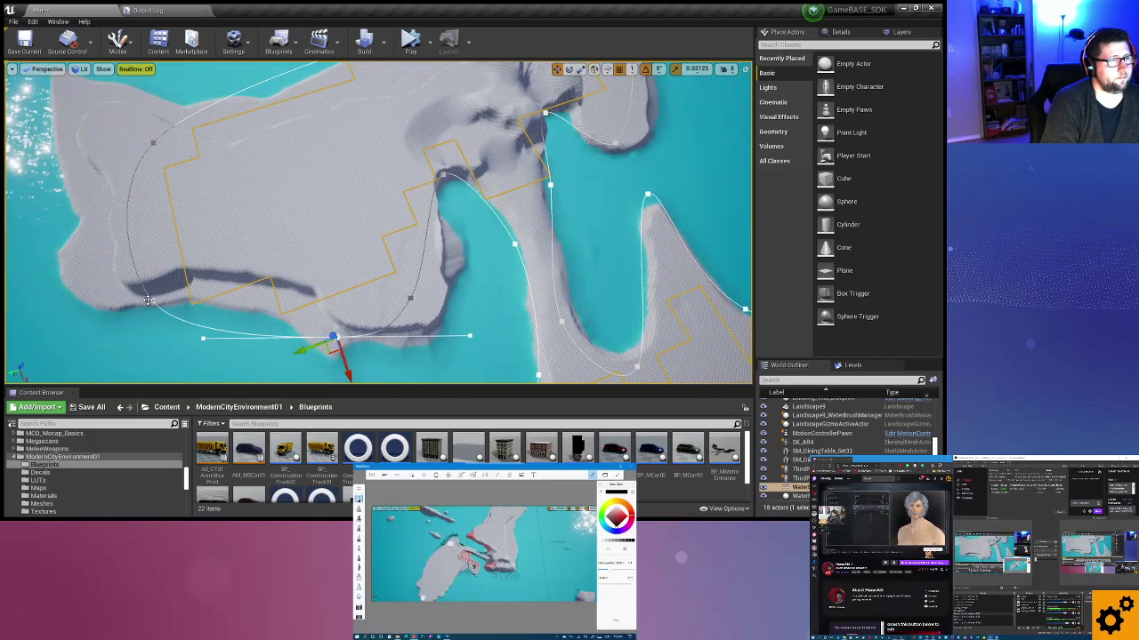
{"action": "left_click", "coordinate": [148, 300]}
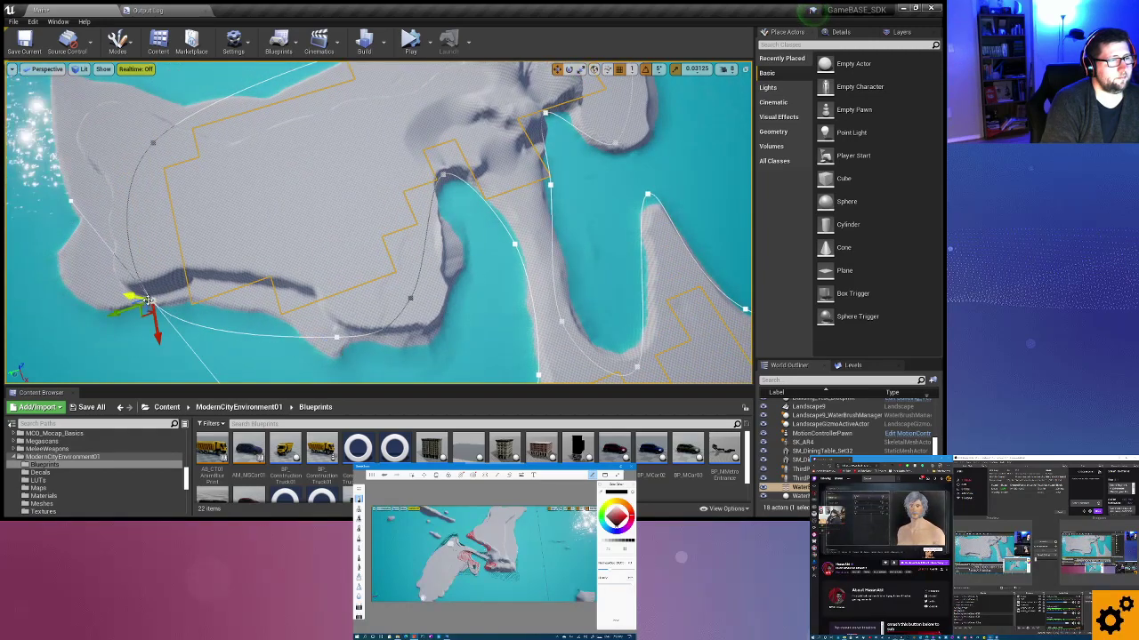
{"action": "mouse_move", "coordinate": [142, 305]}
{"action": "left_mouse_down"}
{"action": "mouse_move", "coordinate": [39, 316]}
{"action": "mouse_move", "coordinate": [93, 351]}
{"action": "mouse_move", "coordinate": [73, 316]}
{"action": "left_mouse_up"}
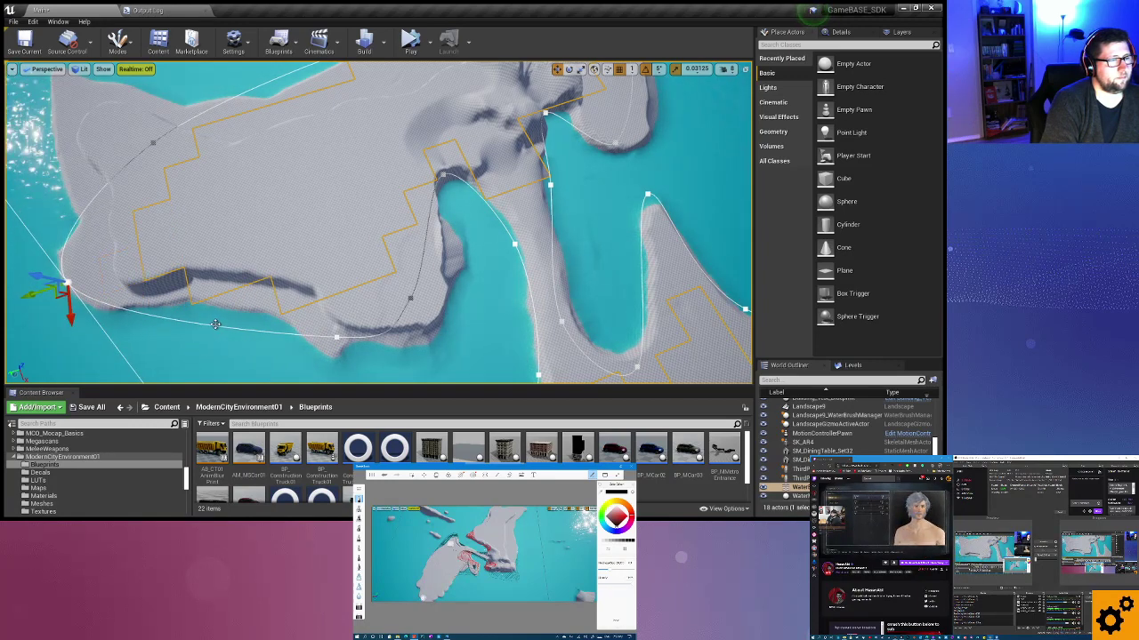
{"action": "left_click_drag", "start_coordinate": [67, 285], "coordinate": [216, 334], "text": "alt"}
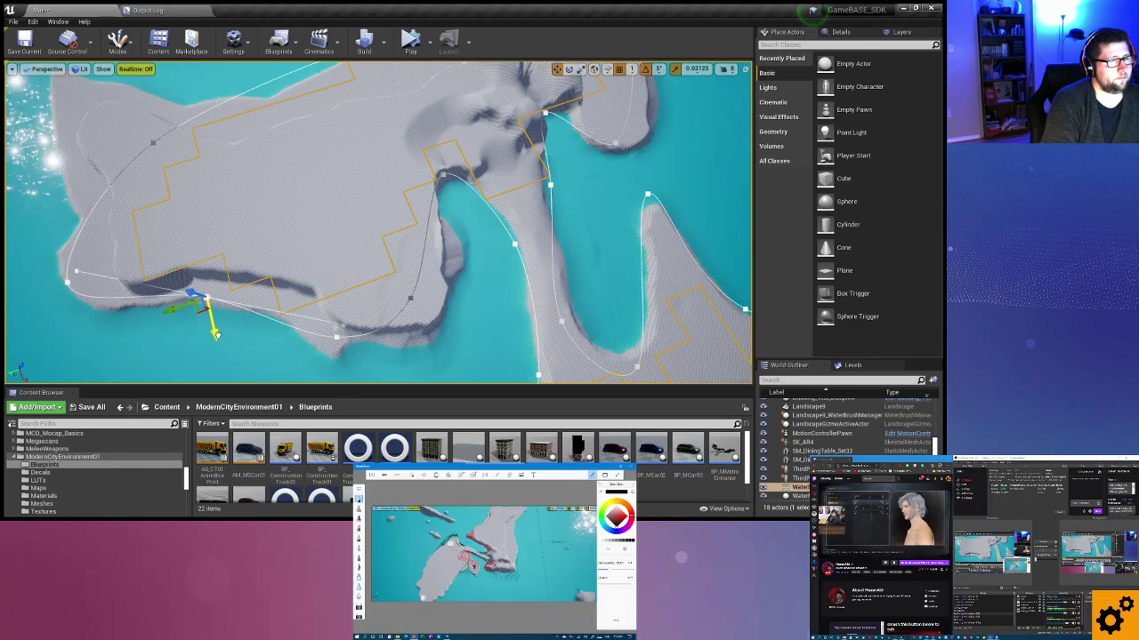
{"action": "scroll", "coordinate": [211, 335], "scroll_direction": "up", "scroll_amount": 3}
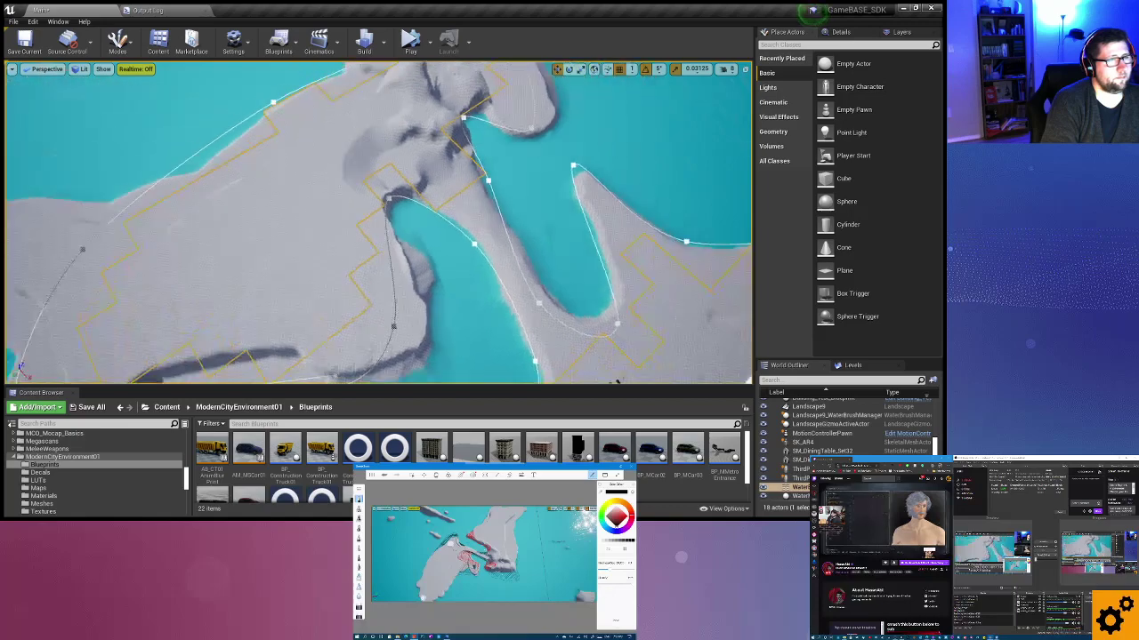
{"action": "scroll", "coordinate": [211, 335], "scroll_direction": "up", "scroll_amount": 2}
{"action": "scroll", "coordinate": [211, 334], "scroll_direction": "up", "scroll_amount": 3}
{"action": "right_click_drag", "start_coordinate": [446, 281], "coordinate": [291, 228]}
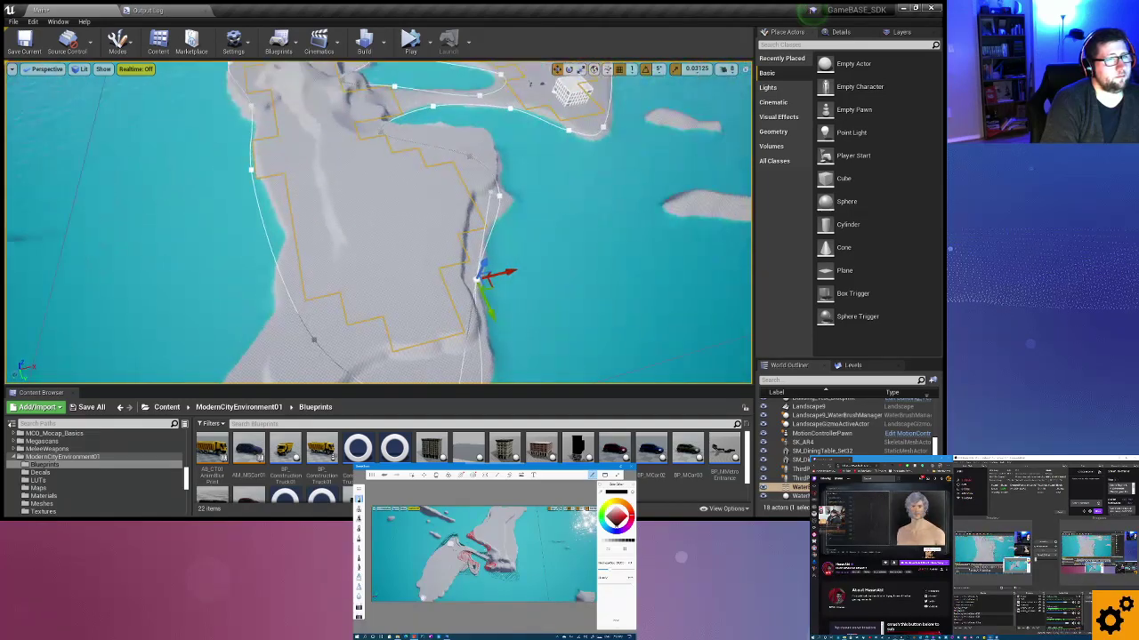
{"action": "left_click", "coordinate": [253, 168]}
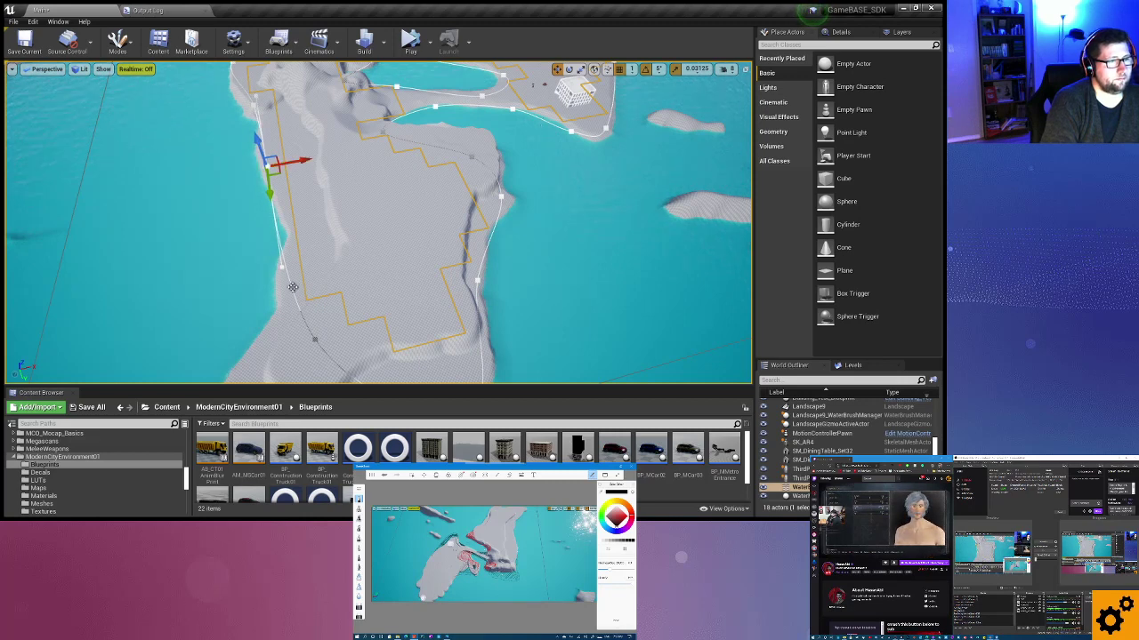
{"action": "left_click", "coordinate": [316, 338], "text": "ctrl"}
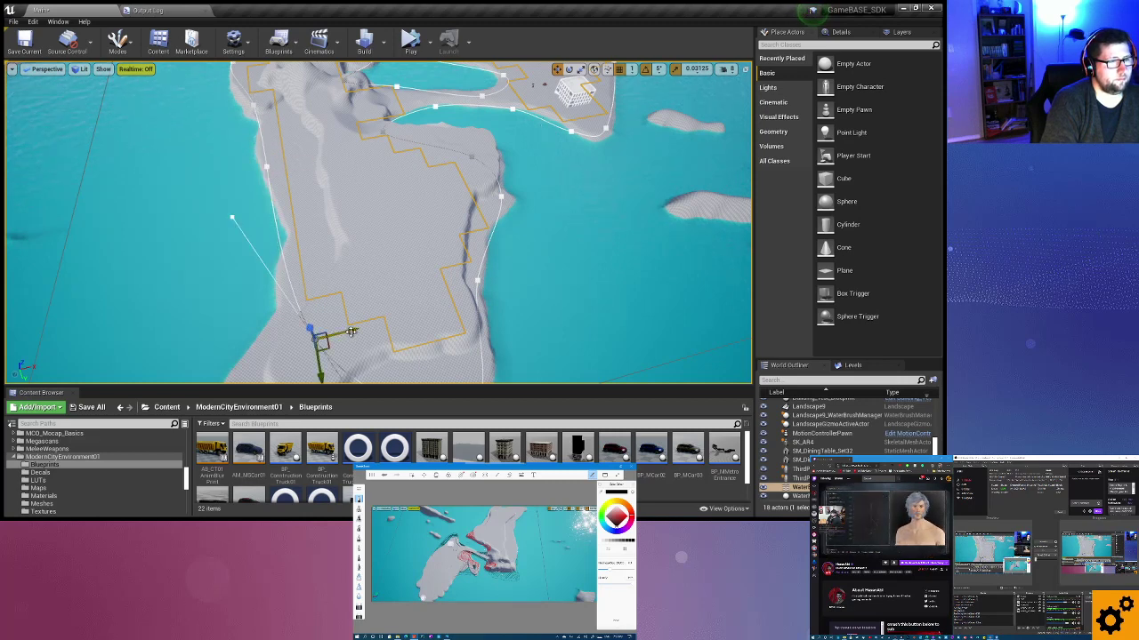
Place the newly added point along the shore and lower a nearby lake point.
{"action": "left_click_drag", "start_coordinate": [316, 339], "coordinate": [276, 342]}
{"action": "right_click_drag", "start_coordinate": [276, 343], "coordinate": [361, 233]}
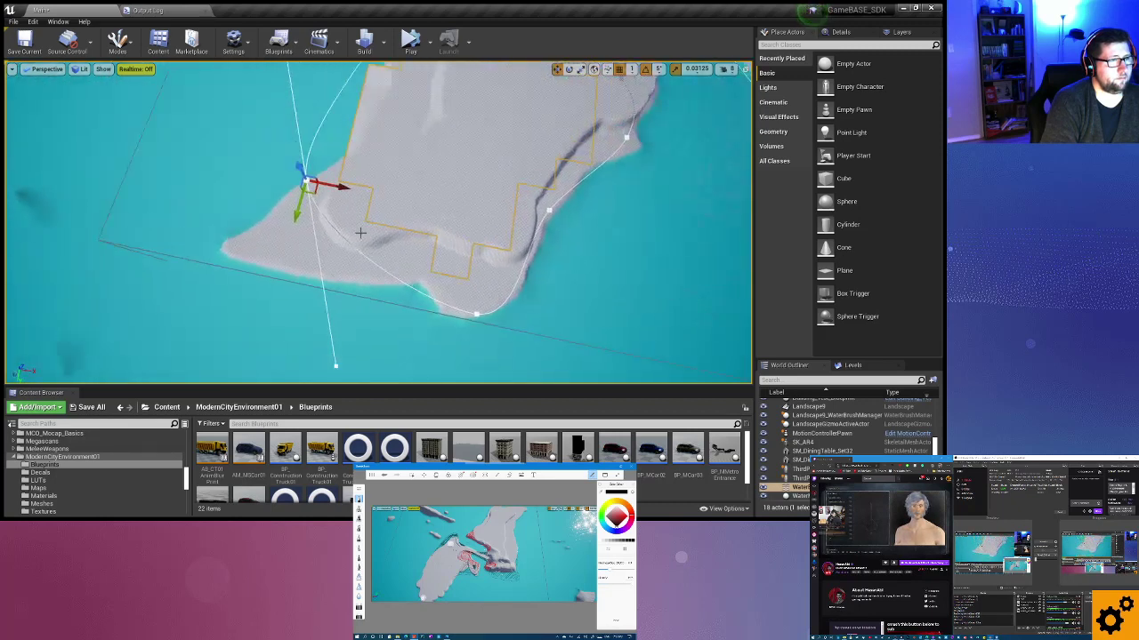
{"action": "mouse_move", "coordinate": [296, 214]}
{"action": "left_mouse_down"}
{"action": "mouse_move", "coordinate": [309, 213]}
{"action": "mouse_move", "coordinate": [280, 266]}
{"action": "mouse_move", "coordinate": [234, 249]}
{"action": "mouse_move", "coordinate": [197, 285]}
{"action": "mouse_move", "coordinate": [206, 273]}
{"action": "left_mouse_up"}
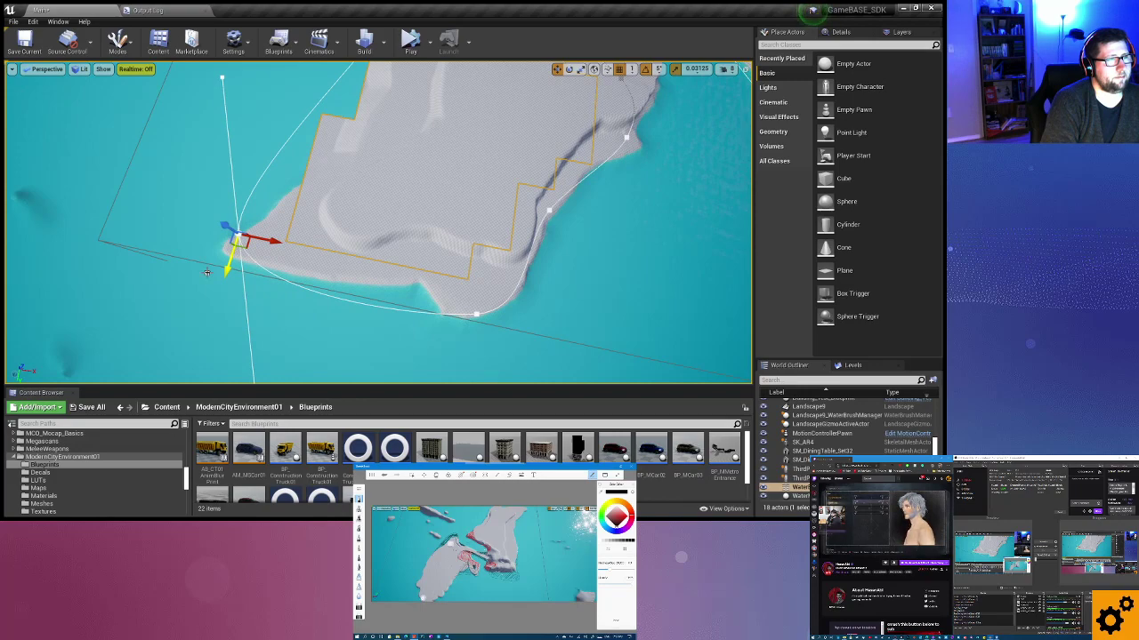
{"action": "mouse_move", "coordinate": [206, 273]}
{"action": "right_mouse_down"}
{"action": "mouse_move", "coordinate": [323, 190]}
{"action": "mouse_move", "coordinate": [325, 207]}
{"action": "right_mouse_up"}
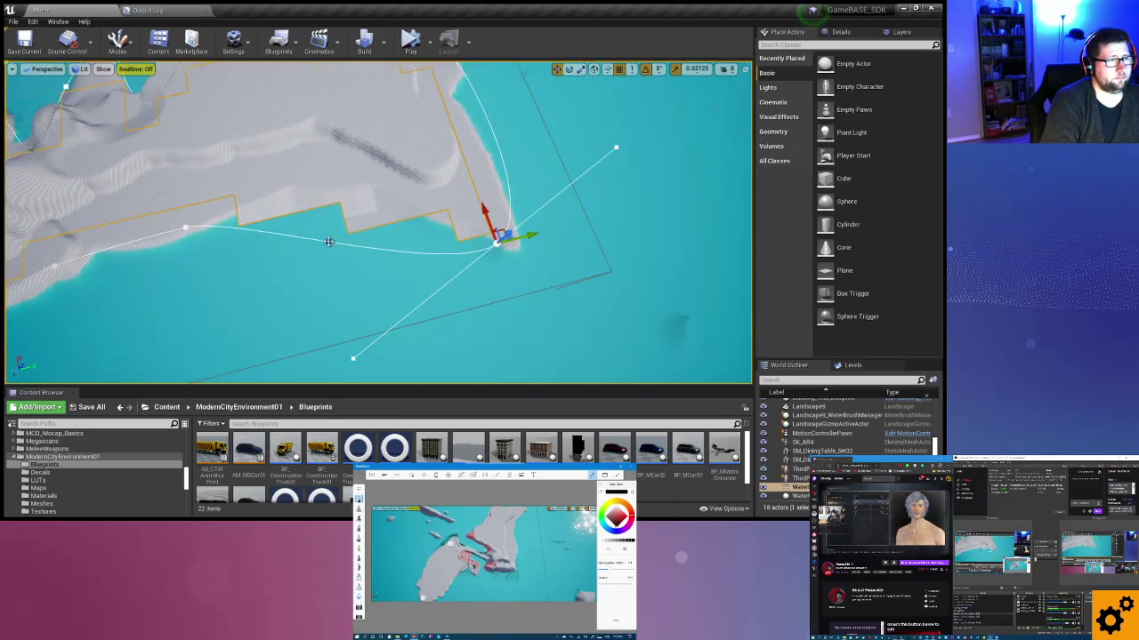
{"action": "left_click_drag", "start_coordinate": [341, 255], "coordinate": [338, 144]}
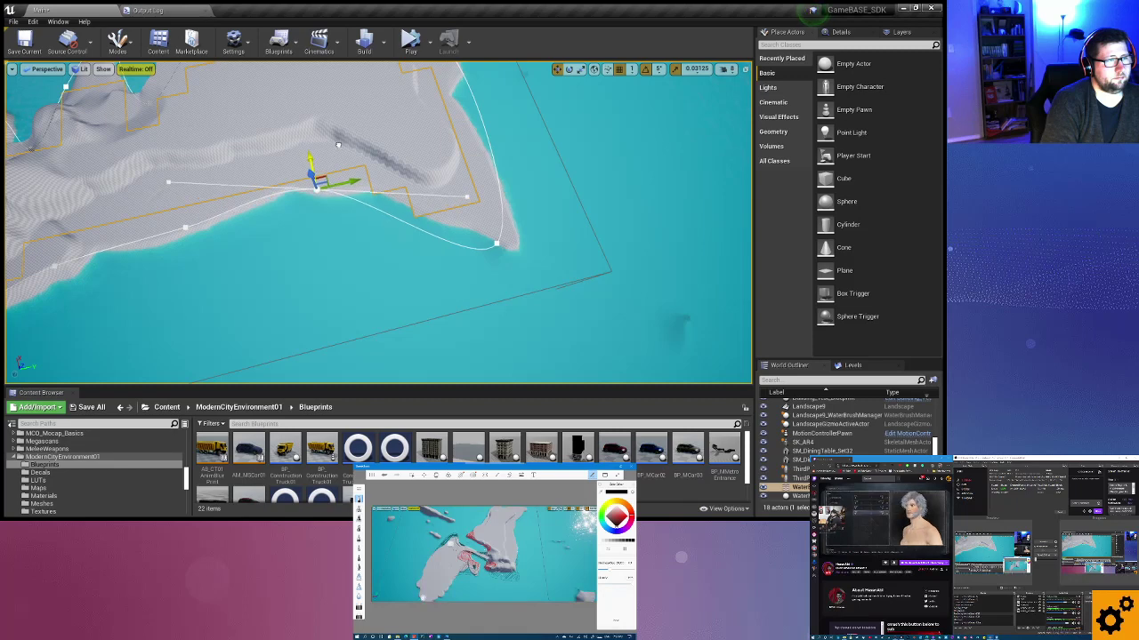
Insert a spline point via Add Spline Point Here and move it up onto the shoreline.
{"action": "right_click", "coordinate": [413, 228]}
{"action": "left_click", "coordinate": [424, 238]}
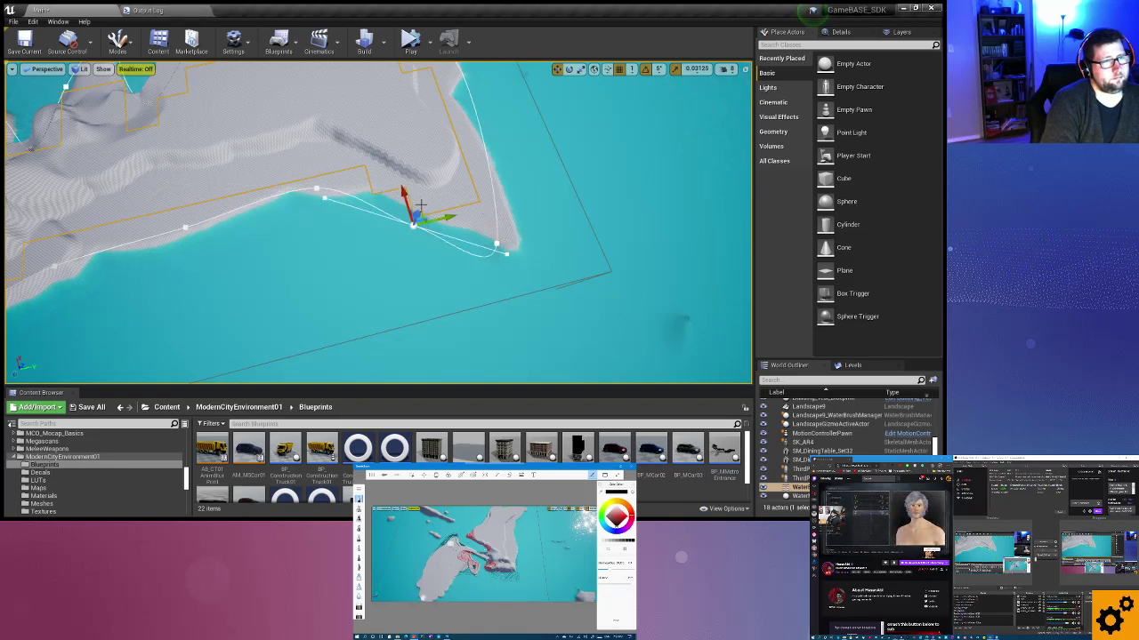
{"action": "left_click_drag", "start_coordinate": [400, 189], "coordinate": [391, 162]}
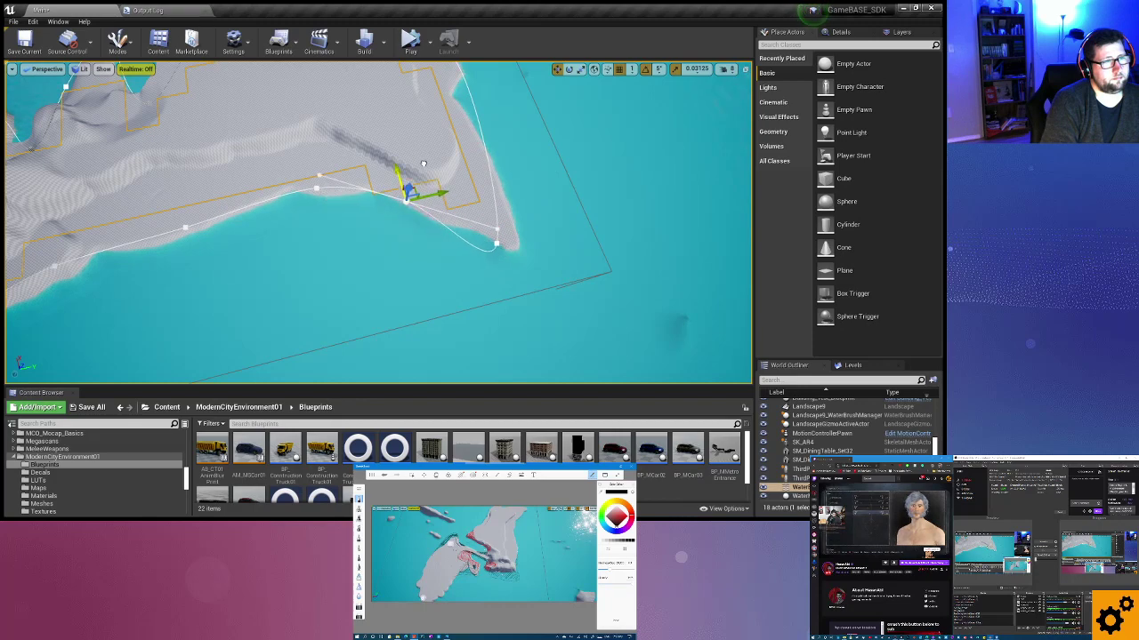
{"action": "left_click", "coordinate": [498, 243]}
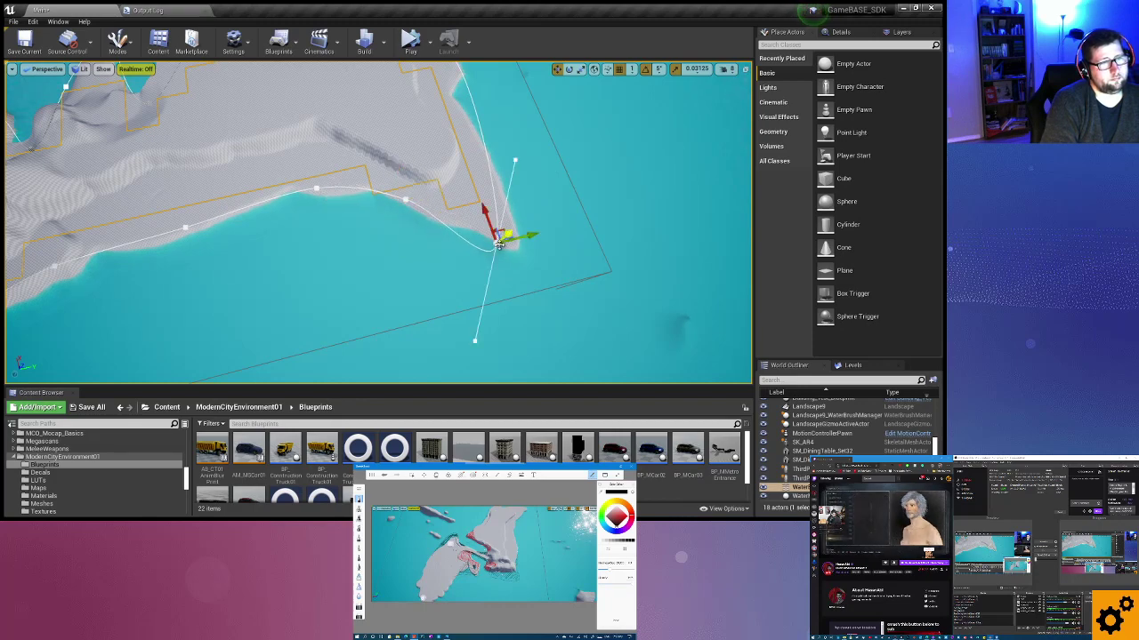
{"action": "mouse_move", "coordinate": [536, 230]}
{"action": "left_mouse_down", "text": "alt"}
{"action": "mouse_move", "coordinate": [407, 157]}
{"action": "mouse_move", "coordinate": [414, 174]}
{"action": "mouse_move", "coordinate": [388, 177]}
{"action": "left_mouse_up", "text": "alt"}
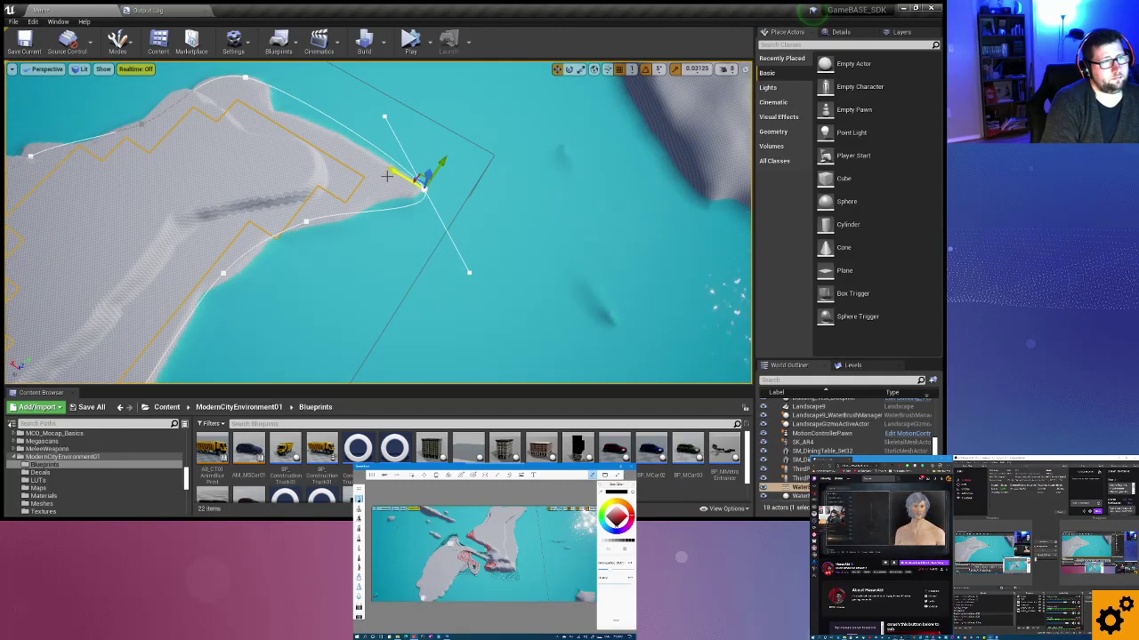
Nudge the points along the peninsula tip's lower edge and coast onto the shore.
{"action": "left_click", "coordinate": [307, 223]}
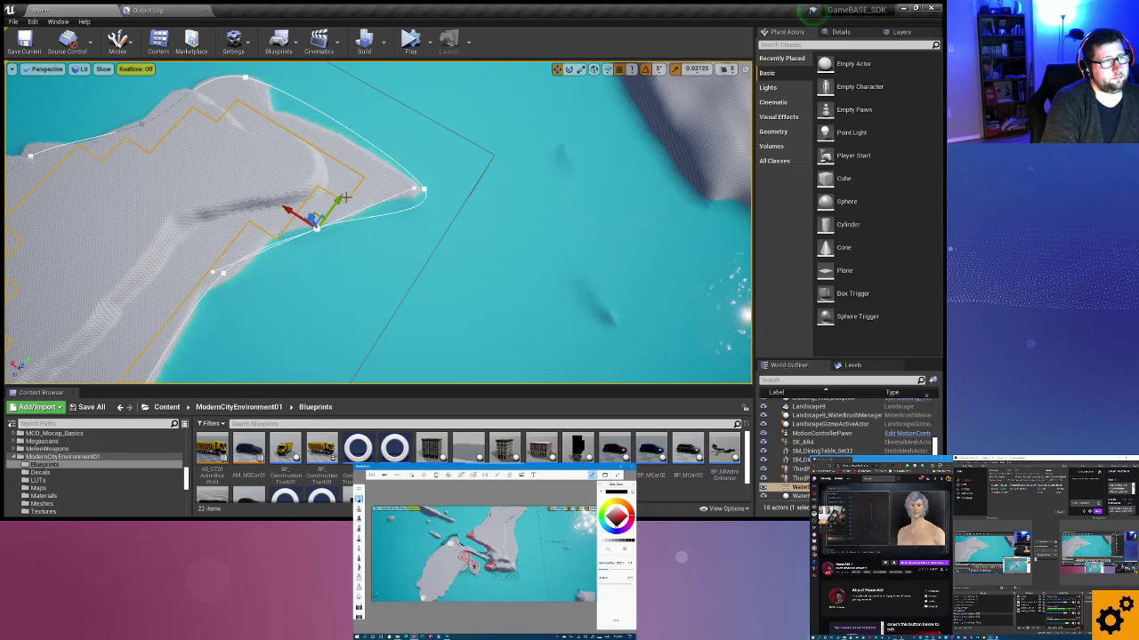
{"action": "left_click_drag", "start_coordinate": [340, 203], "coordinate": [359, 185]}
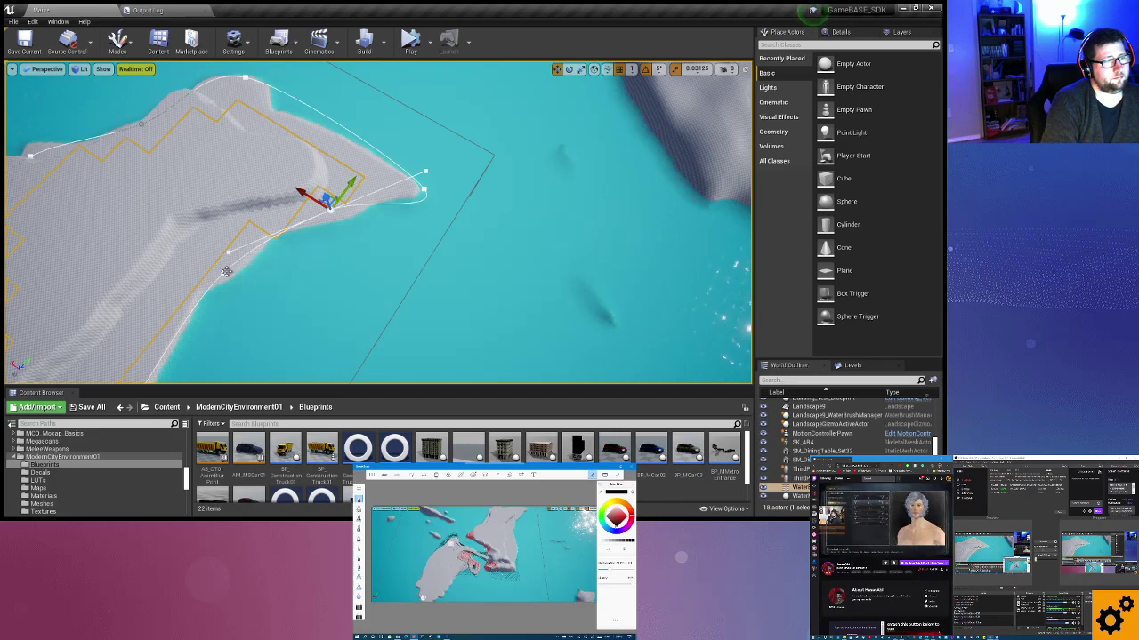
{"action": "left_click", "coordinate": [223, 274]}
{"action": "left_click_drag", "start_coordinate": [198, 253], "coordinate": [189, 248]}
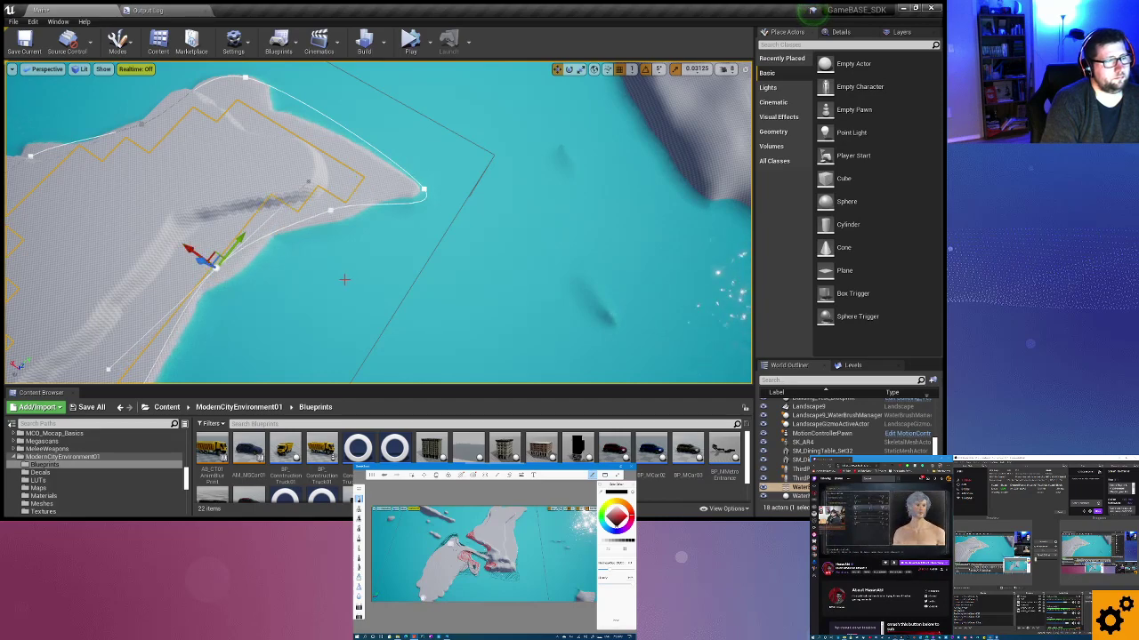
{"action": "right_click_drag", "start_coordinate": [344, 279], "coordinate": [349, 254]}
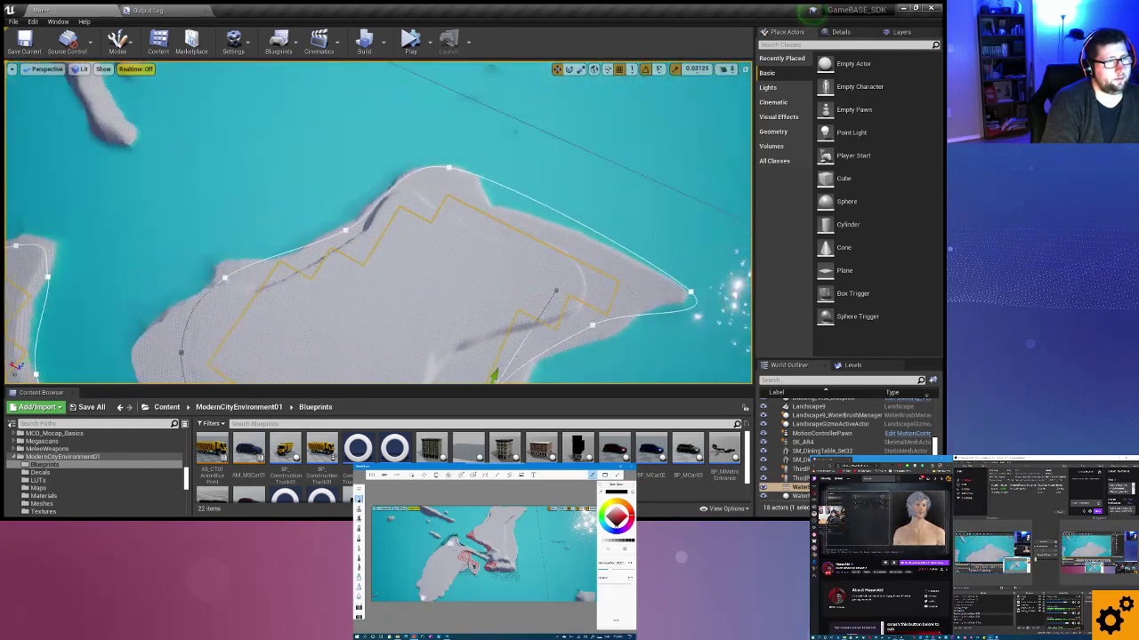
Move the peninsula's spline points onto the headland tip so the water wraps around it.
{"action": "left_click", "coordinate": [345, 230]}
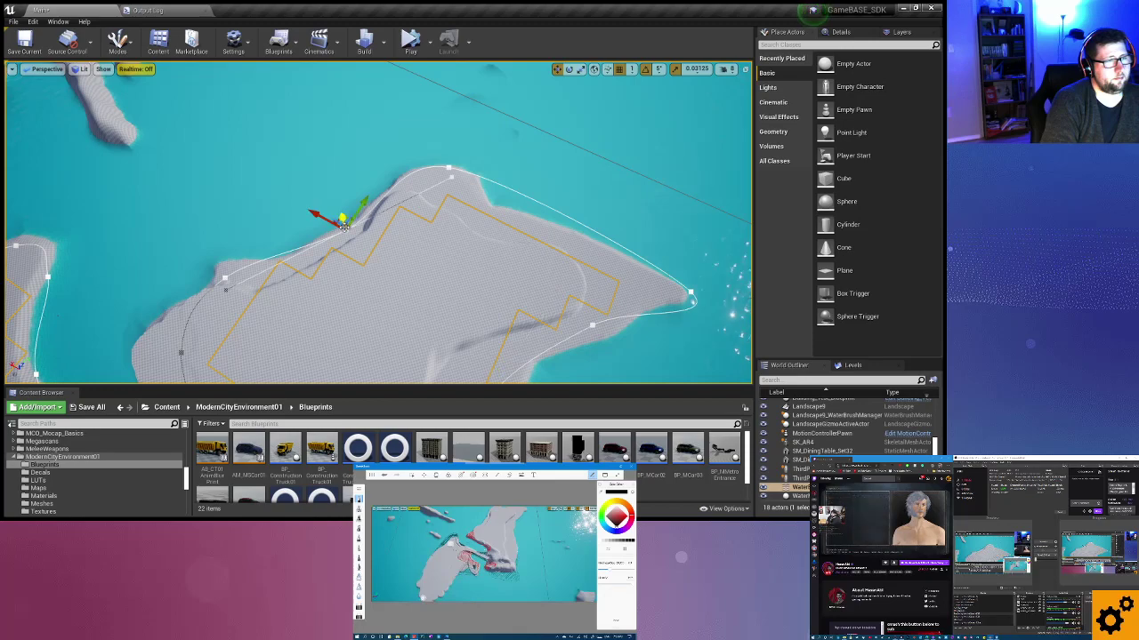
{"action": "left_click_drag", "start_coordinate": [325, 218], "coordinate": [307, 210]}
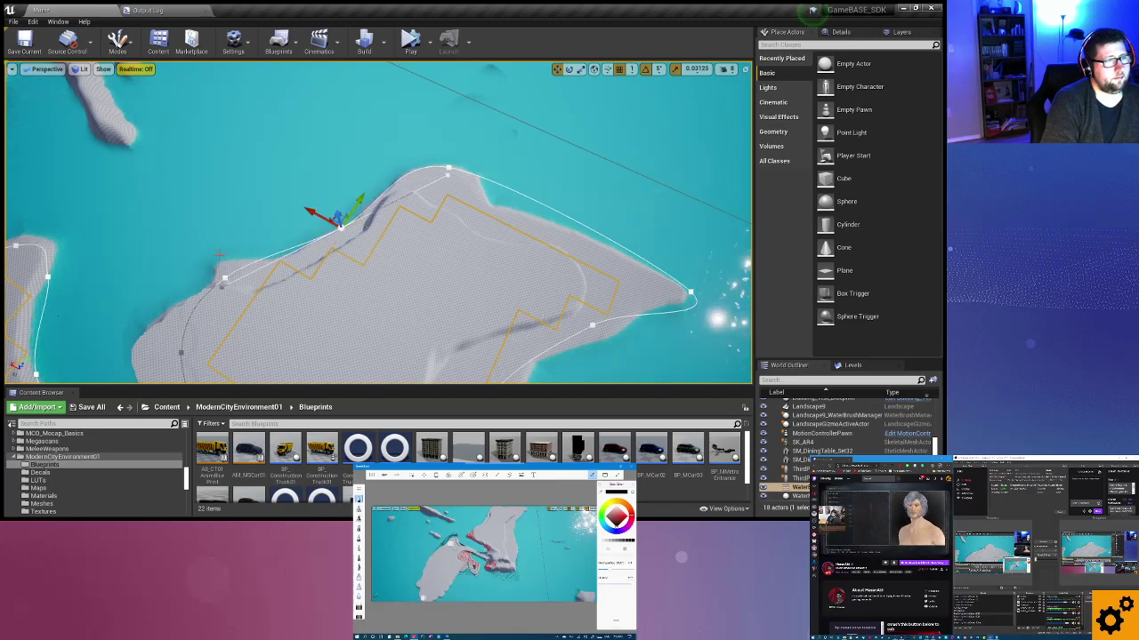
{"action": "right_click_drag", "start_coordinate": [290, 233], "coordinate": [338, 213]}
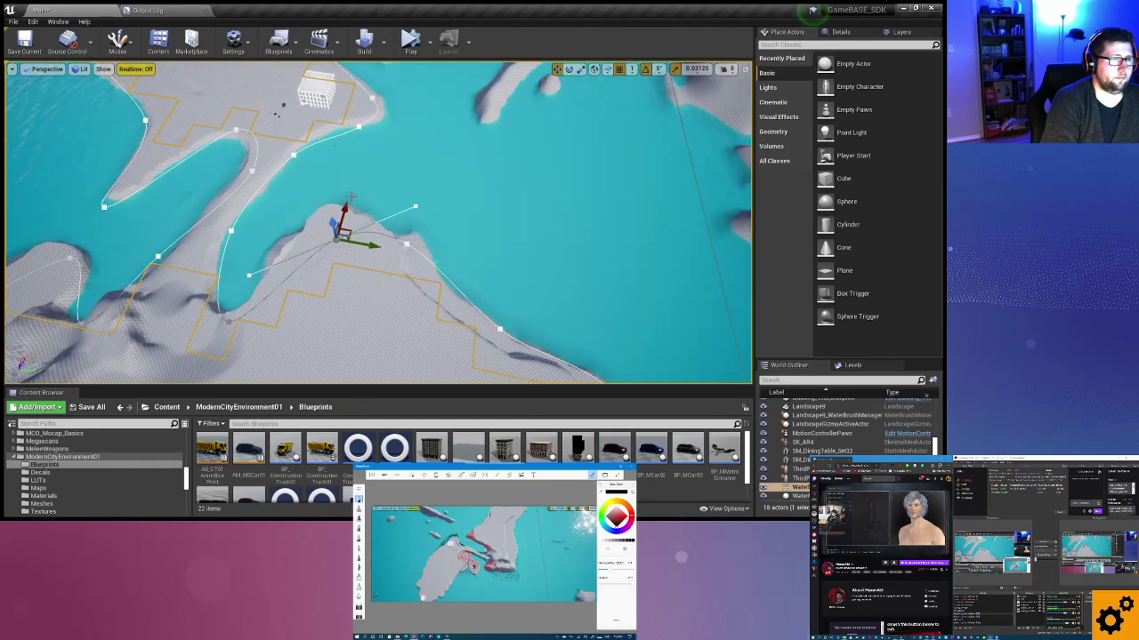
{"action": "left_click_drag", "start_coordinate": [346, 207], "coordinate": [351, 183]}
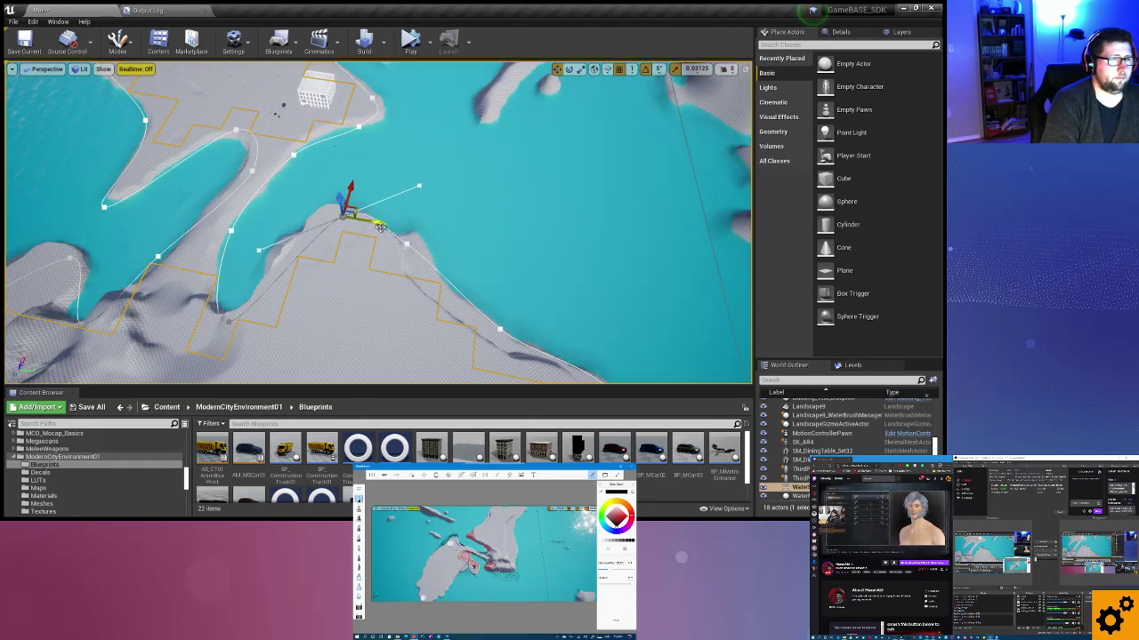
{"action": "left_click_drag", "start_coordinate": [380, 228], "coordinate": [353, 216]}
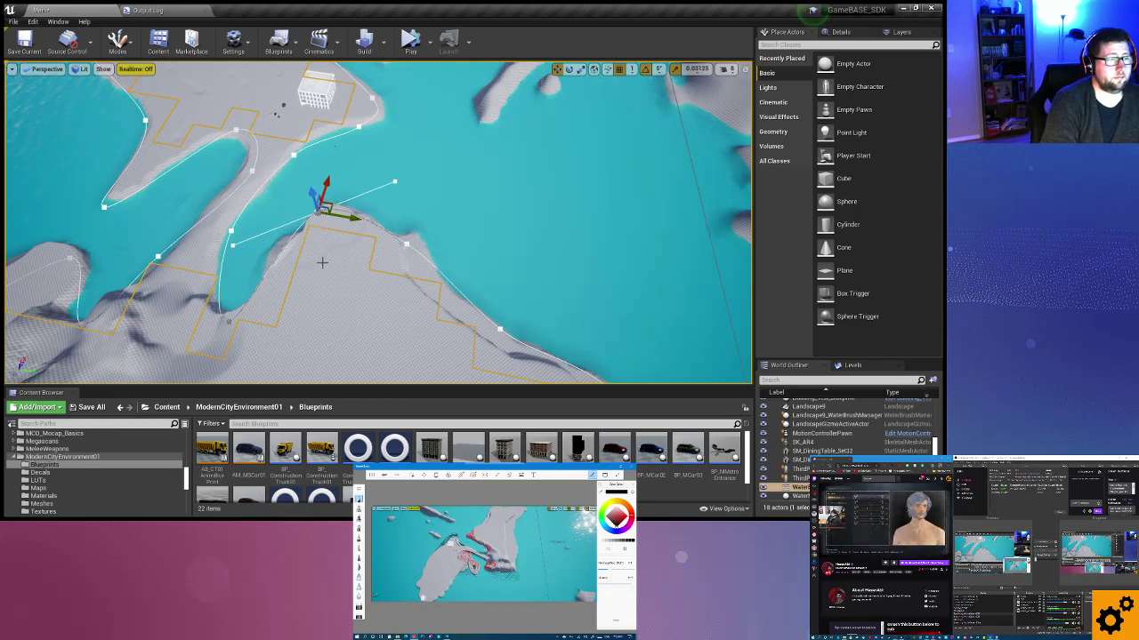
{"action": "right_click_drag", "start_coordinate": [325, 253], "coordinate": [307, 263]}
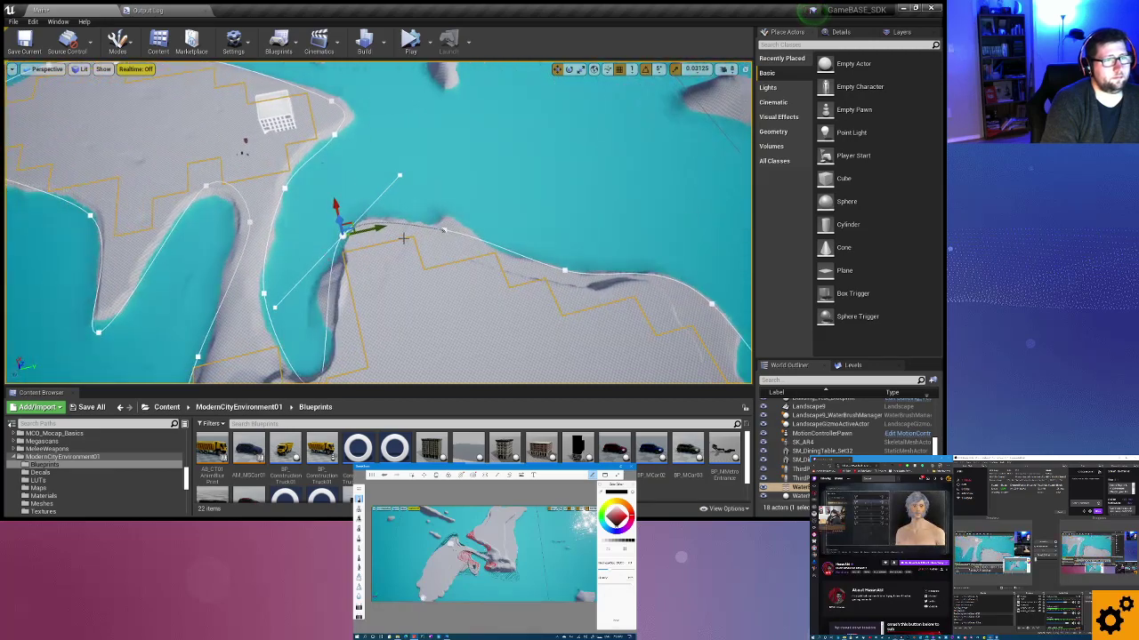
{"action": "left_click", "coordinate": [446, 230]}
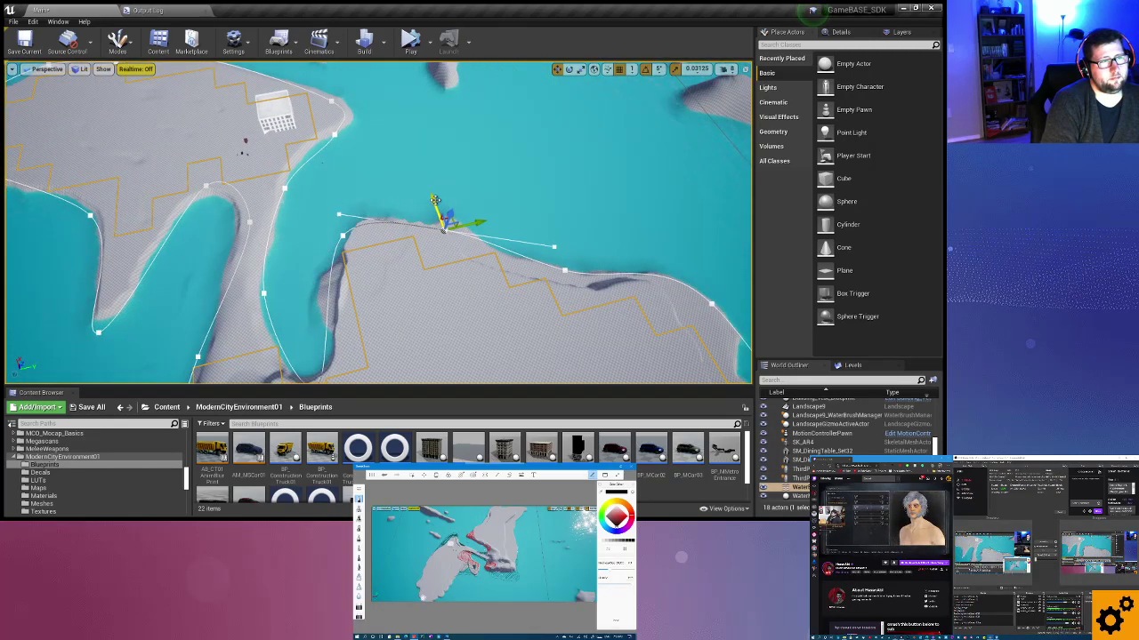
{"action": "left_click_drag", "start_coordinate": [445, 218], "coordinate": [445, 214]}
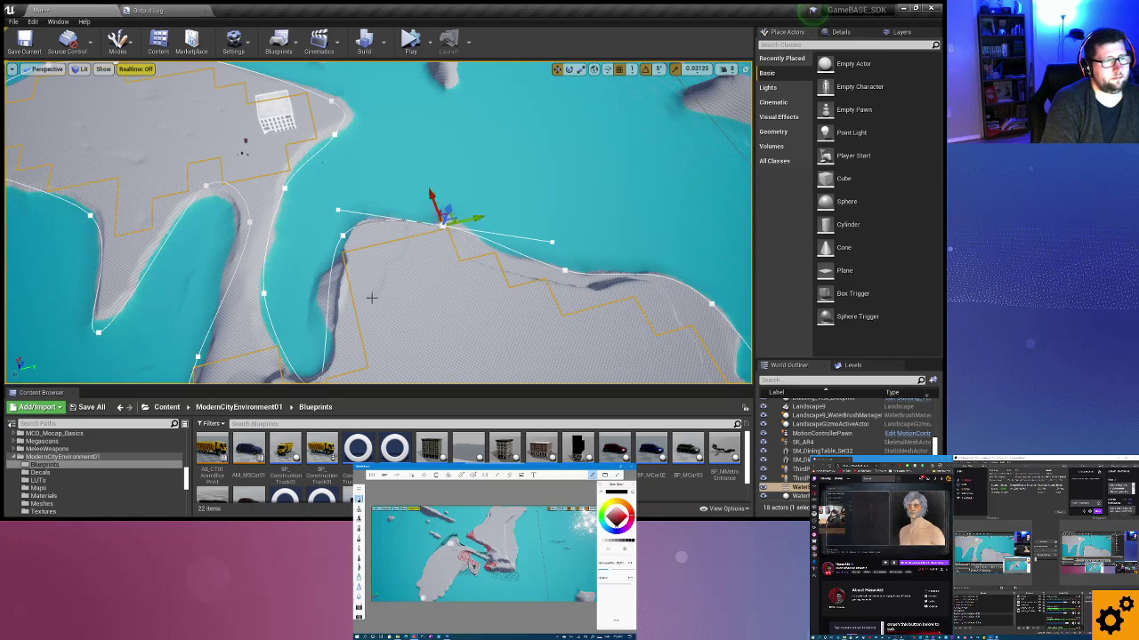
{"action": "right_click_drag", "start_coordinate": [371, 298], "coordinate": [355, 277]}
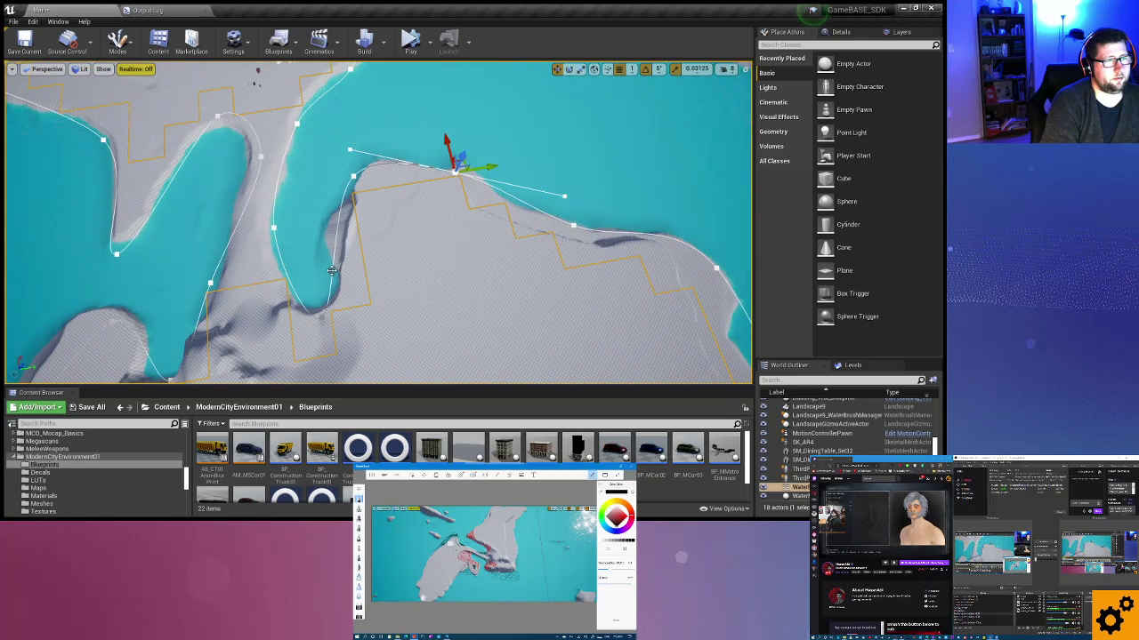
Move the lower point up to the coastline and shift the inlet-end point left.
{"action": "left_click", "coordinate": [331, 270]}
{"action": "mouse_move", "coordinate": [319, 319]}
{"action": "left_mouse_down"}
{"action": "mouse_move", "coordinate": [332, 279]}
{"action": "mouse_move", "coordinate": [381, 269]}
{"action": "left_mouse_up"}
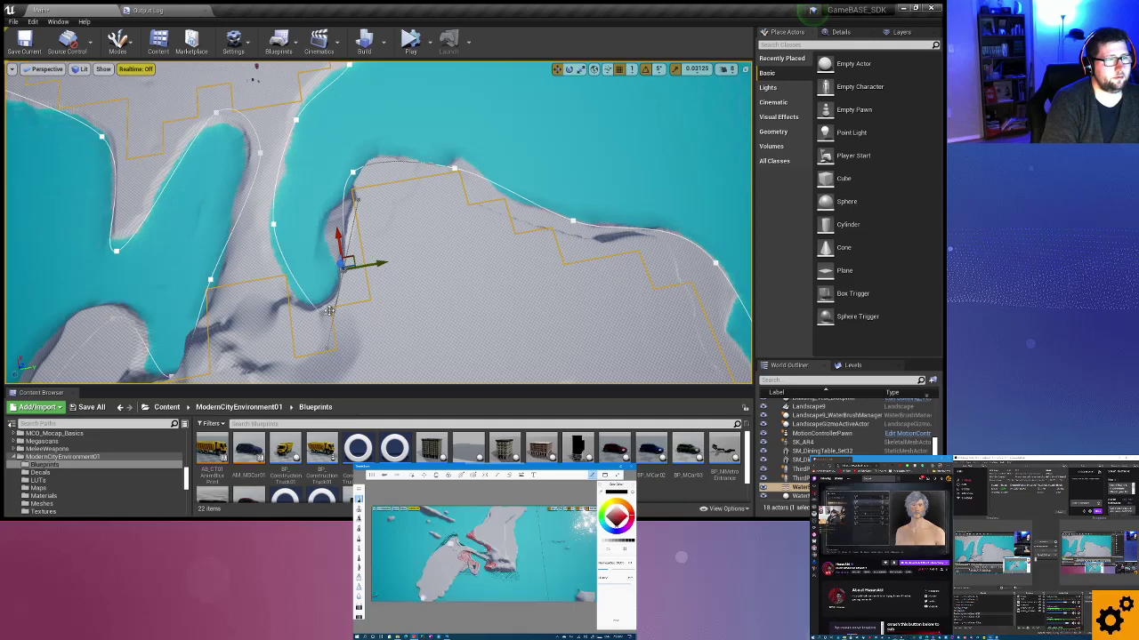
{"action": "left_click", "coordinate": [273, 224]}
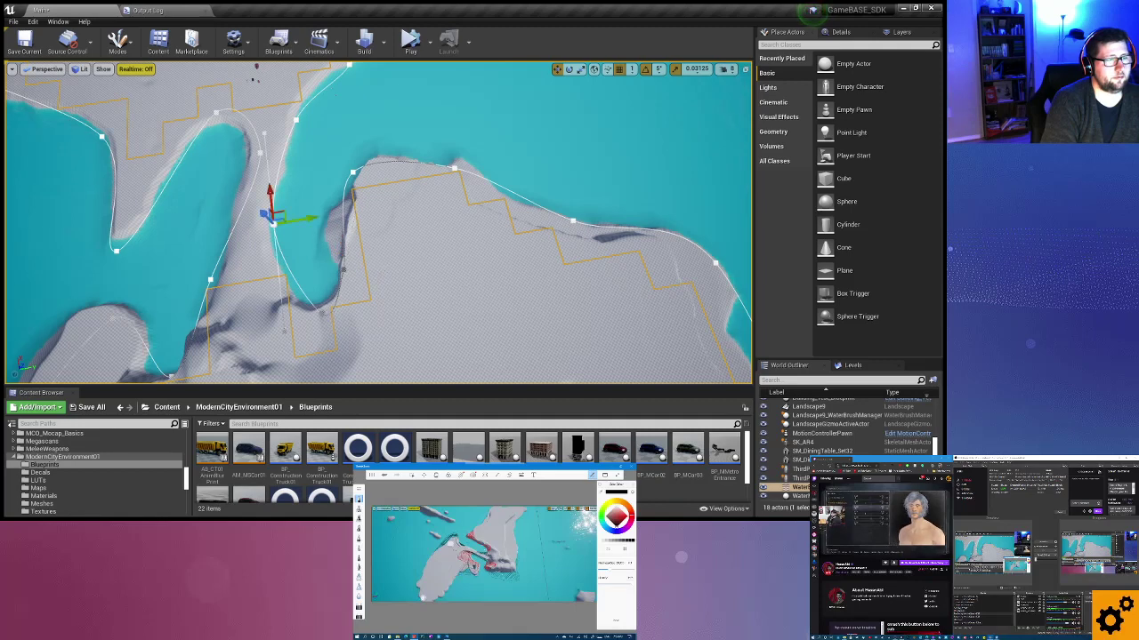
{"action": "right_click_drag", "start_coordinate": [320, 310], "coordinate": [320, 311]}
{"action": "left_click", "coordinate": [319, 312]}
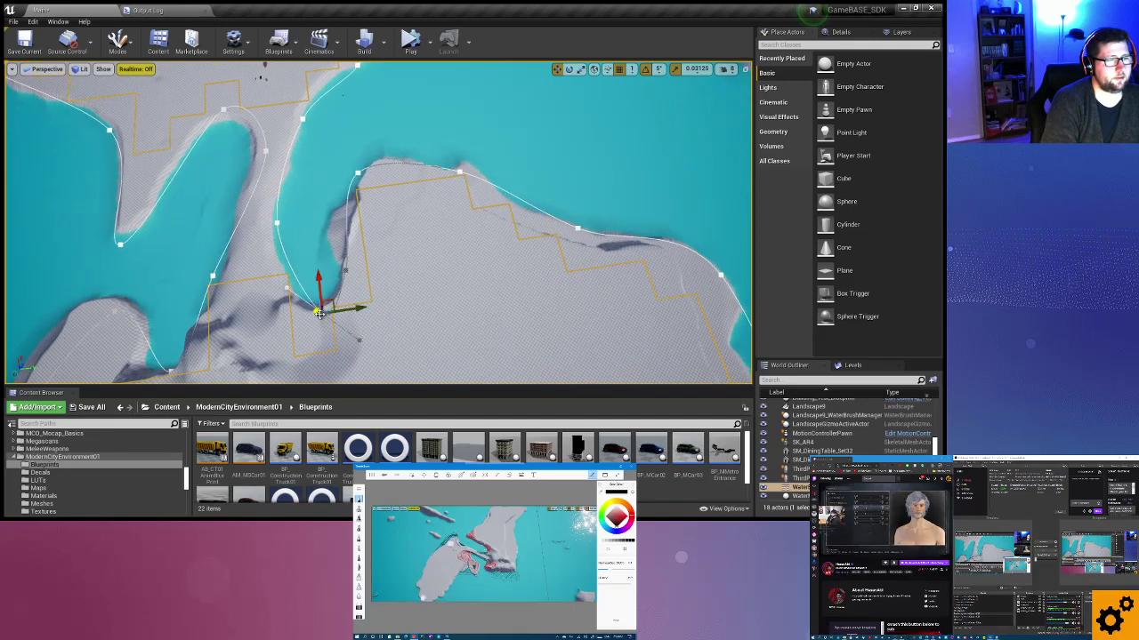
{"action": "left_click_drag", "start_coordinate": [355, 311], "coordinate": [339, 311]}
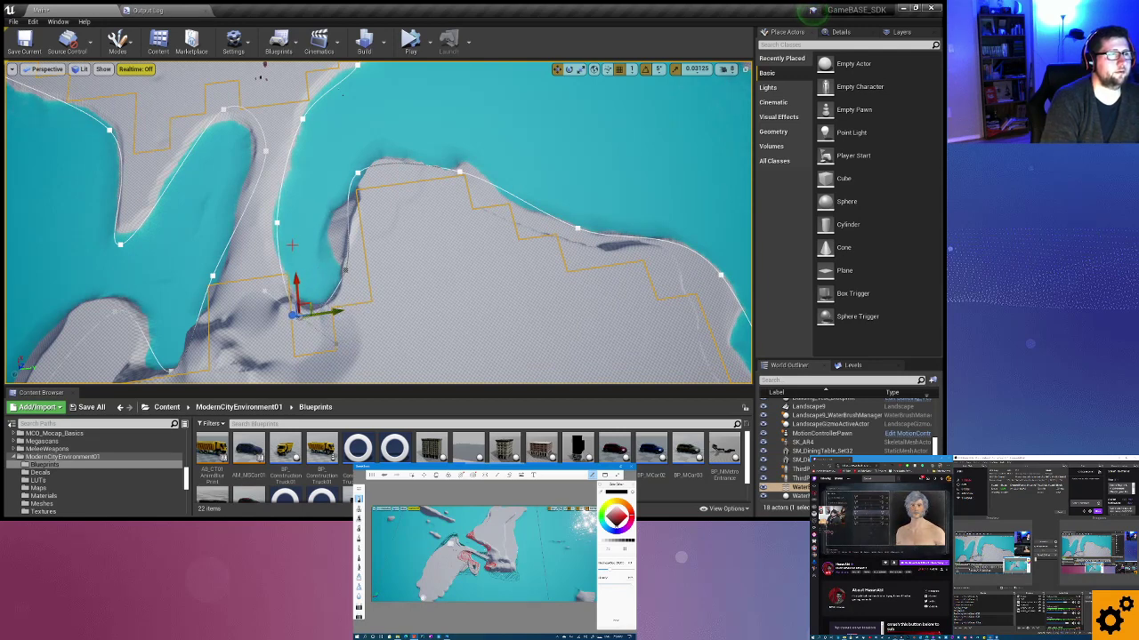
Nudge an inlet point, smooth its tangent, and move the inlet's top point left along the shore.
{"action": "left_click", "coordinate": [277, 222]}
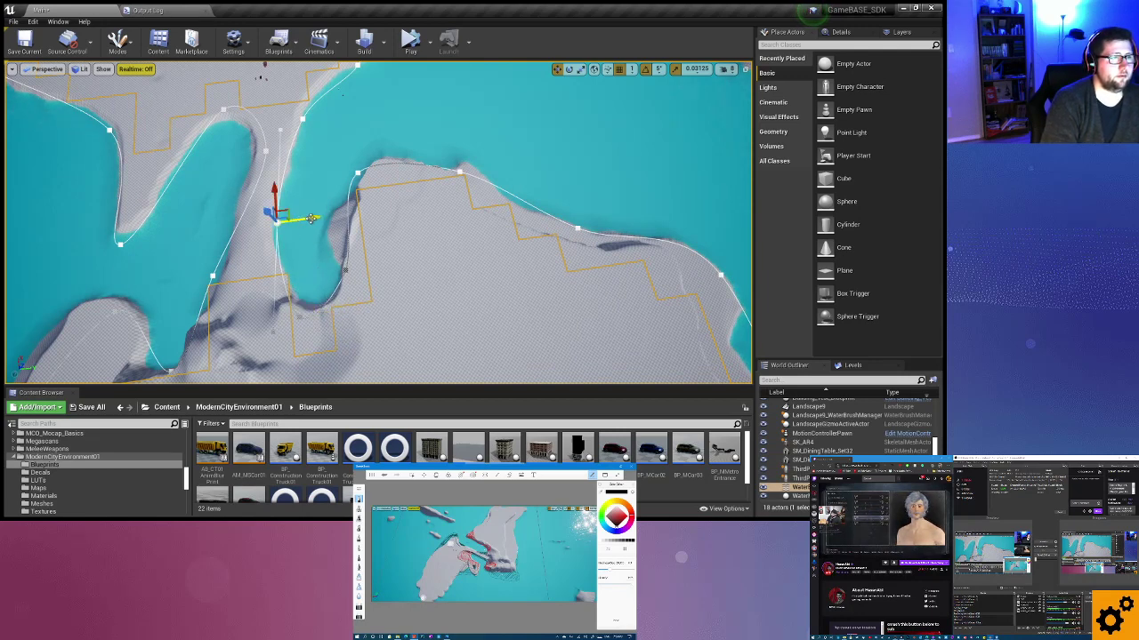
{"action": "left_click_drag", "start_coordinate": [312, 219], "coordinate": [307, 219]}
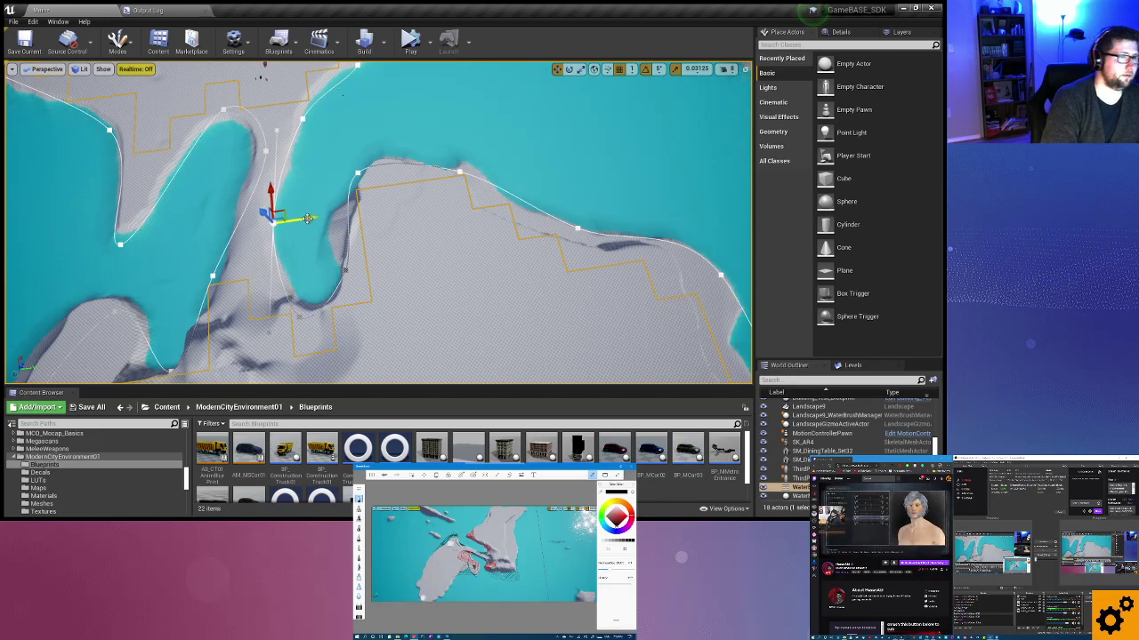
{"action": "left_click", "coordinate": [276, 131]}
{"action": "left_click_drag", "start_coordinate": [298, 148], "coordinate": [288, 149]}
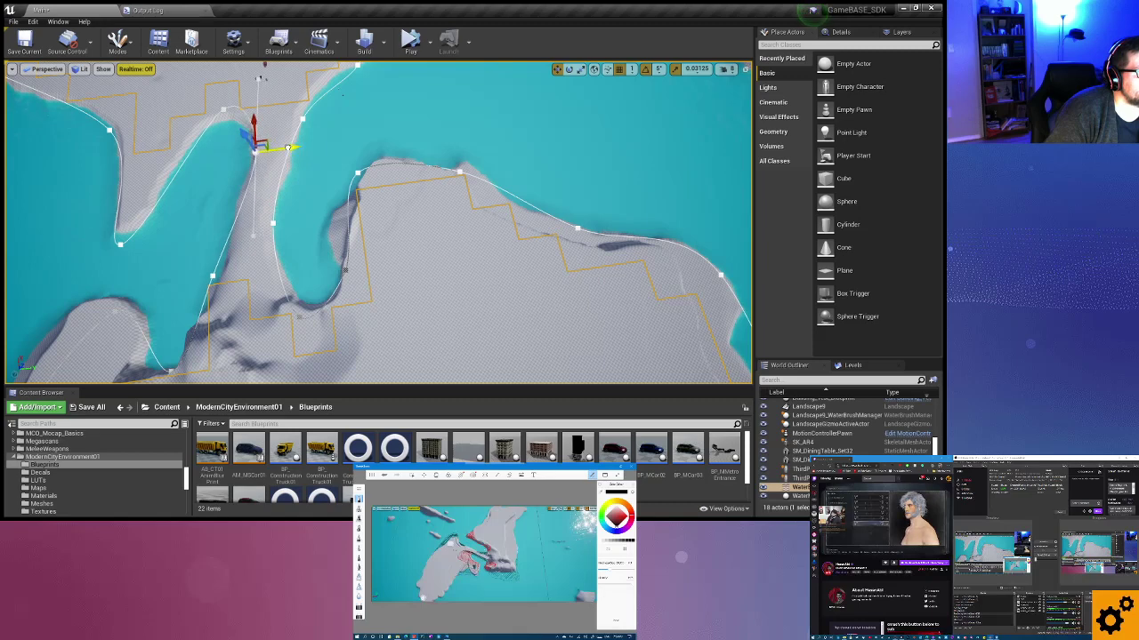
{"action": "left_click", "coordinate": [225, 111]}
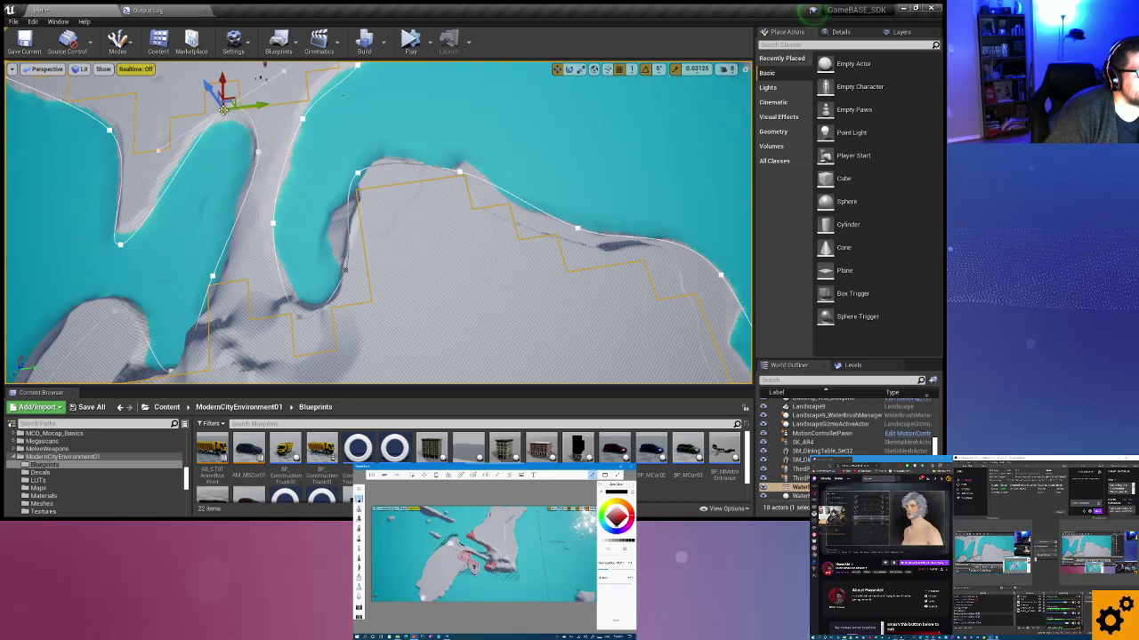
{"action": "mouse_move", "coordinate": [266, 104]}
{"action": "left_mouse_down"}
{"action": "mouse_move", "coordinate": [214, 96]}
{"action": "mouse_move", "coordinate": [212, 75]}
{"action": "left_mouse_up"}
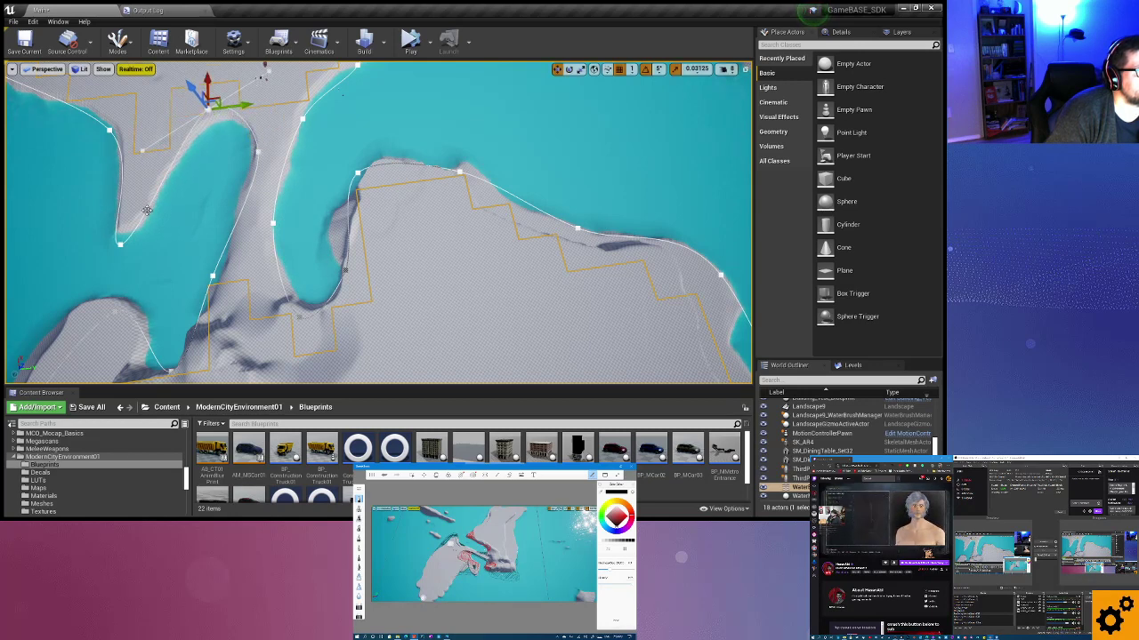
Adjust the left-bank spline points toward the shore, then view the bay from above.
{"action": "left_click", "coordinate": [122, 241]}
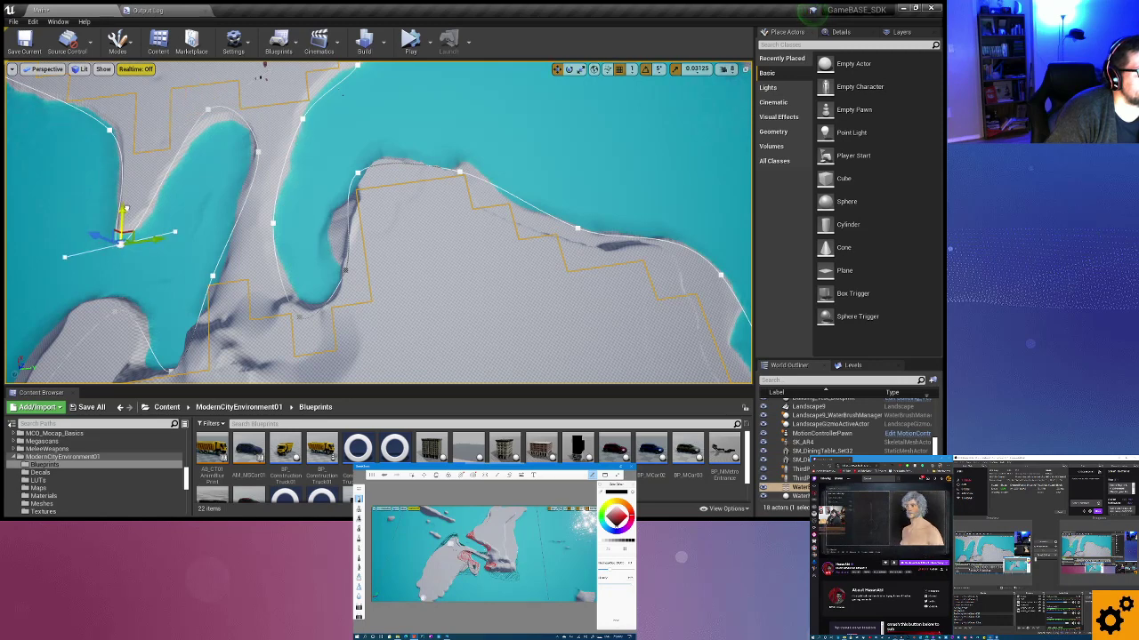
{"action": "left_click_drag", "start_coordinate": [126, 208], "coordinate": [131, 202]}
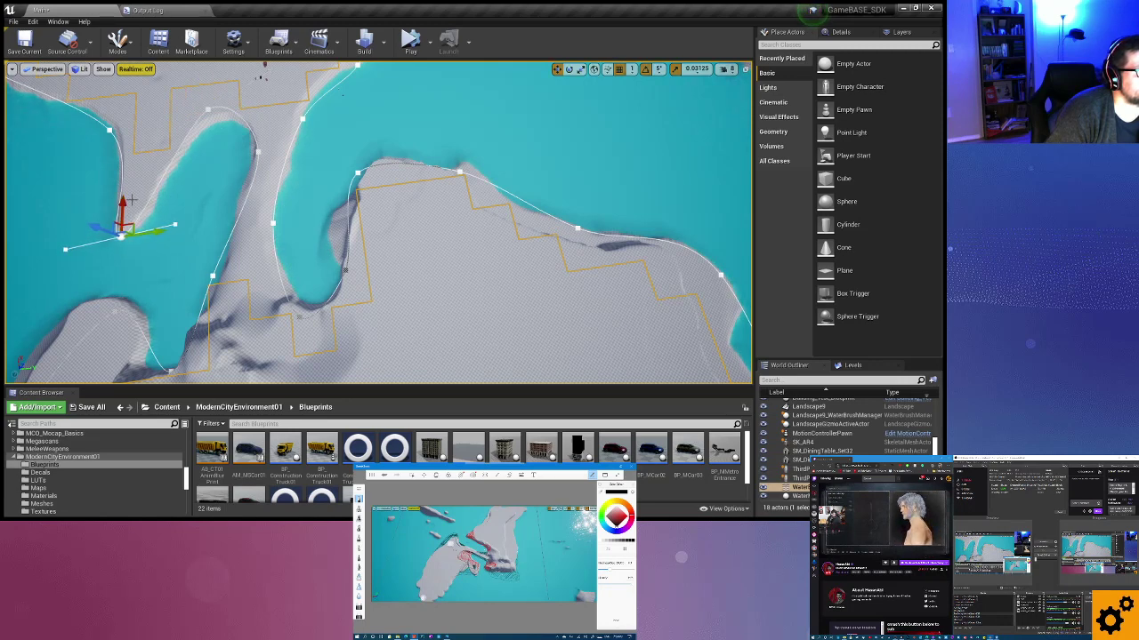
{"action": "left_click", "coordinate": [208, 275]}
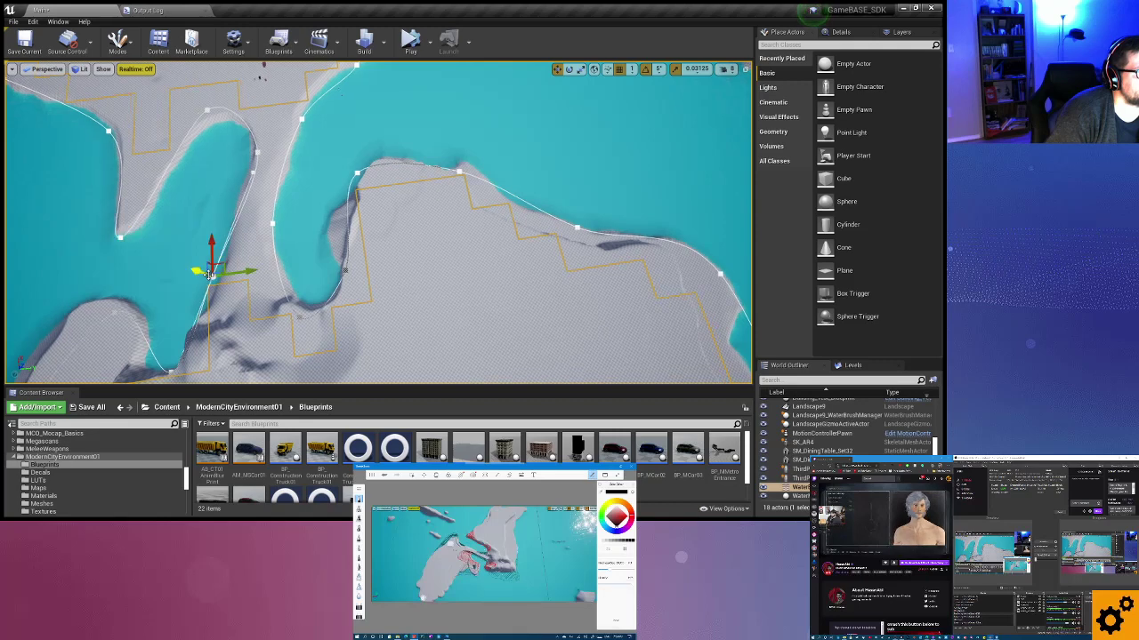
{"action": "left_click_drag", "start_coordinate": [240, 270], "coordinate": [255, 271]}
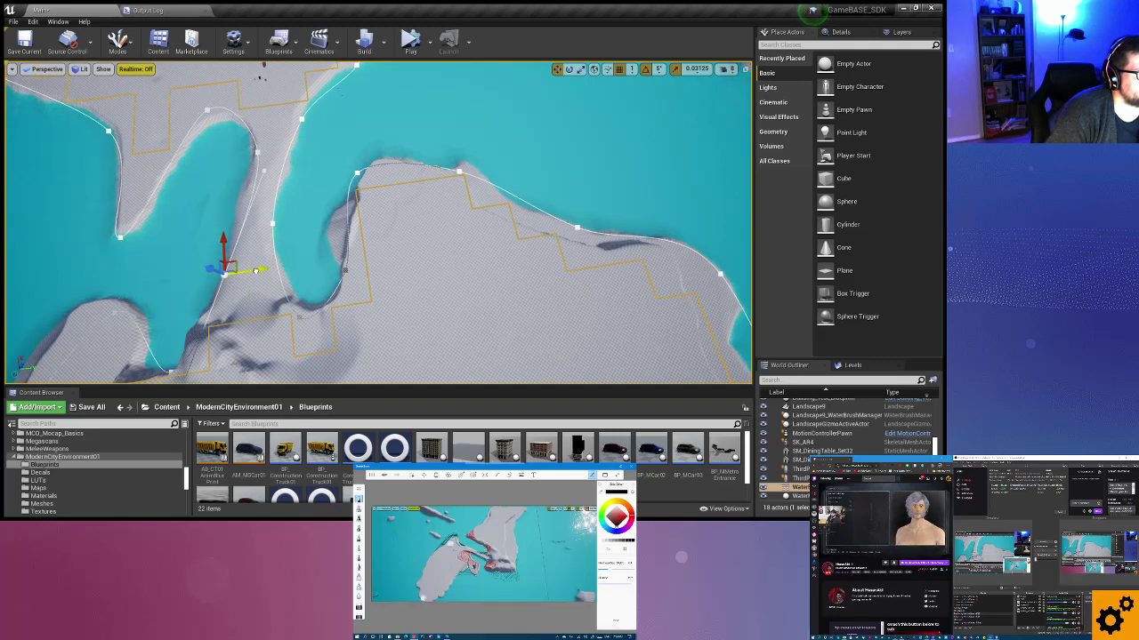
{"action": "right_click_drag", "start_coordinate": [255, 270], "coordinate": [218, 286]}
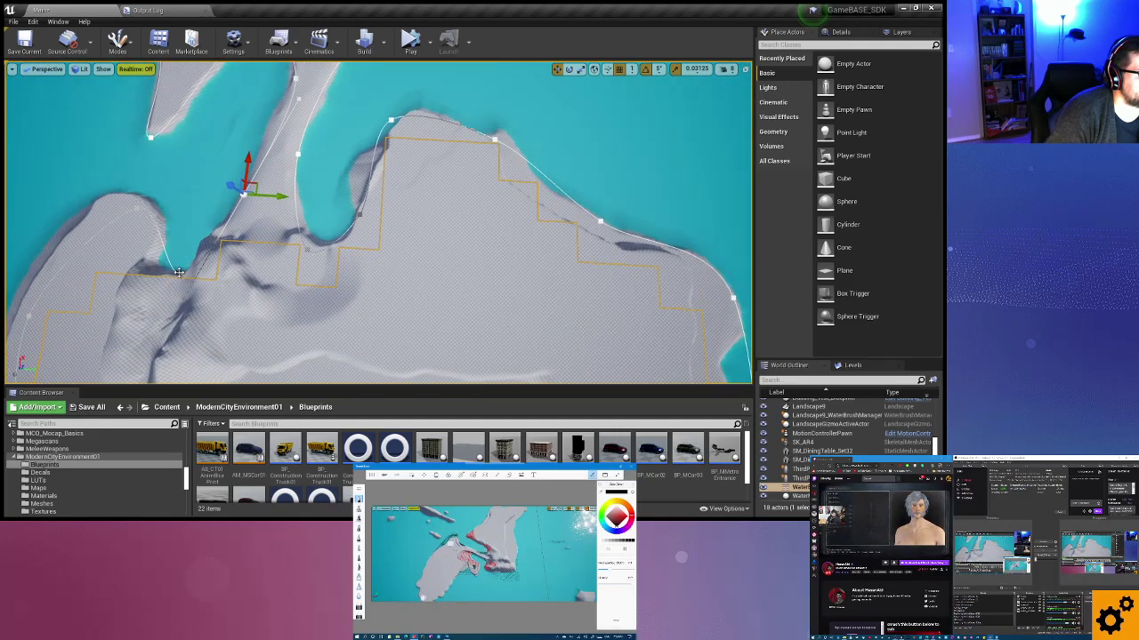
{"action": "left_click", "coordinate": [181, 272]}
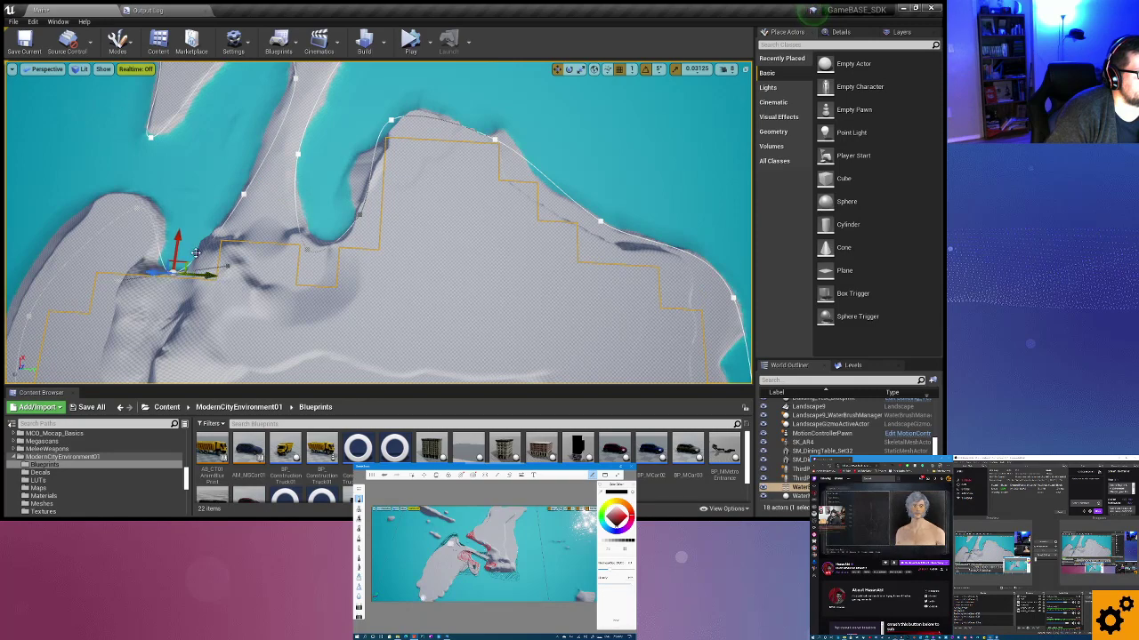
{"action": "mouse_move", "coordinate": [139, 206]}
{"action": "right_mouse_down"}
{"action": "mouse_move", "coordinate": [169, 222]}
{"action": "mouse_move", "coordinate": [351, 251]}
{"action": "right_mouse_up"}
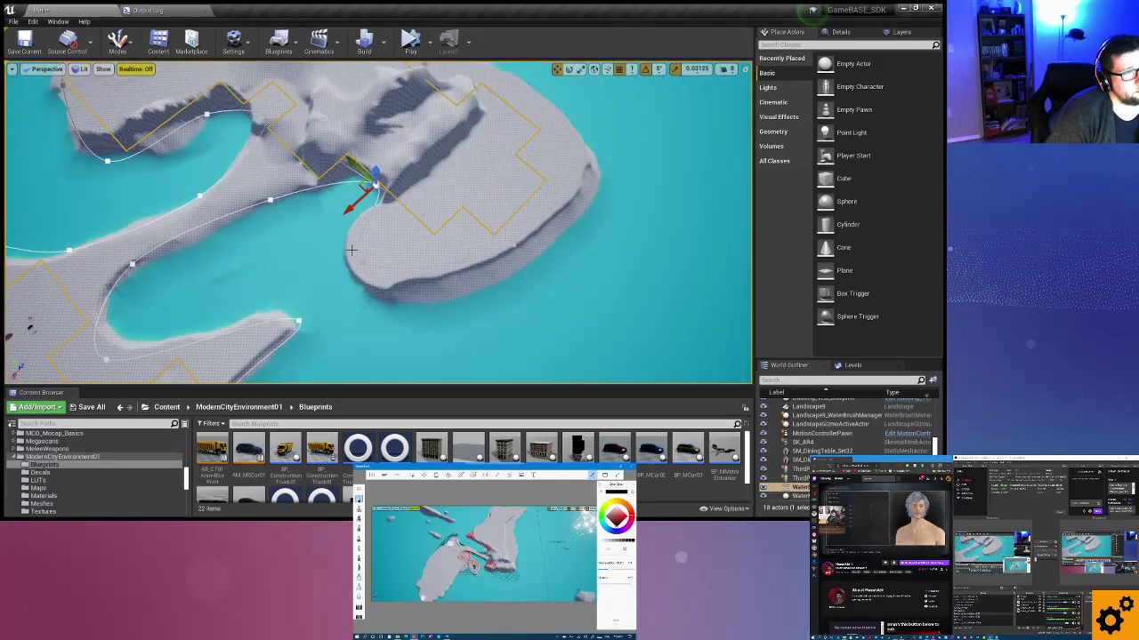
Pull the bay-edge point up-left, undo a stray new point, and move a point toward the shore.
{"action": "left_click", "coordinate": [363, 261], "text": "ctrl"}
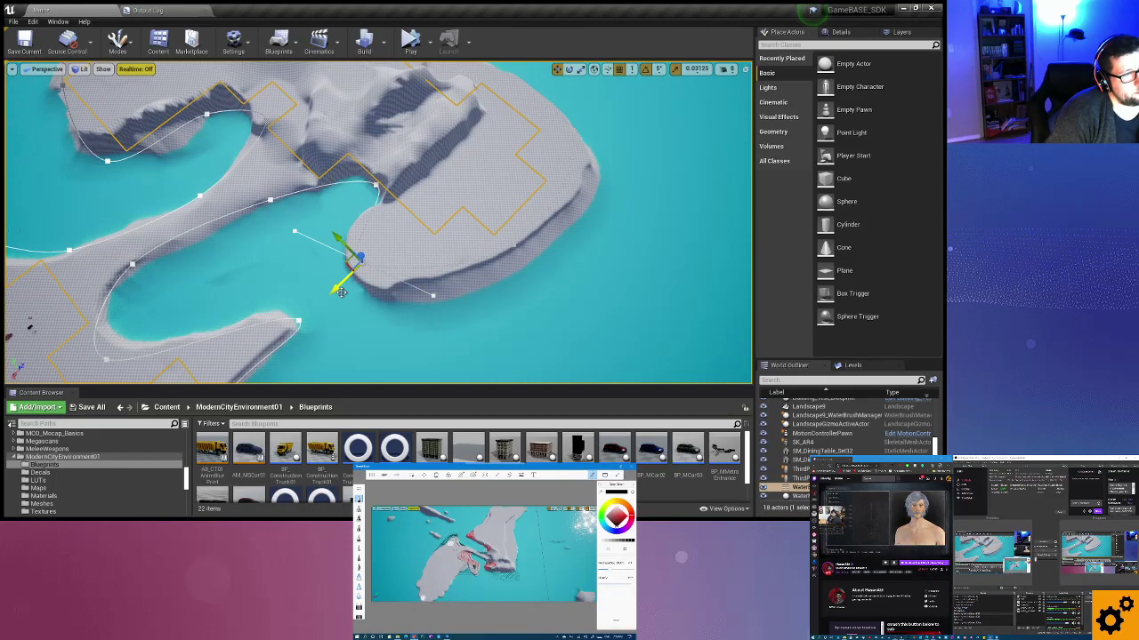
{"action": "right_click_drag", "start_coordinate": [341, 292], "coordinate": [371, 255]}
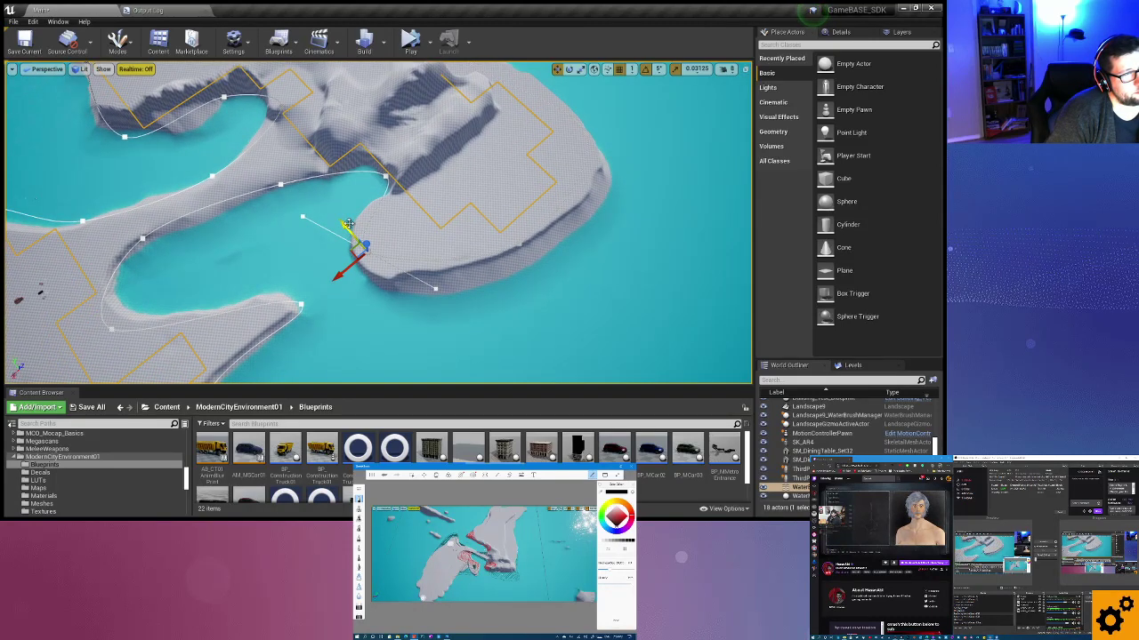
{"action": "left_click_drag", "start_coordinate": [348, 224], "coordinate": [338, 217]}
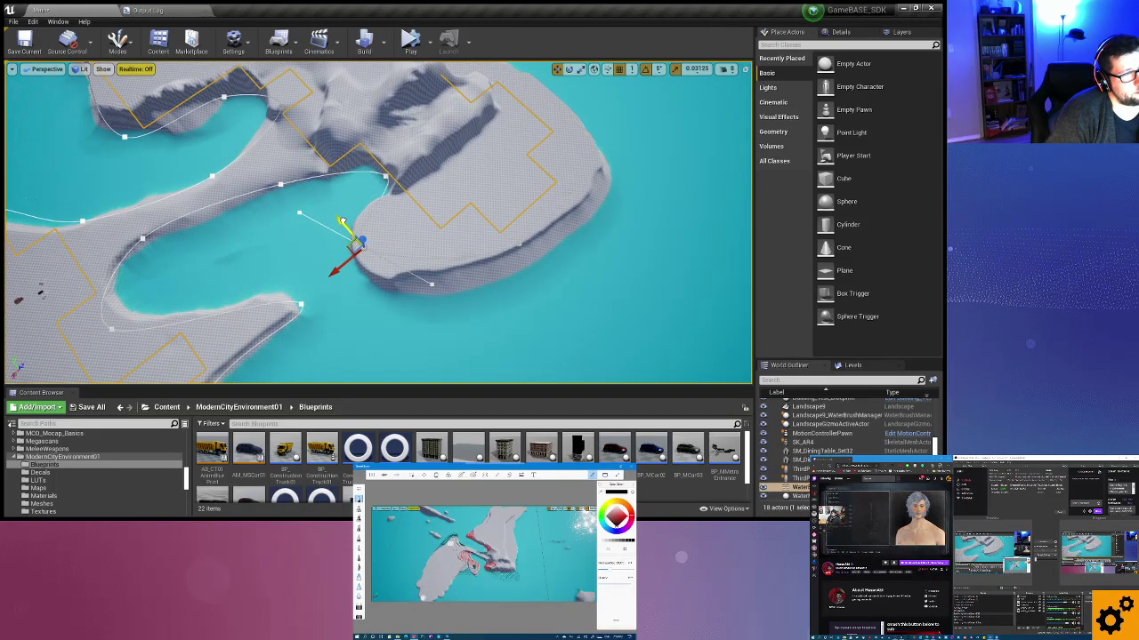
{"action": "left_click", "coordinate": [419, 257], "text": "ctrl"}
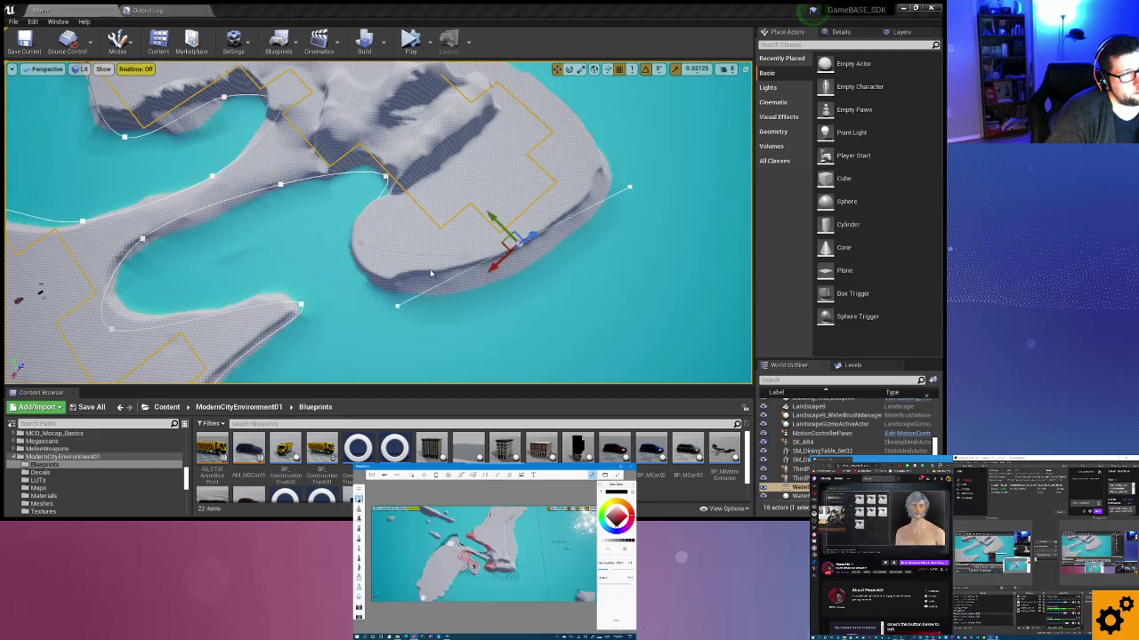
{"action": "key", "text": "ctrl+z"}
{"action": "left_click_drag", "start_coordinate": [397, 277], "coordinate": [365, 304]}
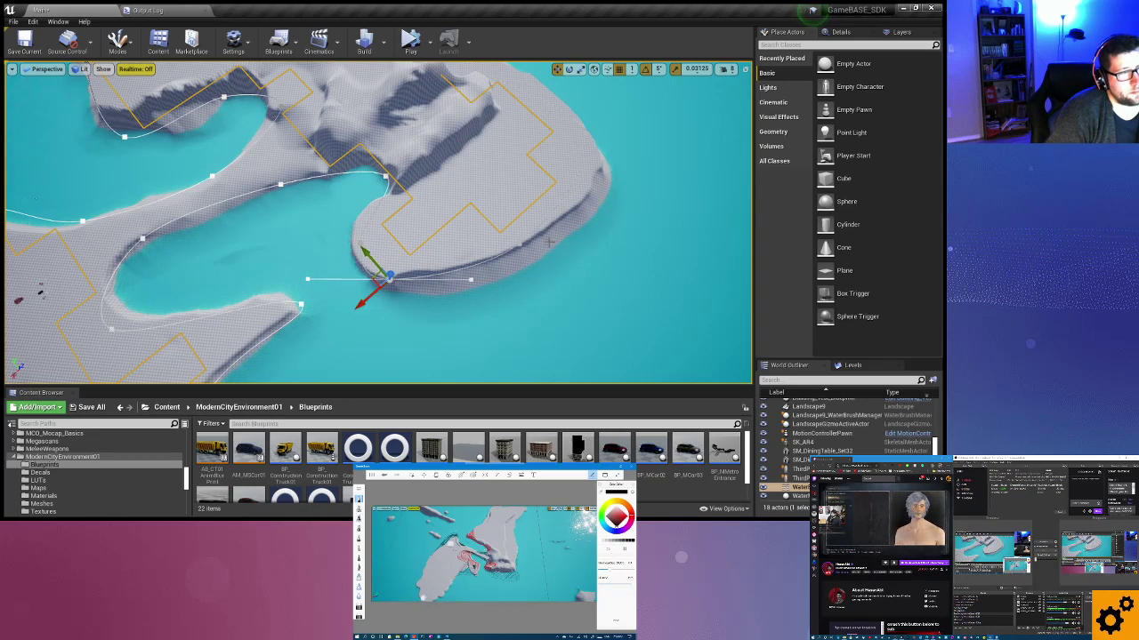
Add a control point by the headland's southern edge and place it along the shore.
{"action": "left_click", "coordinate": [519, 242], "text": "ctrl"}
{"action": "left_click_drag", "start_coordinate": [496, 218], "coordinate": [498, 222]}
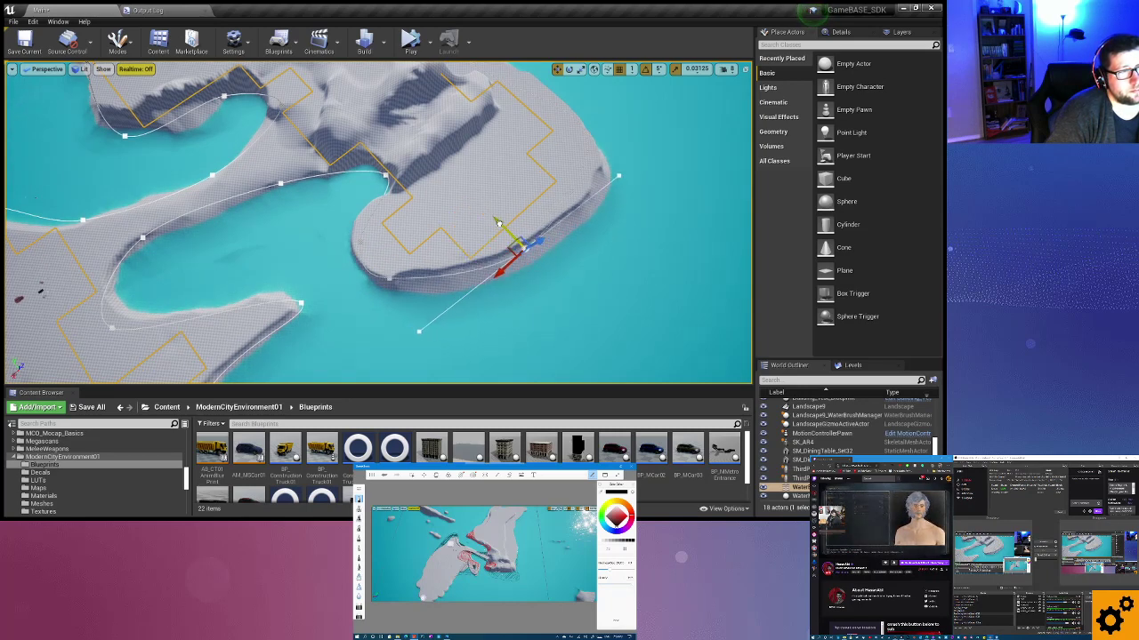
{"action": "right_click_drag", "start_coordinate": [499, 222], "coordinate": [552, 225]}
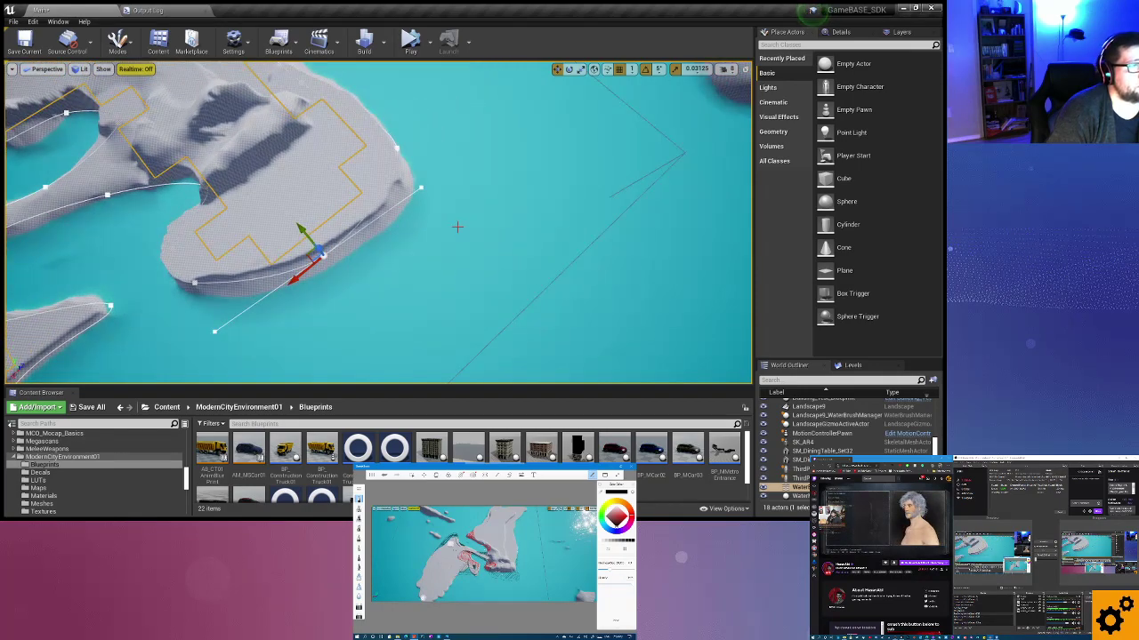
{"action": "right_click_drag", "start_coordinate": [467, 230], "coordinate": [418, 218]}
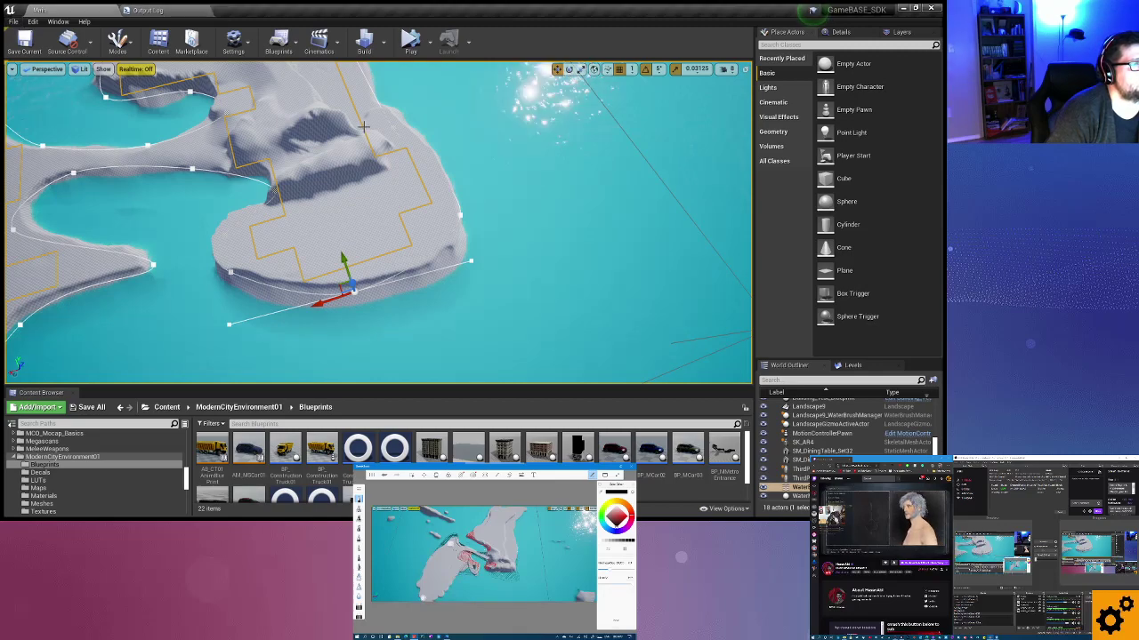
{"action": "right_click_drag", "start_coordinate": [402, 283], "coordinate": [378, 253]}
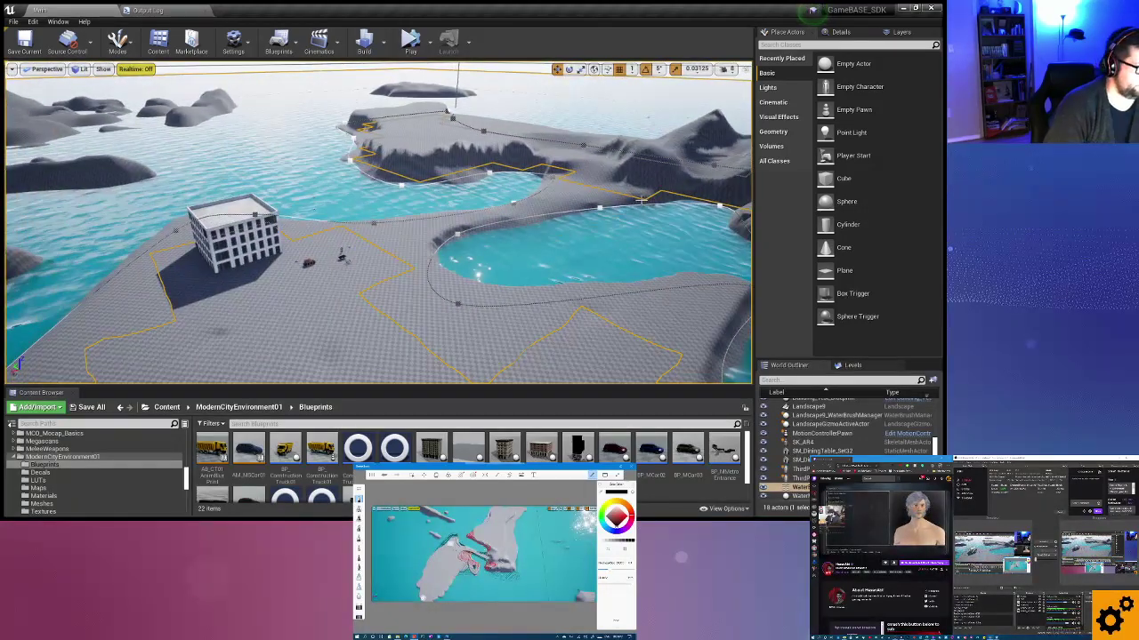
Deselect the lake and switch the viewport's Realtime toggle on to see the water animate.
{"action": "key", "text": "Escape"}
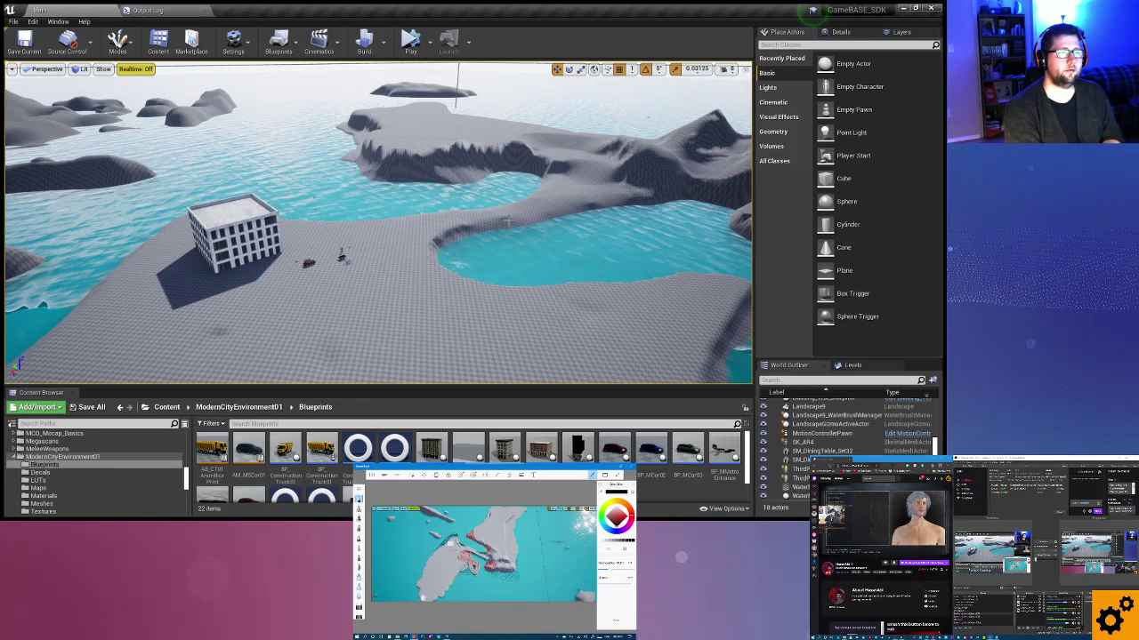
{"action": "left_click_drag", "start_coordinate": [506, 221], "coordinate": [616, 188]}
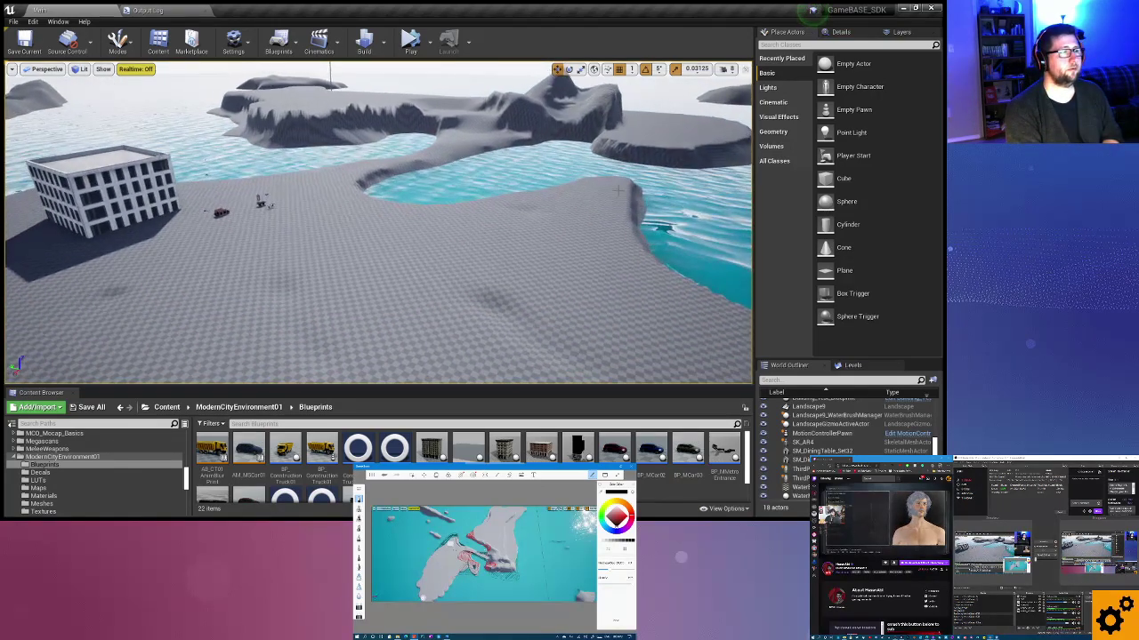
{"action": "left_click", "coordinate": [133, 68]}
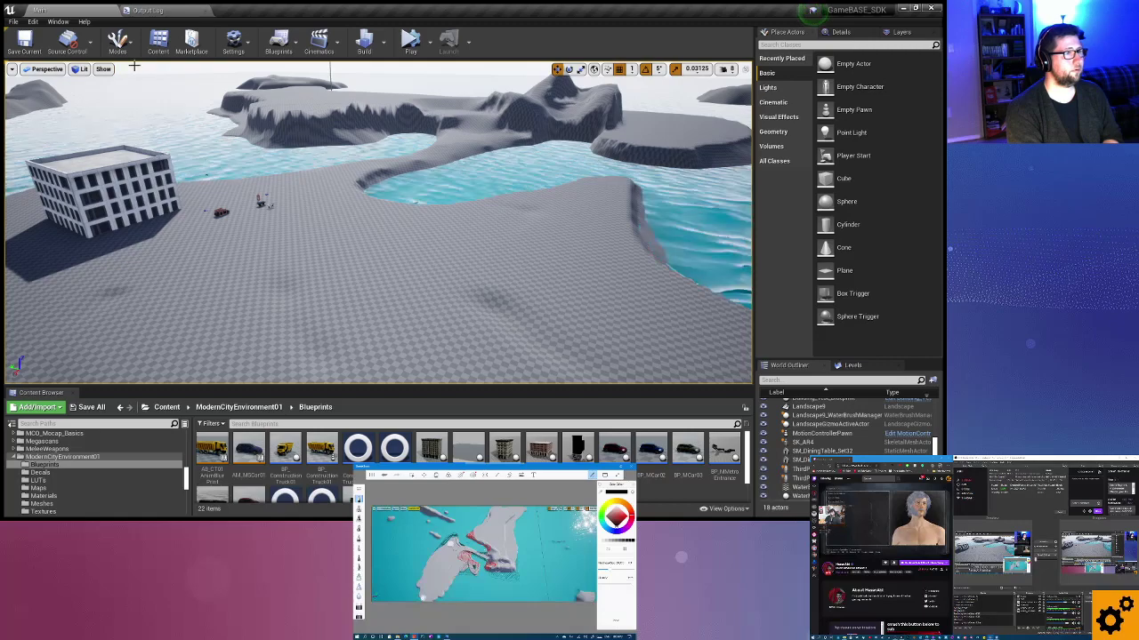
{"action": "mouse_move", "coordinate": [346, 225]}
{"action": "left_mouse_down"}
{"action": "mouse_move", "coordinate": [331, 234]}
{"action": "mouse_move", "coordinate": [279, 210]}
{"action": "left_mouse_up"}
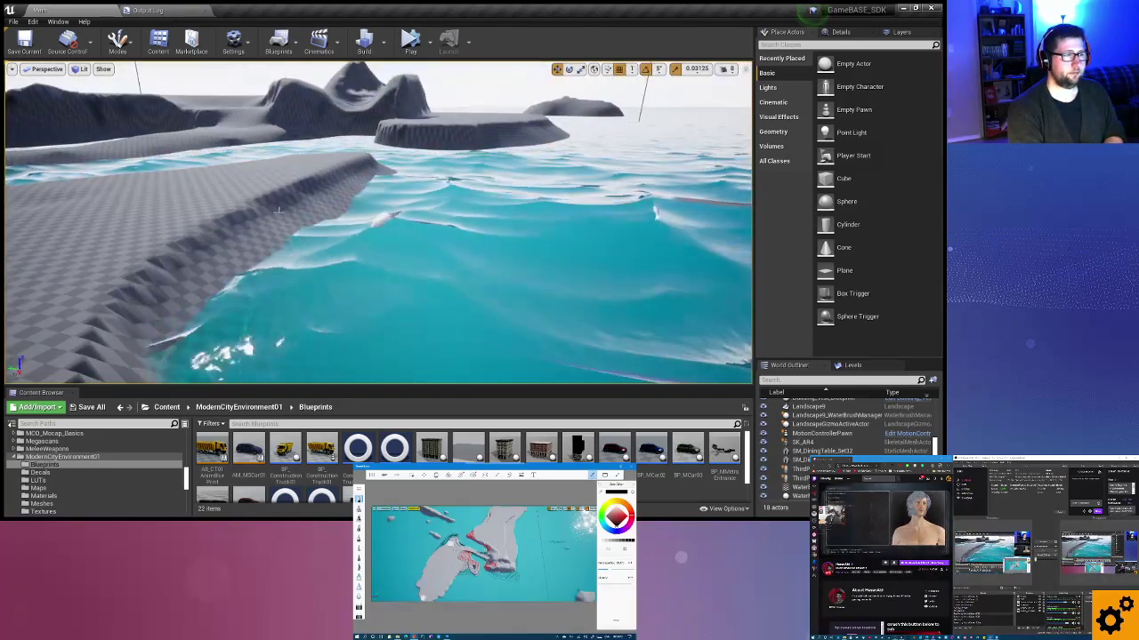
{"action": "left_click_drag", "start_coordinate": [279, 211], "coordinate": [401, 238]}
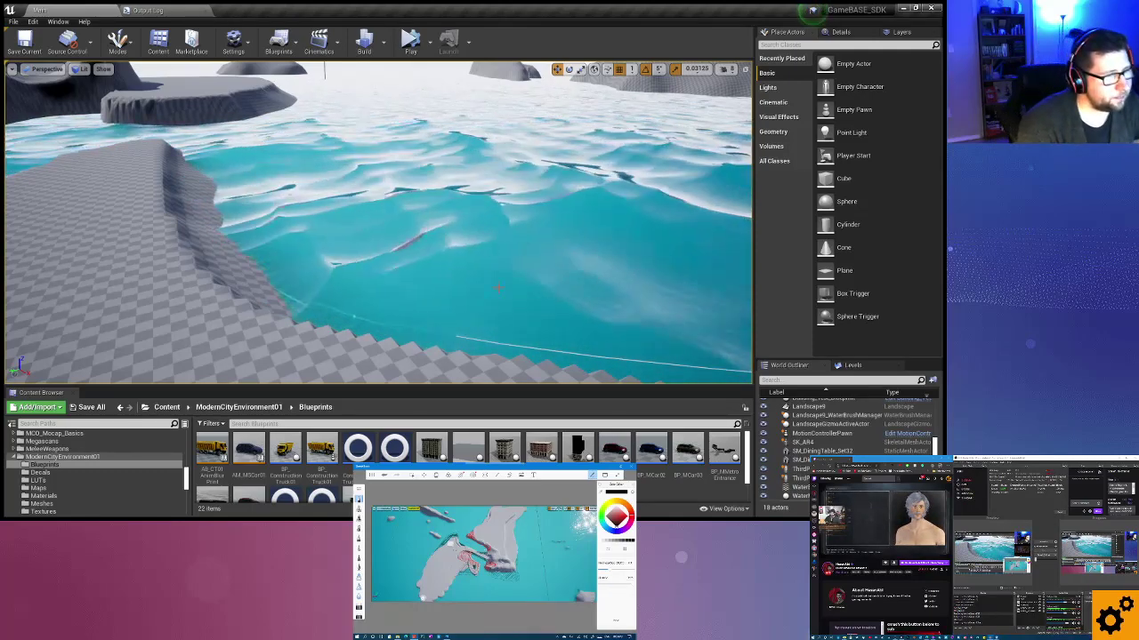
{"action": "mouse_move", "coordinate": [470, 290]}
{"action": "right_mouse_down"}
{"action": "mouse_move", "coordinate": [640, 356]}
{"action": "mouse_move", "coordinate": [592, 374]}
{"action": "mouse_move", "coordinate": [435, 287]}
{"action": "mouse_move", "coordinate": [373, 294]}
{"action": "mouse_move", "coordinate": [453, 276]}
{"action": "right_mouse_up"}
{"action": "left_click_drag", "start_coordinate": [453, 276], "coordinate": [447, 274]}
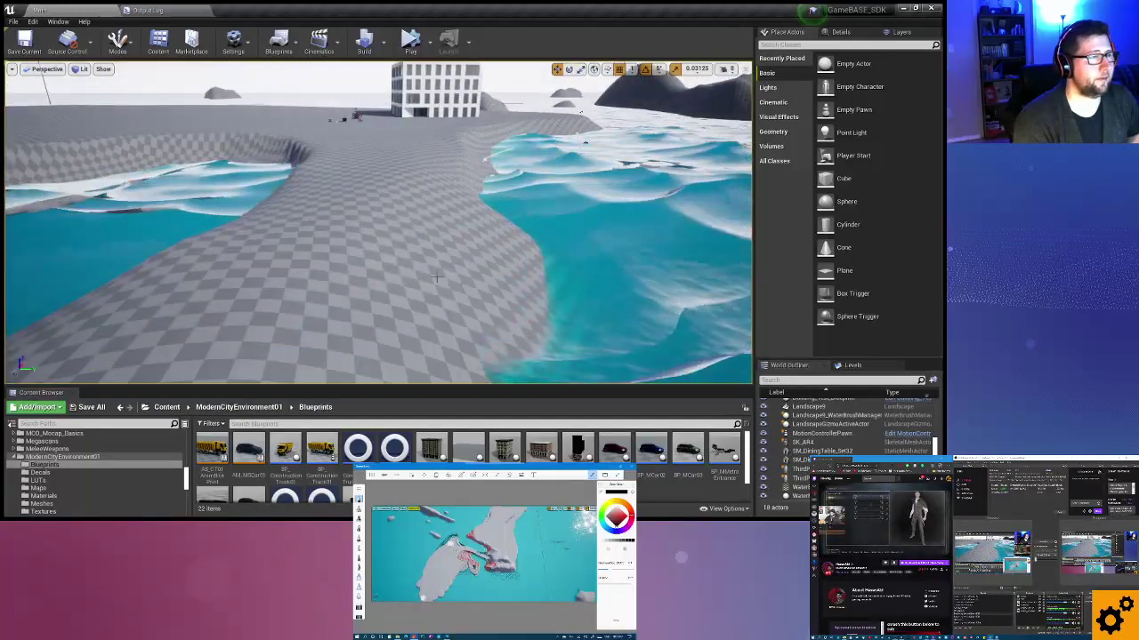
{"action": "right_click_drag", "start_coordinate": [436, 278], "coordinate": [498, 265]}
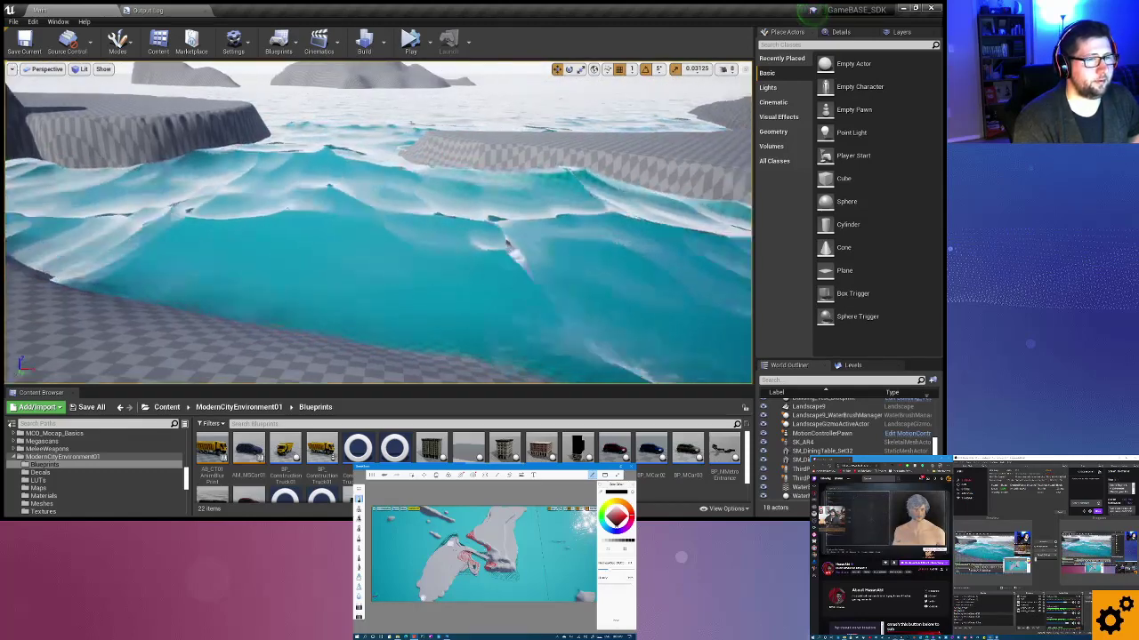
{"action": "mouse_move", "coordinate": [520, 306]}
{"action": "right_mouse_down"}
{"action": "mouse_move", "coordinate": [609, 78]}
{"action": "mouse_move", "coordinate": [498, 222]}
{"action": "right_mouse_up"}
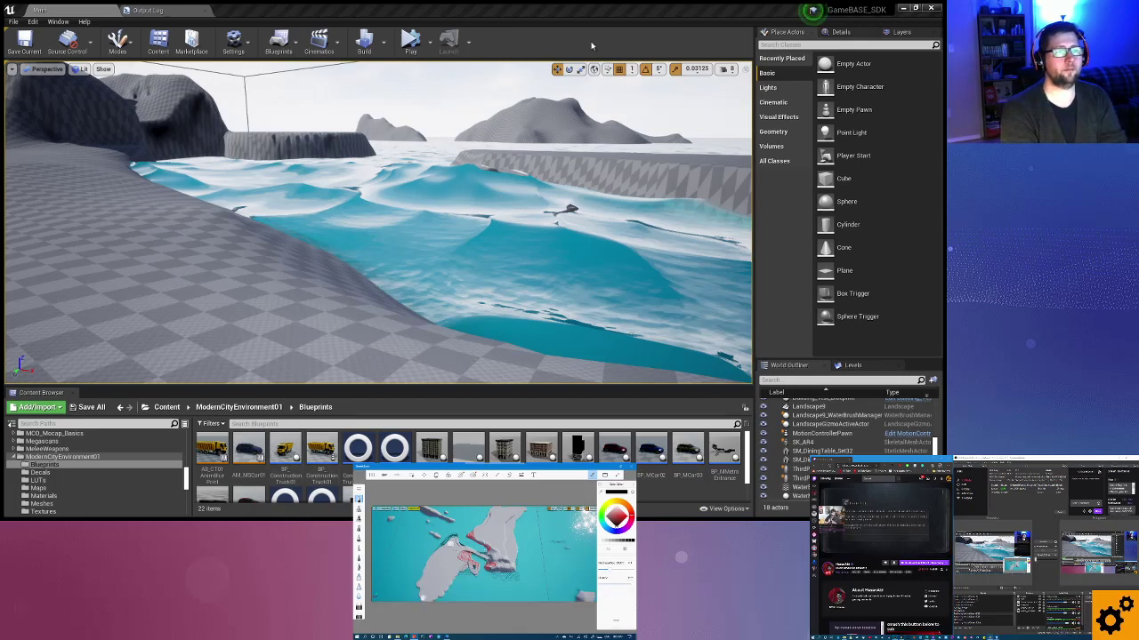
{"action": "right_click_drag", "start_coordinate": [534, 222], "coordinate": [533, 222]}
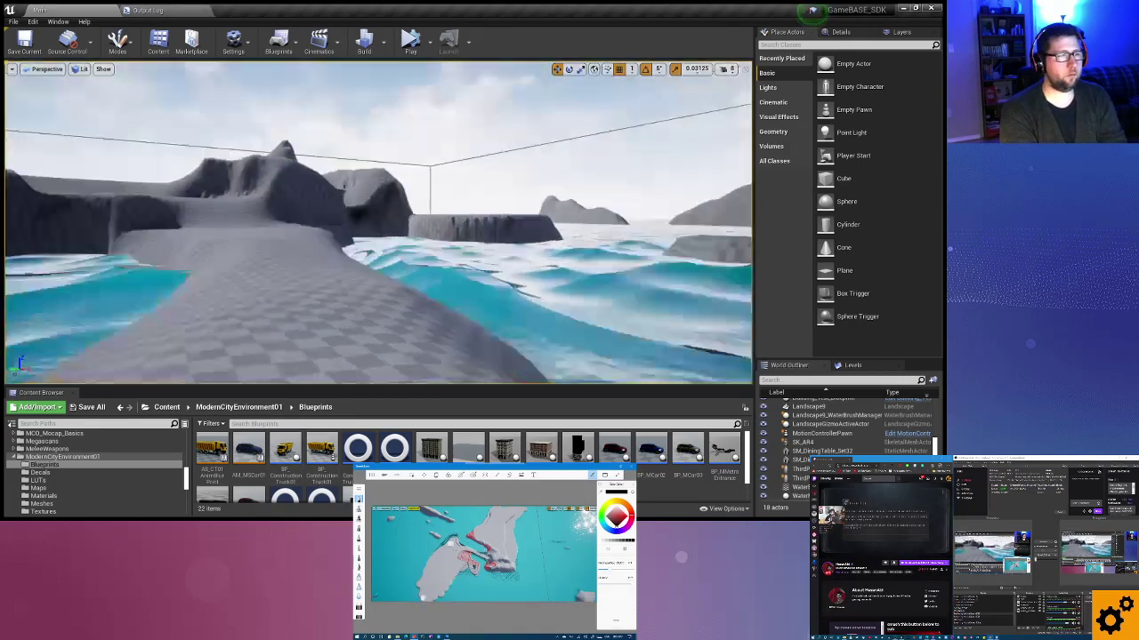
{"action": "right_click_drag", "start_coordinate": [402, 98], "coordinate": [402, 98]}
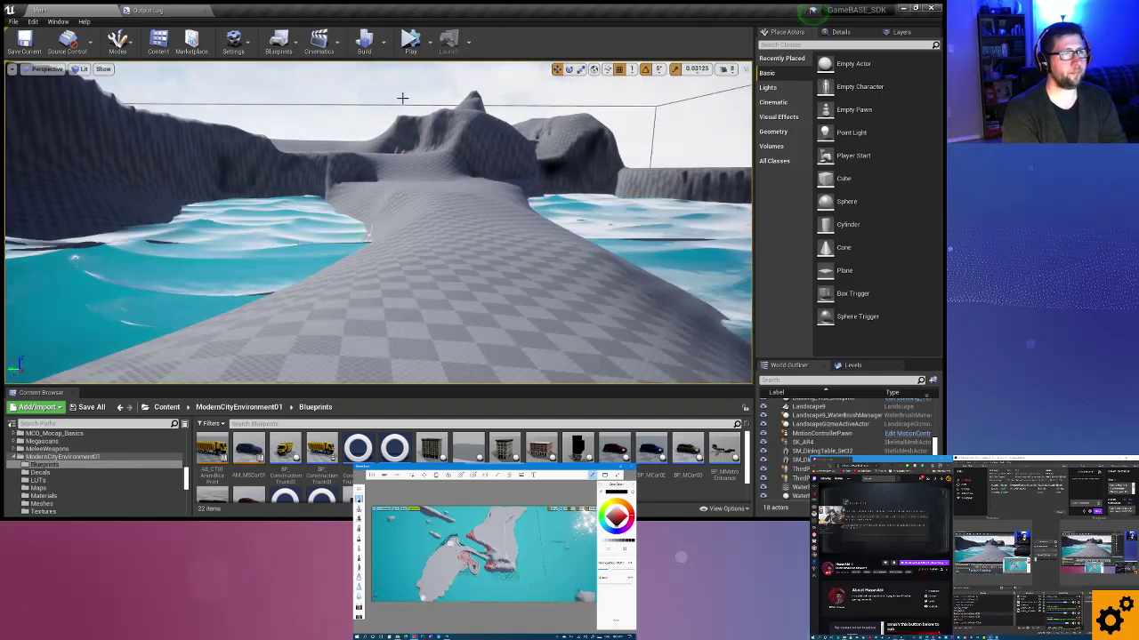
Start Play-in-Editor and run the character across the ground into the lake.
{"action": "left_click", "coordinate": [410, 41]}
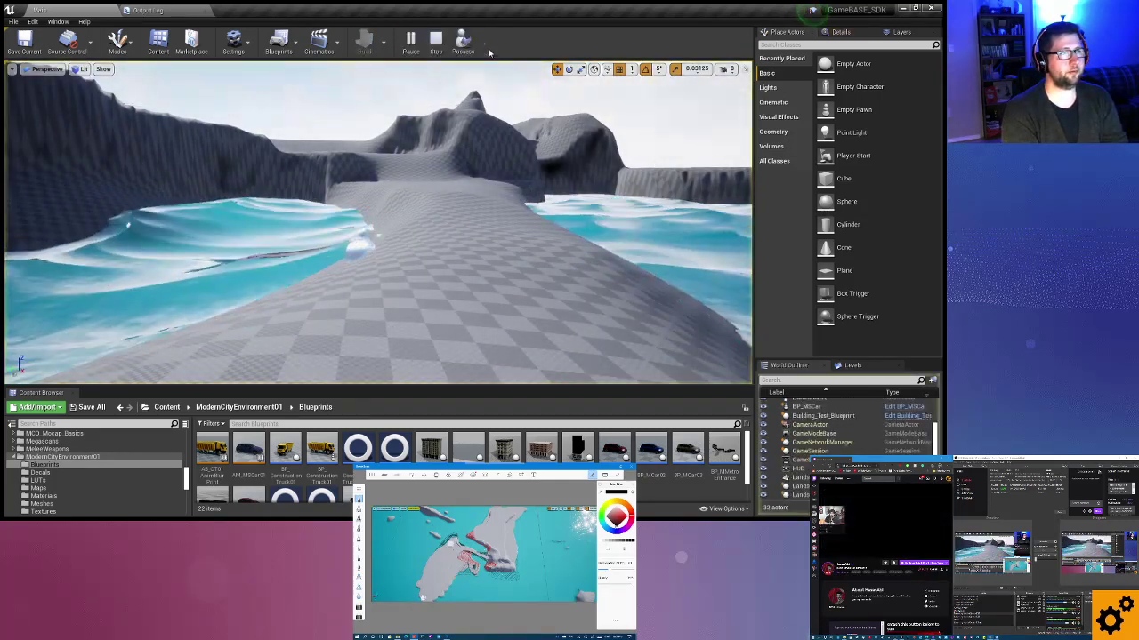
{"action": "left_click", "coordinate": [463, 41]}
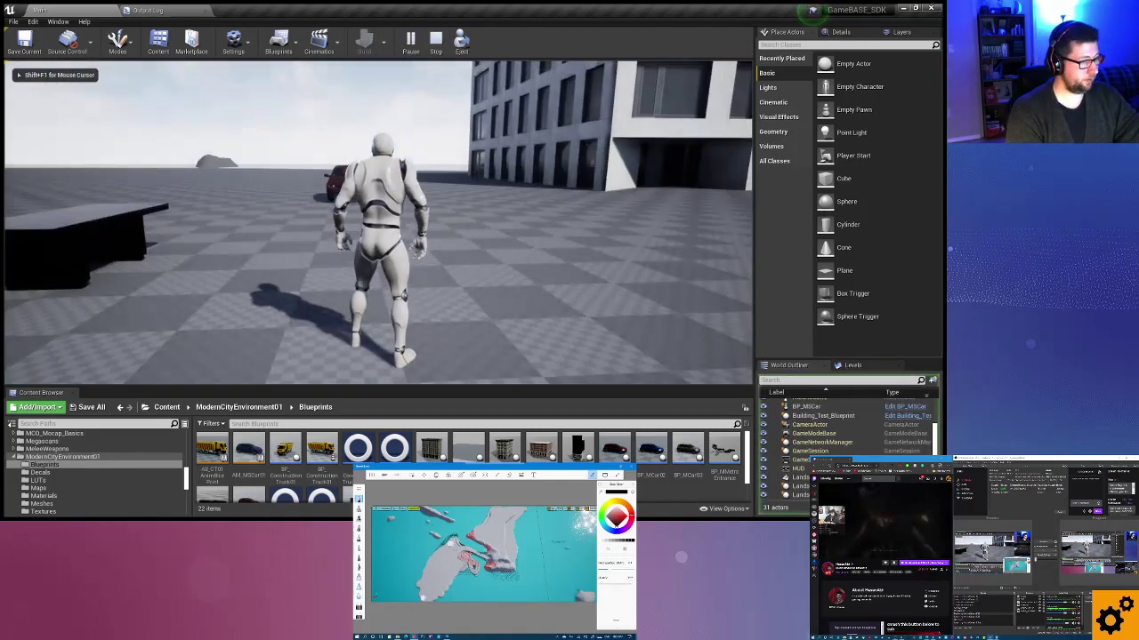
{"action": "key", "text": "w"}
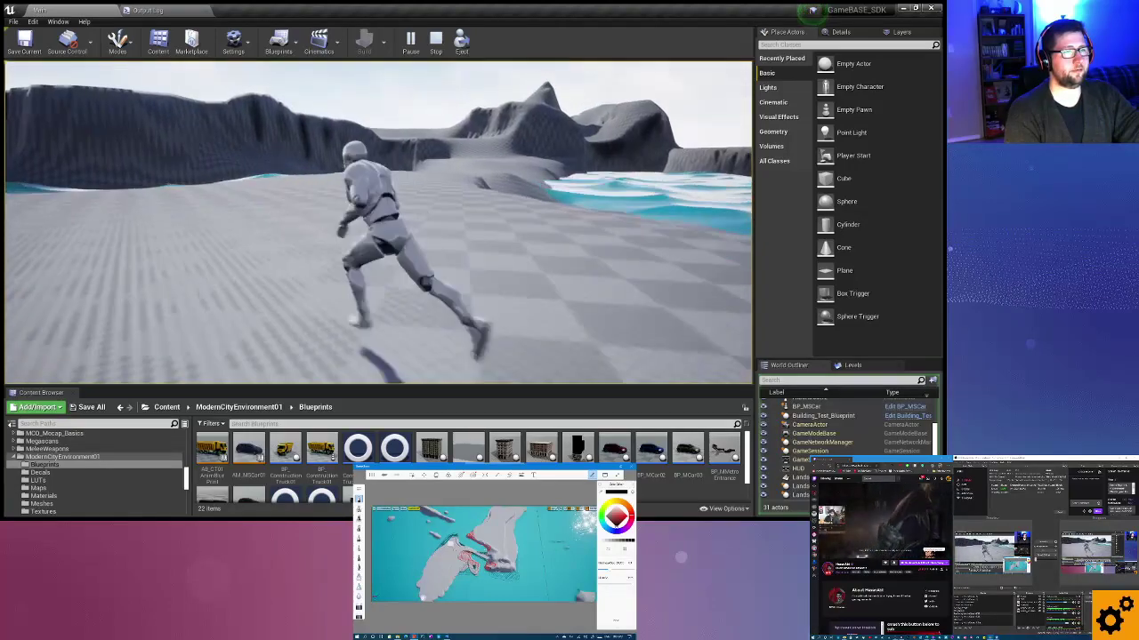
{"action": "key", "text": "w"}
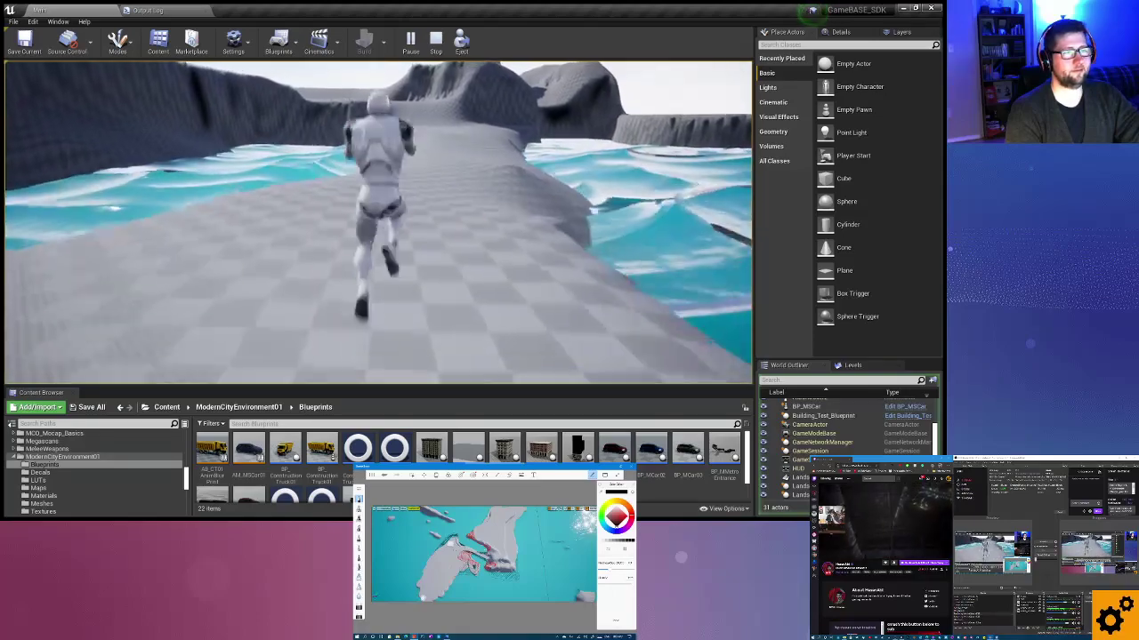
{"action": "key", "text": "d"}
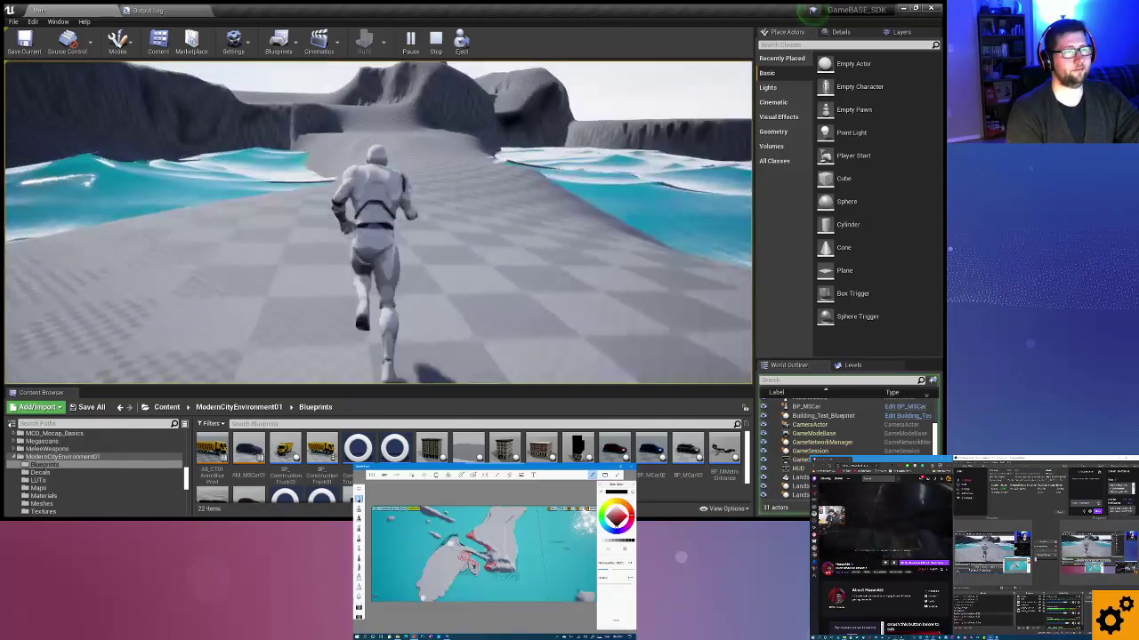
{"action": "key", "text": "w"}
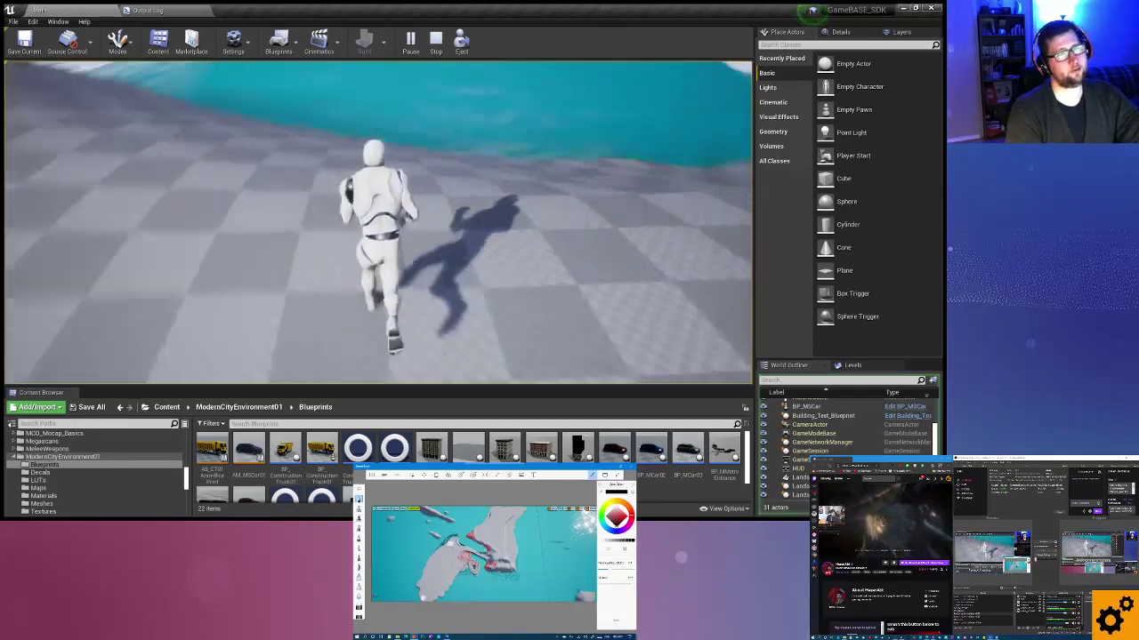
{"action": "key", "text": "w"}
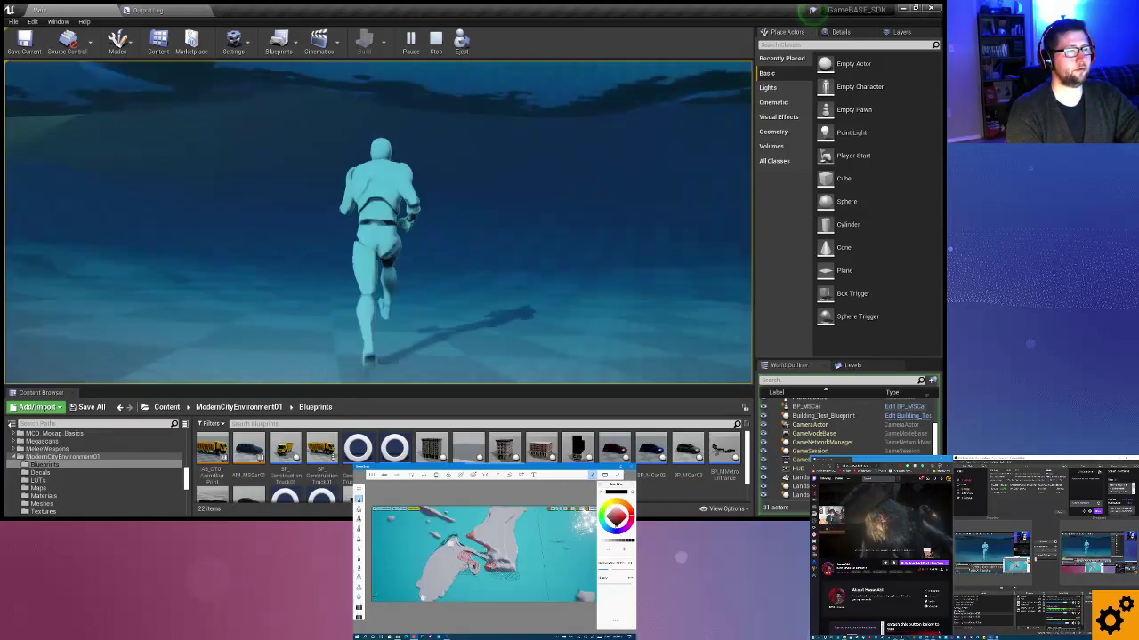
Run the character out of the water up the slope along the ridge, then end the playtest.
{"action": "key", "text": "w"}
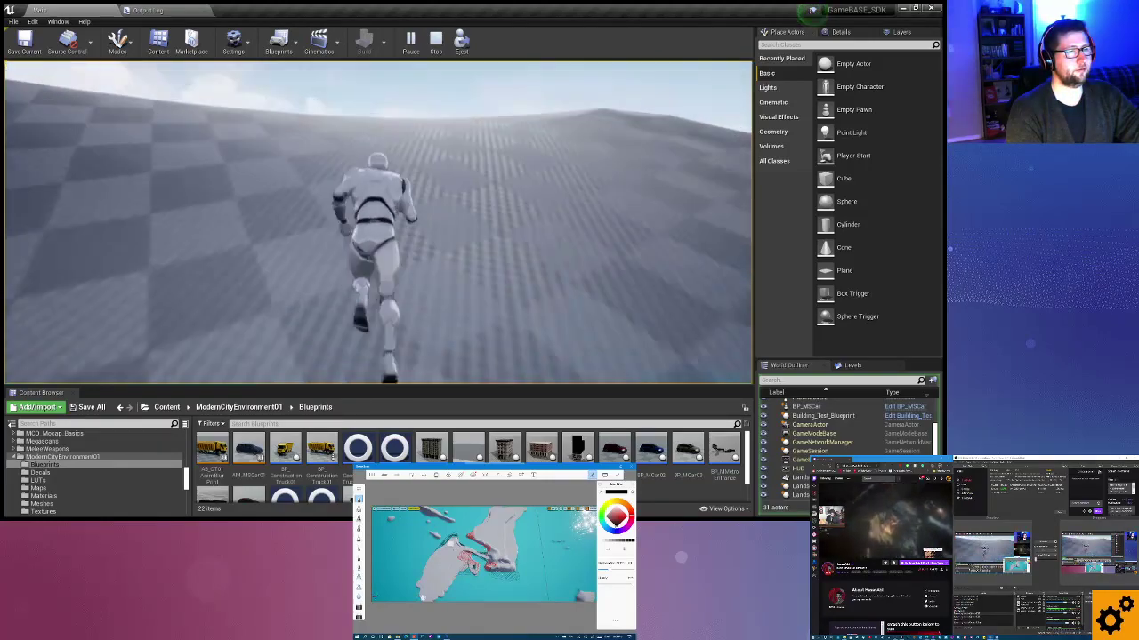
{"action": "key", "text": "w"}
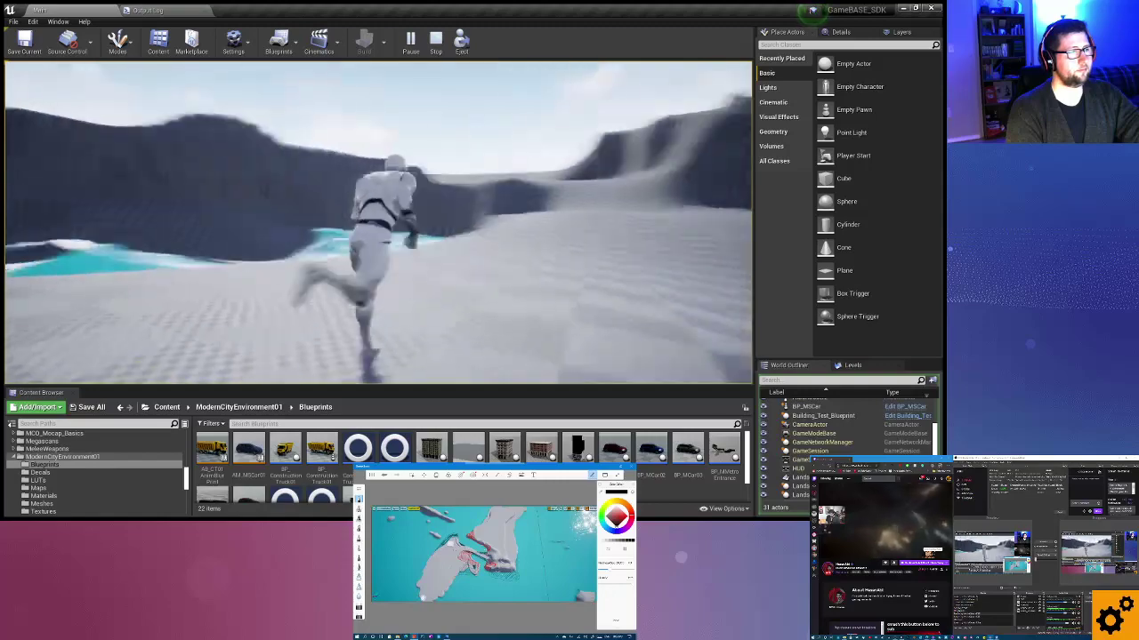
{"action": "key", "text": "w"}
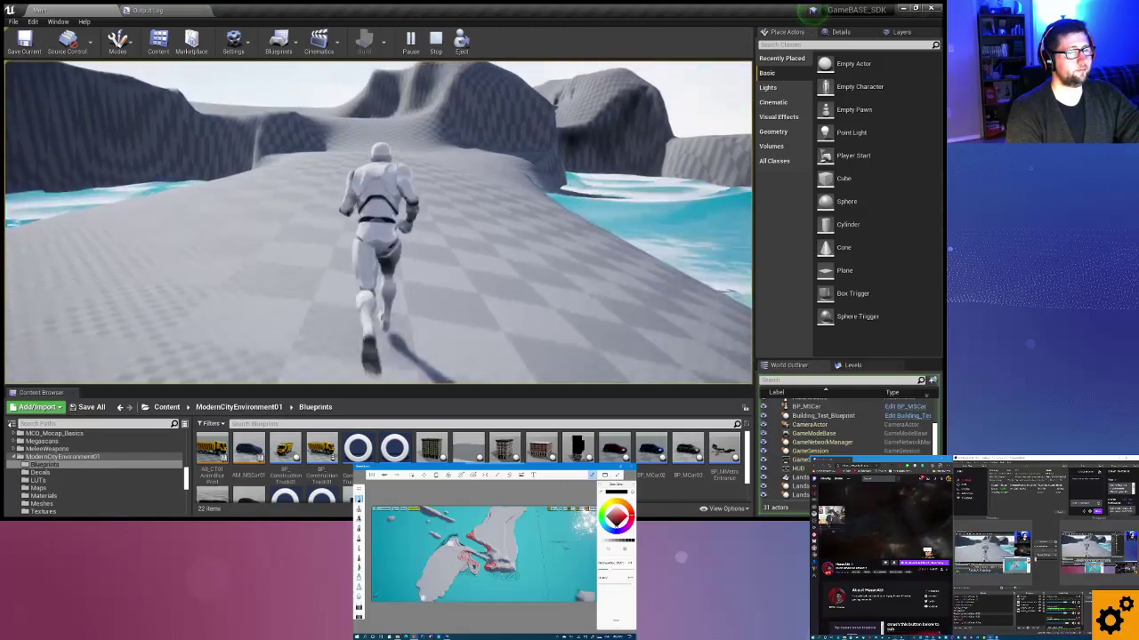
{"action": "key", "text": "w"}
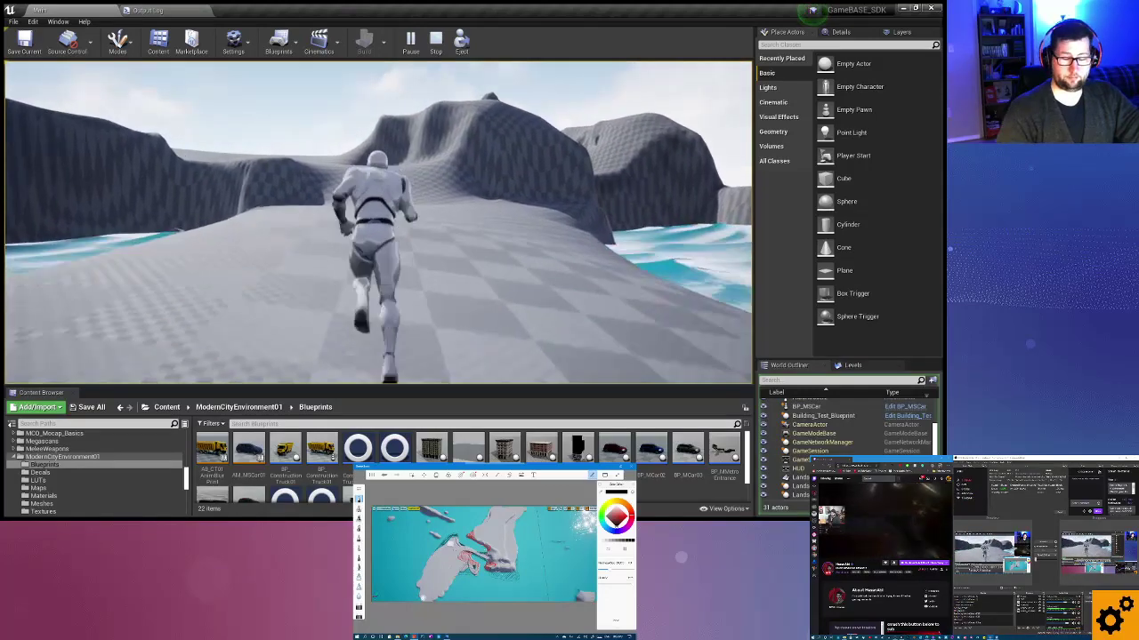
{"action": "key", "text": "w"}
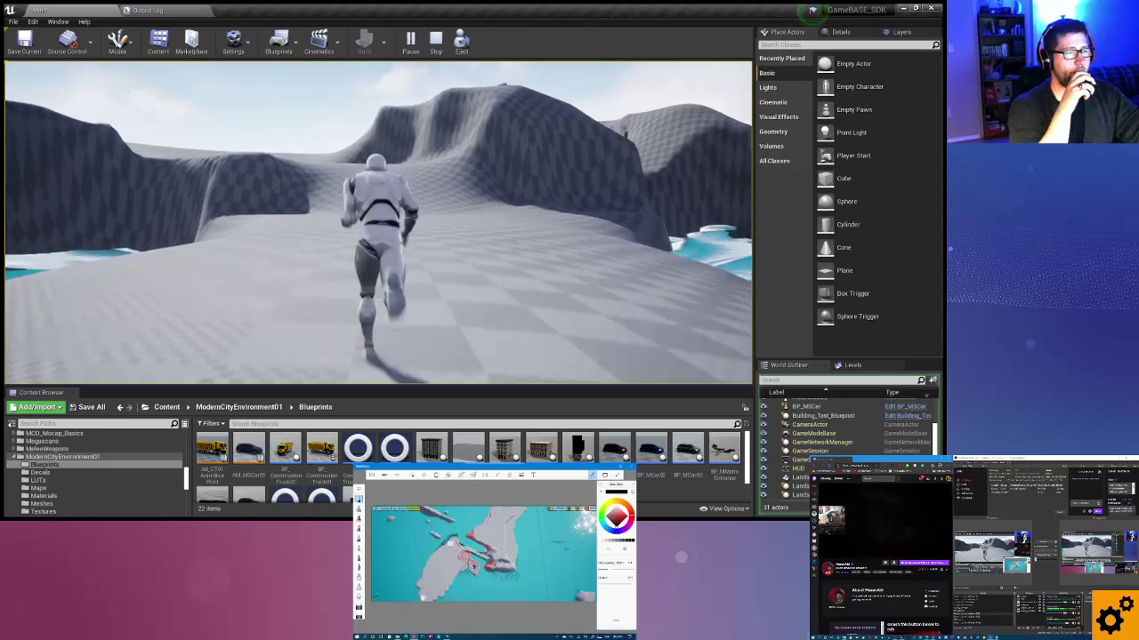
{"action": "key", "text": "w"}
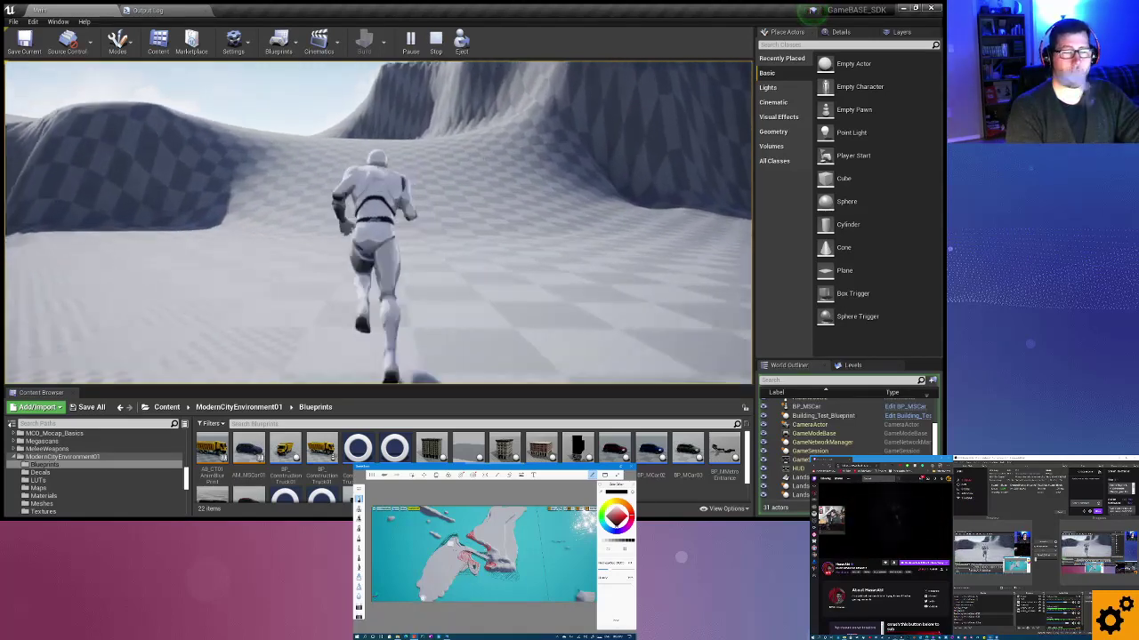
{"action": "key", "text": "w"}
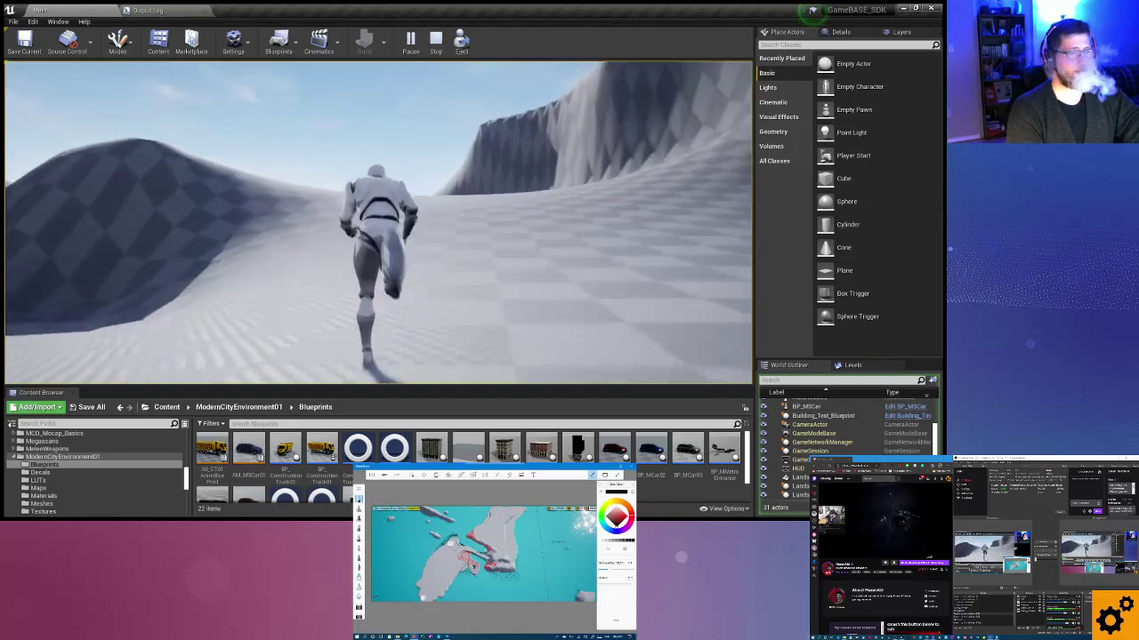
{"action": "key", "text": "w"}
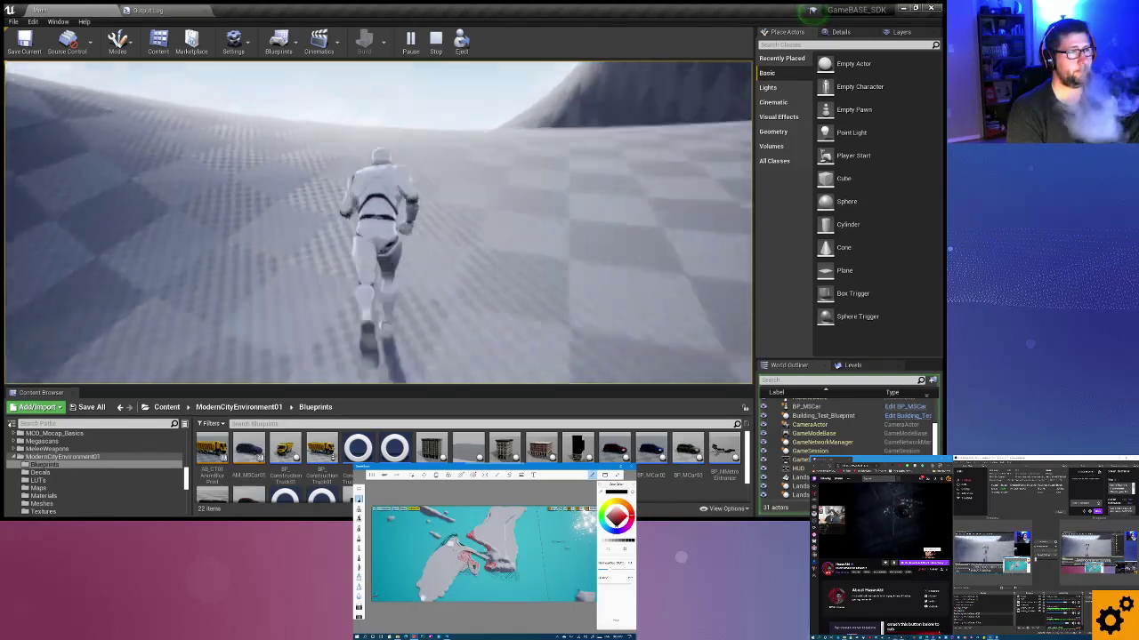
{"action": "key", "text": "w"}
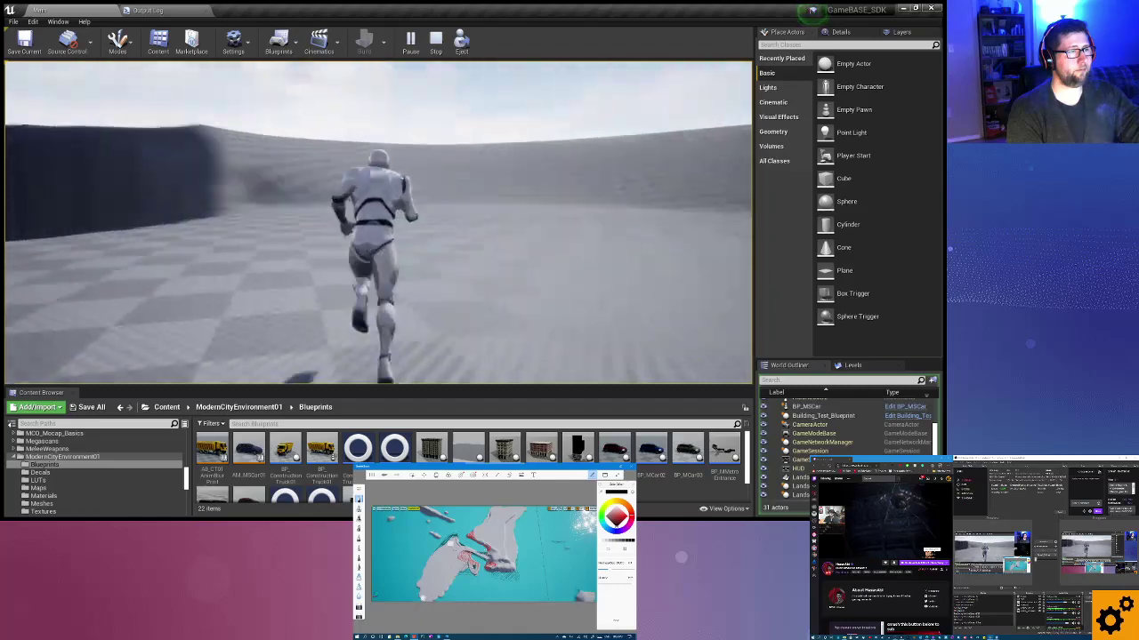
{"action": "key", "text": "w"}
{"action": "key", "text": "w"}
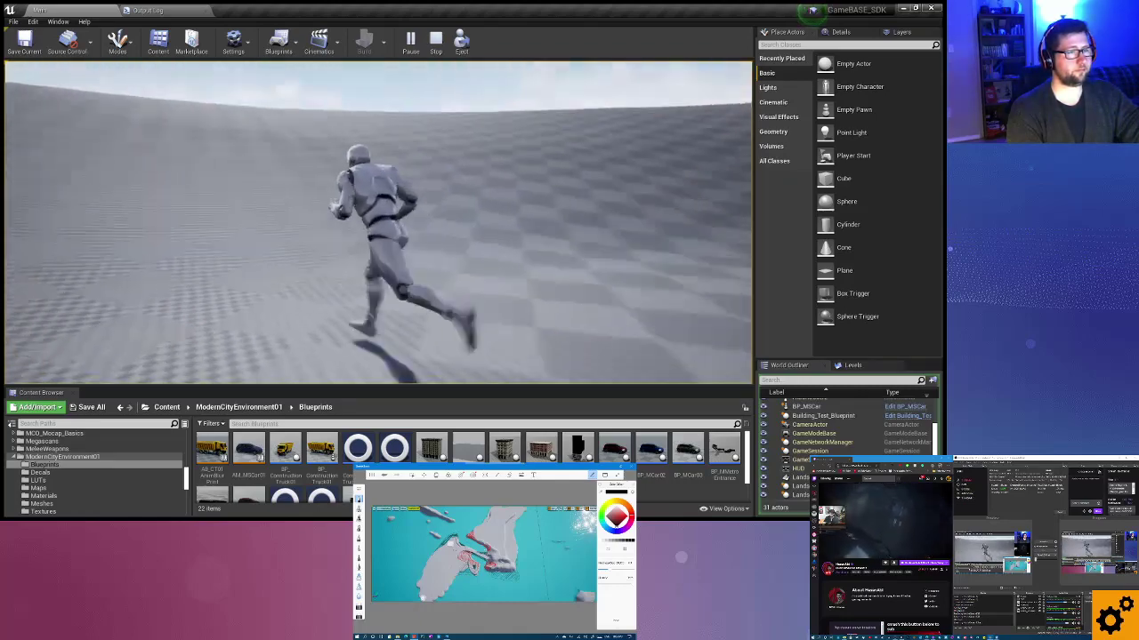
{"action": "key", "text": "w"}
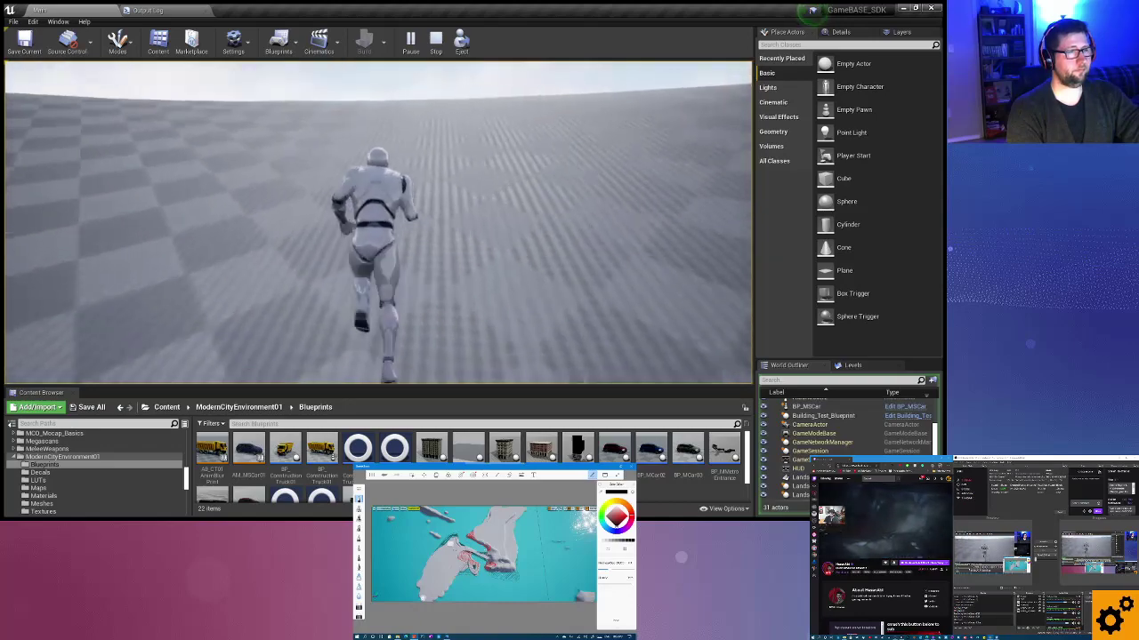
{"action": "key", "text": "w"}
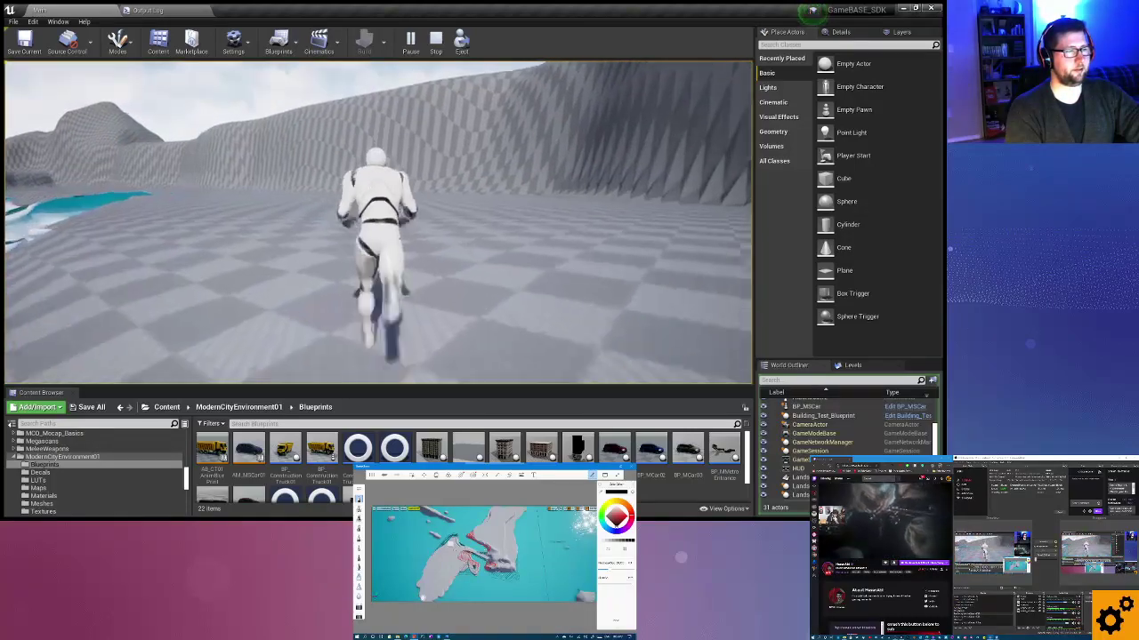
{"action": "key", "text": "Escape"}
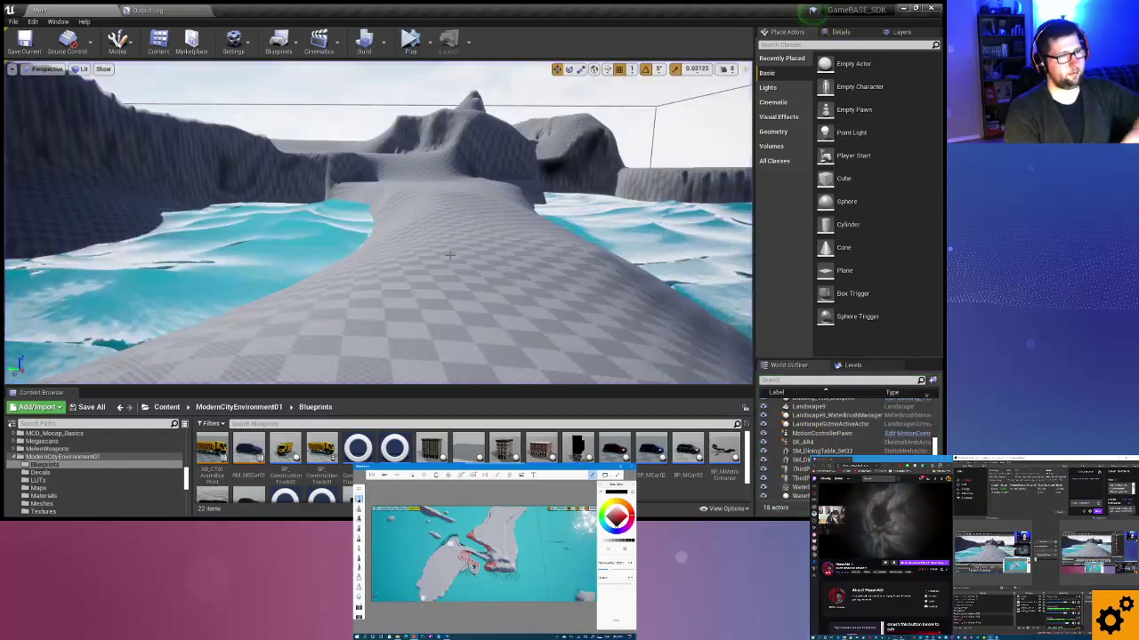
Select the Water Body Lake and drag one edge spline point left along the shore.
{"action": "mouse_move", "coordinate": [363, 297]}
{"action": "right_mouse_down"}
{"action": "mouse_move", "coordinate": [374, 347]}
{"action": "mouse_move", "coordinate": [466, 291]}
{"action": "right_mouse_up"}
{"action": "left_click", "coordinate": [467, 292]}
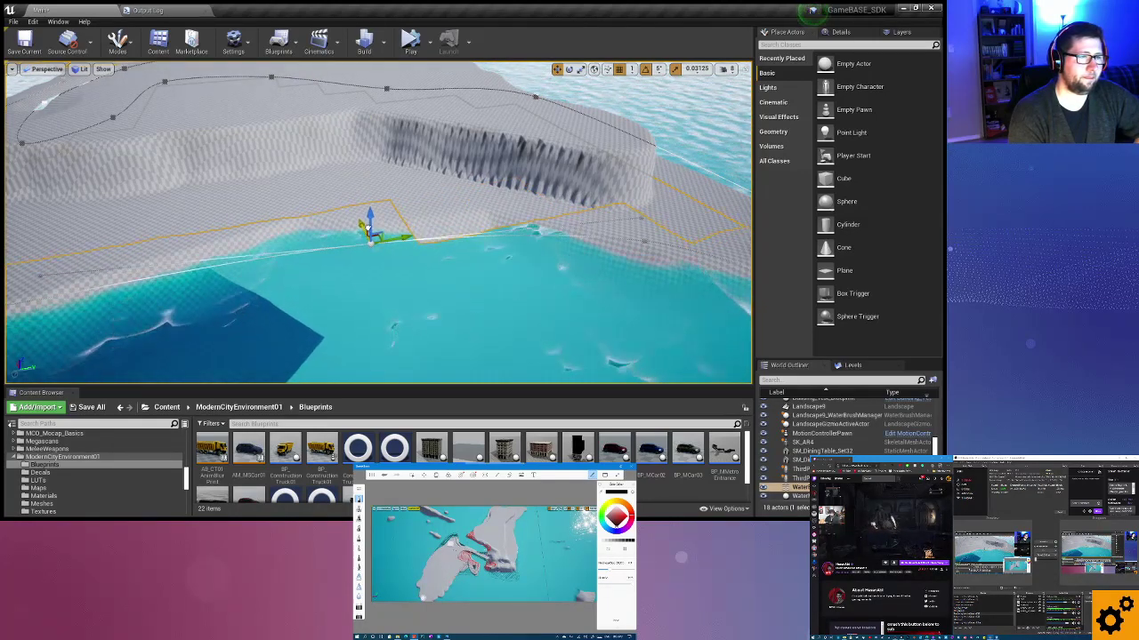
{"action": "right_click_drag", "start_coordinate": [466, 291], "coordinate": [466, 290]}
{"action": "right_click_drag", "start_coordinate": [211, 180], "coordinate": [211, 180]}
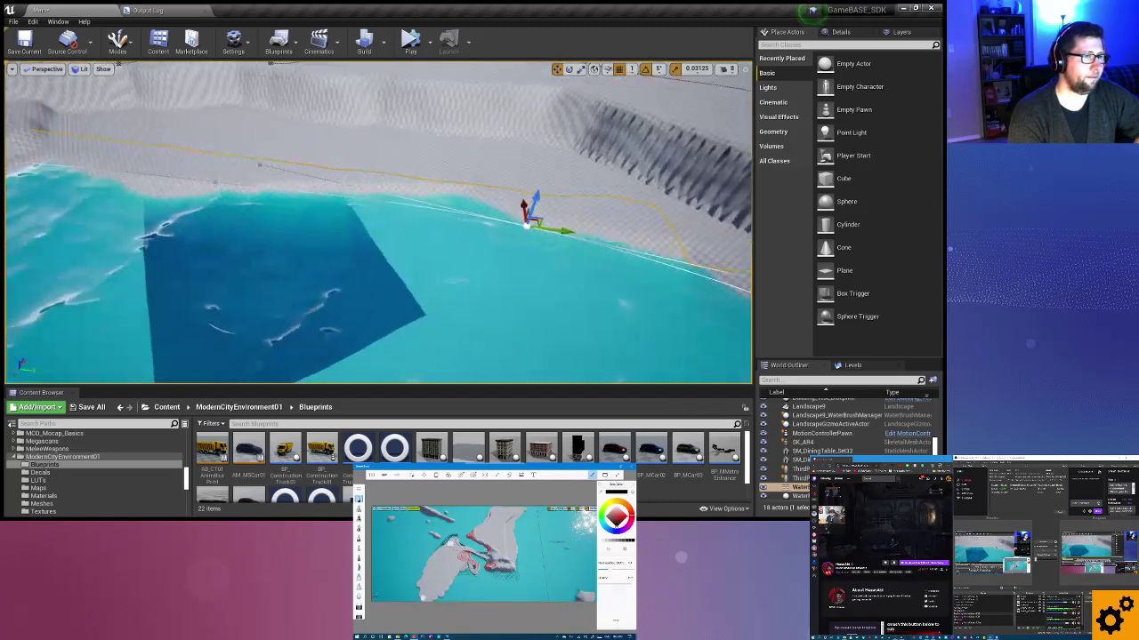
{"action": "left_click", "coordinate": [211, 179]}
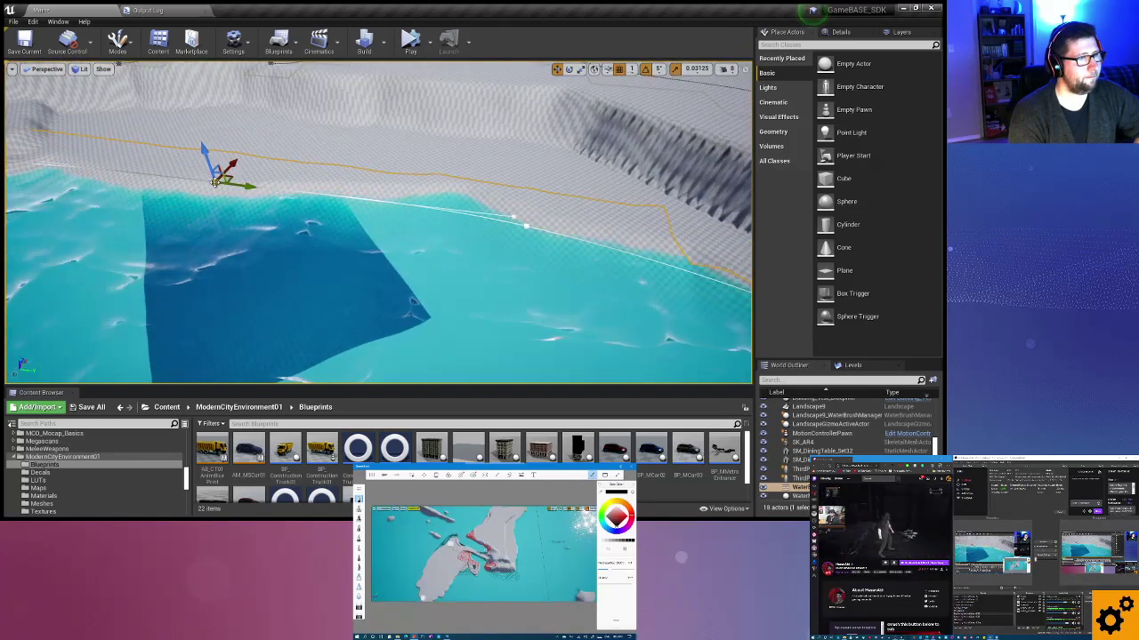
{"action": "left_click_drag", "start_coordinate": [249, 186], "coordinate": [181, 167]}
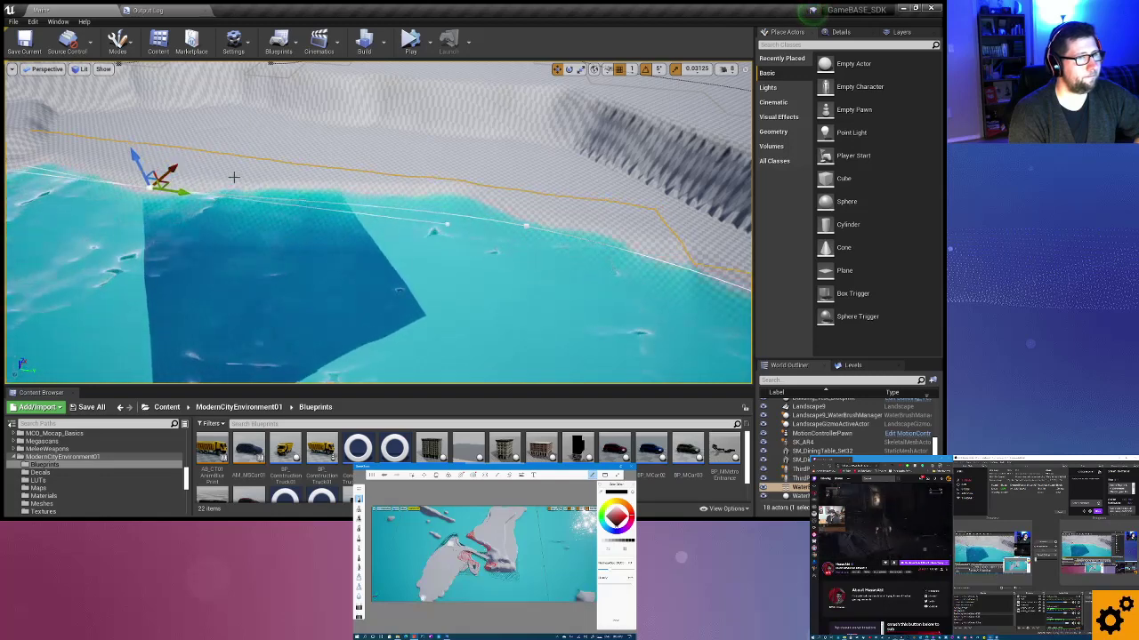
Pull two more lake spline points leftward so the outline follows the basin edge.
{"action": "left_click", "coordinate": [529, 224]}
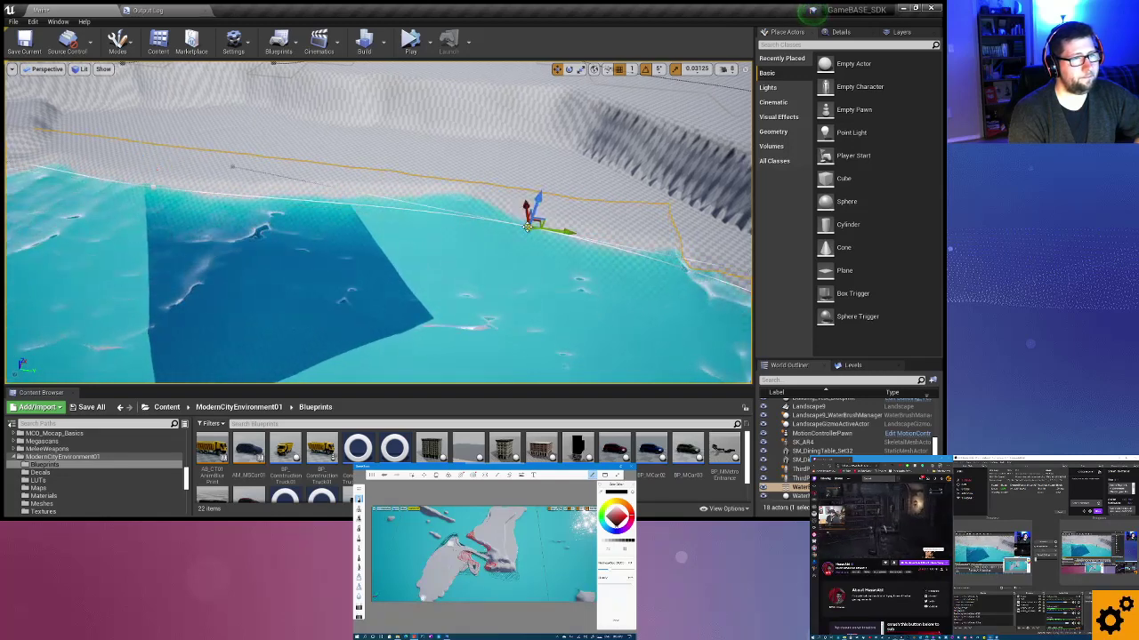
{"action": "mouse_move", "coordinate": [511, 222]}
{"action": "left_mouse_down"}
{"action": "mouse_move", "coordinate": [456, 196]}
{"action": "mouse_move", "coordinate": [460, 177]}
{"action": "left_mouse_up"}
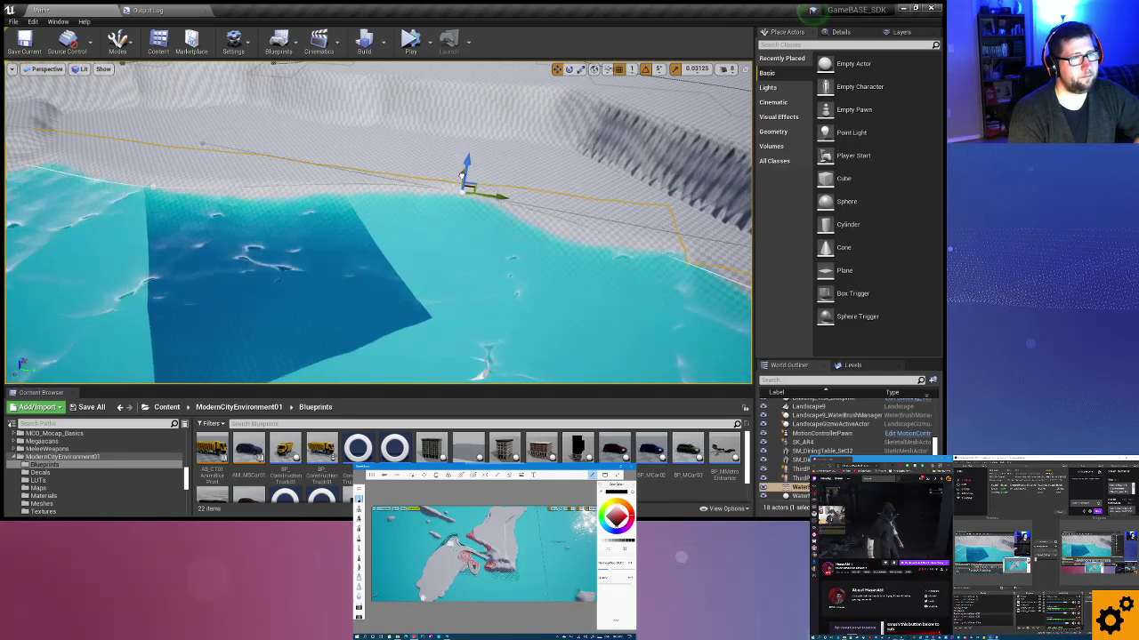
{"action": "right_click_drag", "start_coordinate": [461, 176], "coordinate": [534, 182]}
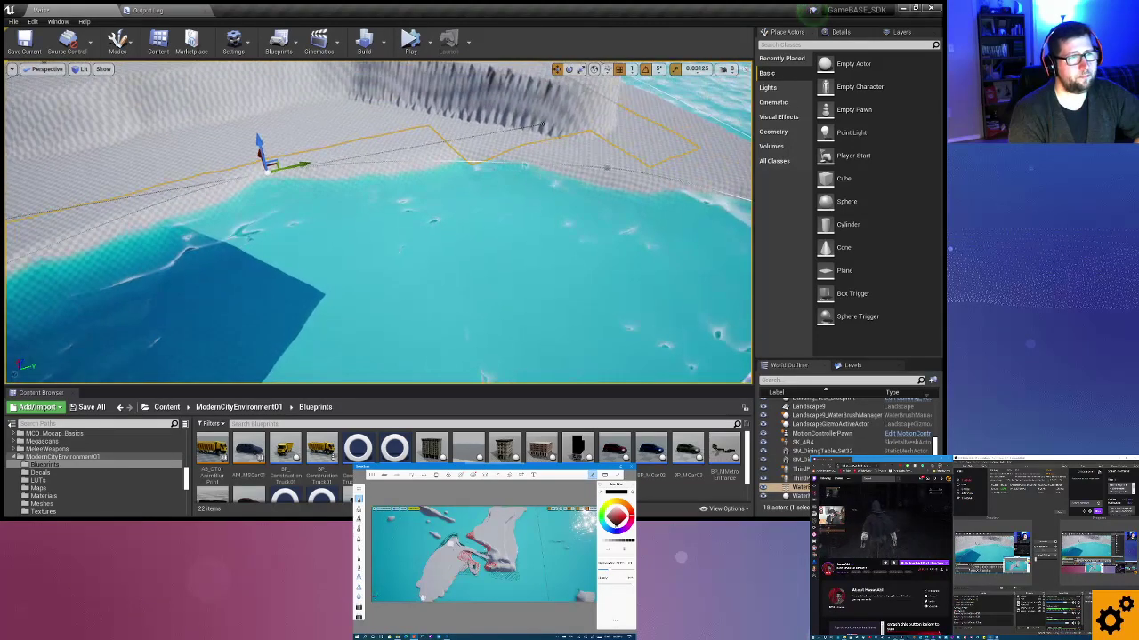
{"action": "left_click", "coordinate": [467, 166]}
{"action": "left_click_drag", "start_coordinate": [587, 156], "coordinate": [452, 150]}
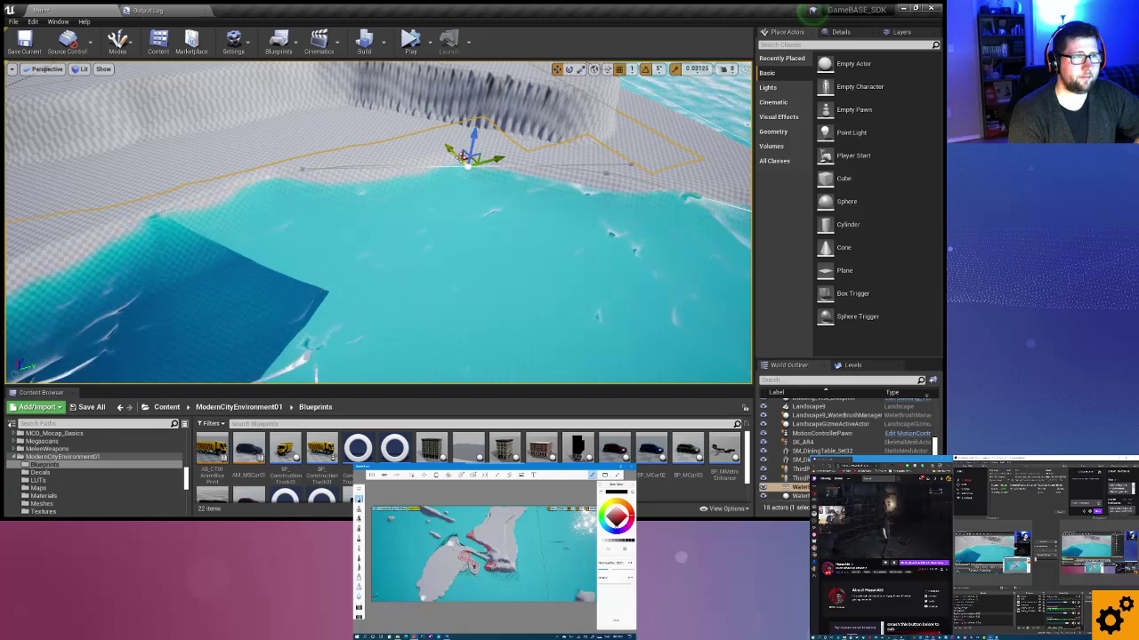
Orbit around the lake to inspect the reshaped shoreline from several angles.
{"action": "right_click_drag", "start_coordinate": [452, 150], "coordinate": [443, 140]}
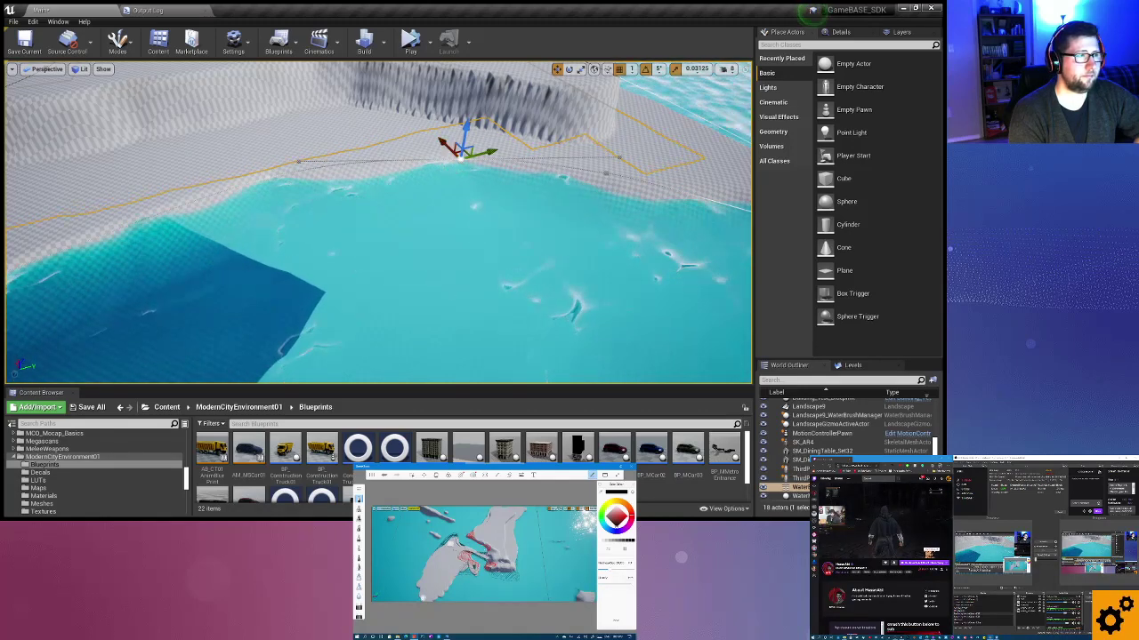
{"action": "right_click_drag", "start_coordinate": [443, 141], "coordinate": [386, 142]}
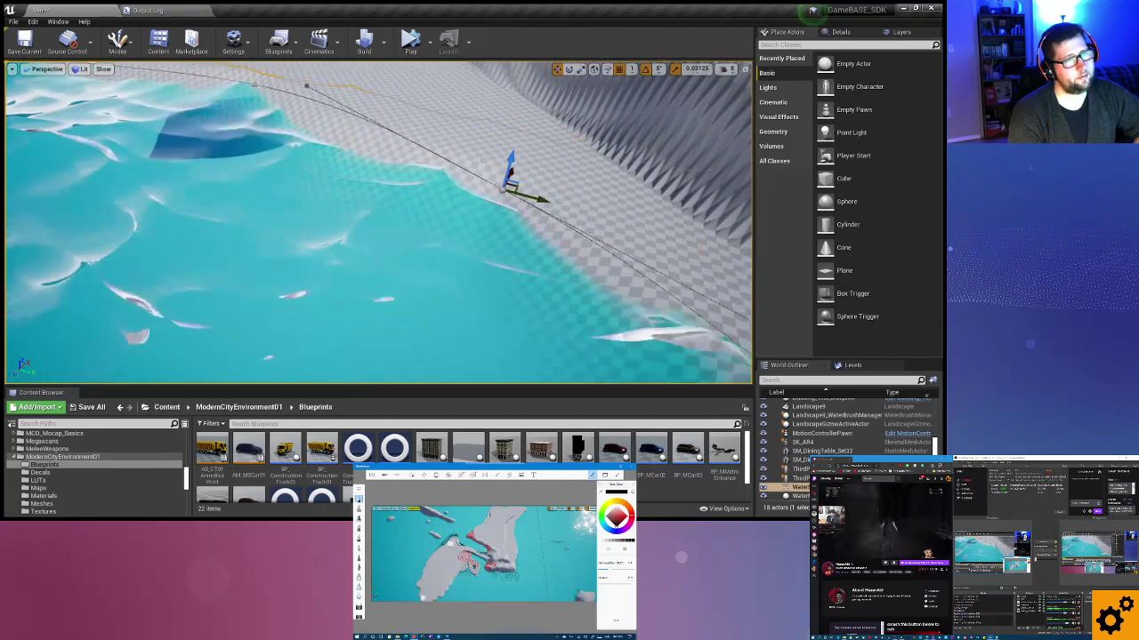
{"action": "right_click_drag", "start_coordinate": [386, 142], "coordinate": [386, 143]}
{"action": "right_click_drag", "start_coordinate": [451, 204], "coordinate": [452, 203]}
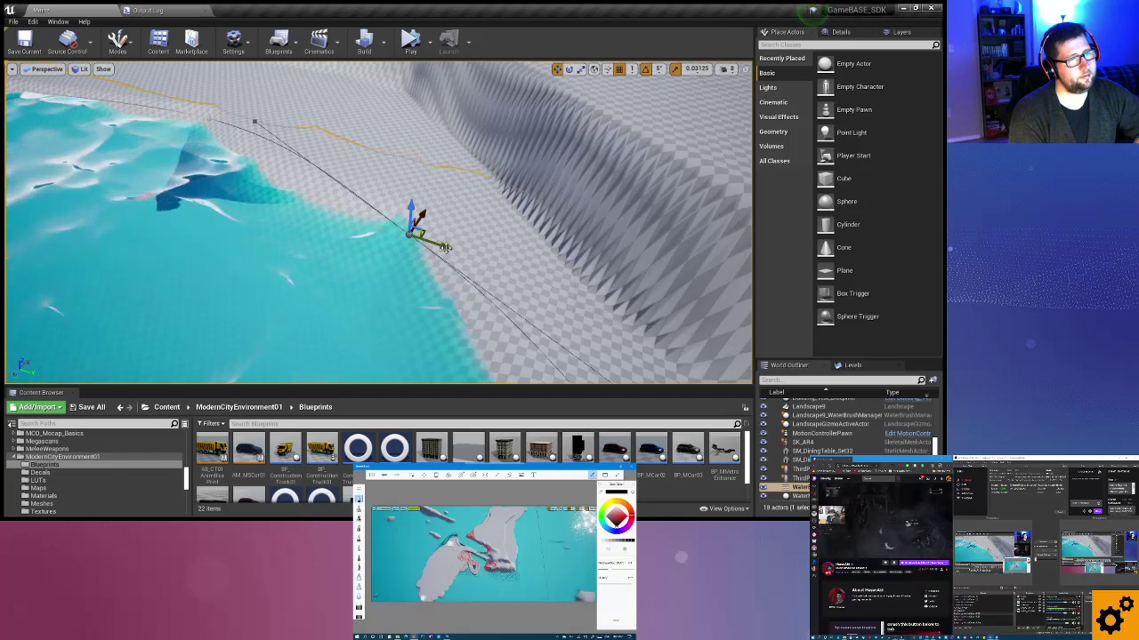
{"action": "right_click_drag", "start_coordinate": [378, 222], "coordinate": [378, 222]}
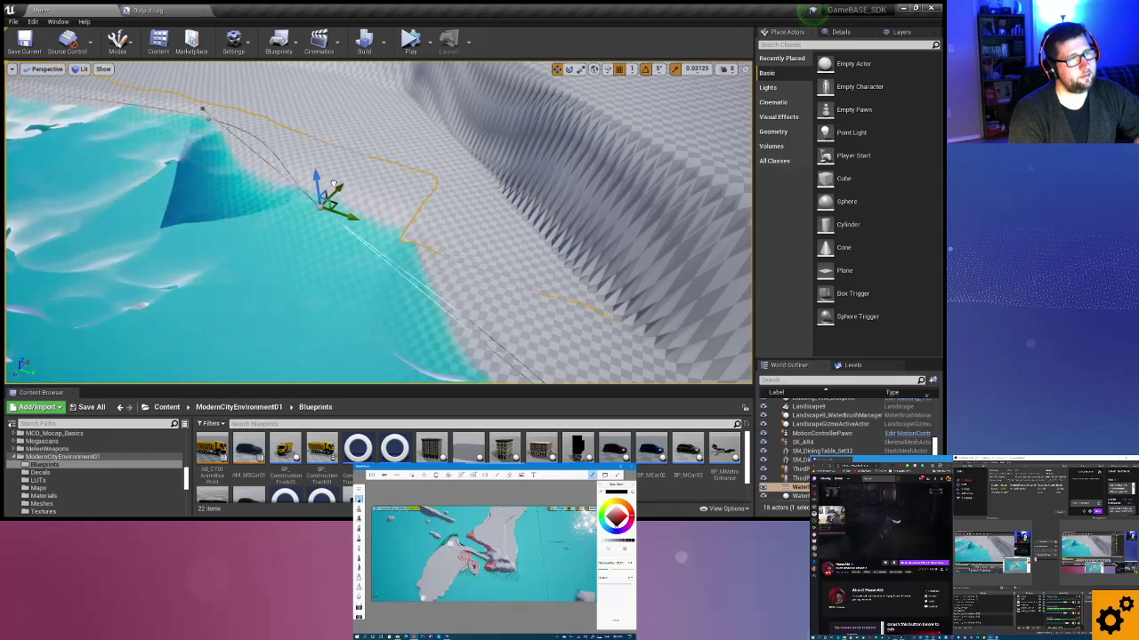
{"action": "right_click_drag", "start_coordinate": [335, 184], "coordinate": [289, 208]}
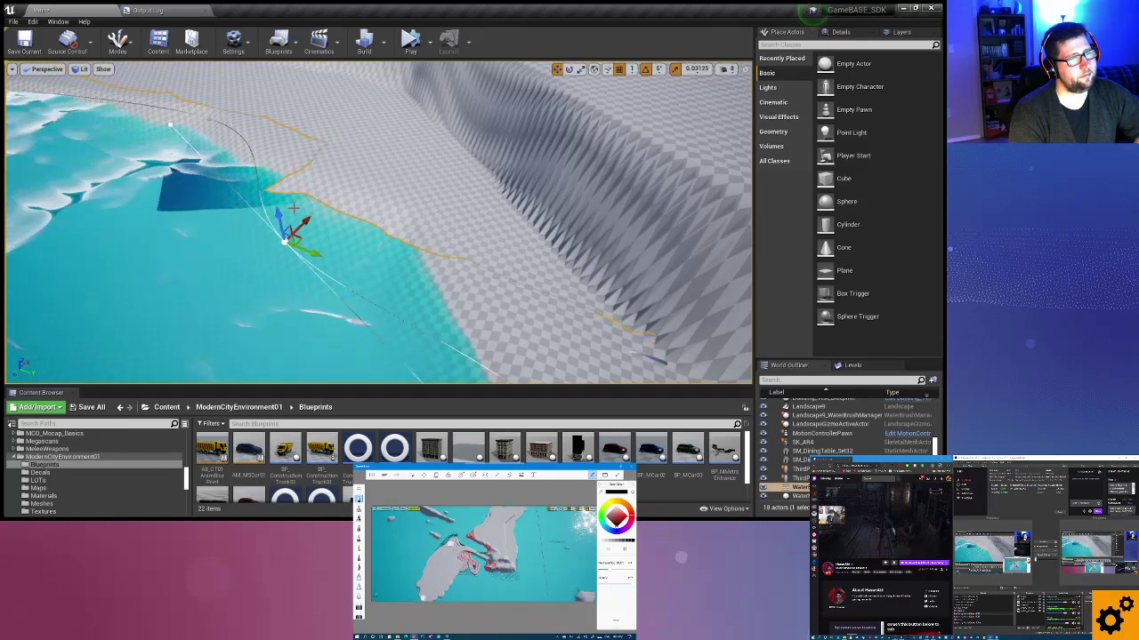
{"action": "mouse_move", "coordinate": [293, 208]}
{"action": "right_mouse_down"}
{"action": "mouse_move", "coordinate": [364, 205]}
{"action": "mouse_move", "coordinate": [333, 206]}
{"action": "mouse_move", "coordinate": [350, 245]}
{"action": "right_mouse_up"}
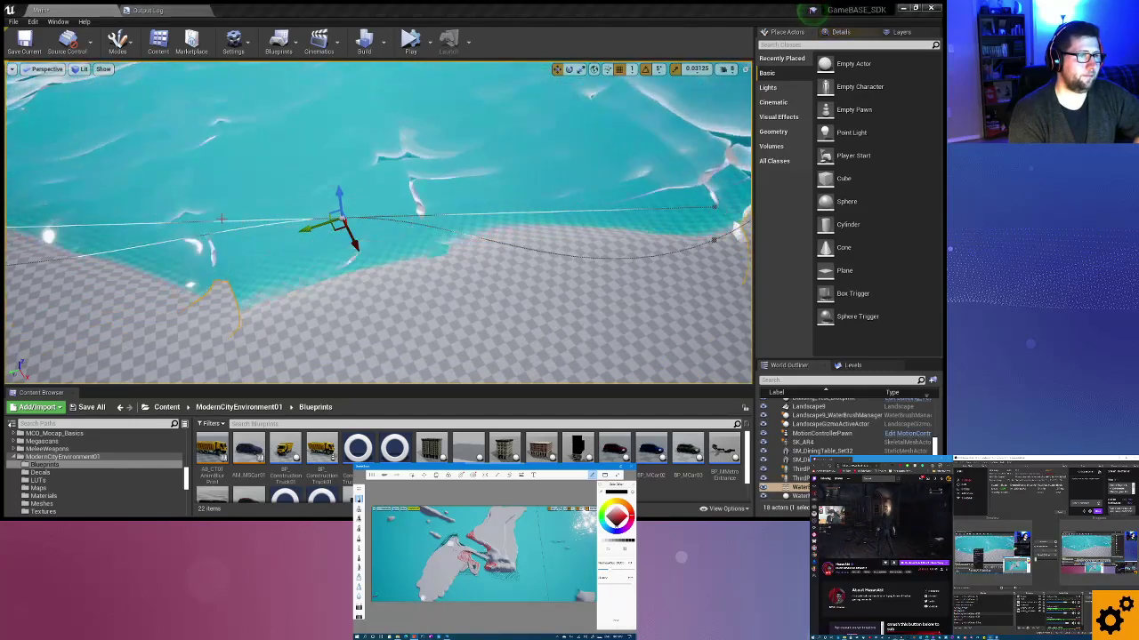
Drag a distant spline point outward and another sideways to curve the water along the bank.
{"action": "right_click_drag", "start_coordinate": [221, 219], "coordinate": [169, 270]}
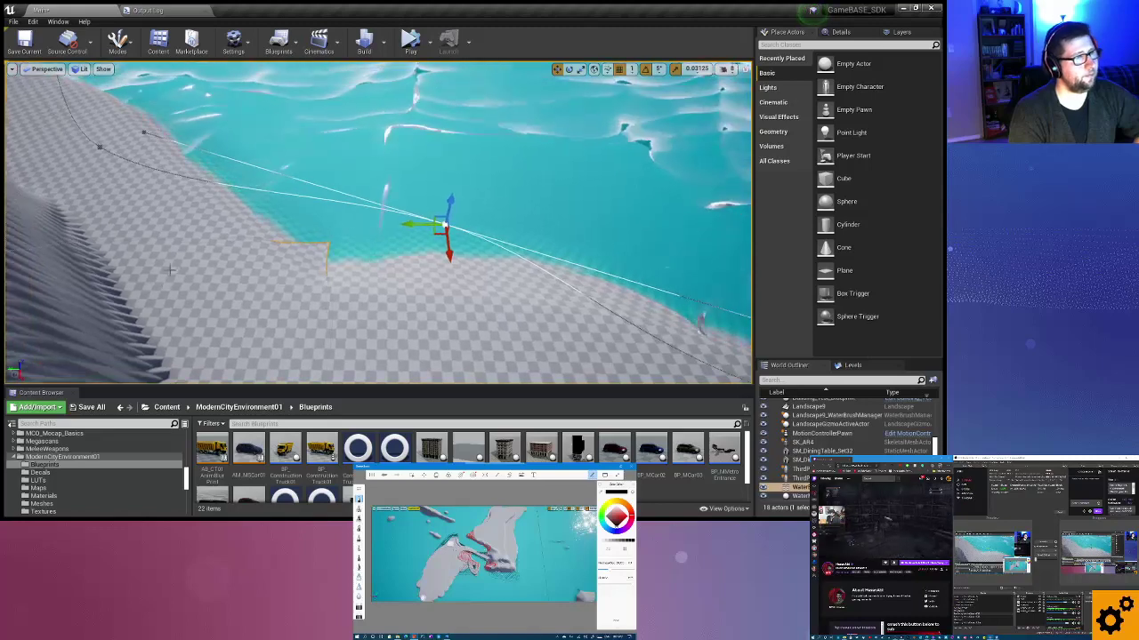
{"action": "left_click", "coordinate": [91, 146]}
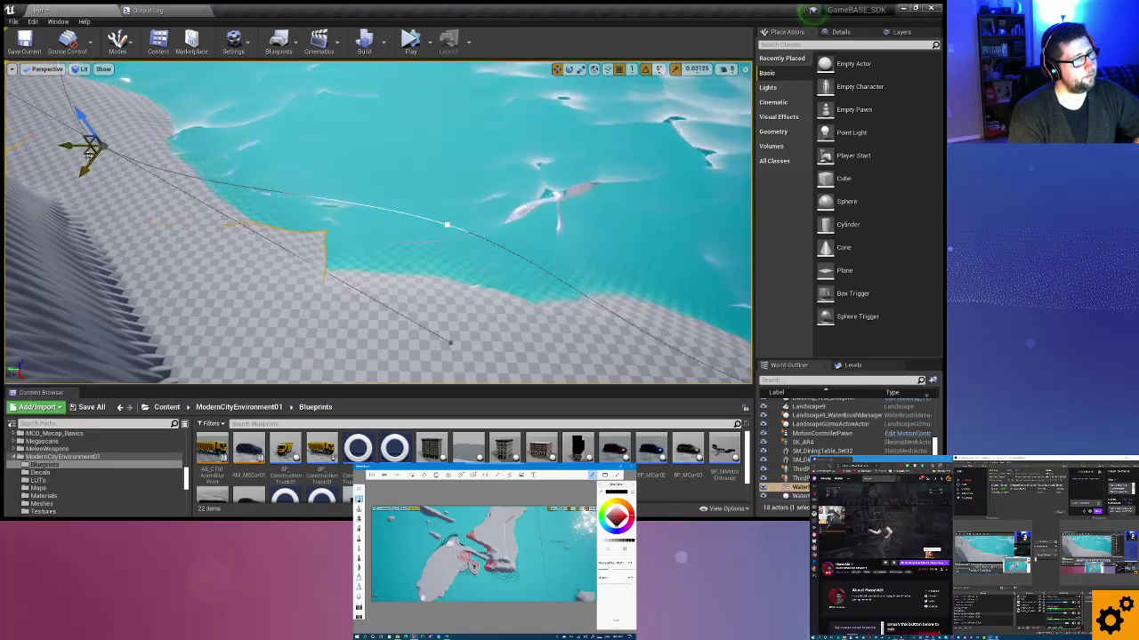
{"action": "left_click_drag", "start_coordinate": [89, 153], "coordinate": [128, 131]}
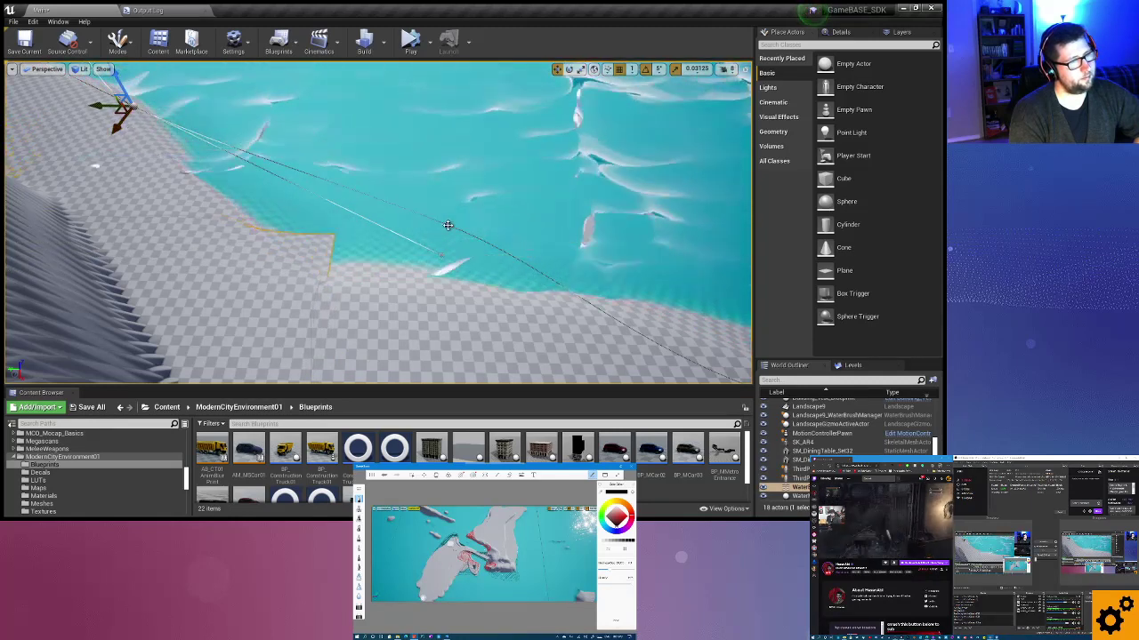
{"action": "left_click", "coordinate": [449, 227]}
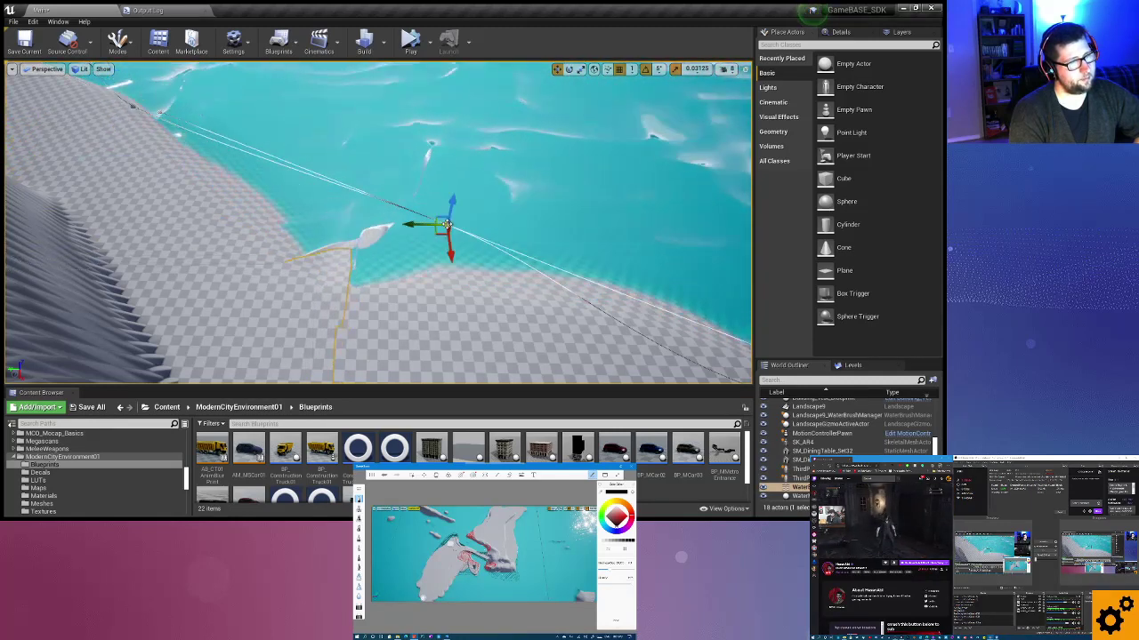
{"action": "mouse_move", "coordinate": [411, 220]}
{"action": "left_mouse_down"}
{"action": "mouse_move", "coordinate": [290, 213]}
{"action": "mouse_move", "coordinate": [283, 274]}
{"action": "left_mouse_up"}
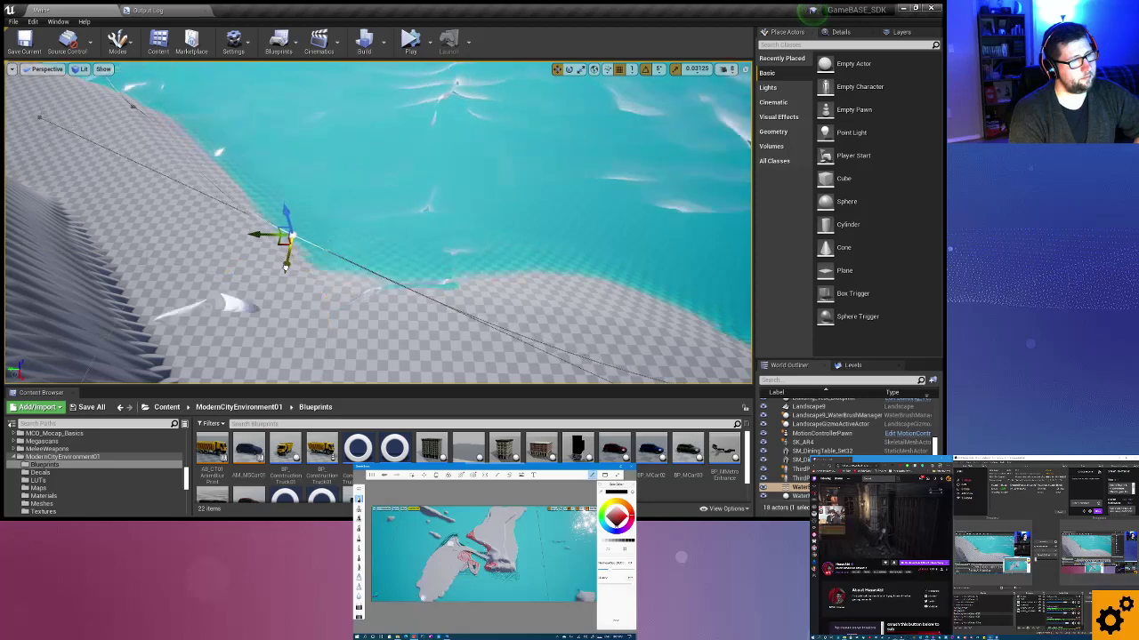
{"action": "mouse_move", "coordinate": [283, 274]}
{"action": "right_mouse_down"}
{"action": "mouse_move", "coordinate": [420, 314]}
{"action": "mouse_move", "coordinate": [396, 276]}
{"action": "right_mouse_up"}
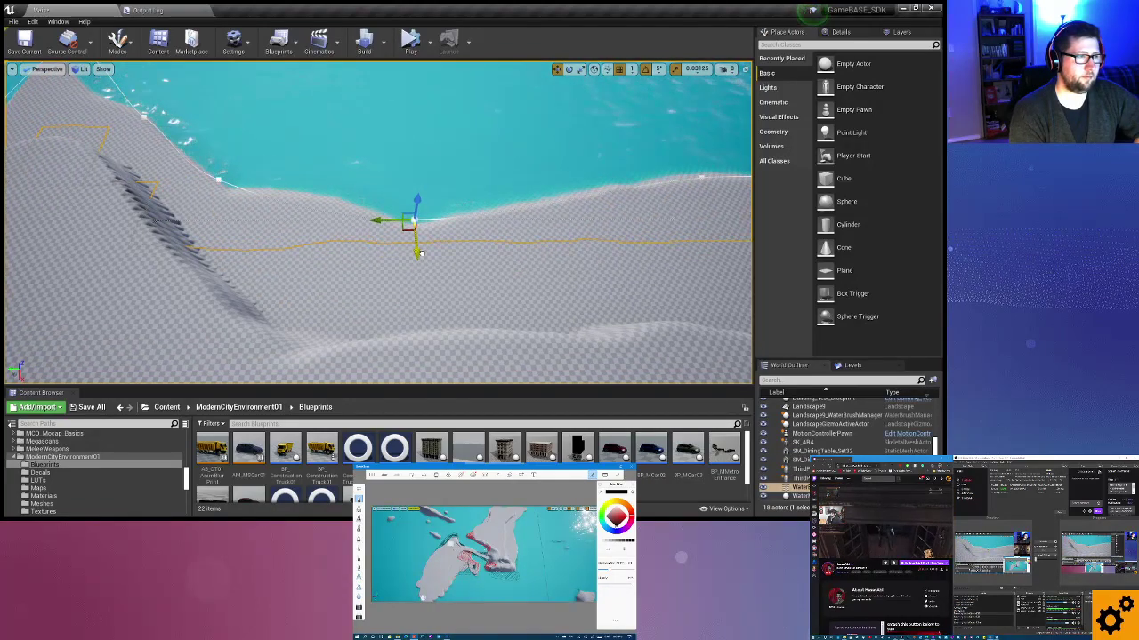
{"action": "right_click_drag", "start_coordinate": [356, 298], "coordinate": [572, 297]}
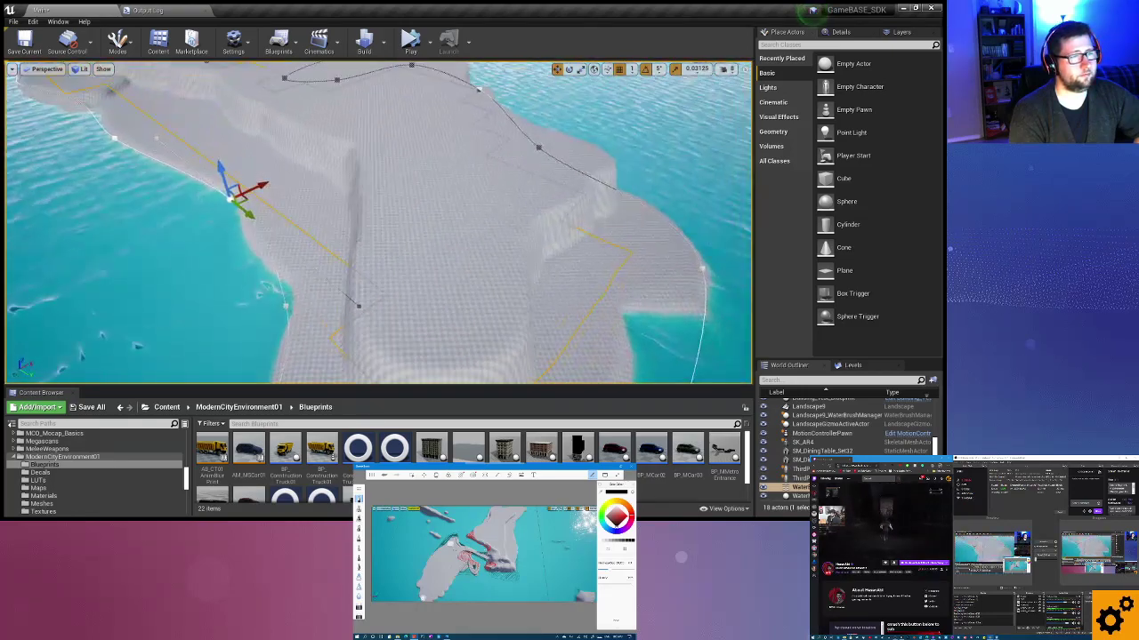
{"action": "mouse_move", "coordinate": [572, 297]}
{"action": "right_mouse_down"}
{"action": "mouse_move", "coordinate": [498, 297]}
{"action": "mouse_move", "coordinate": [569, 297]}
{"action": "right_mouse_up"}
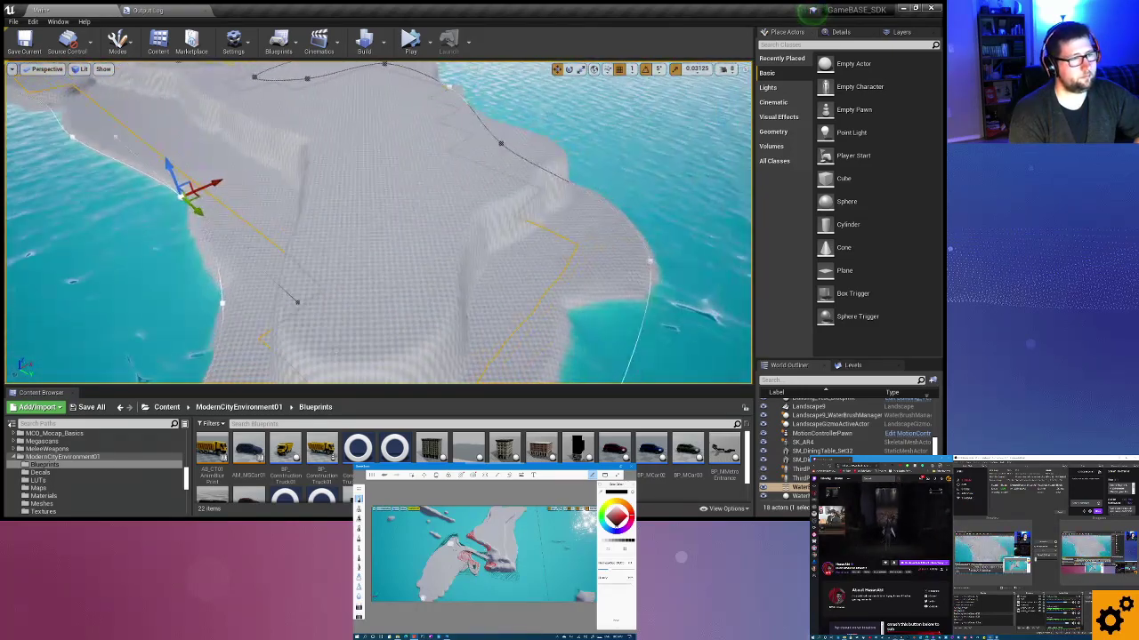
{"action": "right_click_drag", "start_coordinate": [395, 304], "coordinate": [338, 329]}
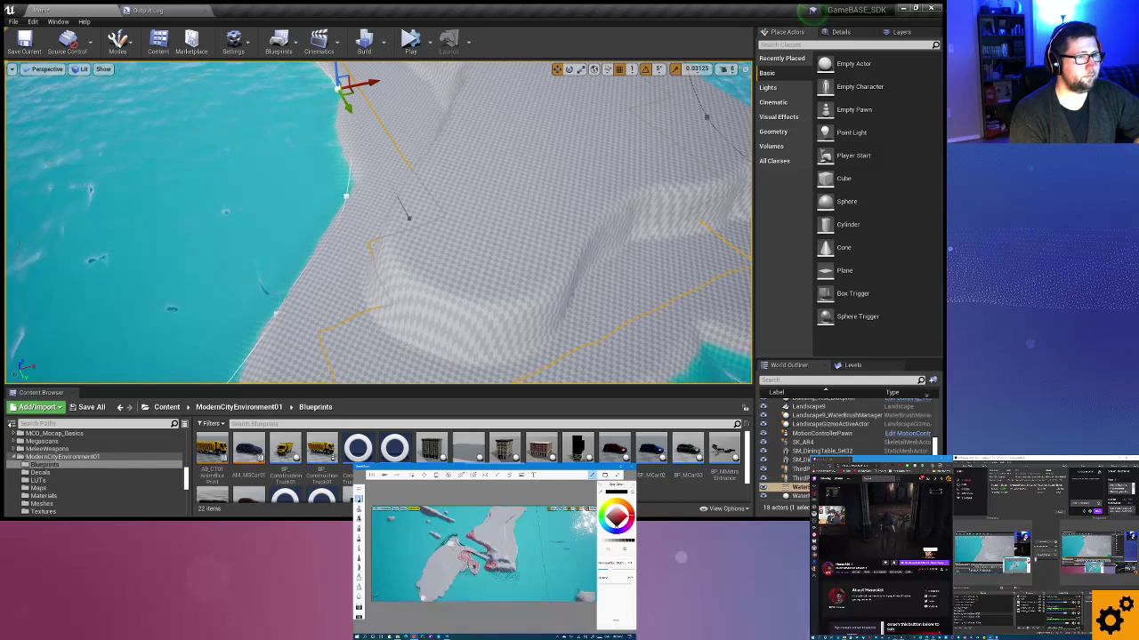
{"action": "right_click_drag", "start_coordinate": [378, 222], "coordinate": [462, 222]}
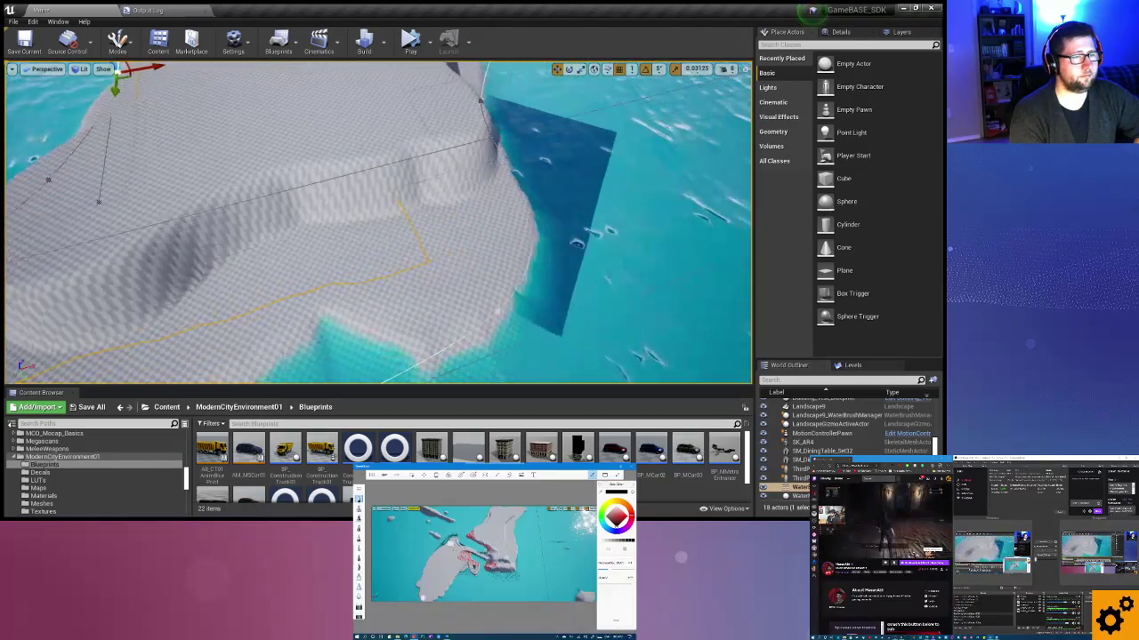
{"action": "right_click_drag", "start_coordinate": [396, 309], "coordinate": [391, 309]}
{"action": "mouse_move", "coordinate": [390, 309]}
{"action": "right_mouse_down"}
{"action": "mouse_move", "coordinate": [462, 302]}
{"action": "mouse_move", "coordinate": [551, 329]}
{"action": "right_mouse_up"}
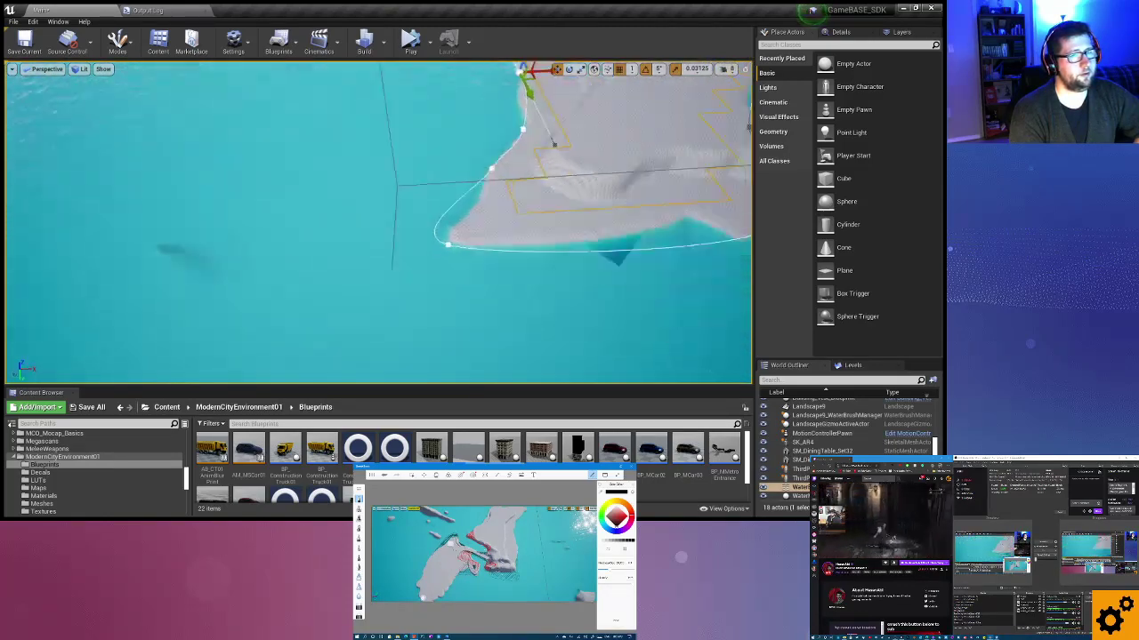
{"action": "left_click", "coordinate": [392, 233]}
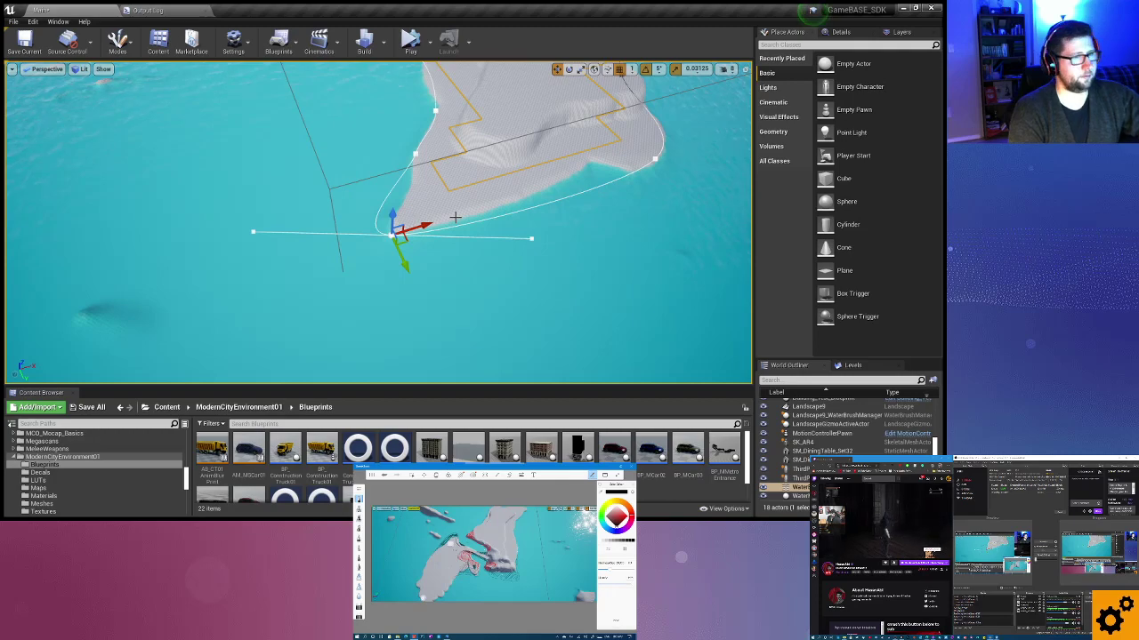
{"action": "key", "text": "Escape"}
{"action": "mouse_move", "coordinate": [455, 217]}
{"action": "right_mouse_down"}
{"action": "mouse_move", "coordinate": [452, 200]}
{"action": "mouse_move", "coordinate": [503, 210]}
{"action": "mouse_move", "coordinate": [489, 218]}
{"action": "right_mouse_up"}
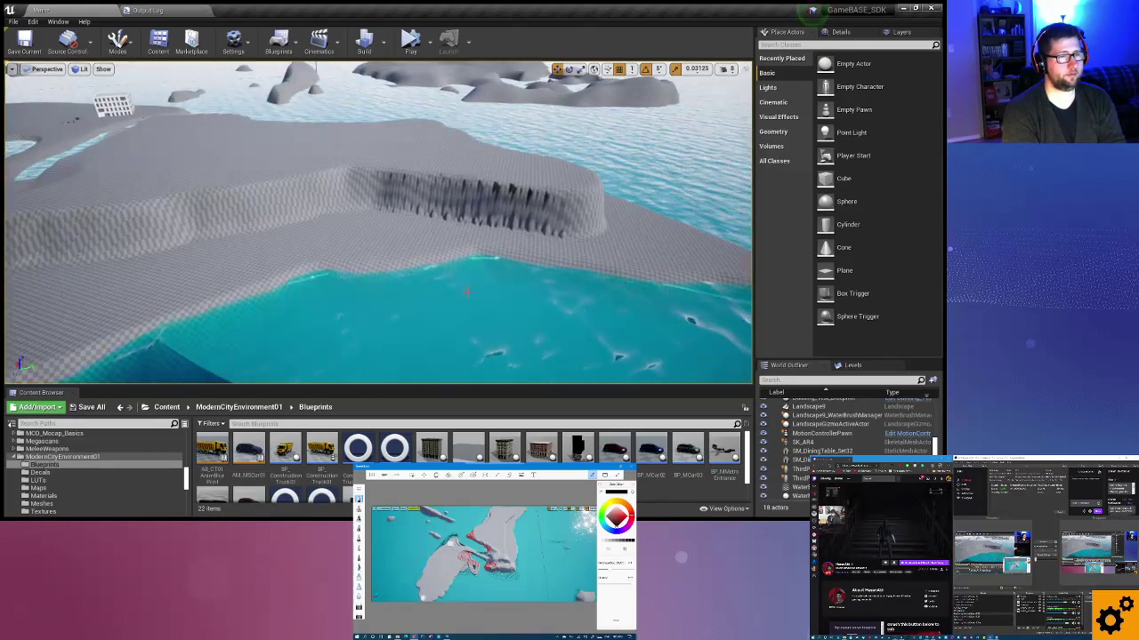
Orbit the view across the island toward the ridge and distant islands.
{"action": "right_click_drag", "start_coordinate": [474, 295], "coordinate": [499, 283]}
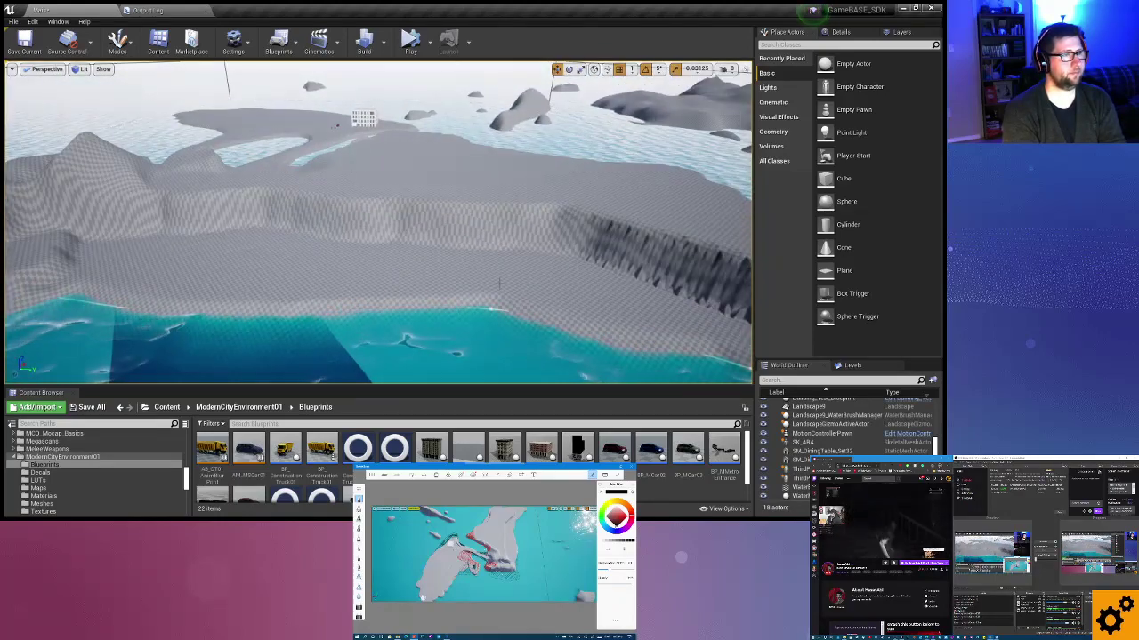
{"action": "right_click_drag", "start_coordinate": [499, 282], "coordinate": [494, 285]}
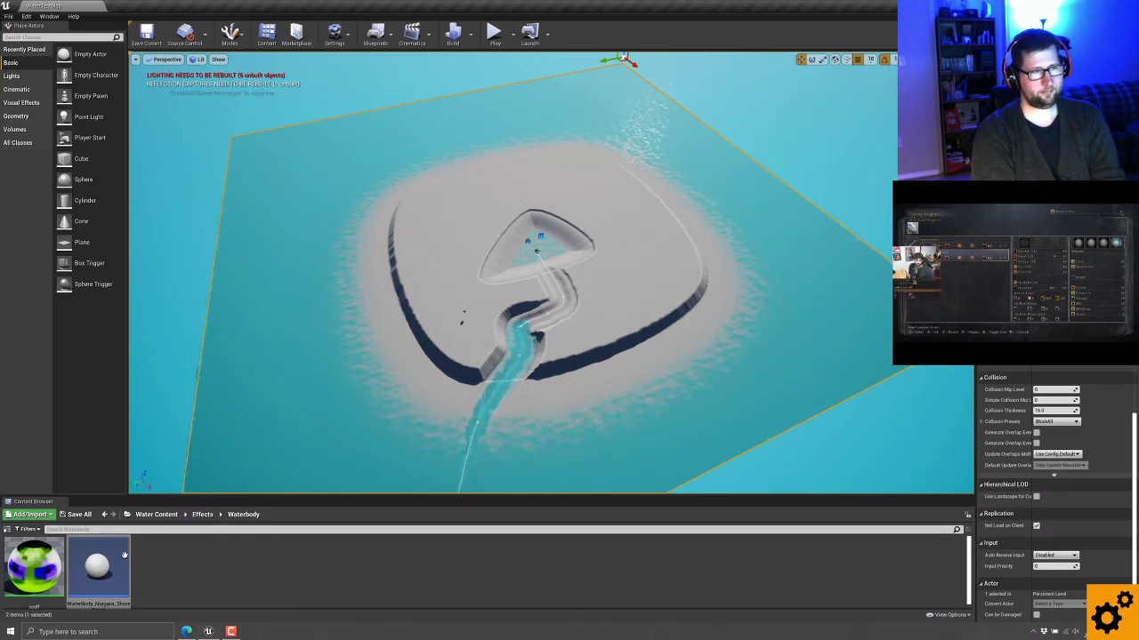
{"action": "double_click", "coordinate": [125, 555]}
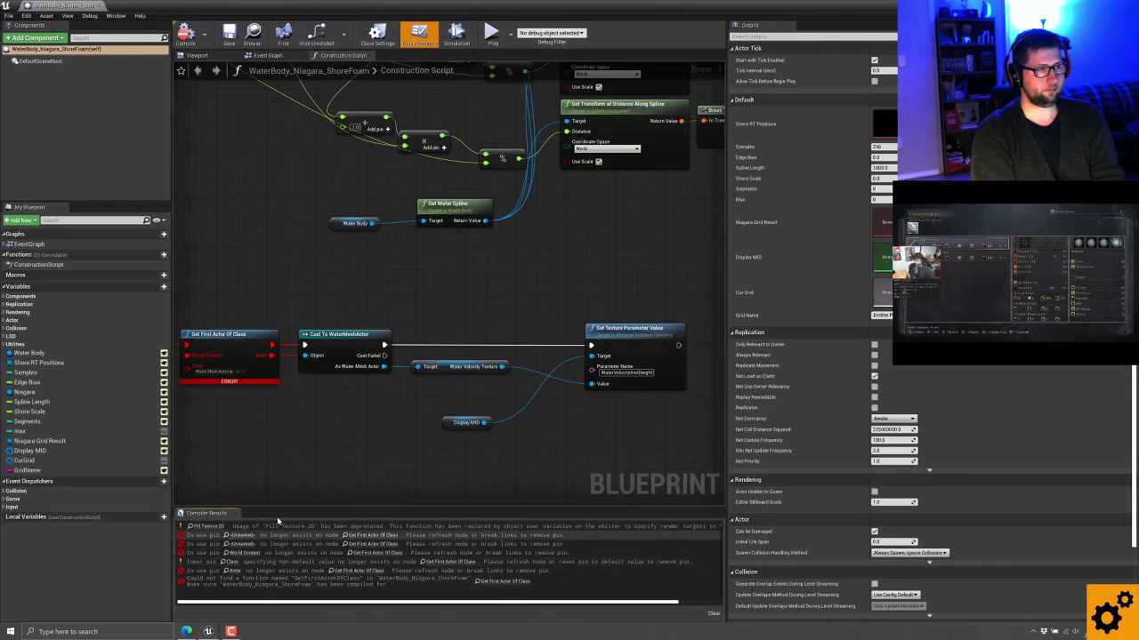
{"action": "left_click", "coordinate": [100, 7]}
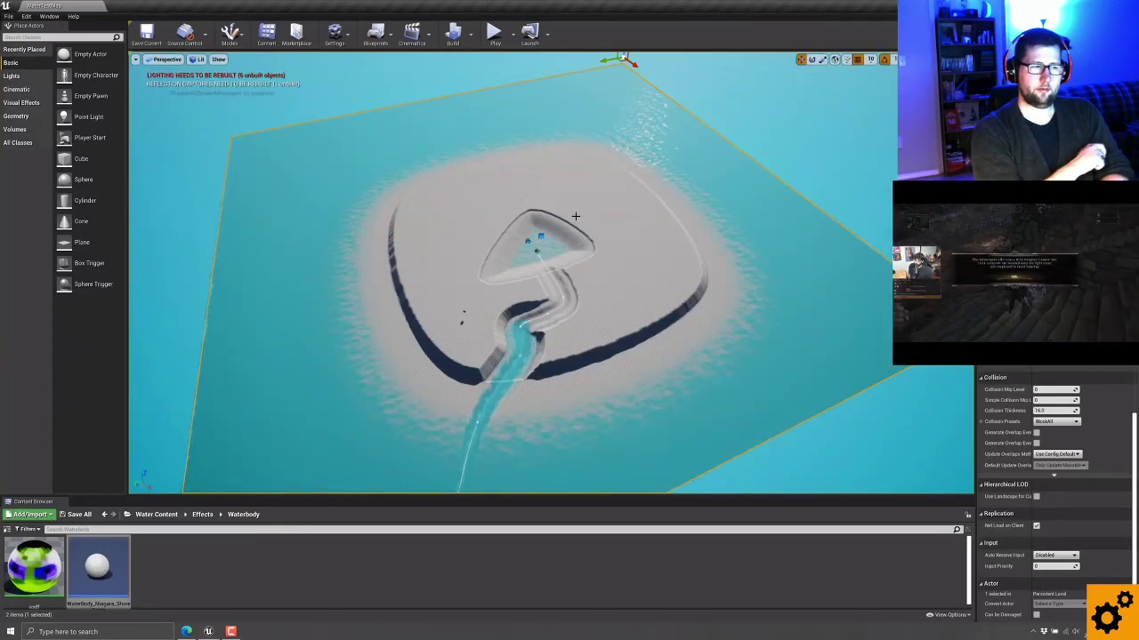
{"action": "scroll", "coordinate": [575, 217], "scroll_direction": "up", "scroll_amount": 2}
{"action": "scroll", "coordinate": [574, 216], "scroll_direction": "up", "scroll_amount": 2}
{"action": "scroll", "coordinate": [574, 216], "scroll_direction": "up", "scroll_amount": 2}
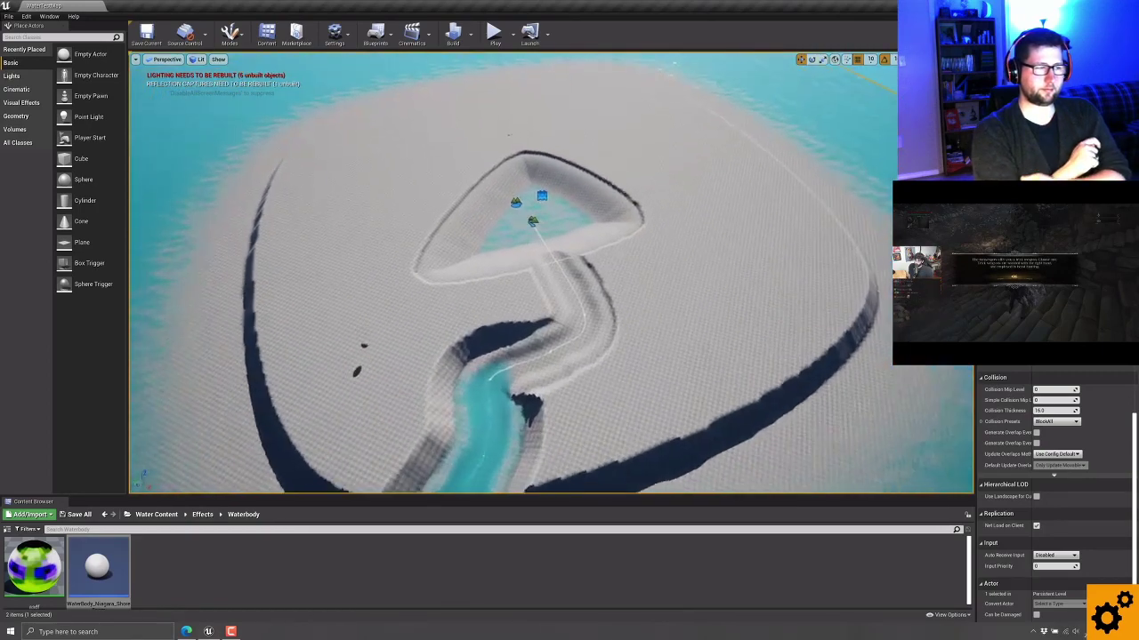
{"action": "scroll", "coordinate": [534, 249], "scroll_direction": "up", "scroll_amount": 2}
{"action": "scroll", "coordinate": [534, 249], "scroll_direction": "up", "scroll_amount": 2}
{"action": "scroll", "coordinate": [533, 249], "scroll_direction": "up", "scroll_amount": 2}
{"action": "scroll", "coordinate": [534, 249], "scroll_direction": "up", "scroll_amount": 2}
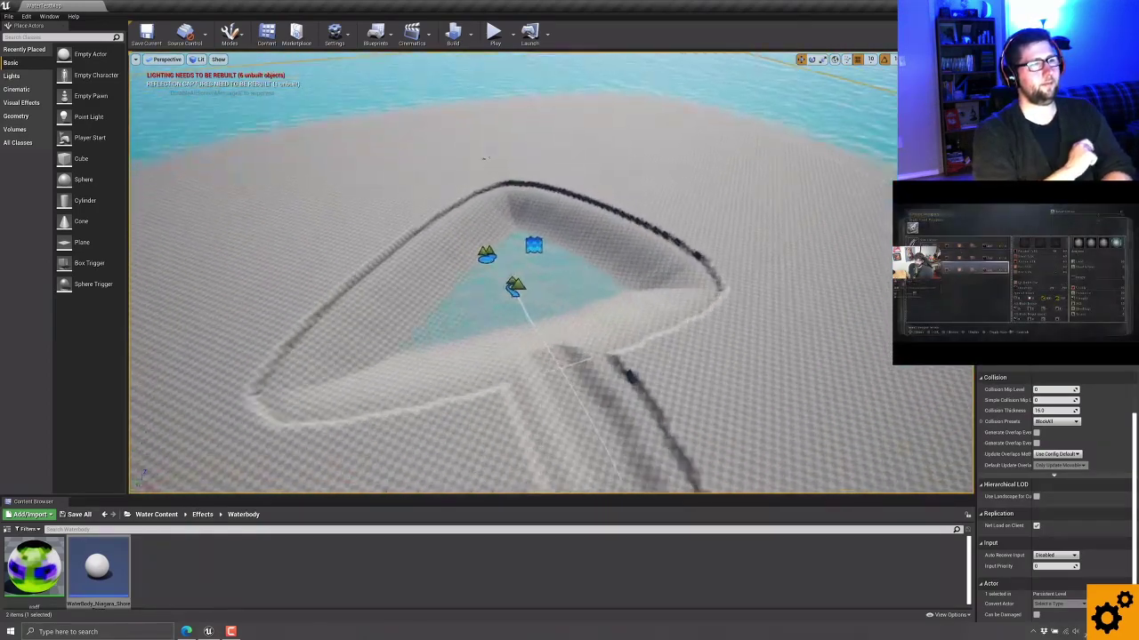
{"action": "scroll", "coordinate": [551, 267], "scroll_direction": "up", "scroll_amount": 2}
{"action": "scroll", "coordinate": [551, 267], "scroll_direction": "up", "scroll_amount": 2}
{"action": "mouse_move", "coordinate": [551, 293]}
{"action": "right_mouse_down"}
{"action": "mouse_move", "coordinate": [552, 222]}
{"action": "mouse_move", "coordinate": [498, 285]}
{"action": "right_mouse_up"}
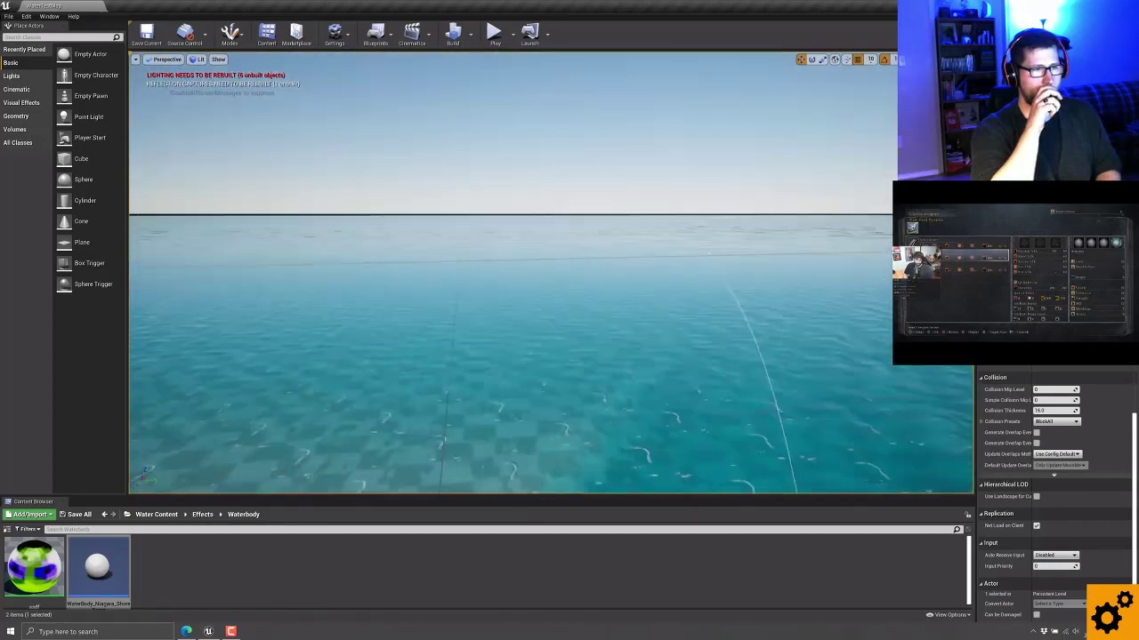
{"action": "right_click_drag", "start_coordinate": [628, 253], "coordinate": [597, 274]}
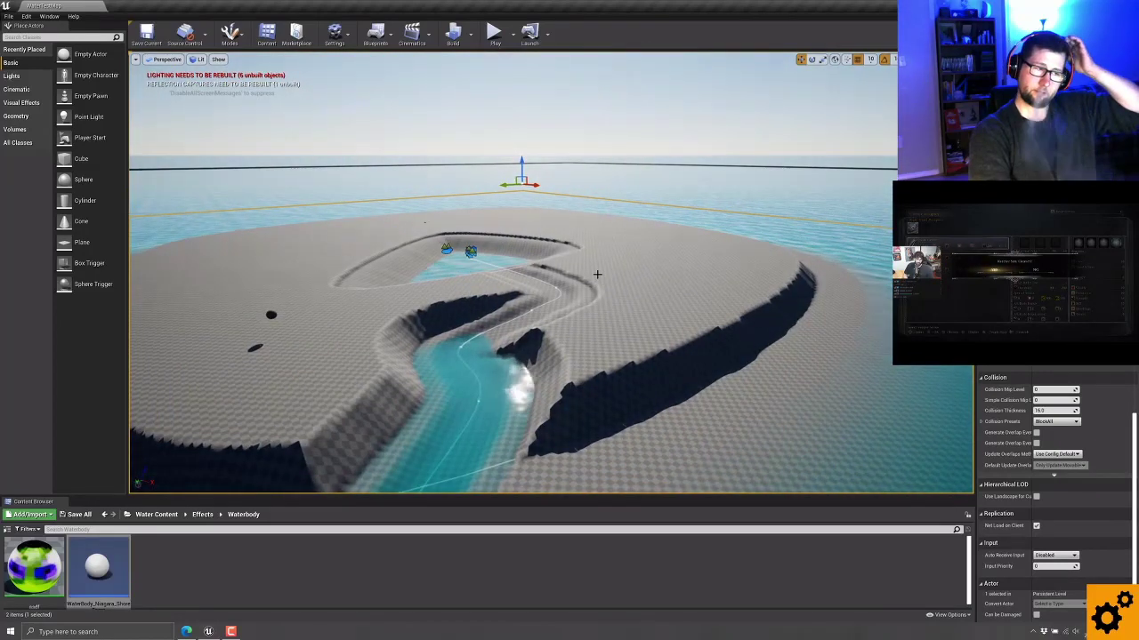
Create a new level from the Default template.
{"action": "left_click", "coordinate": [9, 16]}
{"action": "left_click", "coordinate": [26, 32]}
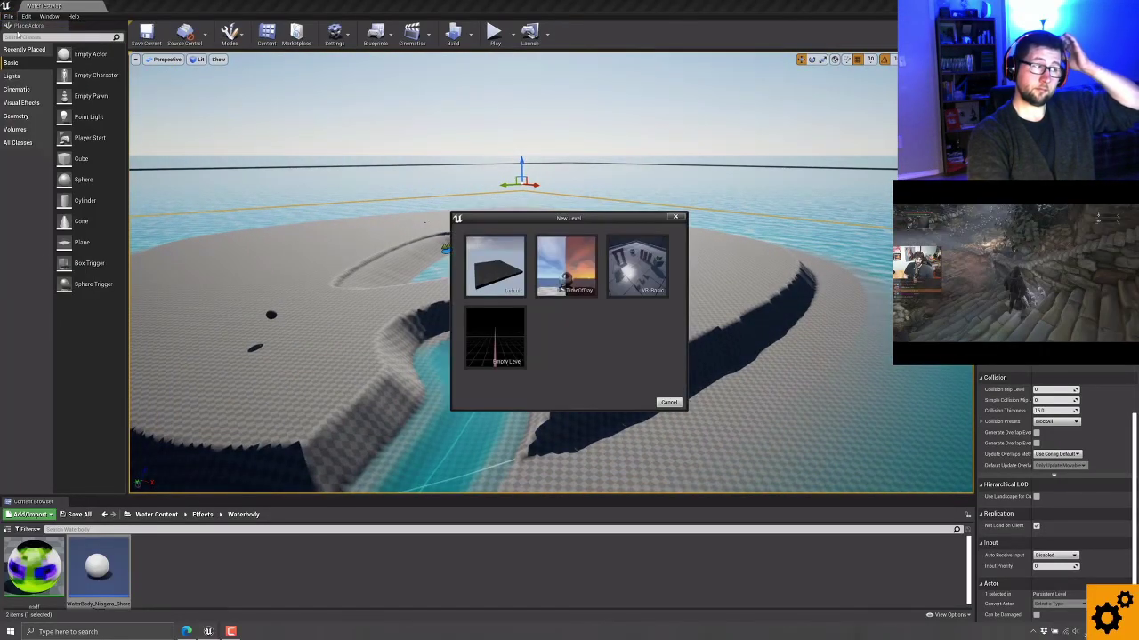
{"action": "left_click", "coordinate": [481, 269]}
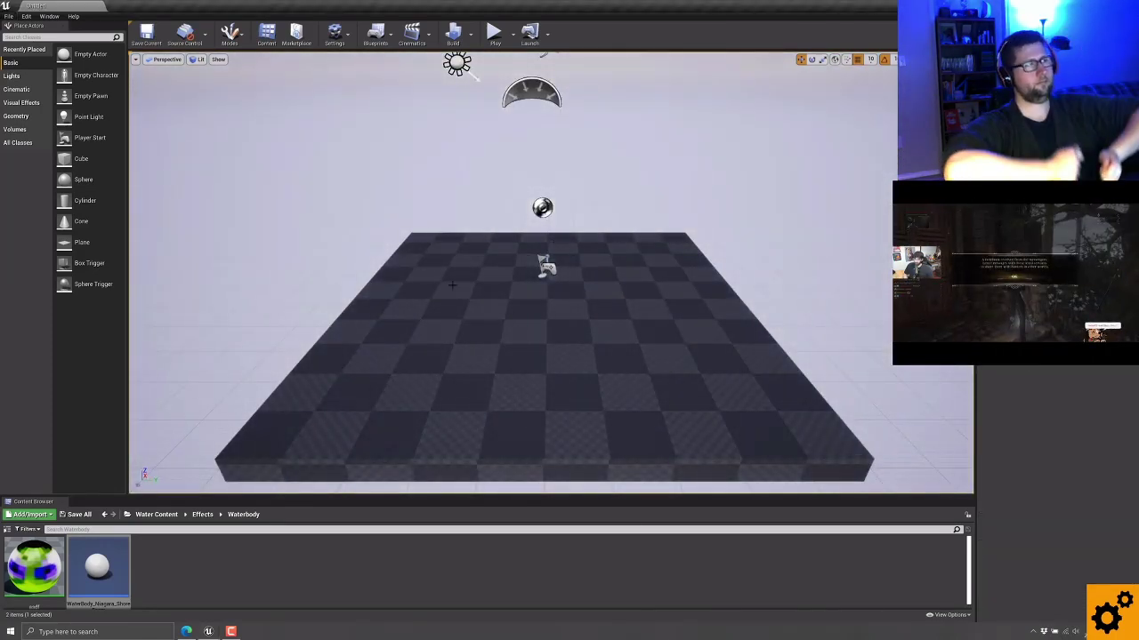
Switch to Landscape mode and show the Manage tab's New Landscape settings.
{"action": "left_click", "coordinate": [244, 34]}
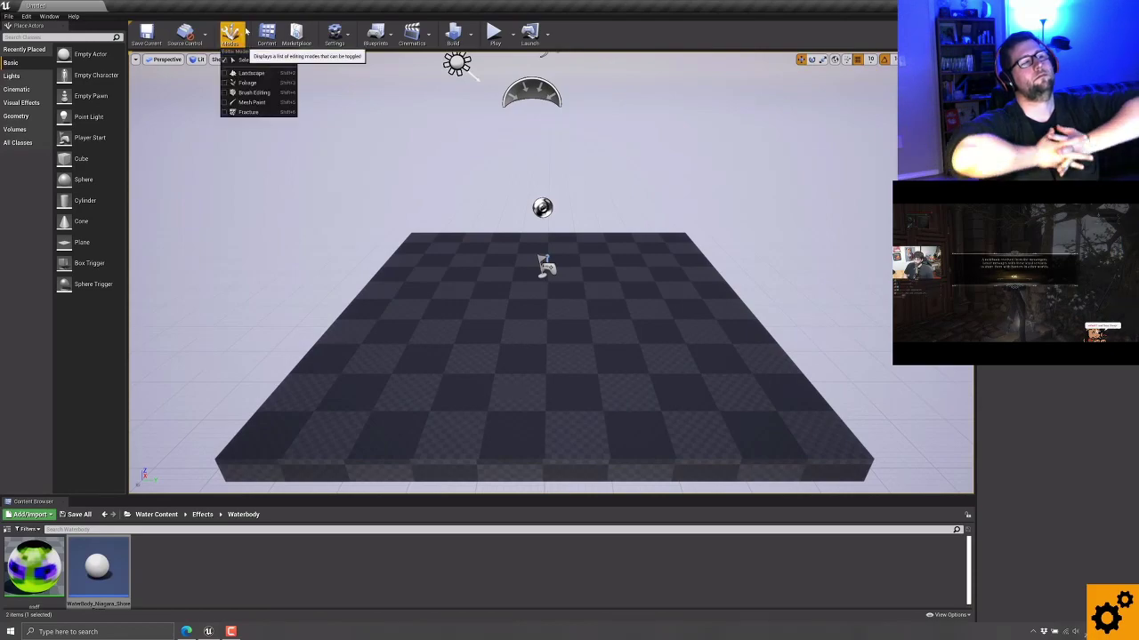
{"action": "left_click", "coordinate": [251, 72]}
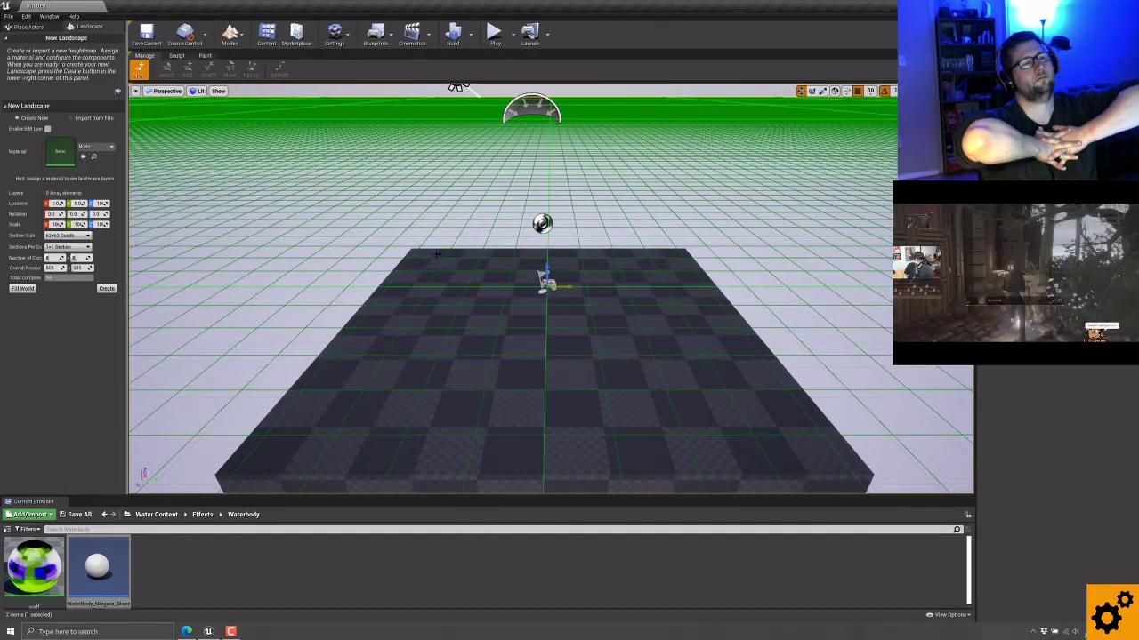
{"action": "scroll", "coordinate": [436, 254], "scroll_direction": "down", "scroll_amount": 3}
{"action": "scroll", "coordinate": [436, 254], "scroll_direction": "down", "scroll_amount": 3}
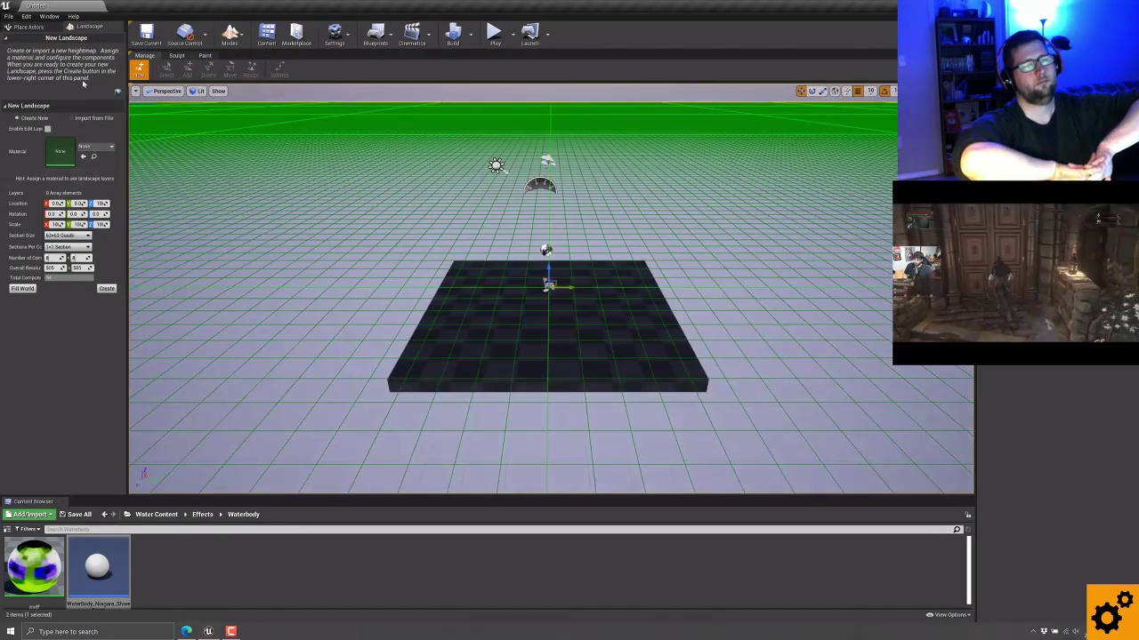
{"action": "left_click", "coordinate": [177, 56]}
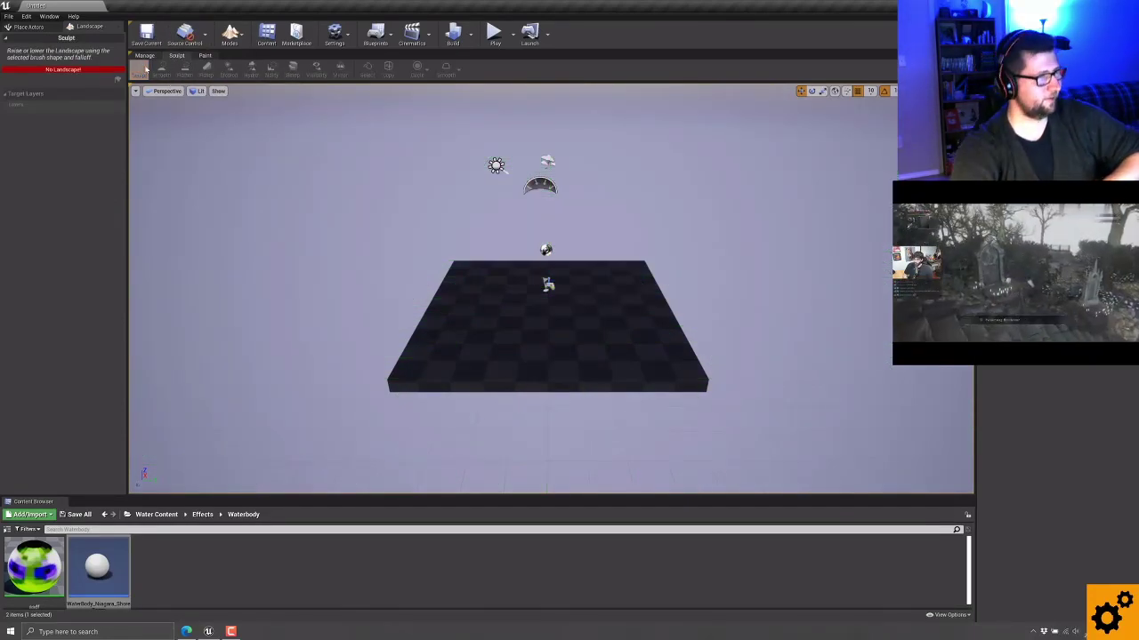
{"action": "left_click", "coordinate": [144, 55]}
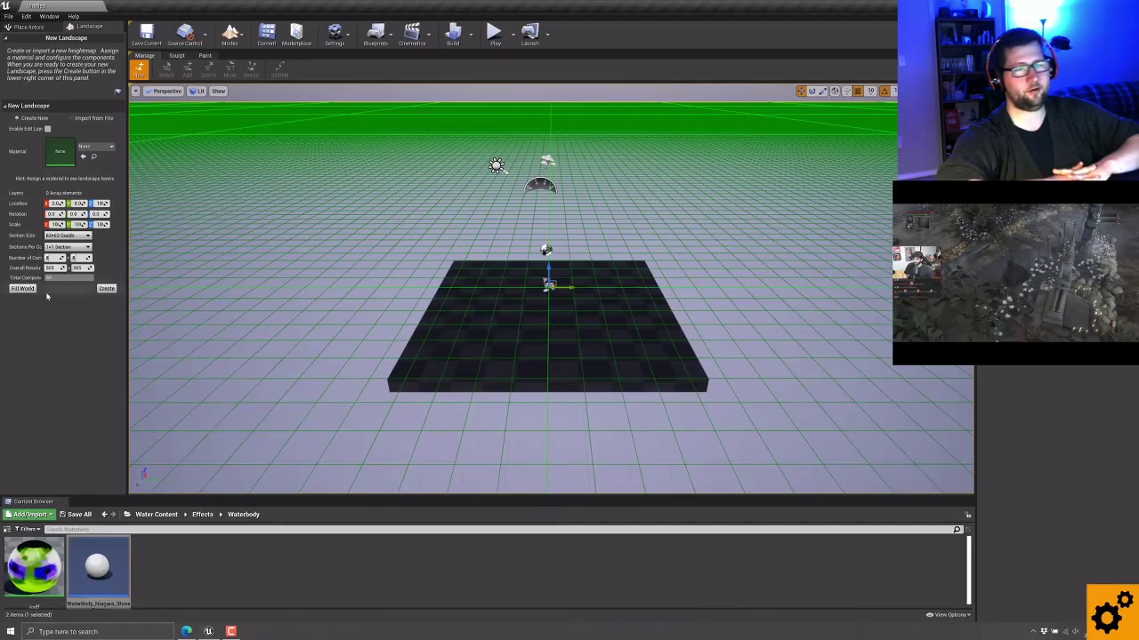
Create the landscape, sculpt a ridge and far-edge hills, then switch to Place mode.
{"action": "left_click", "coordinate": [105, 288]}
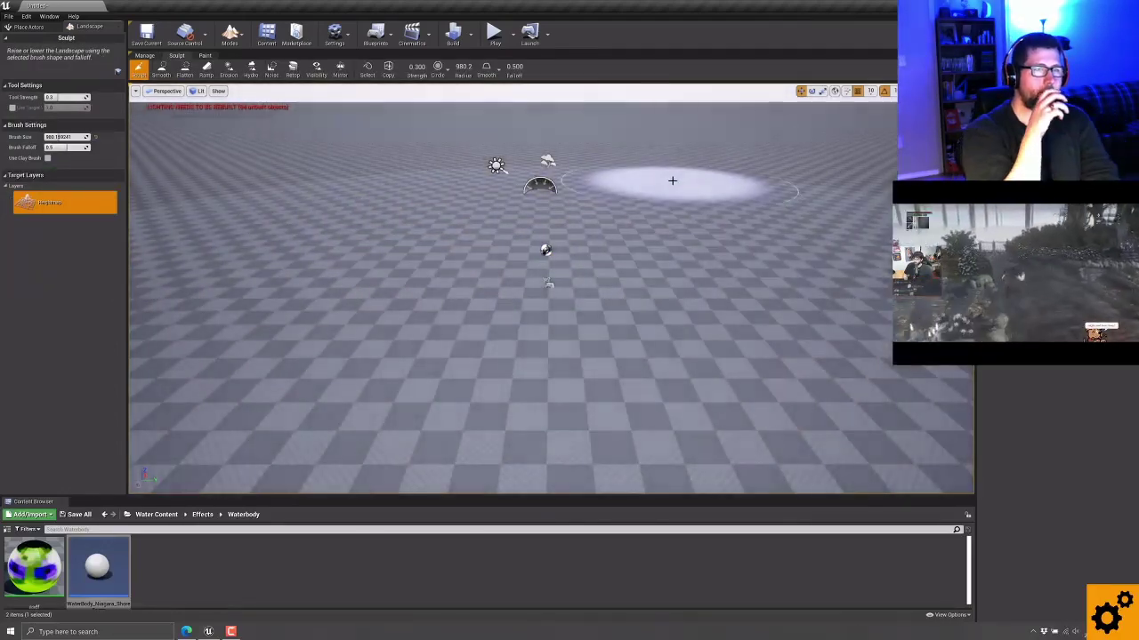
{"action": "mouse_move", "coordinate": [671, 181]}
{"action": "left_mouse_down"}
{"action": "mouse_move", "coordinate": [236, 302]}
{"action": "mouse_move", "coordinate": [862, 287]}
{"action": "mouse_move", "coordinate": [701, 209]}
{"action": "mouse_move", "coordinate": [518, 423]}
{"action": "mouse_move", "coordinate": [358, 169]}
{"action": "left_mouse_up"}
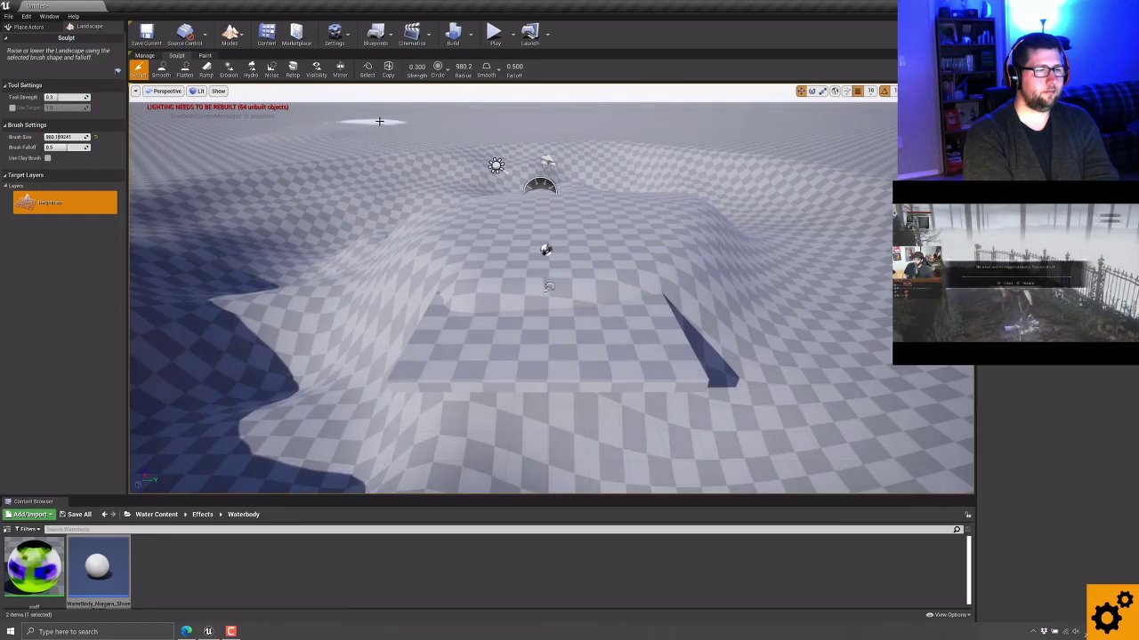
{"action": "mouse_move", "coordinate": [629, 131]}
{"action": "left_mouse_down"}
{"action": "mouse_move", "coordinate": [461, 131]}
{"action": "mouse_move", "coordinate": [774, 146]}
{"action": "left_mouse_up"}
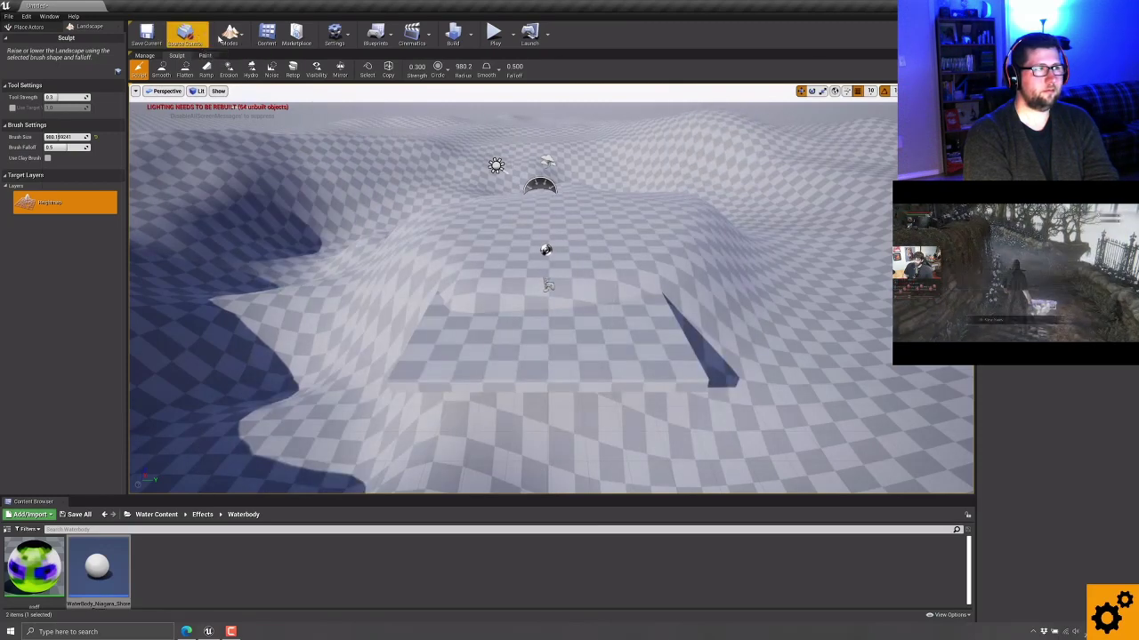
{"action": "left_click", "coordinate": [230, 36]}
{"action": "left_click", "coordinate": [238, 60]}
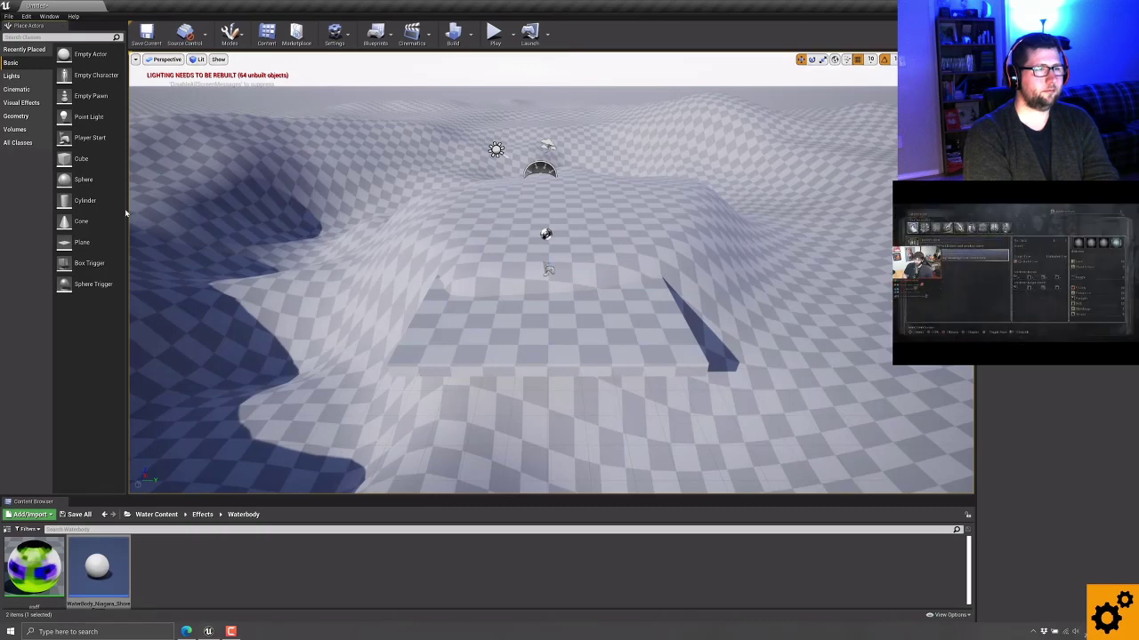
Search 'water' and drop a Water Body Lake, moving it down into the basin.
{"action": "type", "text": "water"}
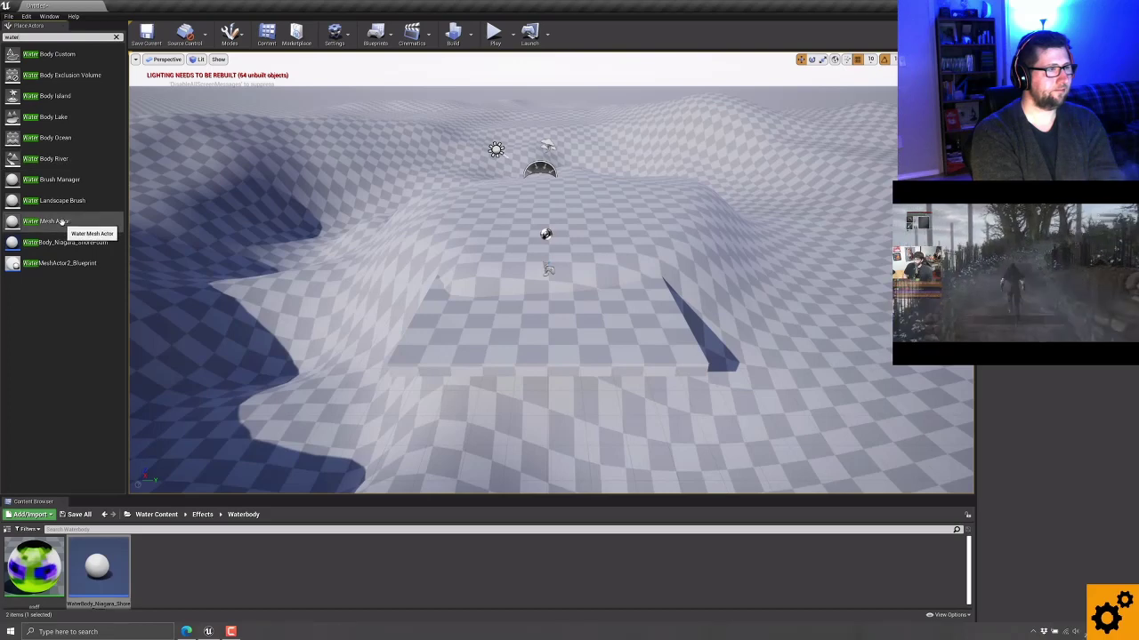
{"action": "left_click", "coordinate": [46, 116]}
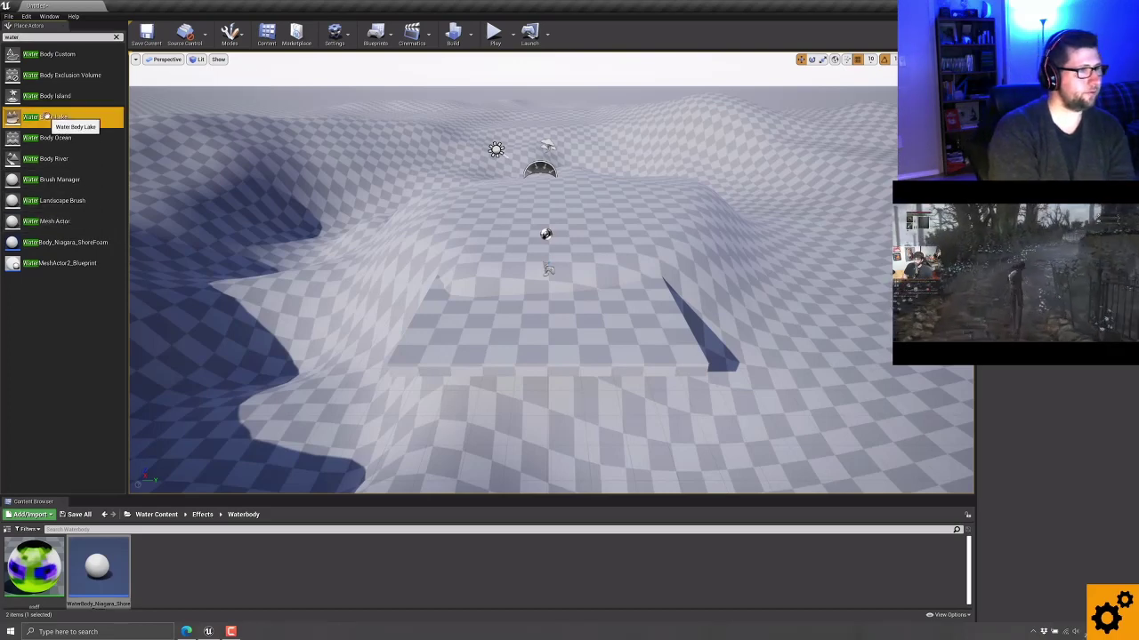
{"action": "left_click_drag", "start_coordinate": [46, 117], "coordinate": [331, 240]}
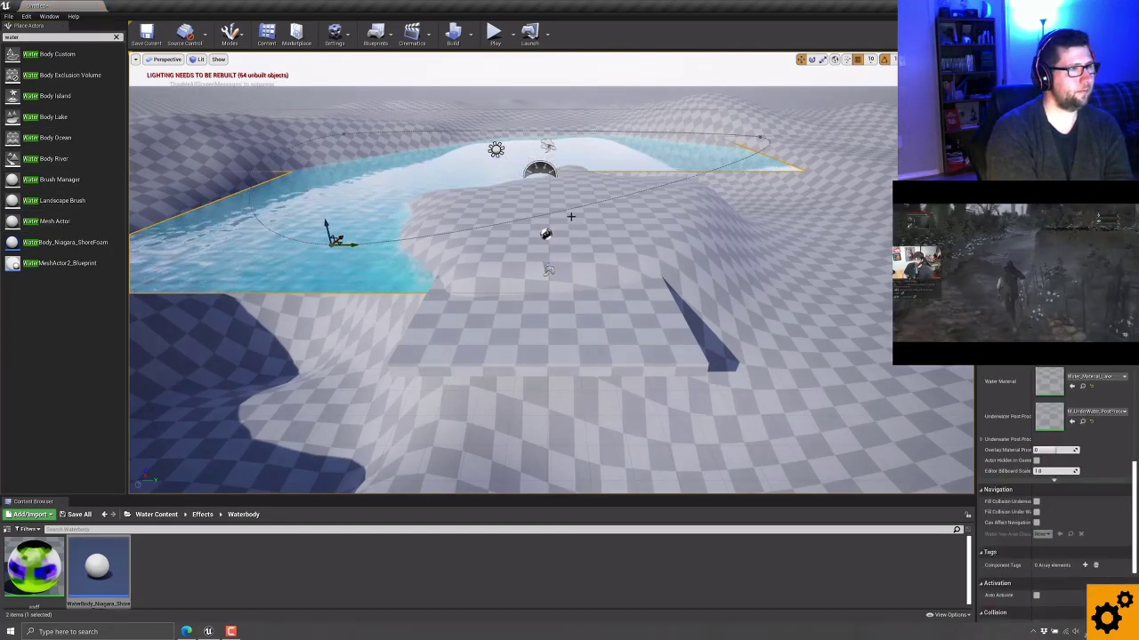
{"action": "scroll", "coordinate": [623, 267], "scroll_direction": "down", "scroll_amount": 6}
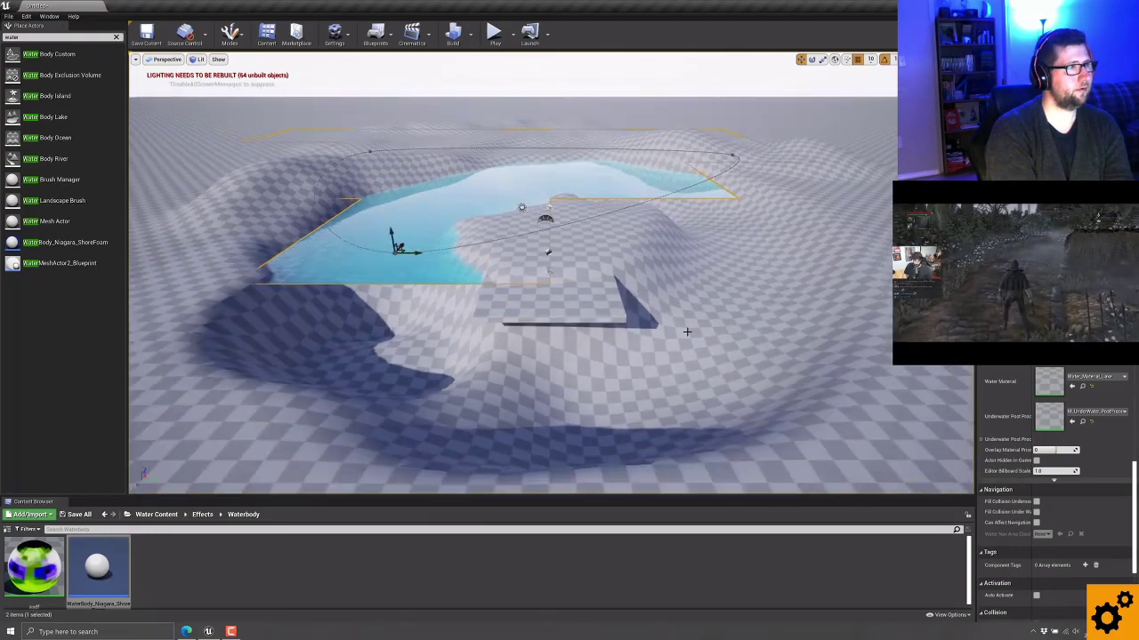
{"action": "left_click_drag", "start_coordinate": [686, 331], "coordinate": [687, 320]}
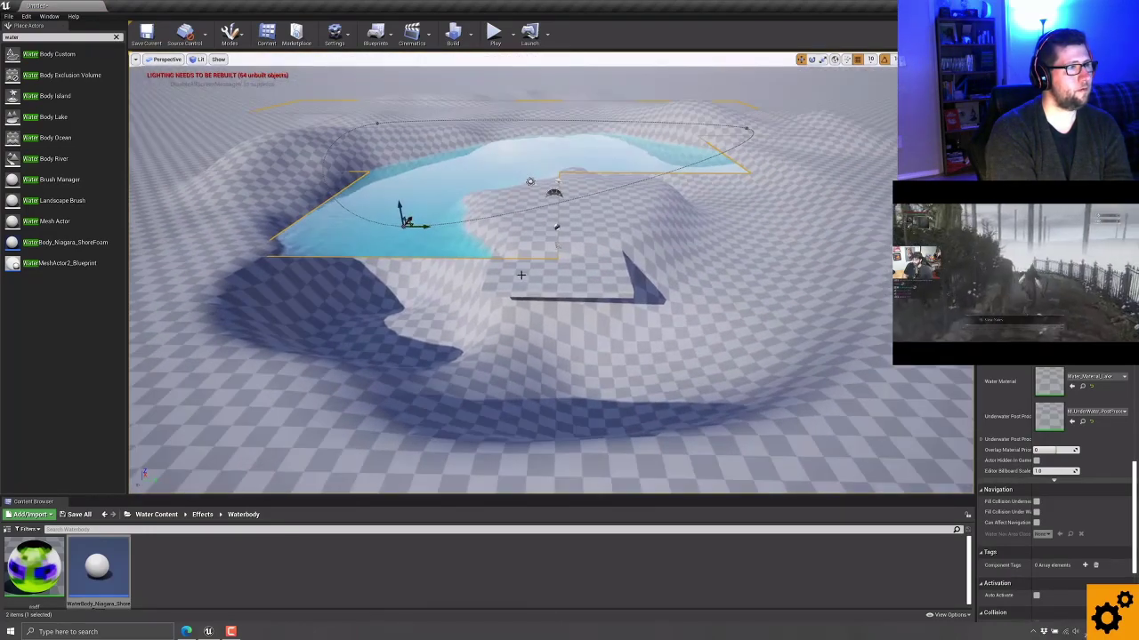
{"action": "left_click_drag", "start_coordinate": [406, 220], "coordinate": [382, 298]}
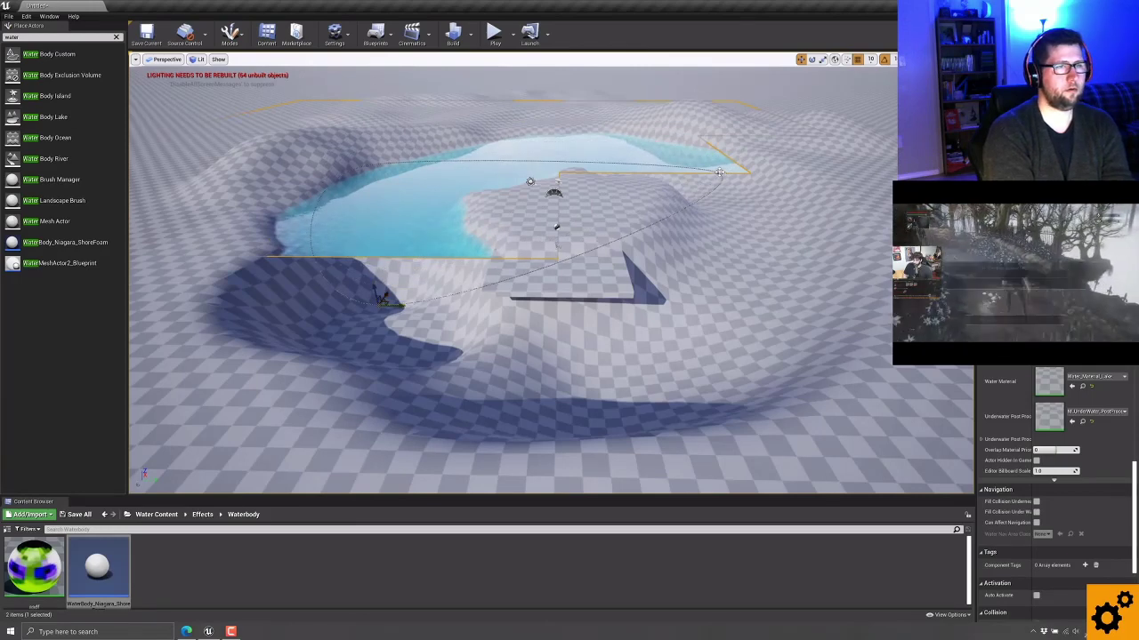
Stretch a lake spline point rightward and add a new point pulled out to enlarge the lake.
{"action": "left_click", "coordinate": [719, 172]}
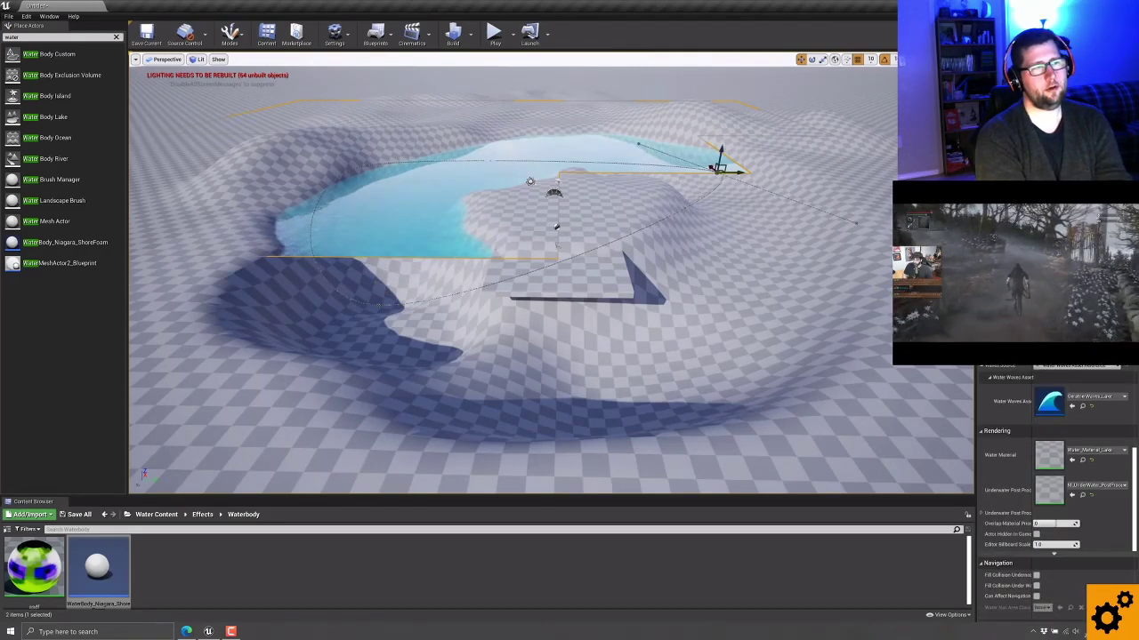
{"action": "left_click", "coordinate": [718, 169]}
{"action": "left_click_drag", "start_coordinate": [738, 172], "coordinate": [890, 169]}
{"action": "right_click", "coordinate": [731, 241]}
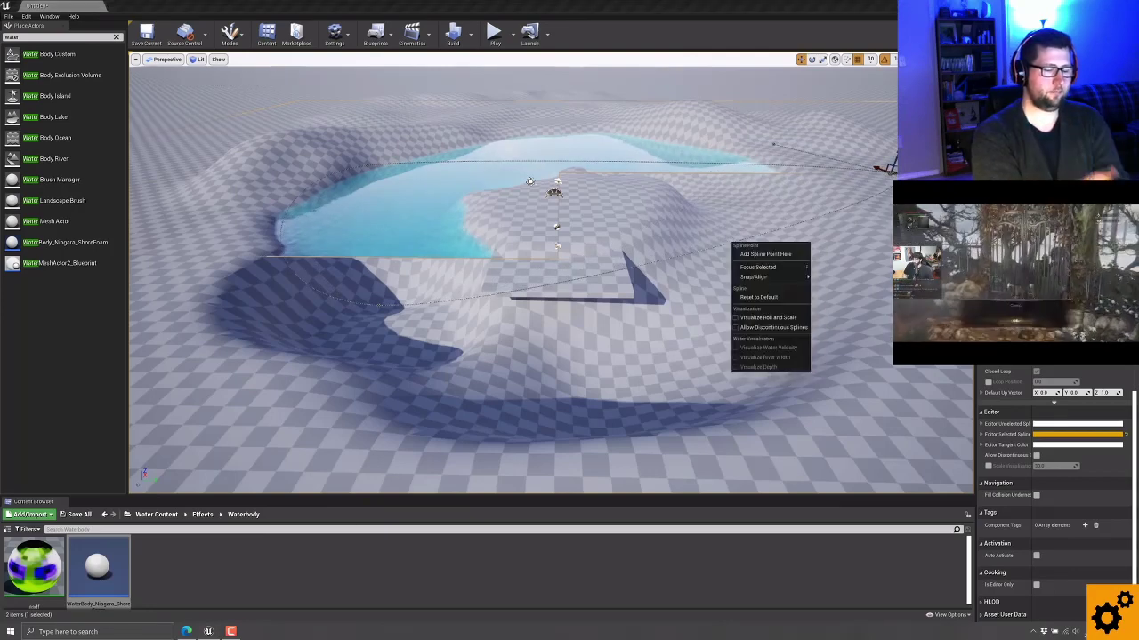
{"action": "left_click", "coordinate": [741, 252]}
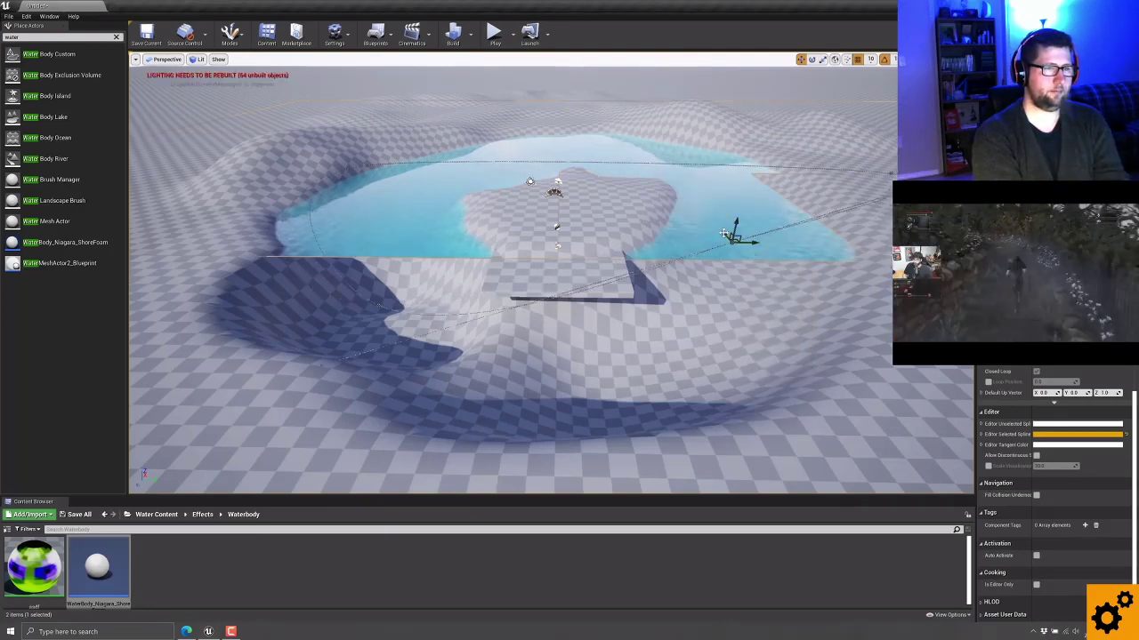
{"action": "left_click_drag", "start_coordinate": [724, 233], "coordinate": [898, 440]}
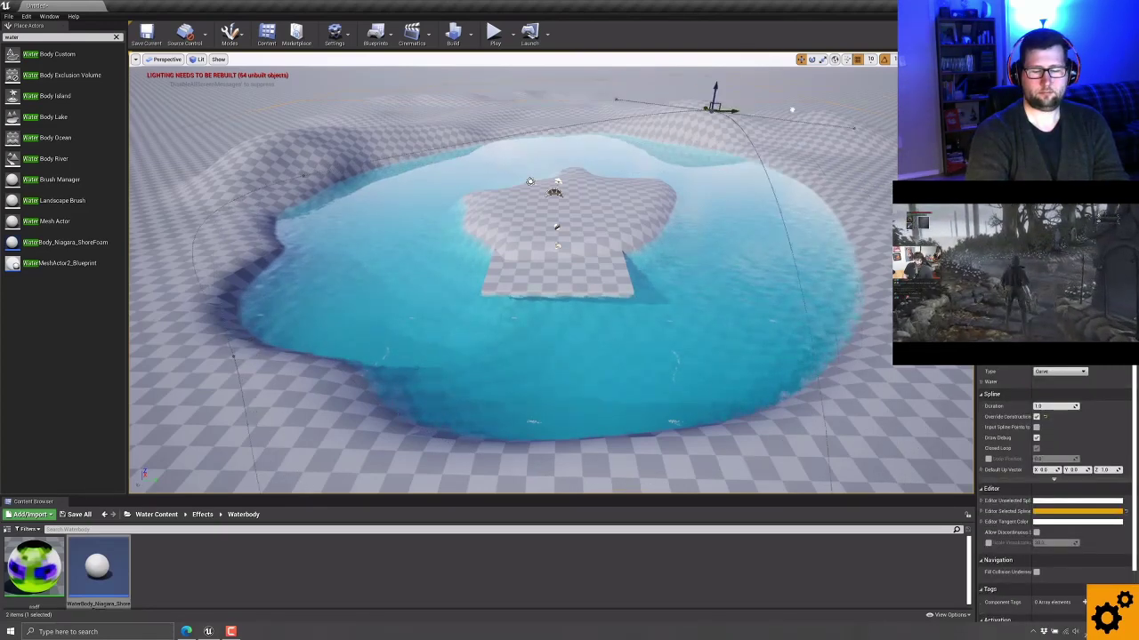
{"action": "scroll", "coordinate": [868, 253], "scroll_direction": "down", "scroll_amount": 3}
{"action": "scroll", "coordinate": [864, 259], "scroll_direction": "down", "scroll_amount": 3}
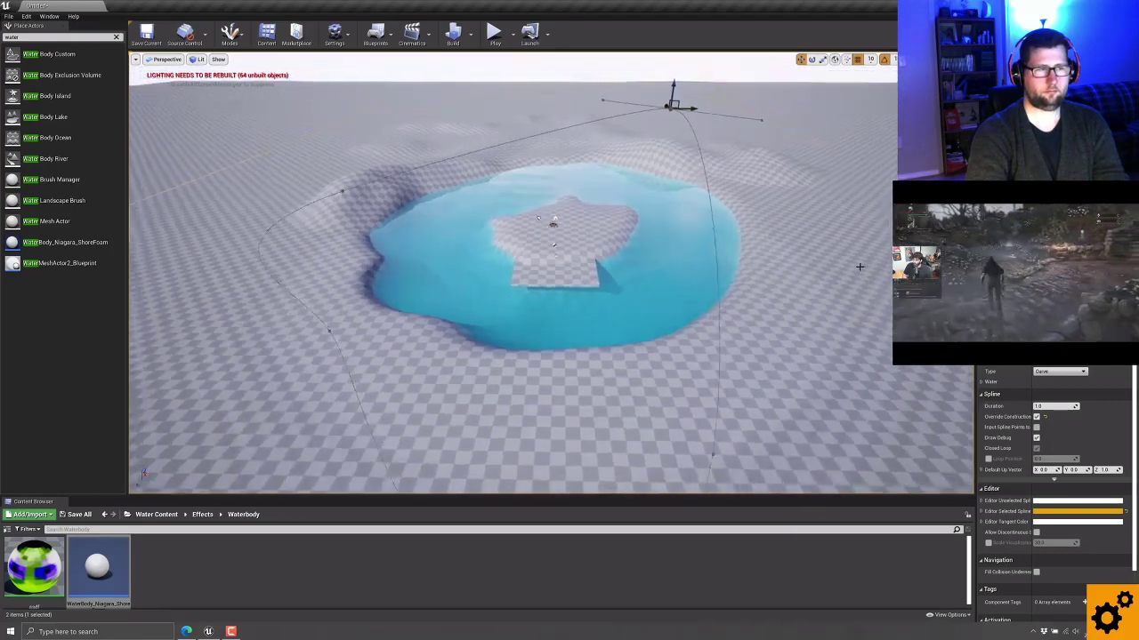
{"action": "scroll", "coordinate": [860, 267], "scroll_direction": "down", "scroll_amount": 2}
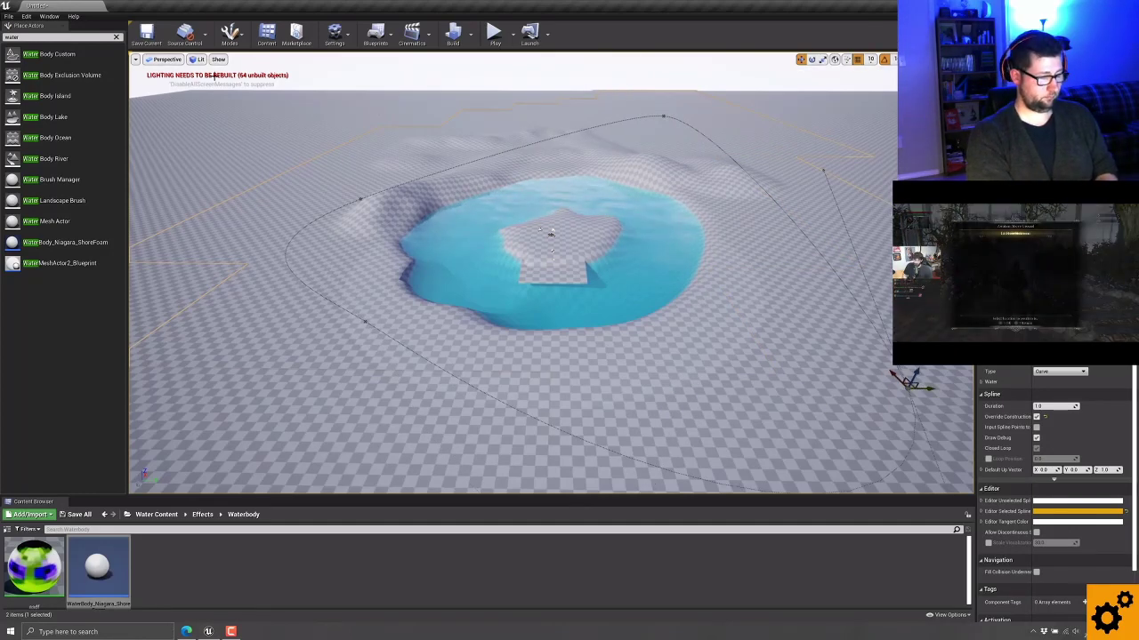
Return to Landscape mode and fly the camera down toward the lake's shore slope.
{"action": "left_click", "coordinate": [243, 74]}
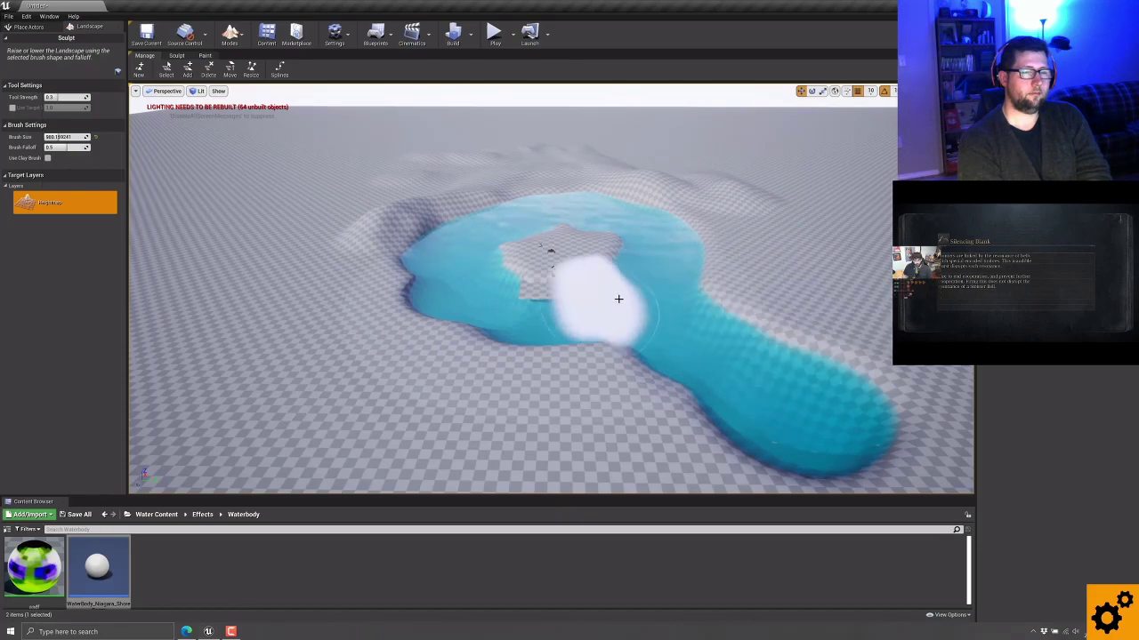
{"action": "right_click_drag", "start_coordinate": [674, 324], "coordinate": [677, 320]}
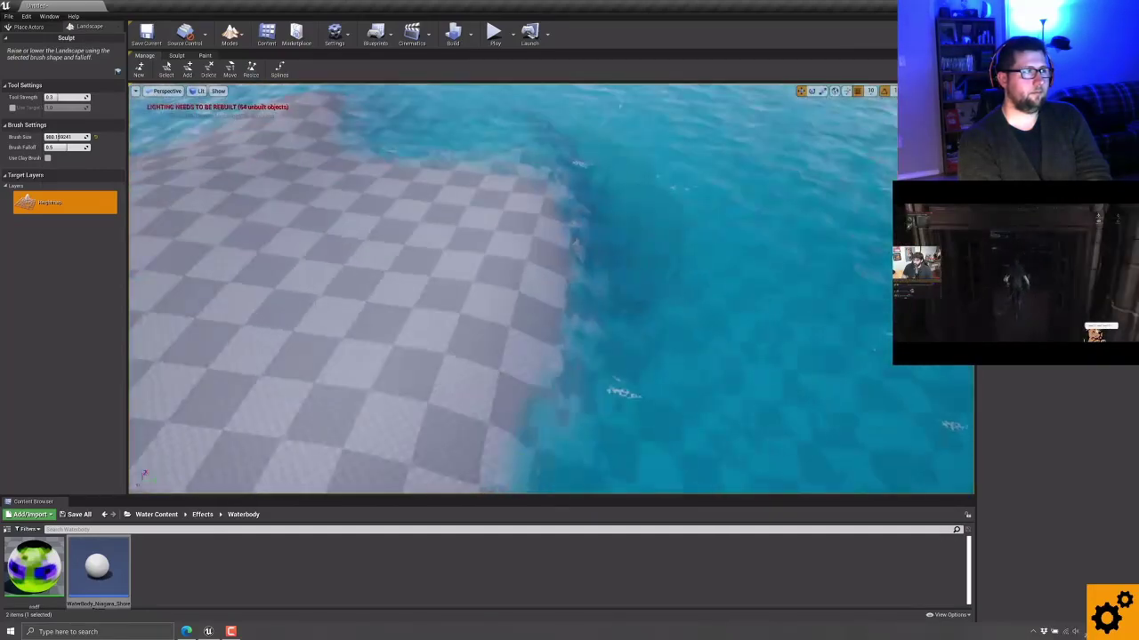
{"action": "right_click_drag", "start_coordinate": [676, 320], "coordinate": [640, 412]}
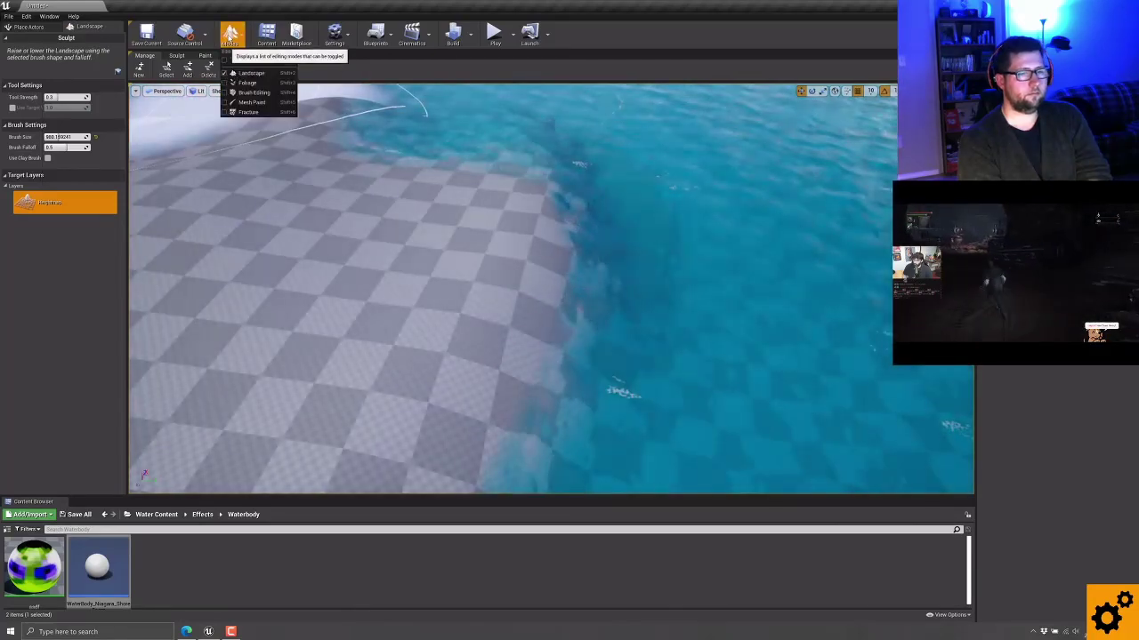
In Place mode, add a Sphere onto the lake and center it in the view.
{"action": "left_click", "coordinate": [246, 60]}
{"action": "type", "text": "sphe"}
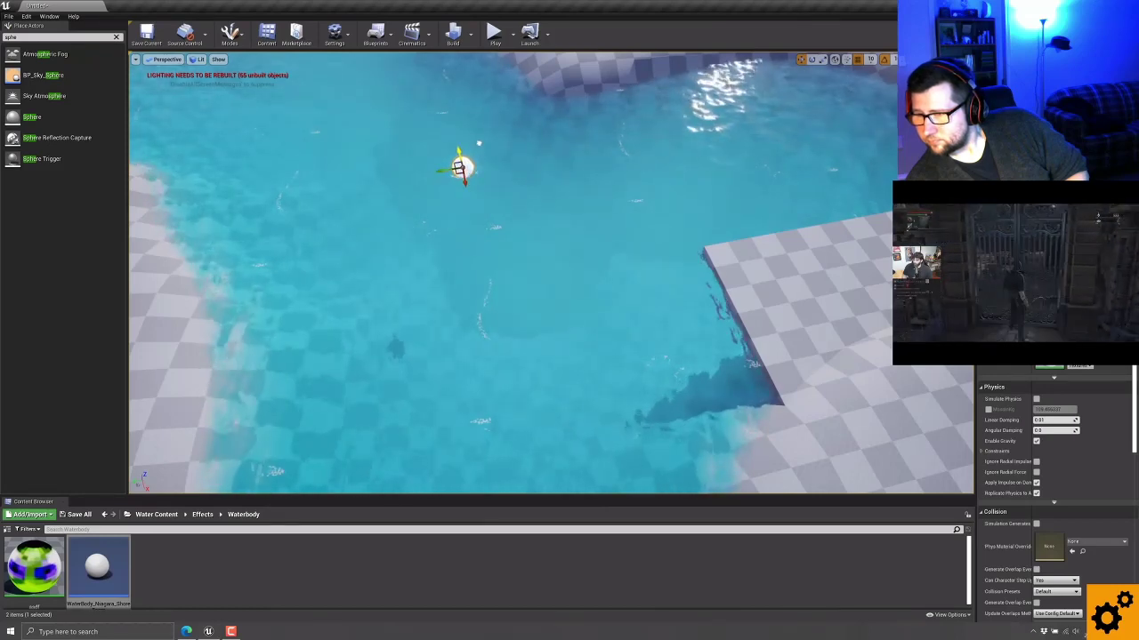
{"action": "right_click_drag", "start_coordinate": [483, 163], "coordinate": [483, 163]}
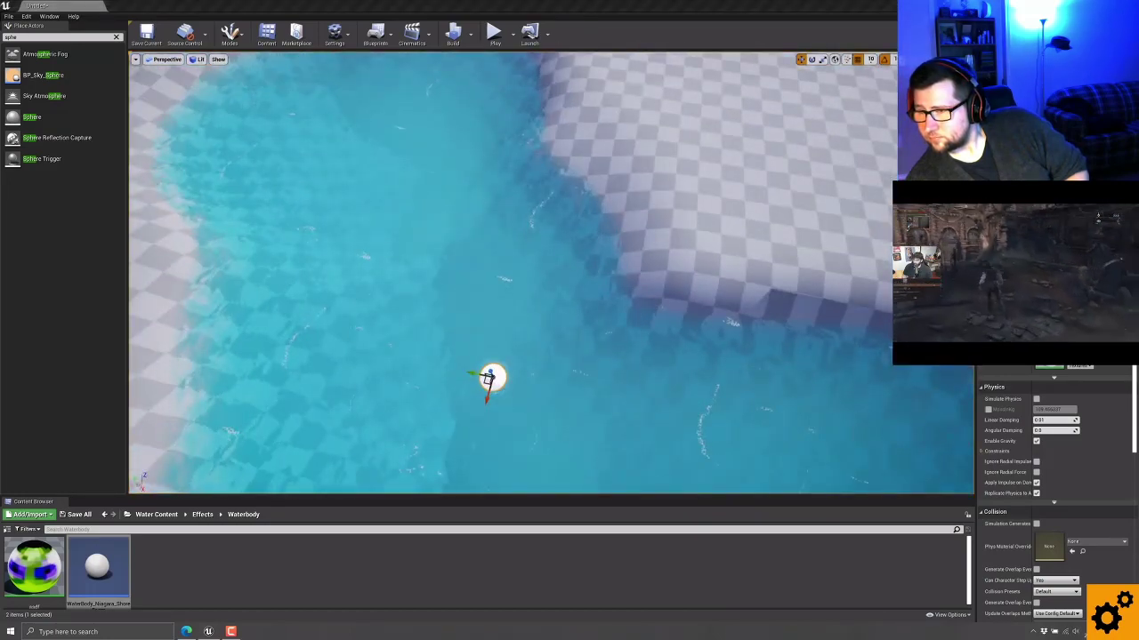
{"action": "right_click_drag", "start_coordinate": [483, 162], "coordinate": [483, 163]}
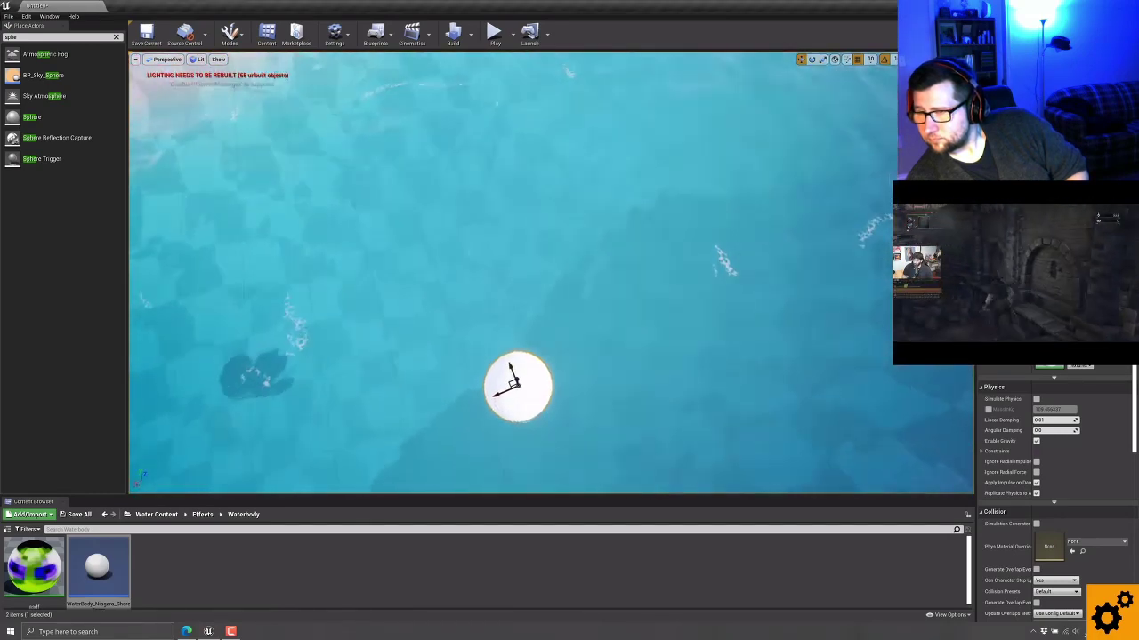
{"action": "right_click_drag", "start_coordinate": [640, 328], "coordinate": [643, 297]}
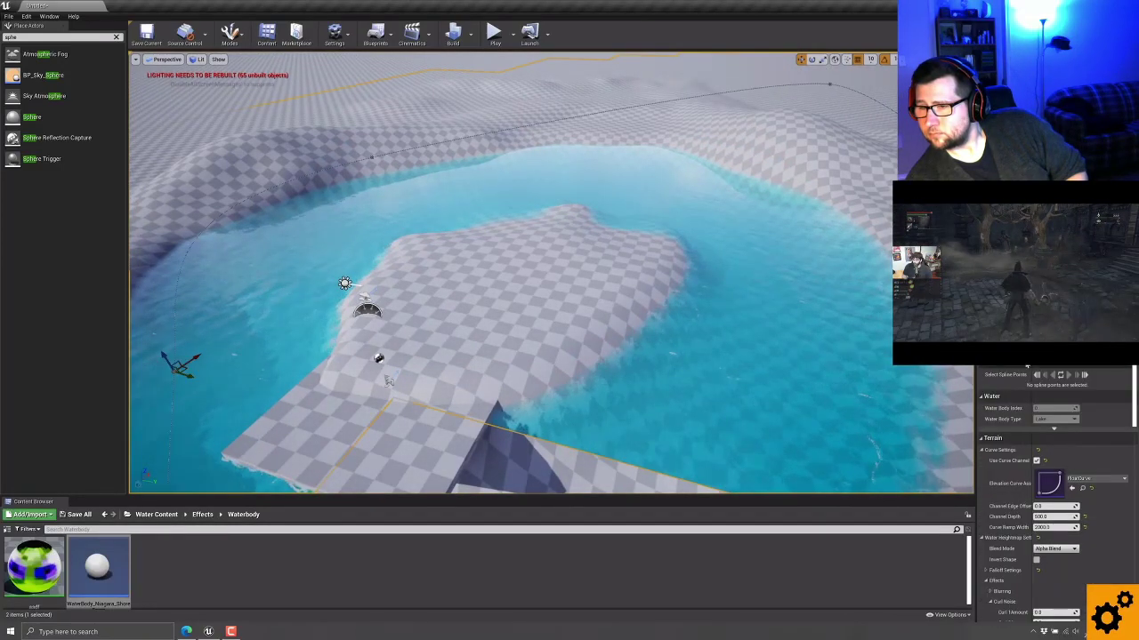
{"action": "double_click", "coordinate": [1050, 418]}
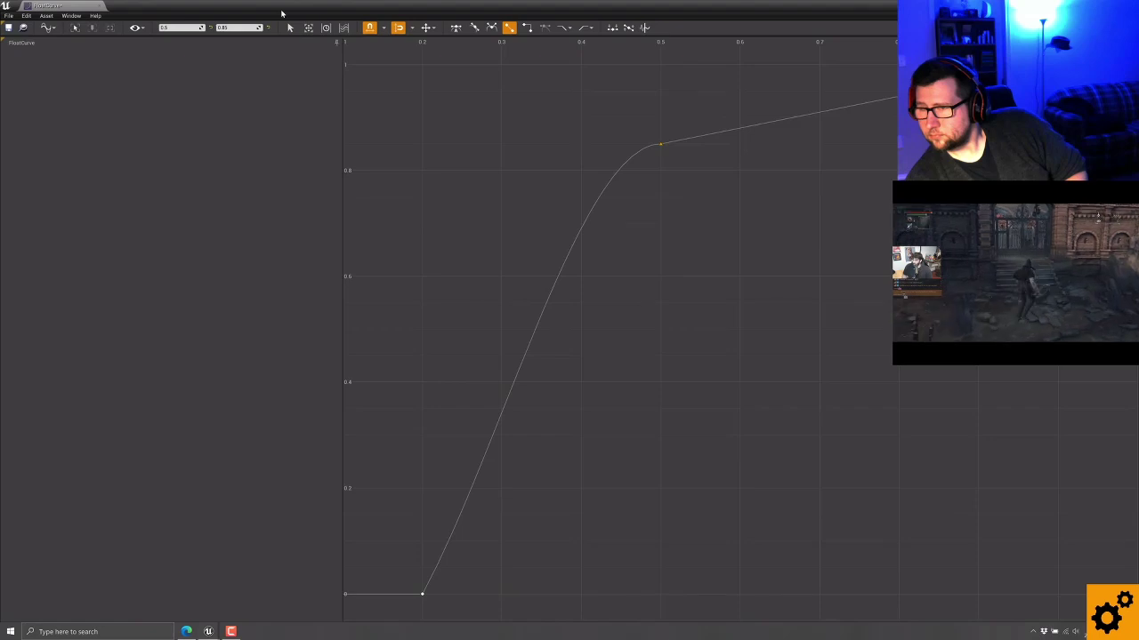
{"action": "key", "text": "alt+Tab"}
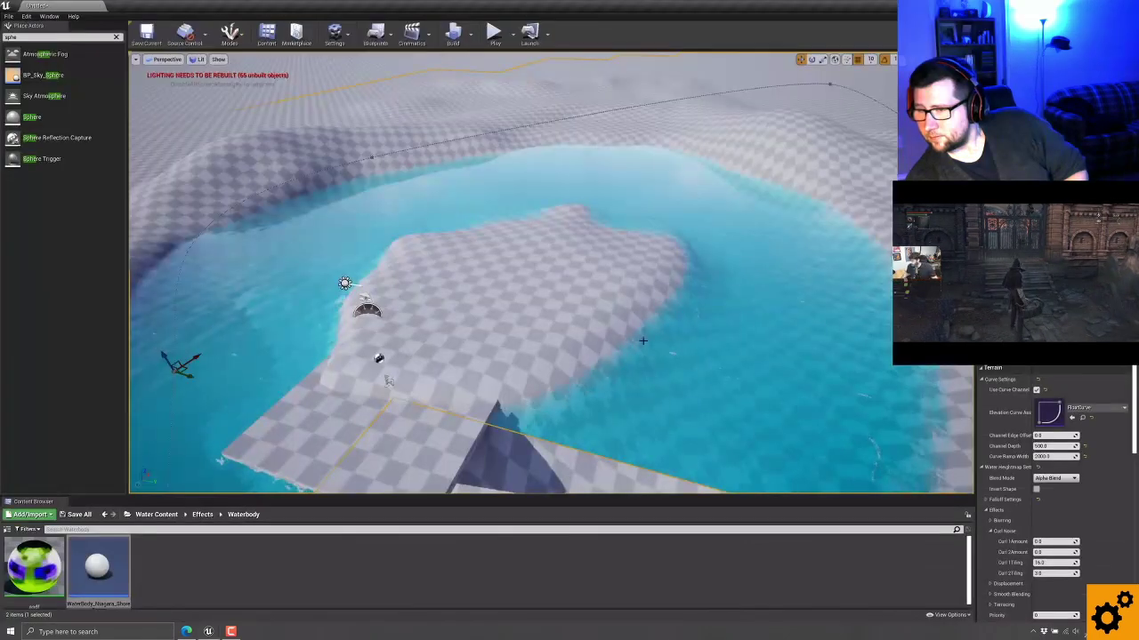